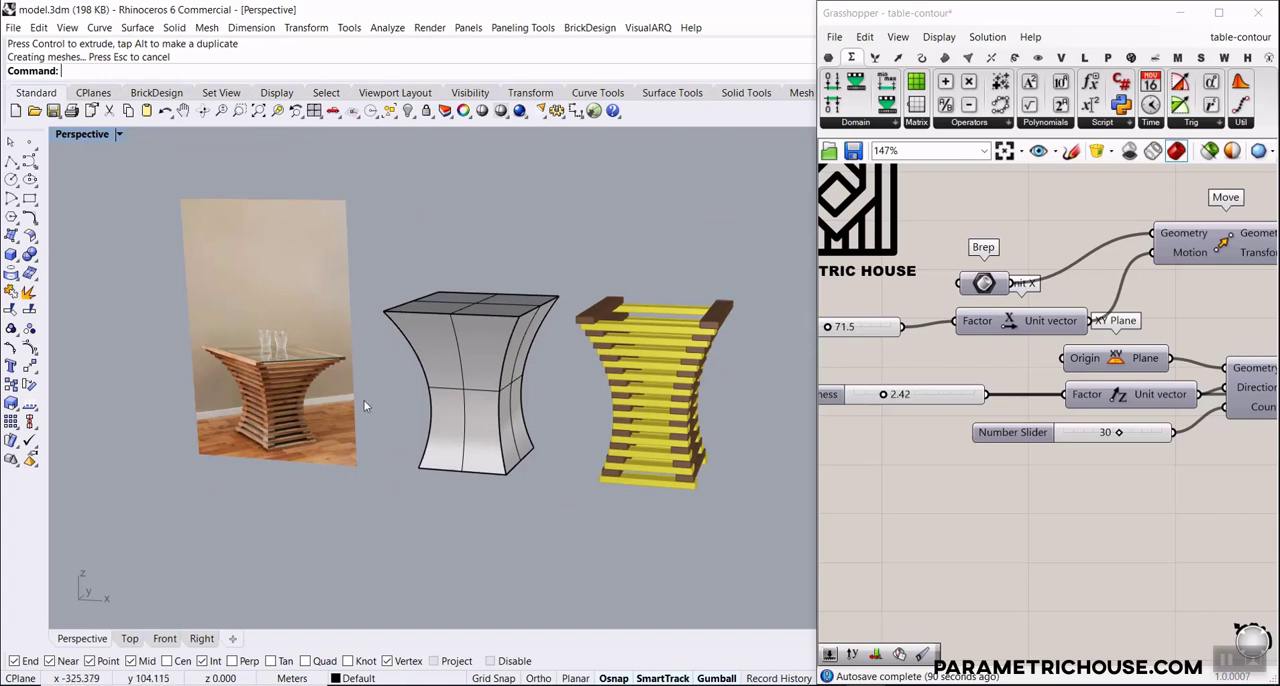
Select the control cage around the grey table body and display its control points
right_click_drag(366, 406, 411, 386)
scroll(411, 386, "up", 6)
mouse_move(325, 424)
right_mouse_down()
mouse_move(428, 400)
mouse_move(342, 396)
mouse_move(329, 429)
right_mouse_up()
scroll(391, 381, "down", 2)
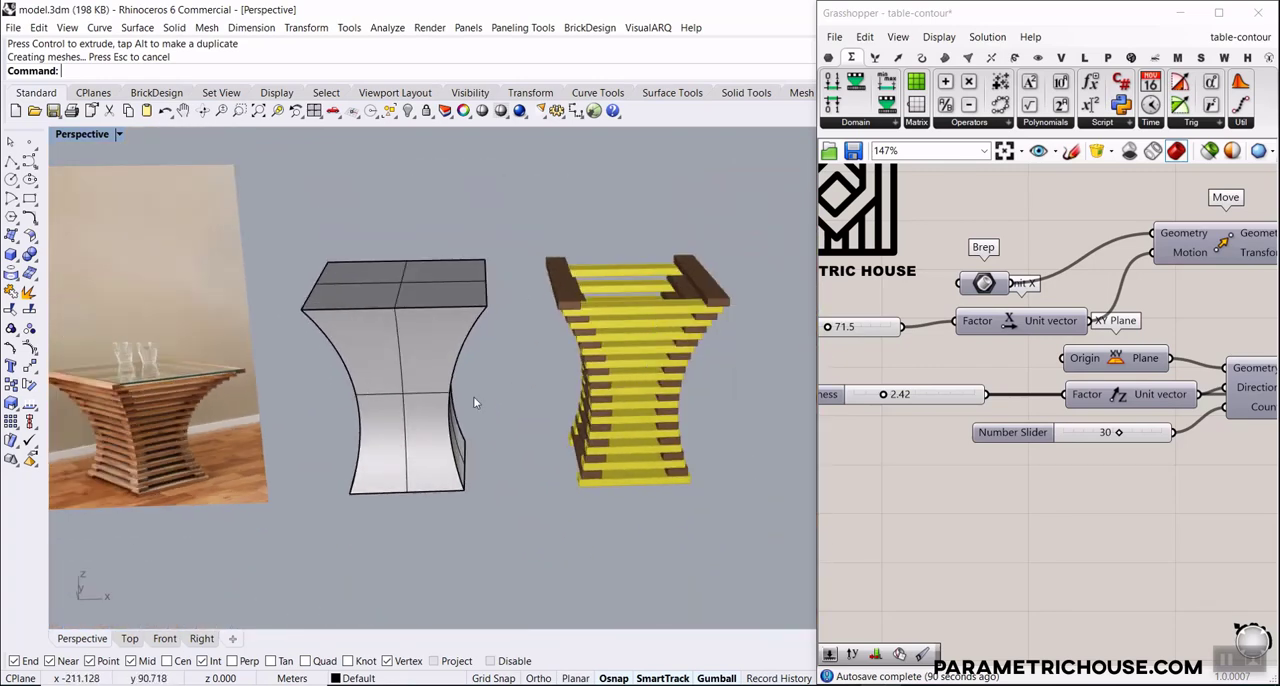
left_click(389, 386)
left_click(477, 325)
left_click(476, 342)
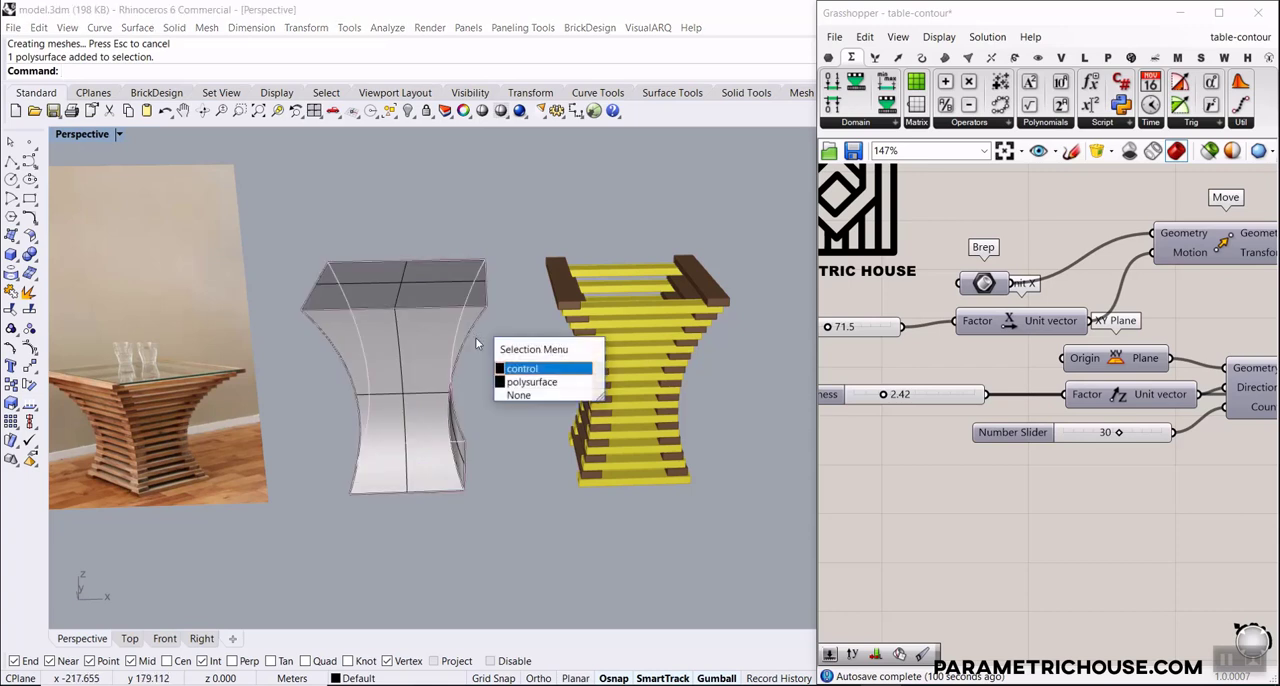
left_click(520, 369)
left_click(333, 370)
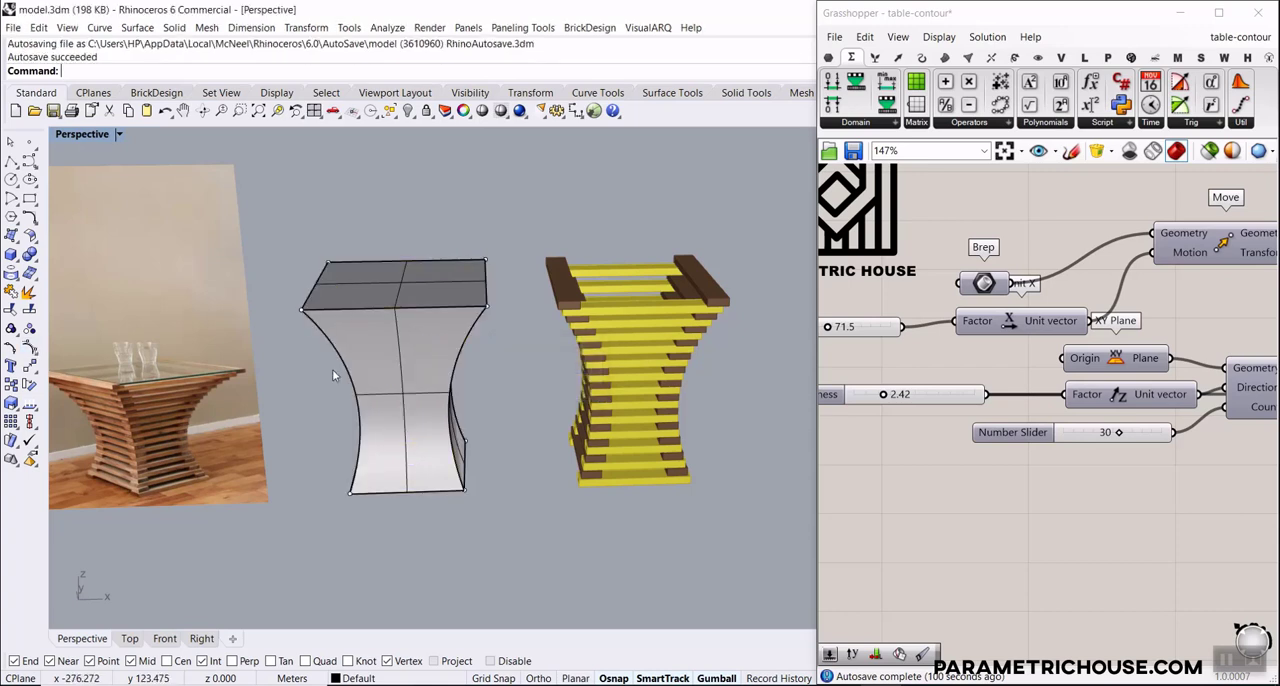
Select the cage points along the top of the grey table body and move them down vertically
right_click_drag(309, 357, 305, 301)
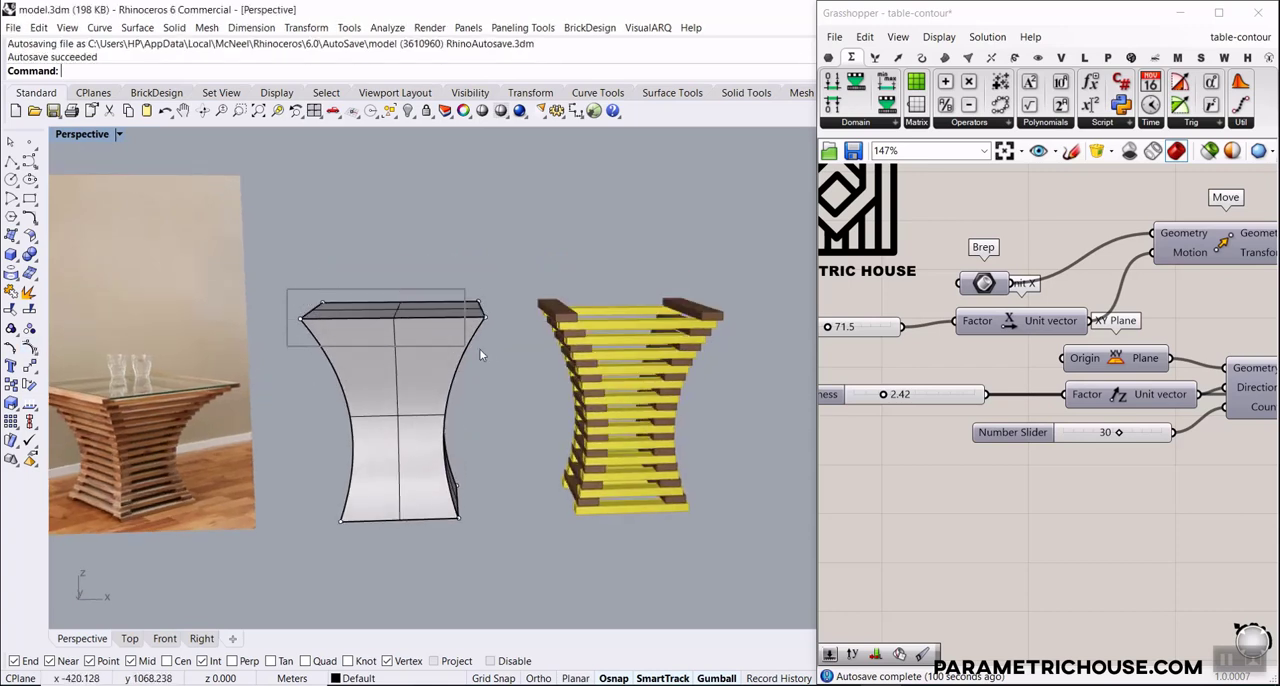
left_click_drag(479, 349, 484, 348)
mouse_move(397, 279)
left_mouse_down()
mouse_move(396, 200)
mouse_move(391, 301)
left_mouse_up()
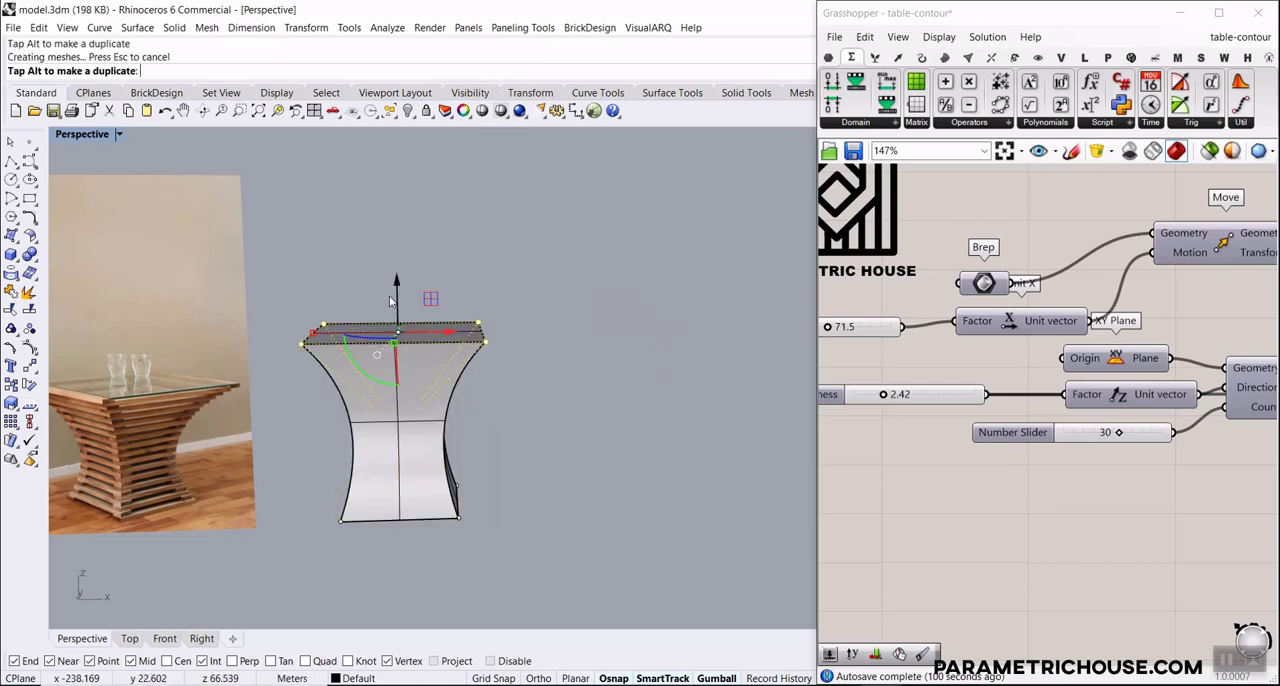
Scale the four middle cage points outward along X so the grey table body bulges at mid-height
left_click(506, 412)
left_click_drag(297, 400, 503, 453)
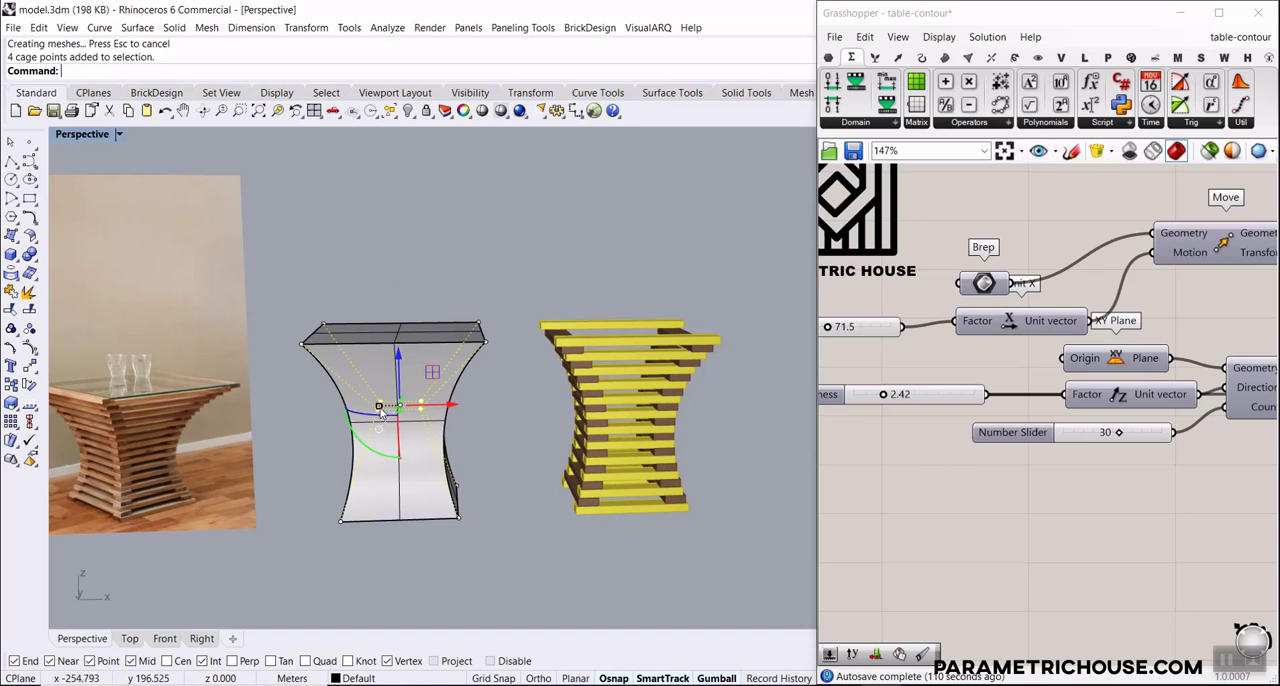
left_click_drag(352, 410, 270, 405)
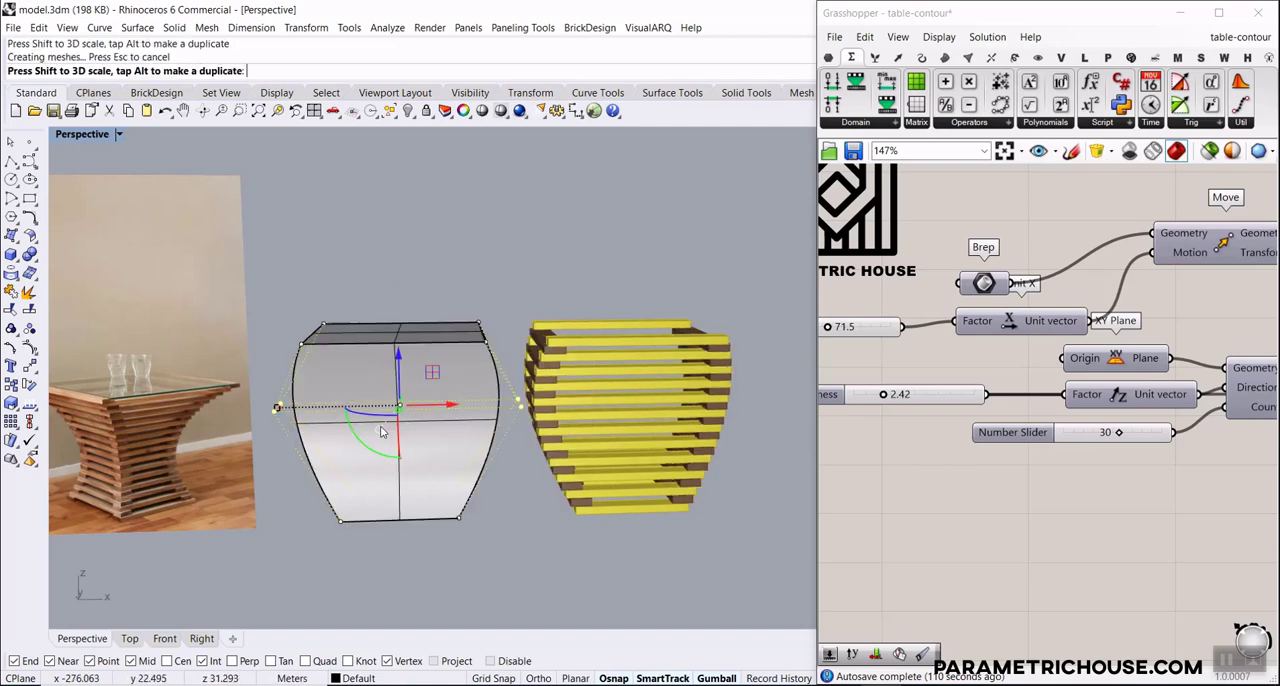
right_click_drag(270, 405, 471, 434)
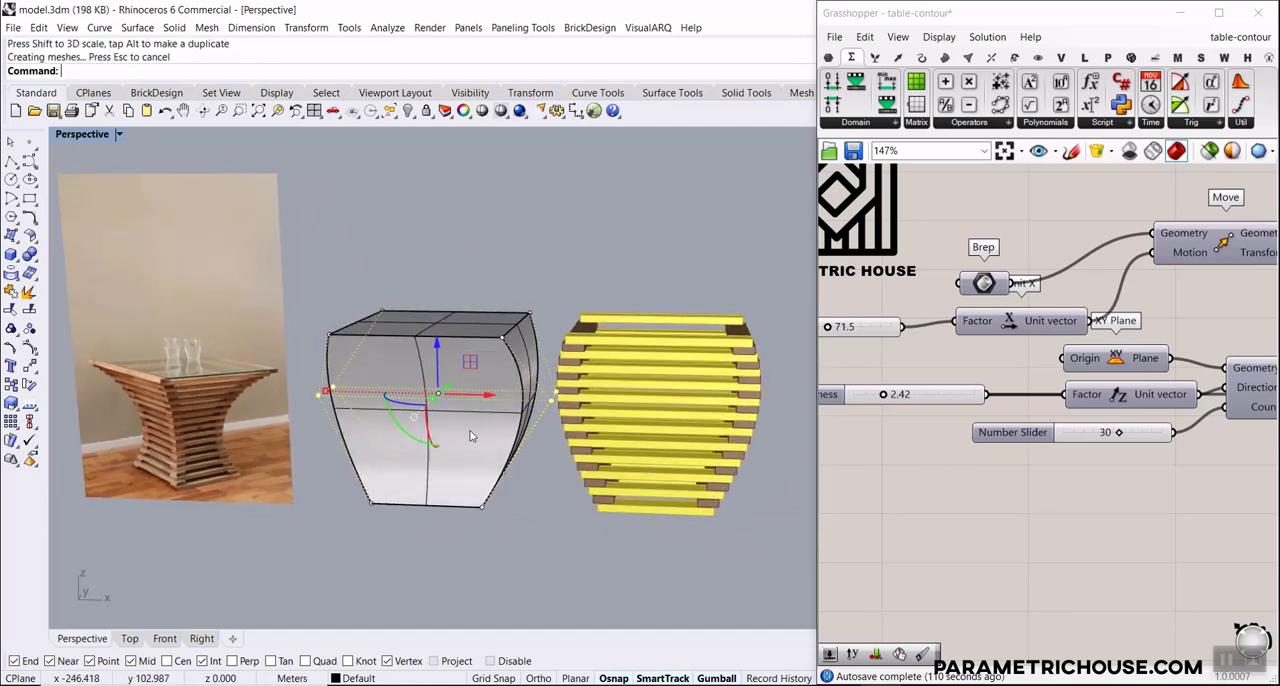
Set the slider feeding the Linear Array's count to 14
scroll(755, 407, "up", 2)
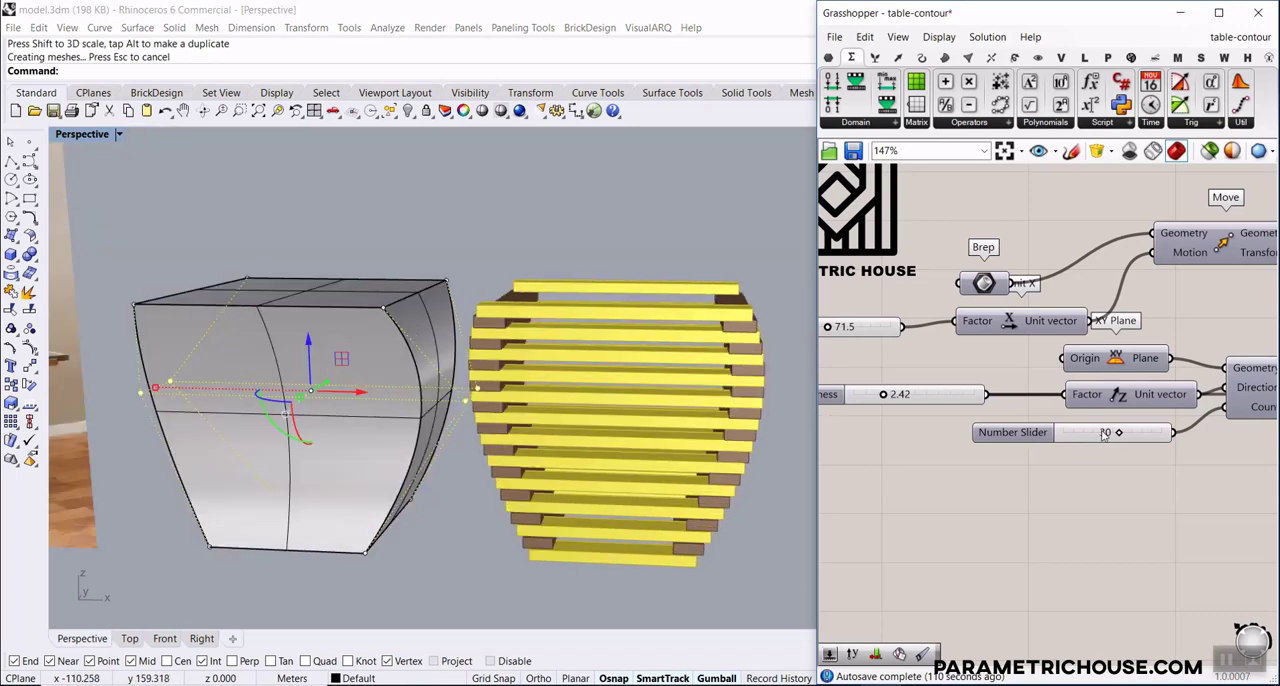
left_click_drag(1103, 433, 1077, 434)
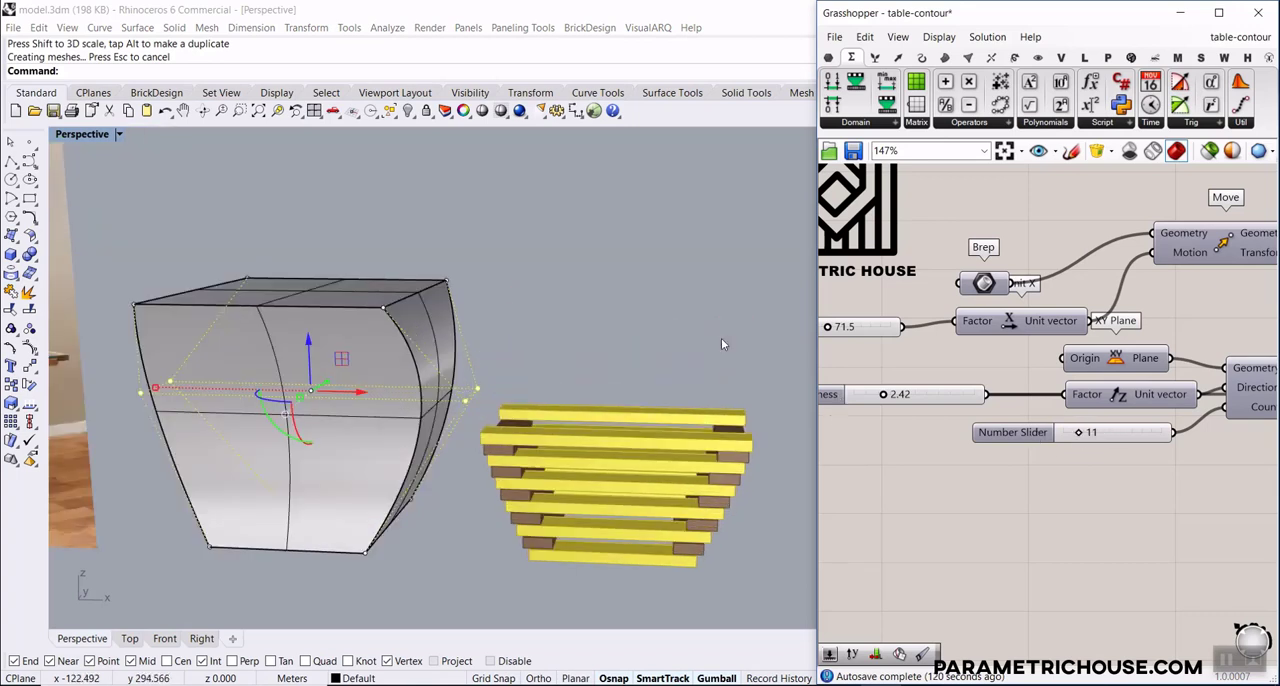
right_click_drag(580, 355, 580, 412)
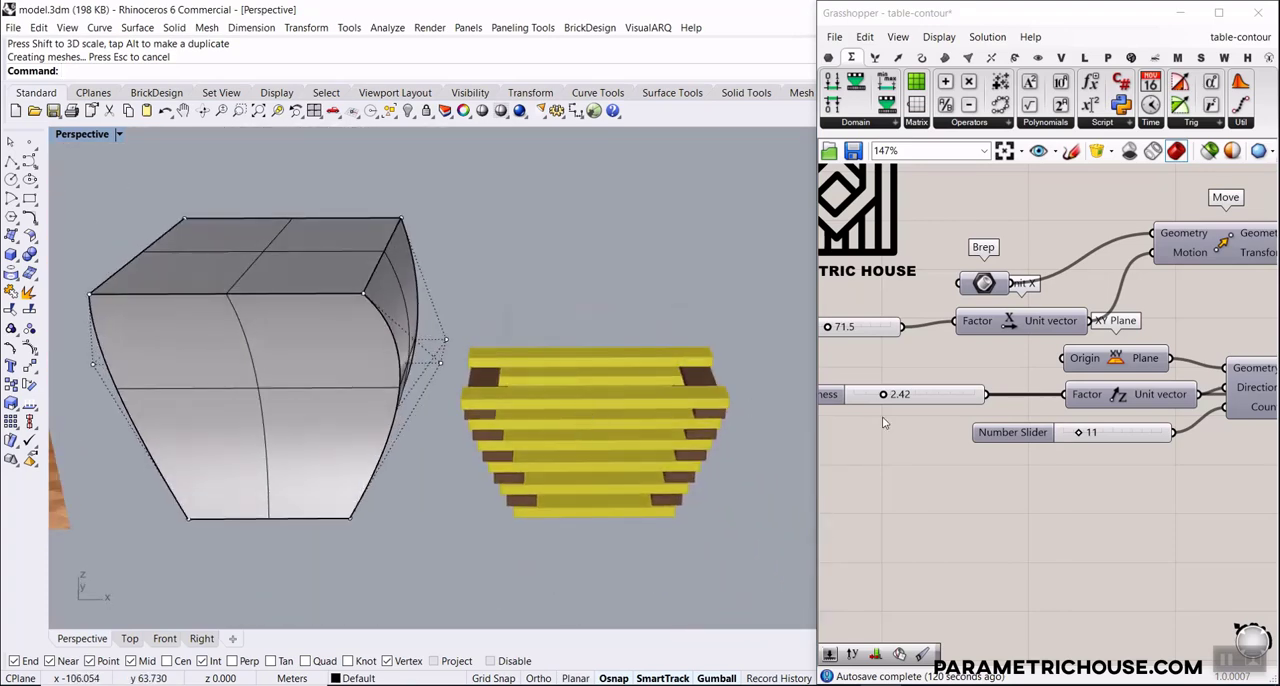
left_click_drag(1078, 433, 1086, 434)
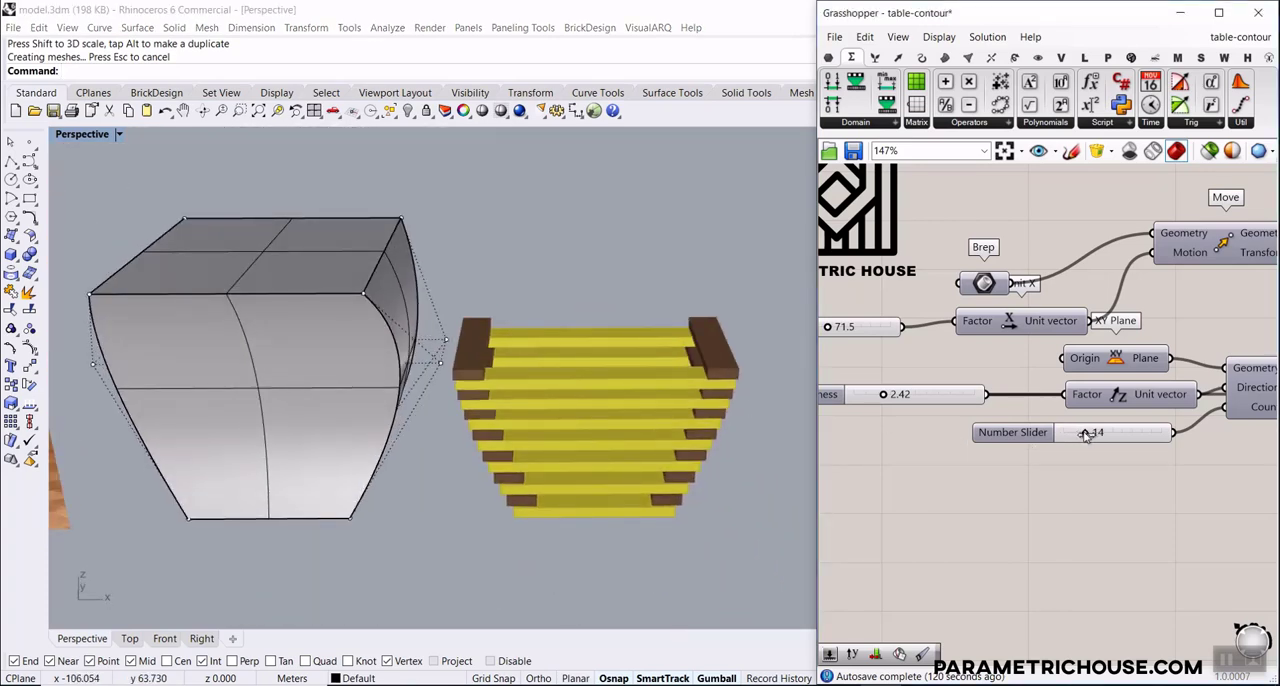
Set the Thickness slider to 3.19 and turn off the control points of the grey table body's cage
left_click_drag(882, 397, 906, 401)
right_click_drag(515, 430, 472, 402)
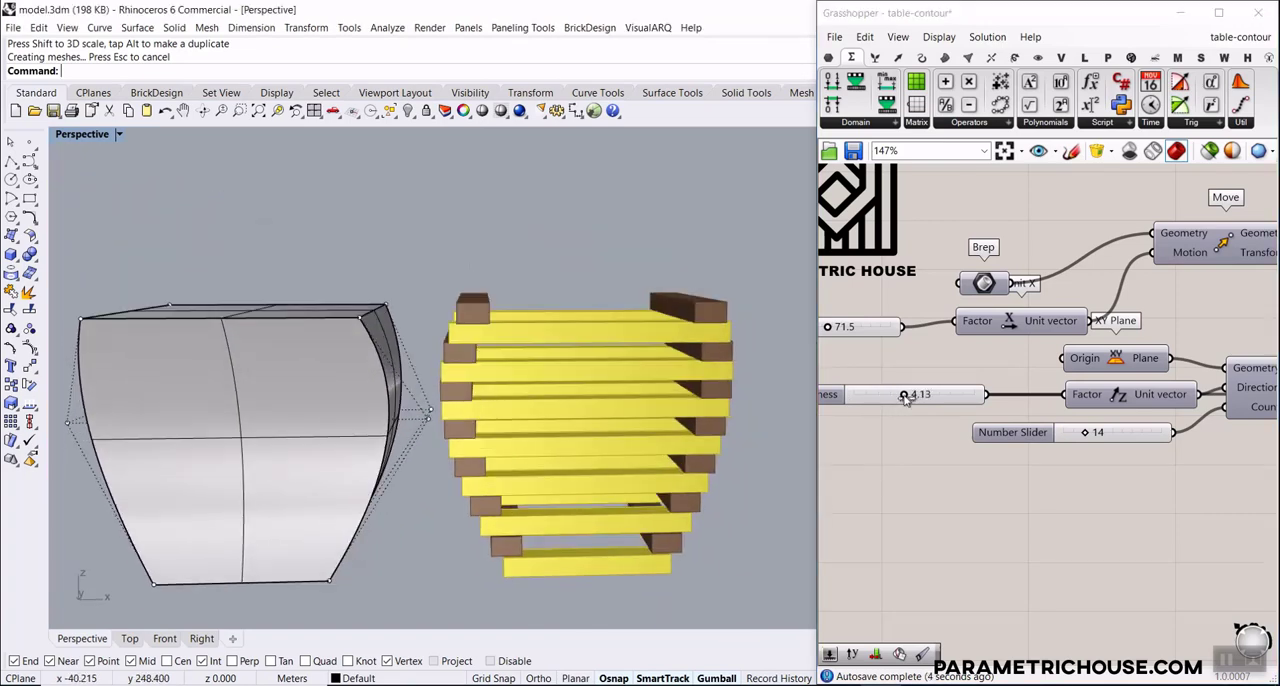
left_click_drag(905, 398, 893, 397)
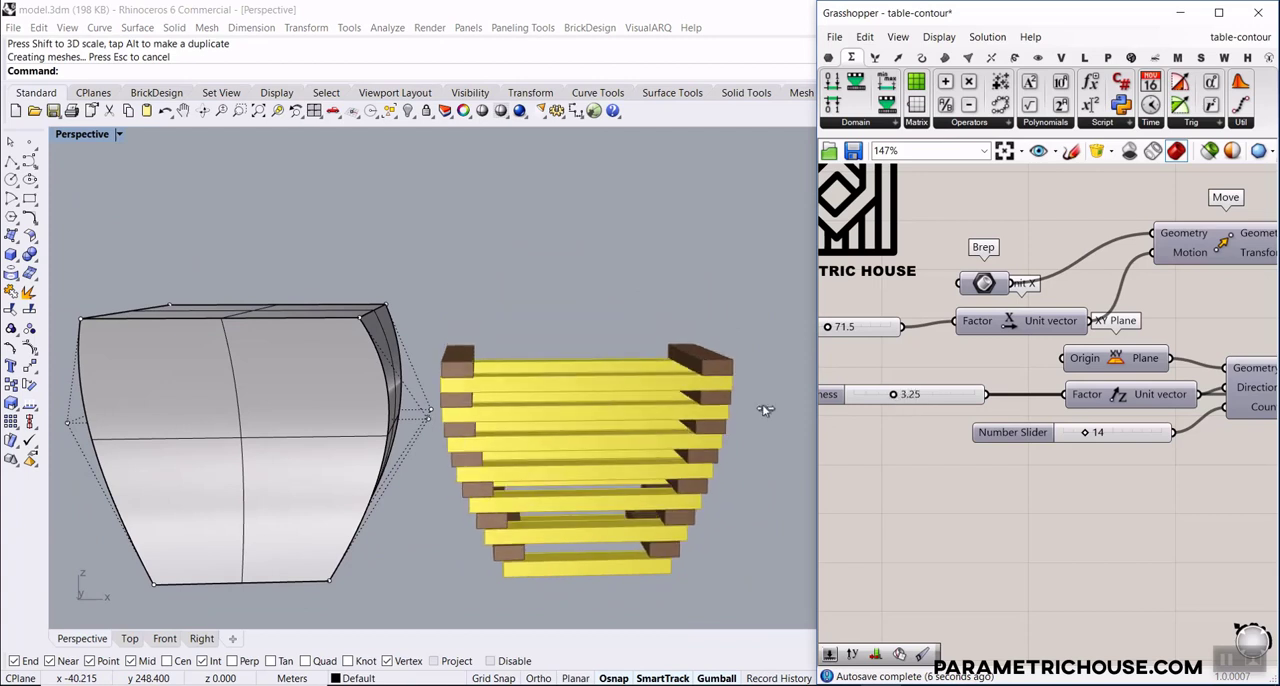
scroll(762, 404, "down", 3)
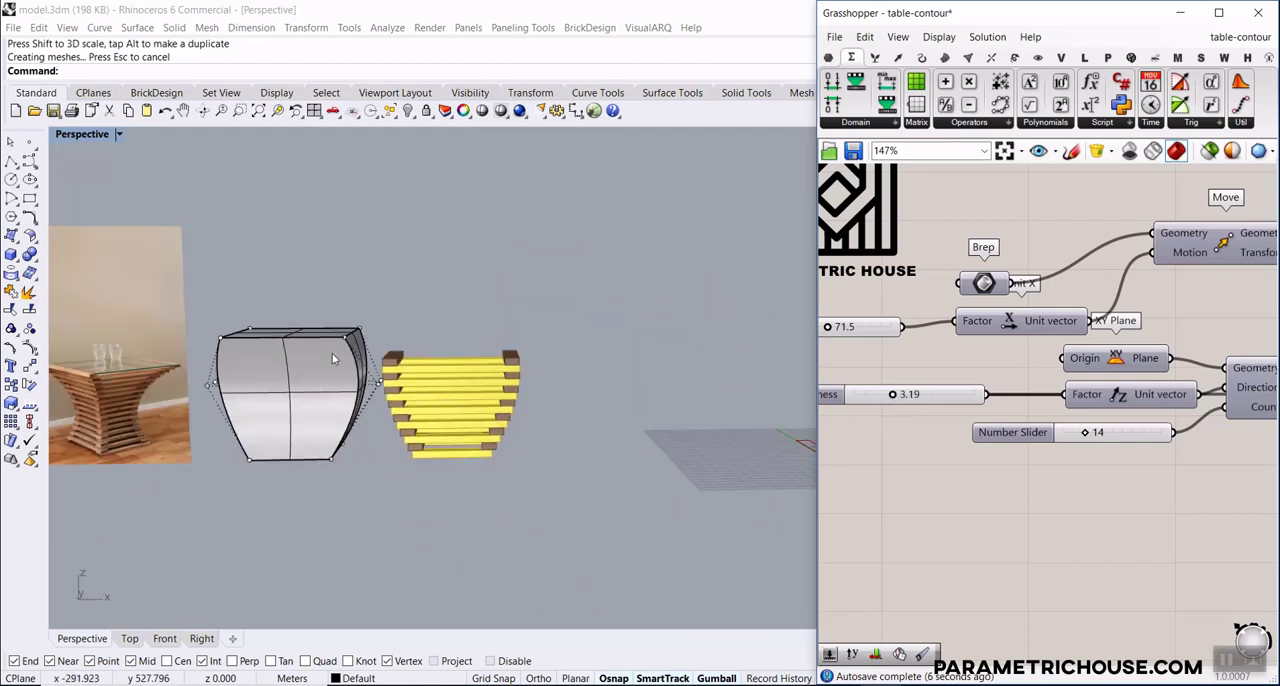
right_click(29, 346)
Examine the labelled A and B slat outlines laid out flat on the construction plane
scroll(277, 422, "down", 4)
right_click_drag(330, 378, 345, 448)
scroll(709, 434, "up", 8)
scroll(428, 504, "up", 4)
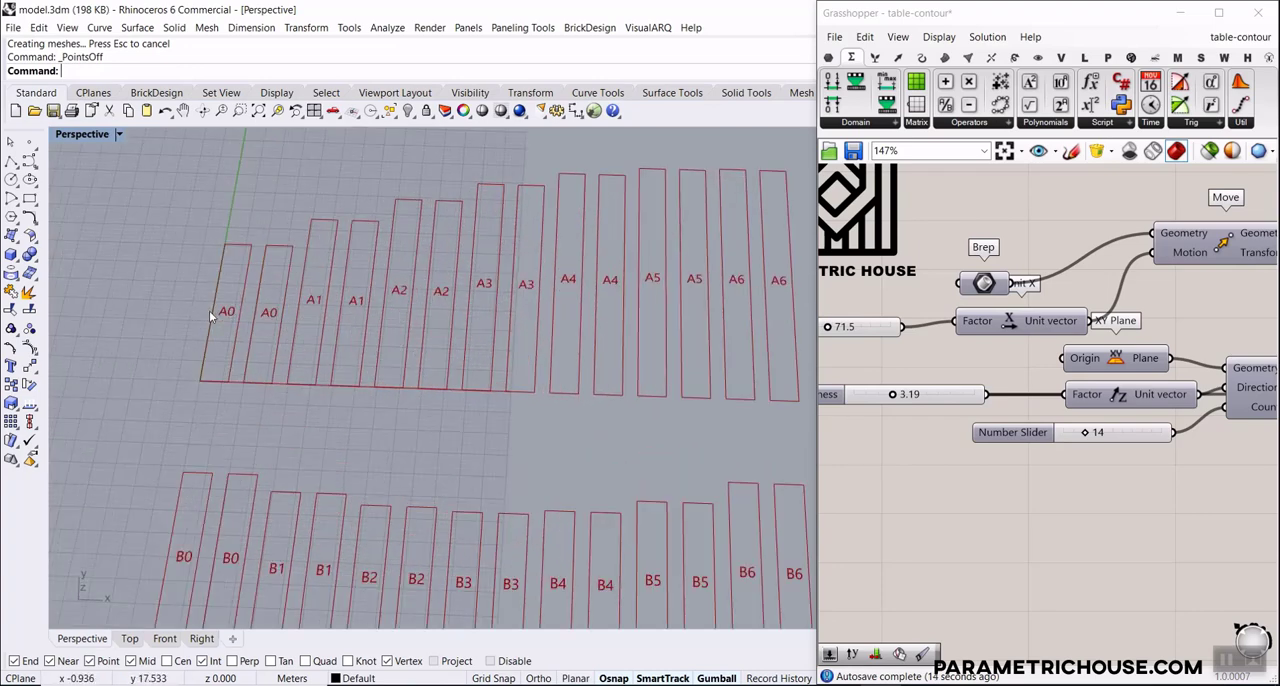
scroll(211, 326, "up", 3)
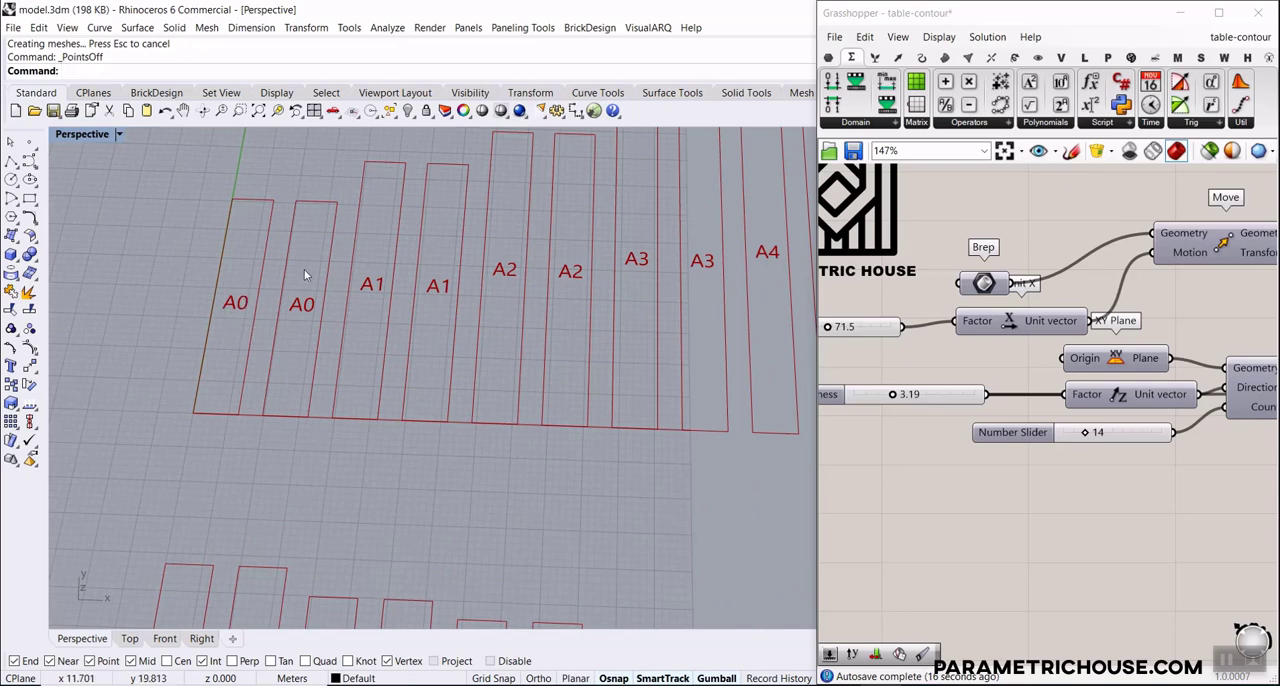
scroll(459, 360, "down", 7)
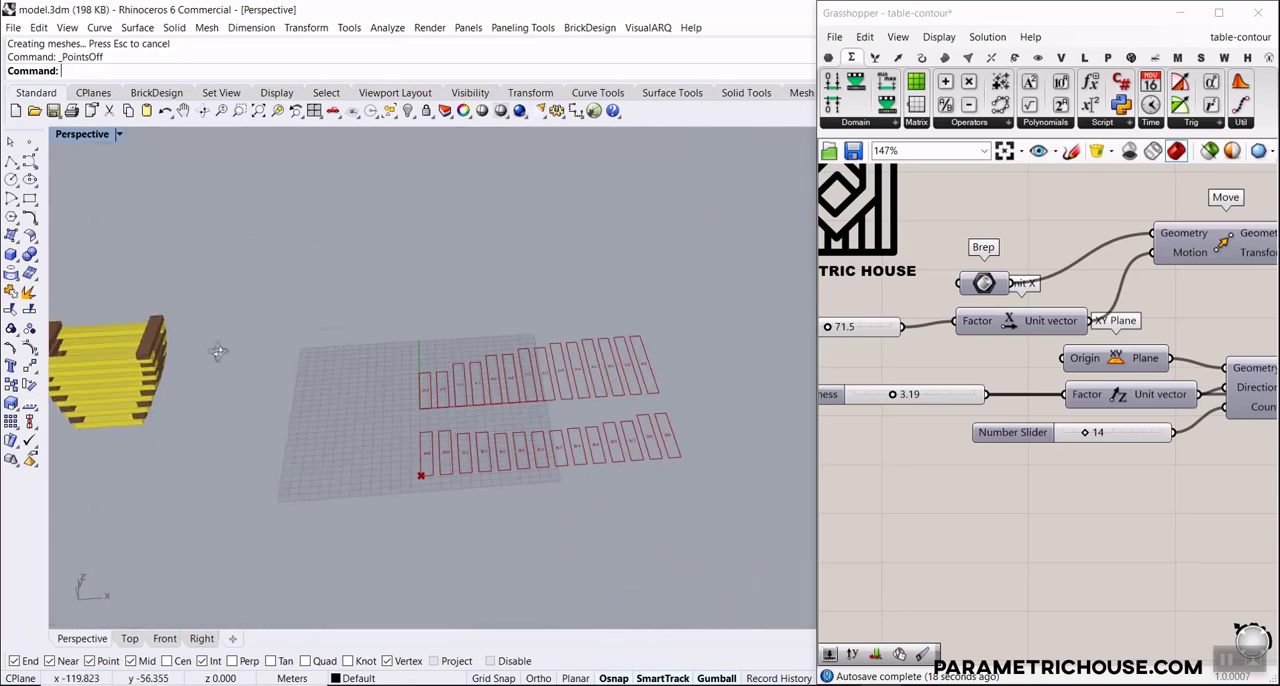
scroll(391, 427, "down", 5)
scroll(302, 375, "up", 8)
scroll(289, 431, "down", 4)
Inspect the lowest yellow and brown slats of the stacked table and compare them with the flat A and B outlines
right_click_drag(459, 430, 277, 489)
scroll(277, 489, "up", 4)
scroll(277, 489, "up", 6)
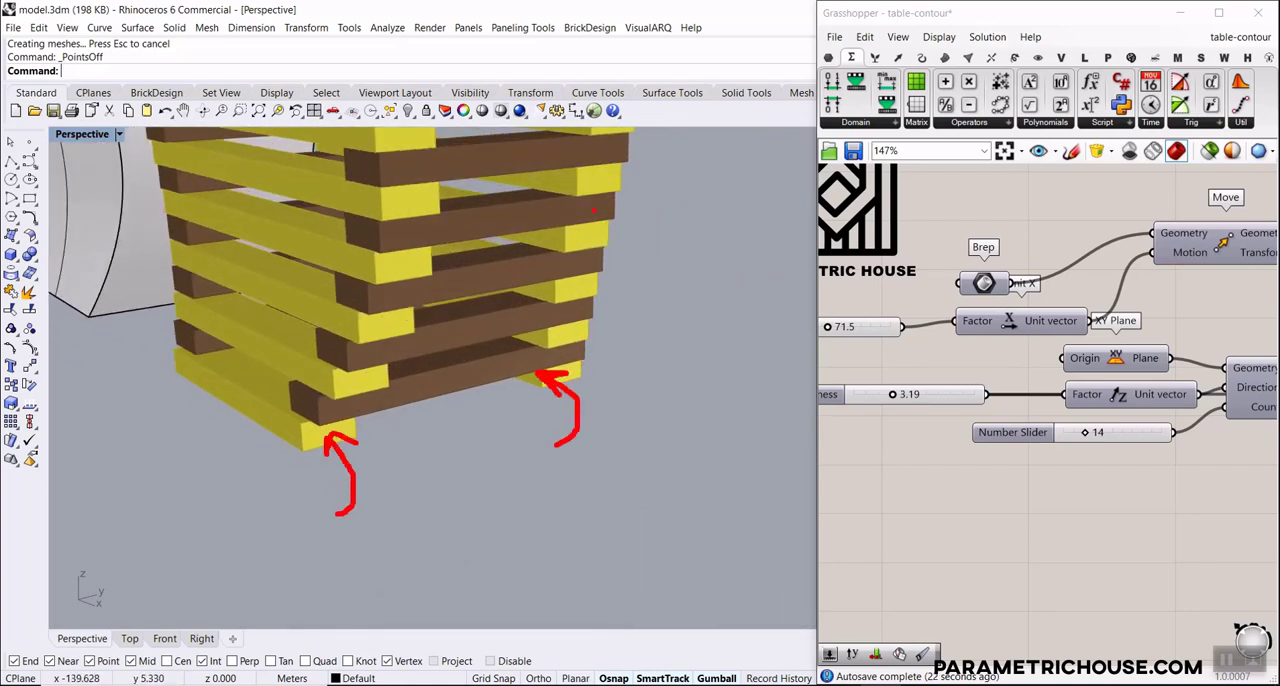
key("Escape")
scroll(386, 496, "down", 5)
right_click_drag(306, 558, 365, 437)
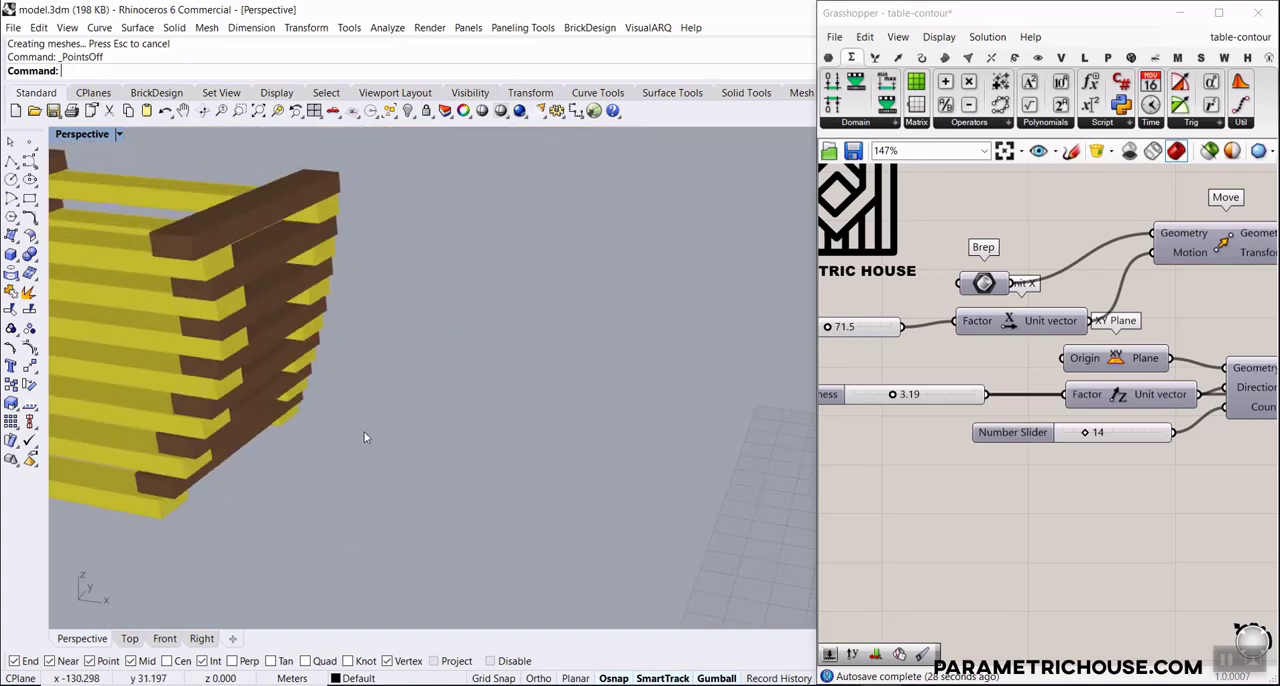
scroll(454, 329, "down", 6)
scroll(694, 451, "up", 8)
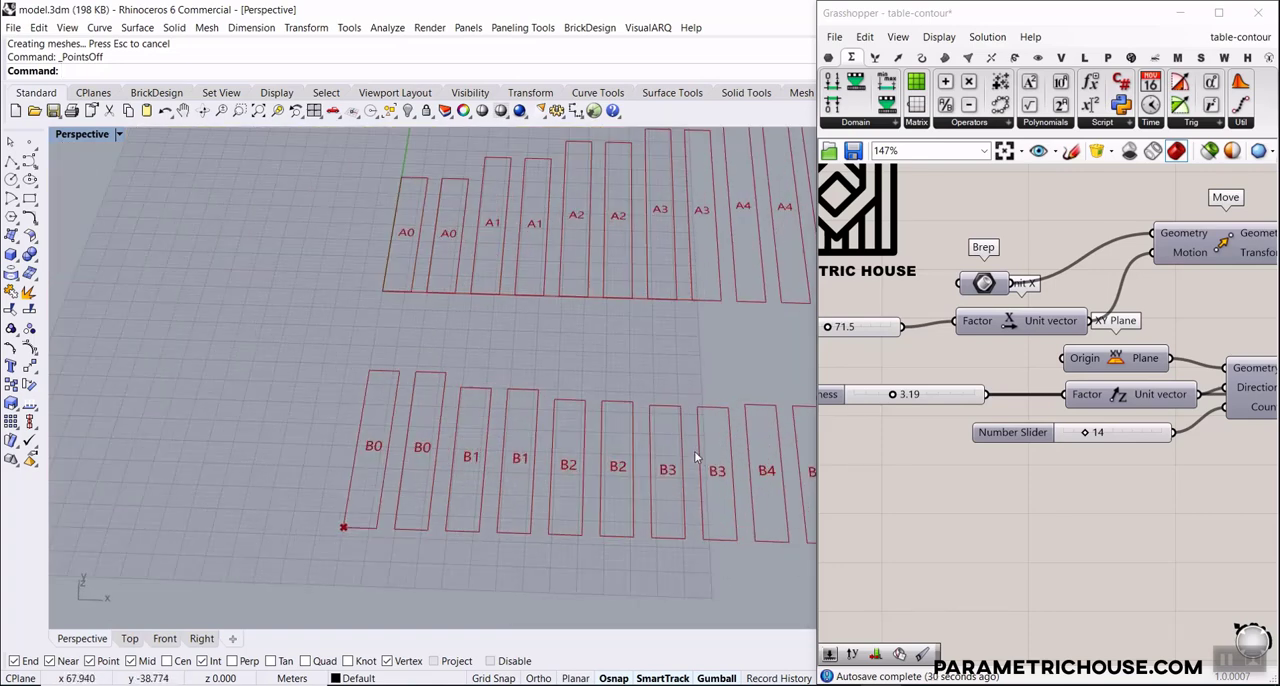
scroll(570, 412, "down", 4)
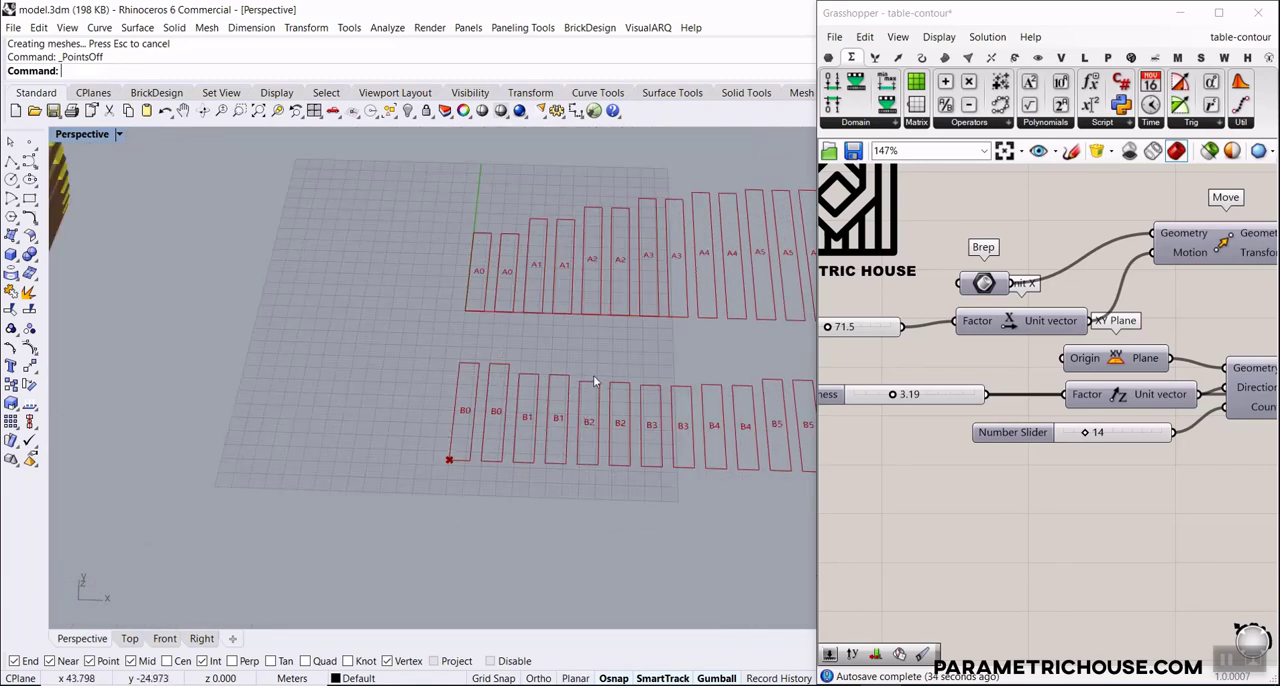
Widen the Grasshopper window and survey the complete table-contour definition
left_click_drag(819, 295, 623, 295)
scroll(817, 393, "down", 4)
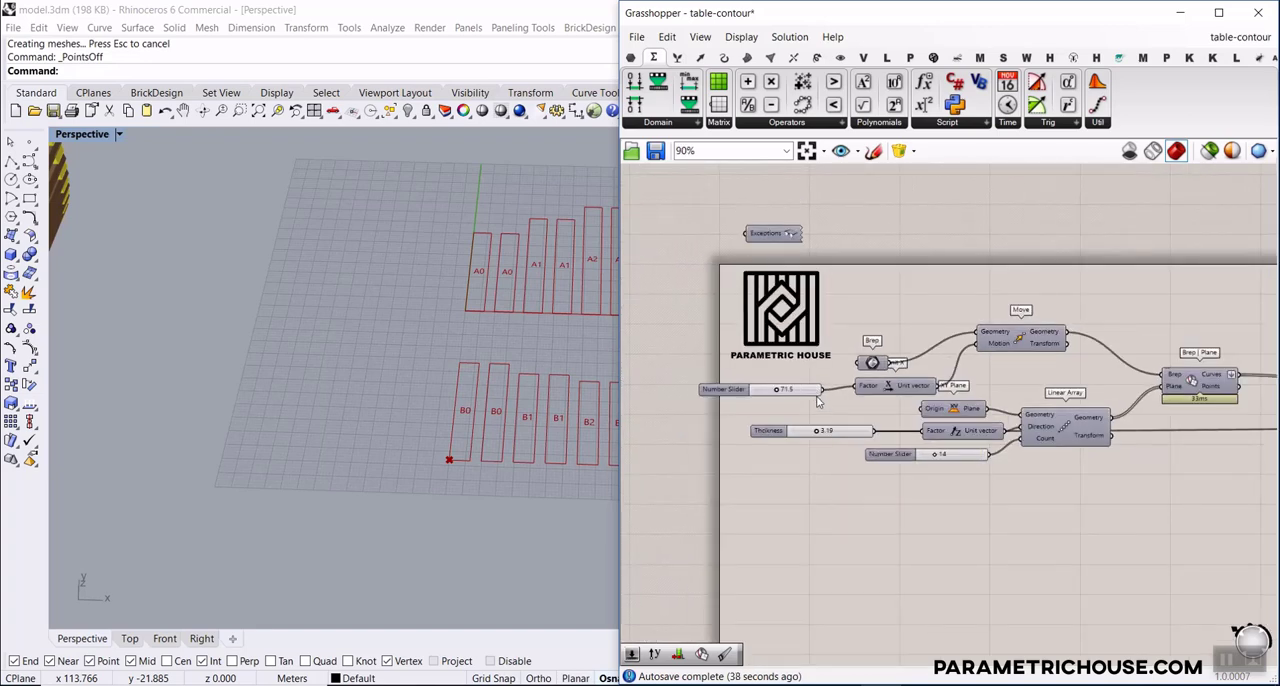
scroll(906, 361, "down", 8)
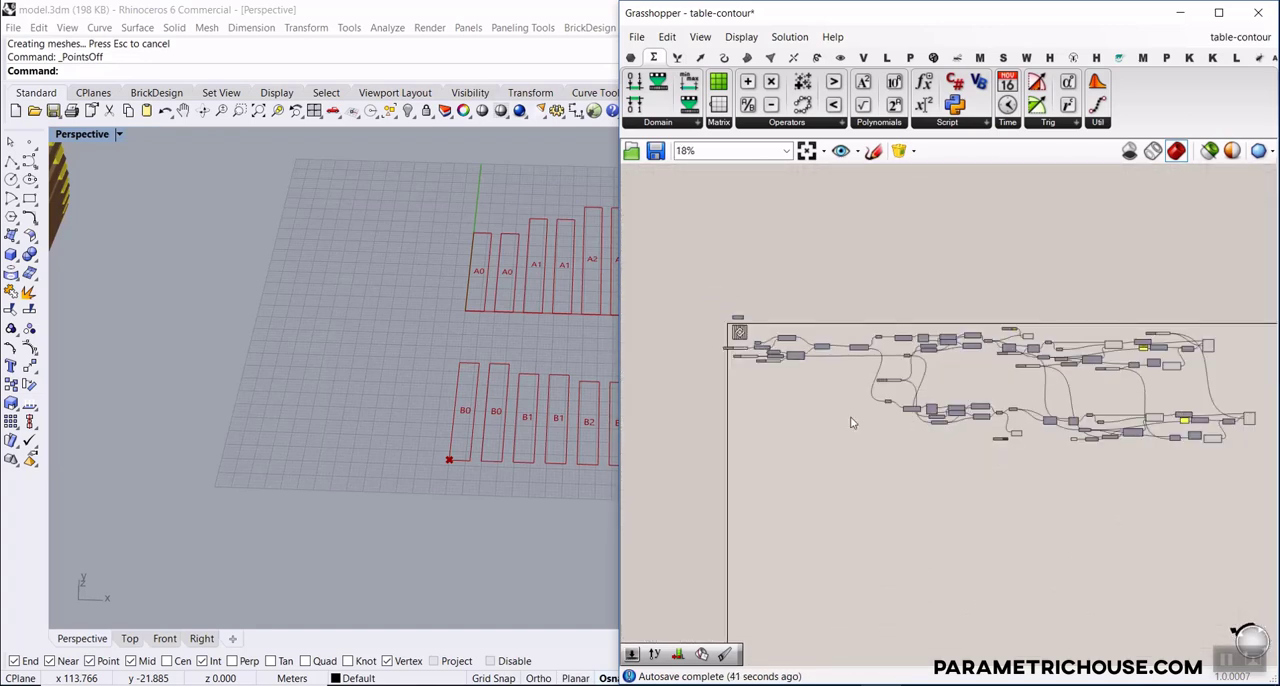
scroll(397, 424, "down", 5)
Review the reference photo, the grey table body, the slat stack and the flat outlines in the Perspective view
right_click_drag(190, 388, 332, 424, "shift")
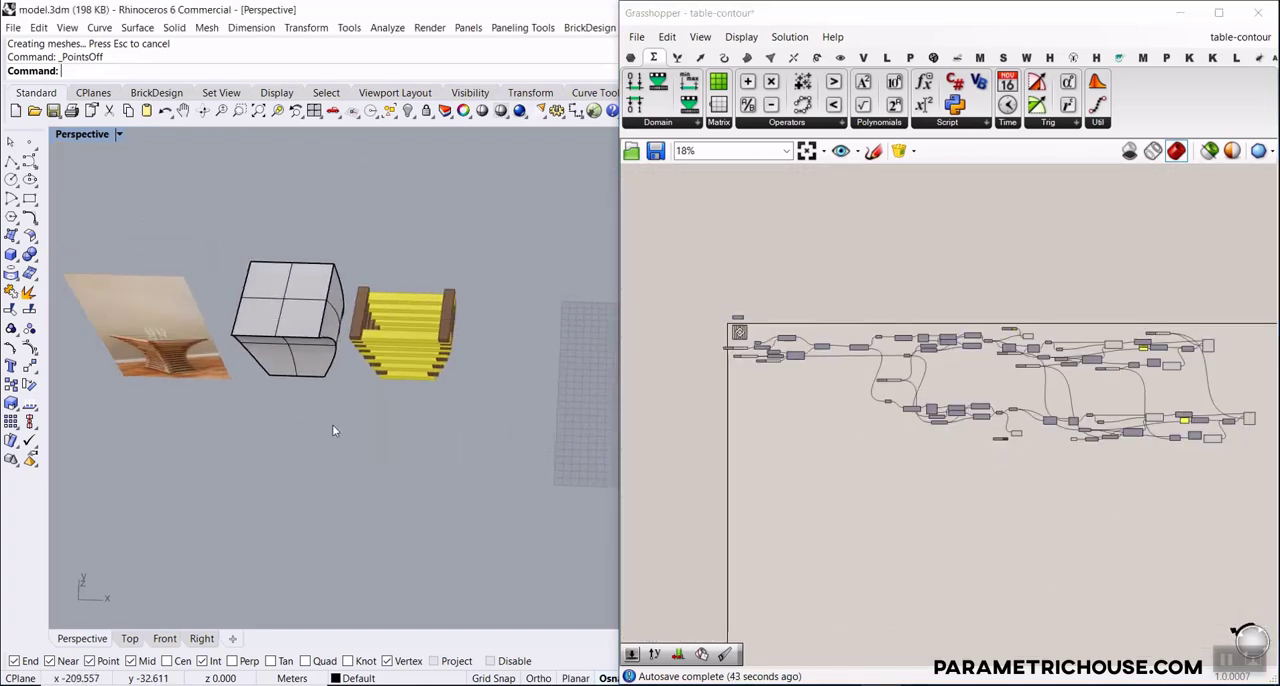
scroll(332, 424, "up", 6)
right_click_drag(295, 490, 378, 417)
scroll(378, 416, "down", 10)
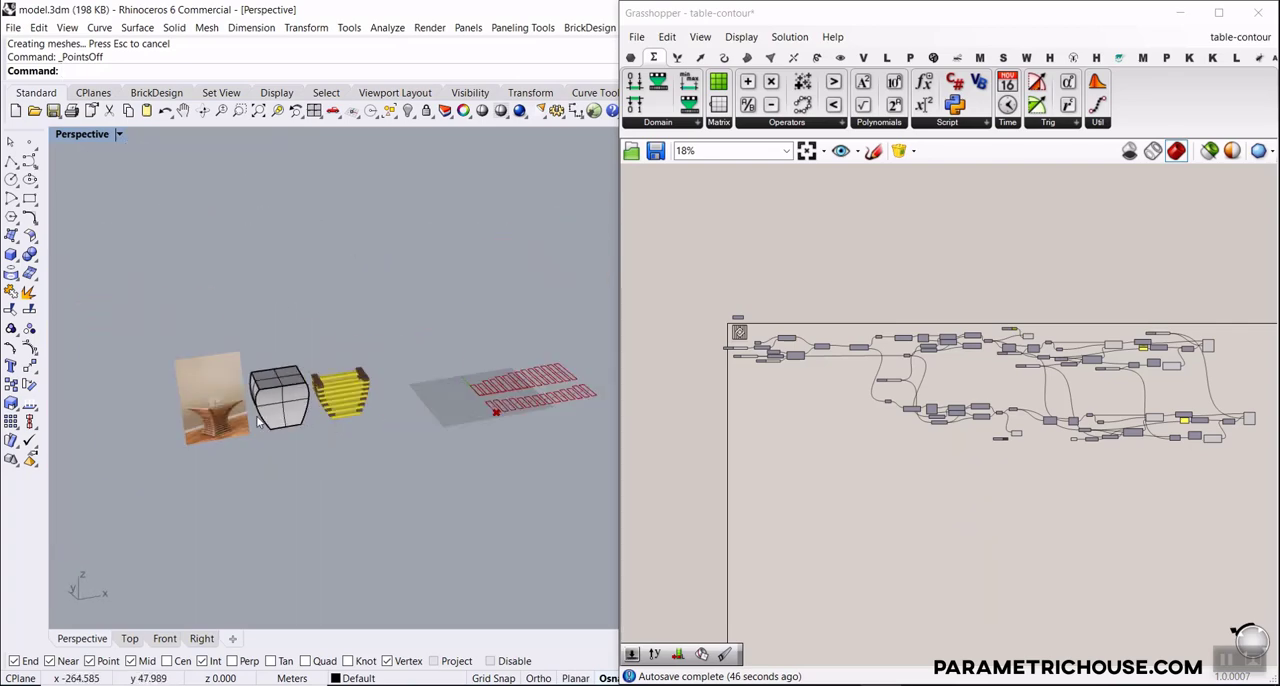
scroll(418, 377, "up", 10)
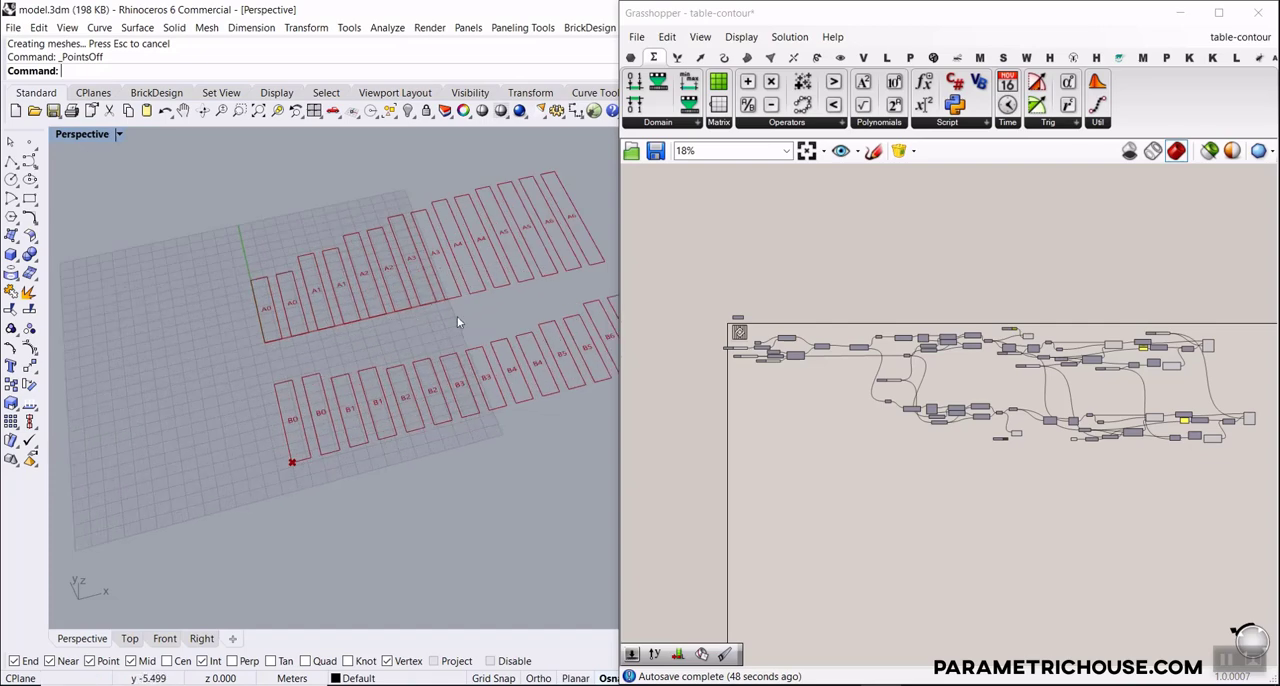
scroll(457, 353, "down", 6)
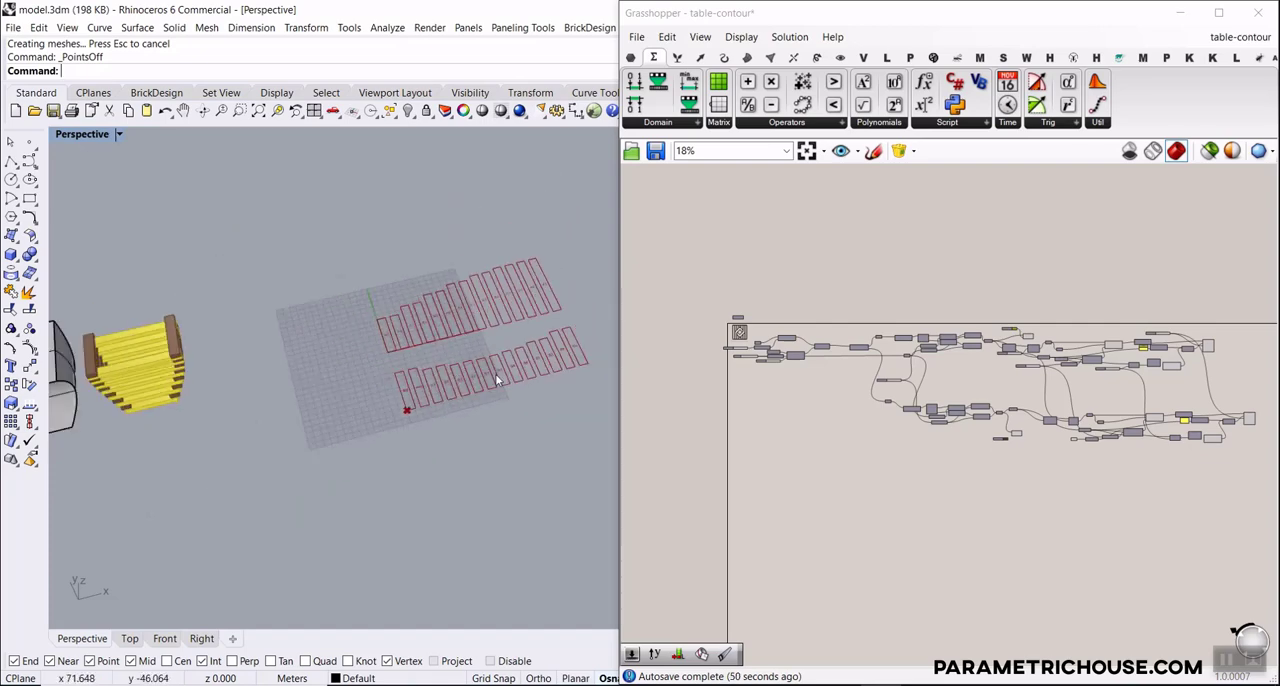
scroll(312, 348, "up", 8)
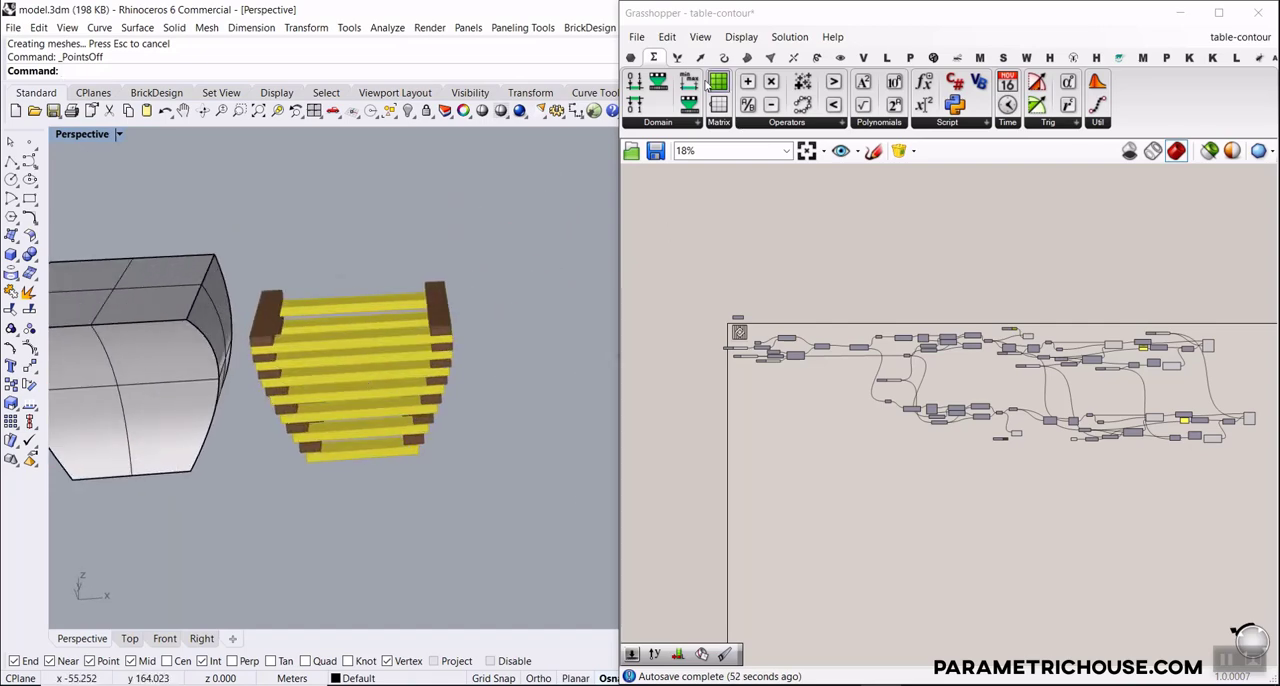
Start a new Grasshopper document and delete the grey table body with its control cage from the Rhino model
left_click(636, 36)
left_click(688, 54)
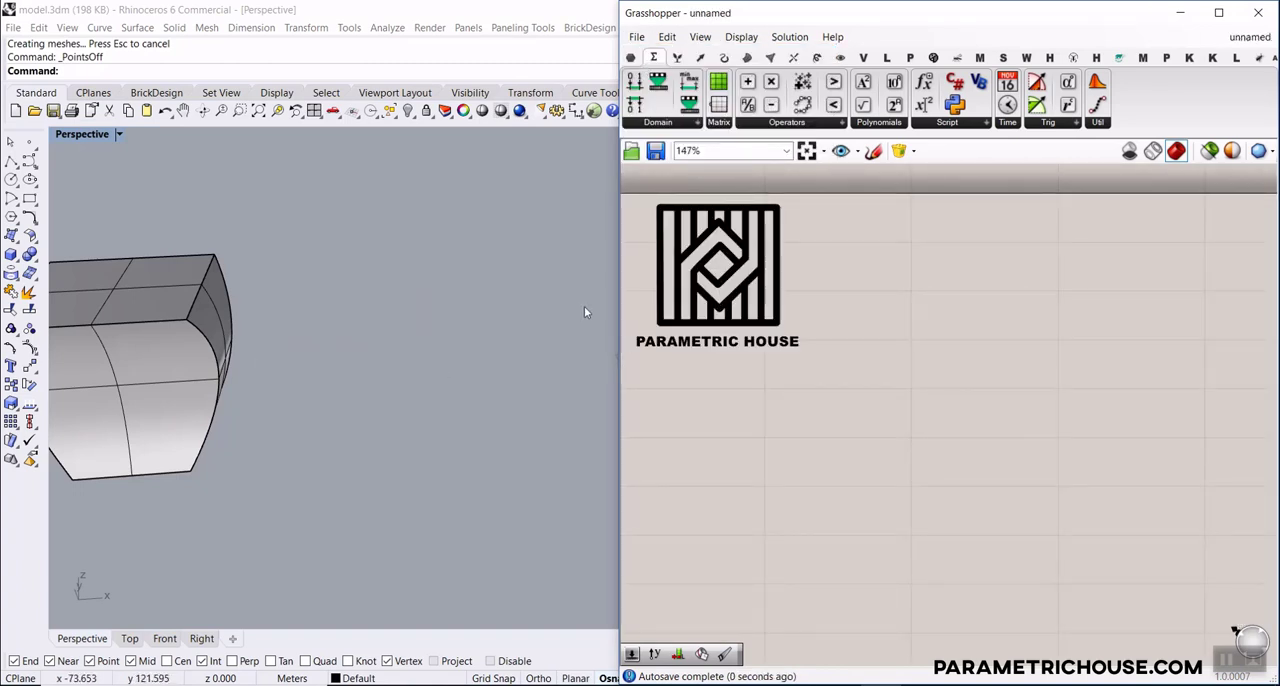
scroll(585, 313, "down", 4)
left_click(345, 395)
key("Delete")
Move the table reference photo closer to the construction plane grid and deselect it
scroll(240, 401, "down", 7)
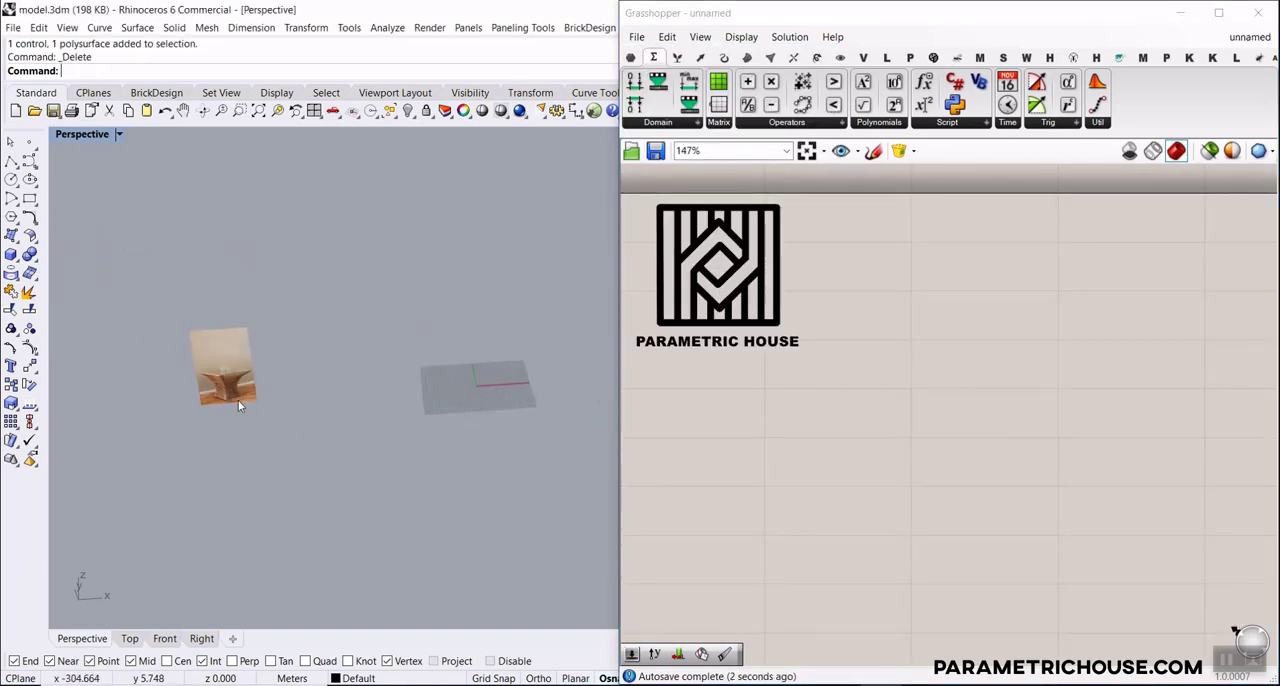
left_click_drag(240, 400, 396, 386)
left_click(328, 430)
scroll(327, 430, "up", 8)
scroll(330, 425, "up", 6)
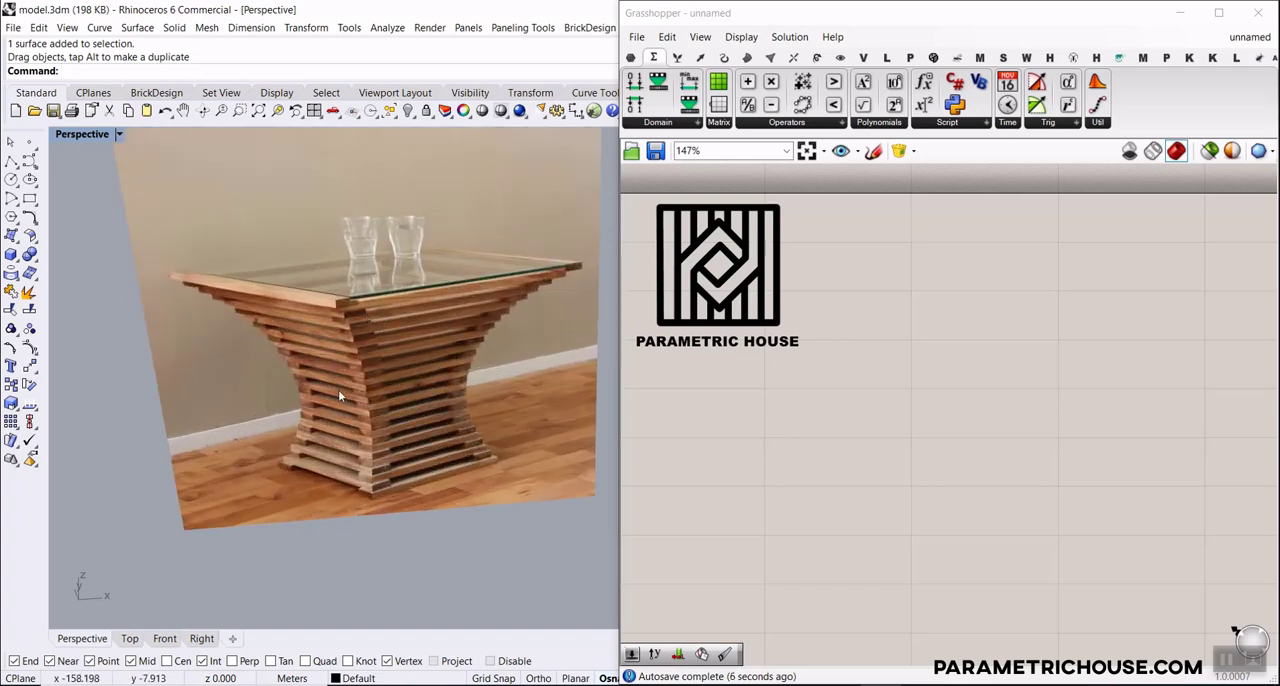
scroll(338, 389, "down", 6)
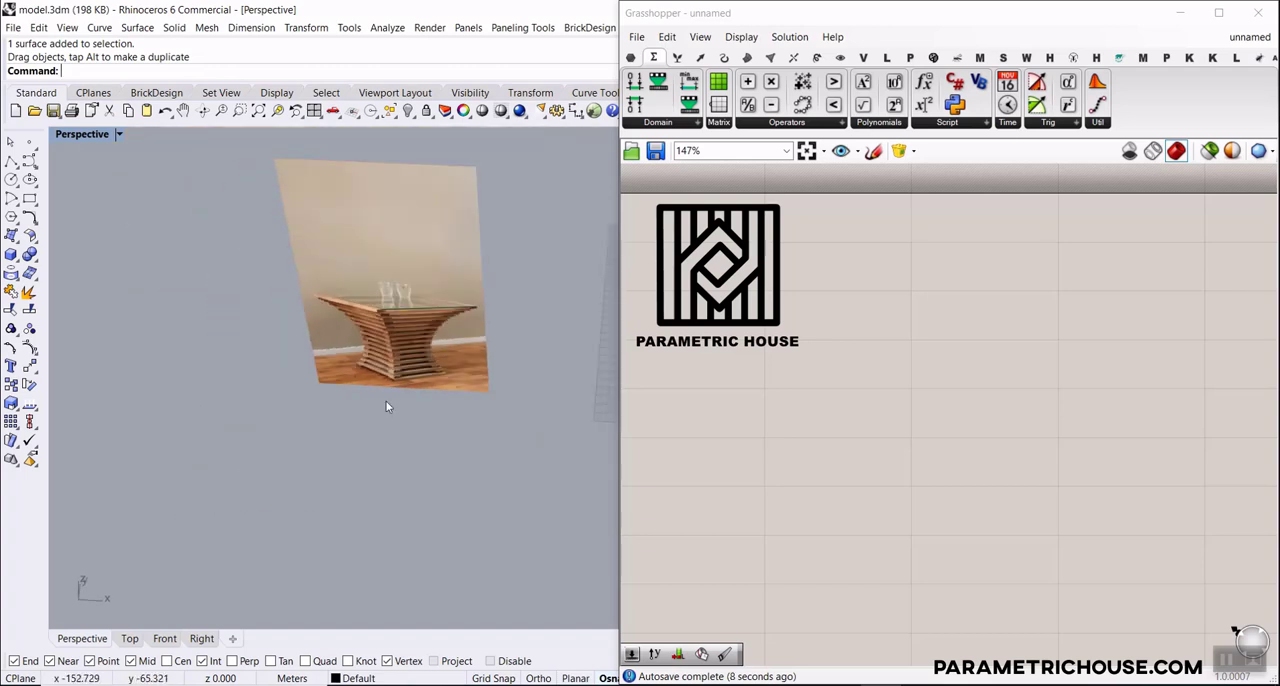
Move the table reference photo by its lower corner nearest the grid to the origin (0) and deselect it
left_click(440, 373)
left_click(29, 367)
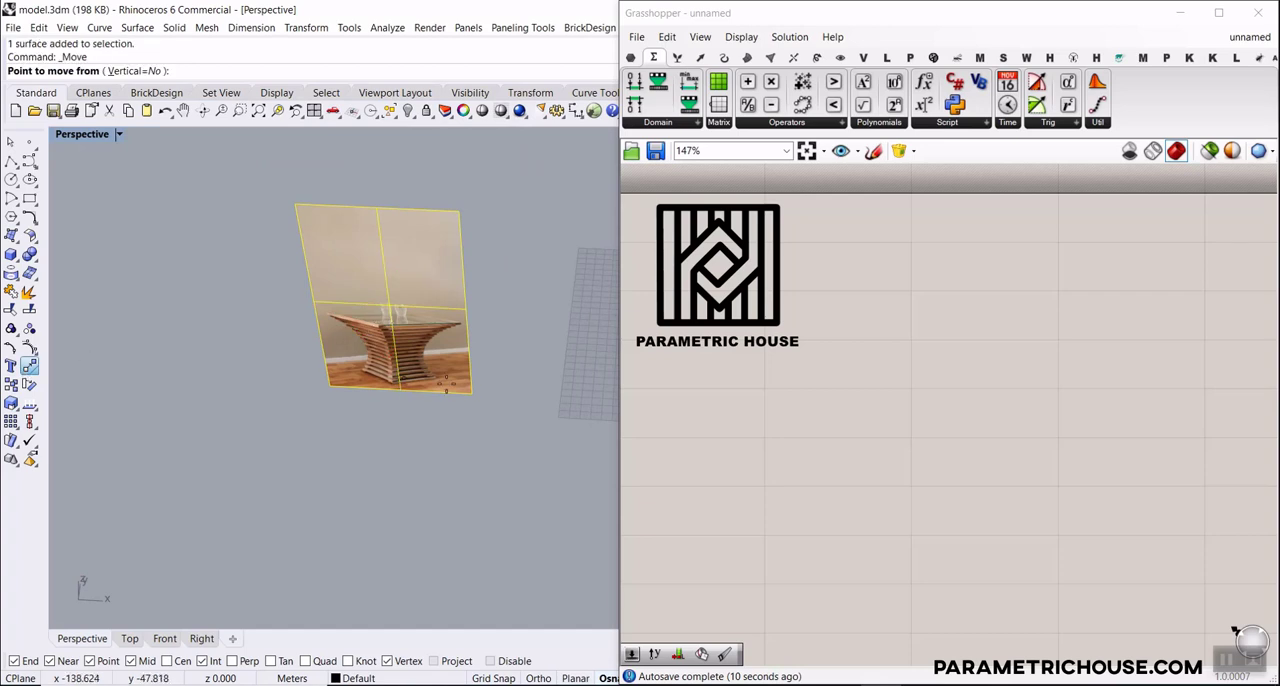
left_click(470, 392)
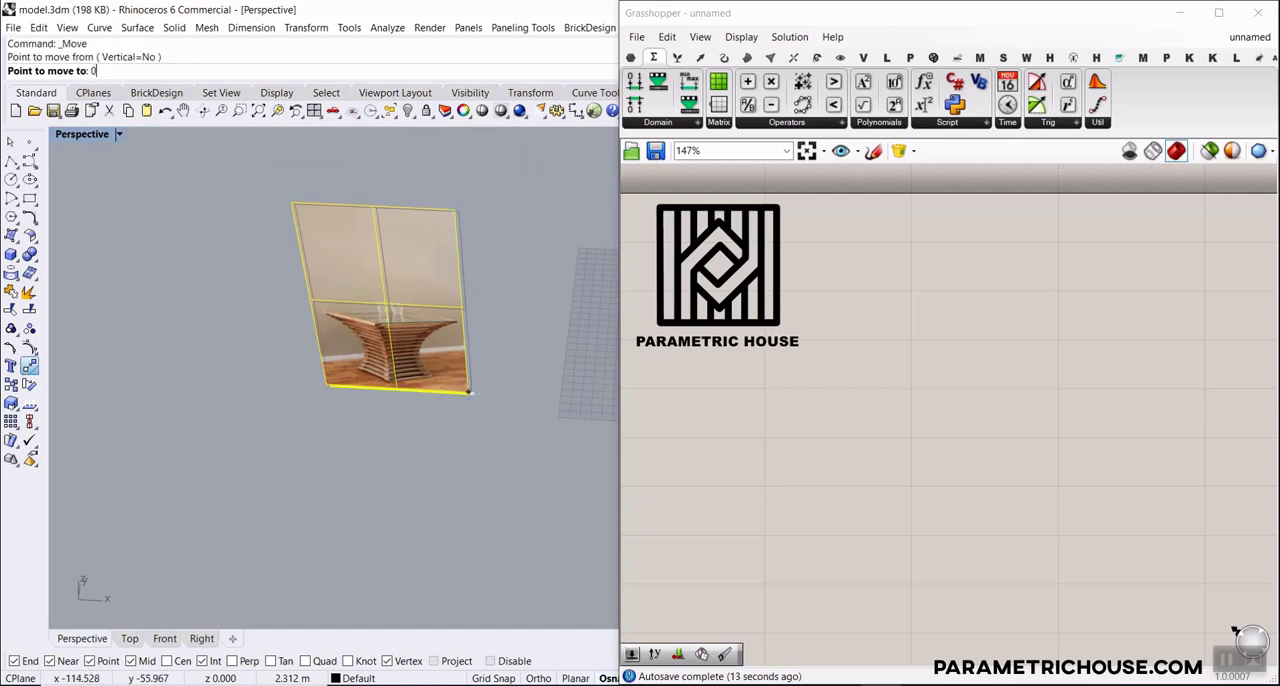
key("Return")
scroll(468, 392, "down", 7)
right_click_drag(443, 376, 438, 451, "shift")
scroll(385, 428, "up", 6)
left_click(386, 429)
scroll(438, 455, "up", 4)
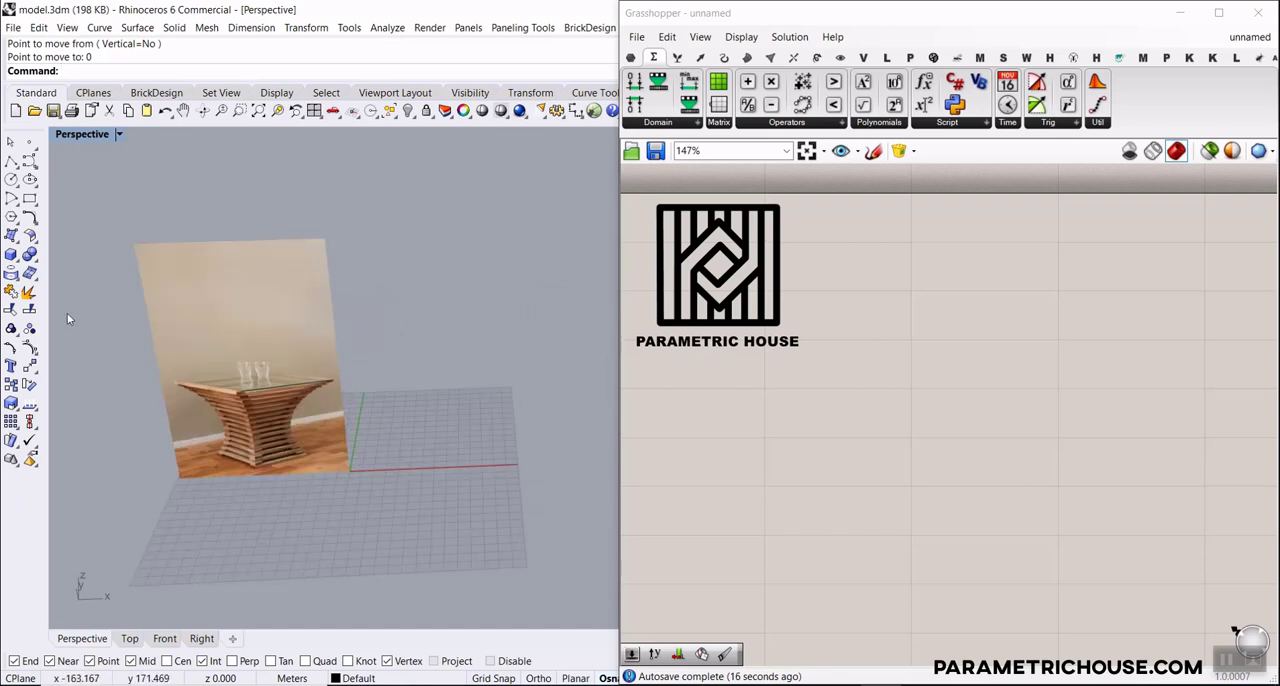
Draw a tall rectangular box on the construction plane beside the reference photo
left_click(12, 255)
left_click(385, 446)
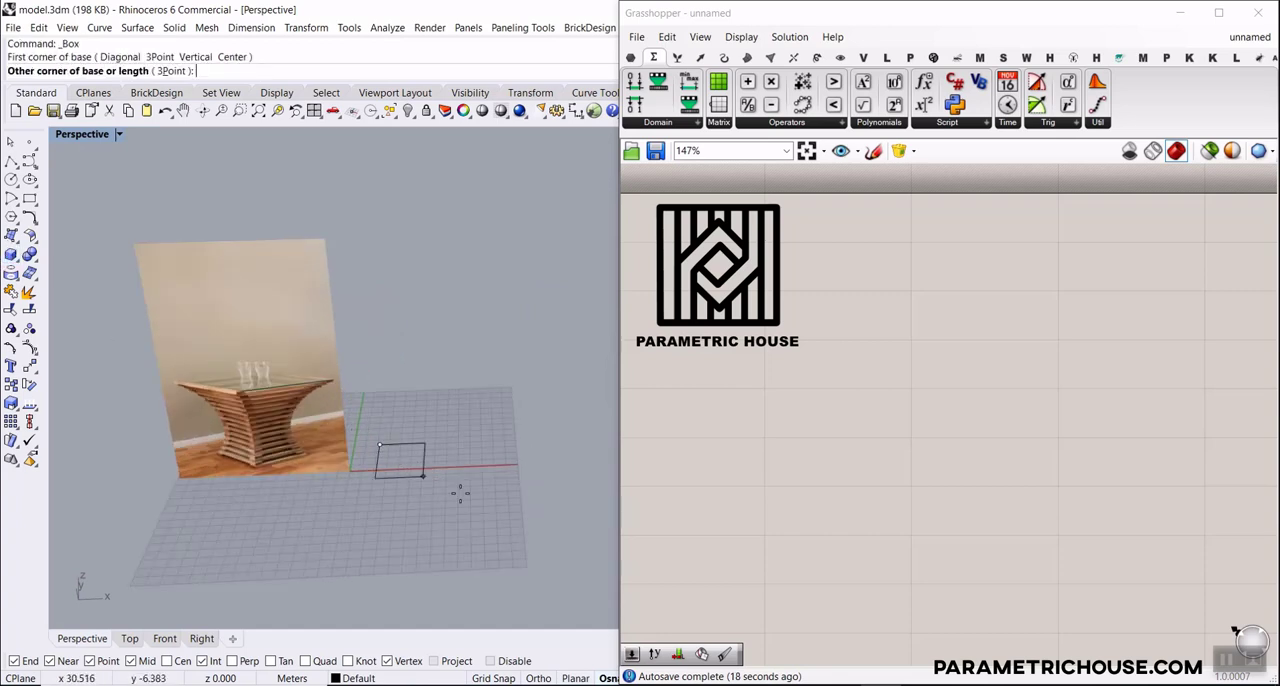
left_click(483, 500)
left_click(478, 326)
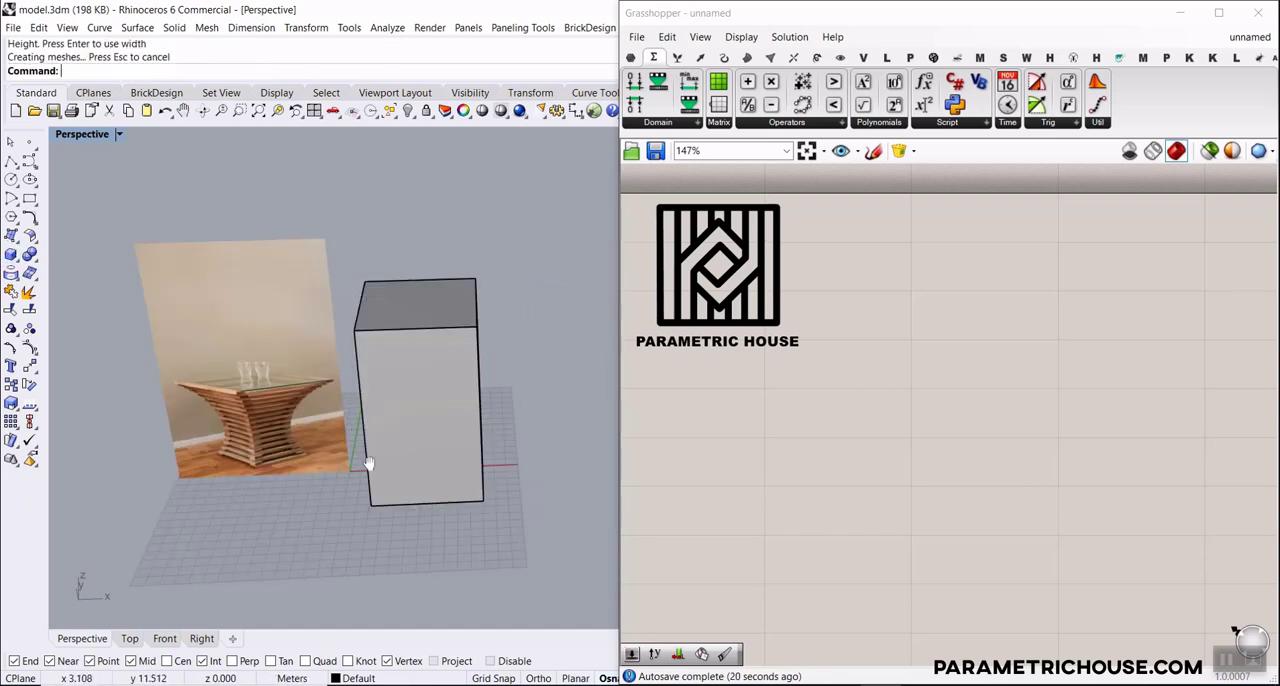
Shift the box on the grid so it stands next to the reference photo, and deselect it
right_click_drag(368, 463, 426, 416, "shift")
left_click_drag(351, 379, 266, 392)
left_click_drag(509, 395, 440, 389)
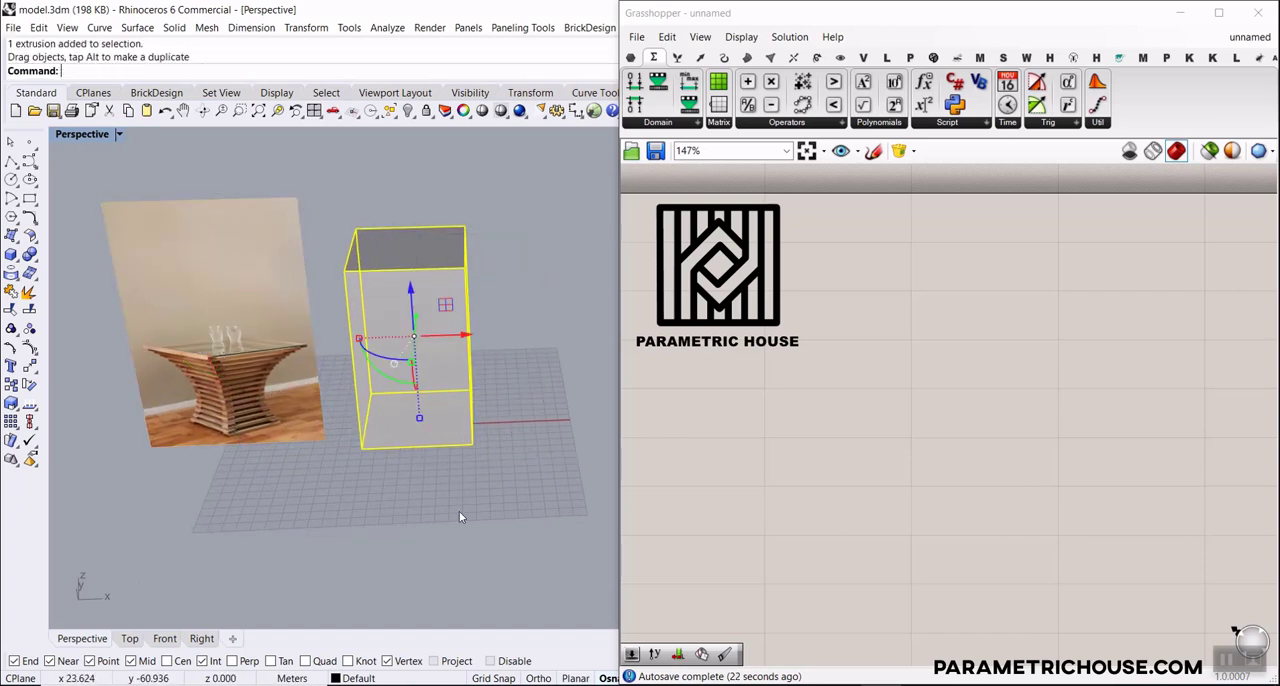
left_click(460, 513)
scroll(405, 356, "up", 5)
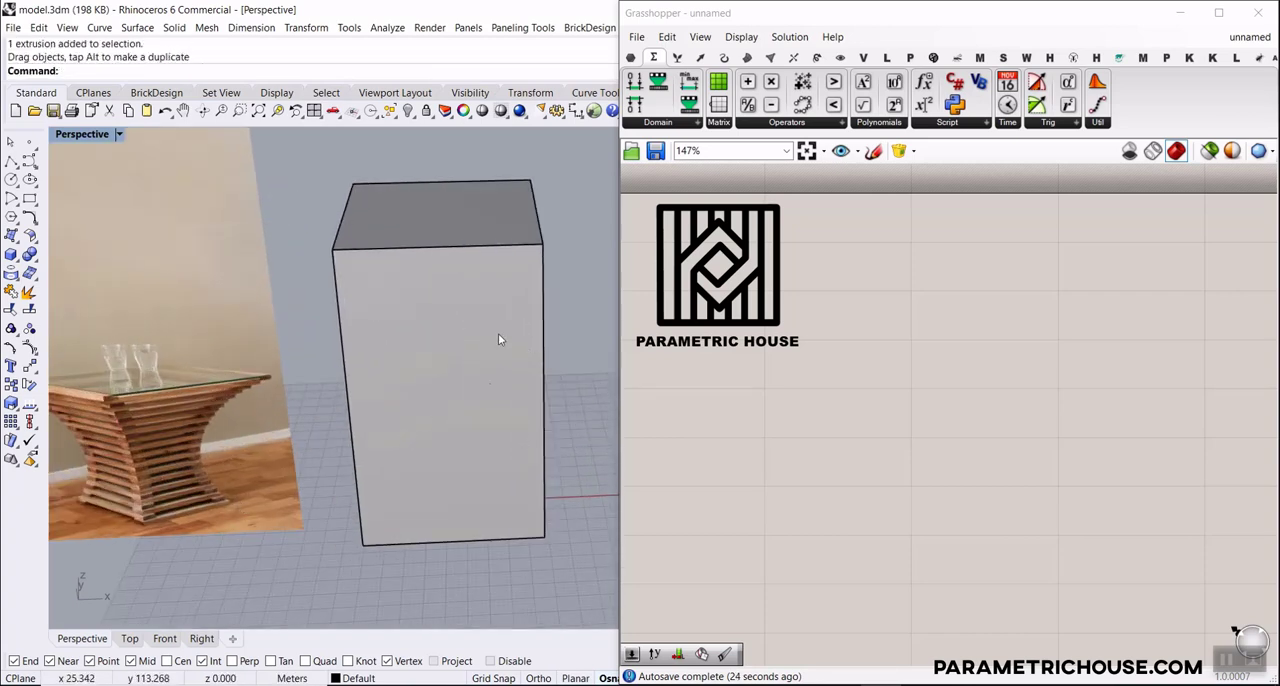
mouse_move(495, 425)
right_mouse_down()
mouse_move(480, 406)
mouse_move(484, 418)
right_mouse_up()
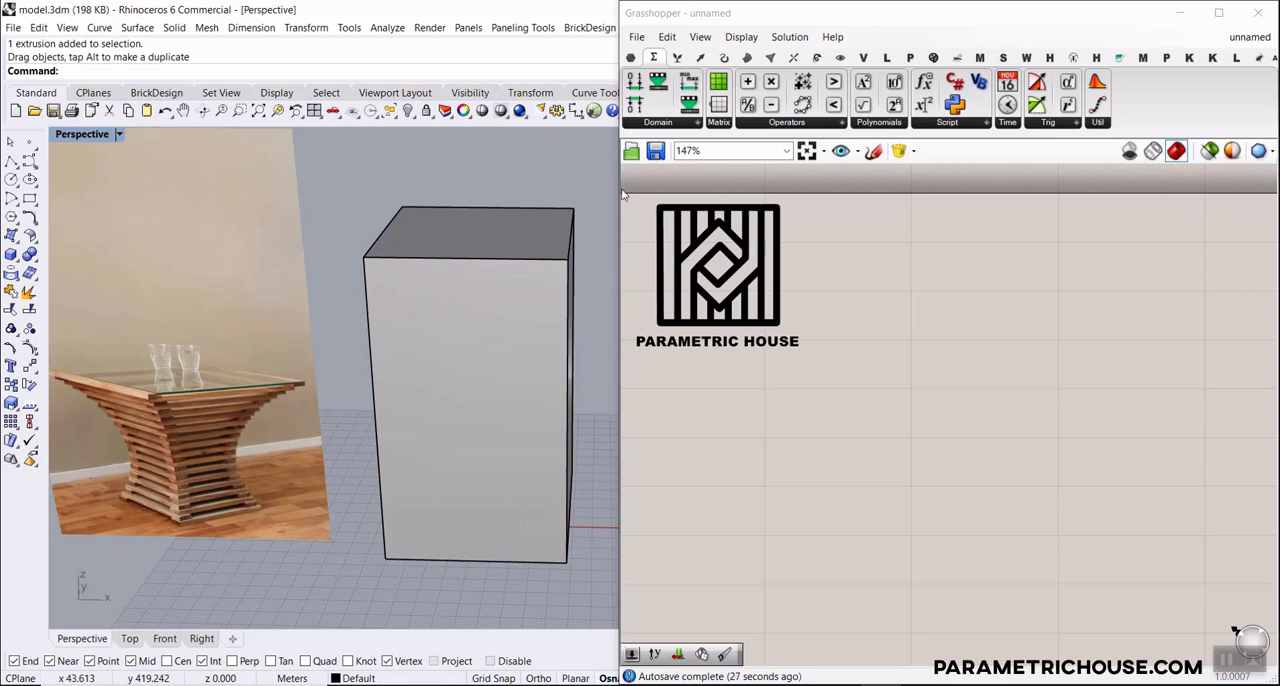
Apply CageEdit to the box with a BoundingBox cage, World coordinates, point counts X 2, Y 2, Z 3, degrees 1, 1, 2, and Global region
left_click_drag(615, 186, 892, 186)
left_click(500, 367)
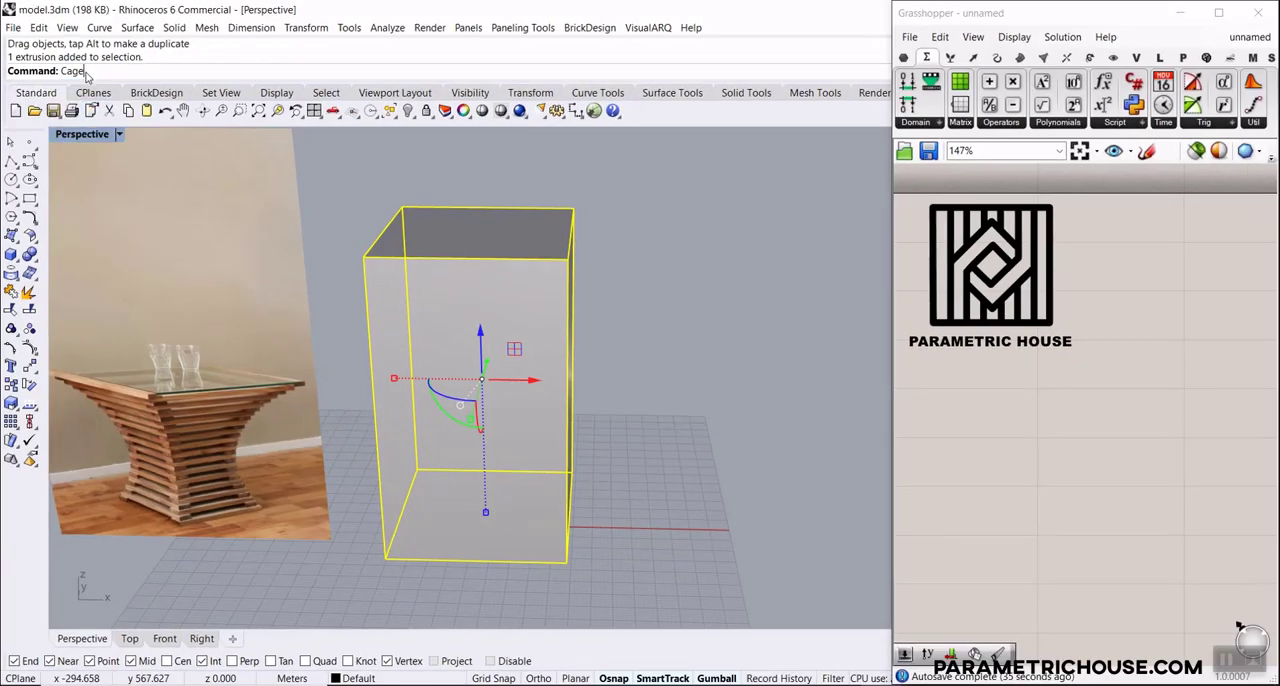
left_click(88, 86)
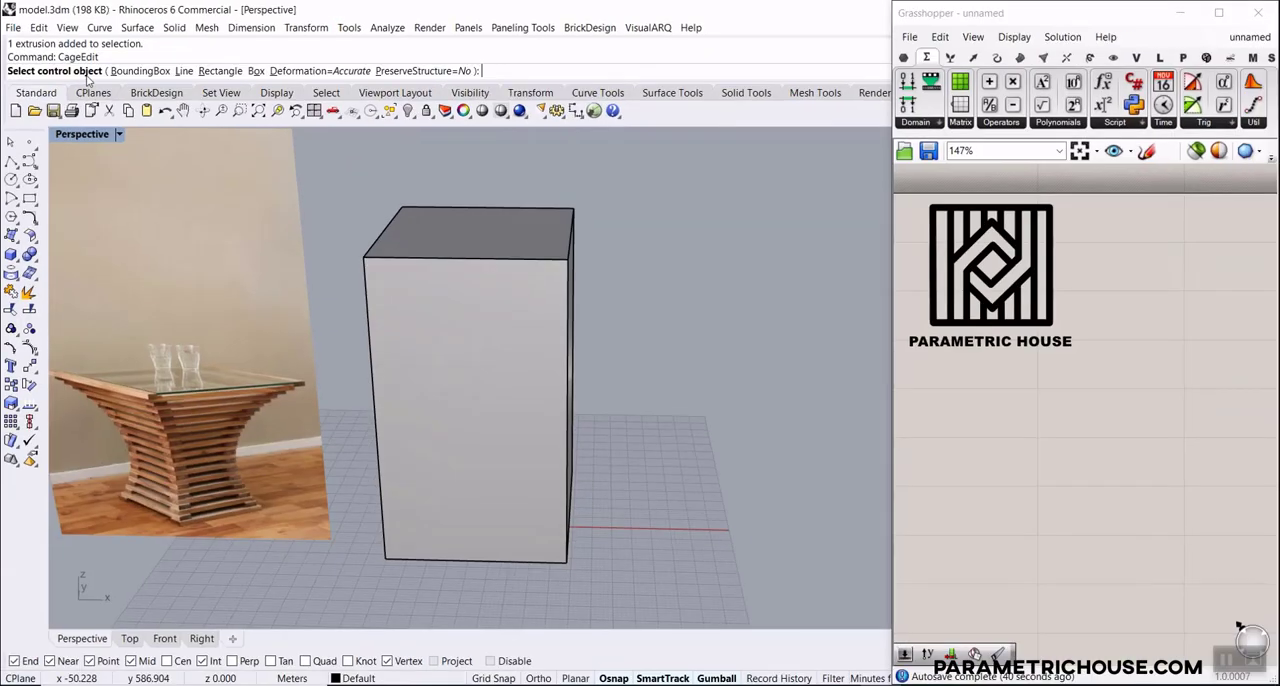
left_click(179, 90)
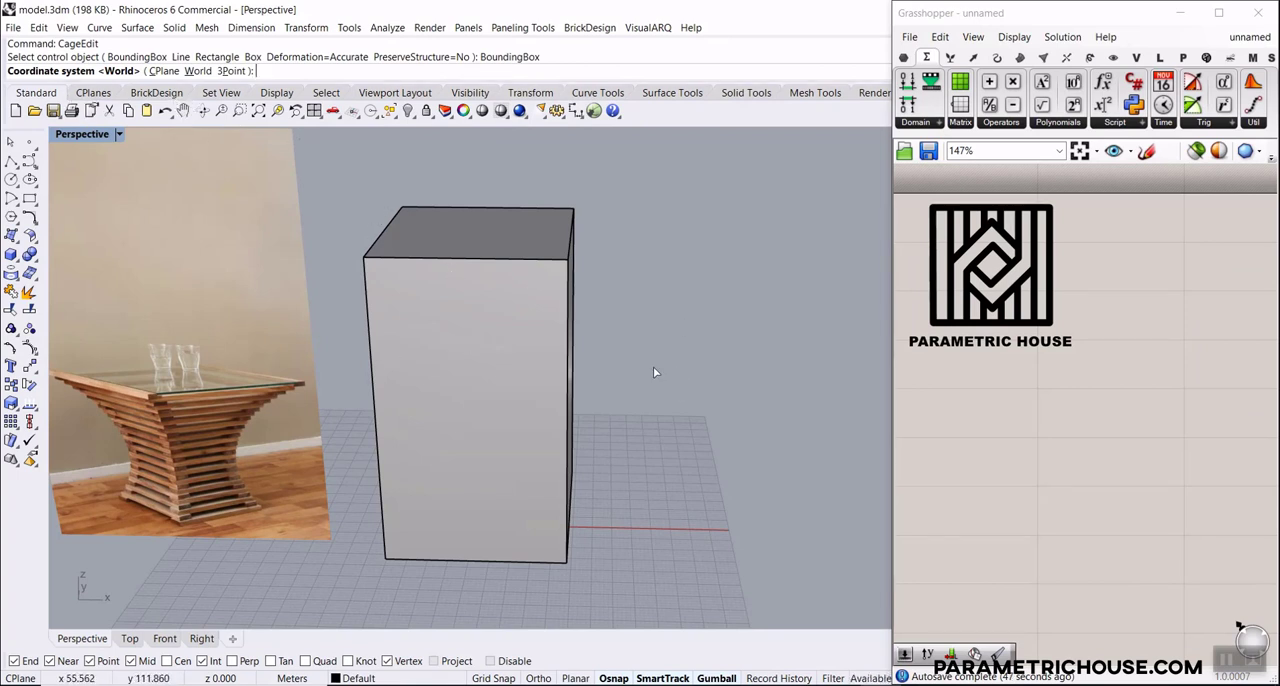
key("Return")
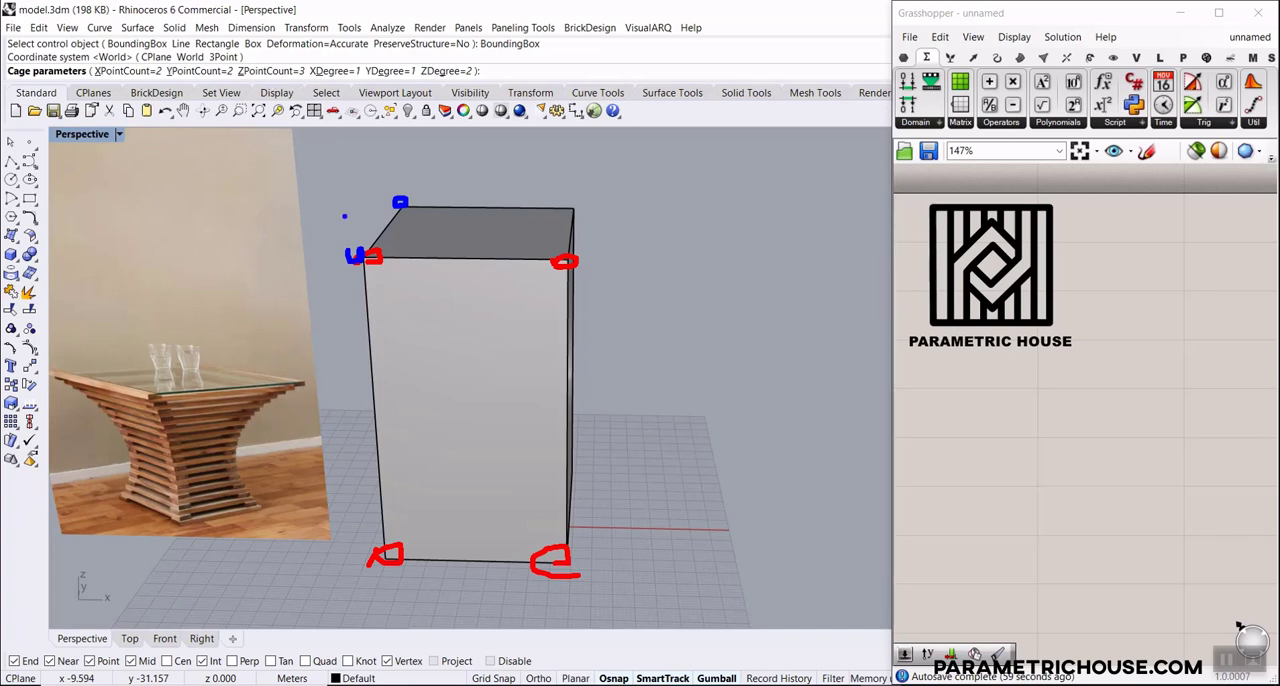
mouse_move(380, 384)
left_mouse_down()
mouse_move(571, 382)
mouse_move(466, 446)
mouse_move(399, 371)
left_mouse_up()
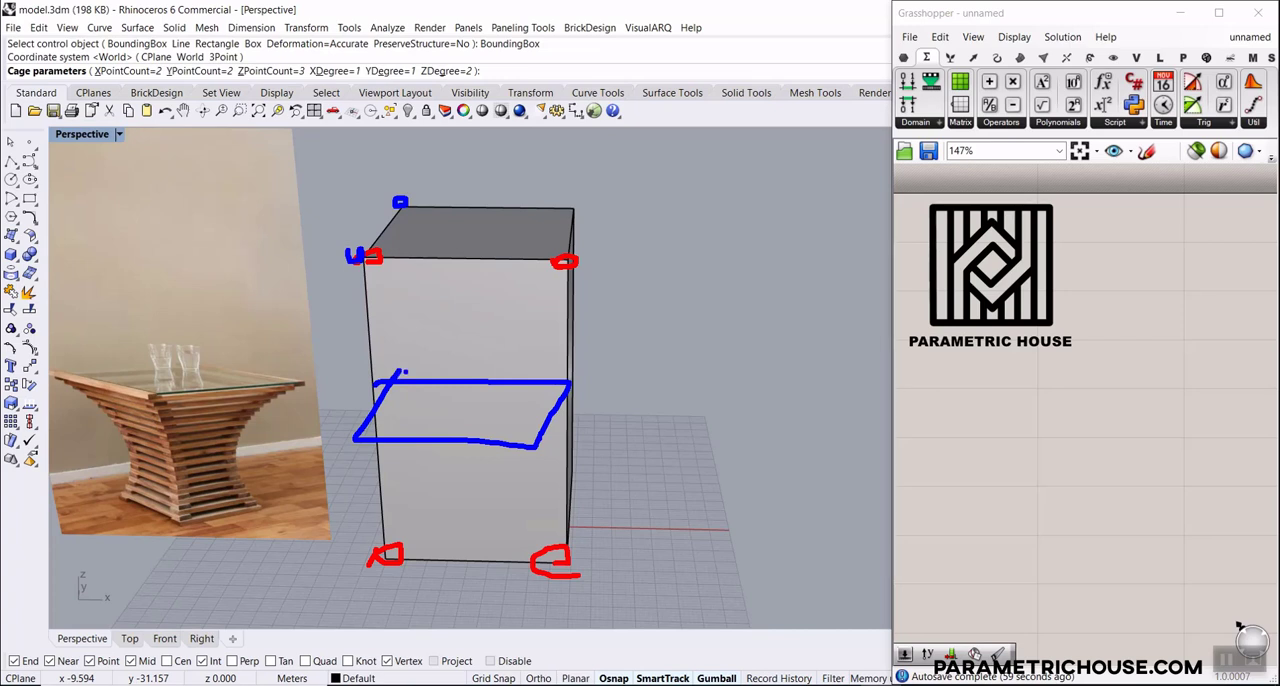
key("Escape")
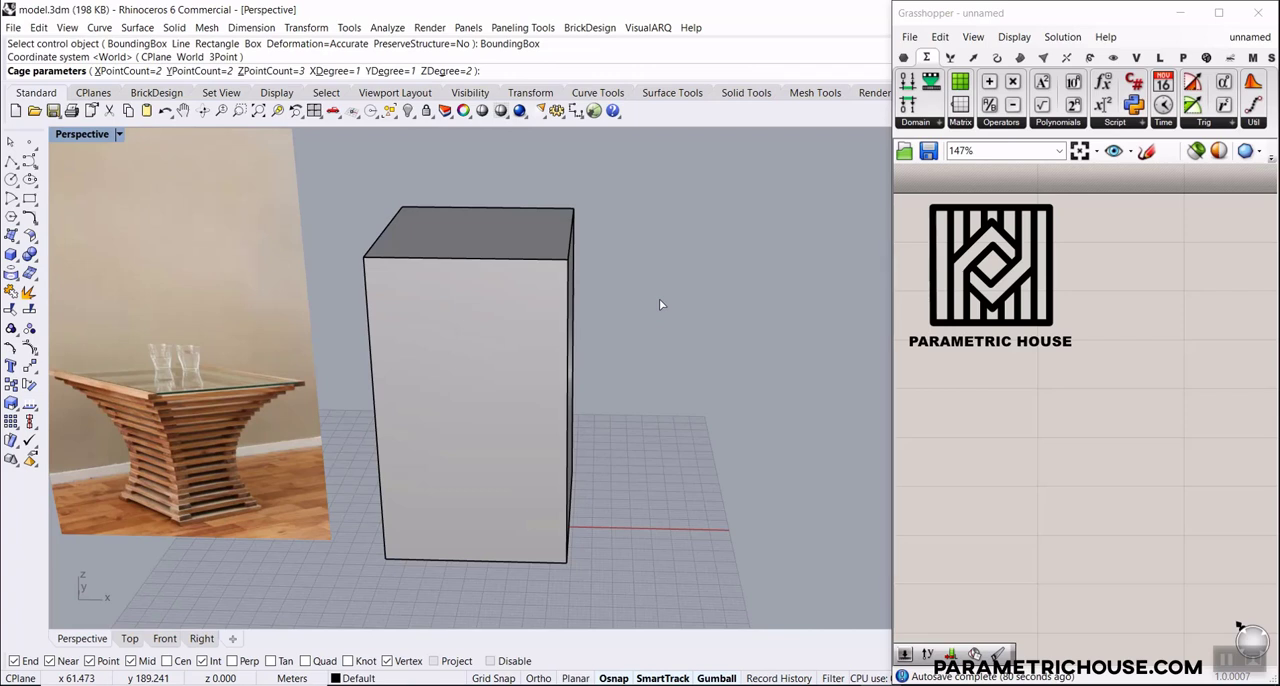
key("Return")
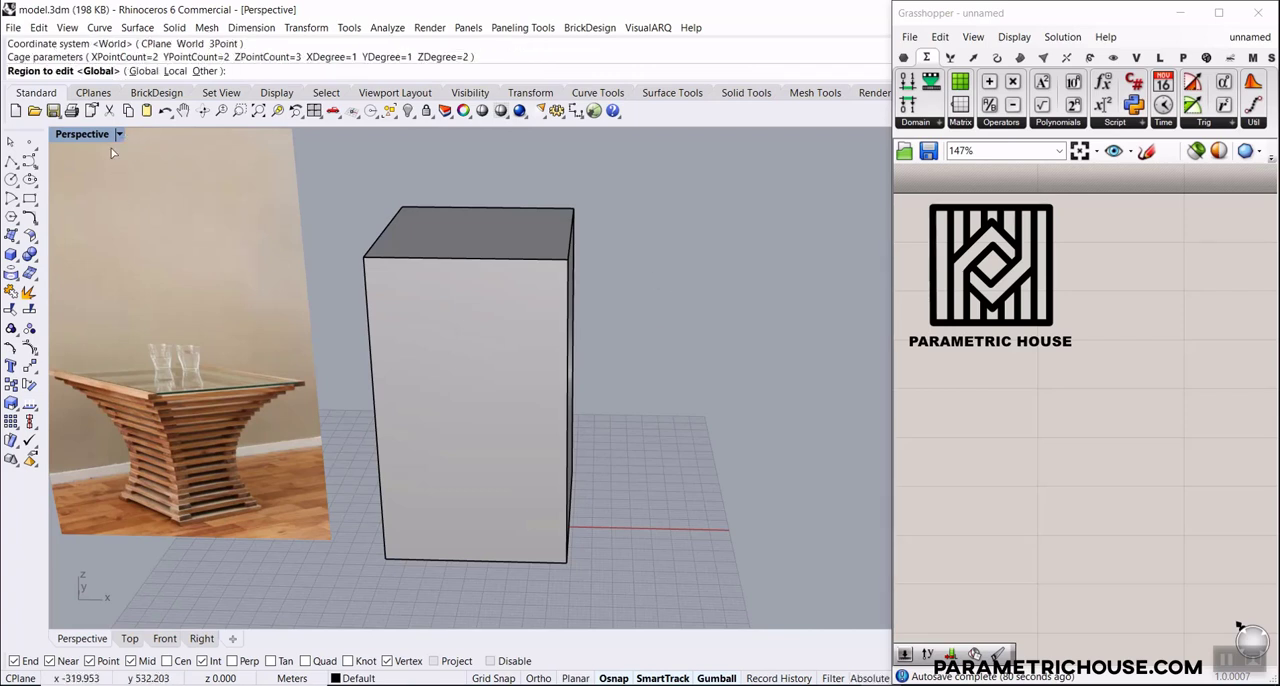
key("Return")
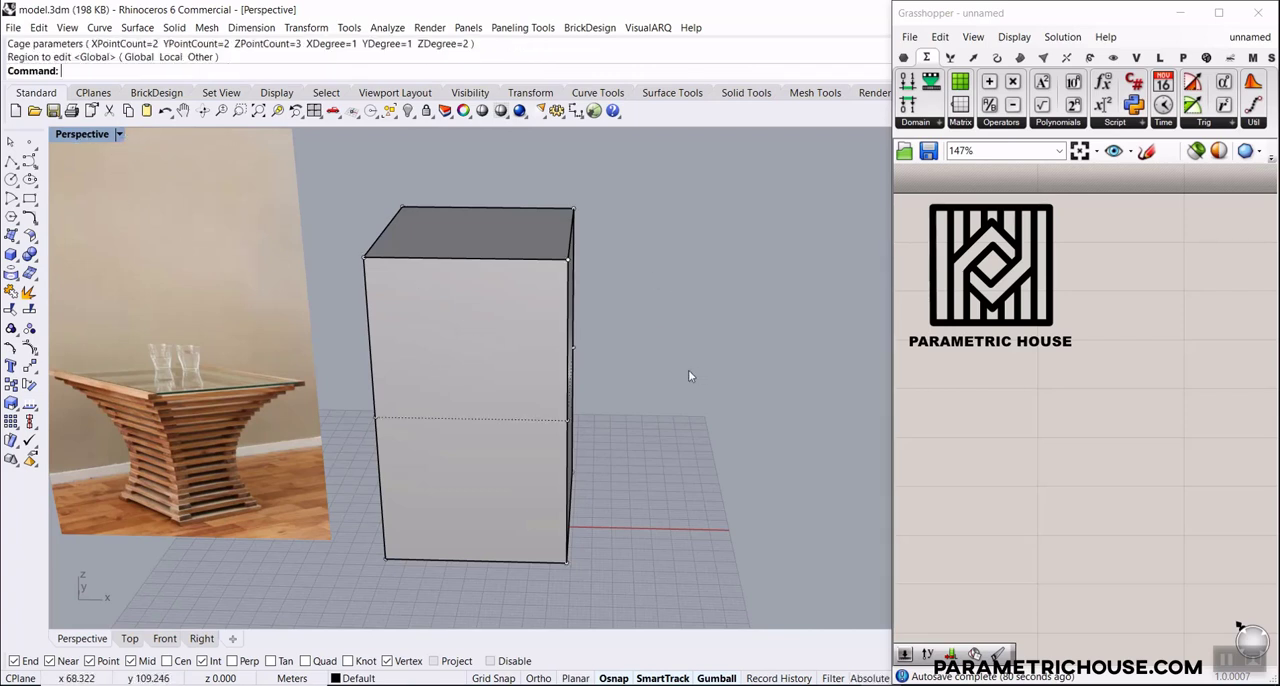
Select the four middle cage points and scale them inward to give the box a waist
scroll(687, 373, "down", 5)
right_click_drag(687, 373, 587, 379)
scroll(506, 446, "up", 3)
left_click_drag(568, 418, 740, 480)
right_click_drag(693, 471, 659, 477)
scroll(566, 382, "up", 3)
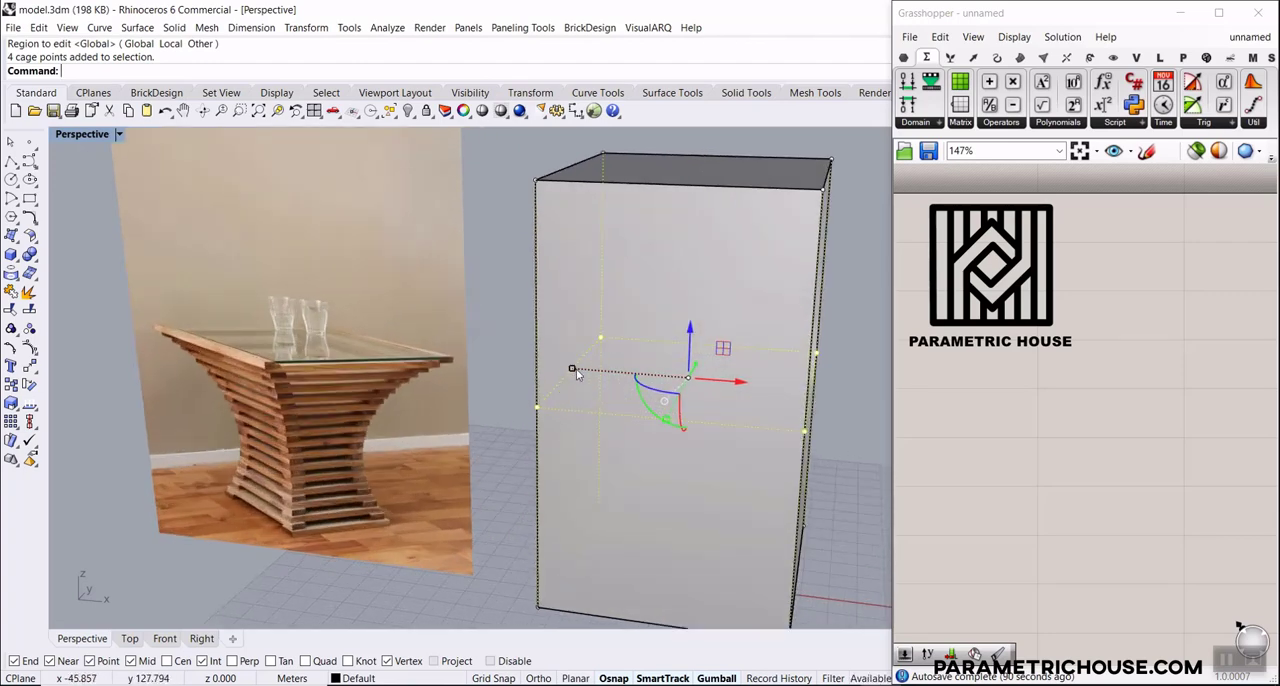
left_click_drag(576, 374, 629, 385)
scroll(630, 387, "down", 3)
right_click_drag(630, 390, 660, 427)
scroll(602, 372, "up", 2)
Try scaling the four middle cage points outward so the body bulges
left_click_drag(566, 349, 460, 350)
scroll(603, 380, "up", 3)
scroll(474, 463, "down", 2)
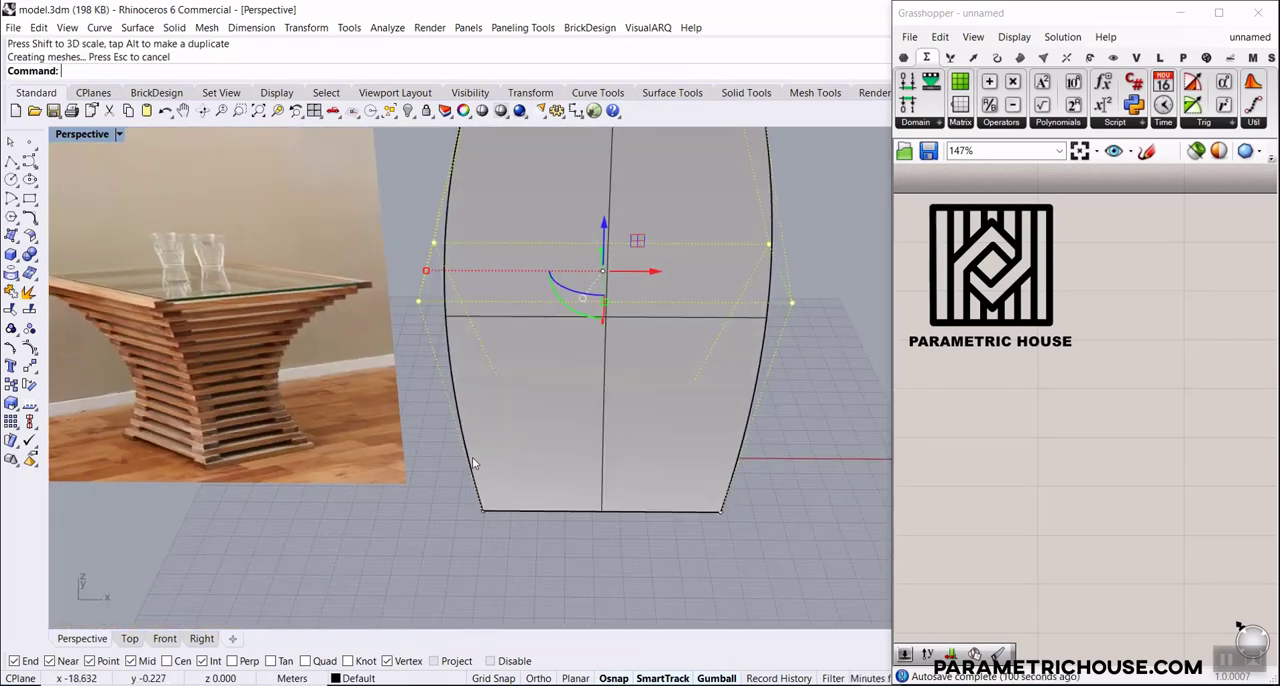
key("ctrl+z")
Scale the four middle cage points further inward, lower them slightly, and deselect them
left_click_drag(537, 278, 566, 277)
scroll(545, 375, "down", 3)
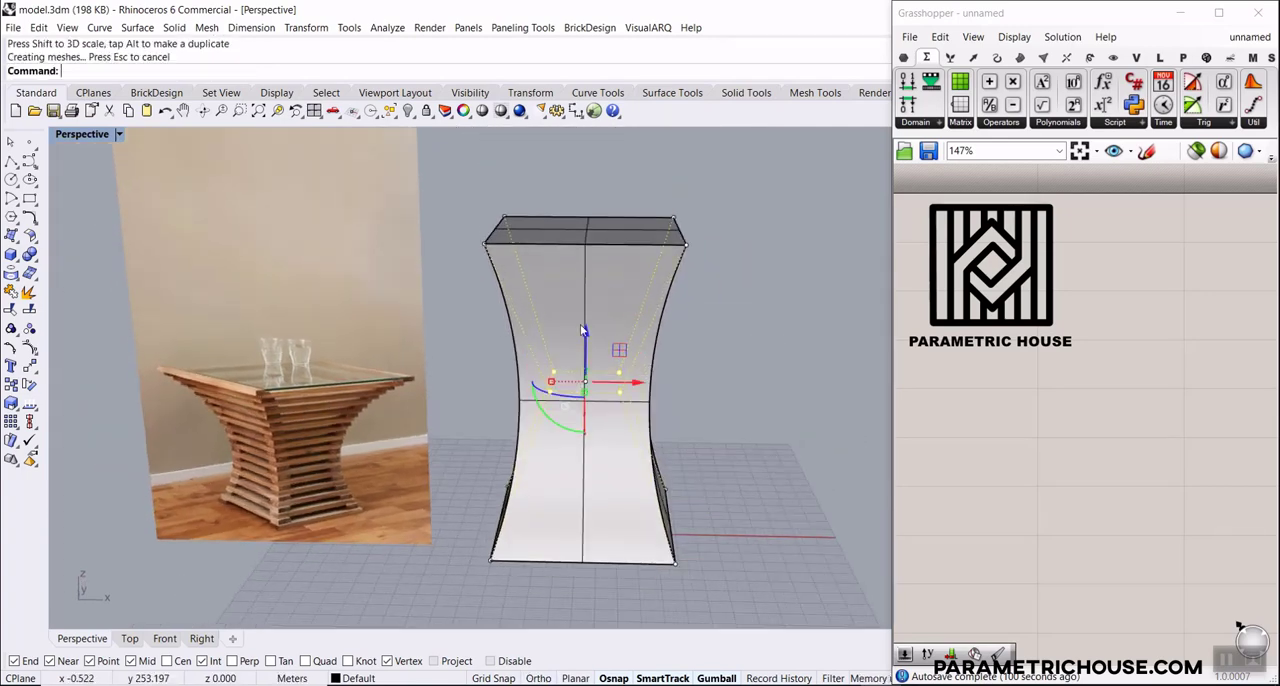
mouse_move(587, 342)
left_mouse_down()
mouse_move(588, 392)
mouse_move(589, 353)
left_mouse_up()
right_click_drag(655, 485, 661, 449)
key("Escape")
Adjust the height of the four top cage points and scale them outward to widen the table's top
left_click_drag(412, 258, 686, 328)
right_click_drag(685, 329, 678, 395)
scroll(586, 246, "down", 3)
right_click_drag(586, 246, 583, 184)
mouse_move(580, 266)
left_mouse_down()
mouse_move(580, 308)
mouse_move(580, 268)
left_mouse_up()
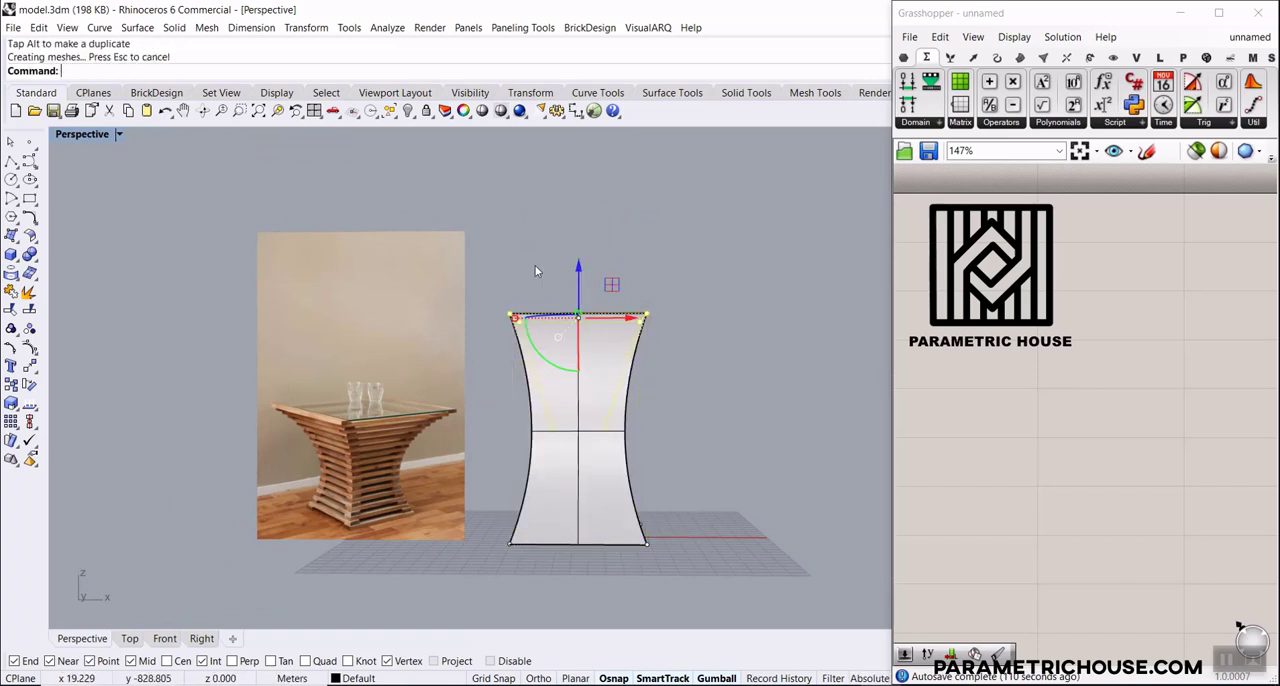
right_click_drag(537, 271, 532, 306)
left_click_drag(485, 256, 485, 256)
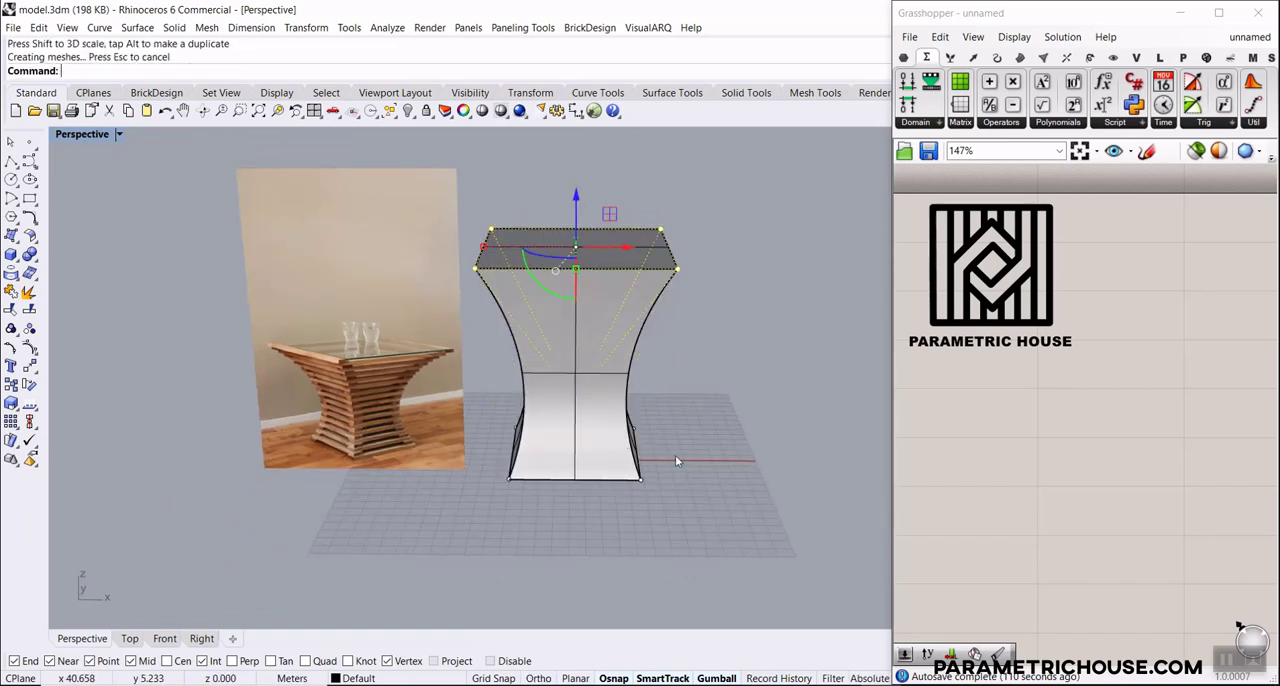
Scale the four bottom cage points inward to narrow the table's base, and deselect them
left_click(682, 468)
right_click_drag(682, 468, 568, 516)
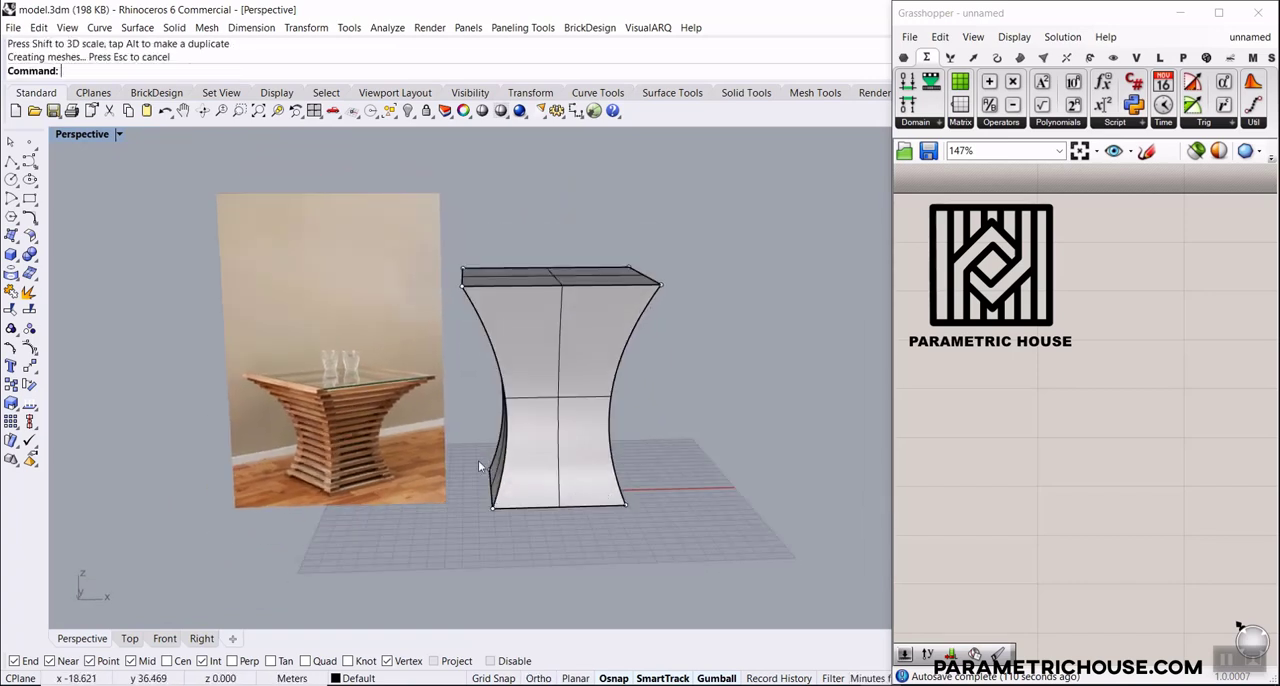
left_click_drag(478, 460, 706, 562)
left_click_drag(498, 488, 512, 490)
left_click(597, 537)
right_click_drag(597, 537, 575, 520)
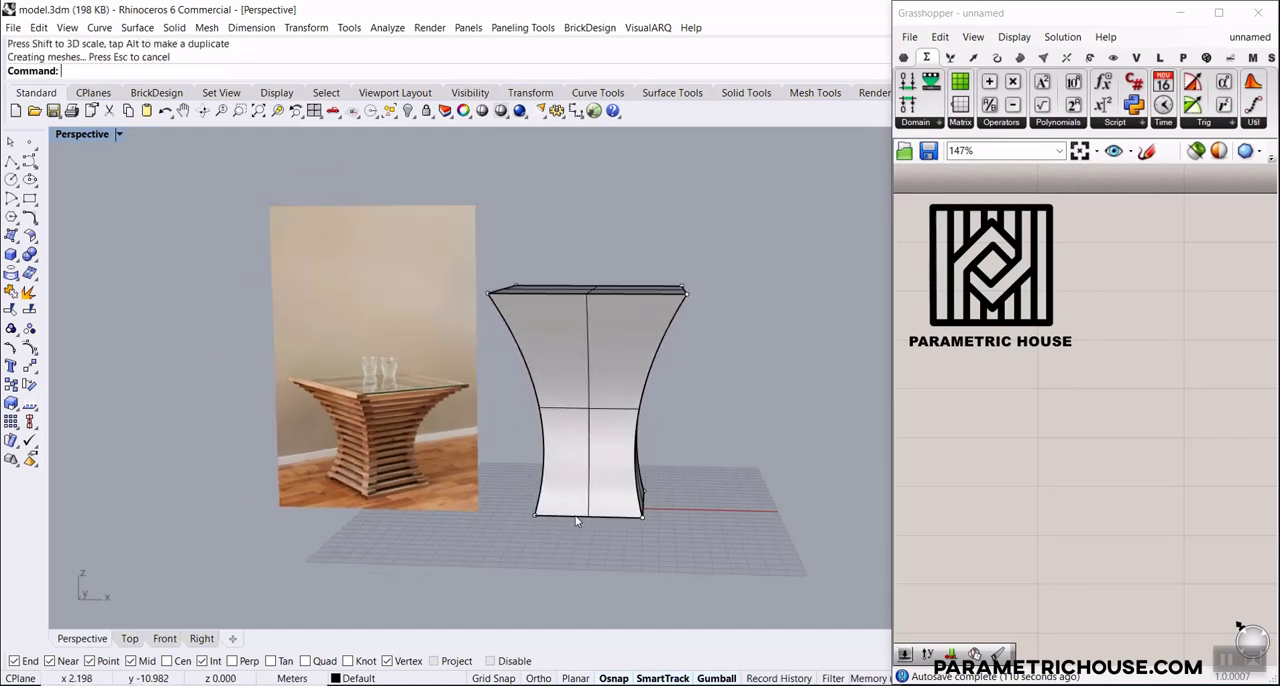
Turn off the cage control points on the shaped table body
right_click(31, 348)
right_click_drag(515, 350, 561, 431)
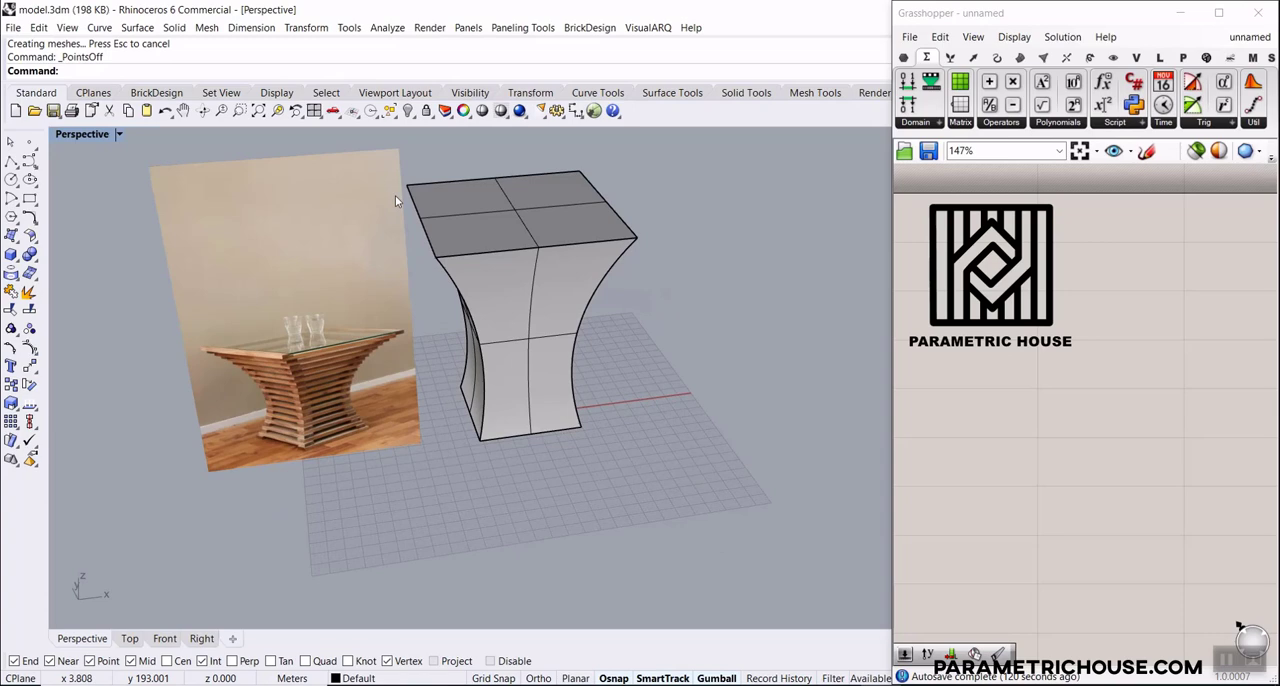
left_click(262, 113)
scroll(240, 311, "down", 4)
right_click_drag(443, 413, 427, 397)
scroll(660, 370, "up", 6)
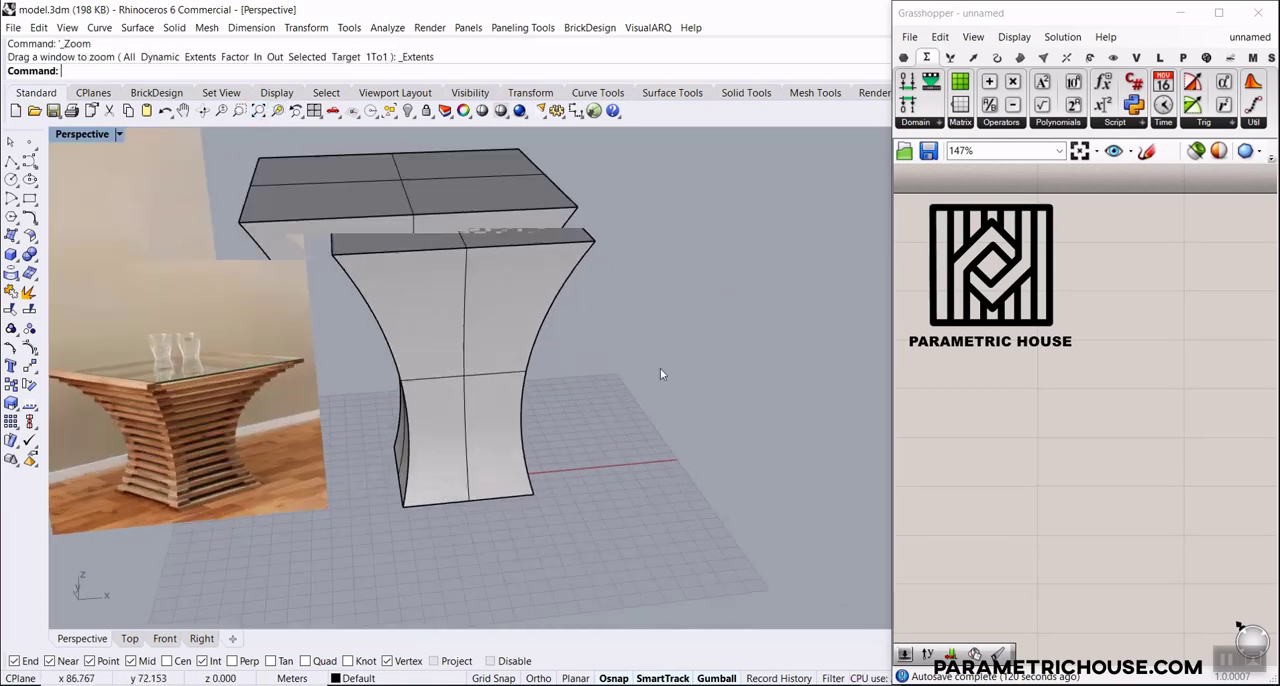
scroll(660, 374, "up", 2)
scroll(463, 398, "down", 5)
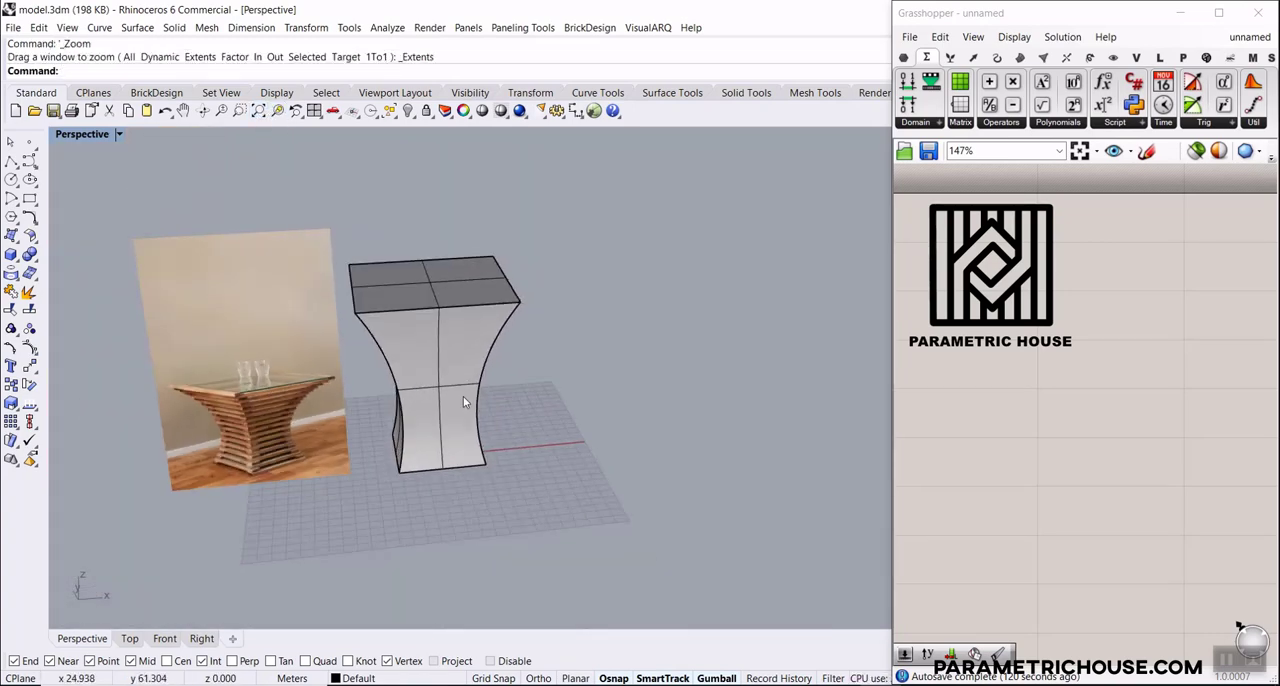
Widen the Grasshopper window and place a Brep parameter on the empty canvas
left_click(903, 57)
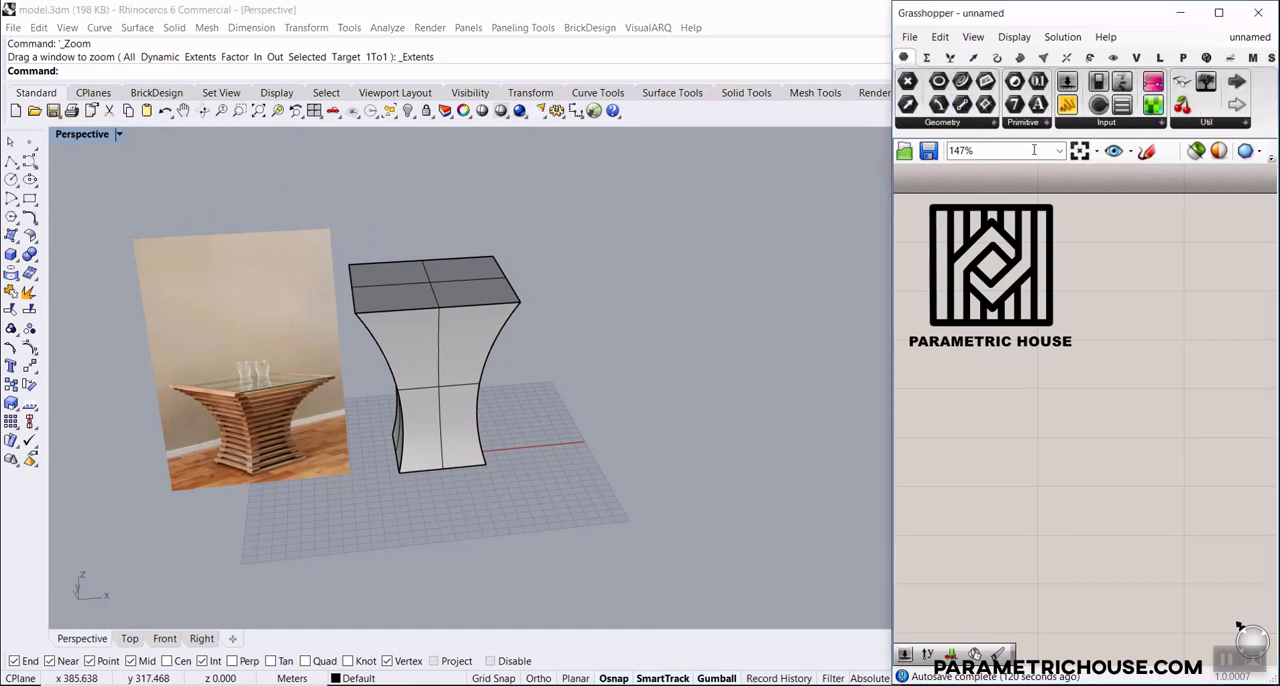
left_click(968, 124)
left_click_drag(892, 153, 627, 153)
left_click_drag(750, 106, 981, 471)
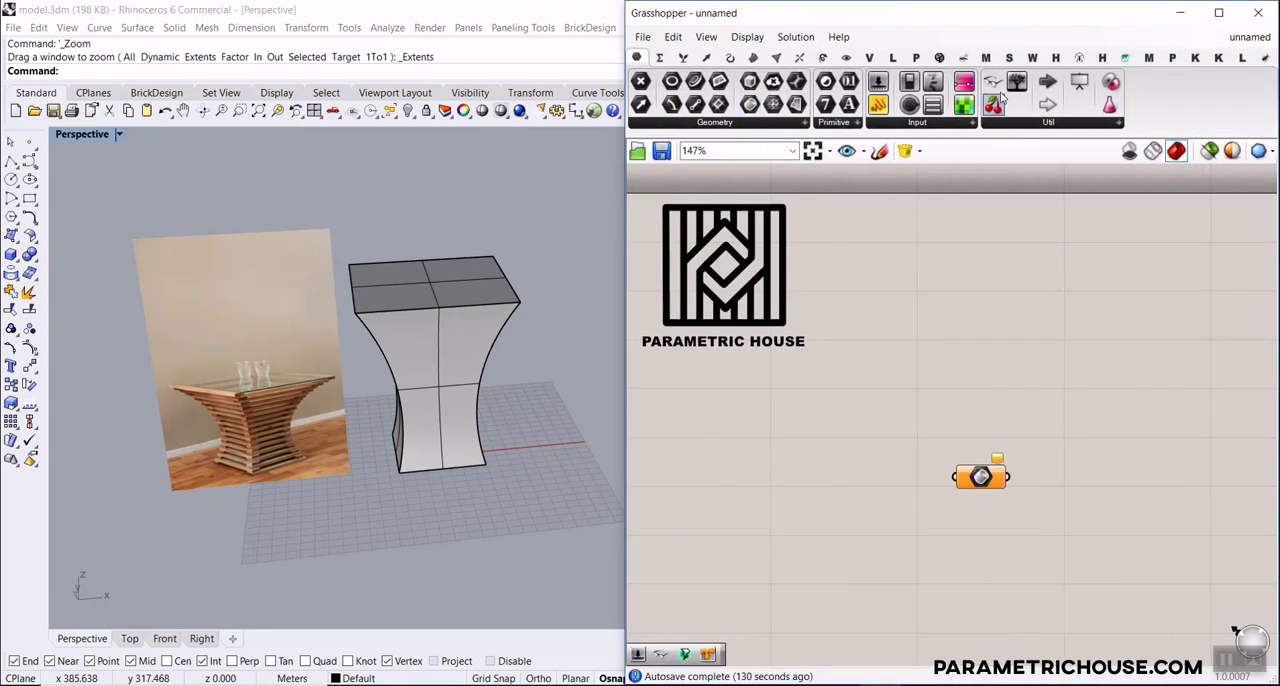
scroll(1070, 333, "down", 2)
scroll(1237, 515, "up", 3)
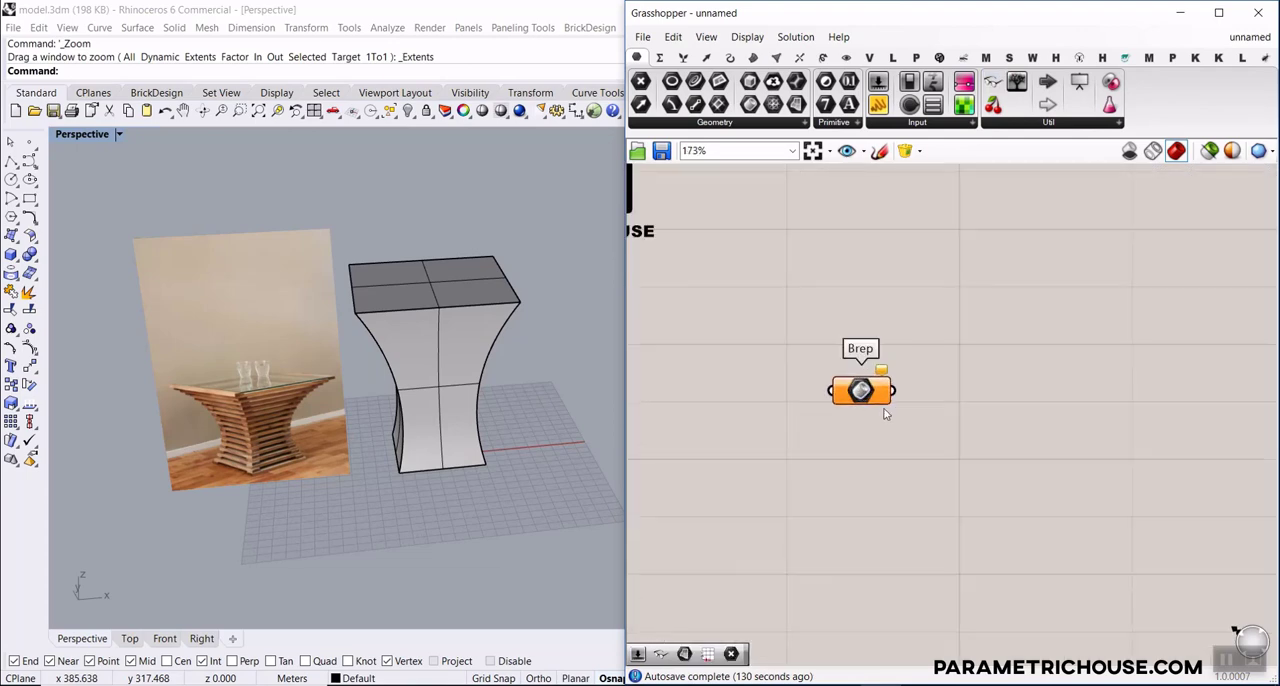
left_click_drag(858, 390, 818, 290)
left_click(822, 356)
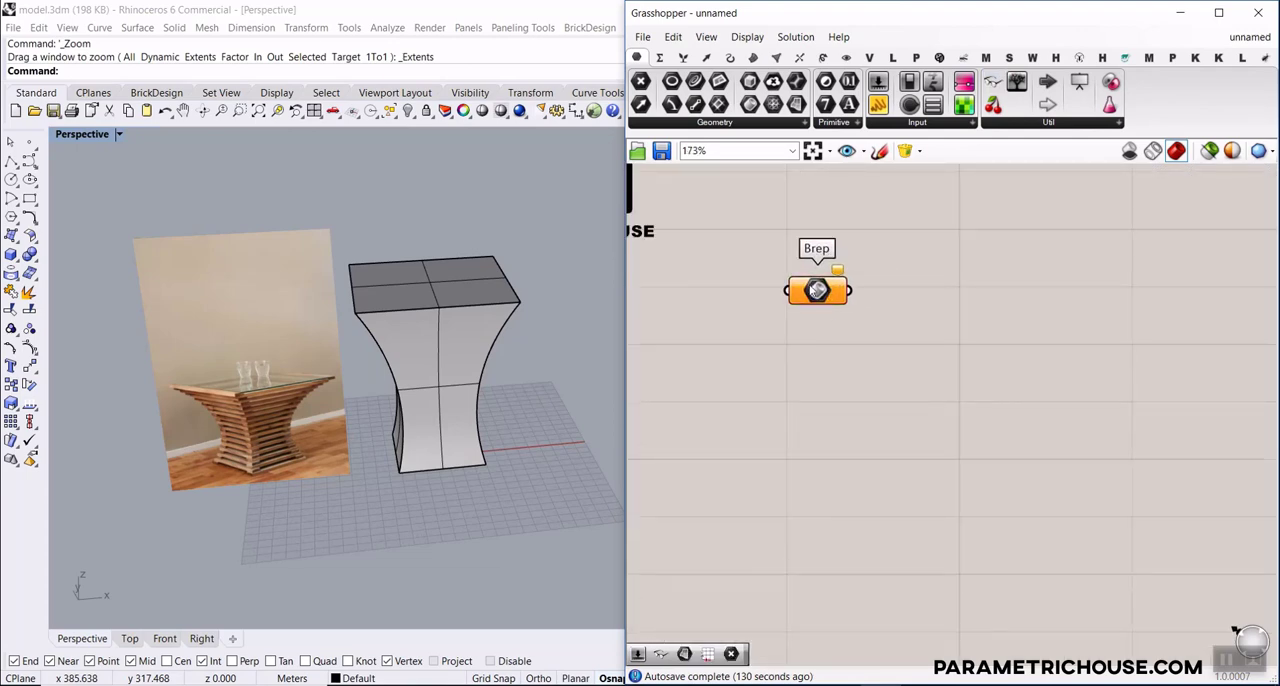
Reference the curved table body from Rhino in the Brep parameter and deselect the body
right_click(817, 290)
left_click(850, 480)
left_click(440, 320)
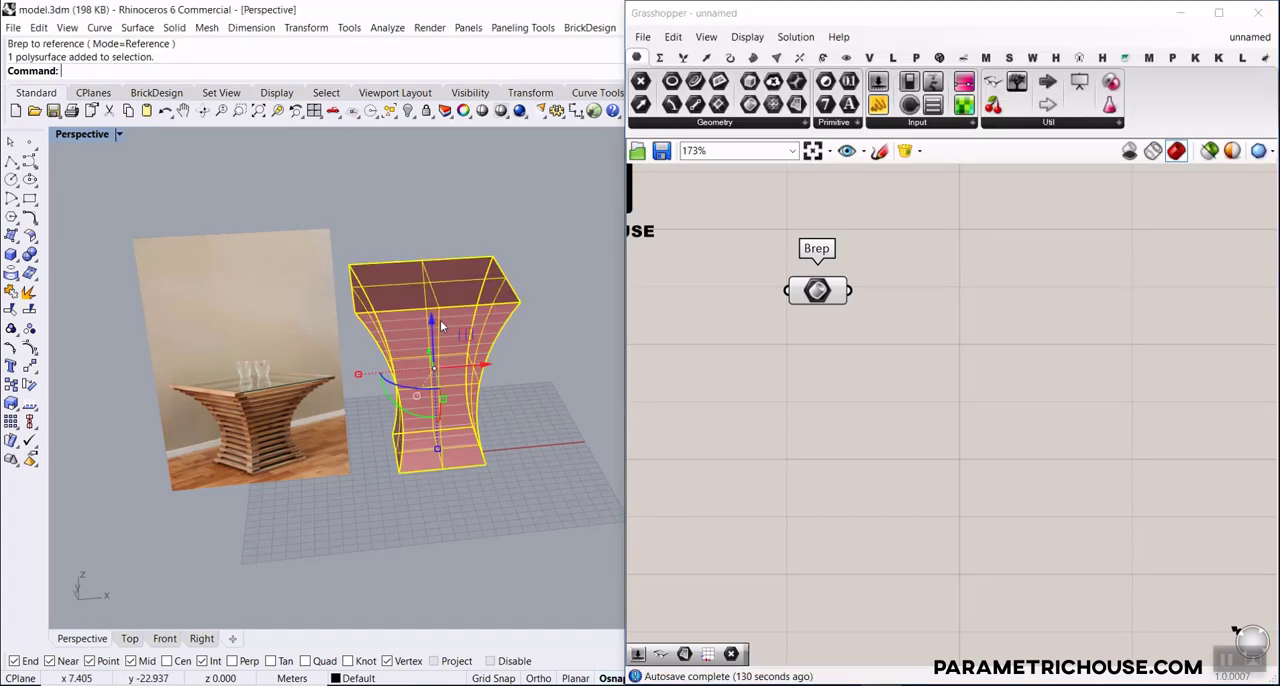
left_click(425, 219)
scroll(428, 378, "up", 5)
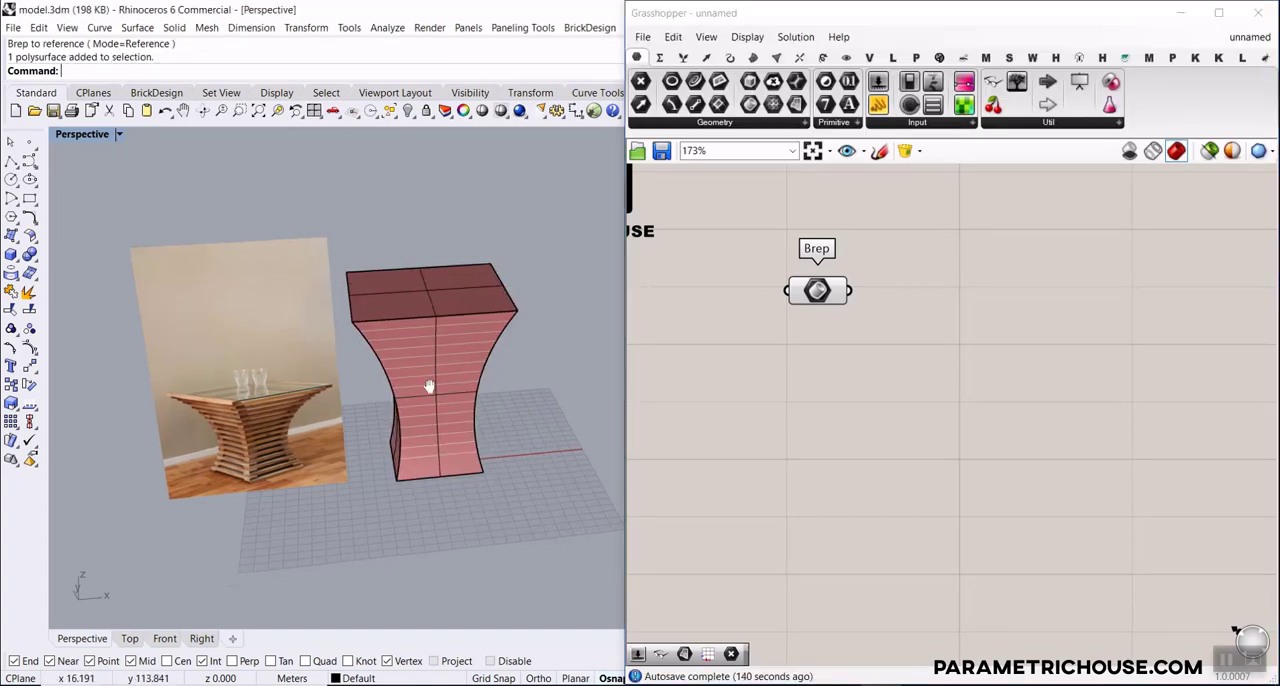
scroll(265, 420, "down", 4)
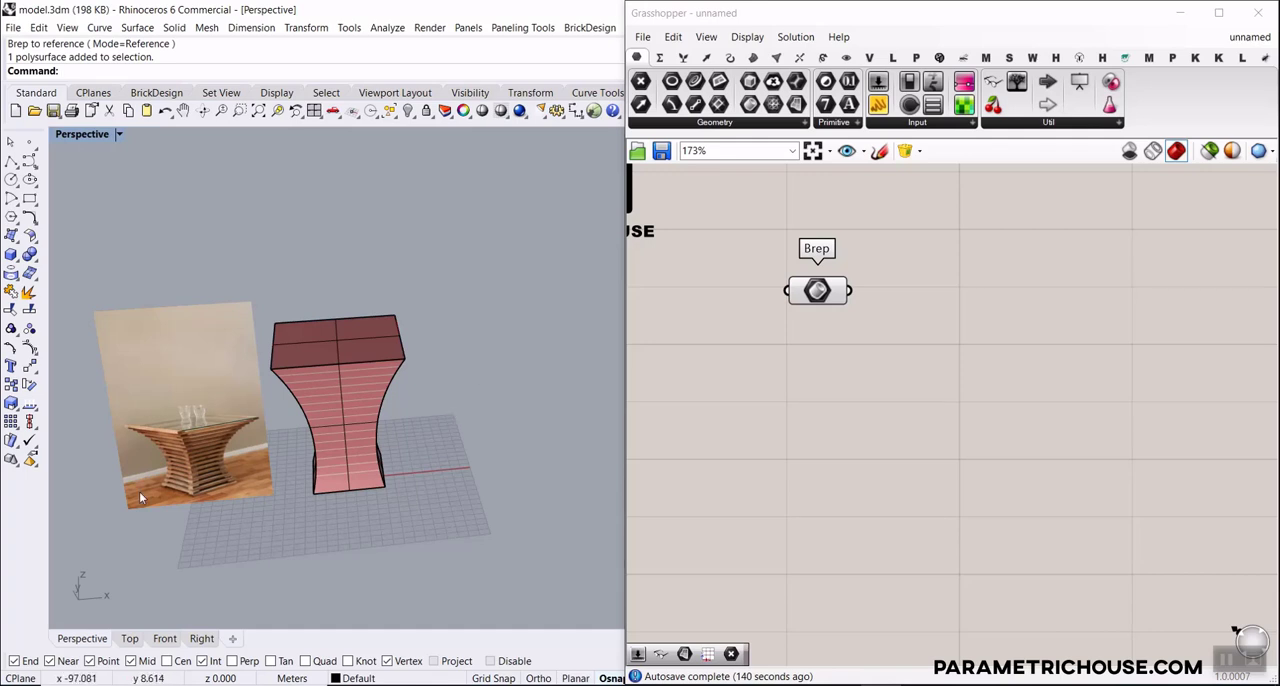
scroll(201, 471, "up", 3)
Add a Move component to the canvas beside the Brep parameter
double_click(944, 316)
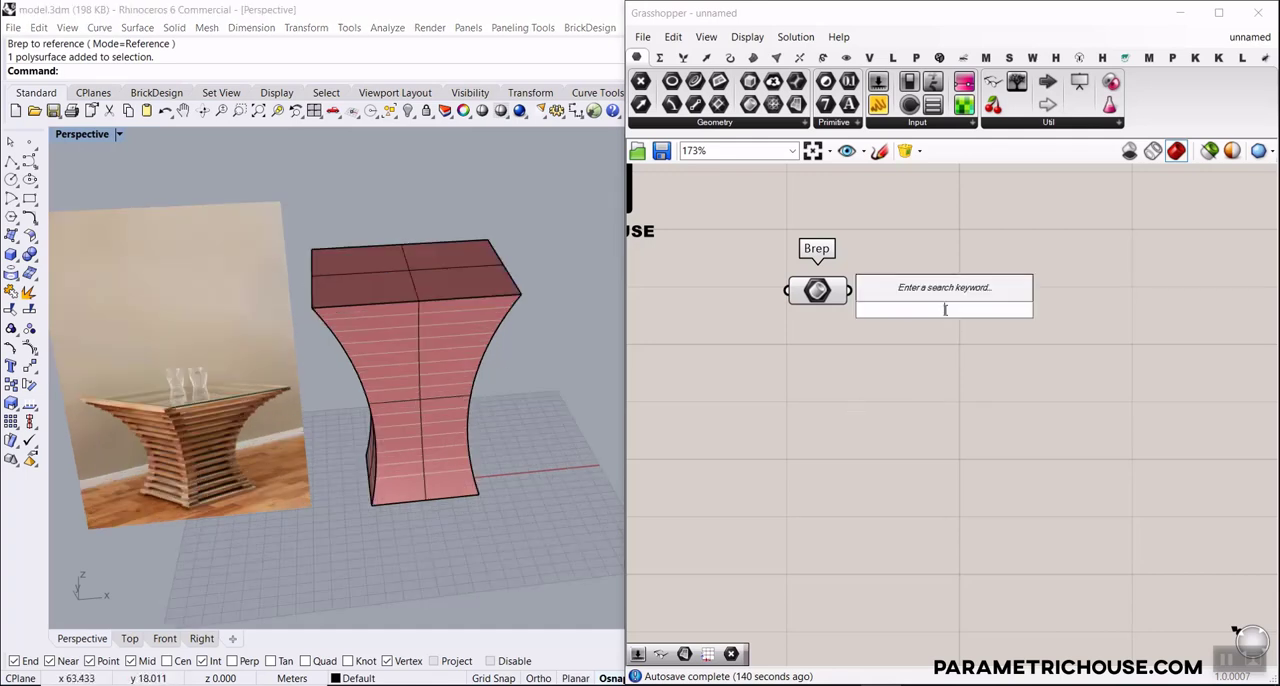
type("mv")
left_click(935, 227)
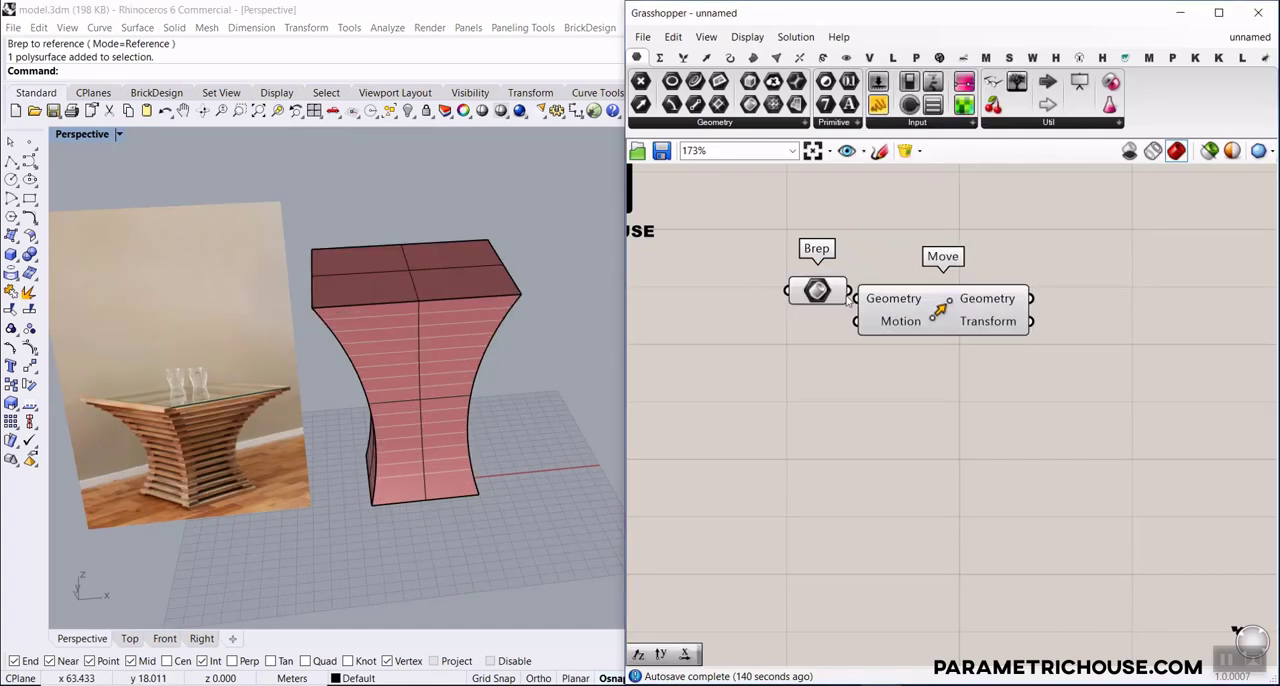
Connect the Brep to the Move component's geometry and drive its motion with a Unit X vector
left_click_drag(918, 310, 1043, 310)
double_click(822, 345)
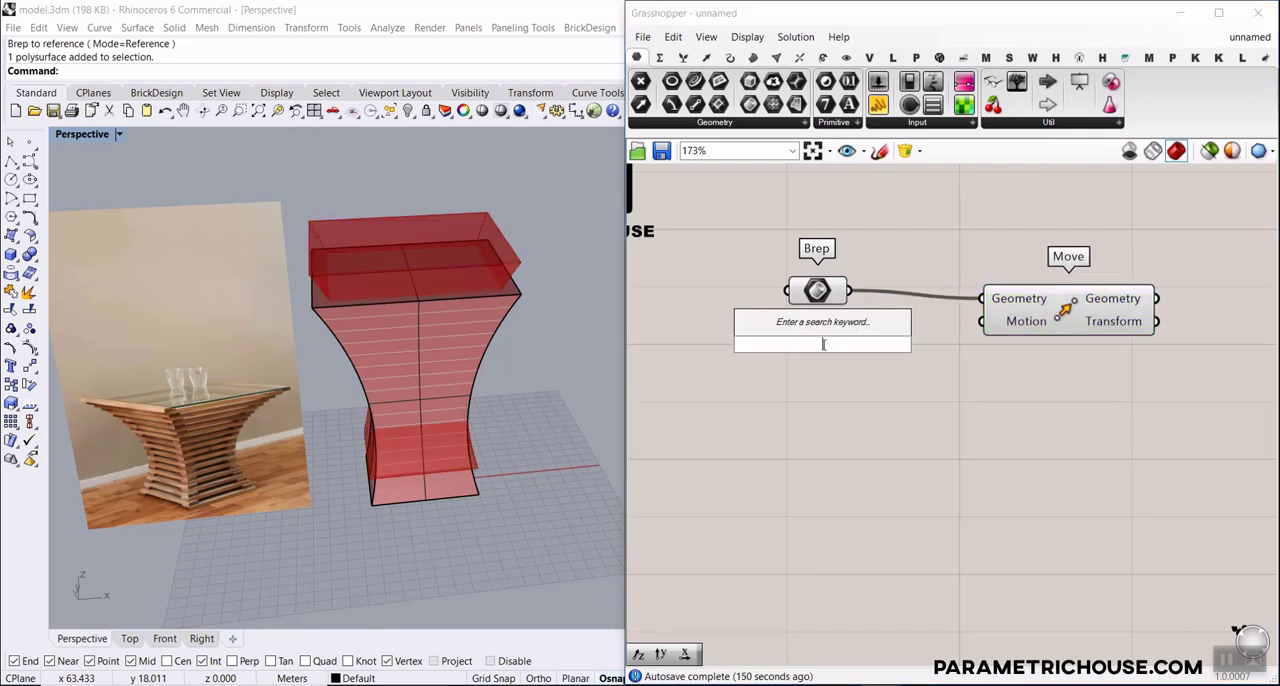
type("x")
left_click(775, 282)
left_click_drag(901, 344, 981, 321)
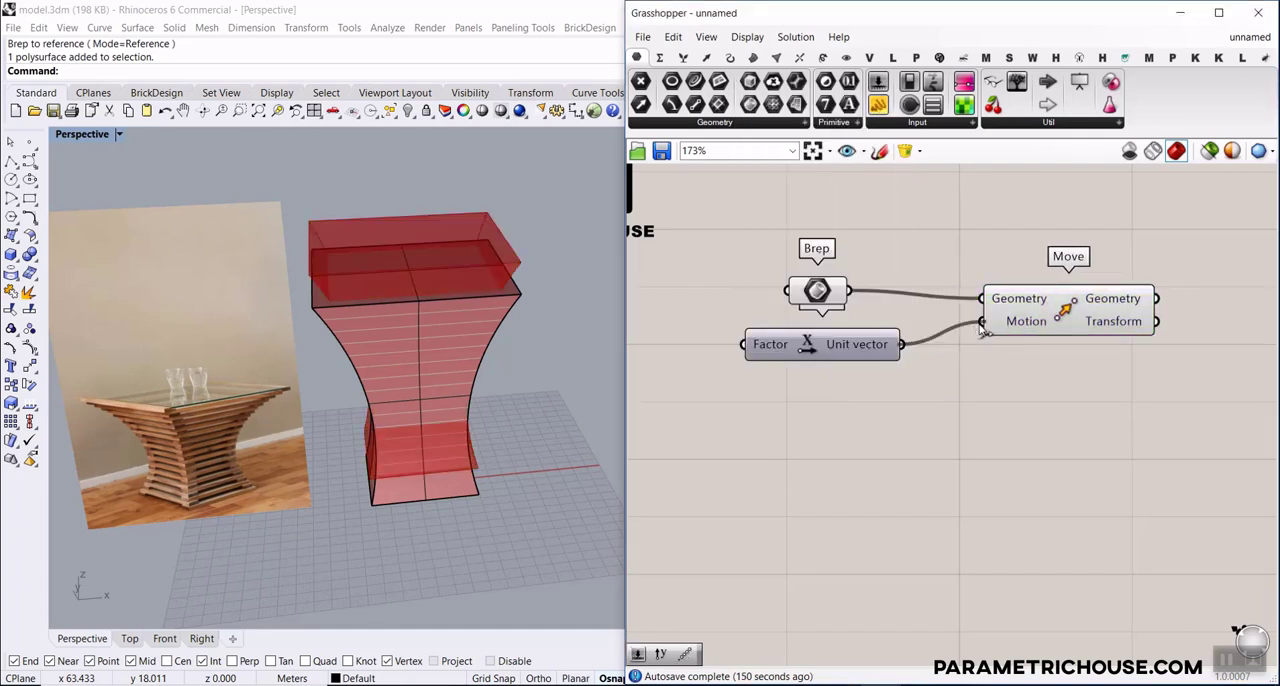
left_click_drag(1074, 378, 886, 322)
left_click_drag(1059, 322, 1176, 339)
left_click(951, 417)
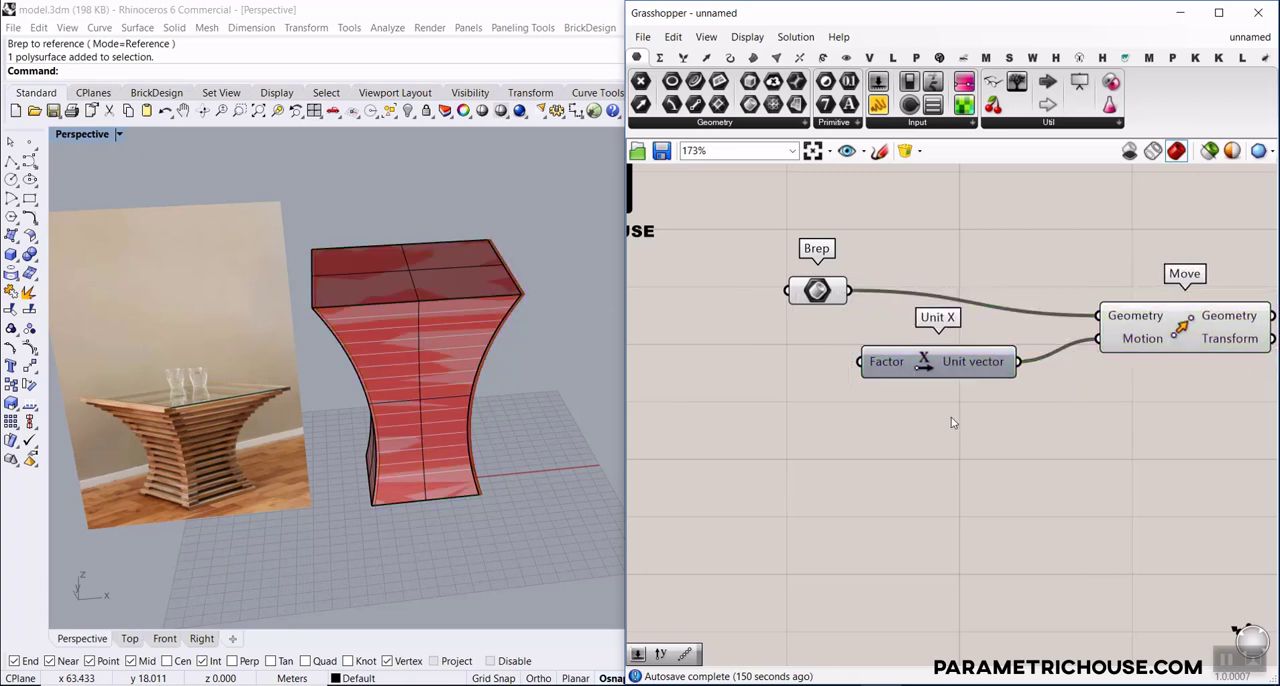
Wire a number slider created at 120 into the Unit X factor and lower its value to 91
double_click(679, 368)
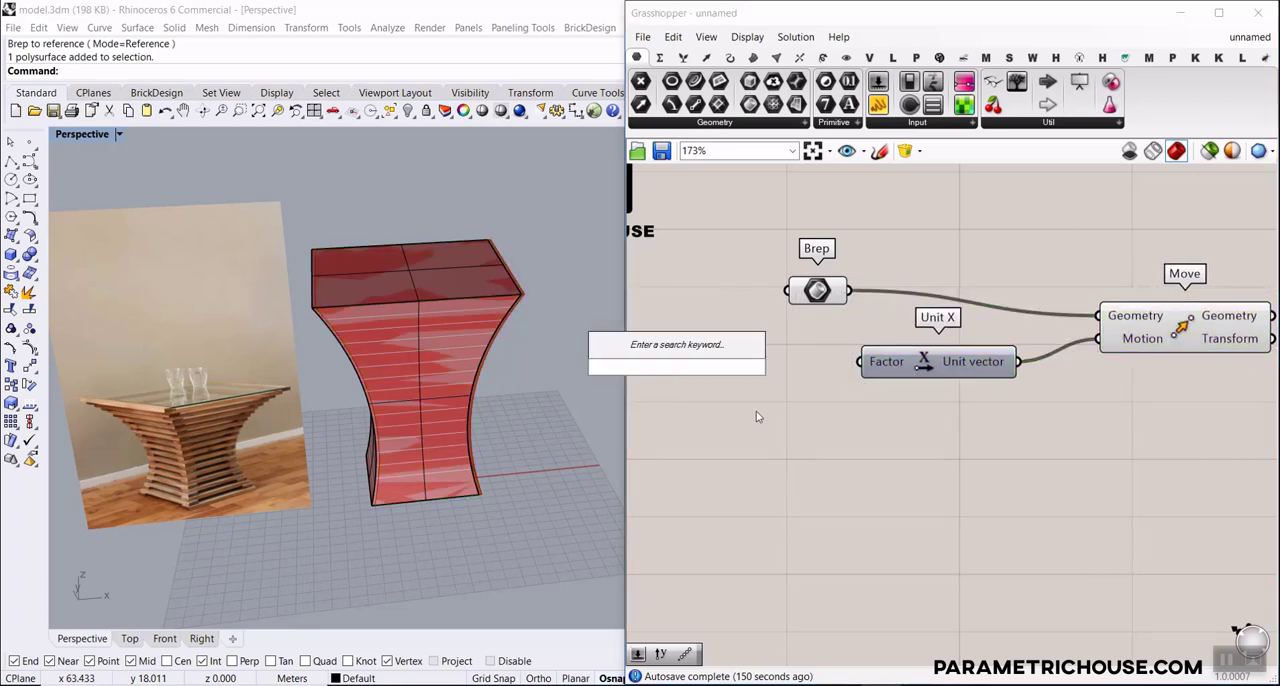
type("120")
key("Return")
left_click_drag(795, 366, 860, 362)
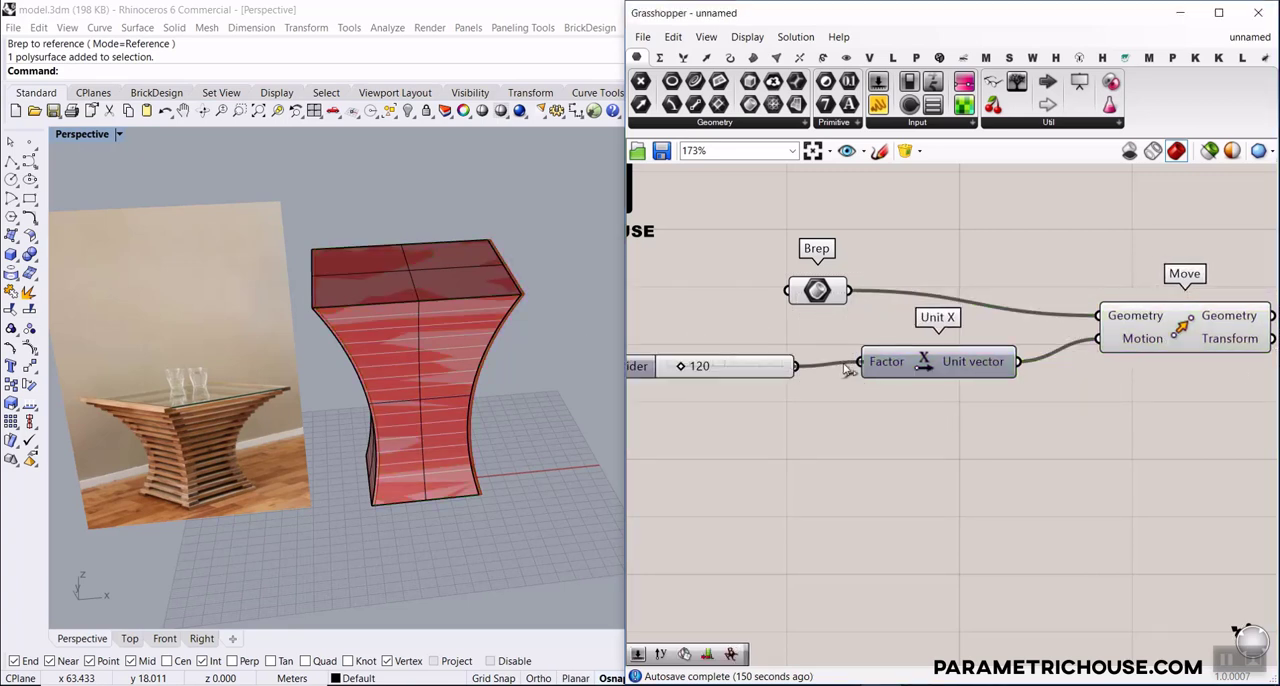
scroll(350, 375, "down", 3)
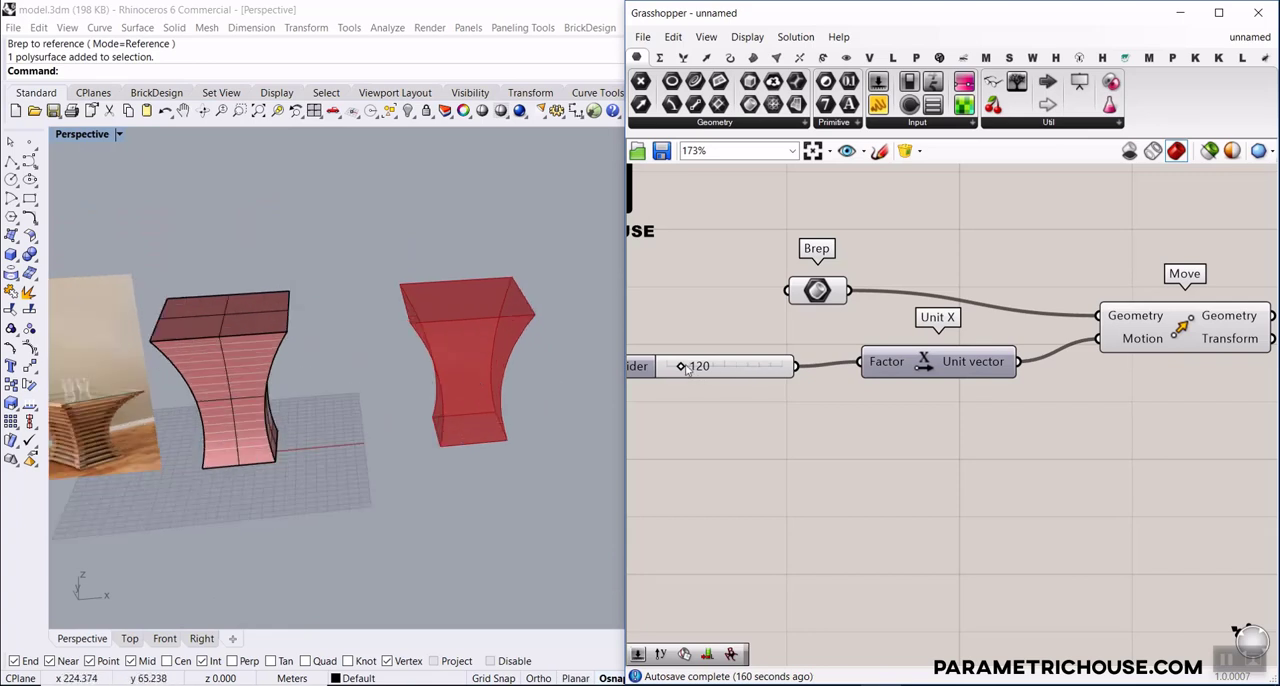
left_click_drag(688, 369, 680, 370)
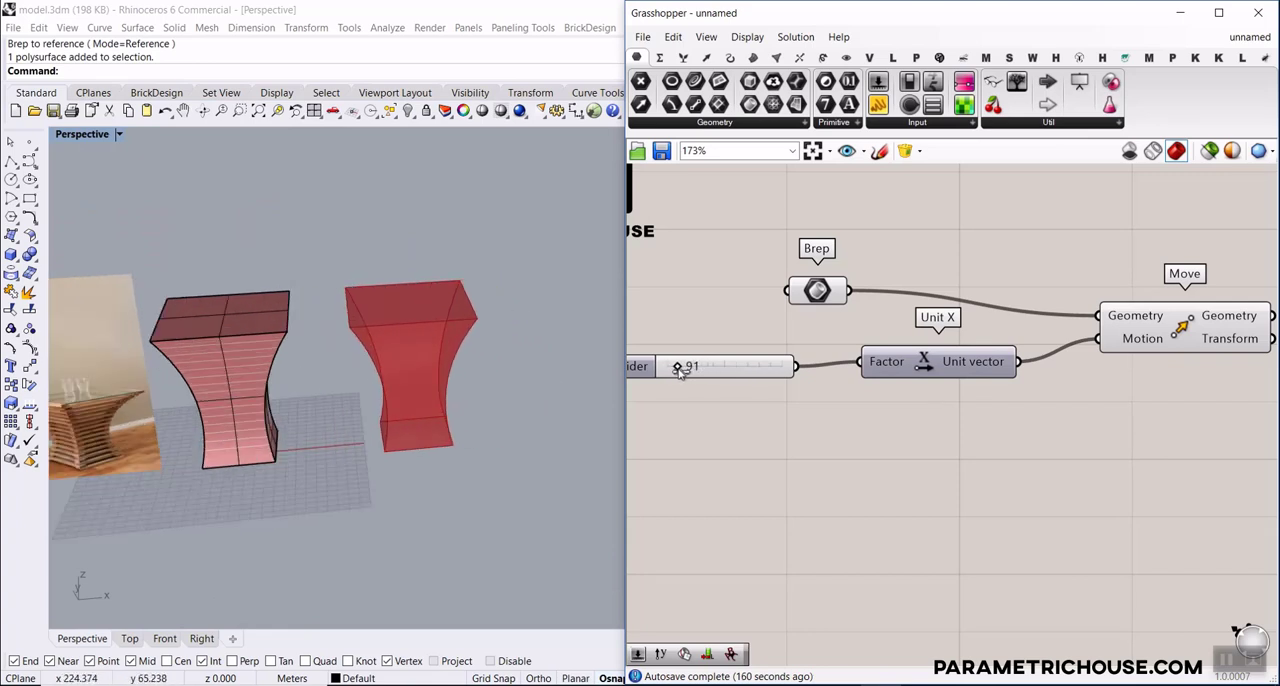
Turn off the preview of the Brep parameter so only the moved copy is shown, and deselect the original body
left_click(256, 325)
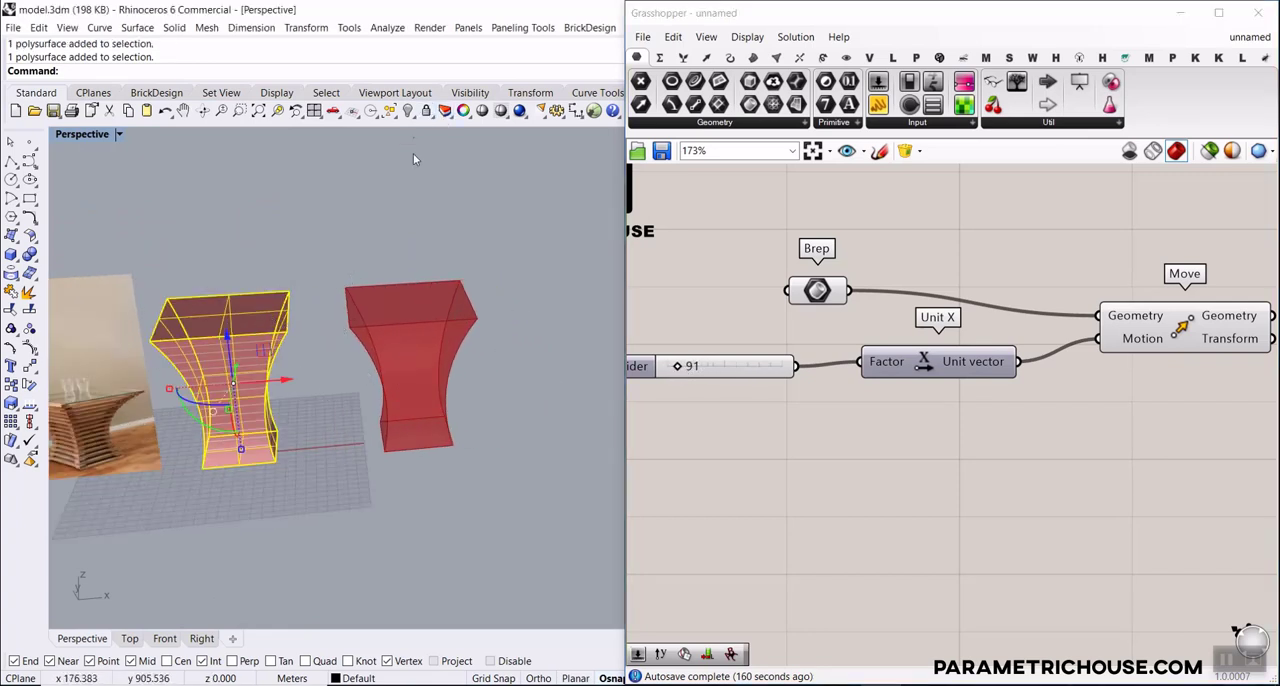
right_click(812, 290)
left_click(840, 316)
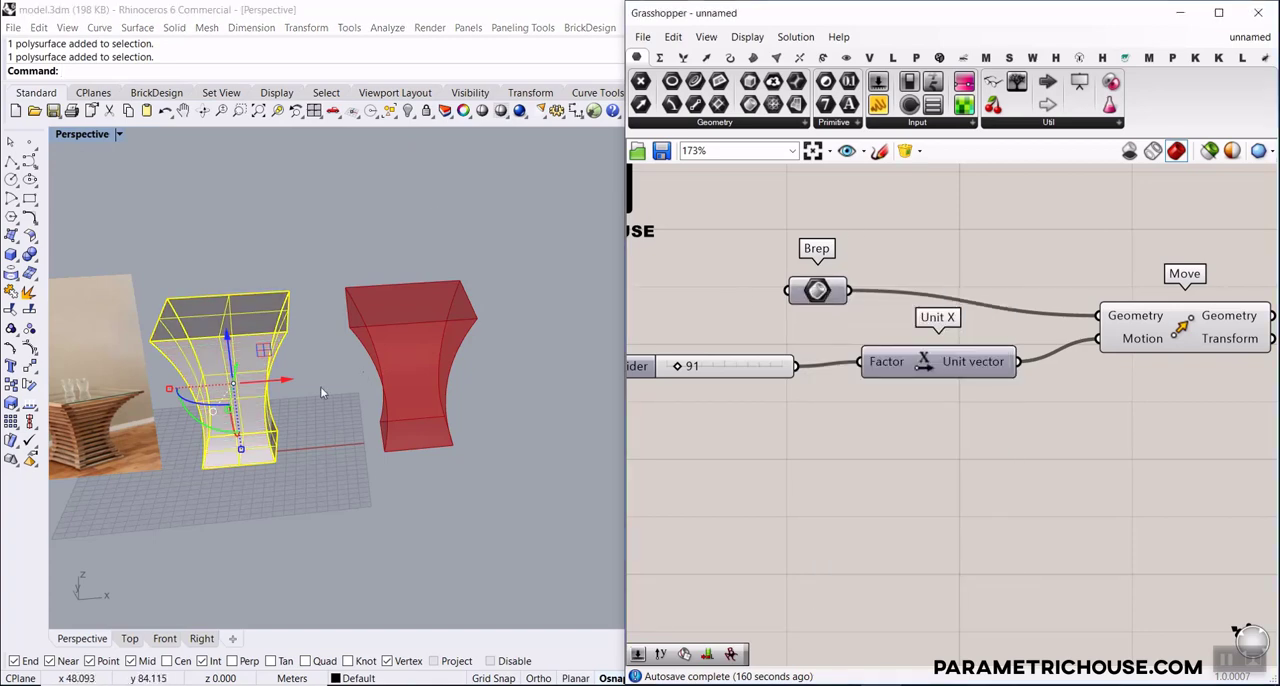
left_click(326, 388)
scroll(362, 351, "up", 2)
Limit the X-distance slider's maximum to 200 and set its value to 100
left_click(640, 370)
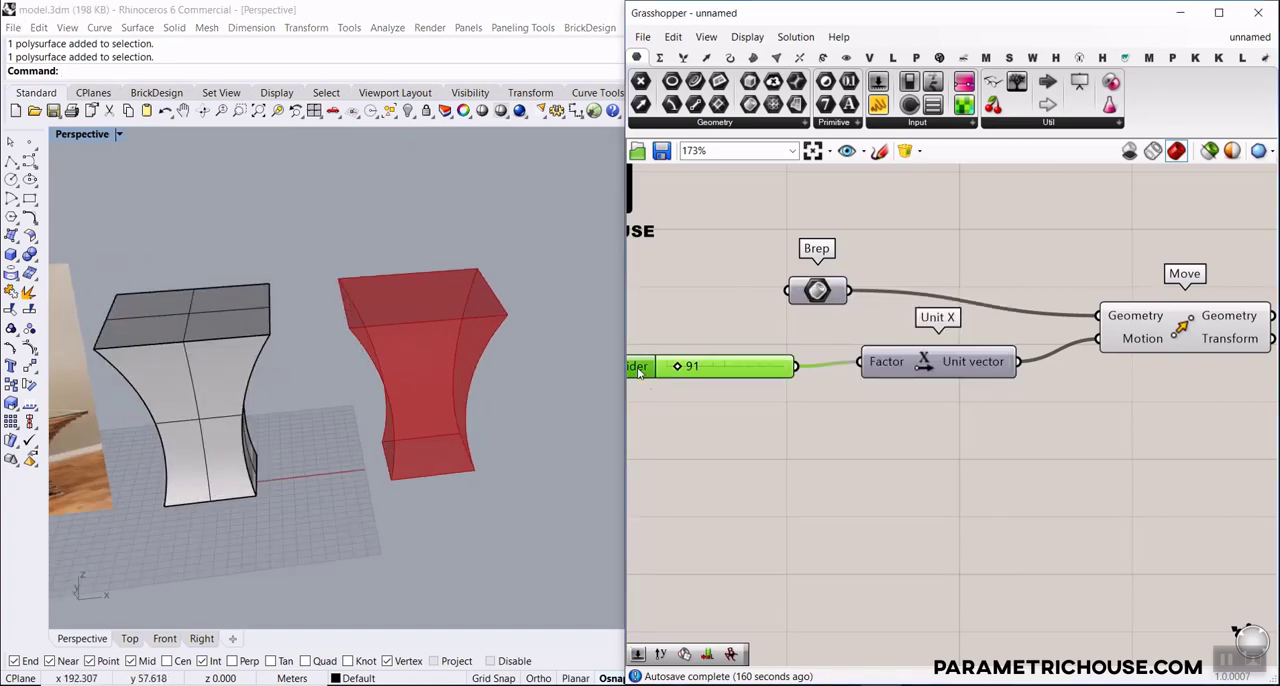
double_click(640, 371)
double_click(724, 412)
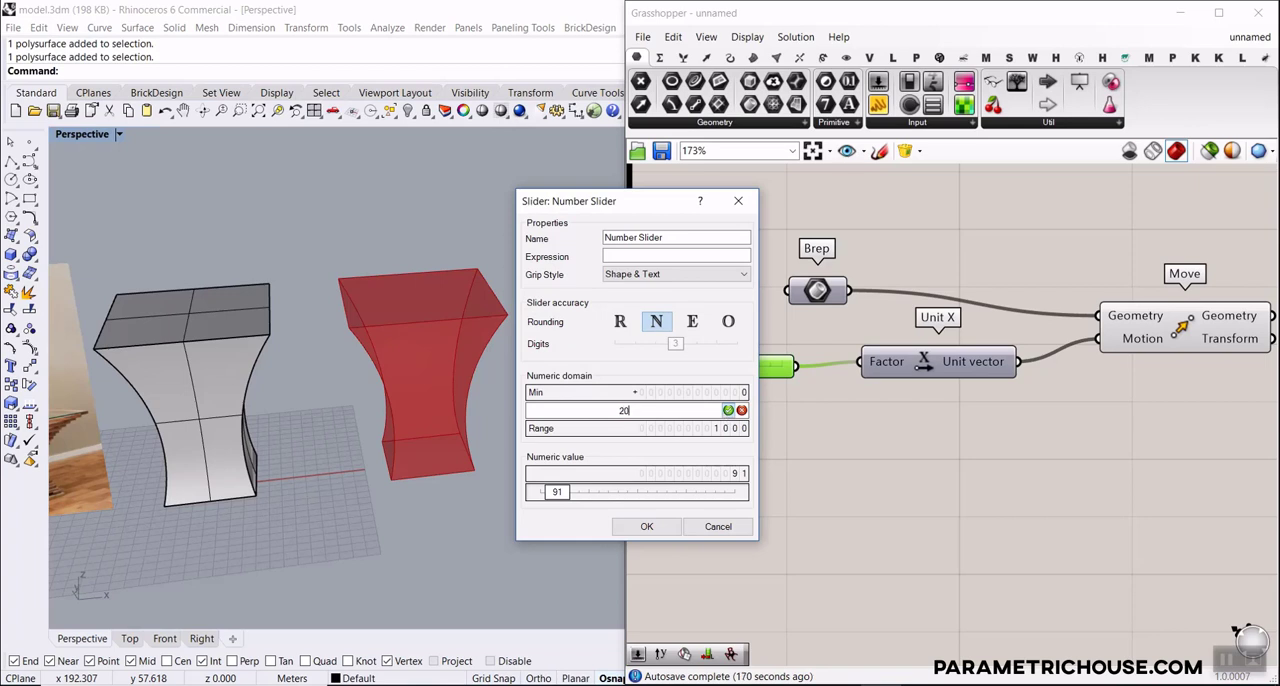
left_click(646, 526)
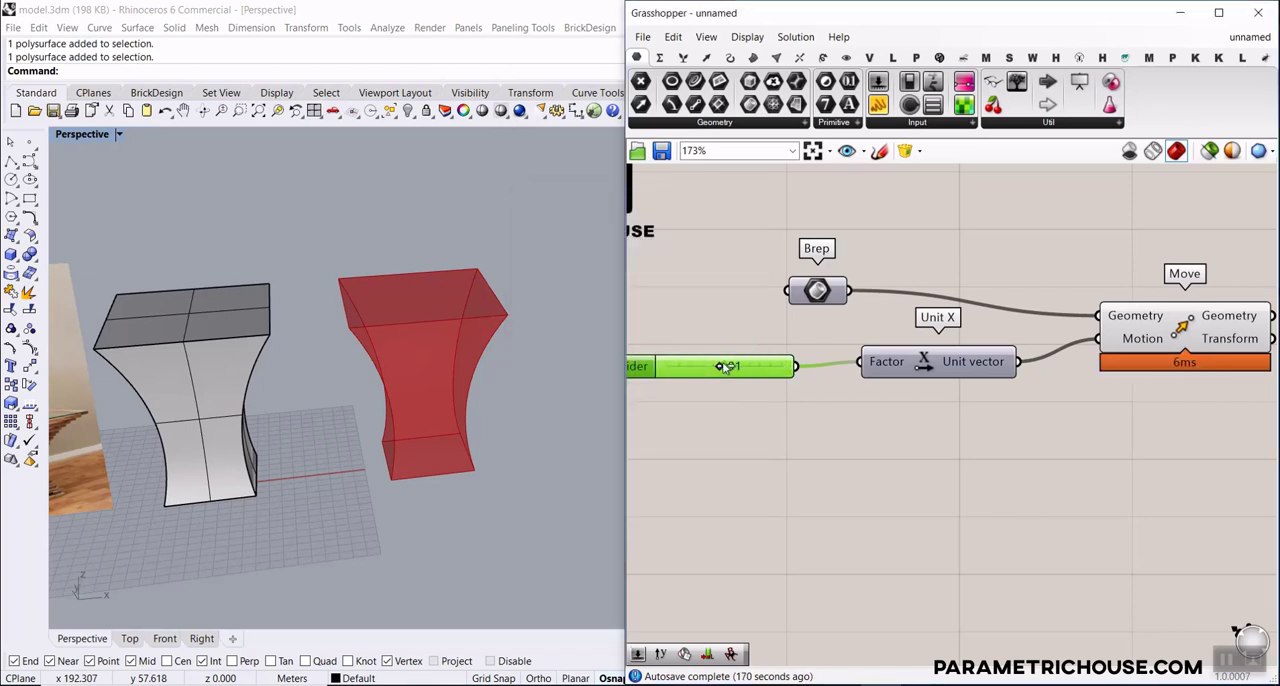
mouse_move(726, 367)
left_mouse_down()
mouse_move(743, 367)
mouse_move(729, 369)
left_mouse_up()
Examine how the slat layers of the table base are stacked and oriented in the reference photo
scroll(792, 416, "down", 3)
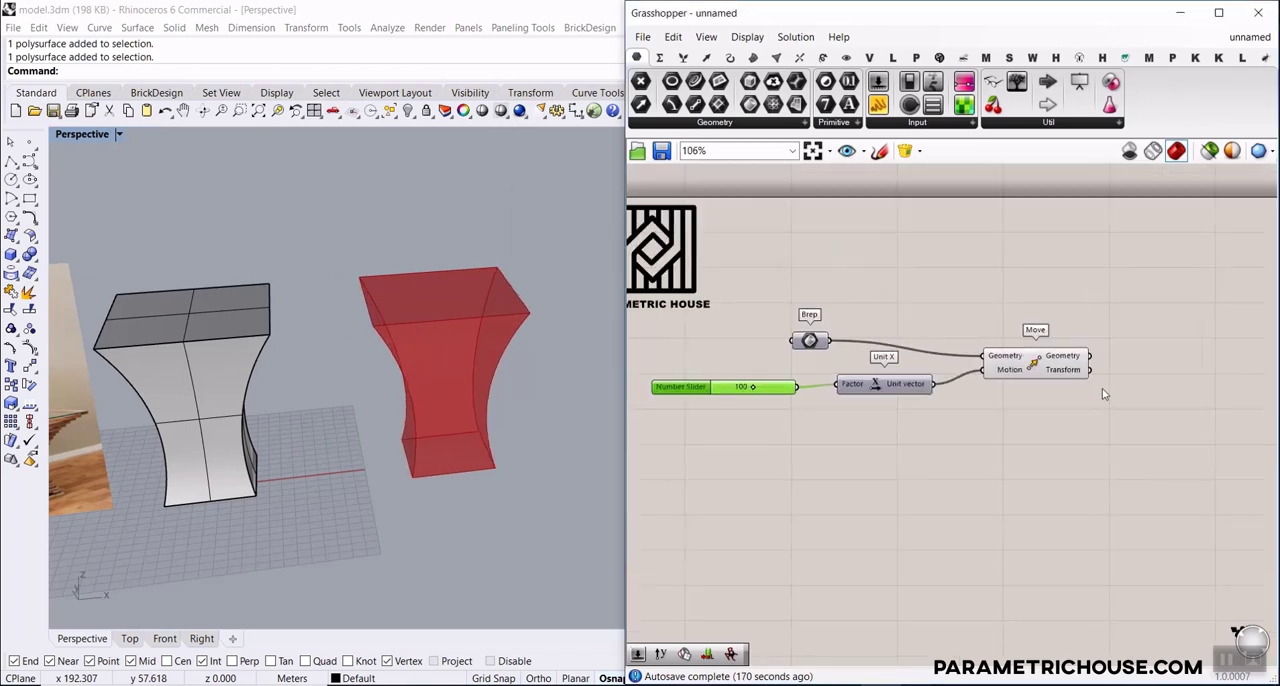
right_click_drag(1103, 391, 880, 397)
scroll(880, 397, "up", 5)
mouse_move(754, 362)
left_mouse_down()
mouse_move(812, 372)
mouse_move(768, 364)
left_mouse_up()
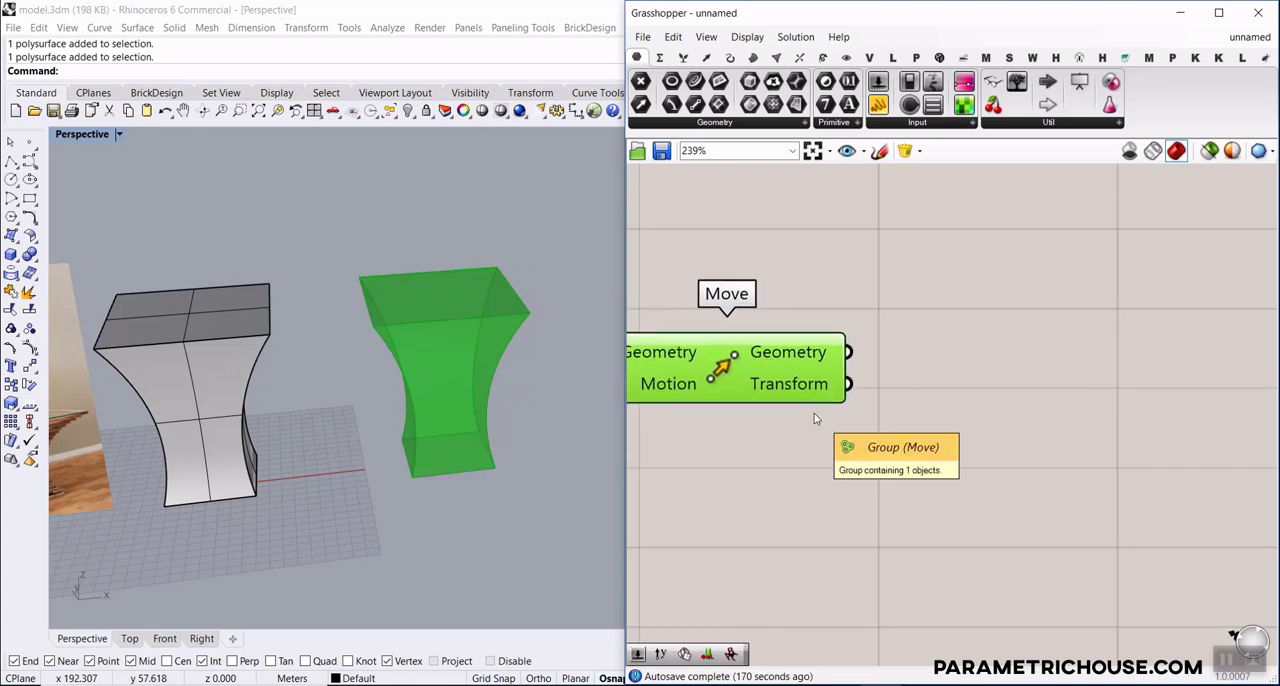
scroll(387, 448, "down", 4)
right_click_drag(387, 448, 492, 437, "shift")
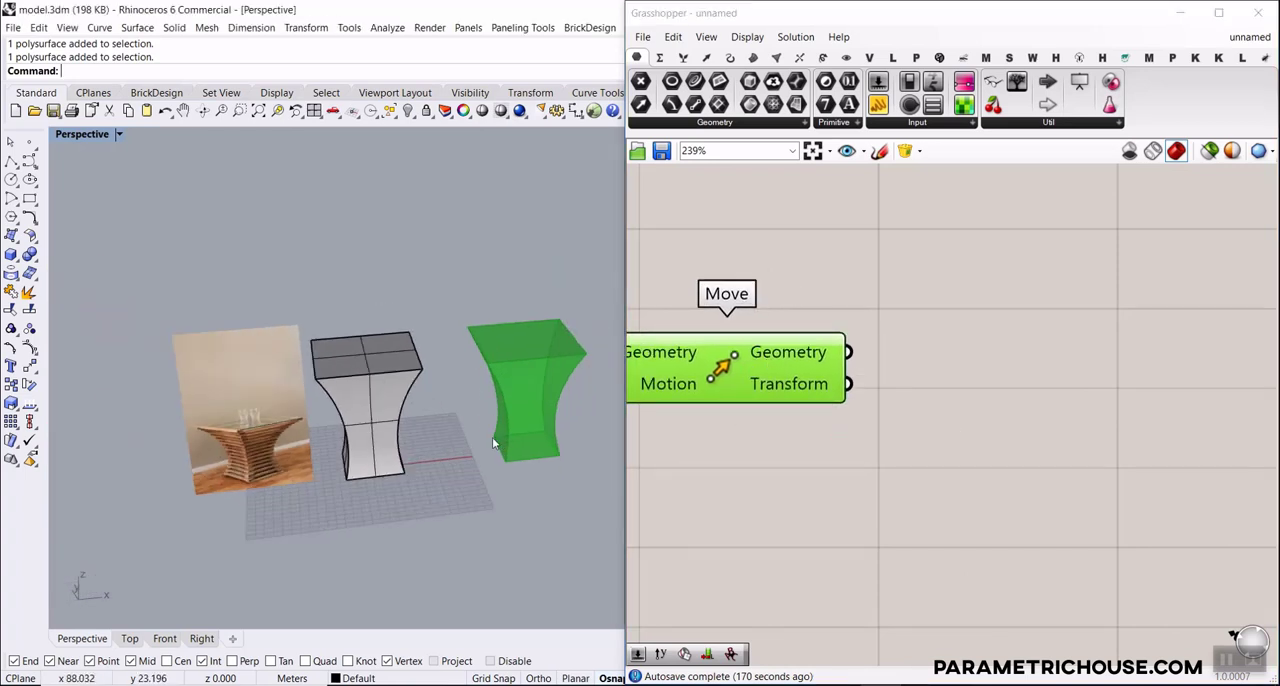
right_click_drag(345, 455, 317, 463, "shift")
scroll(104, 469, "up", 2)
scroll(220, 470, "up", 5)
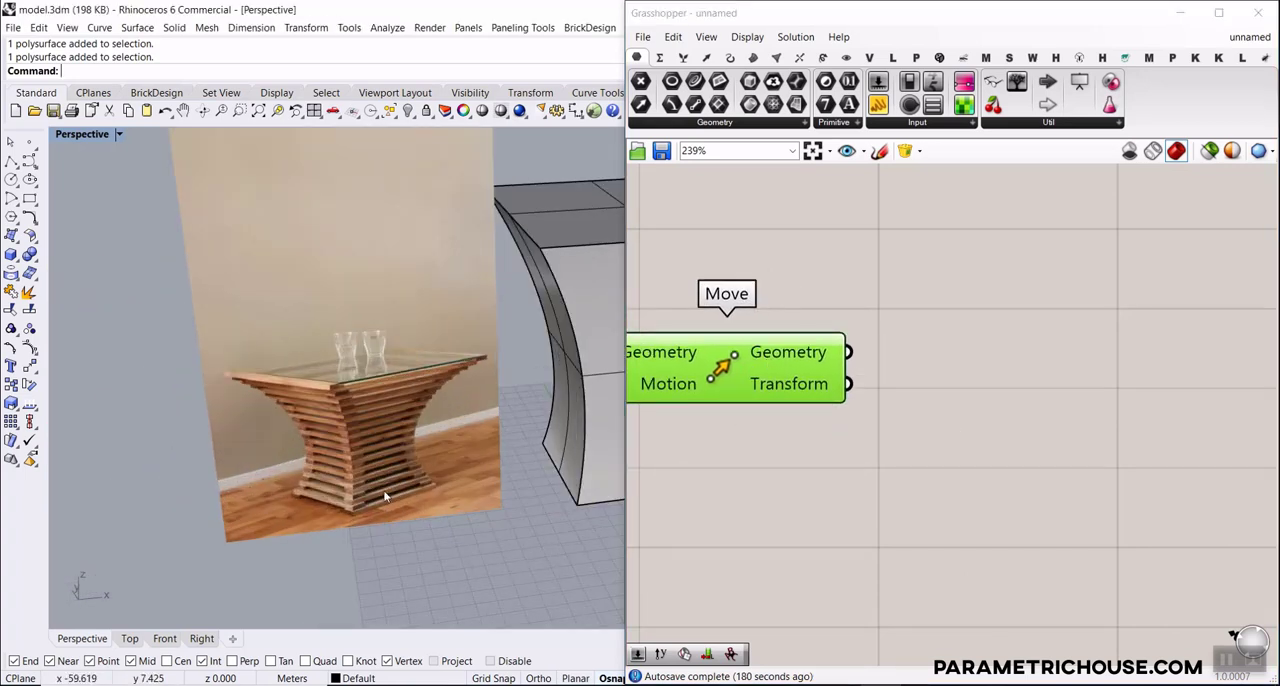
scroll(406, 495, "up", 2)
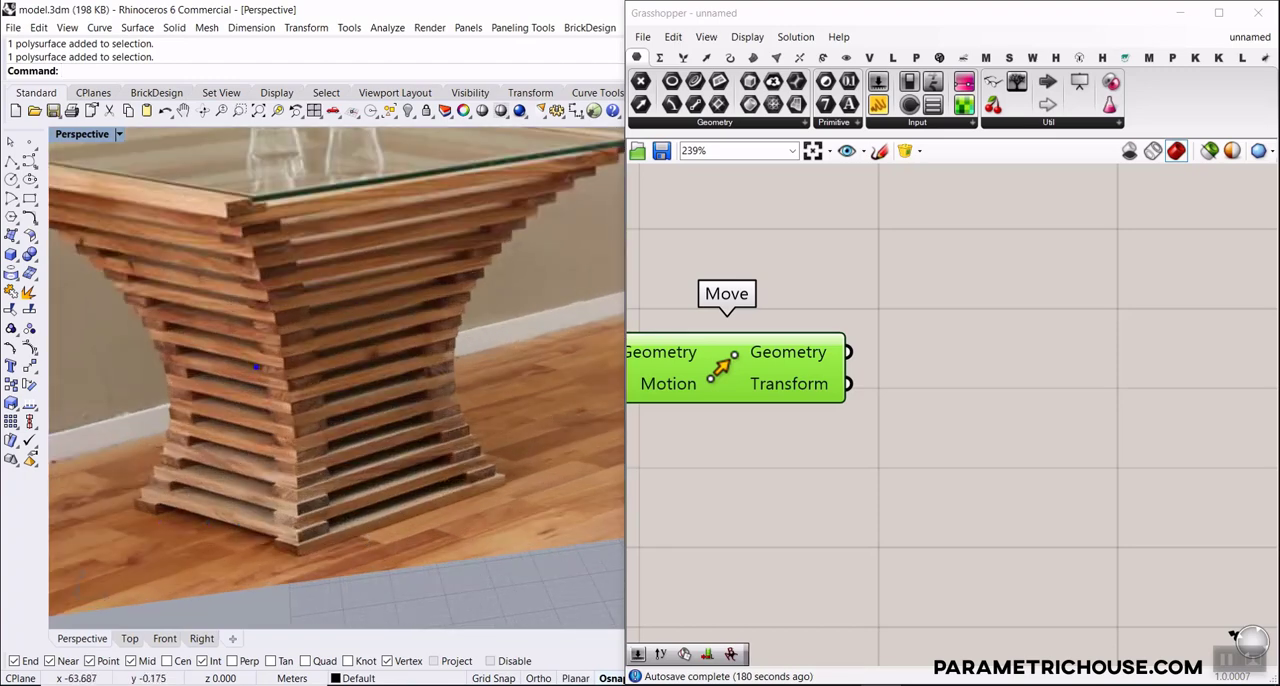
mouse_move(137, 512)
left_mouse_down()
mouse_move(221, 545)
mouse_move(474, 490)
mouse_move(418, 456)
mouse_move(140, 508)
mouse_move(240, 512)
left_mouse_up()
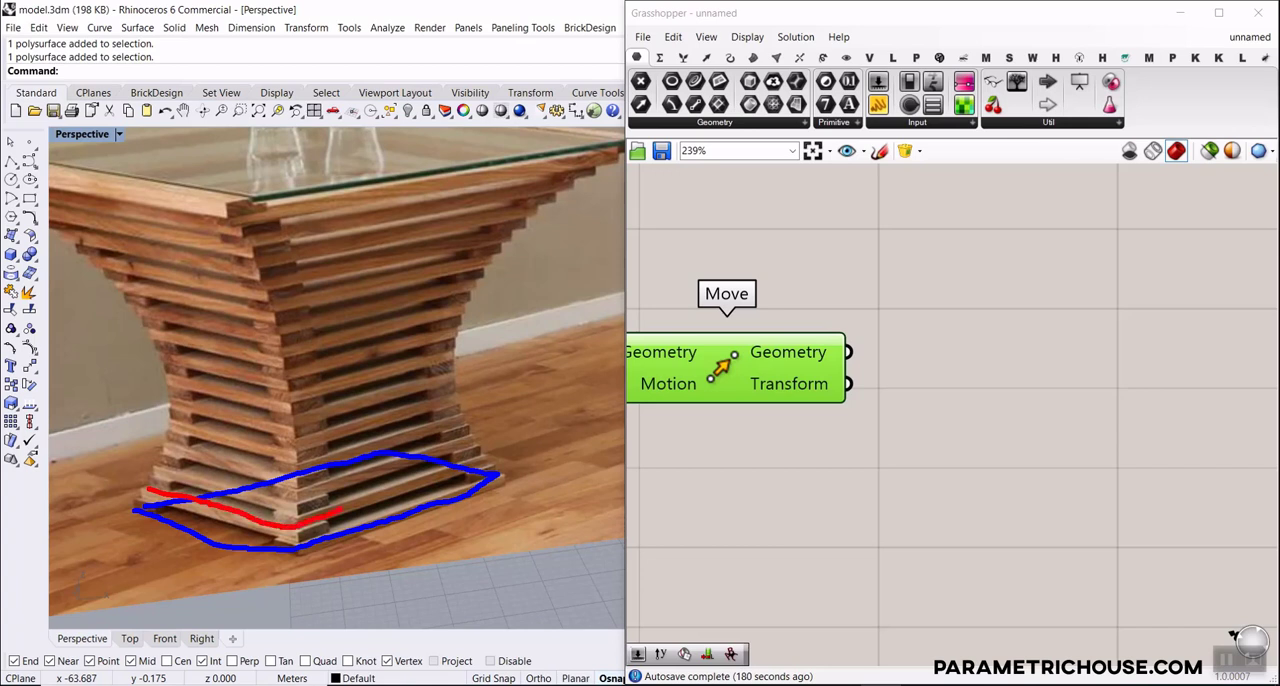
left_click_drag(350, 447, 130, 505)
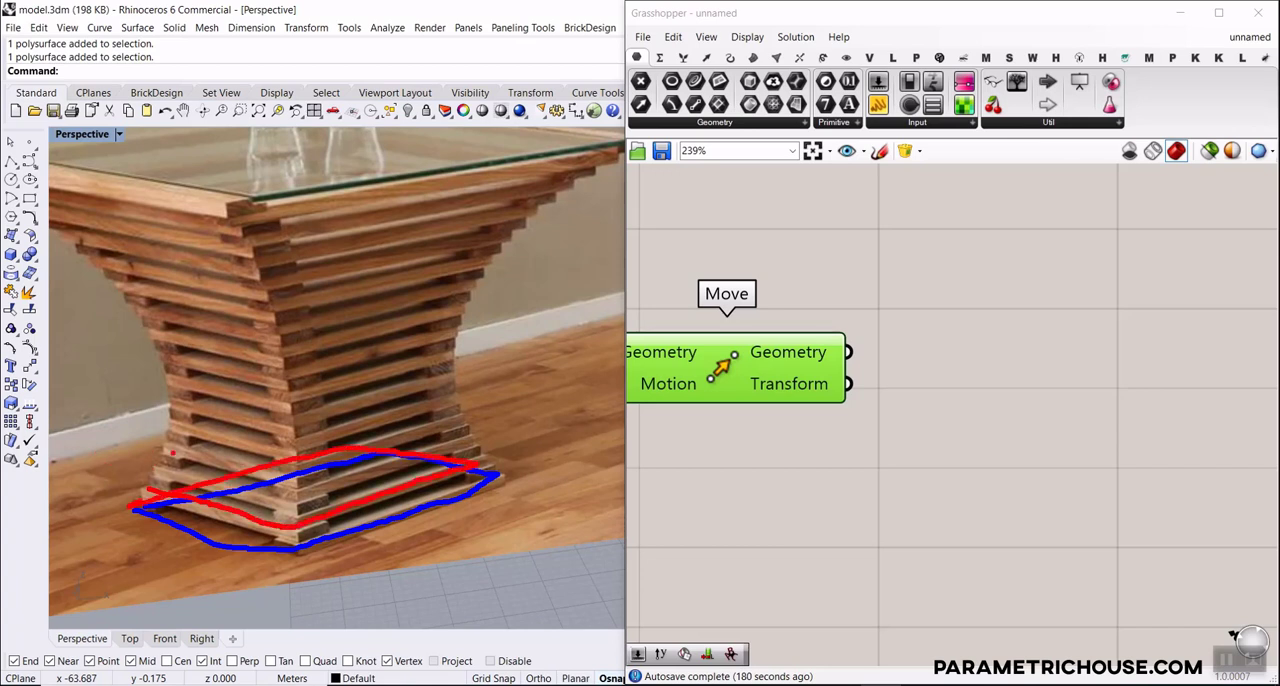
key("Escape")
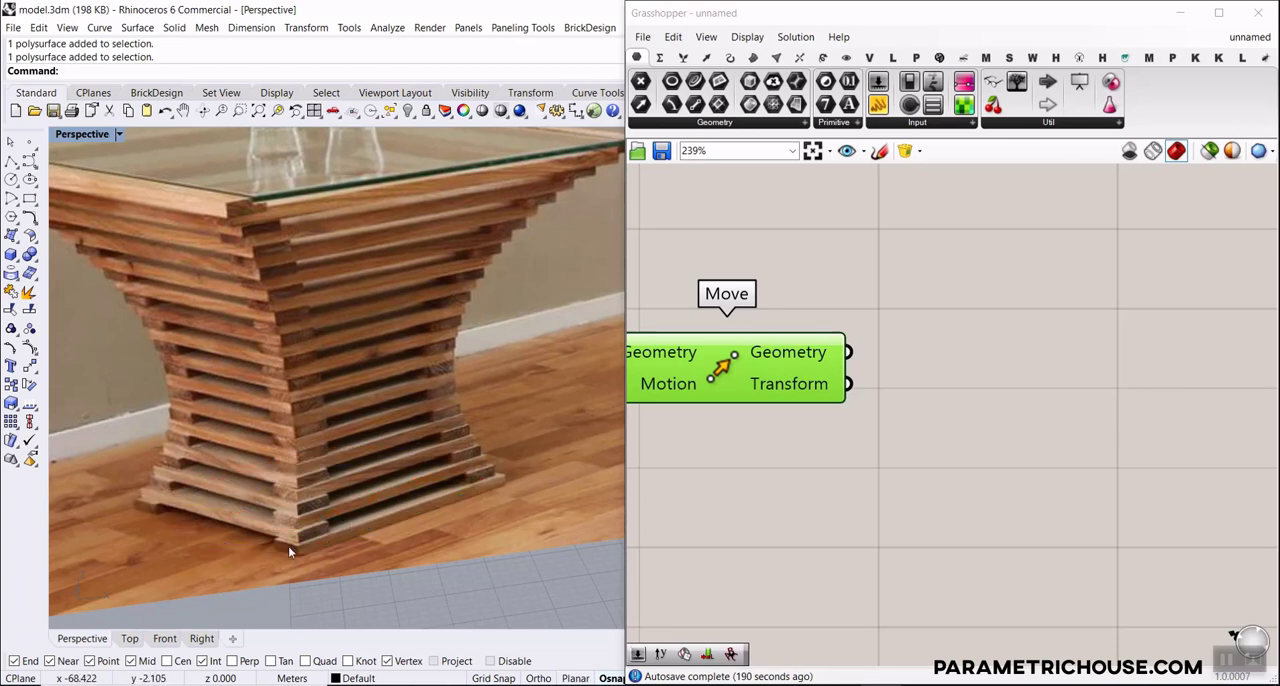
key("ctrl+2")
mouse_move(490, 492)
left_mouse_down()
mouse_move(330, 445)
mouse_move(150, 510)
left_mouse_up()
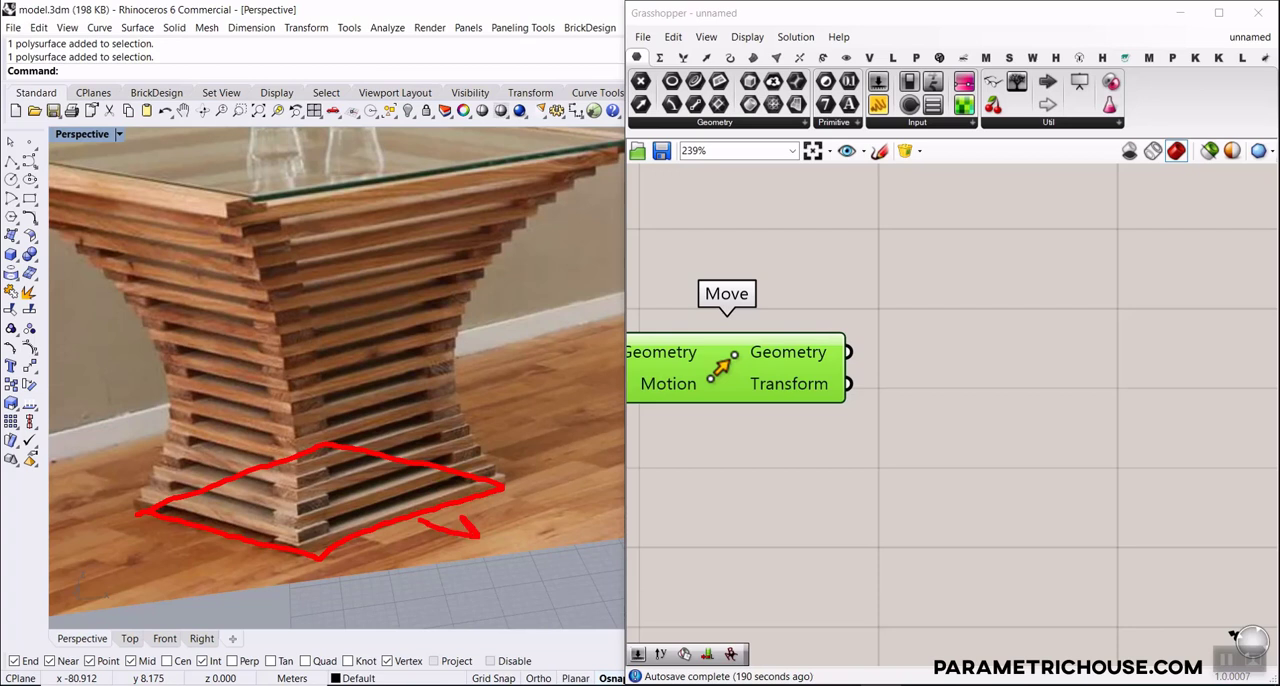
left_click_drag(151, 455, 232, 473)
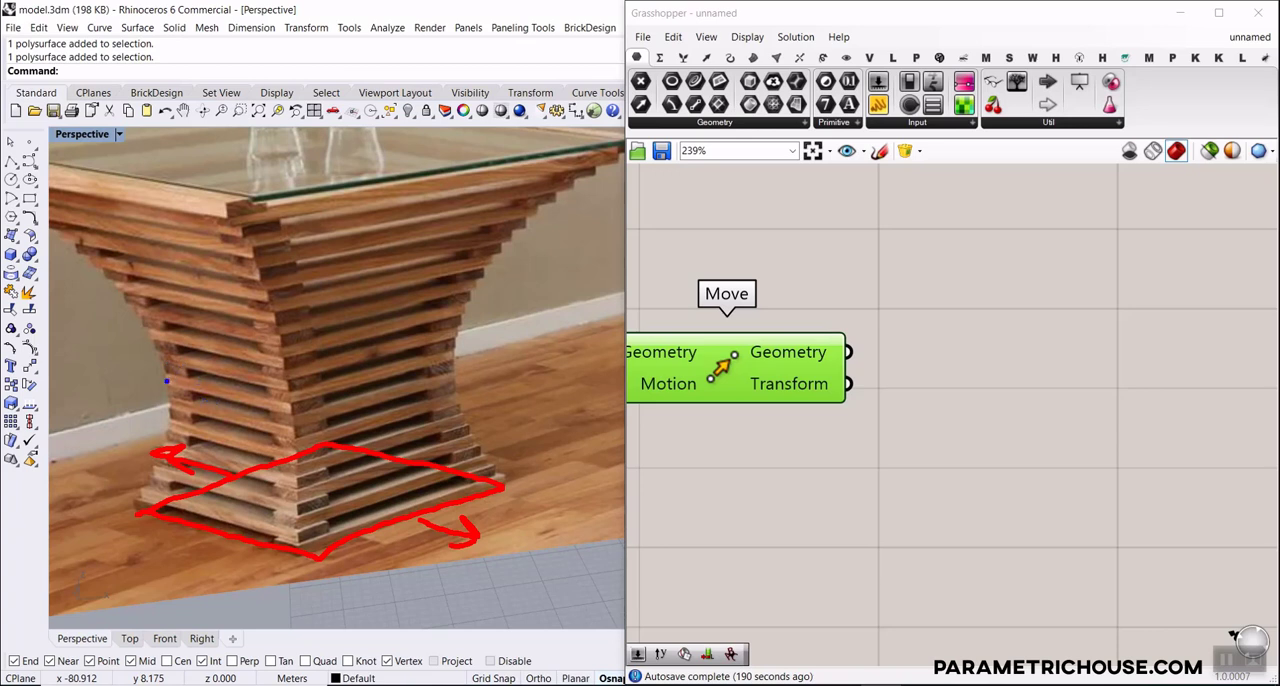
mouse_move(288, 405)
left_mouse_down()
mouse_move(406, 380)
mouse_move(245, 348)
mouse_move(162, 380)
mouse_move(130, 420)
left_mouse_up()
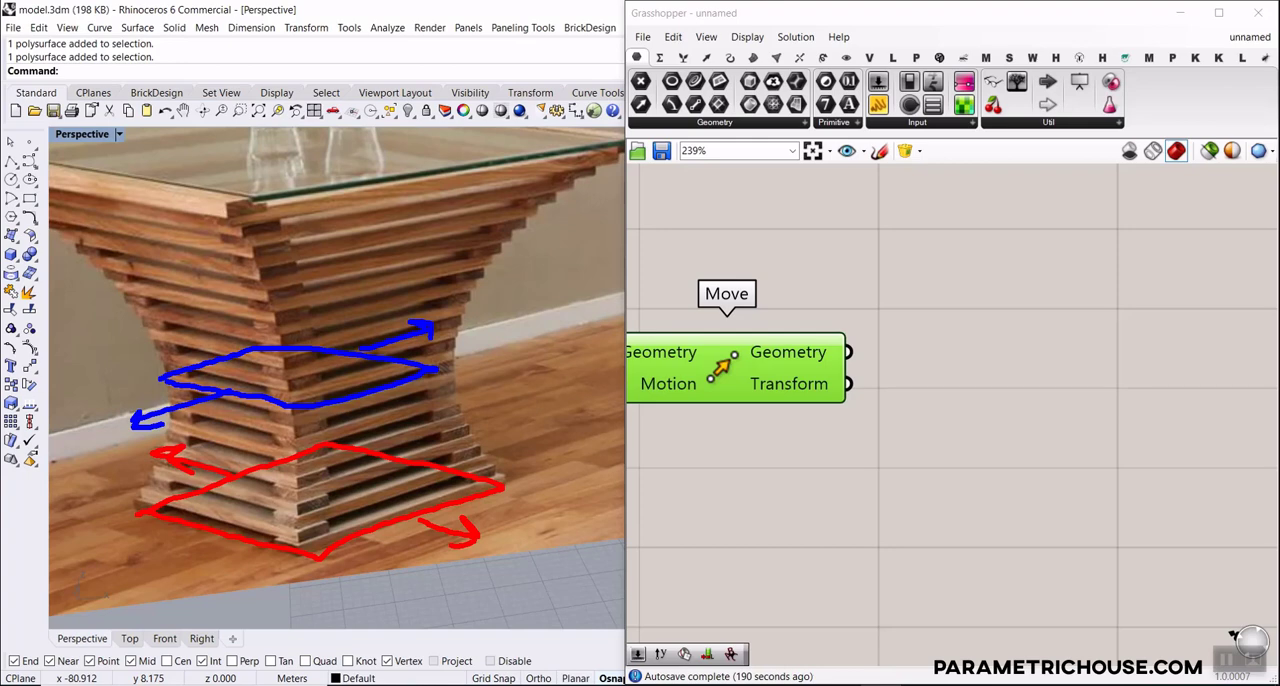
key("Escape")
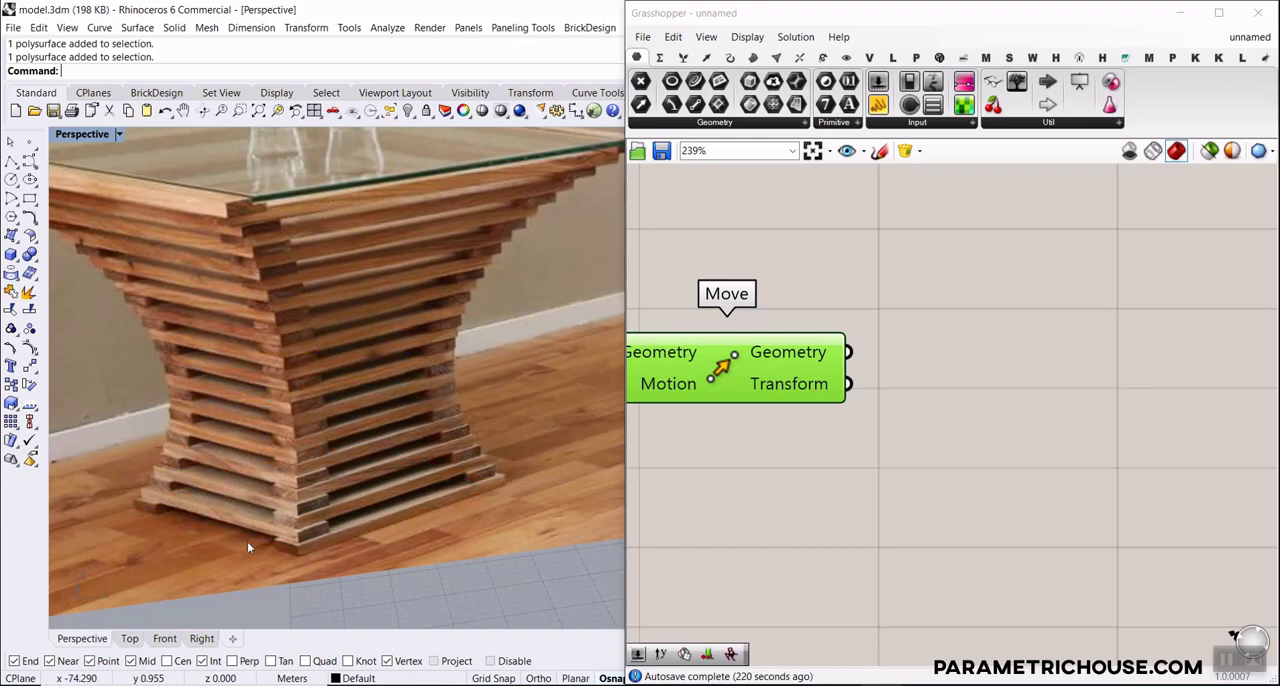
scroll(341, 492, "down", 5)
right_click_drag(909, 443, 899, 452)
scroll(350, 443, "down", 10)
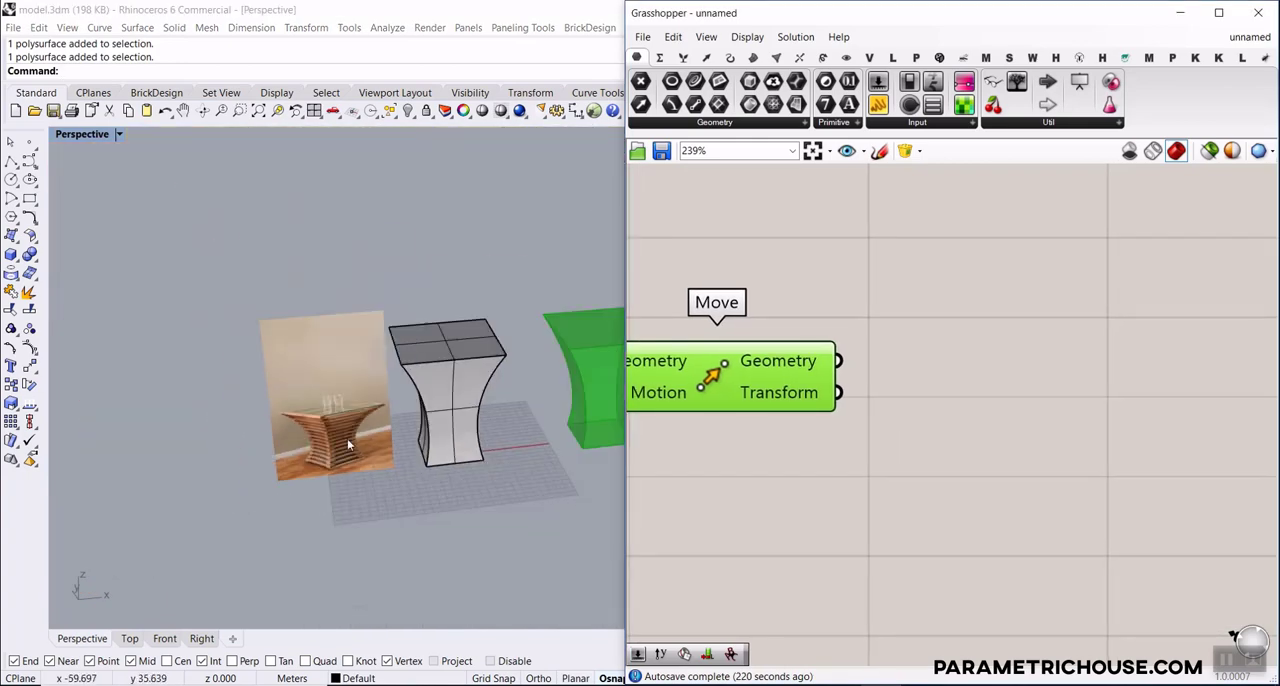
right_click_drag(999, 403, 1003, 421)
left_click(914, 466)
scroll(420, 437, "down", 4)
scroll(561, 402, "up", 3)
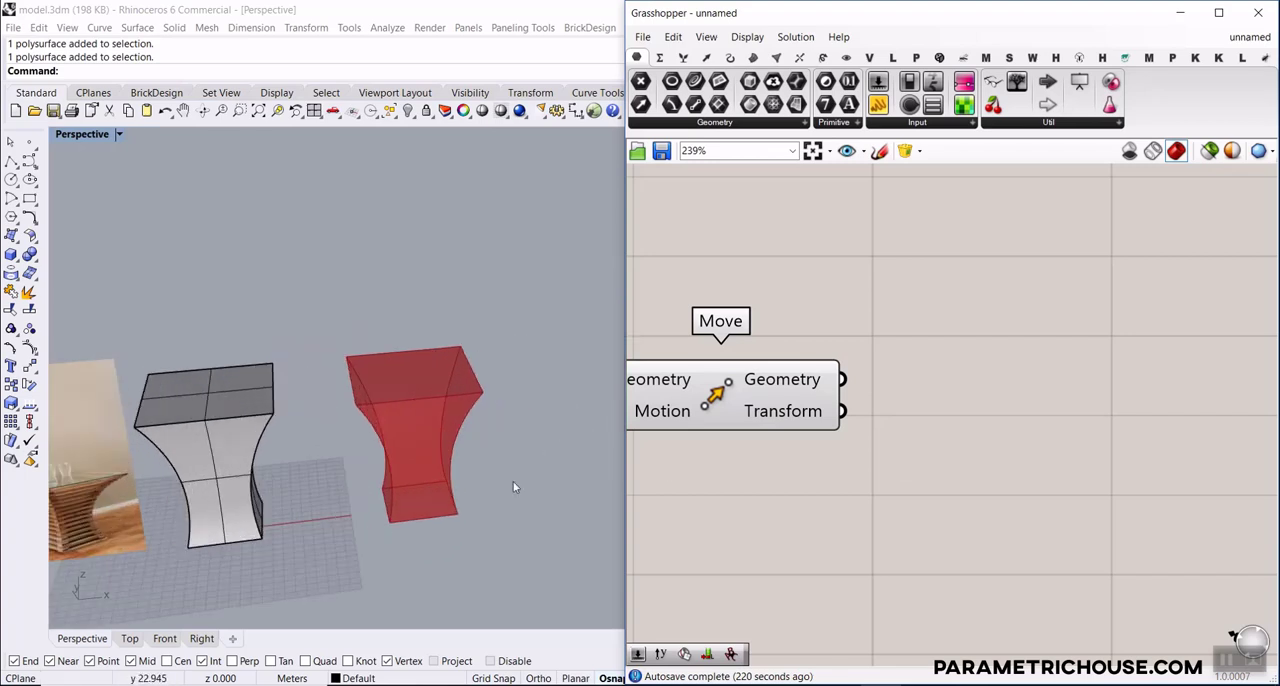
Add a Linear Array component to the canvas below the Move component
double_click(909, 517)
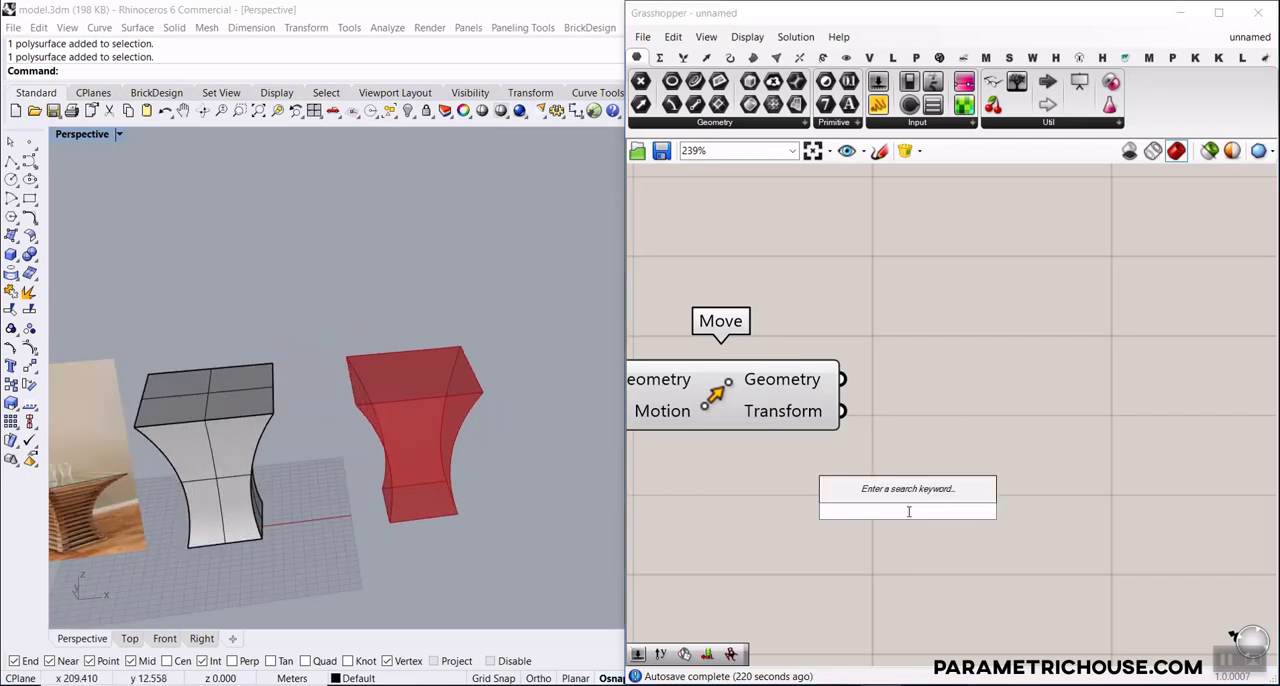
left_click(800, 58)
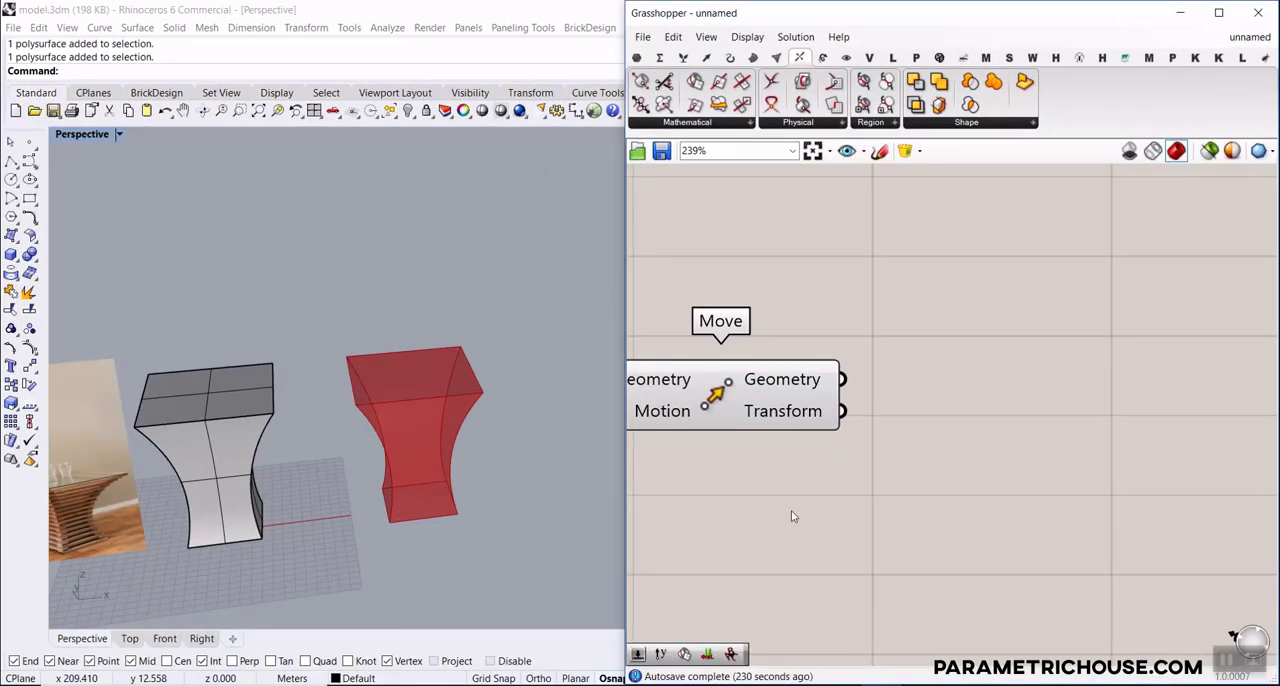
double_click(782, 521)
type("arr")
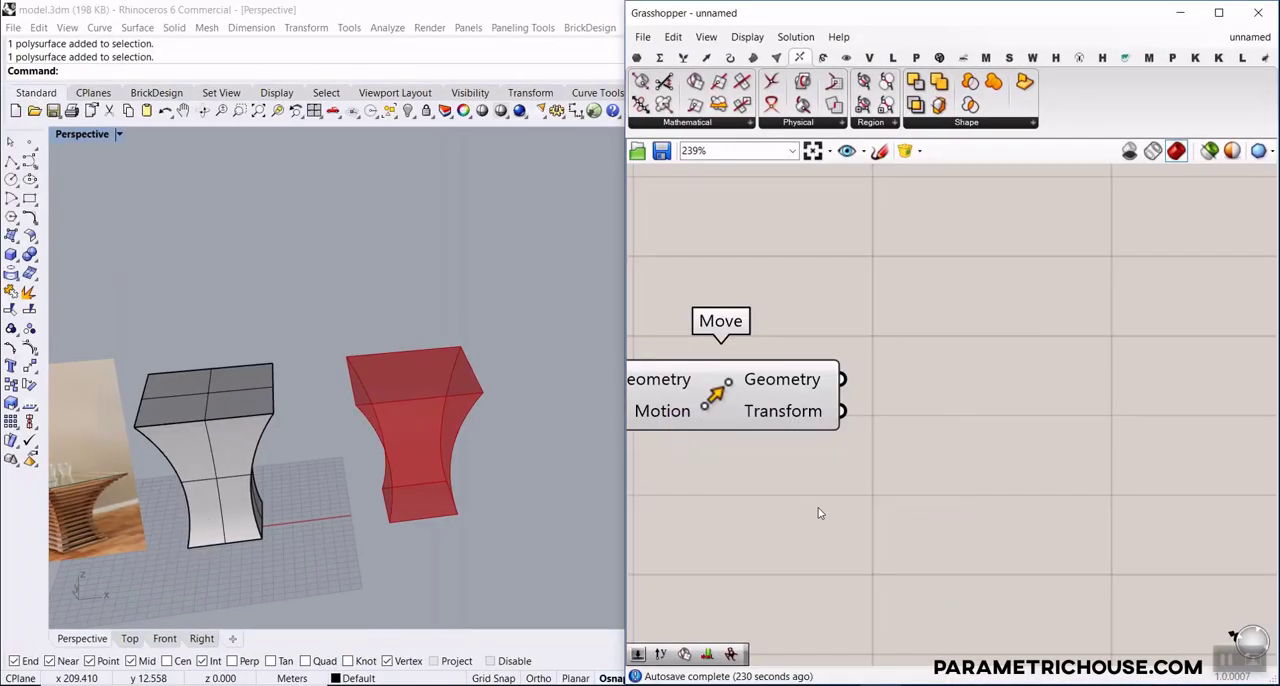
double_click(818, 509)
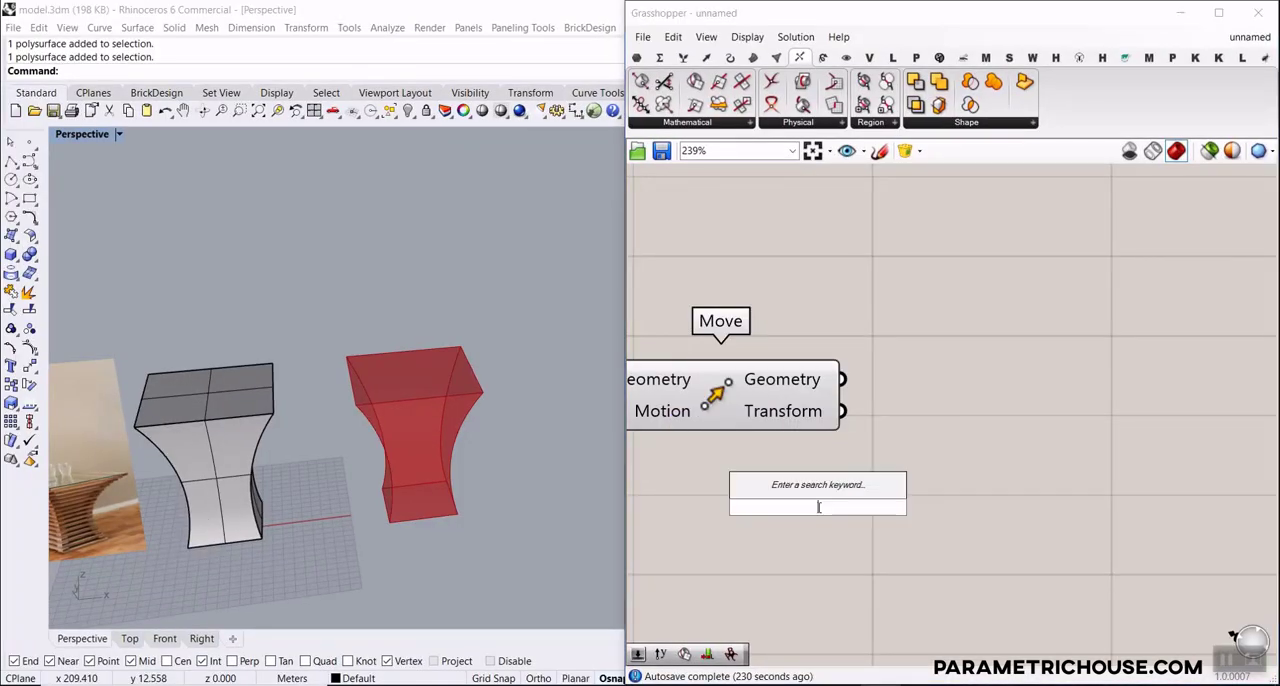
type("arr")
left_click(804, 425)
right_click_drag(806, 463, 1026, 392)
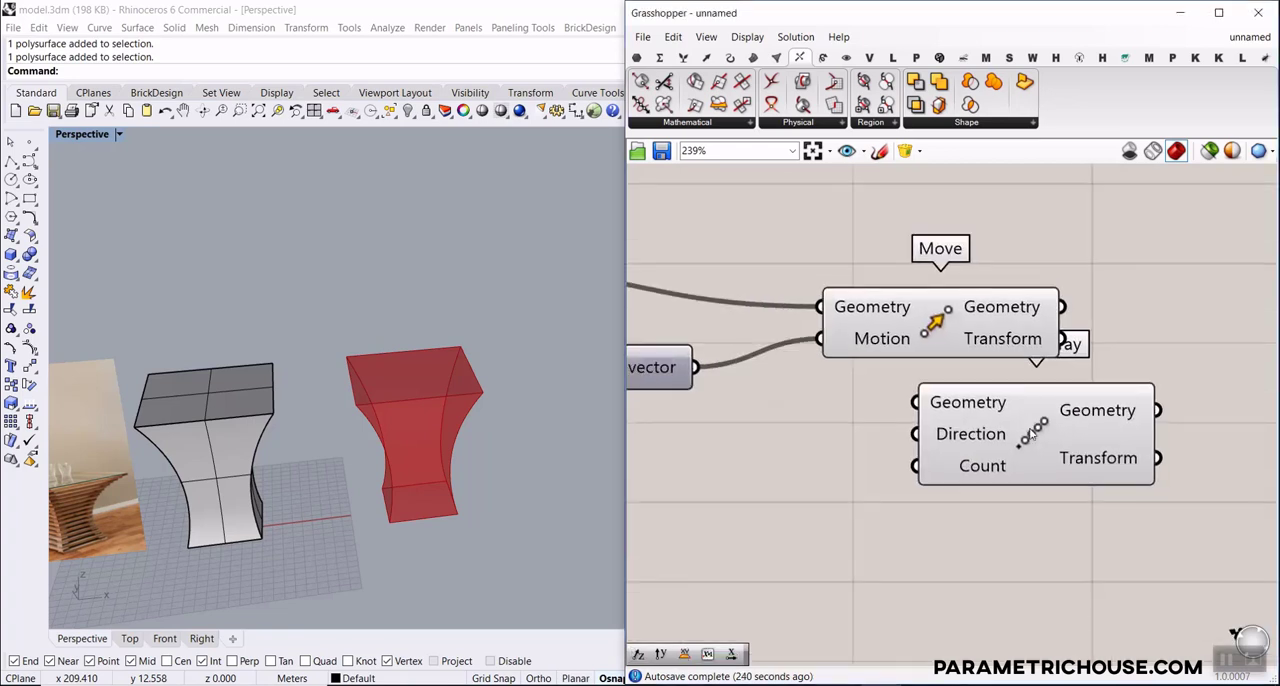
left_click_drag(1028, 398, 977, 440)
right_click_drag(849, 477, 931, 460)
Add an XY Plane component, connect it to the Linear Array's geometry, and place it beside the array
left_click(799, 458)
double_click(797, 458)
type("xy")
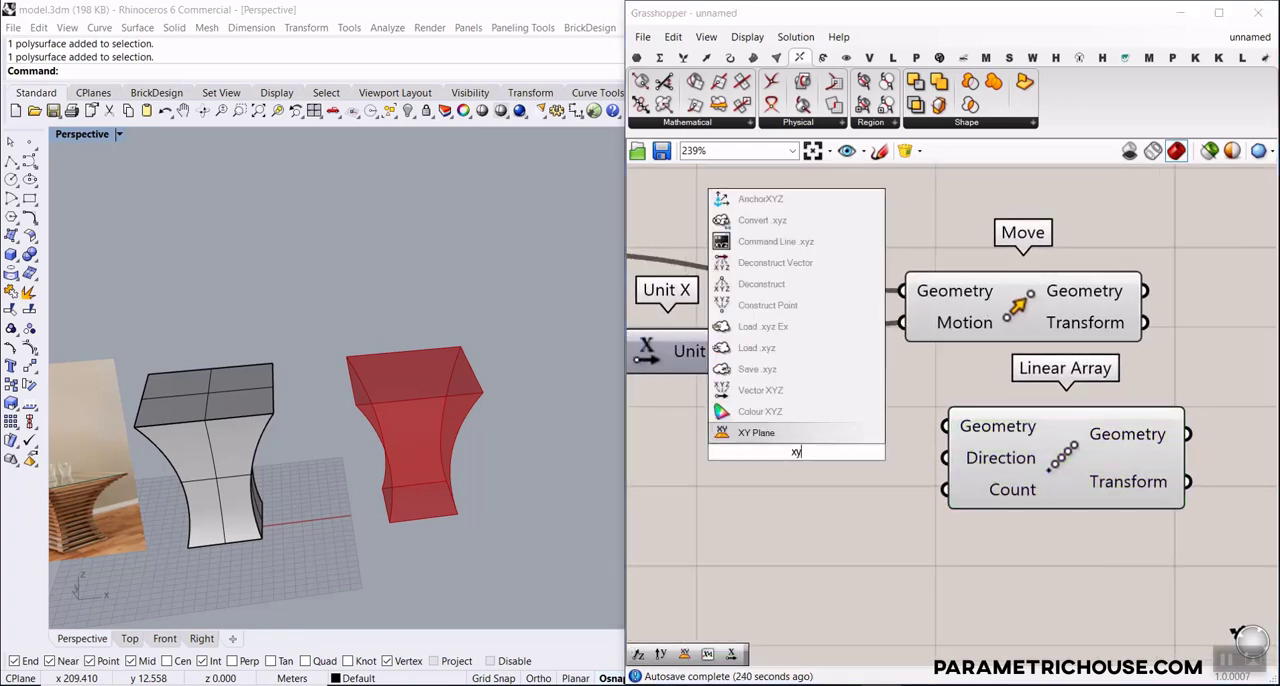
left_click(773, 432)
left_click_drag(773, 435, 764, 413)
left_click_drag(875, 429, 945, 427)
scroll(330, 495, "down", 3)
scroll(330, 495, "up", 3)
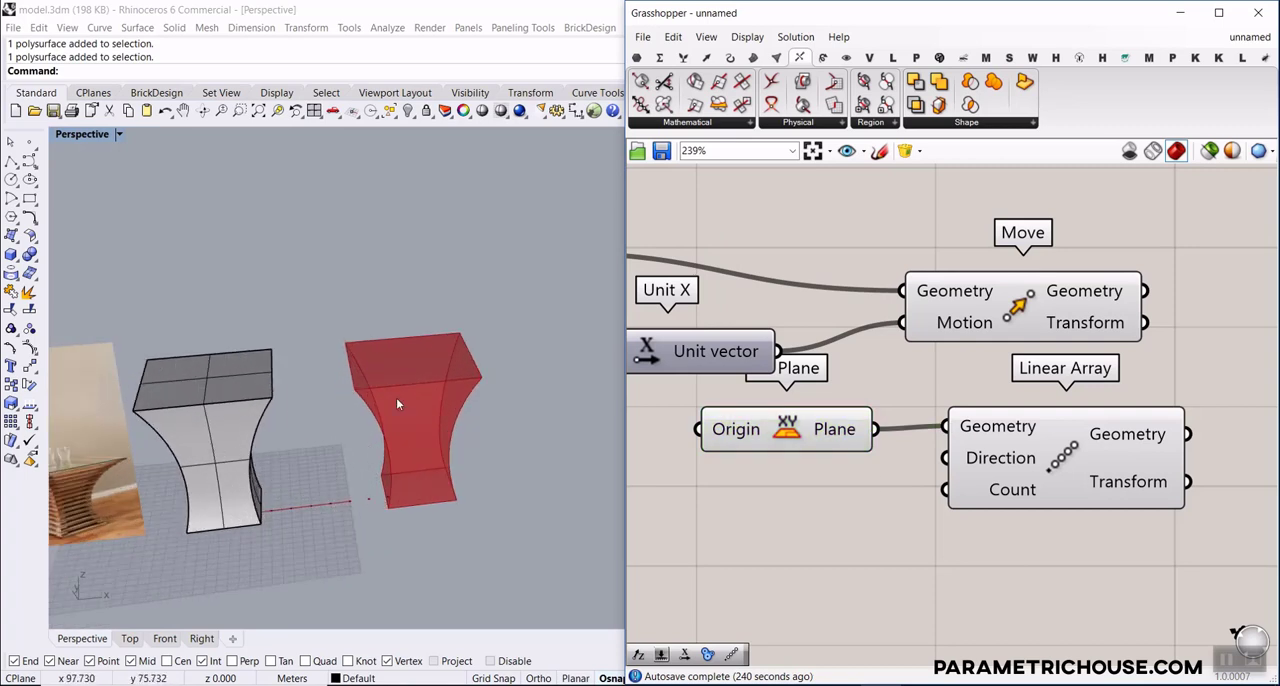
left_click_drag(820, 431, 790, 434)
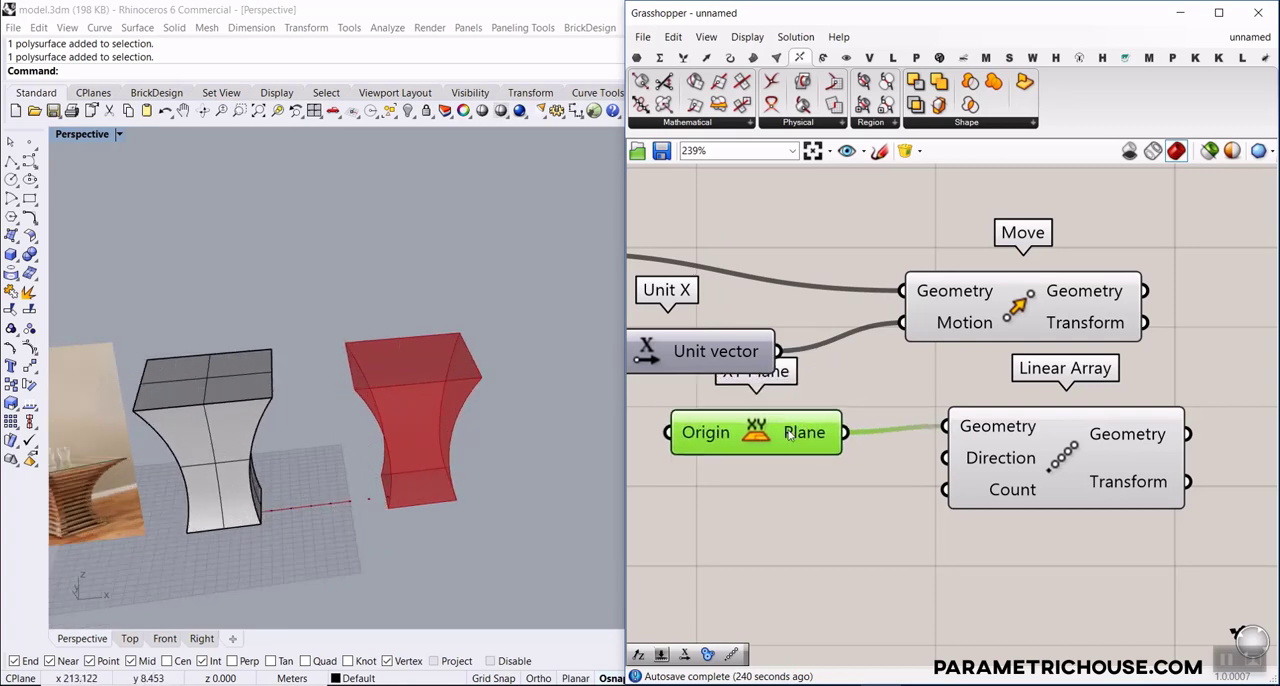
Add a Unit Z vector as the Linear Array's direction and place it below the XY Plane component
double_click(768, 487)
type("z")
left_click(767, 471)
left_click_drag(854, 489, 946, 458)
right_click_drag(910, 496, 1062, 440)
left_click_drag(916, 428, 924, 489)
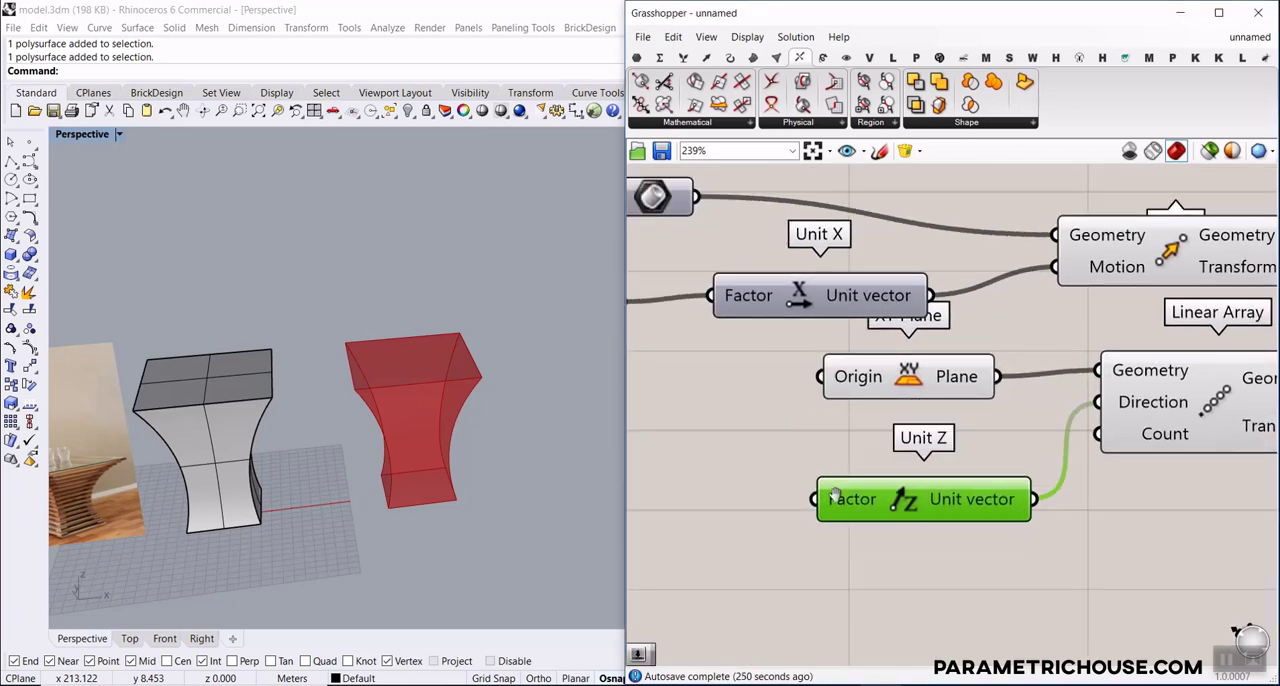
Examine the arrayed planes at the origin in the Rhino perspective view
right_click_drag(835, 495, 918, 447)
right_click_drag(769, 480, 781, 454)
scroll(364, 474, "down", 6)
scroll(314, 496, "up", 2)
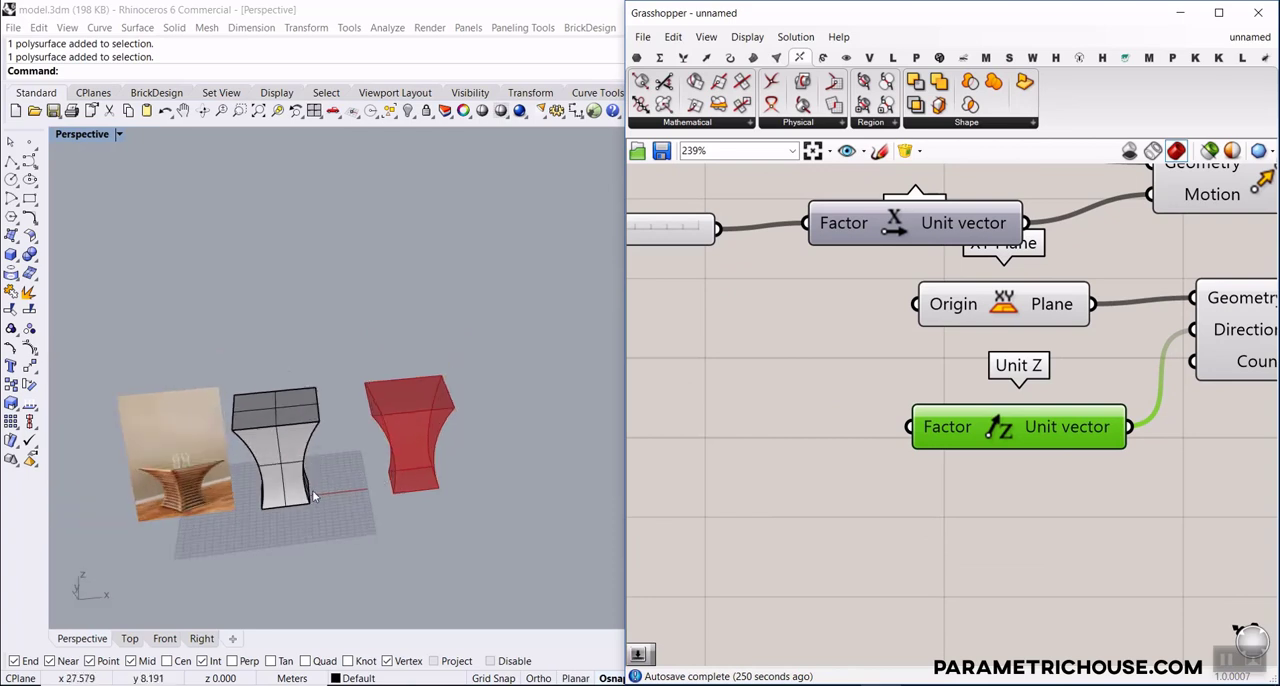
left_click_drag(308, 547, 180, 458)
left_click_drag(283, 436, 210, 444)
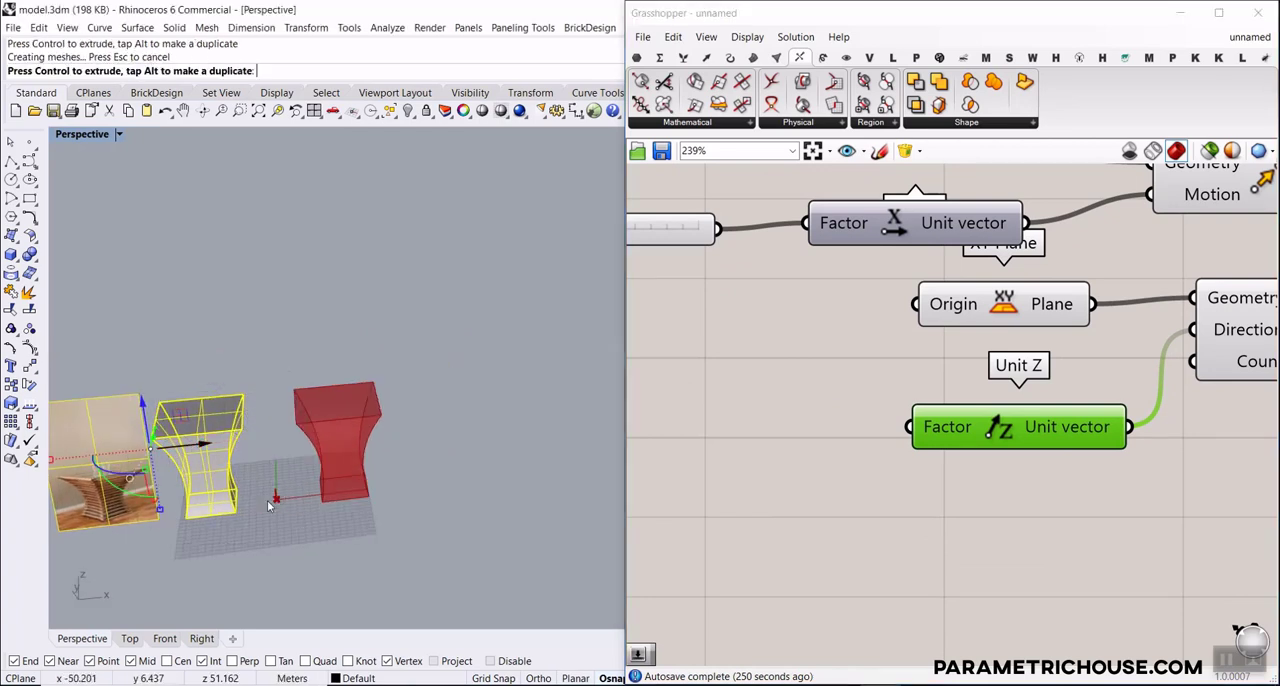
key("Escape")
scroll(268, 505, "up", 8)
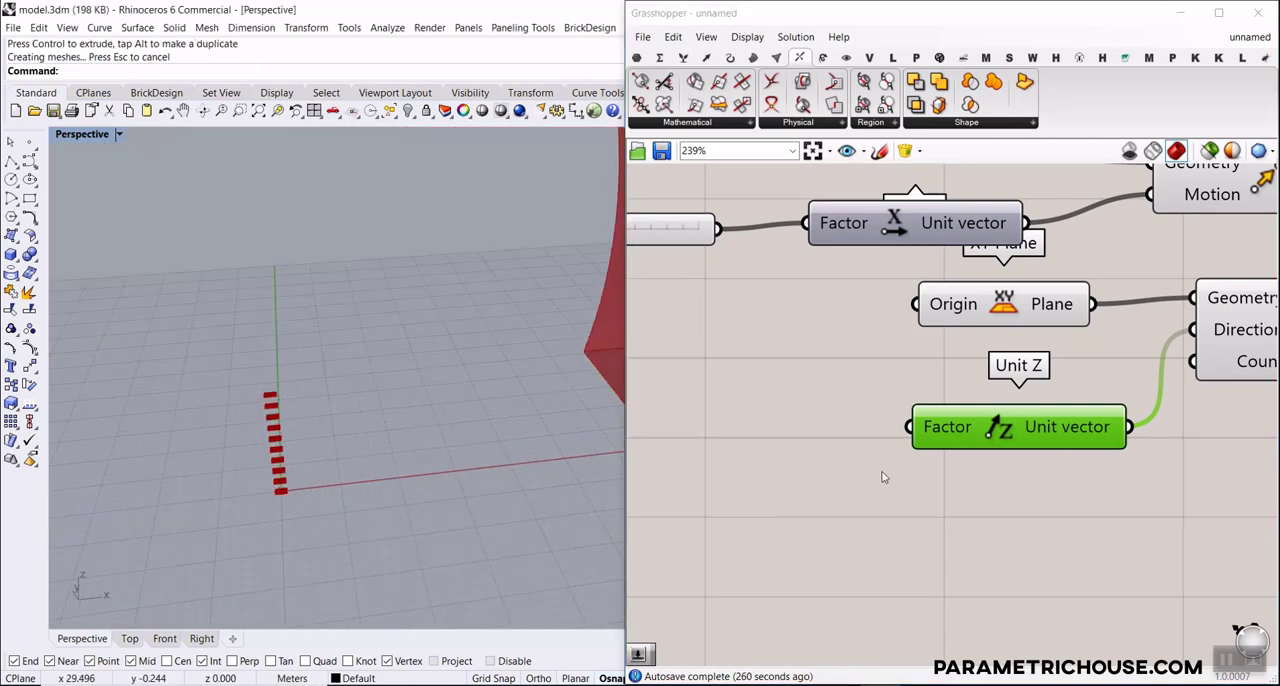
Add a number slider with value 2.5 and connect it to the Unit Z component's factor
right_click_drag(759, 429, 806, 434)
double_click(801, 428)
type("2.5")
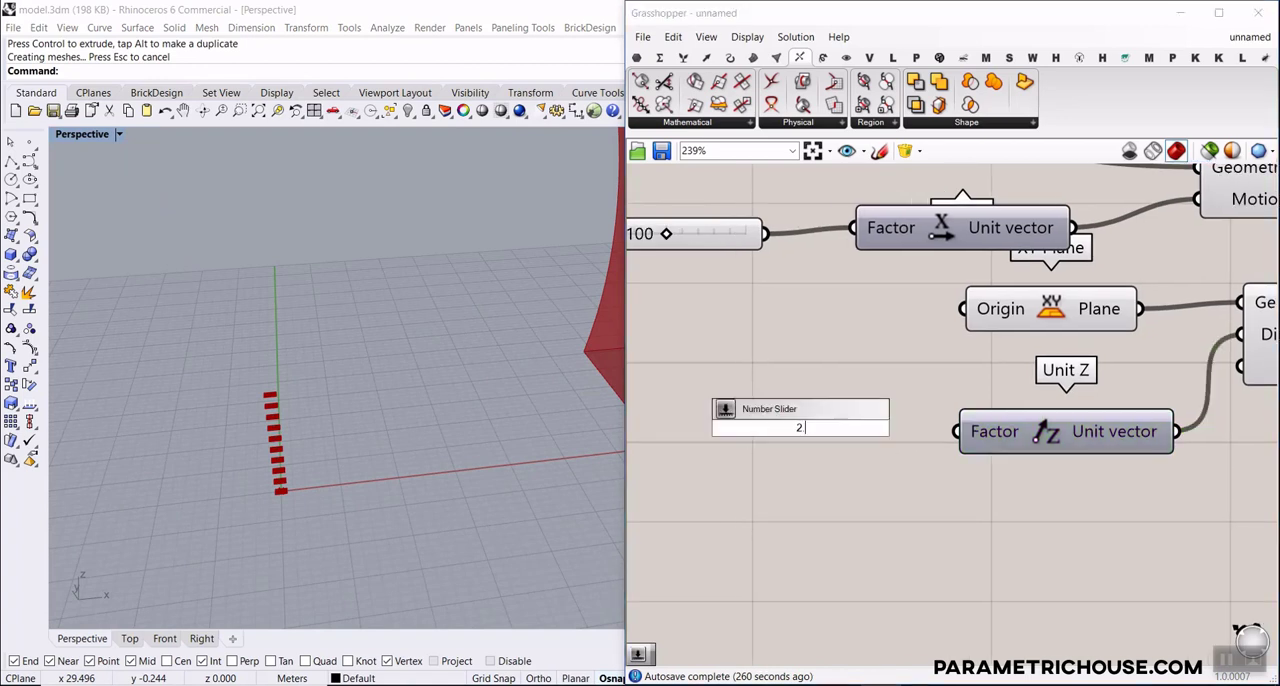
key("Return")
left_click_drag(863, 433, 751, 441)
Add a number slider with the range 12..200, connect it to the Linear Array's count, and set it to 50
scroll(921, 461, "down", 2)
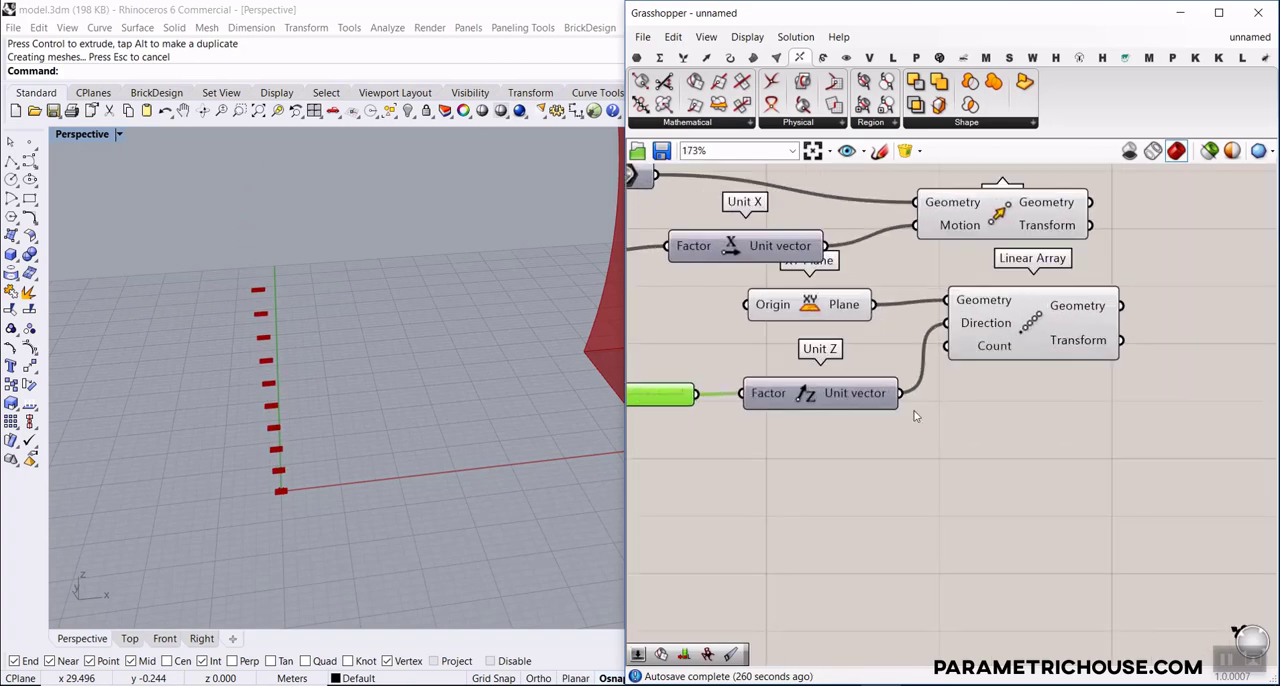
double_click(798, 451)
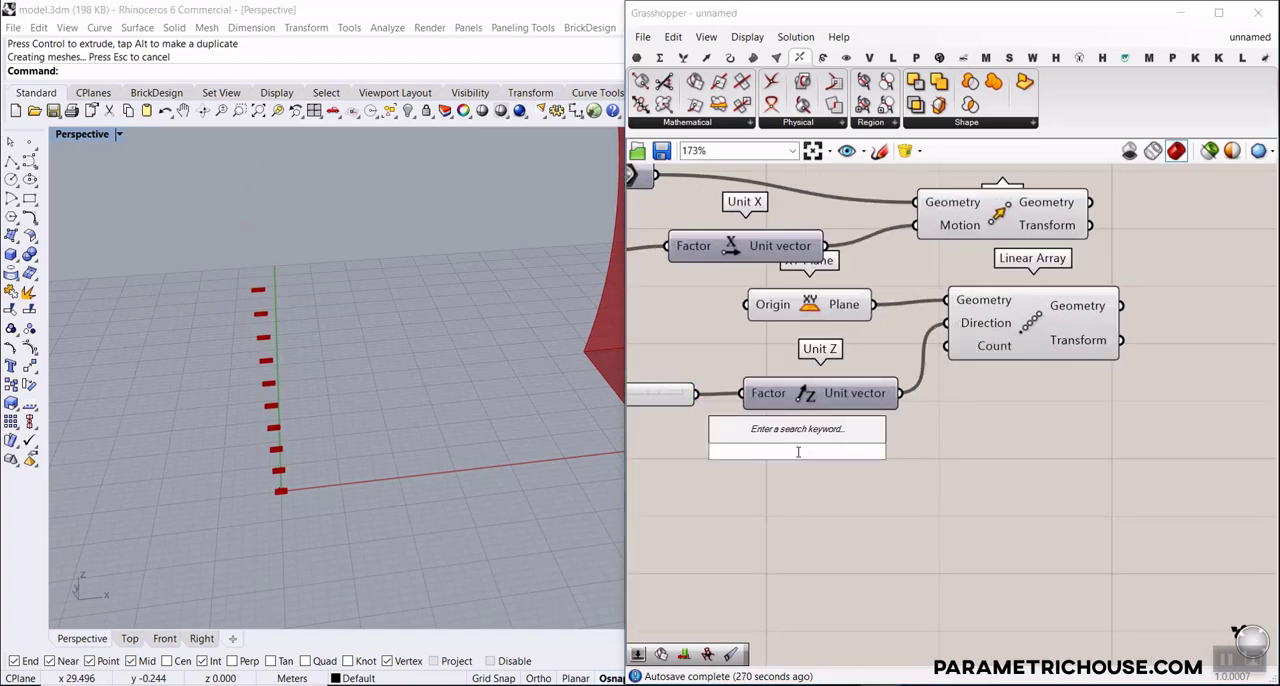
type("12.")
type("2")
key("Return")
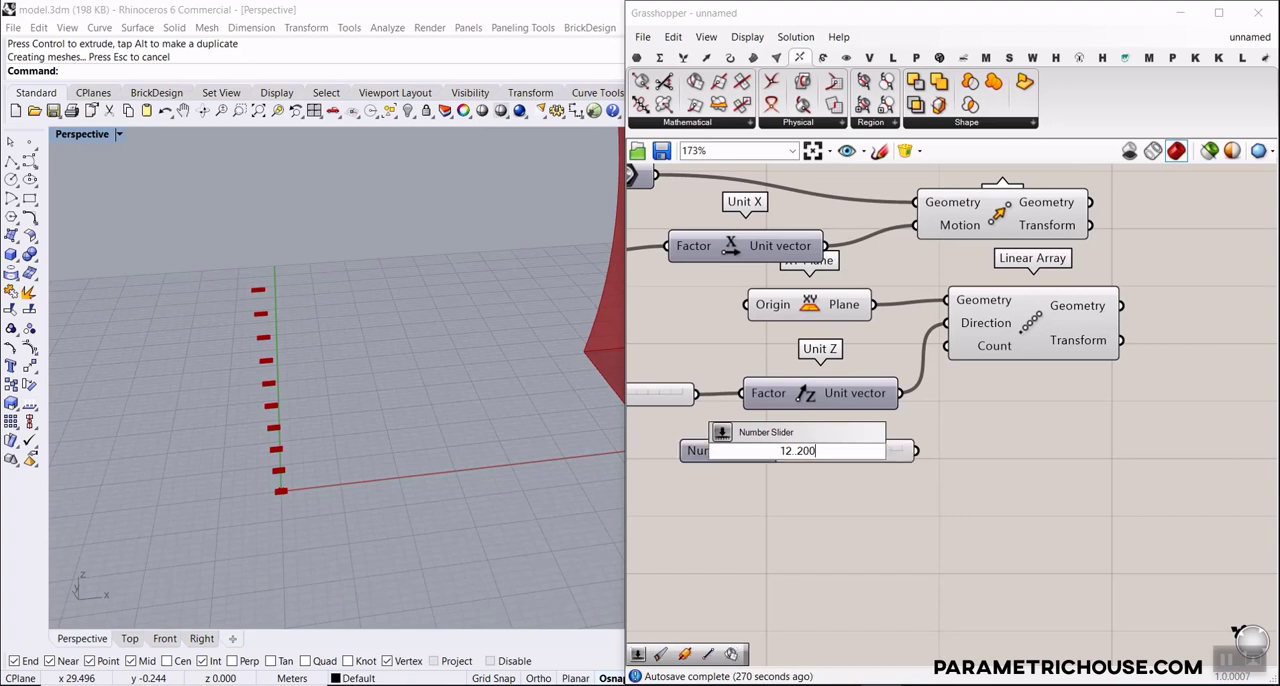
left_click_drag(915, 451, 950, 350)
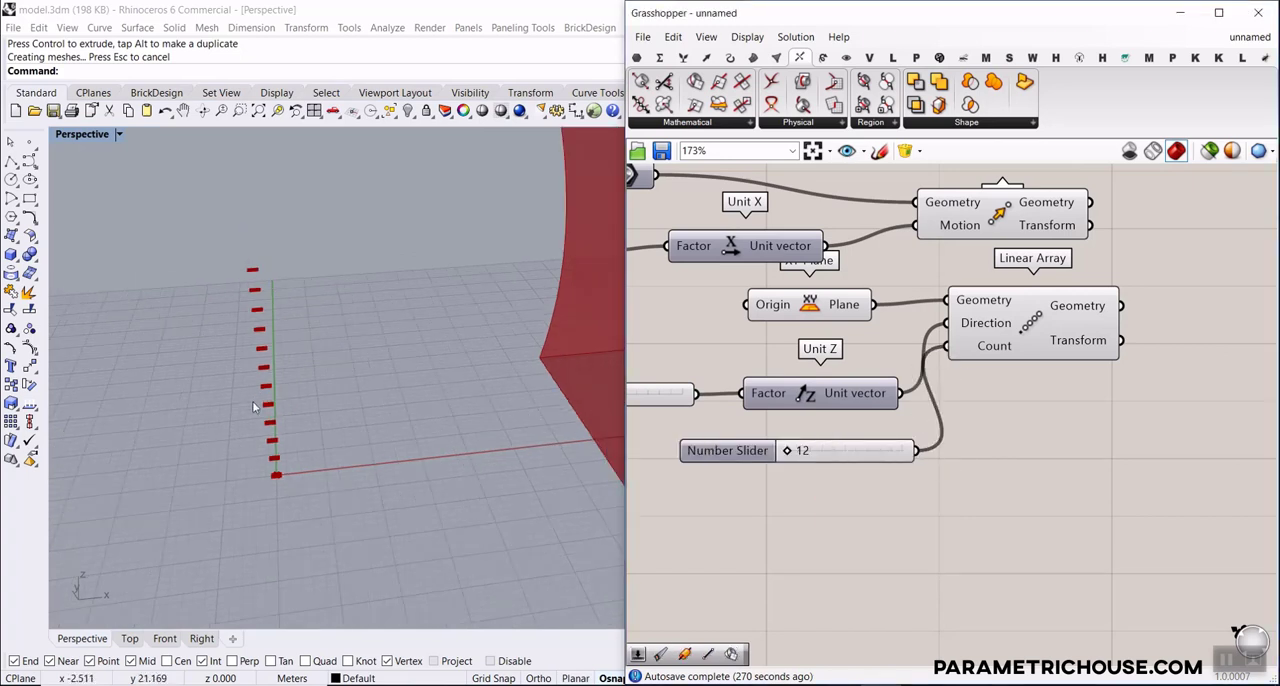
scroll(252, 401, "down", 5)
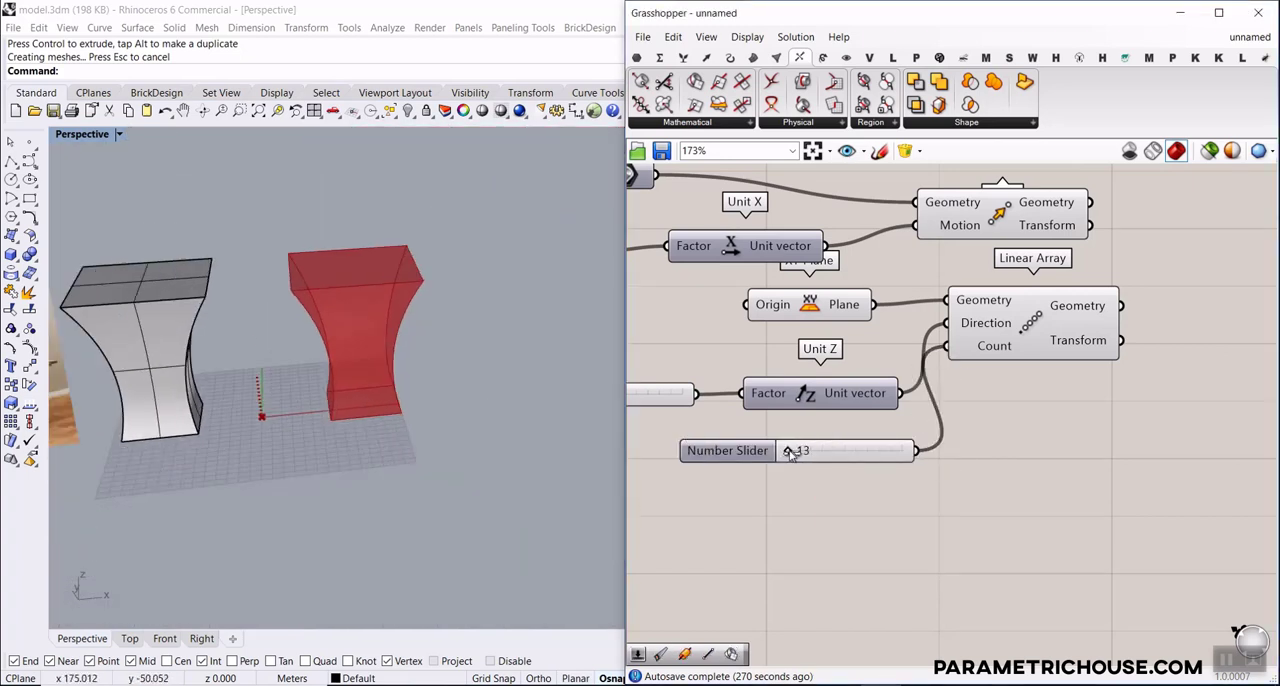
left_click_drag(792, 453, 812, 455)
scroll(363, 256, "up", 5)
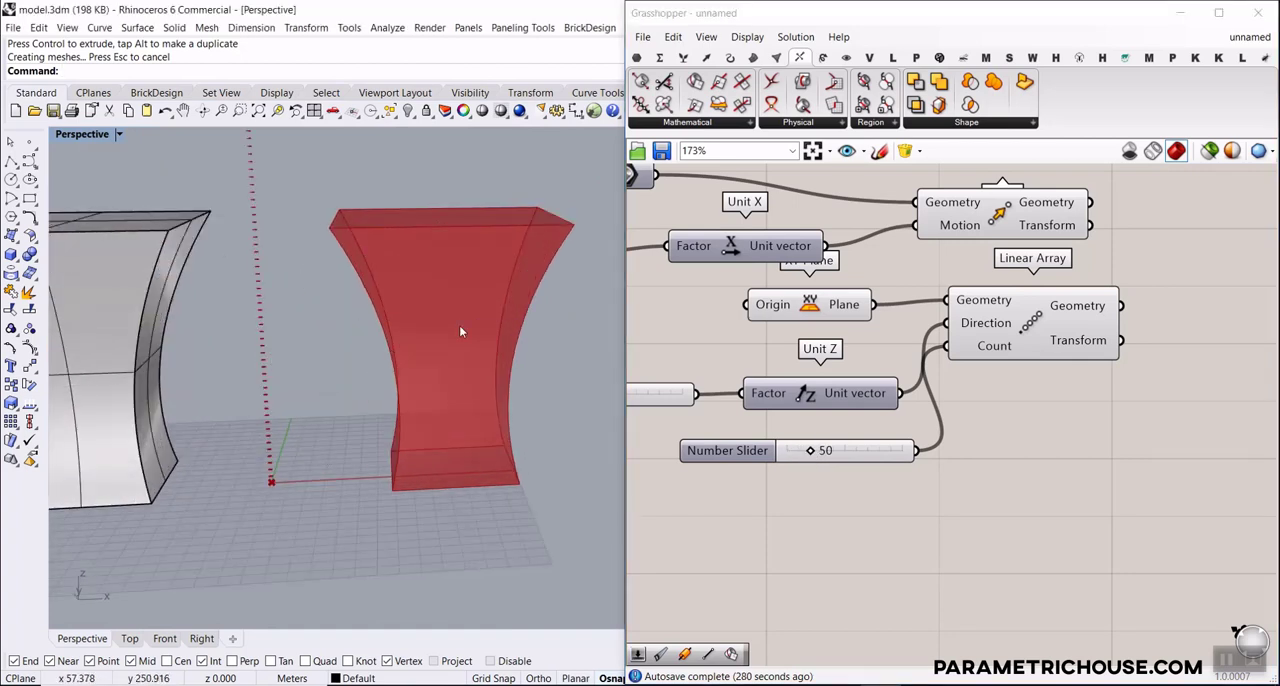
Add a Brep | Plane intersection component and connect the moved geometry as its brep and the arrayed geometry as its plane
right_click_drag(1078, 341, 897, 388)
scroll(1038, 314, "up", 2)
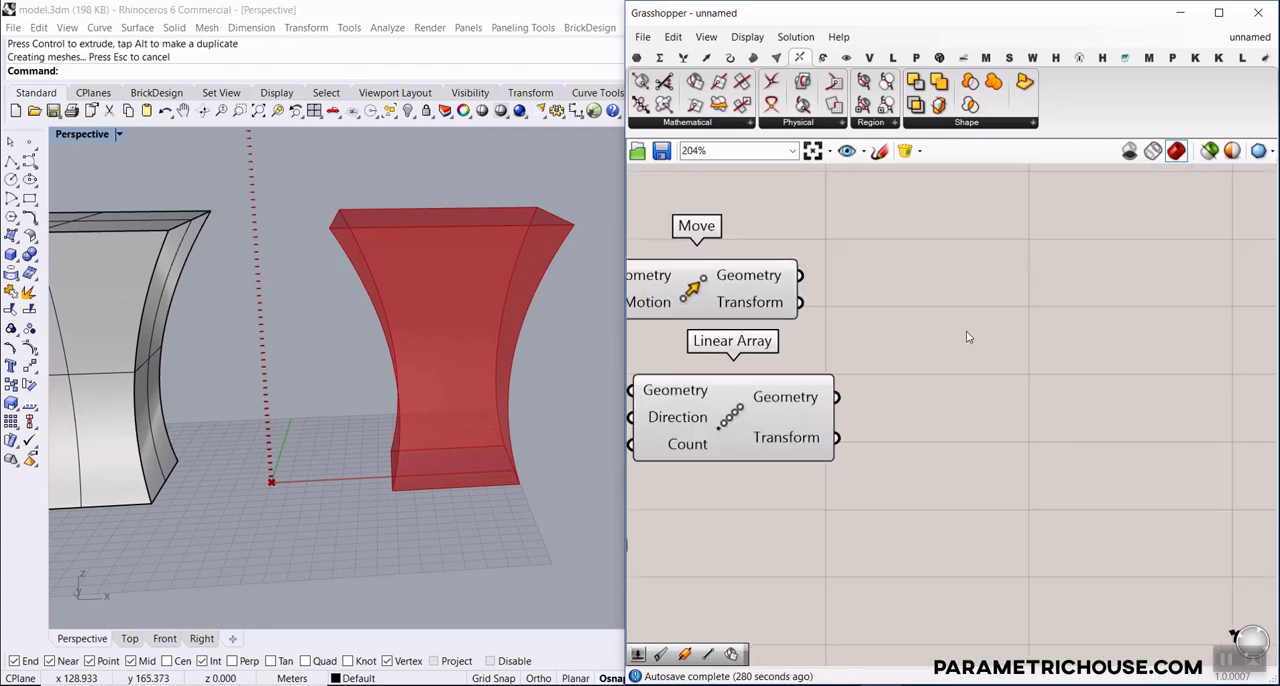
left_click(812, 60)
left_click_drag(697, 82, 972, 350)
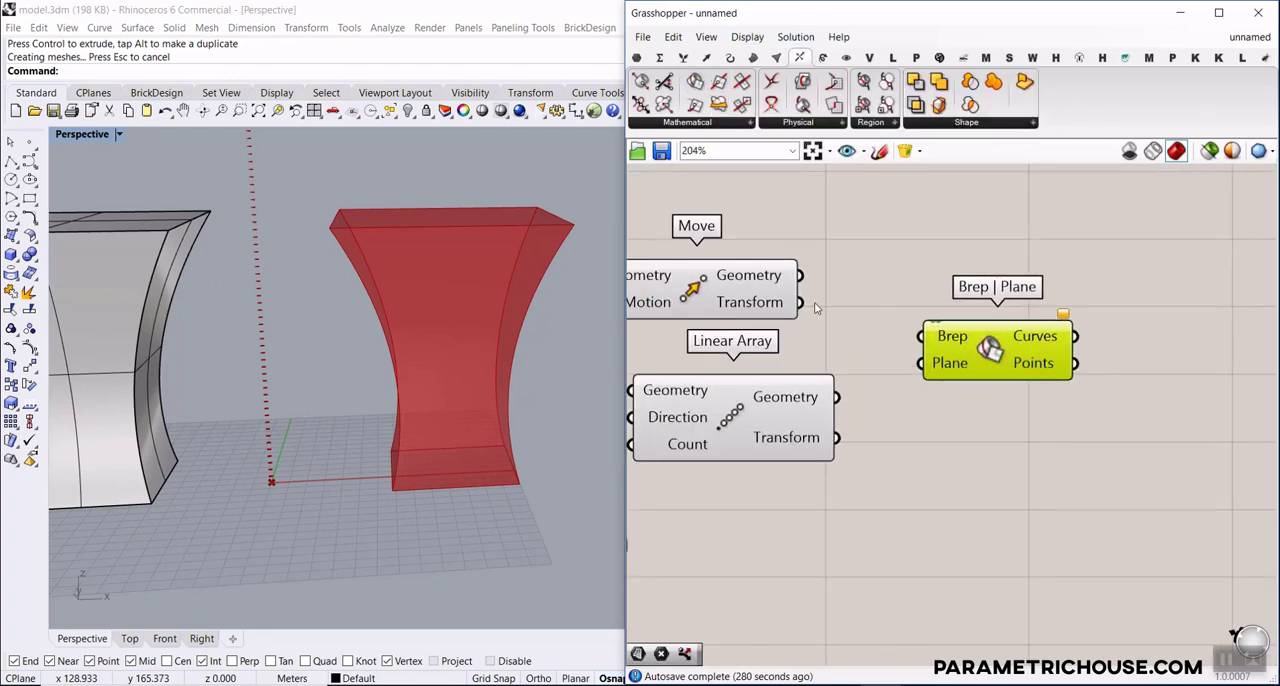
left_click_drag(800, 275, 921, 336)
left_click_drag(837, 397, 921, 364)
left_click(914, 447)
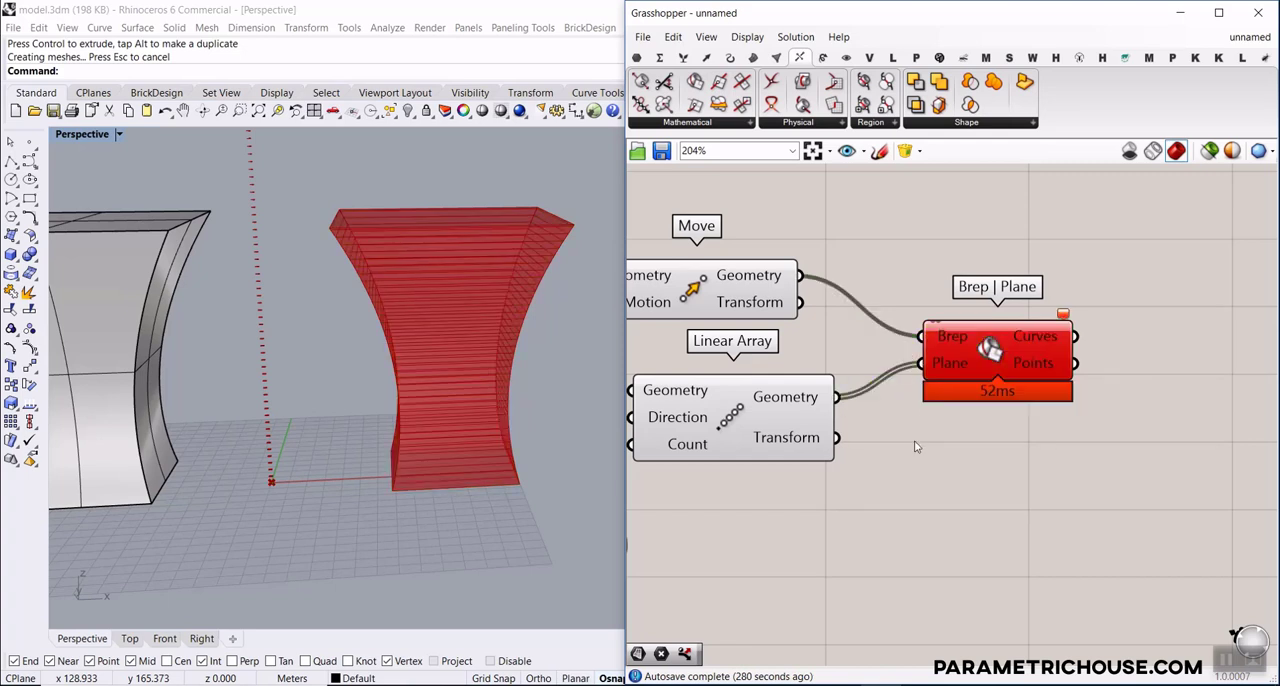
Set the Unit Z factor slider to 4.8 and the Linear Array's count slider to 14
right_click_drag(646, 465, 1023, 406)
right_click_drag(696, 471, 732, 438)
left_click_drag(752, 430, 793, 430)
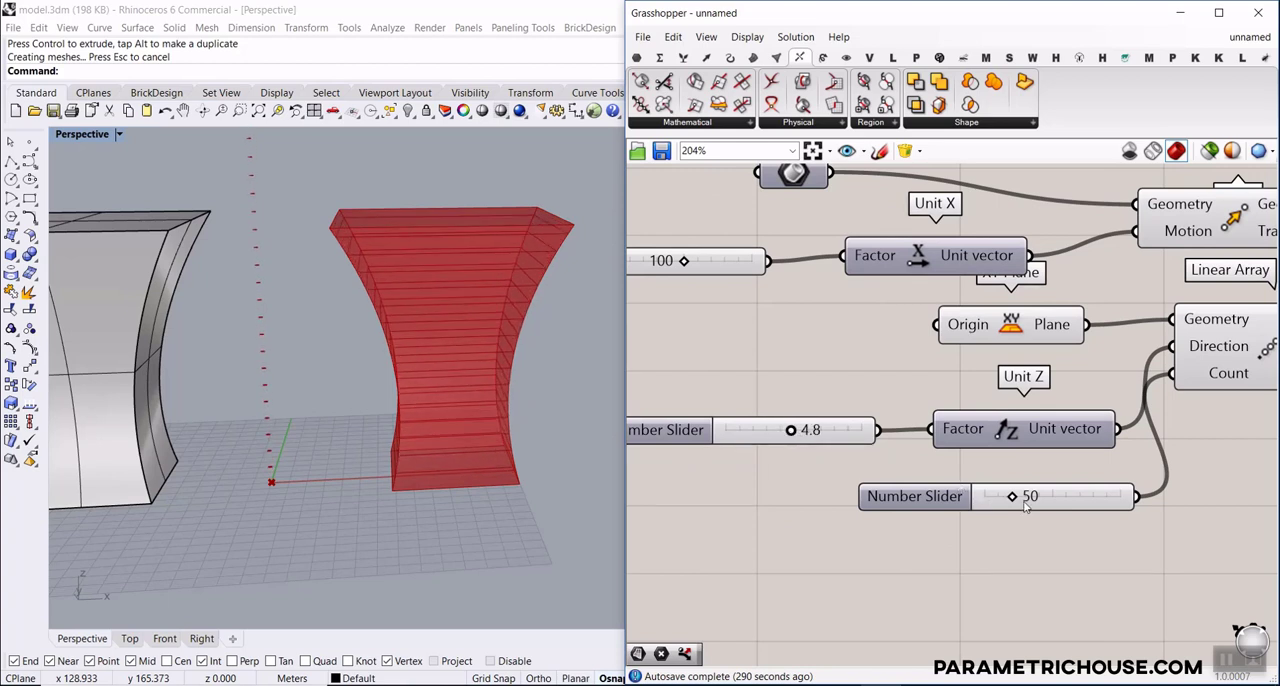
scroll(563, 240, "up", 4)
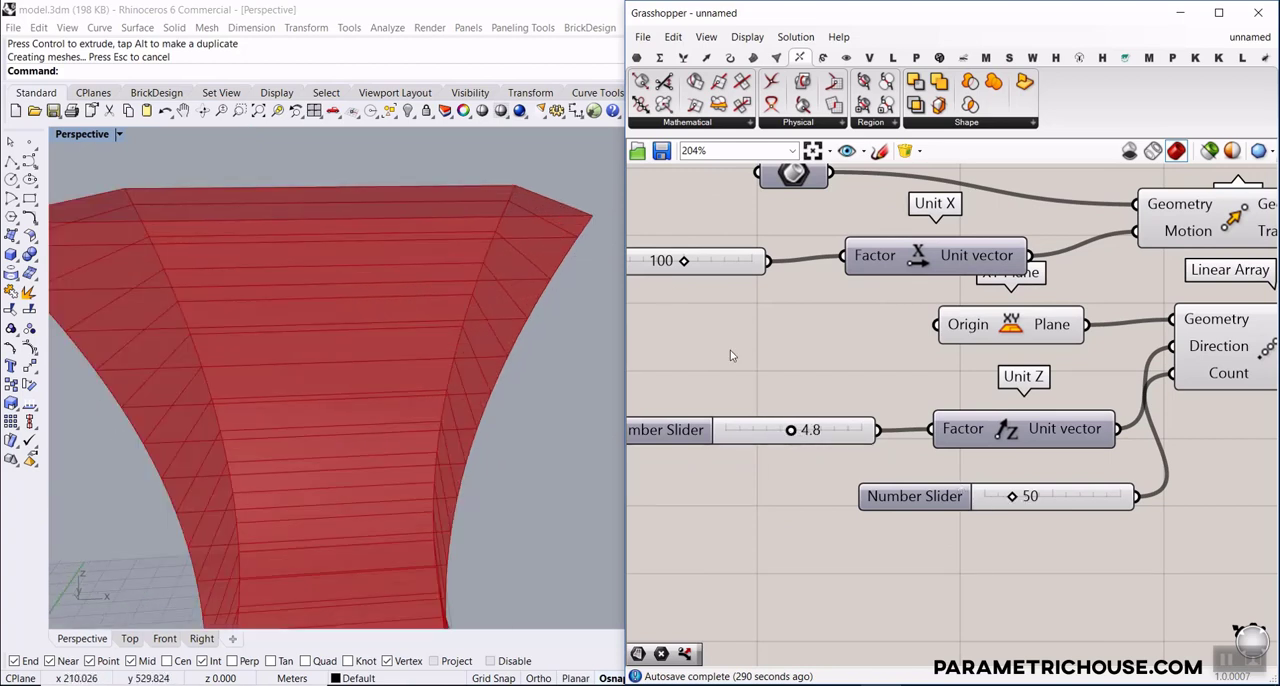
left_click_drag(1010, 495, 990, 503)
scroll(393, 390, "down", 5)
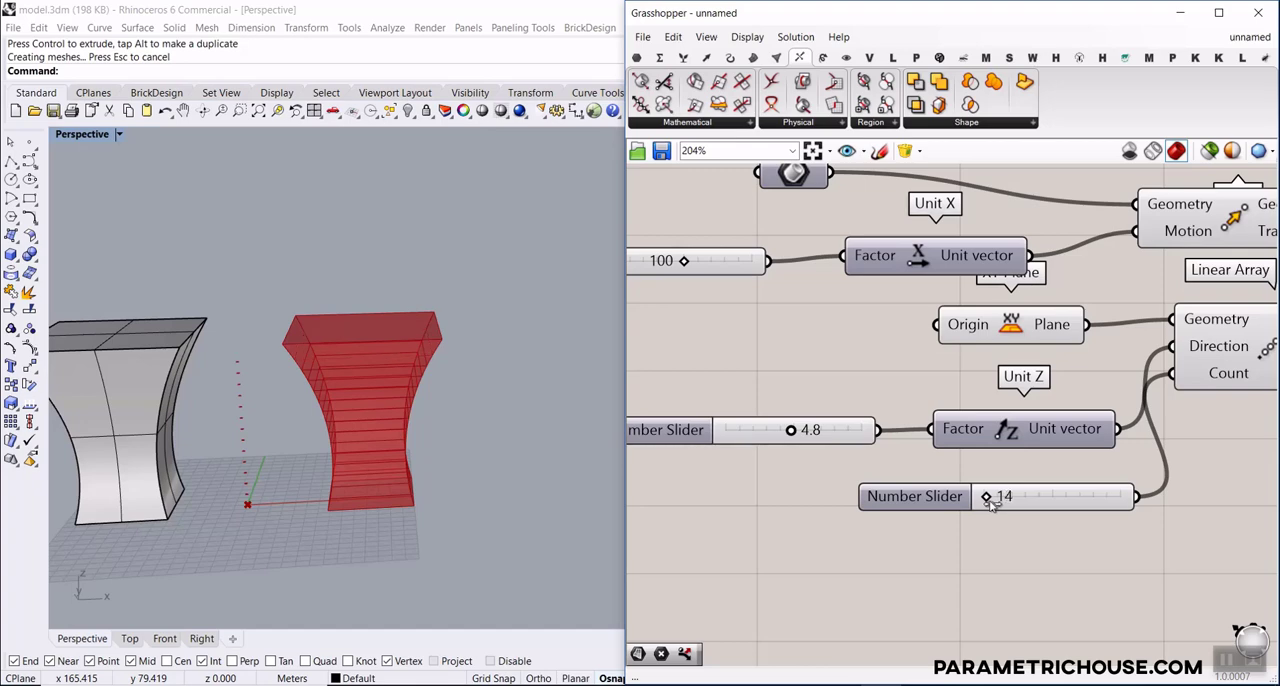
Raise the Linear Array's count slider to 23
scroll(347, 398, "up", 5)
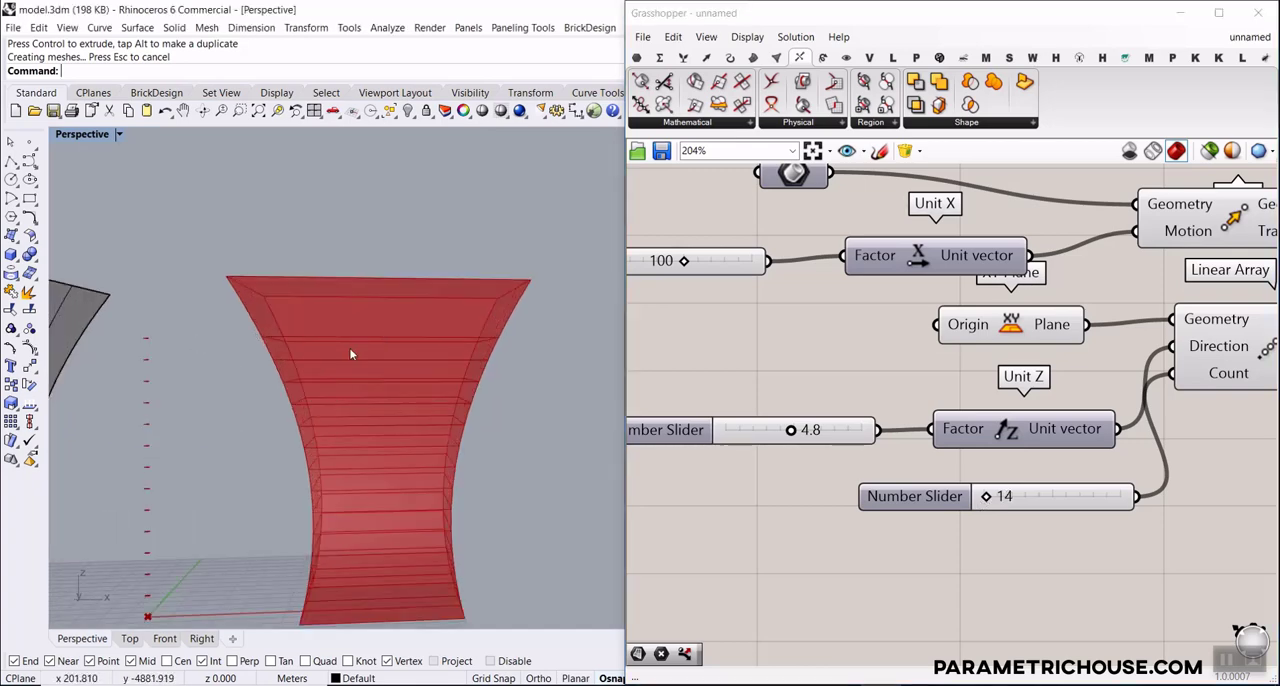
scroll(724, 421, "down", 5)
scroll(871, 437, "up", 6)
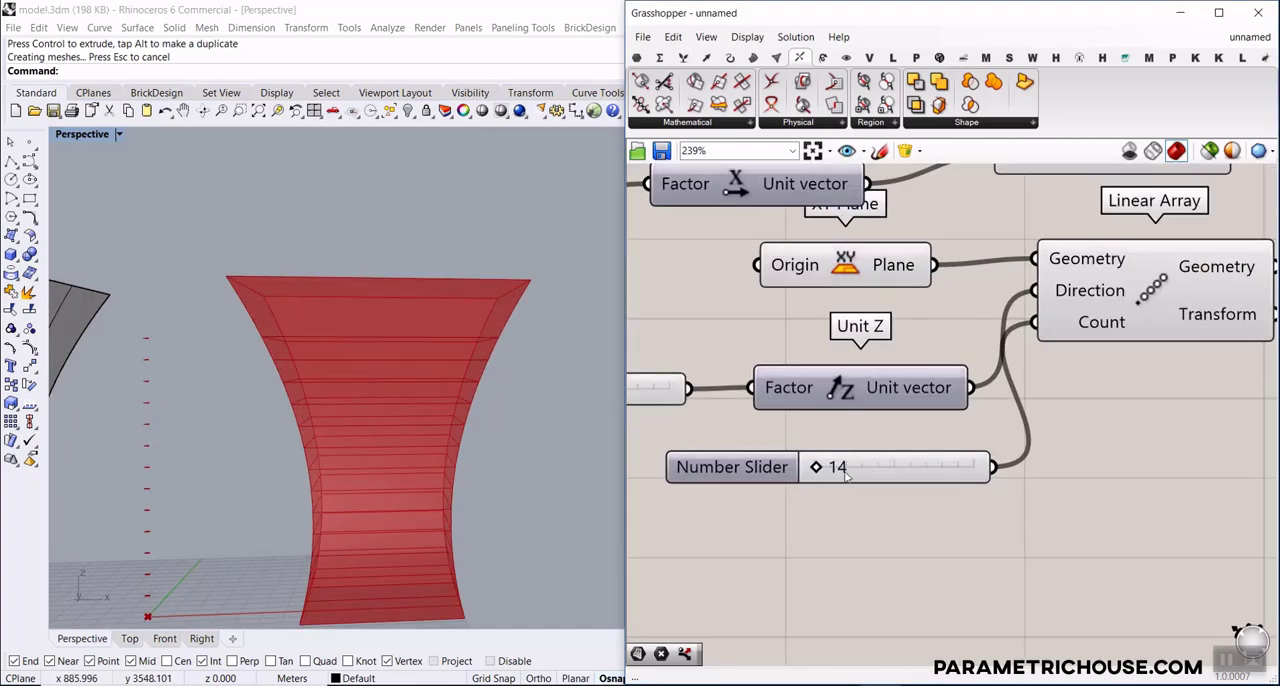
left_click_drag(820, 472, 826, 474)
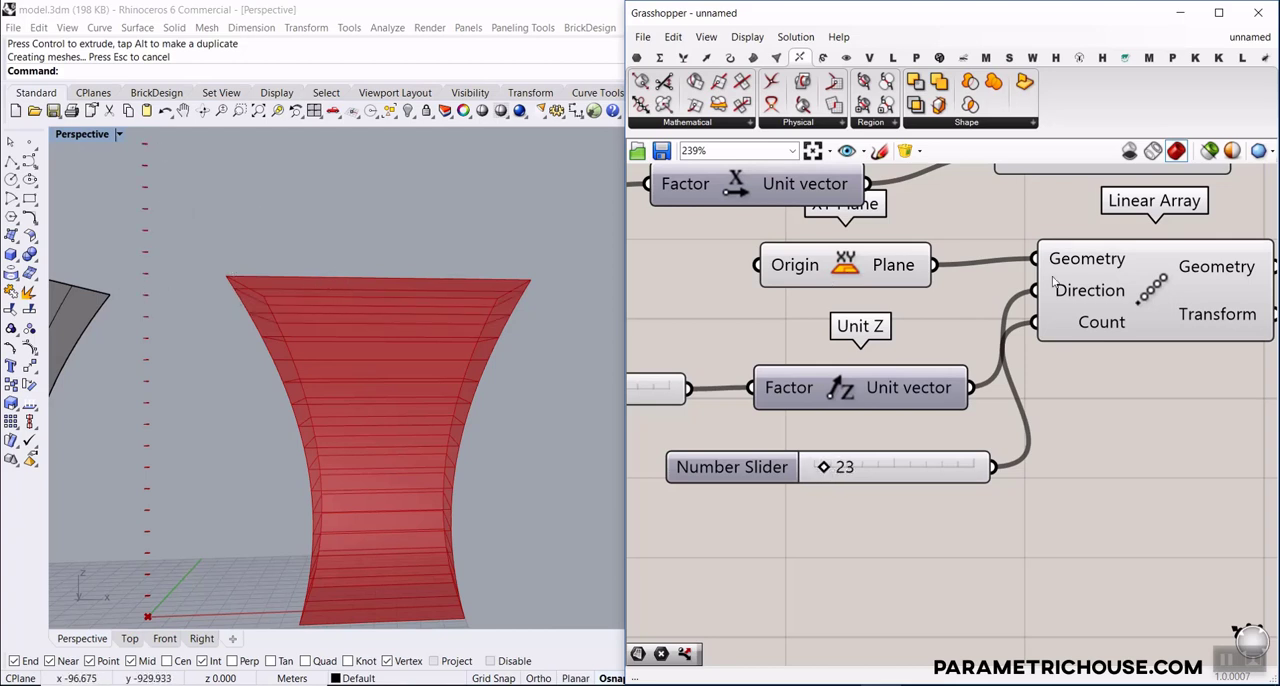
Check the warning on the Brep | Plane component and flatten its Curves output
scroll(1053, 281, "down", 6)
scroll(1093, 258, "up", 5)
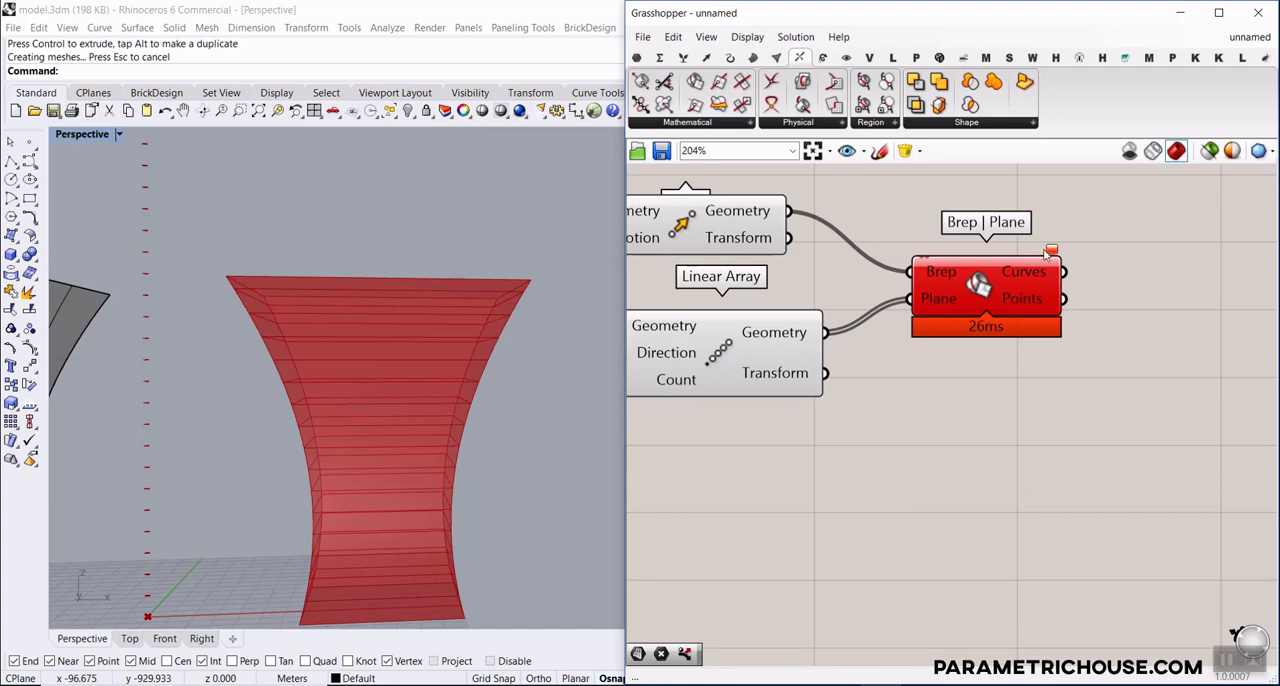
mouse_move(1051, 252)
right_click_drag(1044, 271, 912, 234)
mouse_move(912, 234)
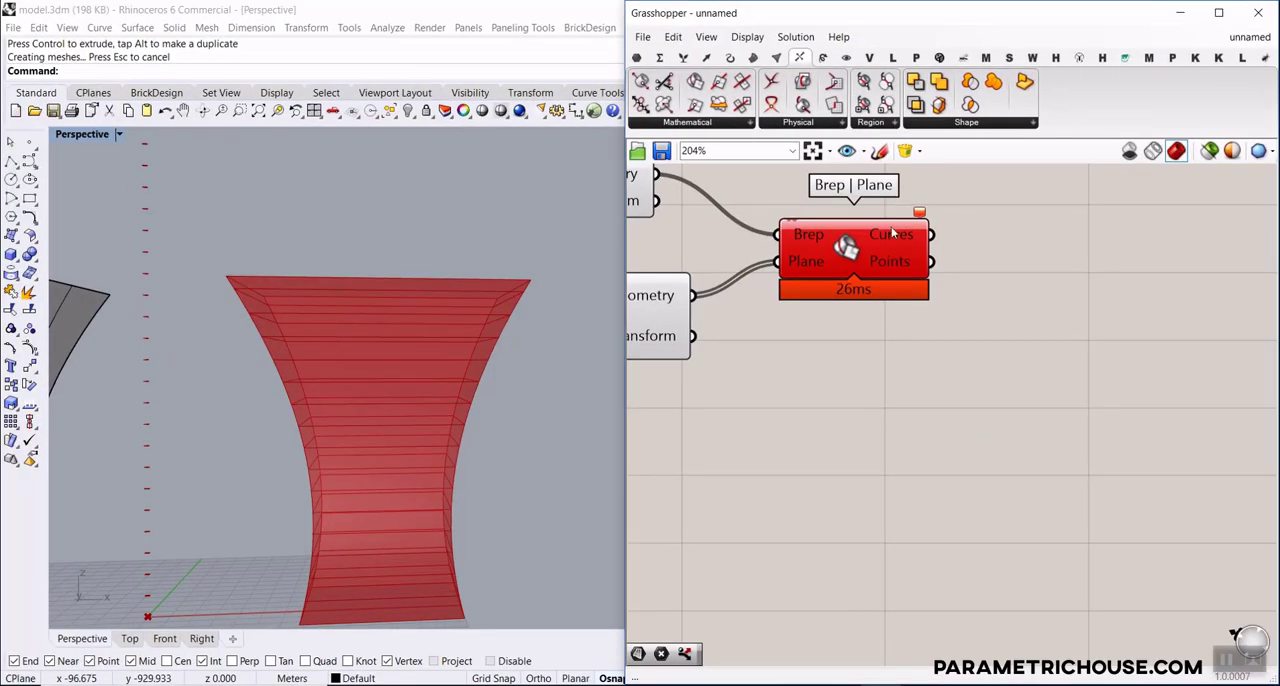
right_click(893, 232)
left_click(940, 289)
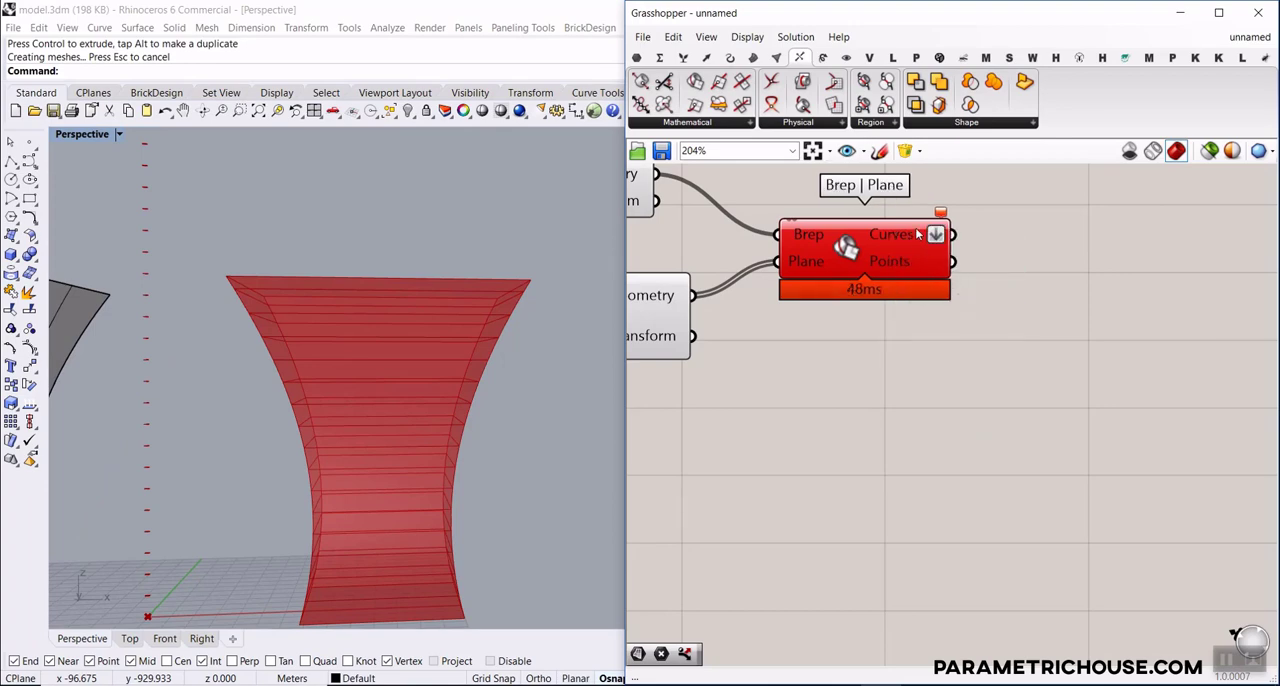
Lower the Linear Array's count slider to 14
mouse_move(918, 234)
right_click_drag(830, 344, 1030, 312)
scroll(1024, 316, "down", 4)
right_click_drag(748, 382, 816, 366)
scroll(816, 366, "up", 4)
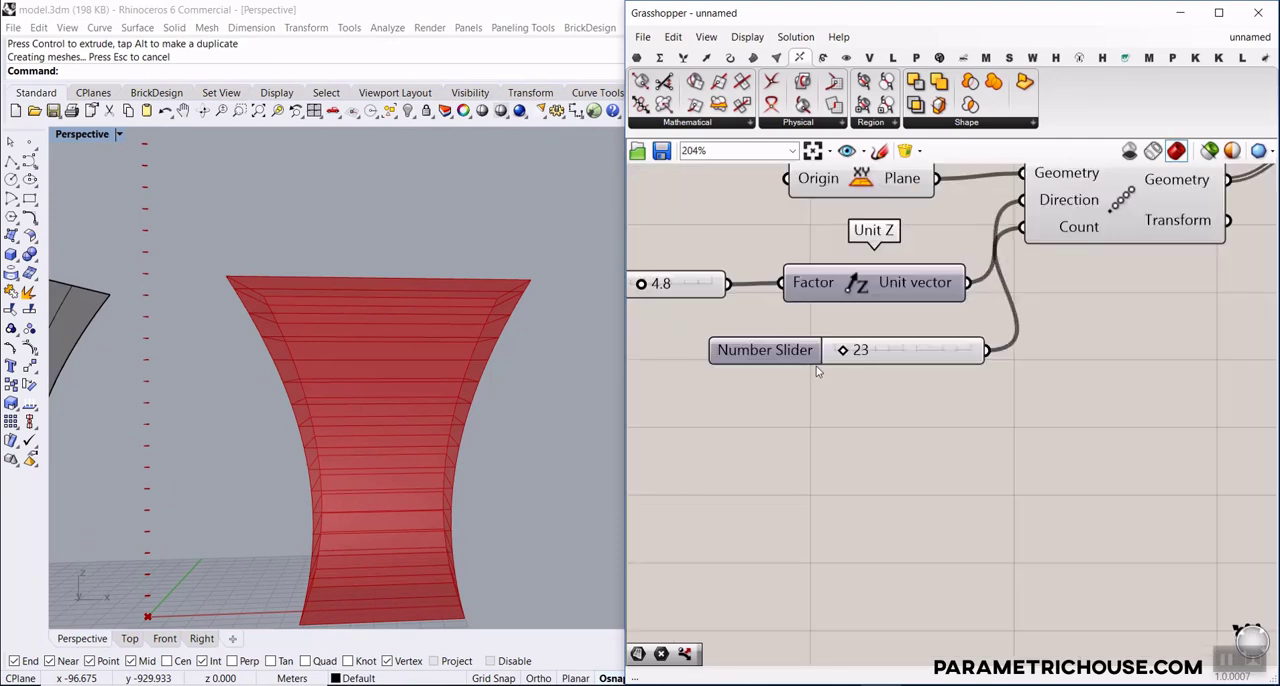
left_click_drag(846, 357, 834, 357)
scroll(500, 349, "down", 3)
scroll(1020, 318, "down", 4)
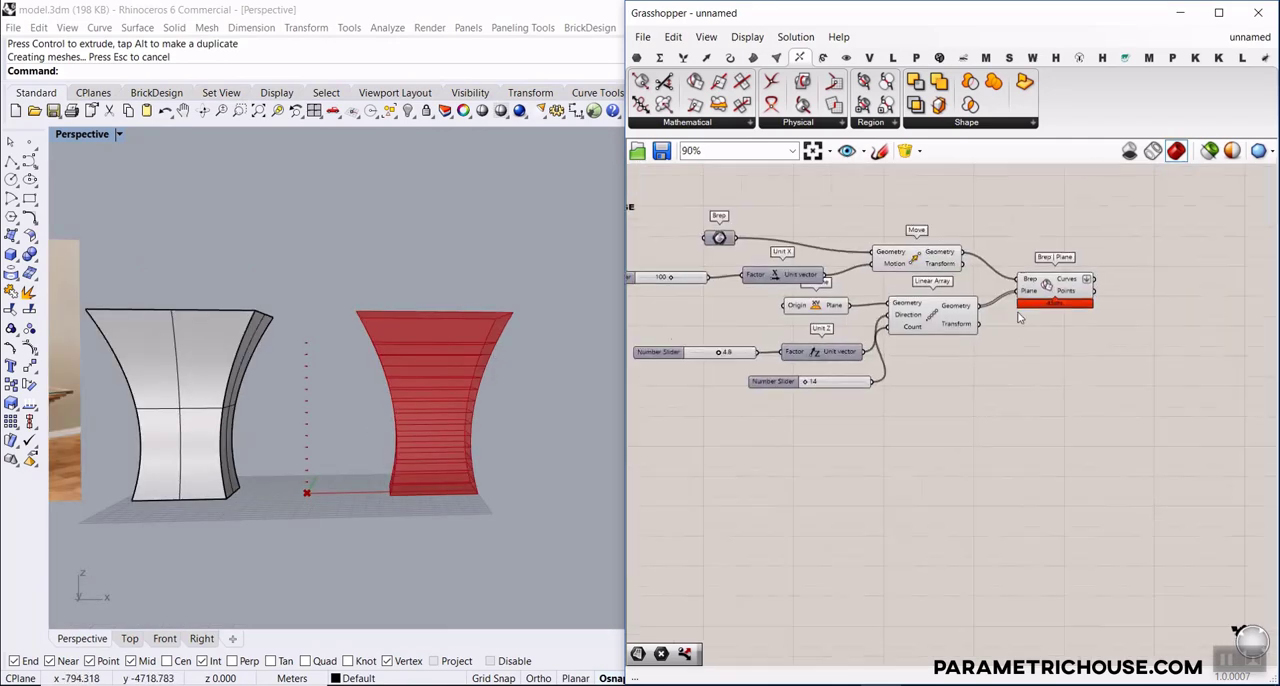
Turn off the Move component's preview to leave the section curves unobstructed in the viewport
scroll(1122, 295, "up", 4)
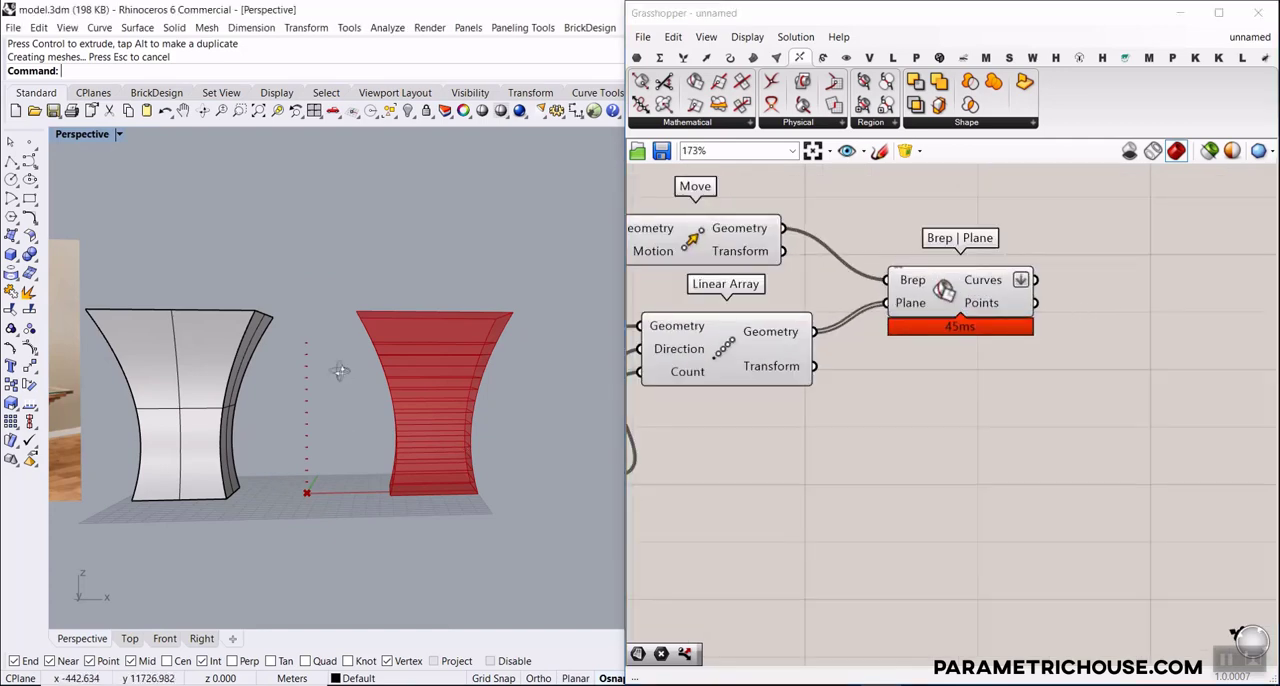
scroll(990, 354, "down", 5)
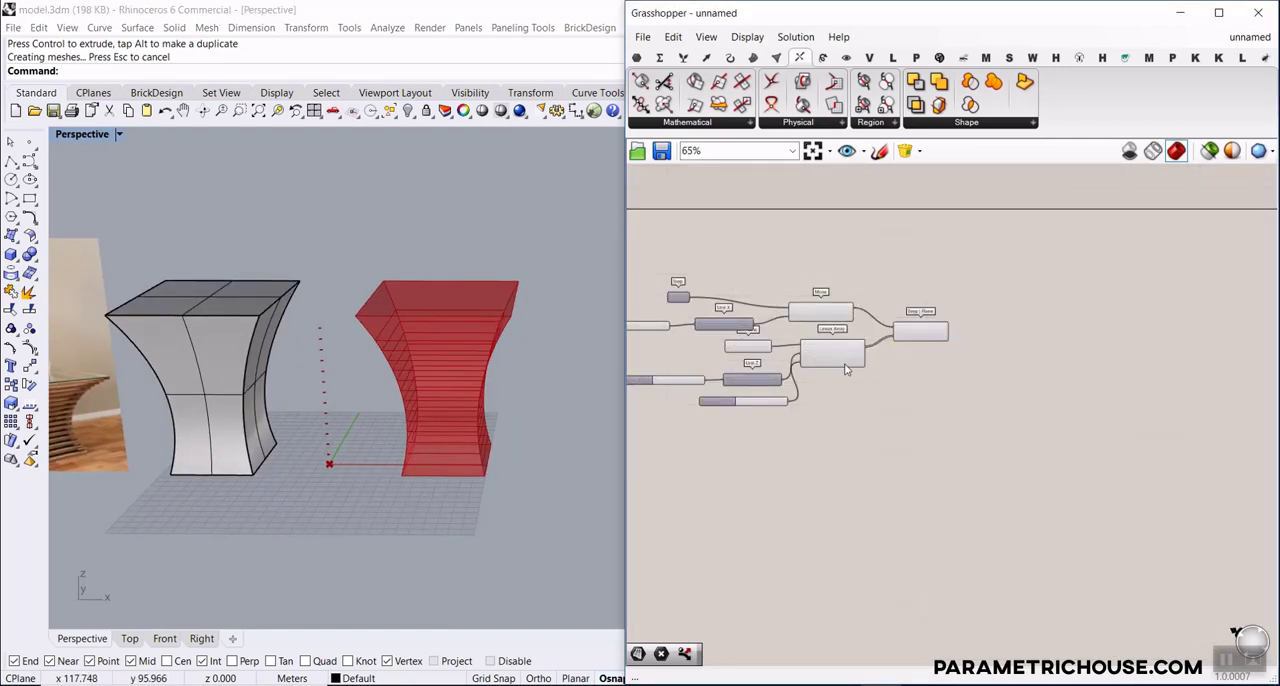
scroll(932, 358, "up", 2)
right_click(814, 290)
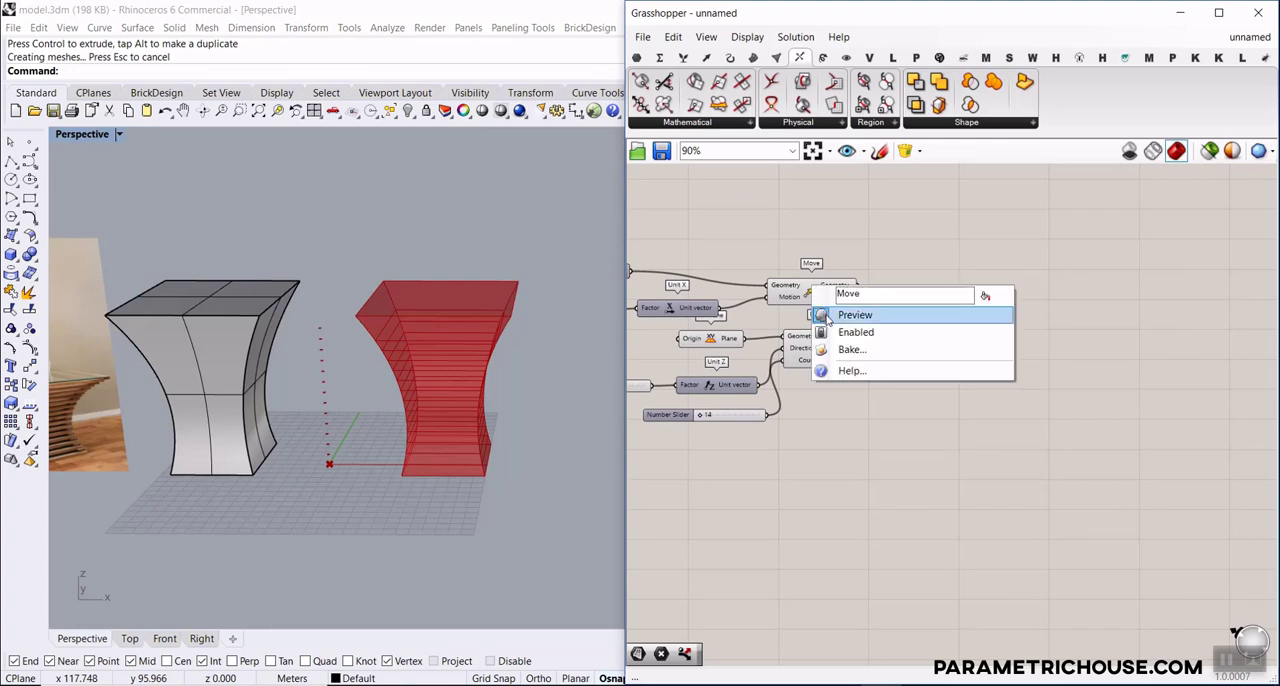
left_click(832, 315)
right_click_drag(420, 406, 417, 369)
Add a Dispatch component to the canvas and place it beside the Brep | Plane component
right_click_drag(1000, 377, 953, 380)
scroll(953, 380, "up", 5)
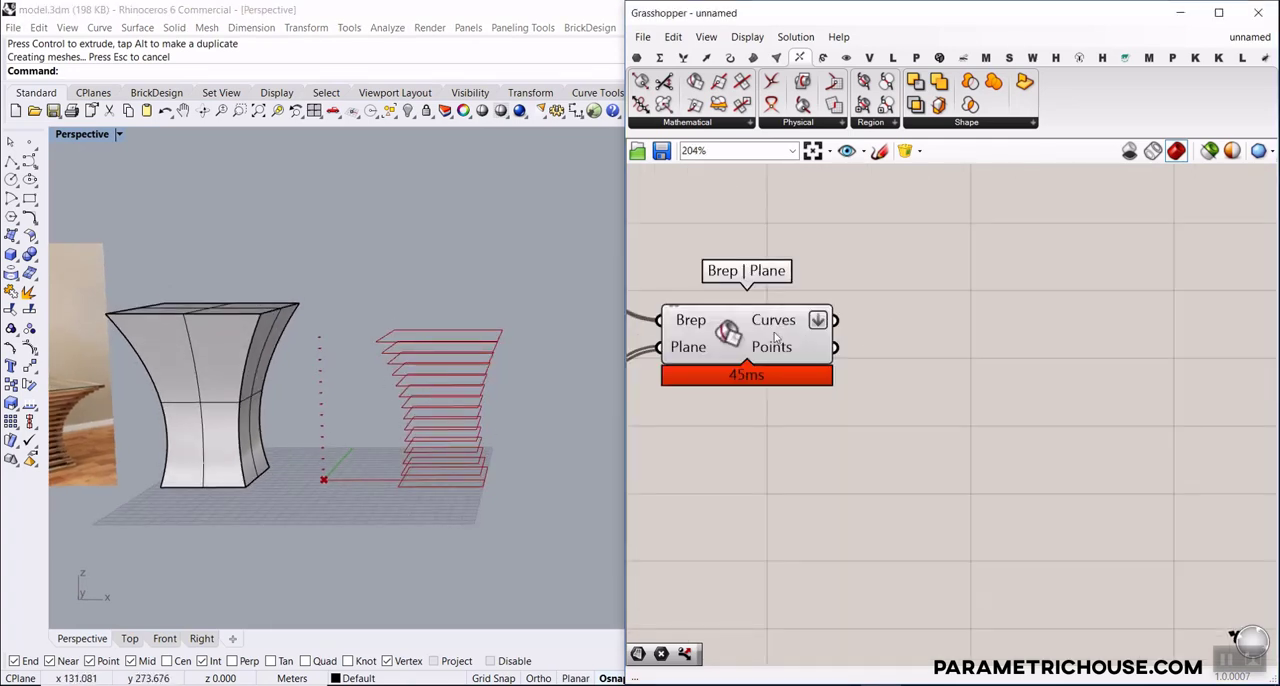
double_click(945, 388)
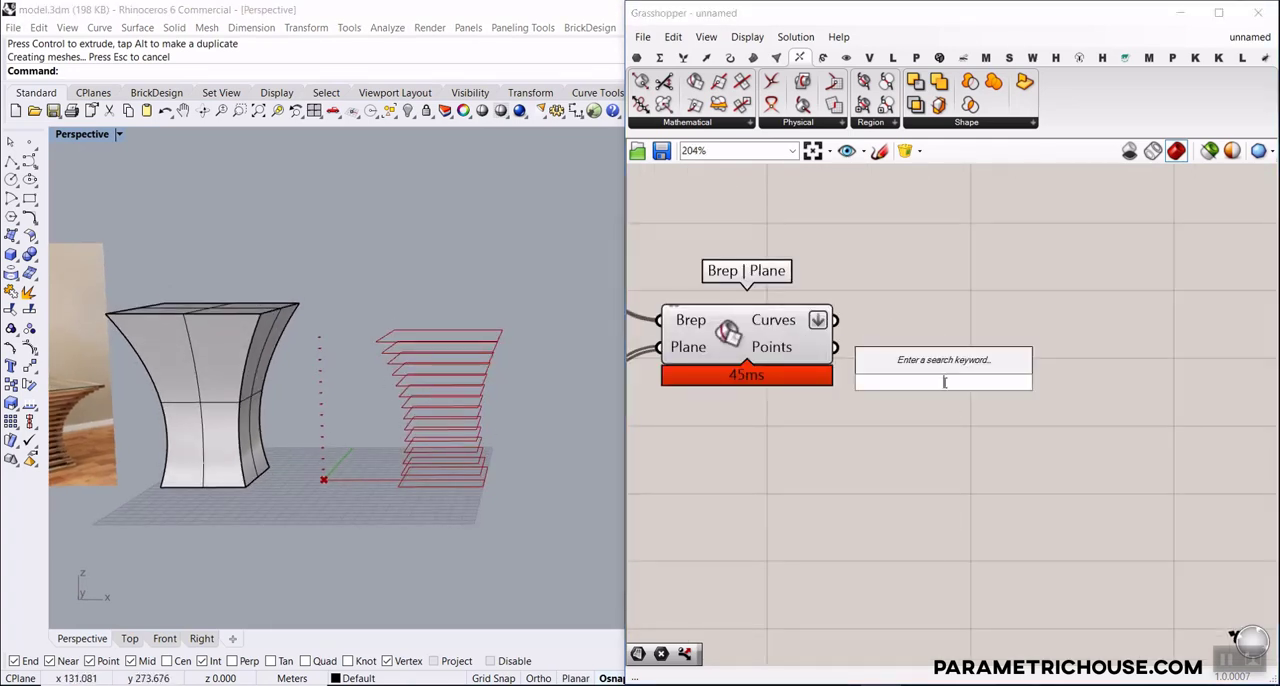
type("dispatch")
left_click(935, 366)
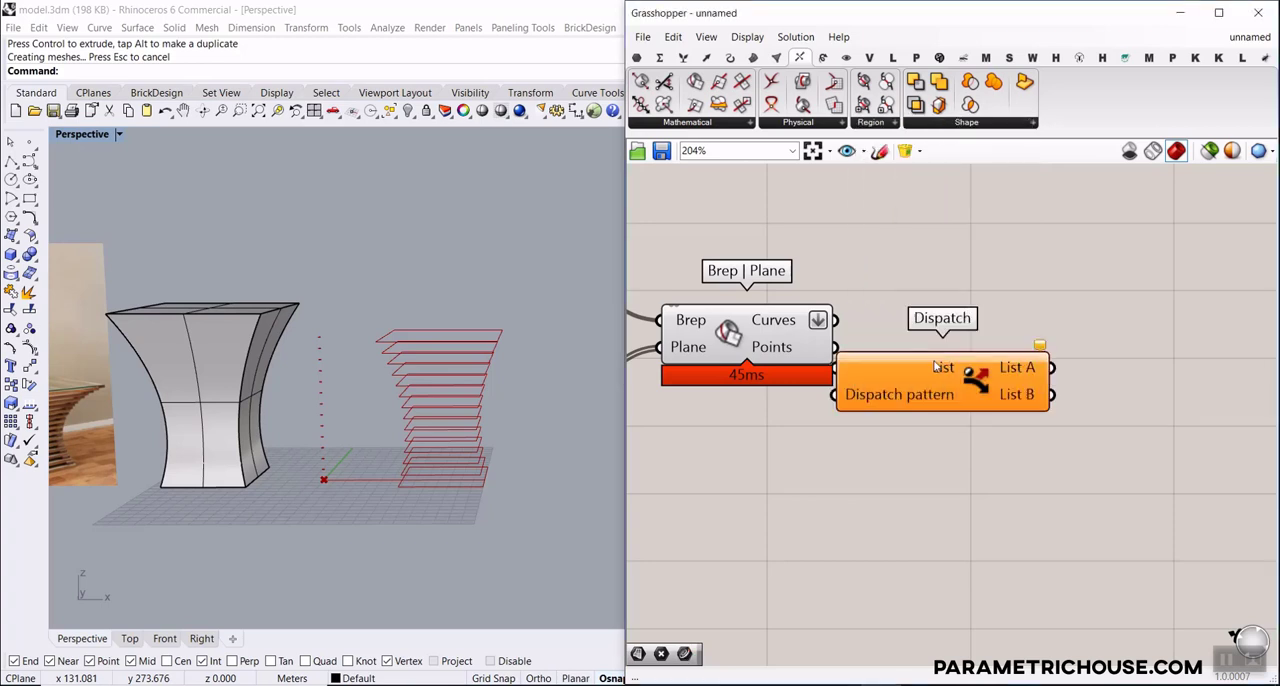
left_click_drag(1208, 115, 1240, 40)
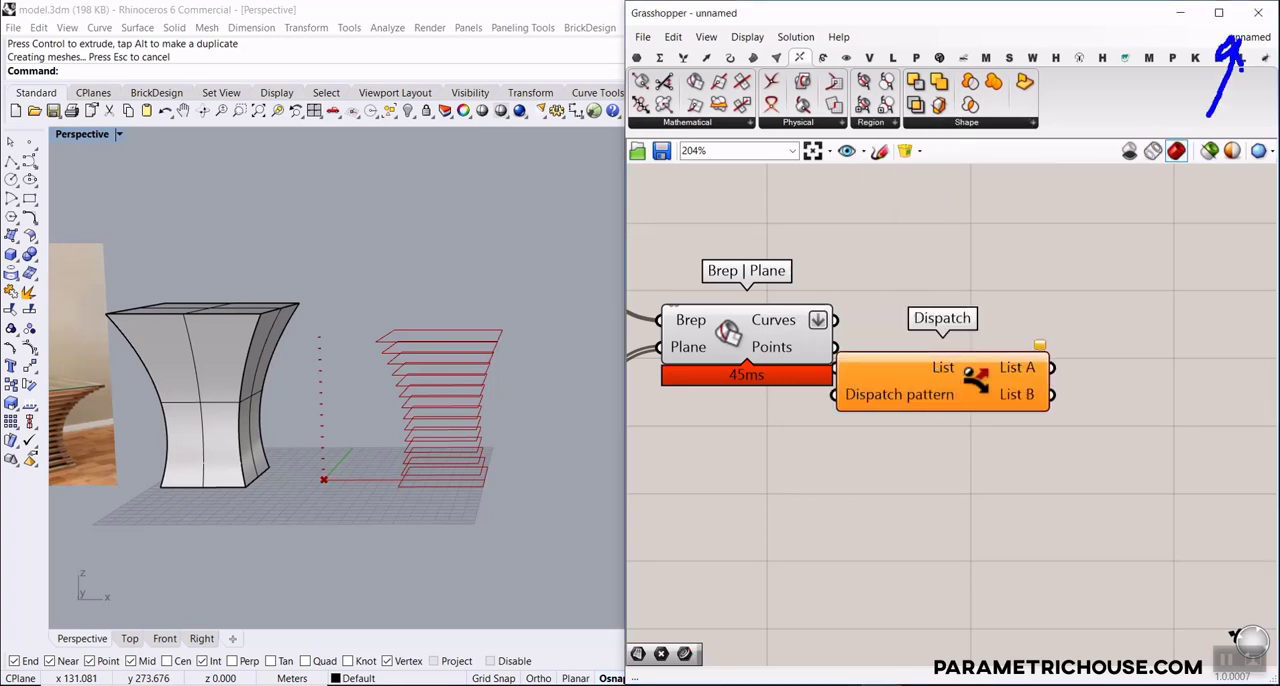
key("Escape")
left_click_drag(952, 387, 1037, 368)
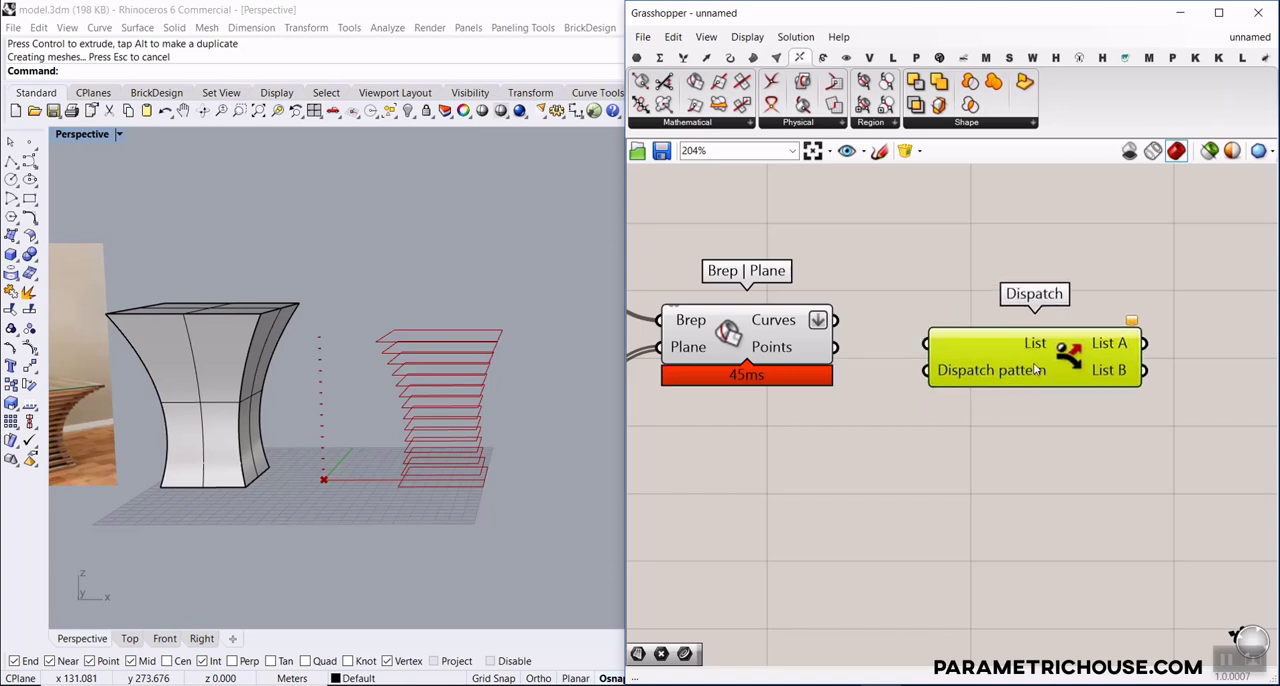
left_click(903, 432)
Connect the flattened Curves output of Brep | Plane to the Dispatch component's List input
scroll(912, 395, "up", 1)
scroll(773, 328, "up", 2)
left_click_drag(771, 323, 914, 358)
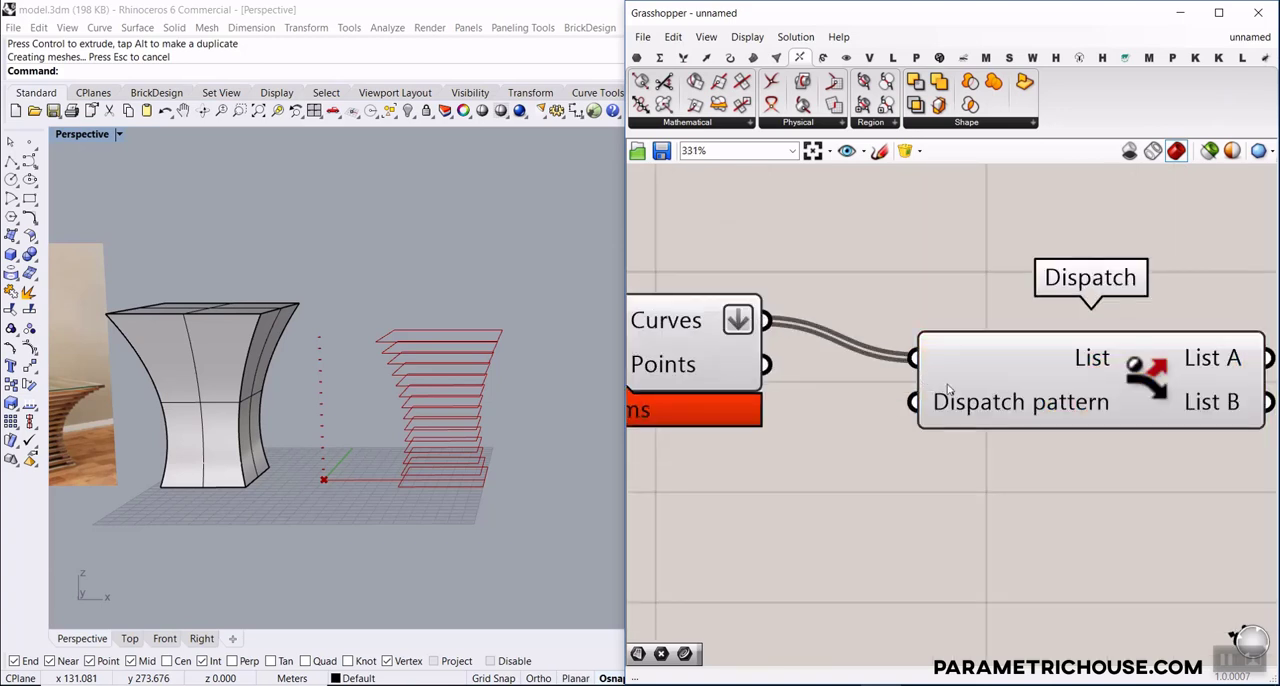
right_click_drag(960, 376, 770, 366)
scroll(770, 366, "down", 4)
left_click_drag(807, 376, 836, 362)
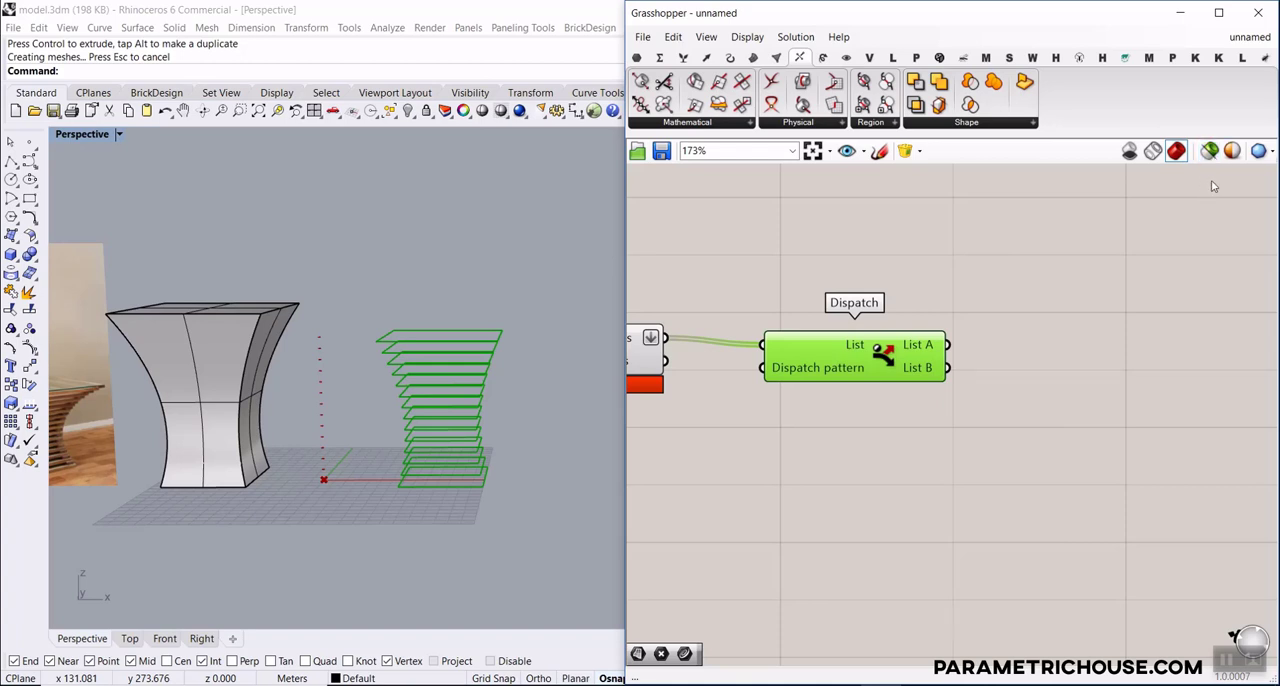
left_click_drag(1210, 120, 1248, 80)
left_click(1032, 236)
scroll(833, 410, "up", 3)
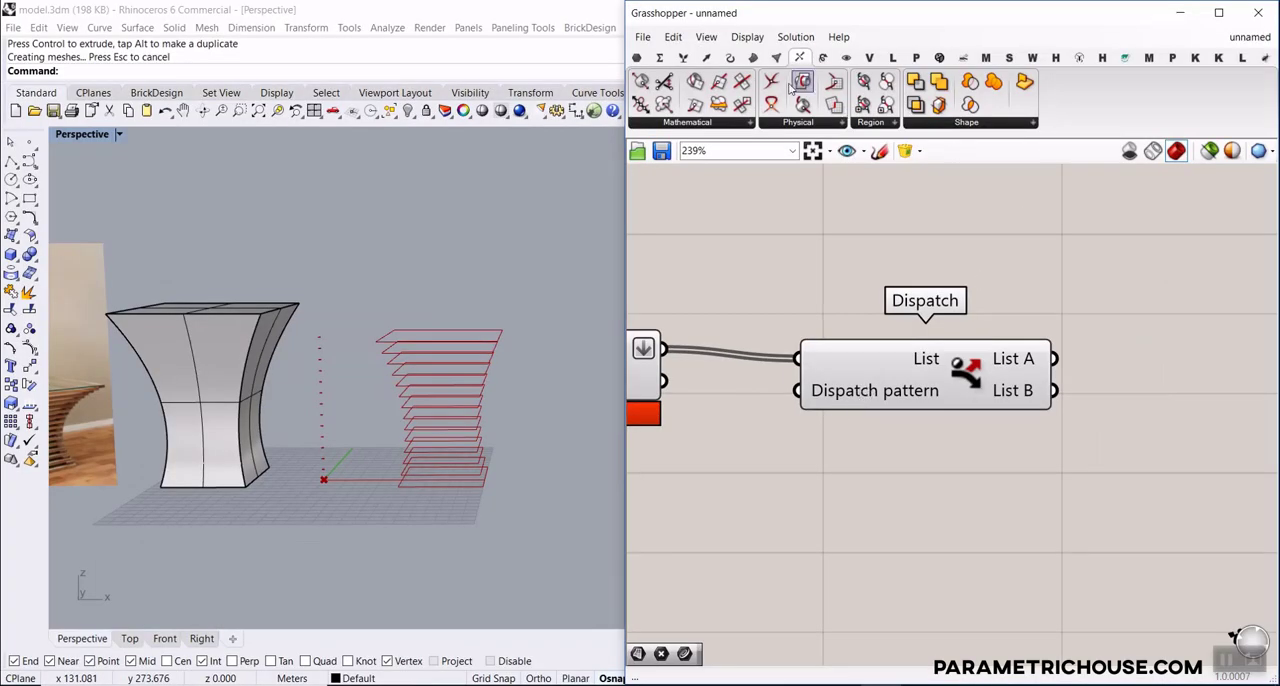
Add two Curve parameters beside Dispatch, connecting one to its List A output and the other to its List B output
left_click(635, 59)
left_click_drag(696, 82, 1142, 320)
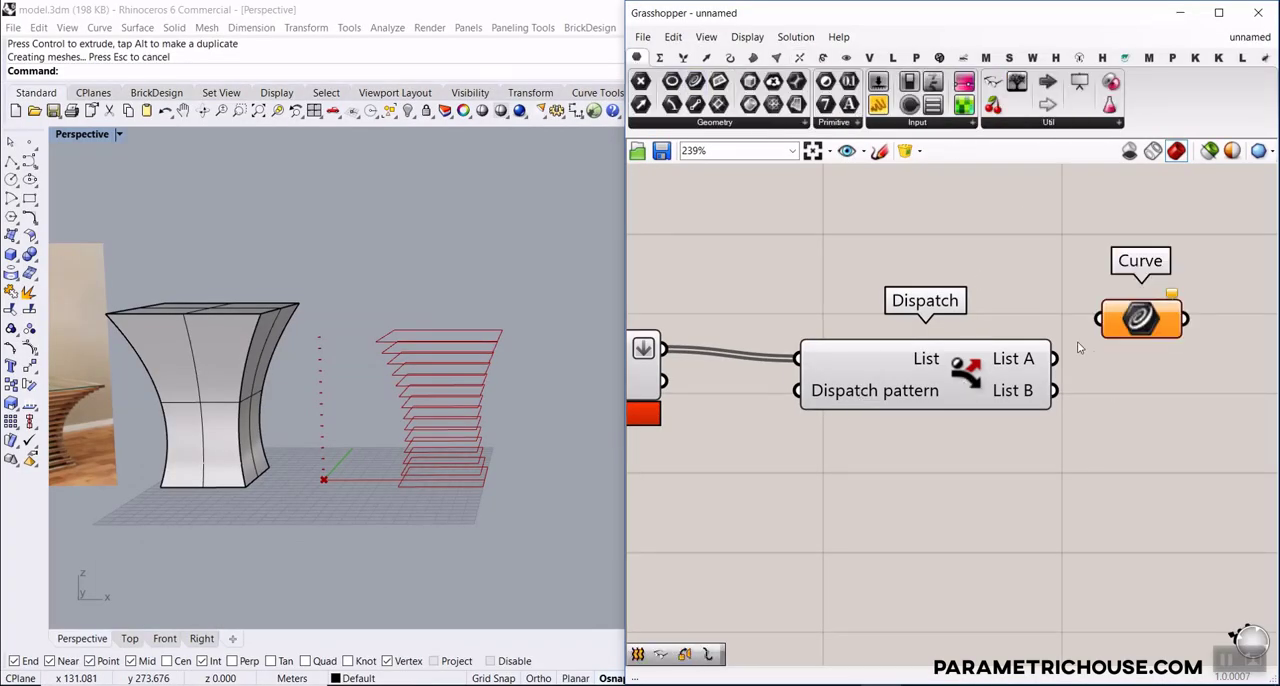
left_click_drag(1054, 358, 1176, 272)
left_click_drag(1141, 320, 1182, 415)
left_click_drag(1054, 390, 1142, 411)
left_click_drag(1178, 416, 1195, 456)
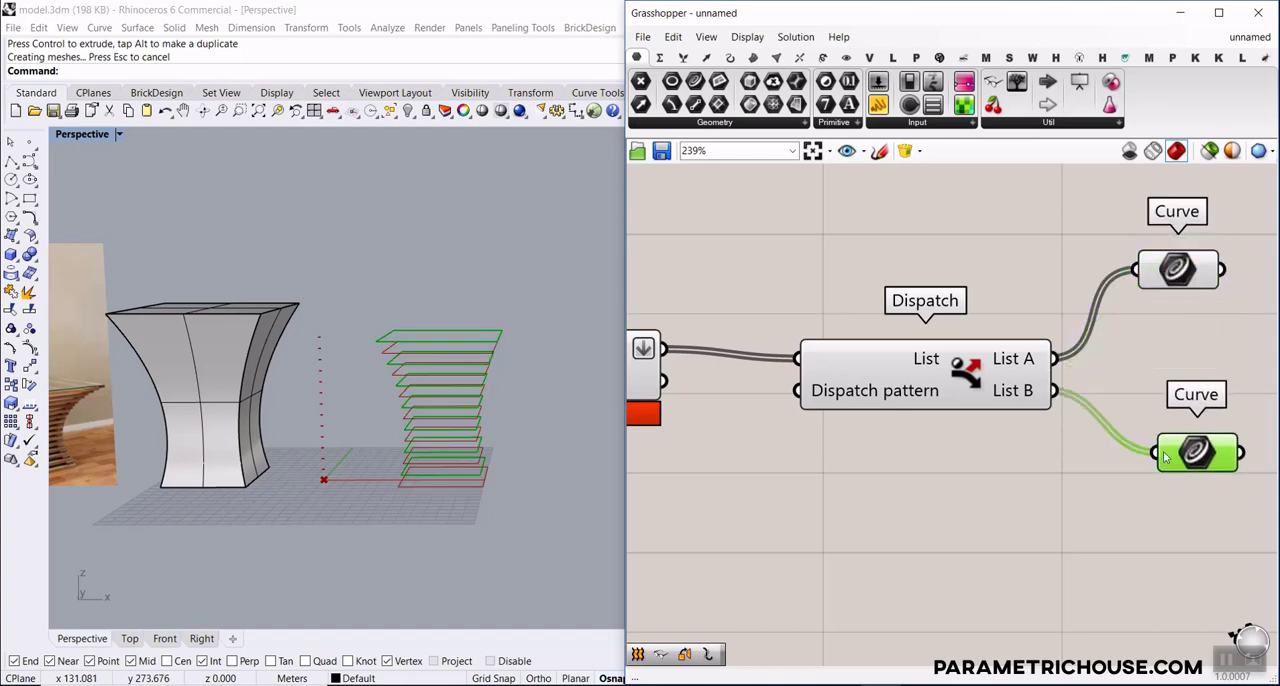
Turn off the preview of the Move, Linear Array, Brep | Plane and Dispatch components together
scroll(1056, 350, "down", 5)
left_click_drag(1028, 380, 712, 304)
right_click(838, 260)
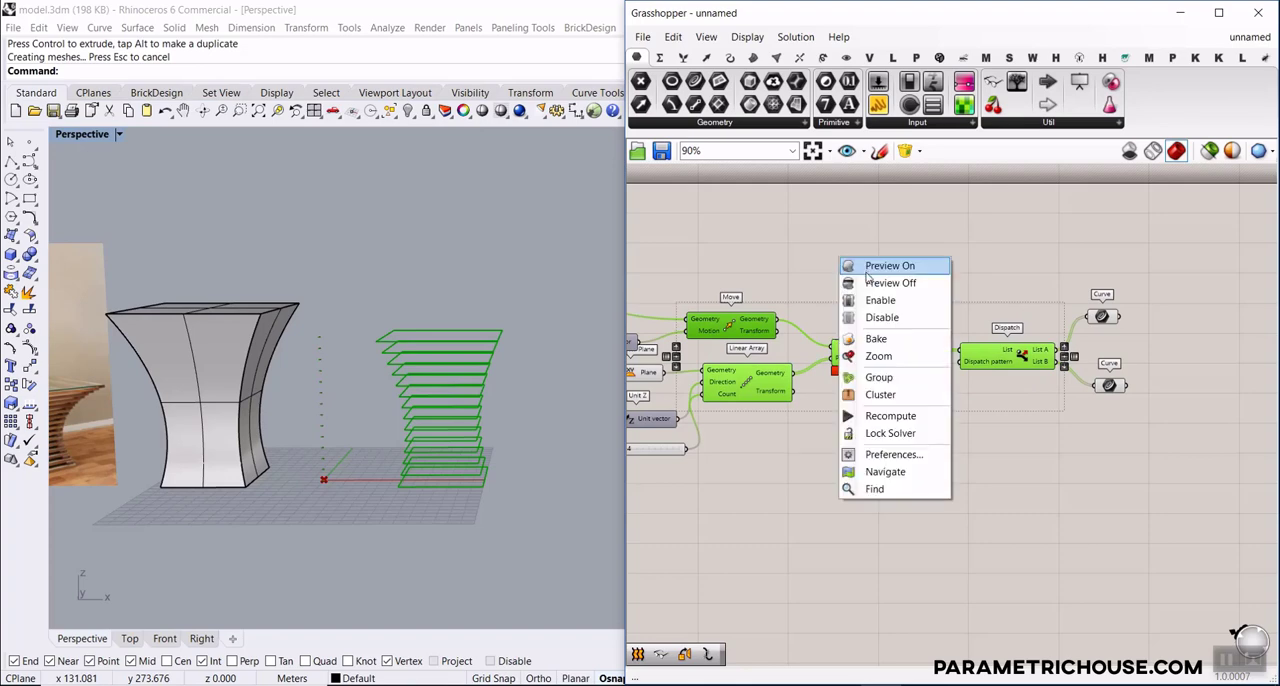
left_click(869, 285)
left_click(1004, 289)
Highlight the List A curves in the Rhino viewport and turn off the preview of the List B Curve parameter
right_click_drag(1011, 289, 878, 279)
left_click(969, 307)
right_click_drag(500, 398, 444, 435)
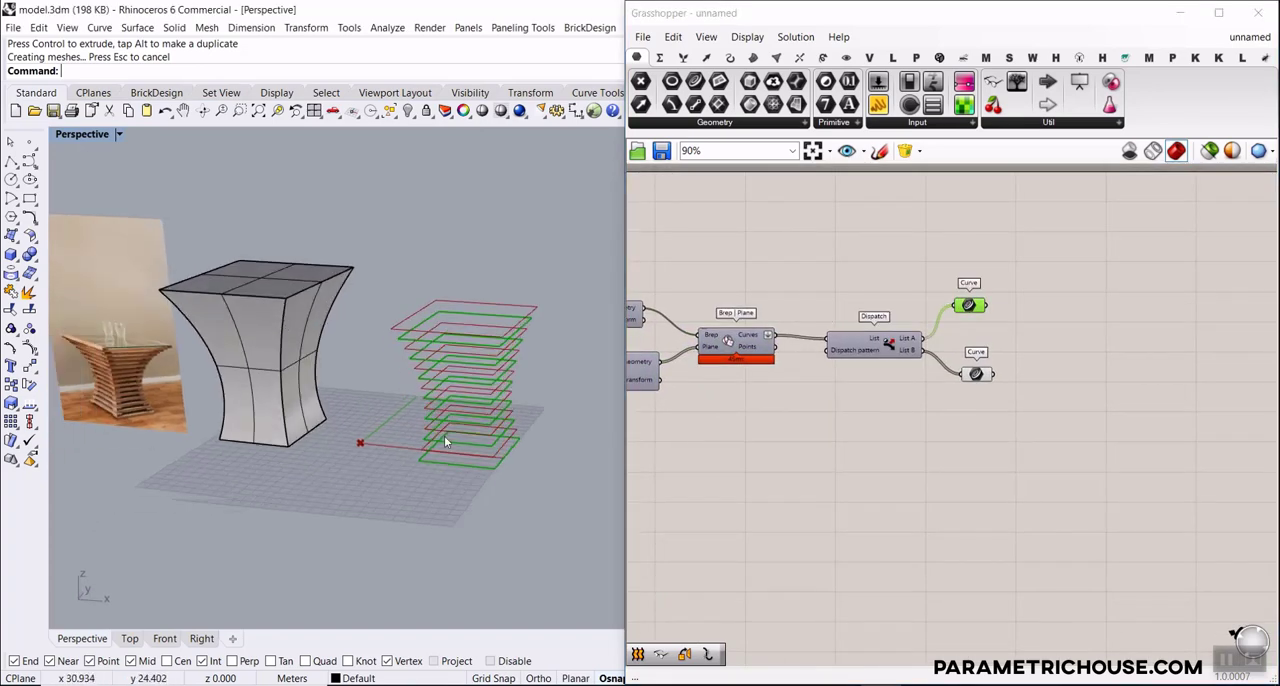
scroll(484, 450, "up", 5)
right_click_drag(495, 508, 463, 514)
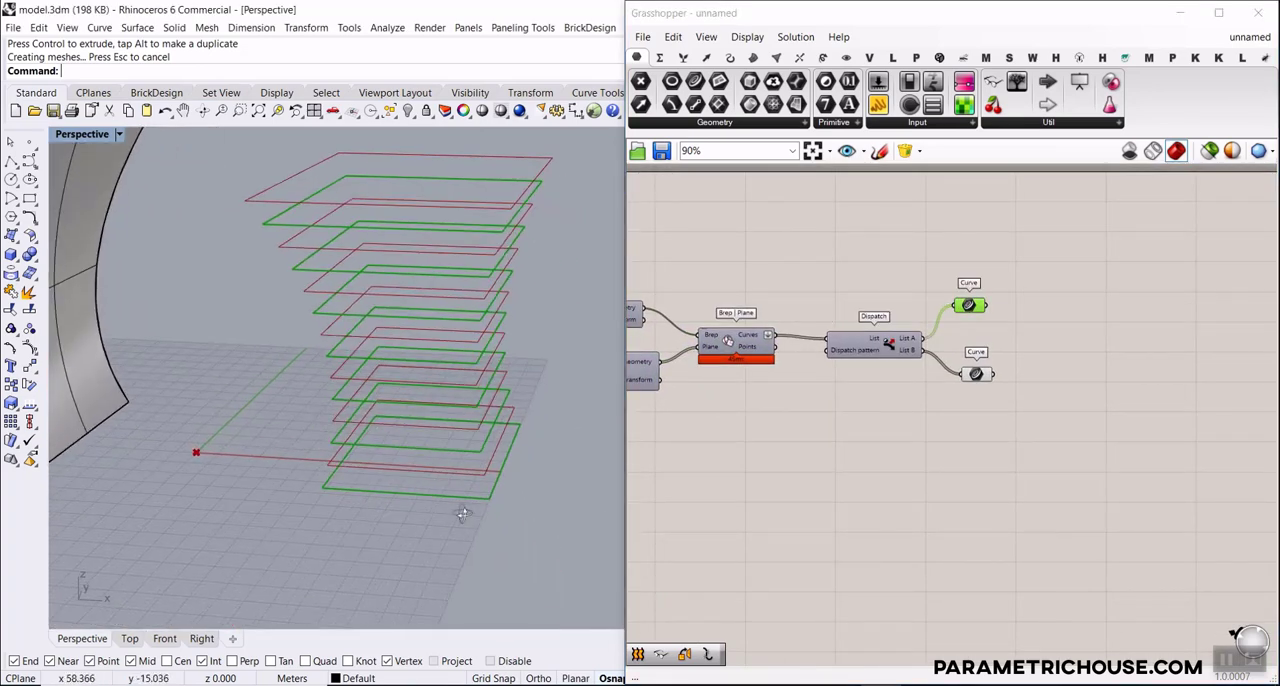
right_click(990, 375)
left_click(1020, 381)
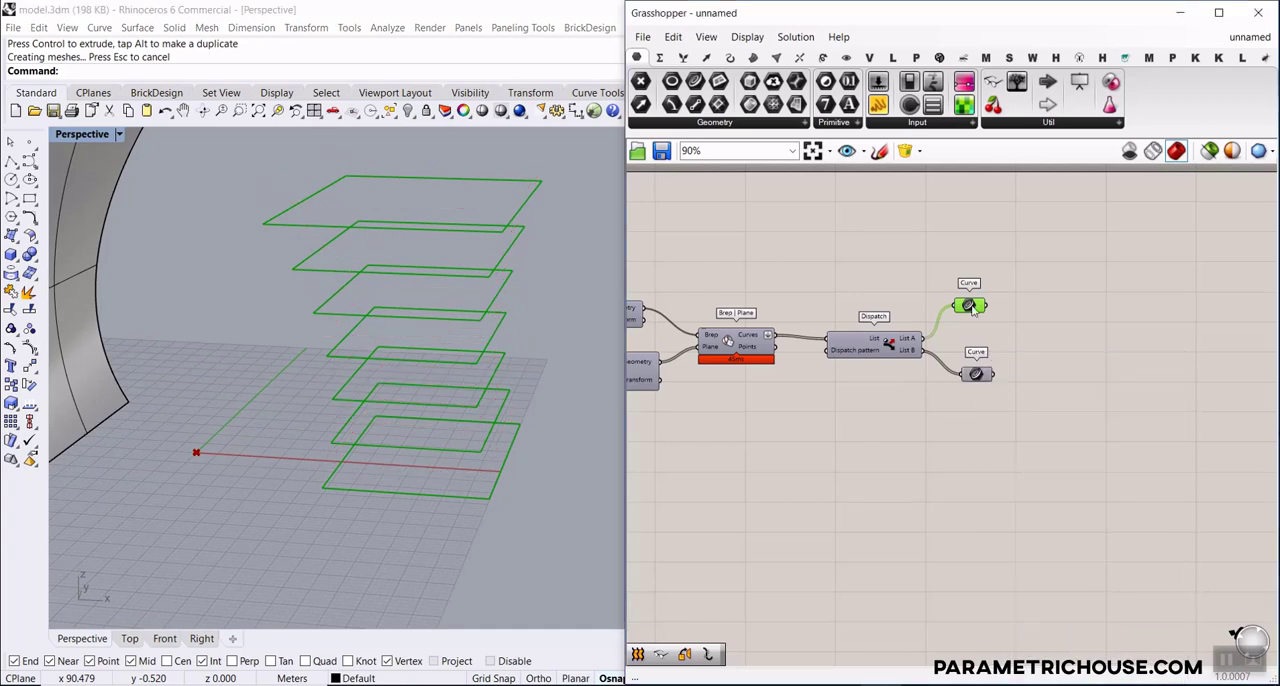
Move the List A Curve parameter farther downstream, clear of the List B Curve parameter
left_click_drag(969, 305, 1086, 307)
scroll(997, 291, "up", 3)
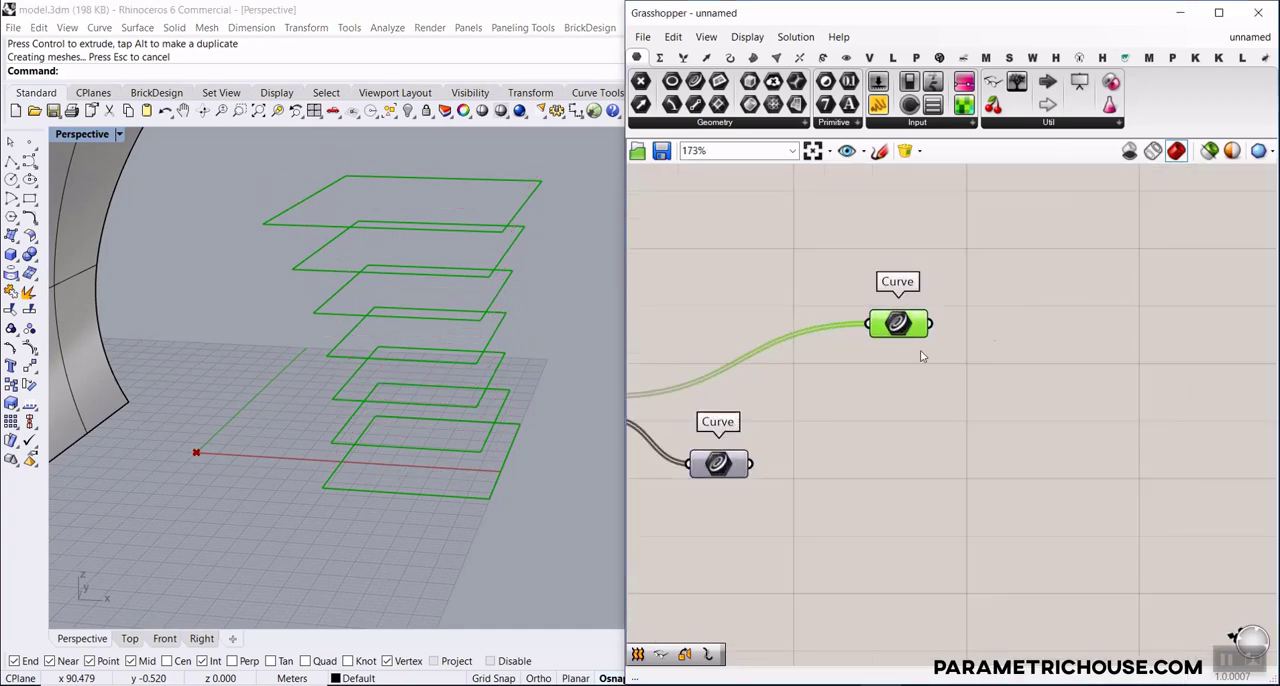
scroll(880, 328, "down", 2)
scroll(584, 350, "down", 5)
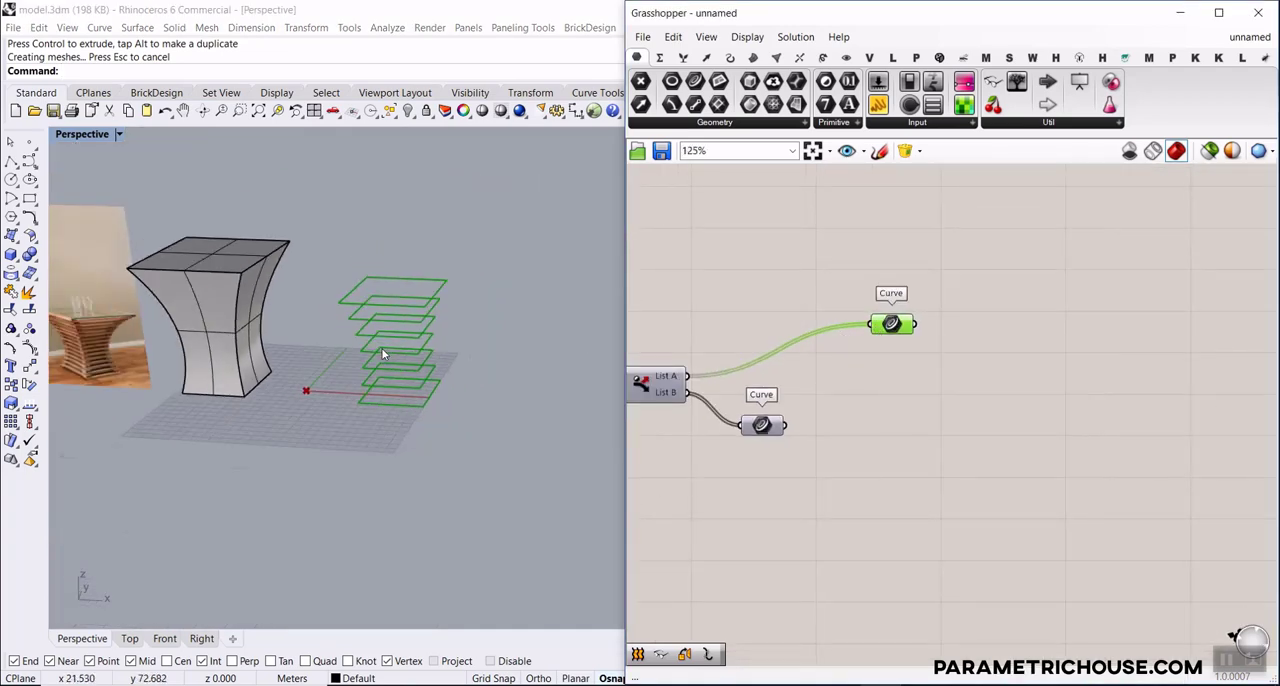
scroll(785, 410, "up", 3)
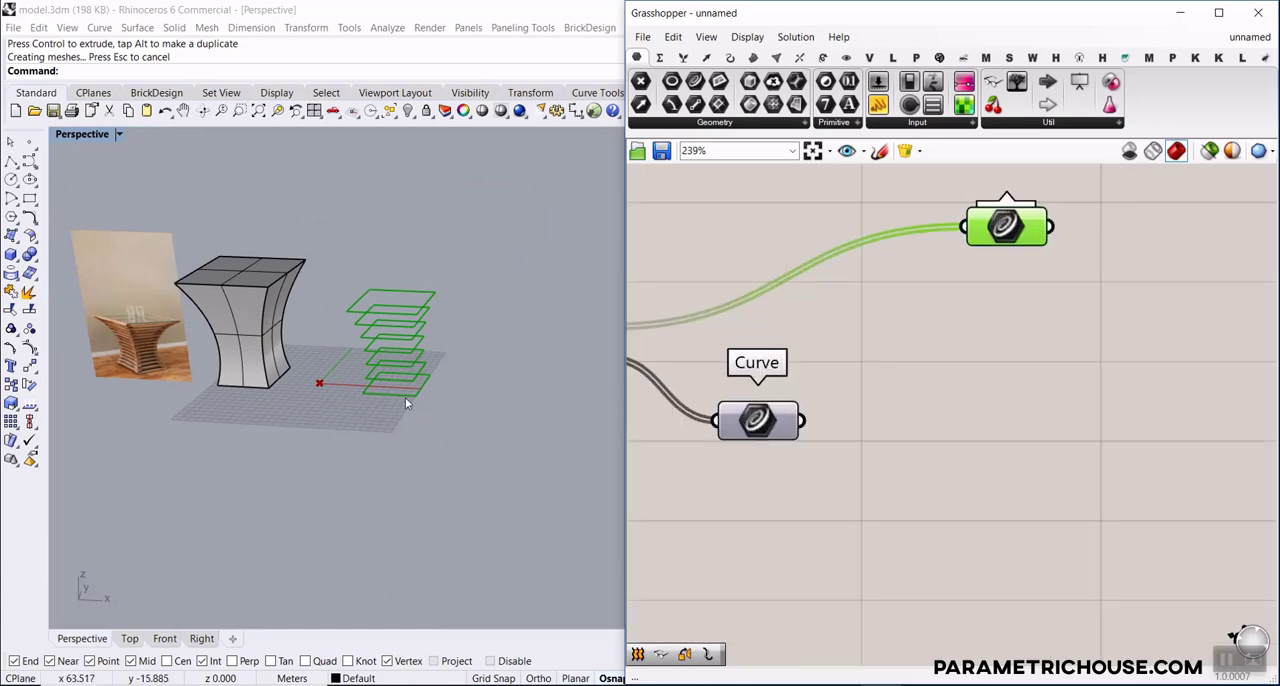
scroll(420, 378, "up", 2)
scroll(420, 378, "up", 2)
right_click_drag(420, 378, 409, 429, "shift")
scroll(409, 429, "up", 4)
right_click_drag(1080, 323, 928, 366)
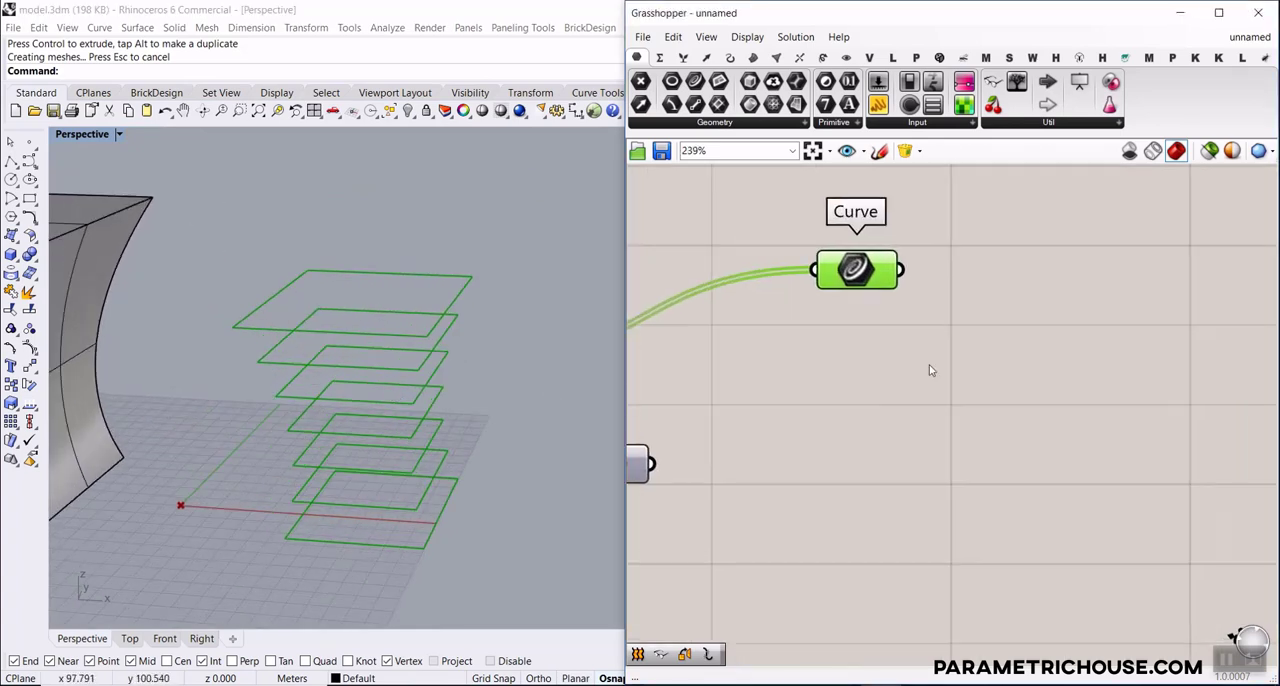
right_click_drag(1012, 283, 949, 371)
Add an Explode component, feed its Curve input from the List A Curve parameter, and line the two up
left_click(730, 57)
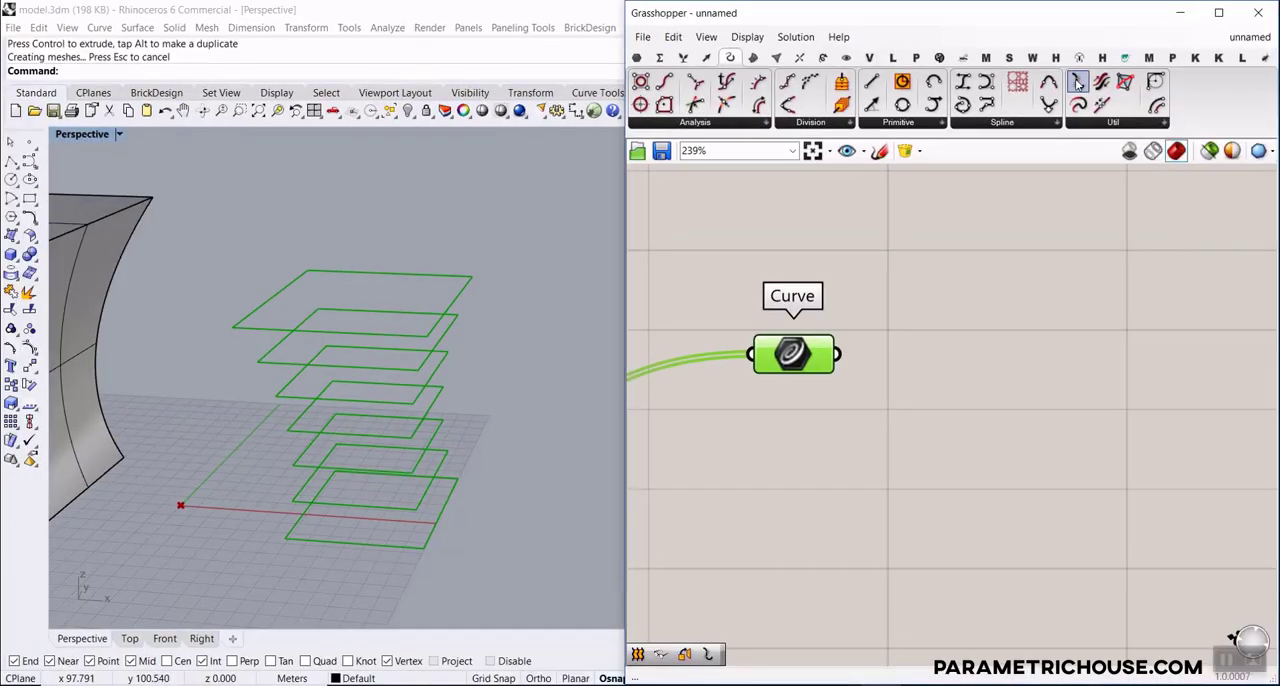
left_click_drag(1078, 82, 1030, 330)
left_click_drag(842, 353, 918, 317)
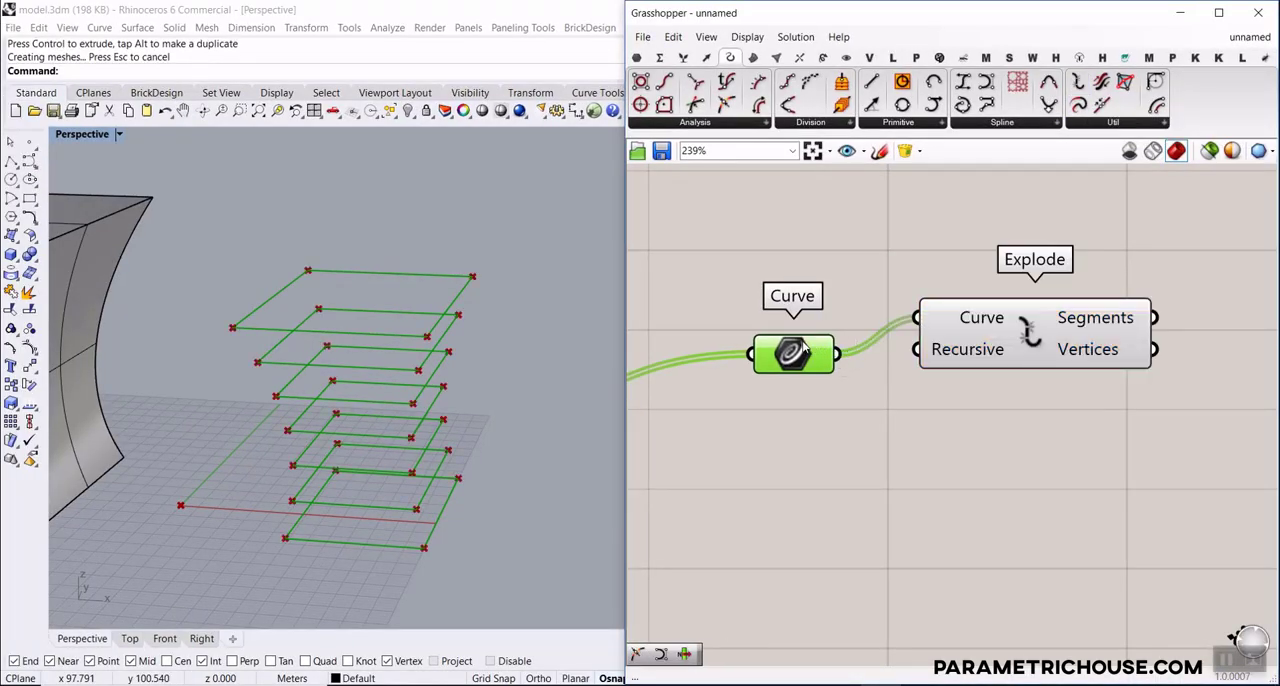
left_click_drag(792, 353, 757, 310)
scroll(938, 322, "down", 3)
left_click(905, 315)
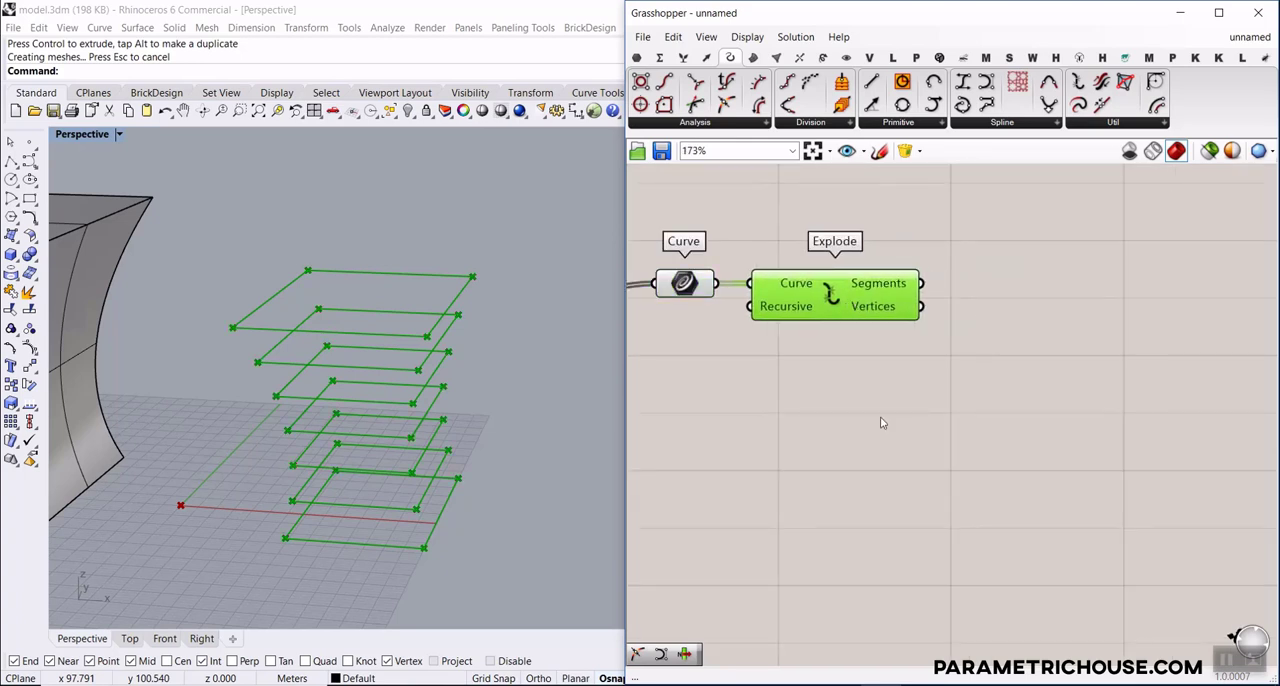
left_click(890, 344)
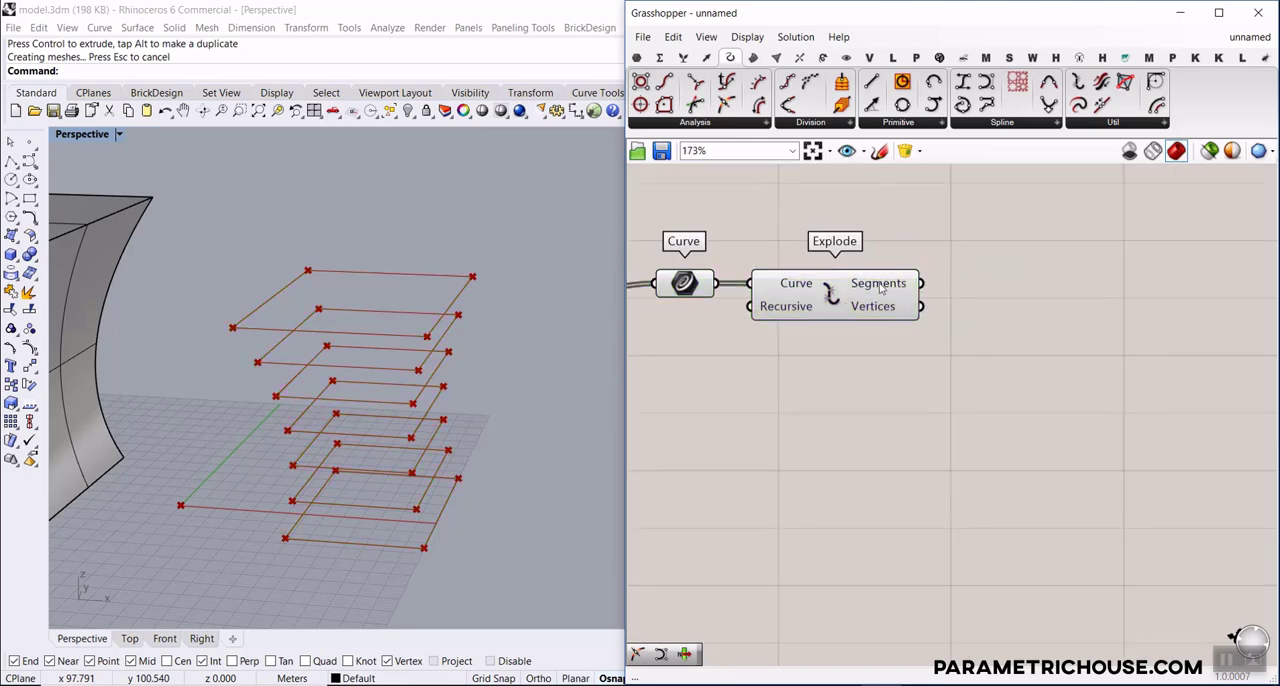
Add a List Item component after Explode and connect the Segments output to its List input
left_click(684, 58)
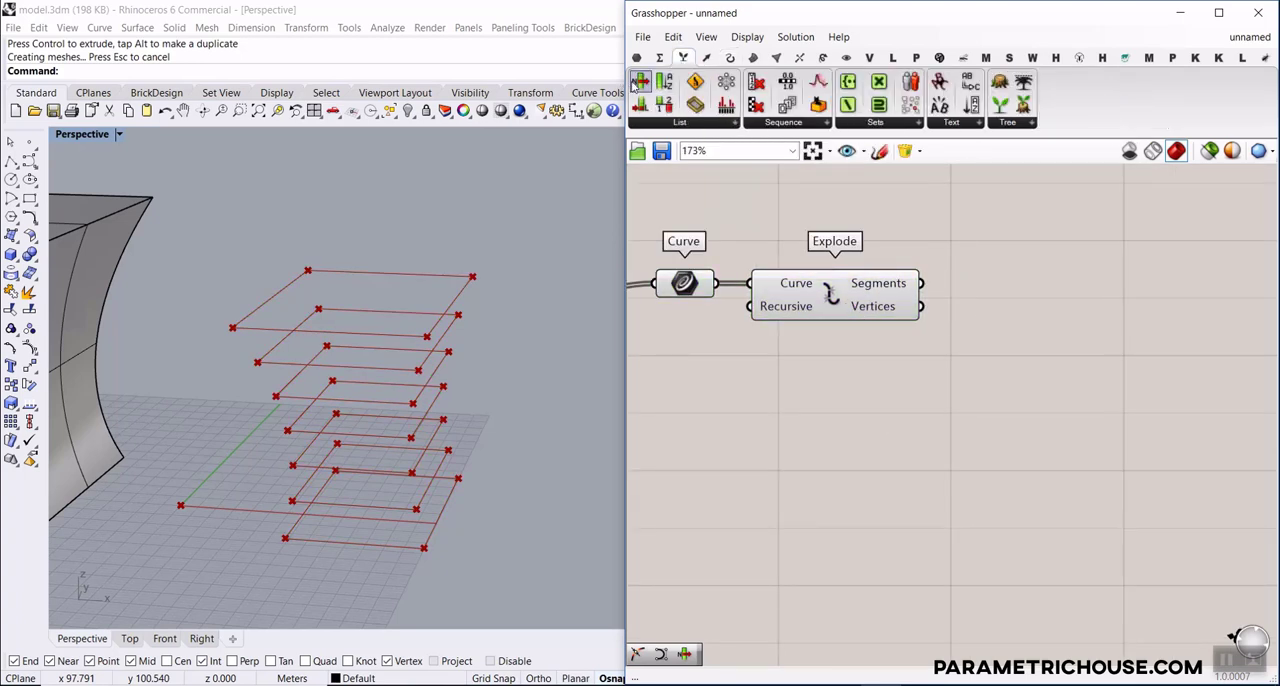
left_click(641, 79)
left_click(1055, 312)
right_click_drag(833, 291, 780, 287)
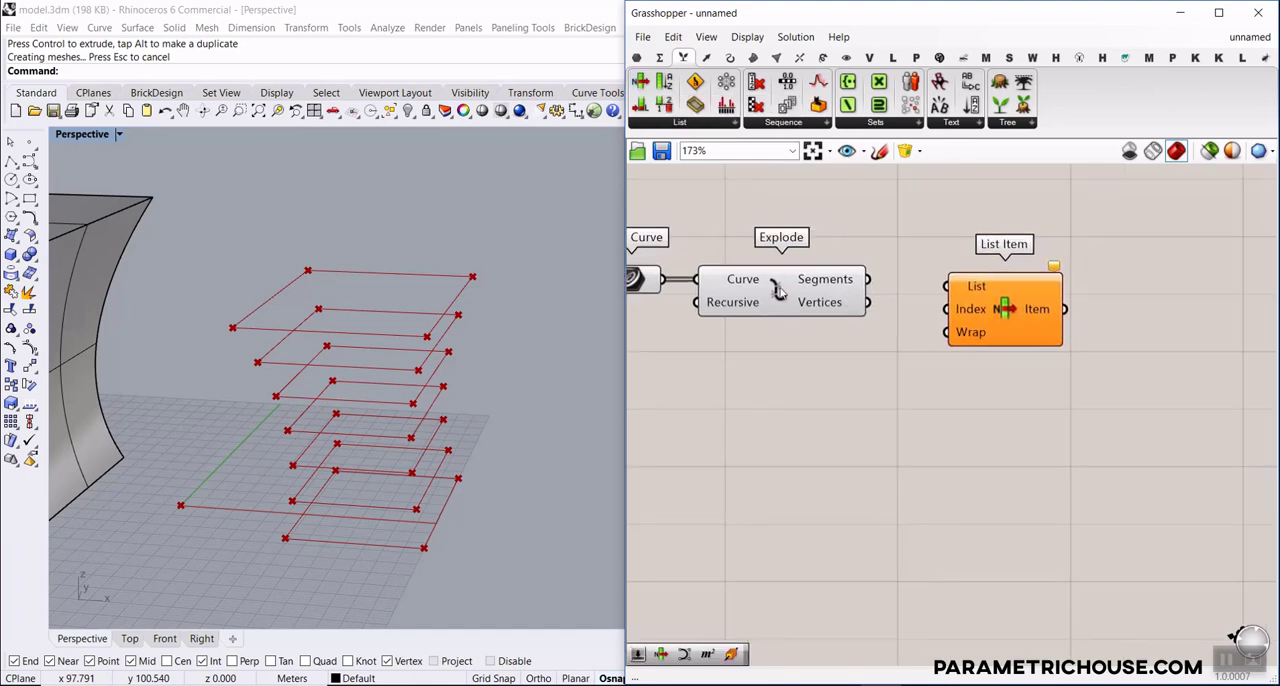
left_click(779, 287)
scroll(884, 281, "up", 3)
left_click_drag(858, 286, 982, 295)
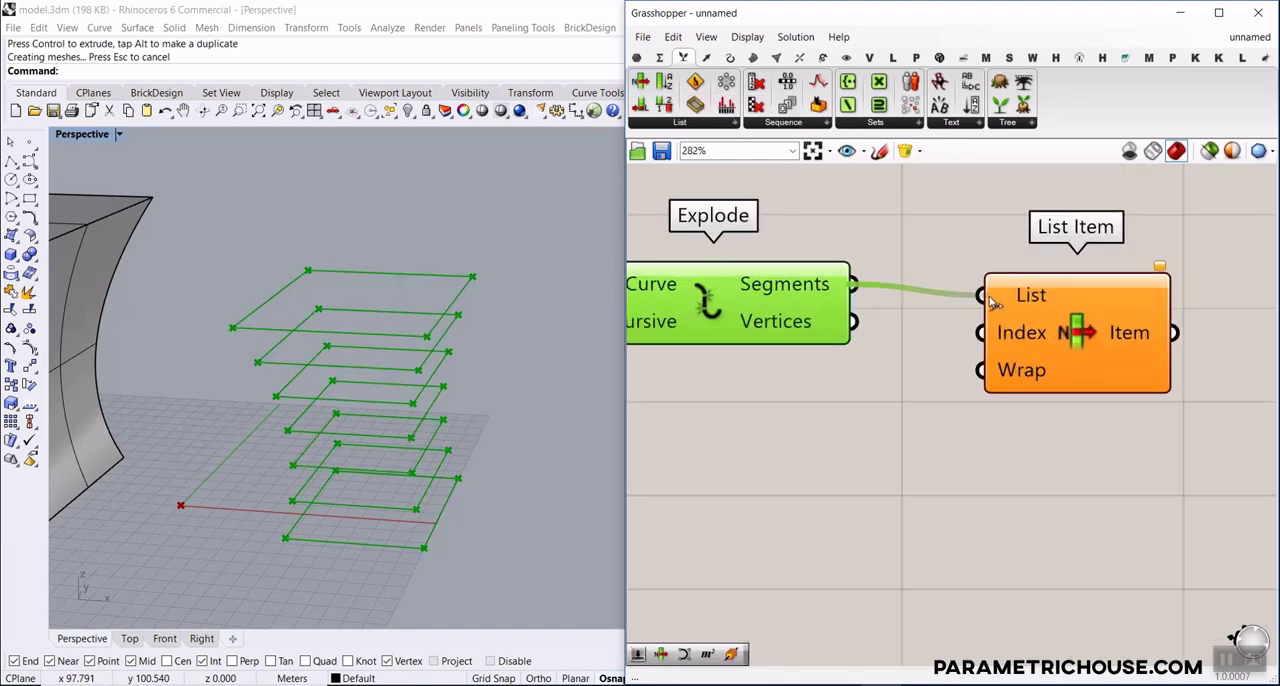
Add three more outputs, +1, +2 and +3, to the List Item component to retrieve all four edges of each section
left_click(1060, 313)
right_click_drag(398, 508, 352, 520)
scroll(355, 536, "up", 4)
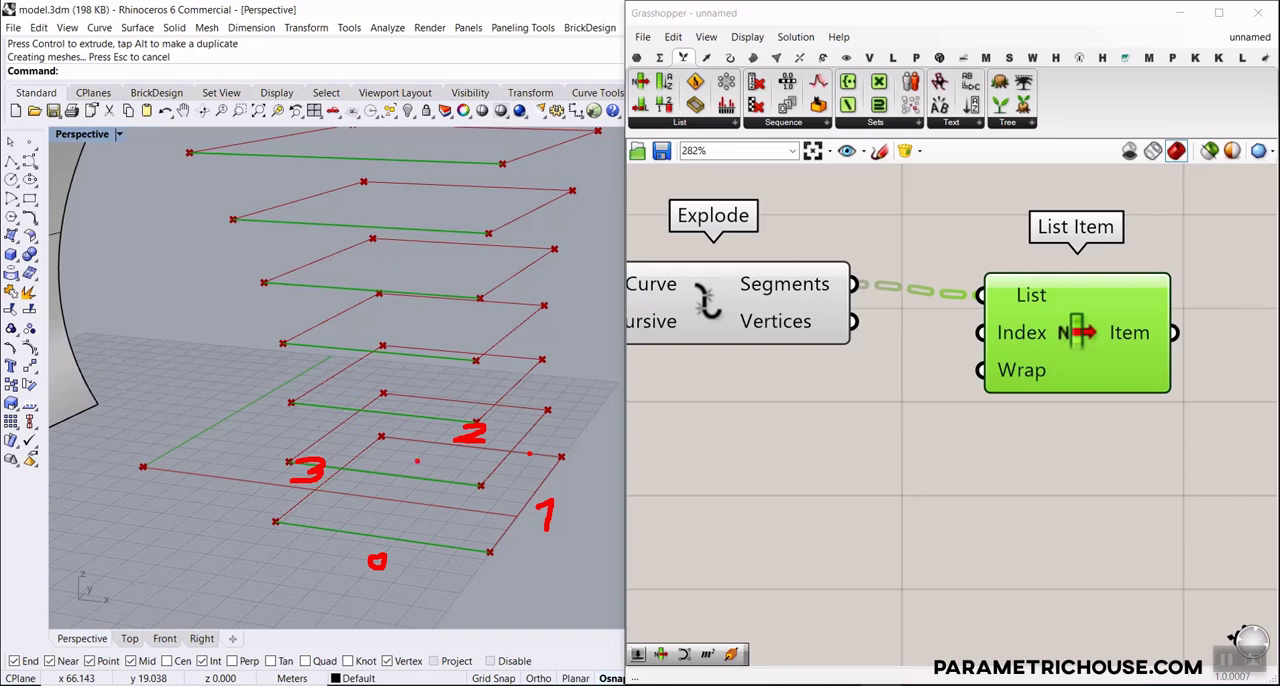
key("Escape")
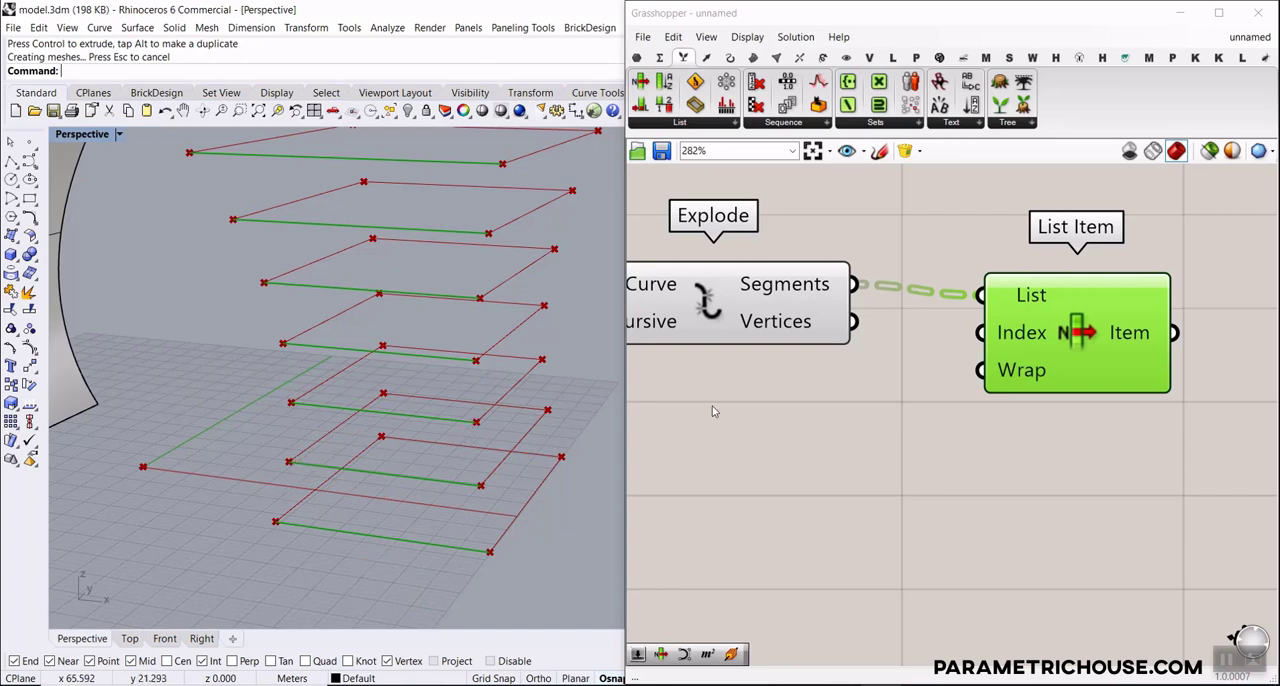
scroll(1099, 365, "up", 3)
left_click(1051, 420)
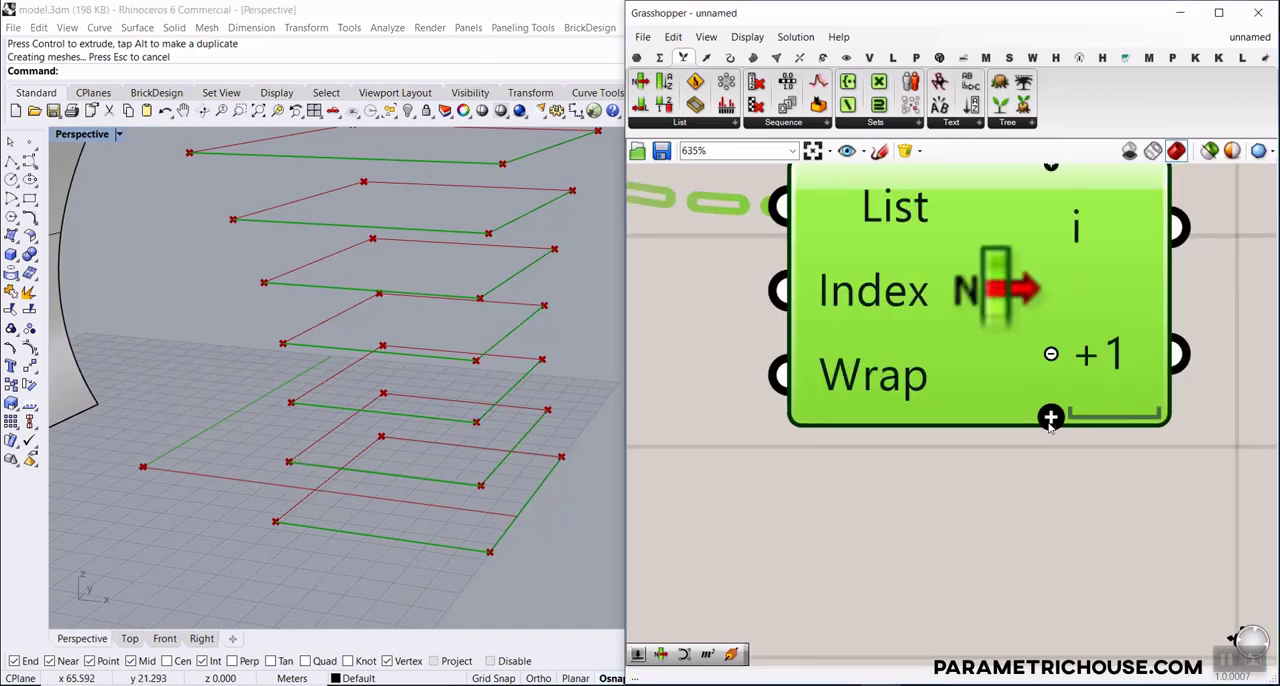
left_click(1051, 420)
left_click(1051, 417)
scroll(1051, 430, "down", 3)
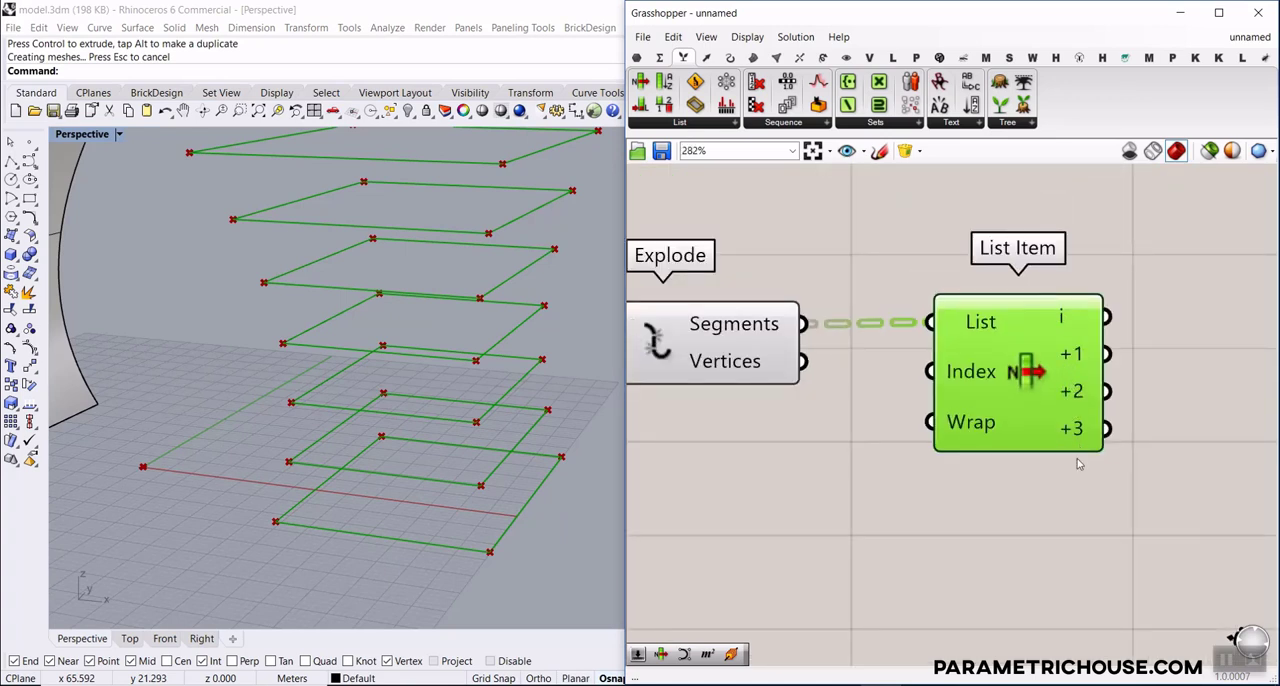
left_click_drag(988, 382, 939, 383)
right_click_drag(986, 350, 1008, 327)
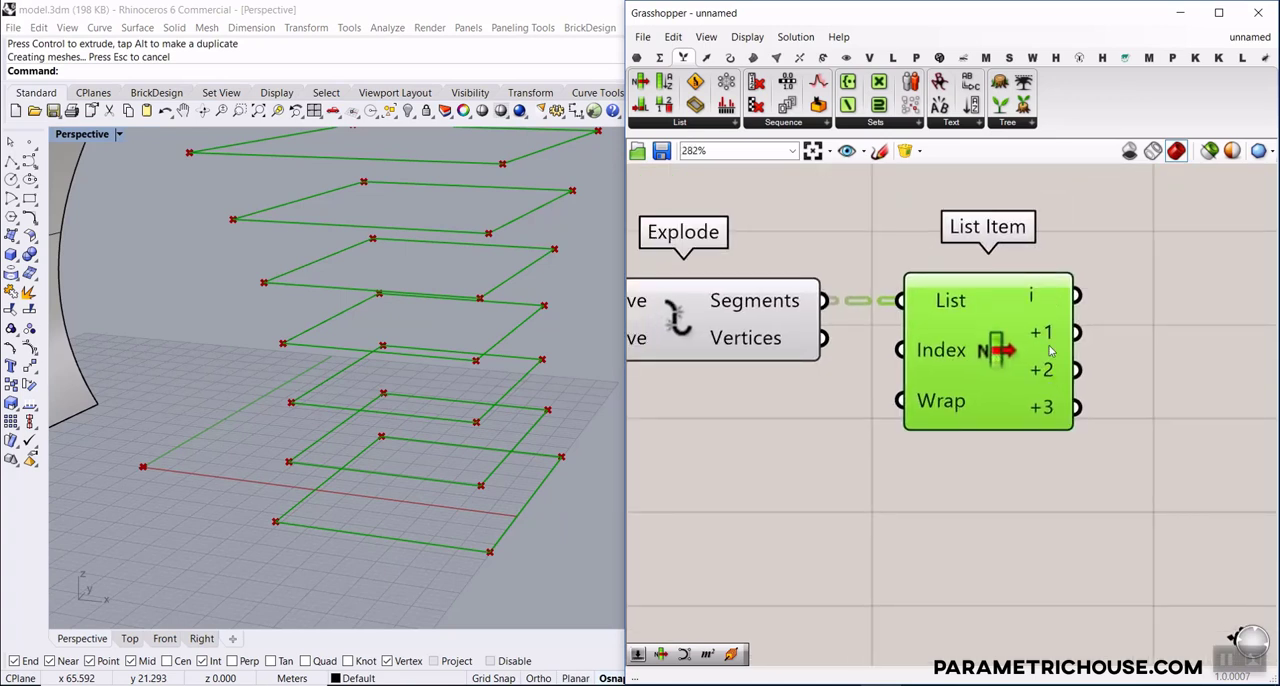
Turn off the preview of the List A Curve, Explode and List Item components
scroll(994, 371, "down", 5)
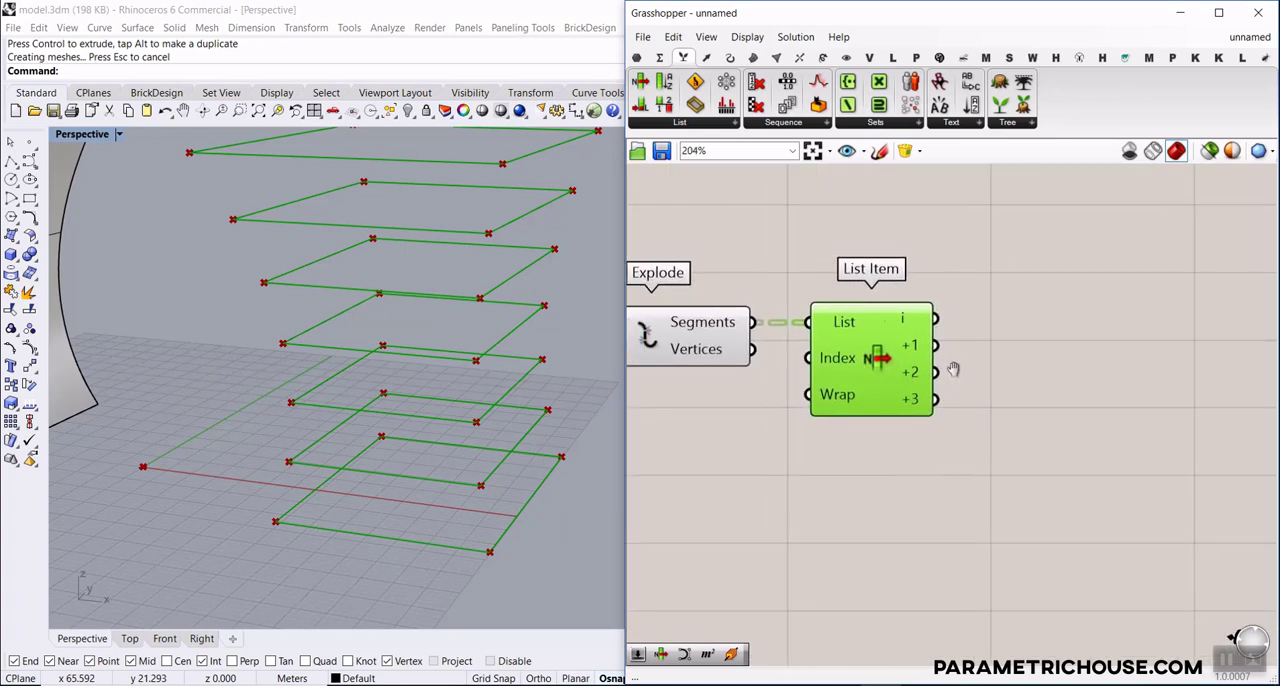
left_click_drag(1077, 410, 771, 290)
right_click(848, 236)
left_click(880, 262)
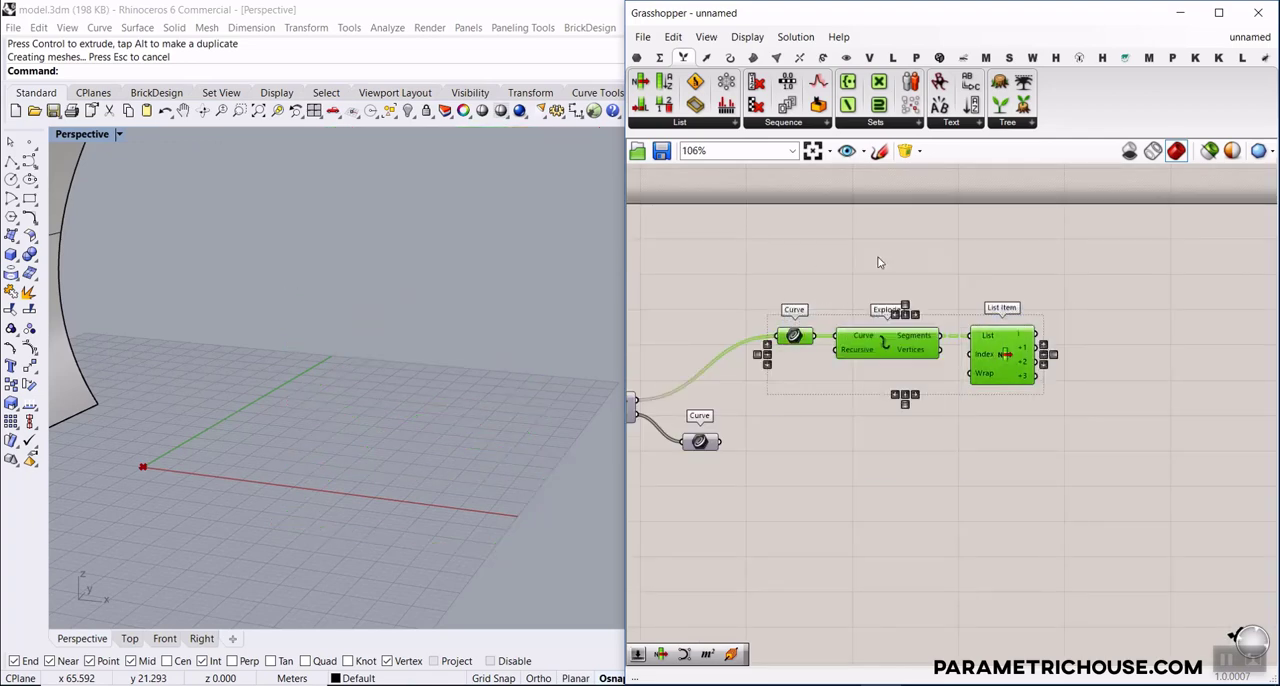
Add two Curve parameters after List Item, connecting one to the i output and the other to the +2 output
left_click(637, 58)
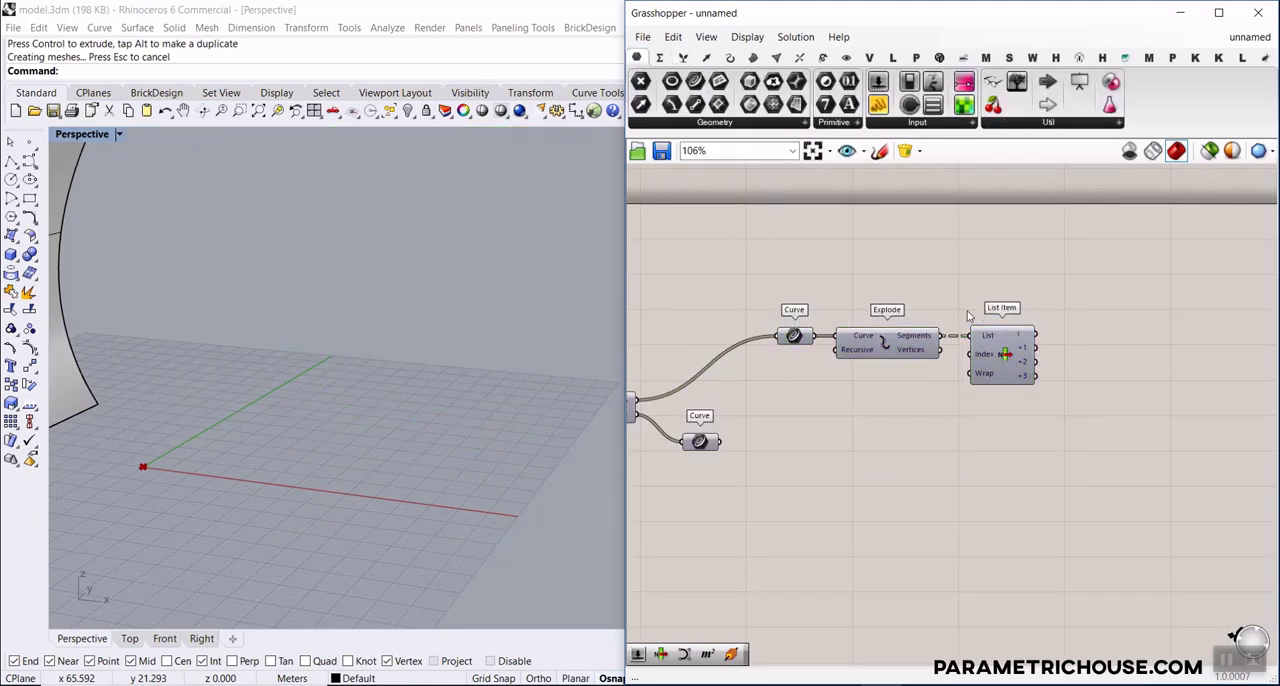
scroll(1000, 303, "up", 3)
left_click(1162, 350)
right_click_drag(1162, 350, 1017, 309)
left_click_drag(926, 323, 1049, 399)
left_click_drag(1016, 395, 924, 377)
Add an Extrude component and connect the Curve parameter from the i output to its Base input
right_click_drag(402, 402, 297, 418)
scroll(297, 418, "down", 3)
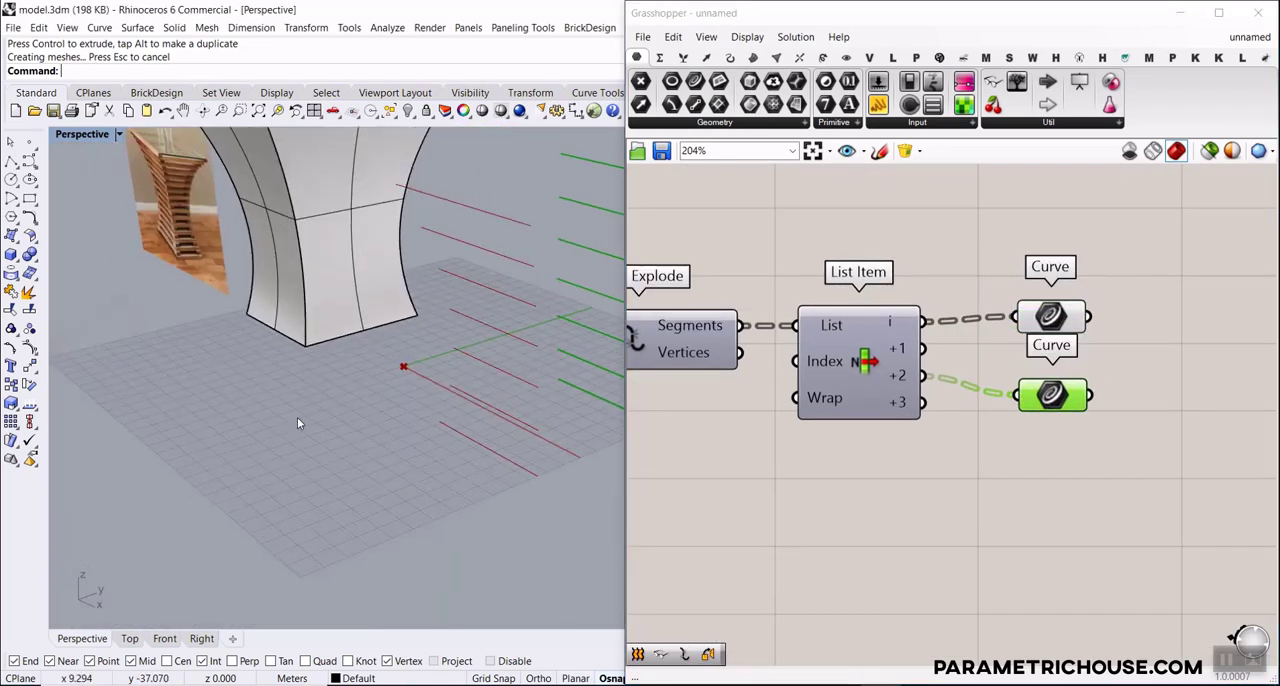
scroll(297, 418, "down", 4)
scroll(561, 437, "up", 4)
key("ctrl+2")
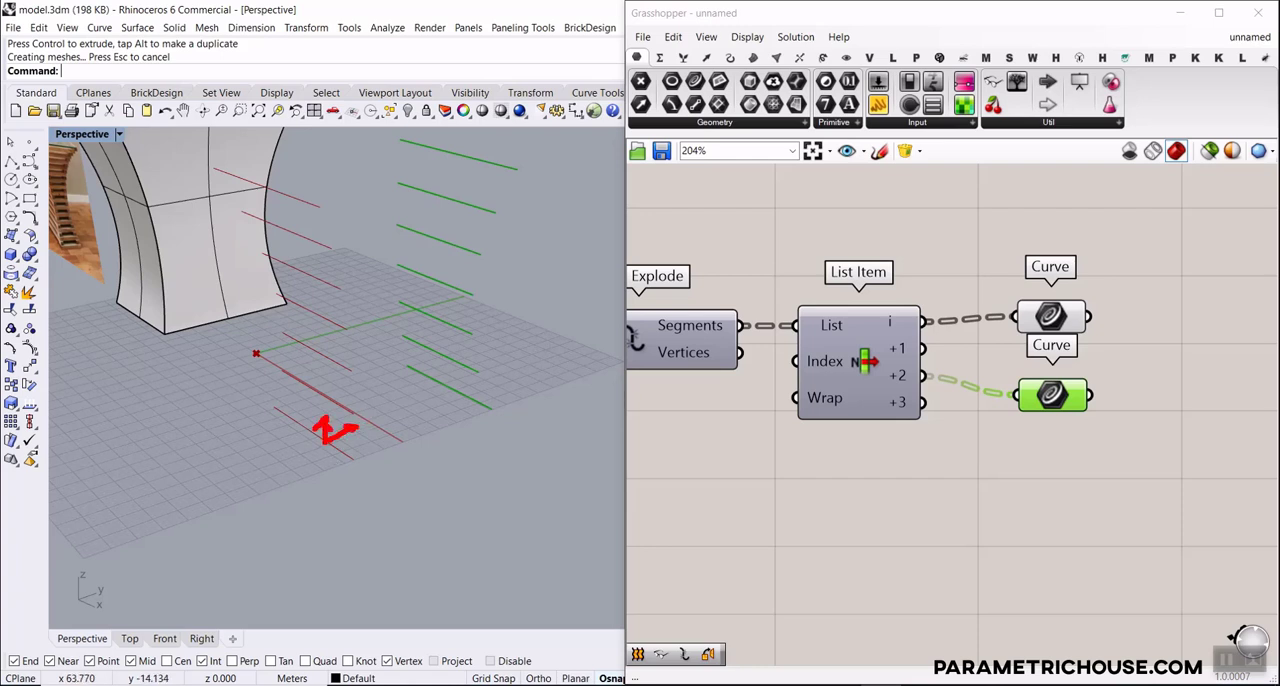
key("Escape")
right_click_drag(1240, 333, 966, 383)
double_click(965, 377)
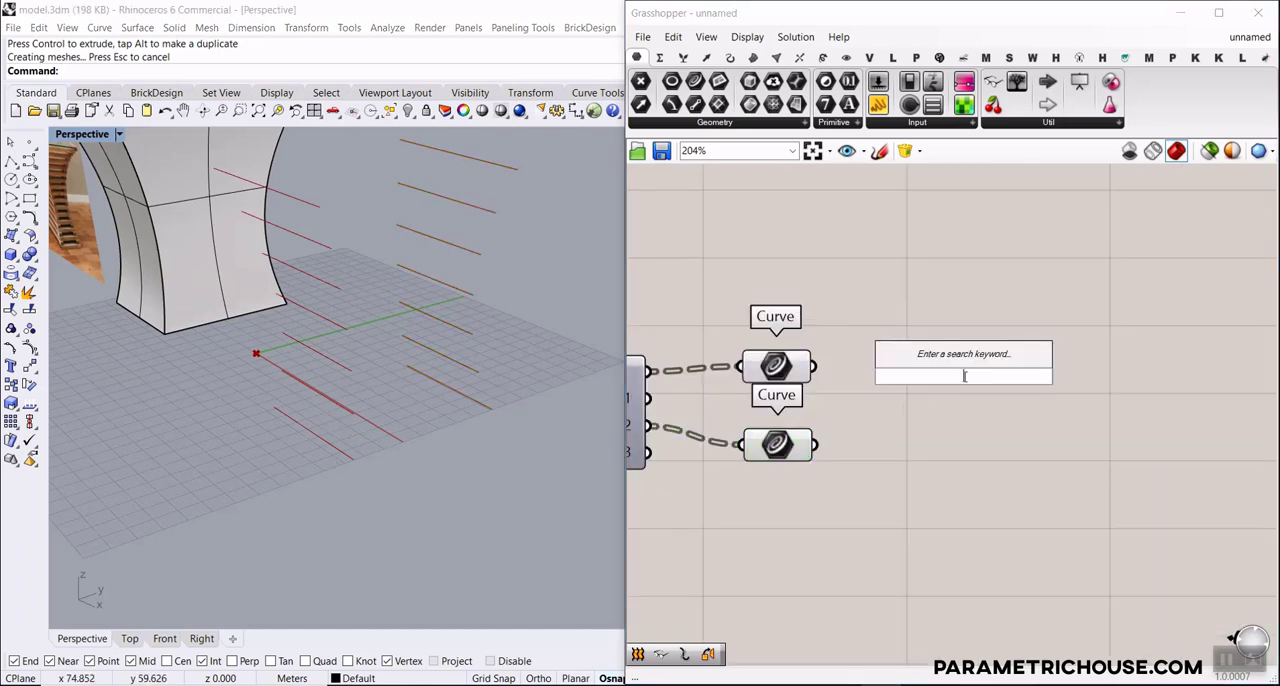
type("extr")
key("Return")
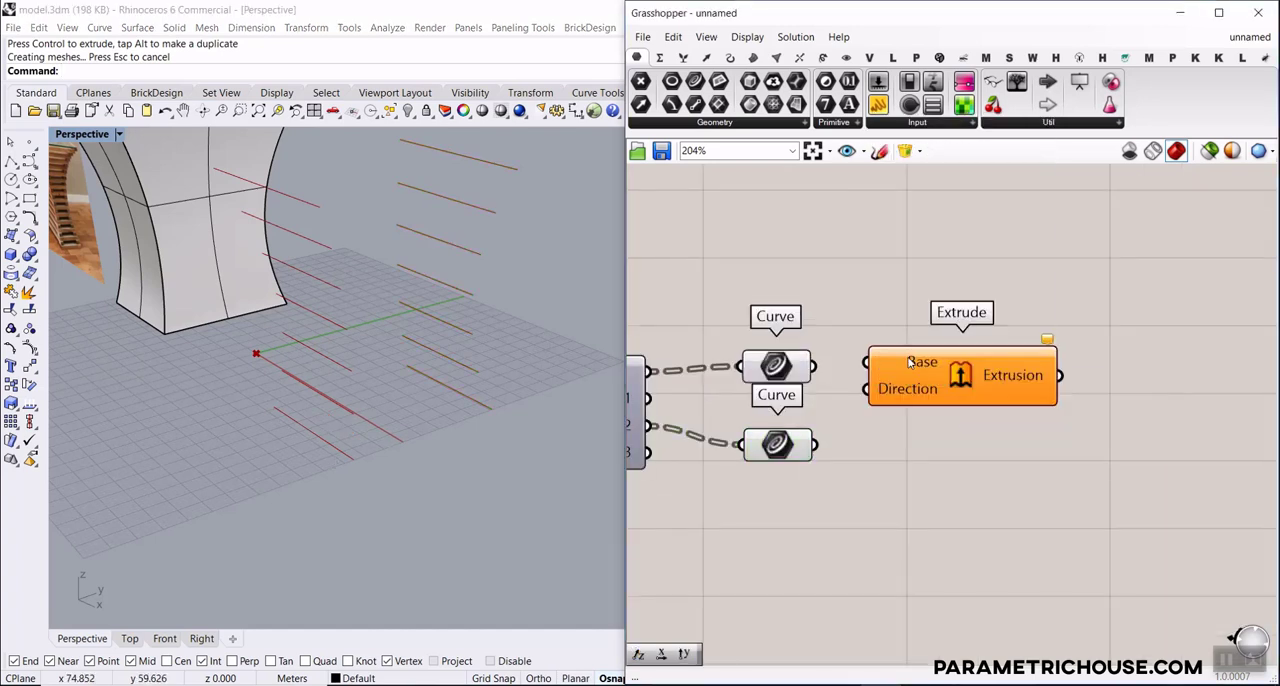
left_click_drag(814, 367, 867, 367)
Move the first edge Curve parameter and Extrude together, away from the second edge Curve parameter
left_click_drag(972, 294, 790, 374)
right_click_drag(922, 359, 907, 409)
scroll(907, 409, "down", 2)
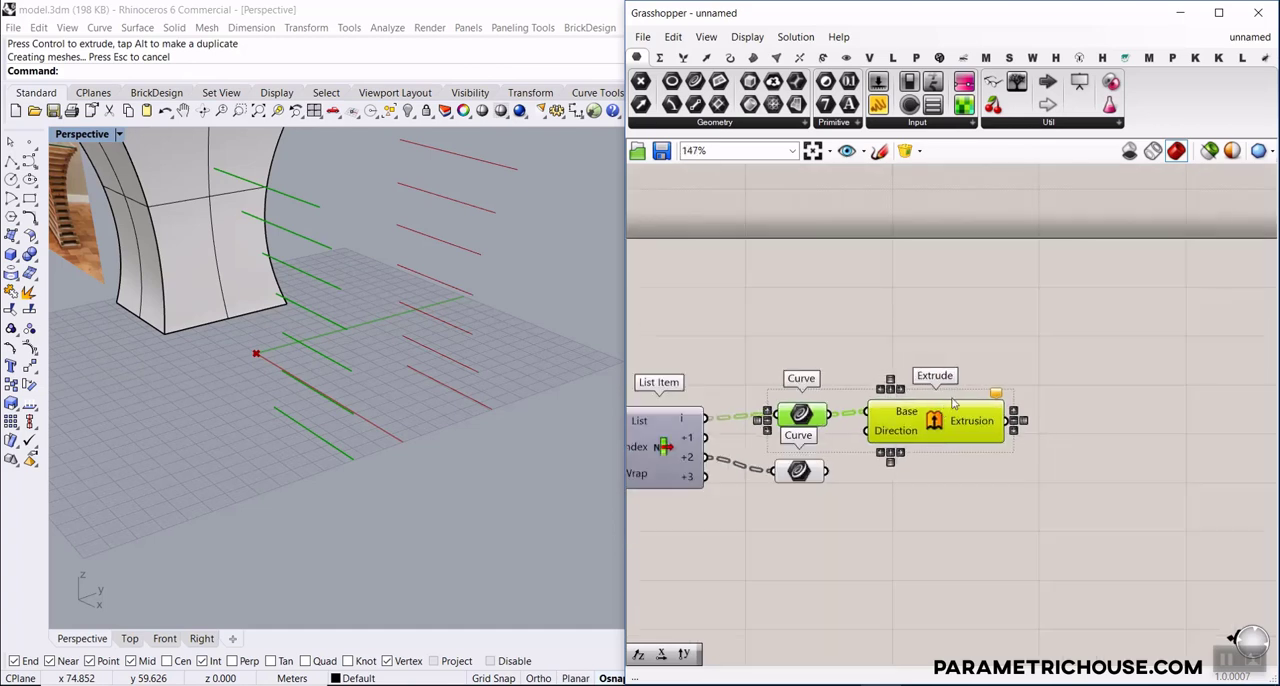
left_click_drag(938, 407, 994, 330)
left_click(952, 421)
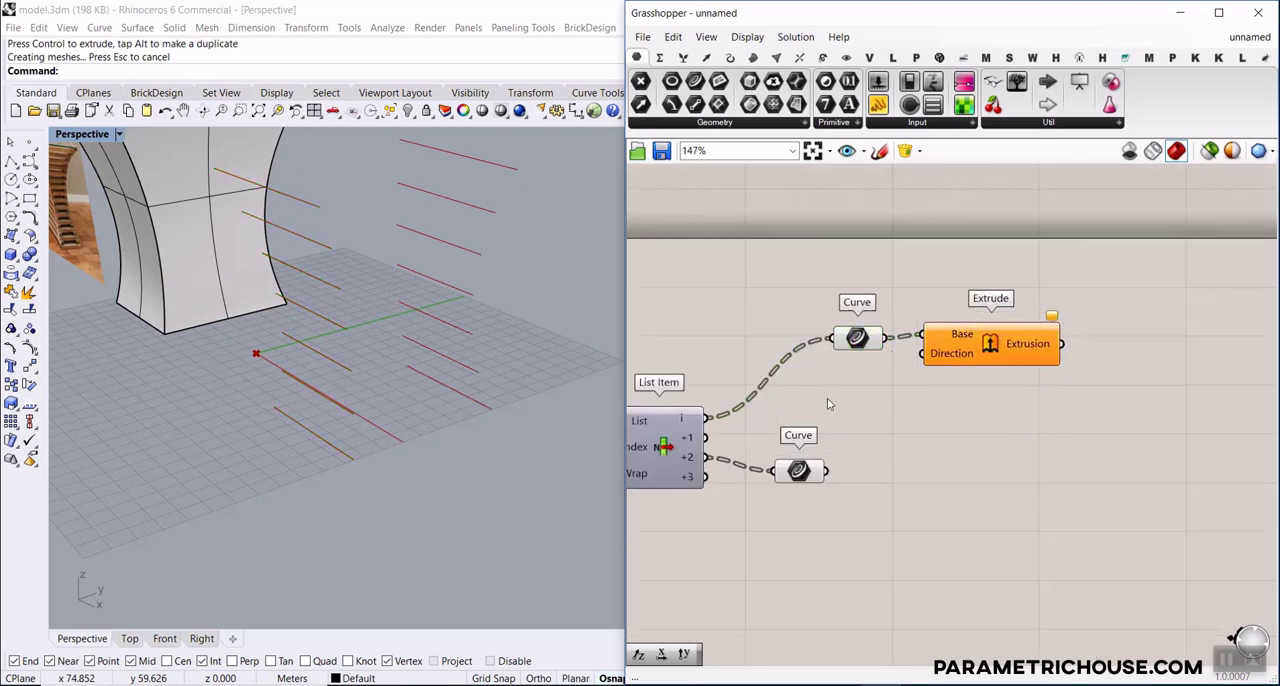
Add a Unit Z component and connect its Unit vector output to Extrude's Direction input
double_click(828, 404)
type("unit z")
key("Return")
left_click_drag(903, 395, 926, 367)
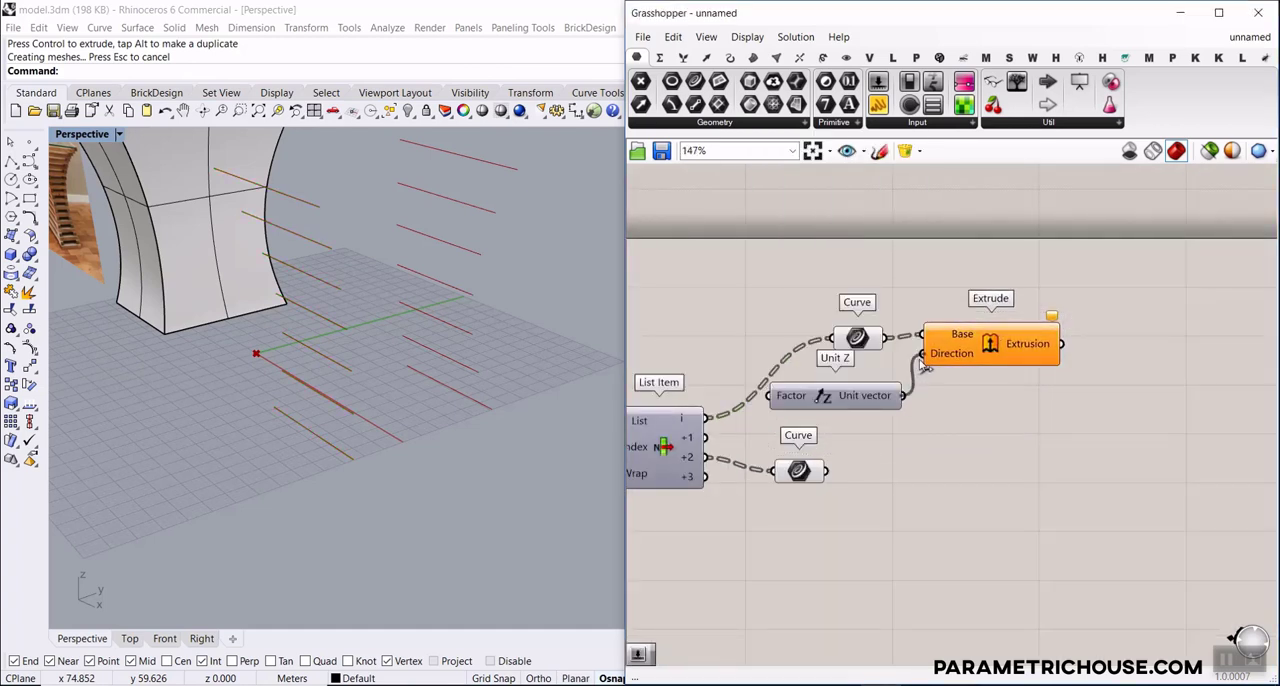
scroll(948, 379, "down", 2)
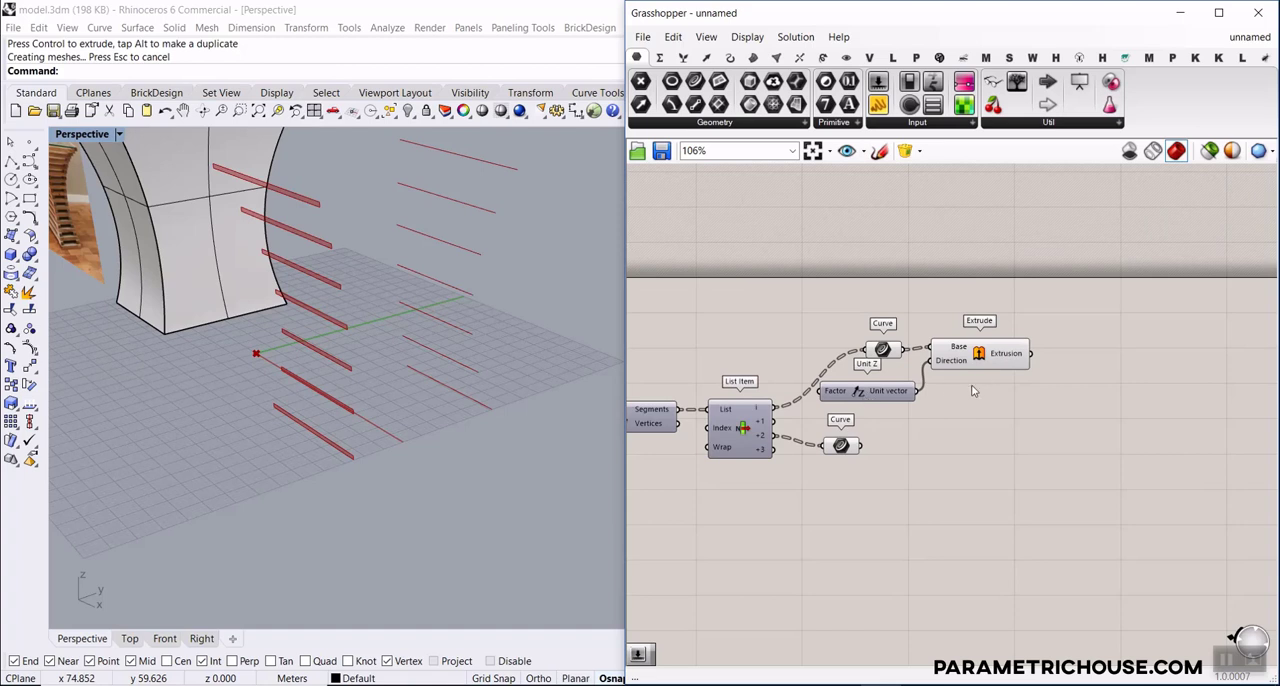
Move Unit Z below List Item and shift Extrude to a level between the two edge Curve parameters
right_click_drag(866, 398, 926, 363)
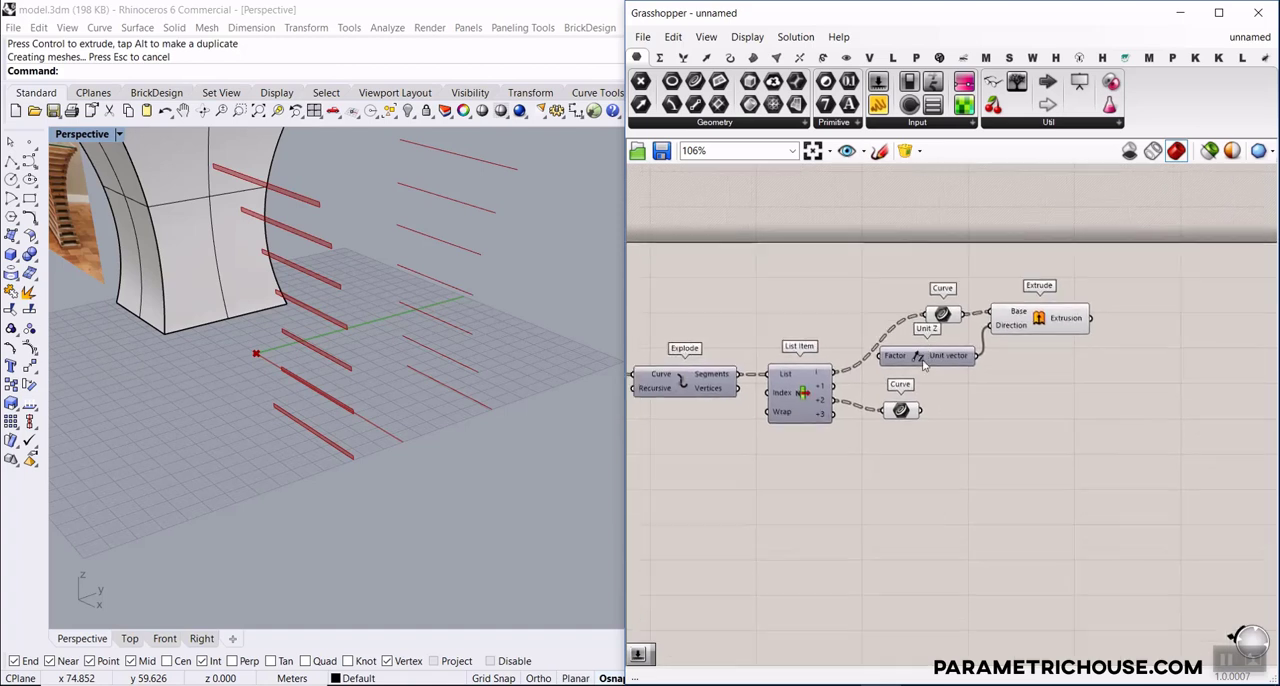
left_click_drag(926, 363, 774, 455)
left_click_drag(1040, 318, 1050, 370)
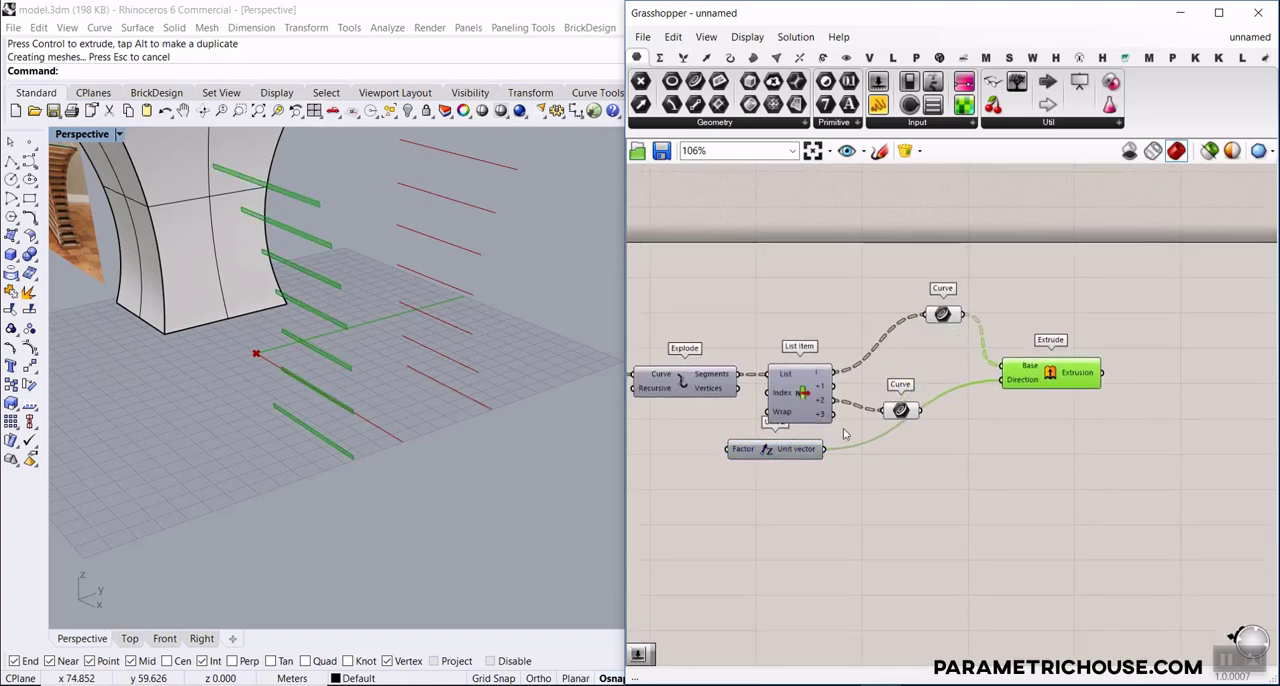
Connect the Number Slider driving the array spacing to the Factor input of the Unit Z below List Item
scroll(903, 422, "down", 3)
scroll(752, 456, "up", 7)
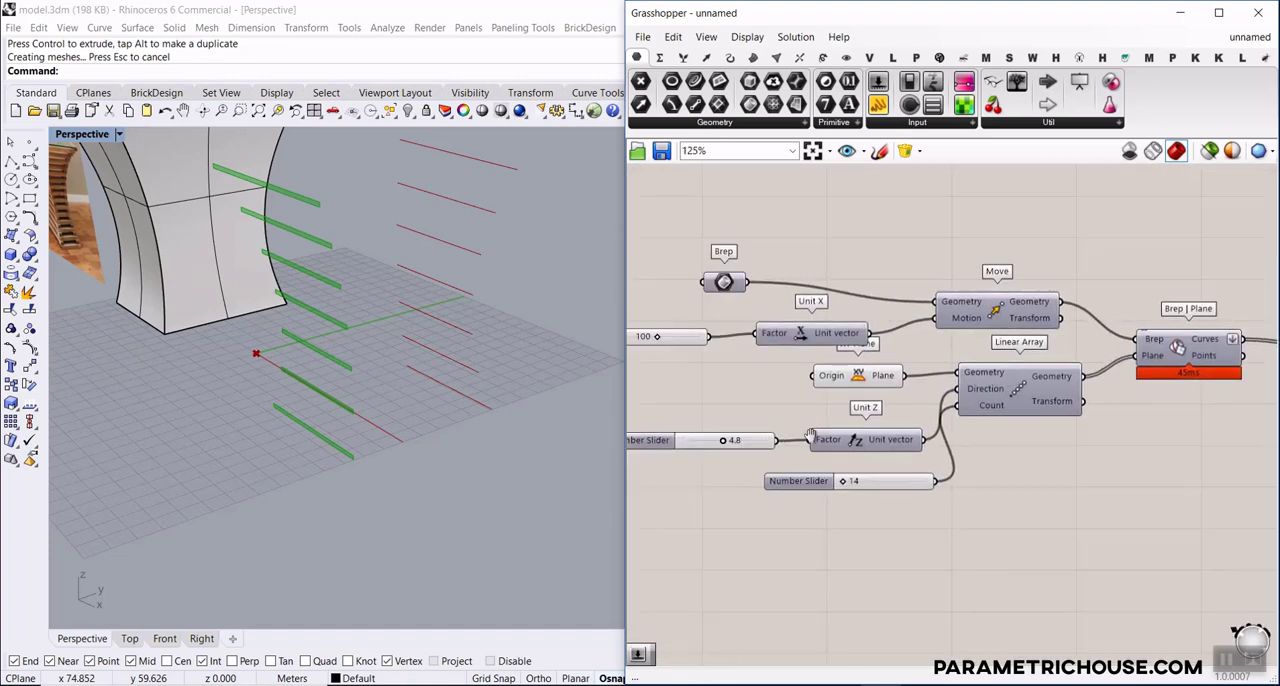
left_click_drag(866, 434, 905, 396)
scroll(814, 434, "down", 11)
scroll(1073, 425, "up", 6)
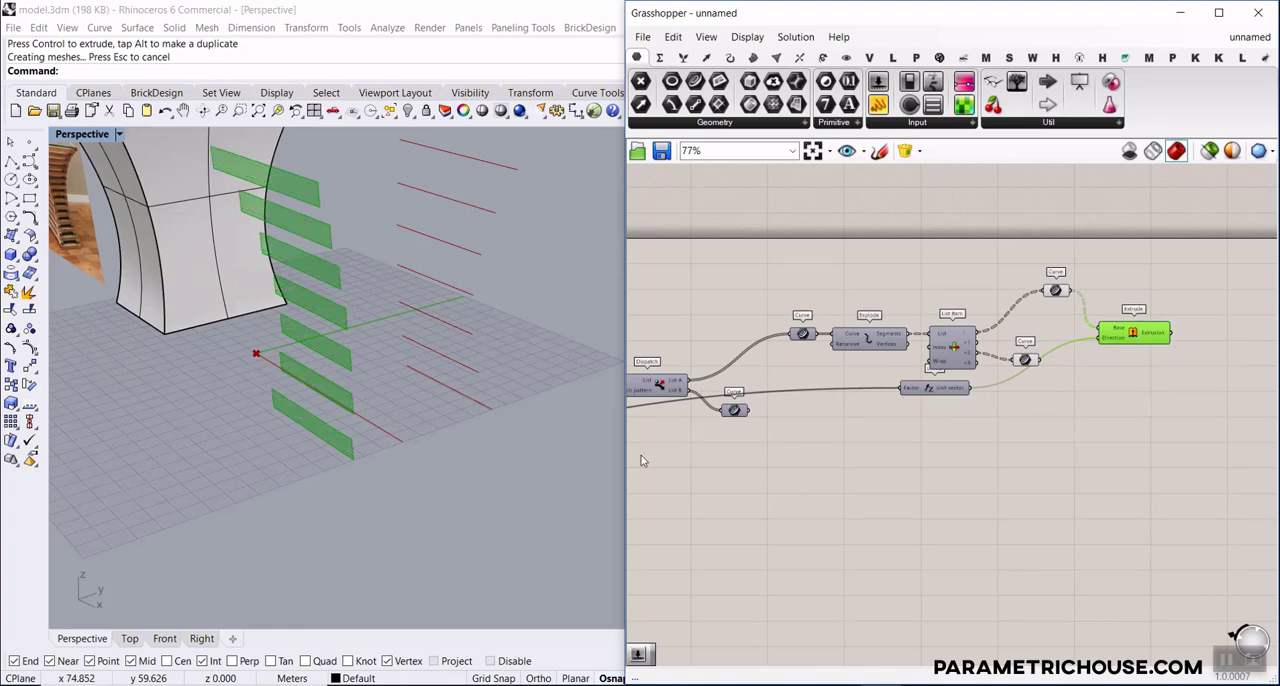
Set the Number Slider feeding both Unit Z components to 4.0
right_click_drag(368, 418, 442, 397)
scroll(437, 399, "down", 4)
scroll(1053, 398, "down", 8)
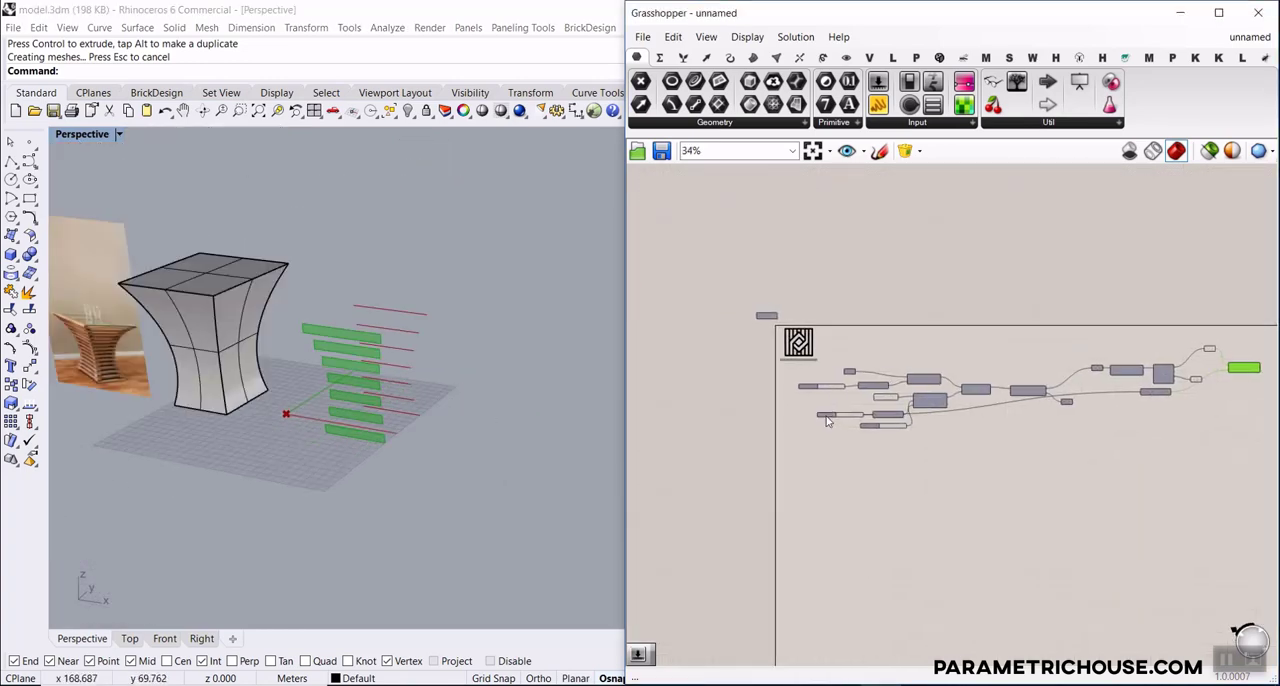
scroll(815, 412, "up", 12)
scroll(815, 412, "up", 3)
left_click_drag(790, 410, 790, 411)
right_click_drag(725, 423, 816, 409)
Rename the slider feeding Unit Z as Thickness
right_click(814, 402)
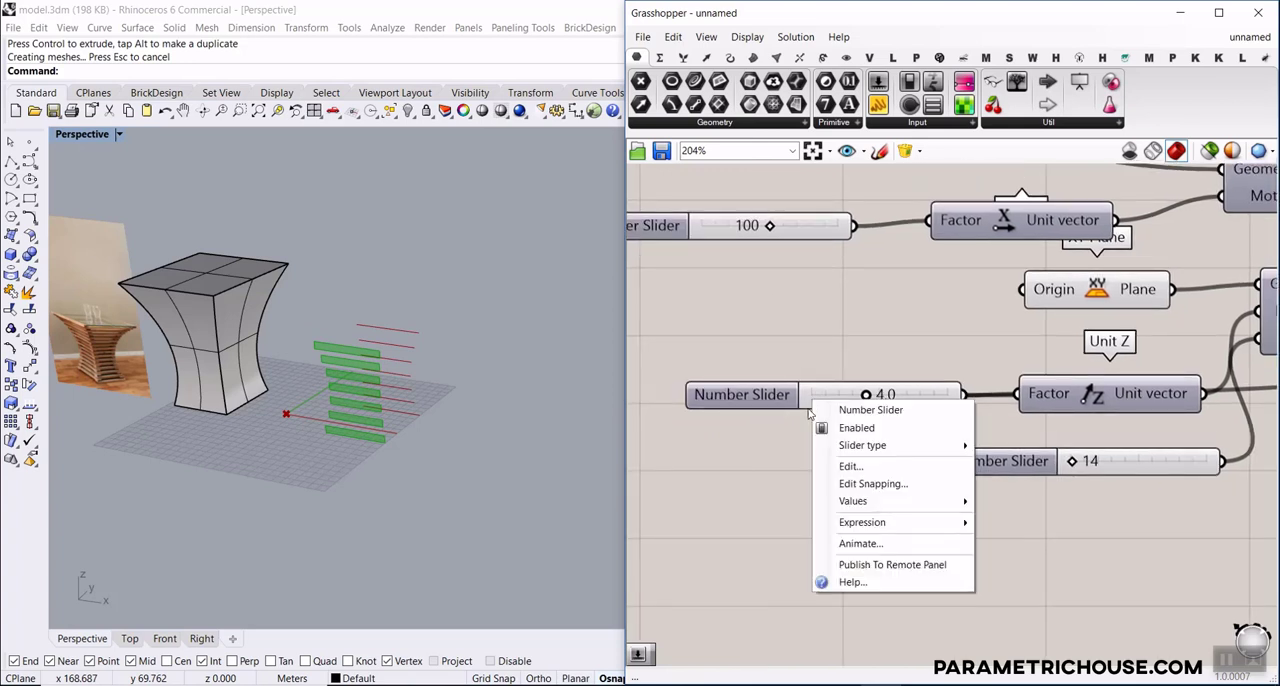
left_click_drag(905, 410, 805, 416)
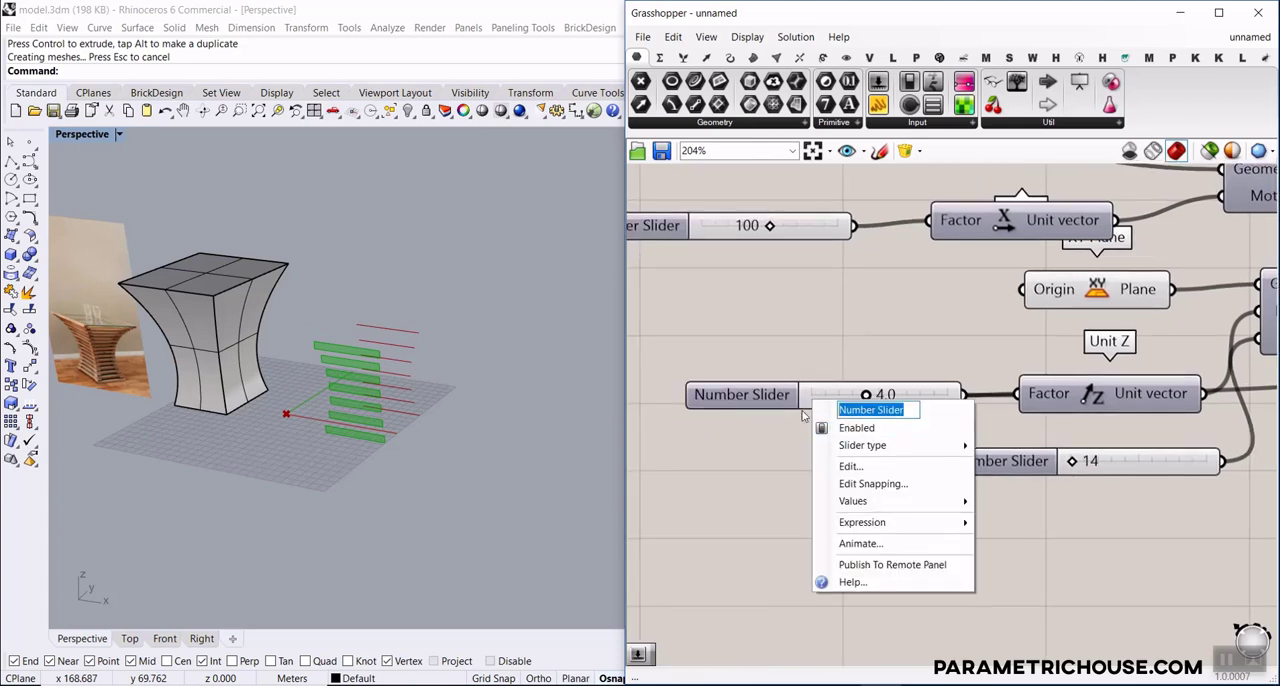
type("Thickness")
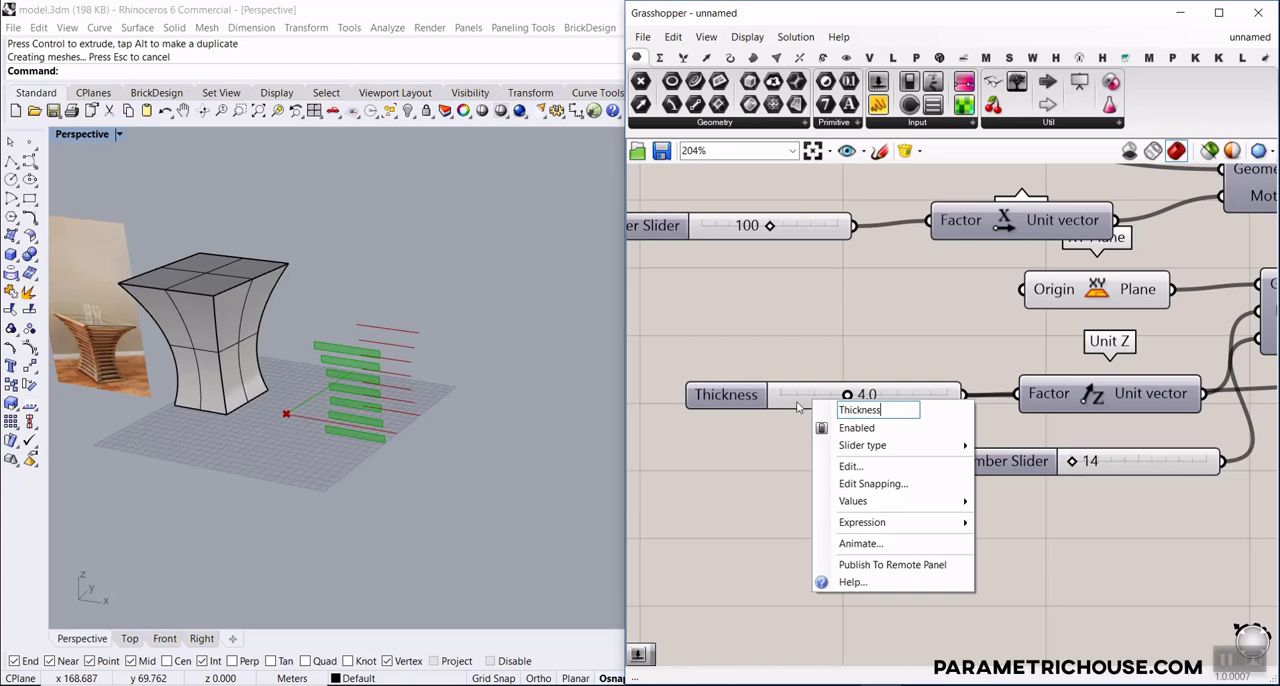
key("Return")
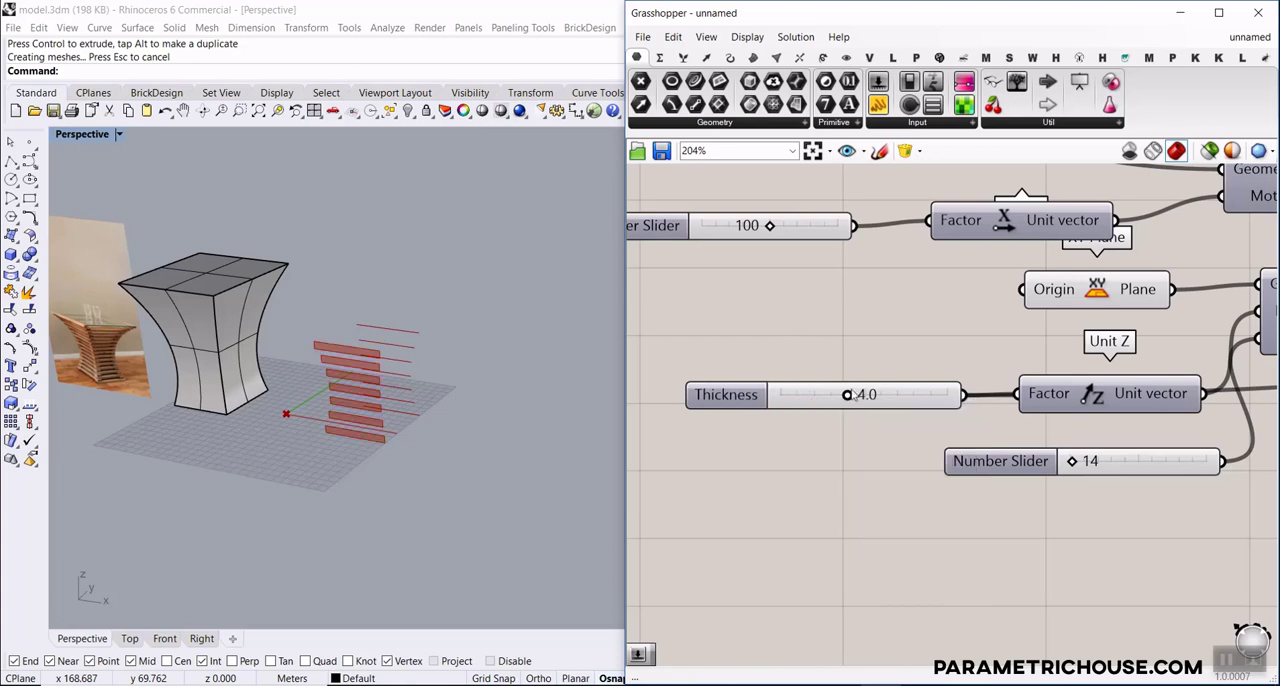
Raise the Linear Array's Count slider above 14 so the sections reach the table's top
left_click_drag(850, 395, 849, 395)
left_click_drag(1070, 461, 1079, 461)
mouse_move(417, 417)
right_mouse_down()
mouse_move(420, 362)
mouse_move(423, 415)
right_mouse_up()
Duplicate Extrude below the original and connect the +2 edge Curve parameter to the copy's Base input
scroll(1153, 364, "down", 8)
scroll(920, 326, "up", 7)
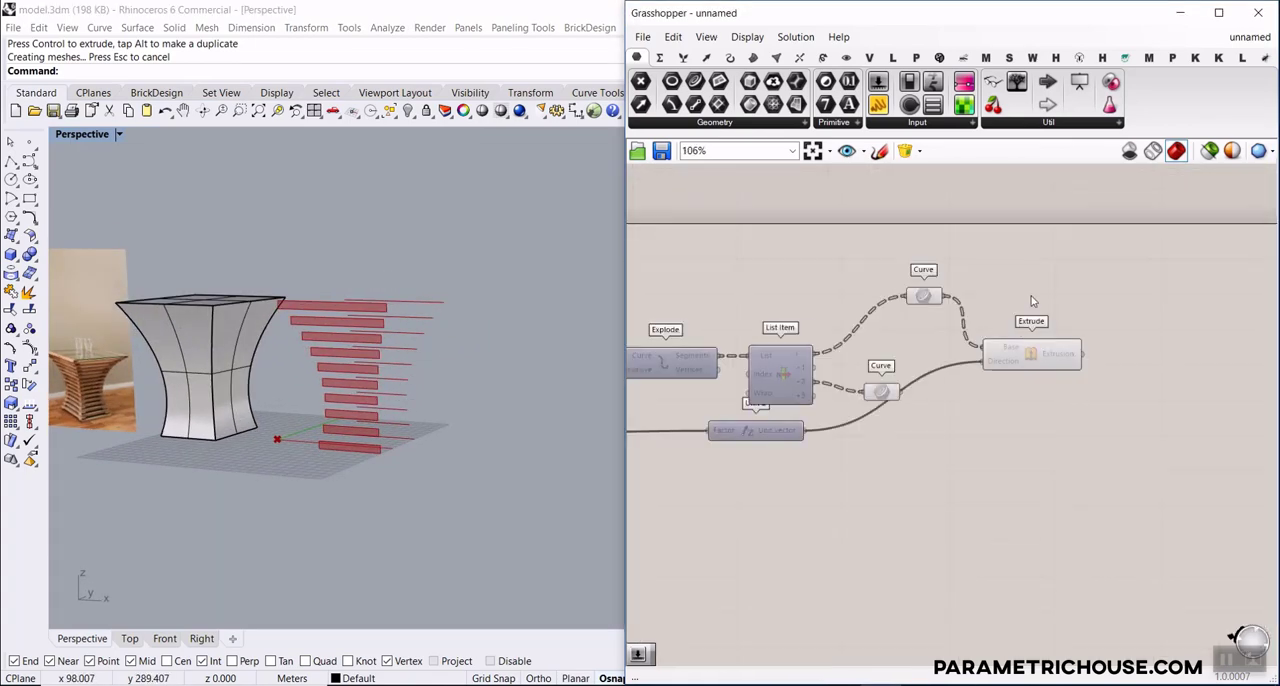
left_click(961, 290)
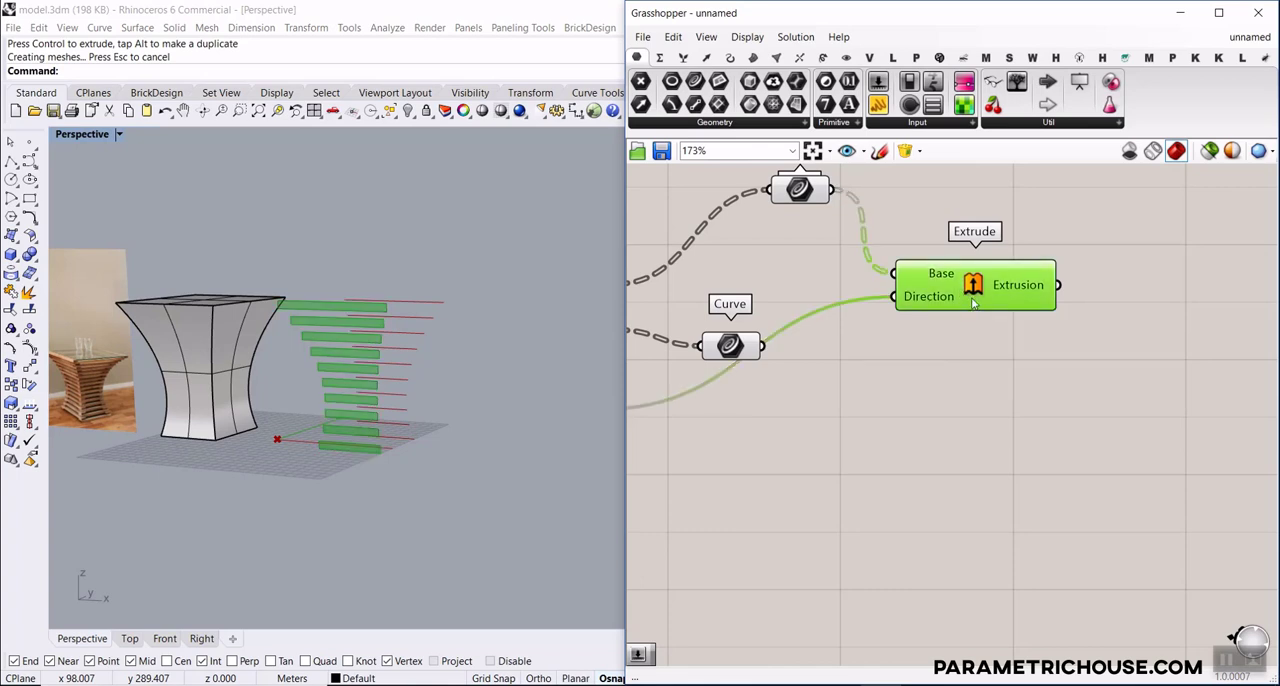
left_click_drag(961, 290, 946, 383, "alt")
left_click_drag(884, 369, 882, 368)
left_click(820, 432)
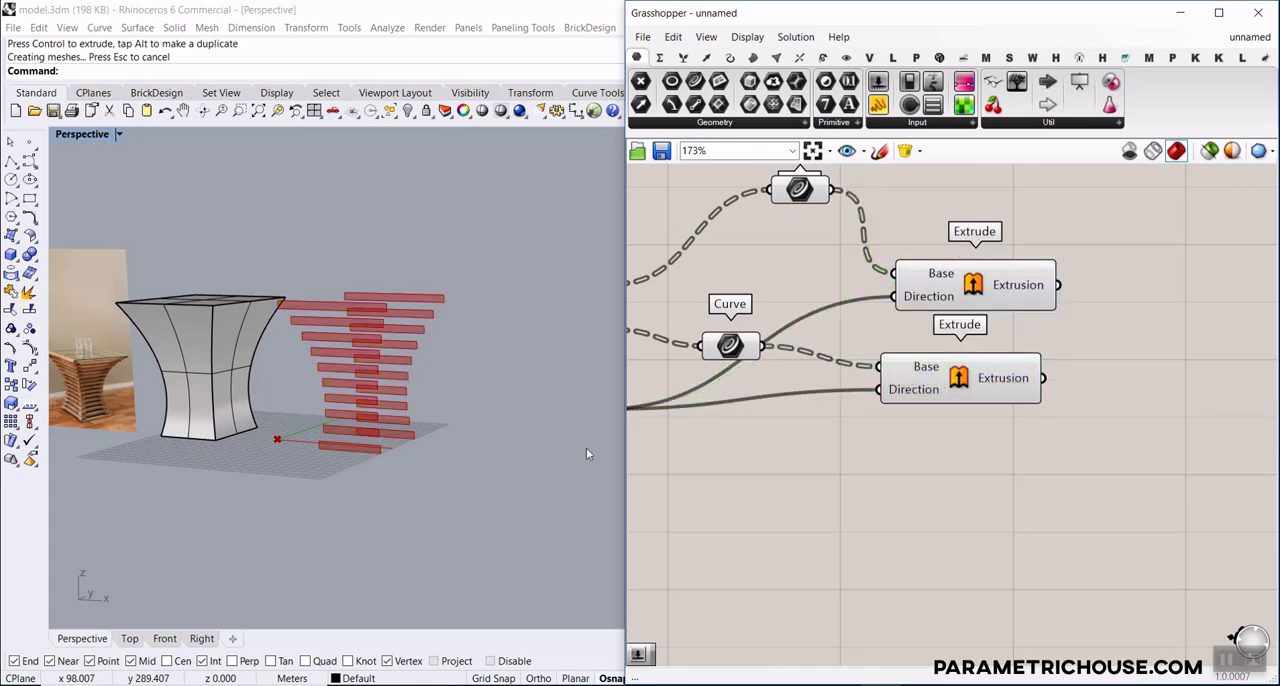
right_click_drag(410, 406, 304, 408)
Add another Extrude component beyond the first pair and connect the upper Extrusion output to its Base input
right_click_drag(1013, 359, 795, 403)
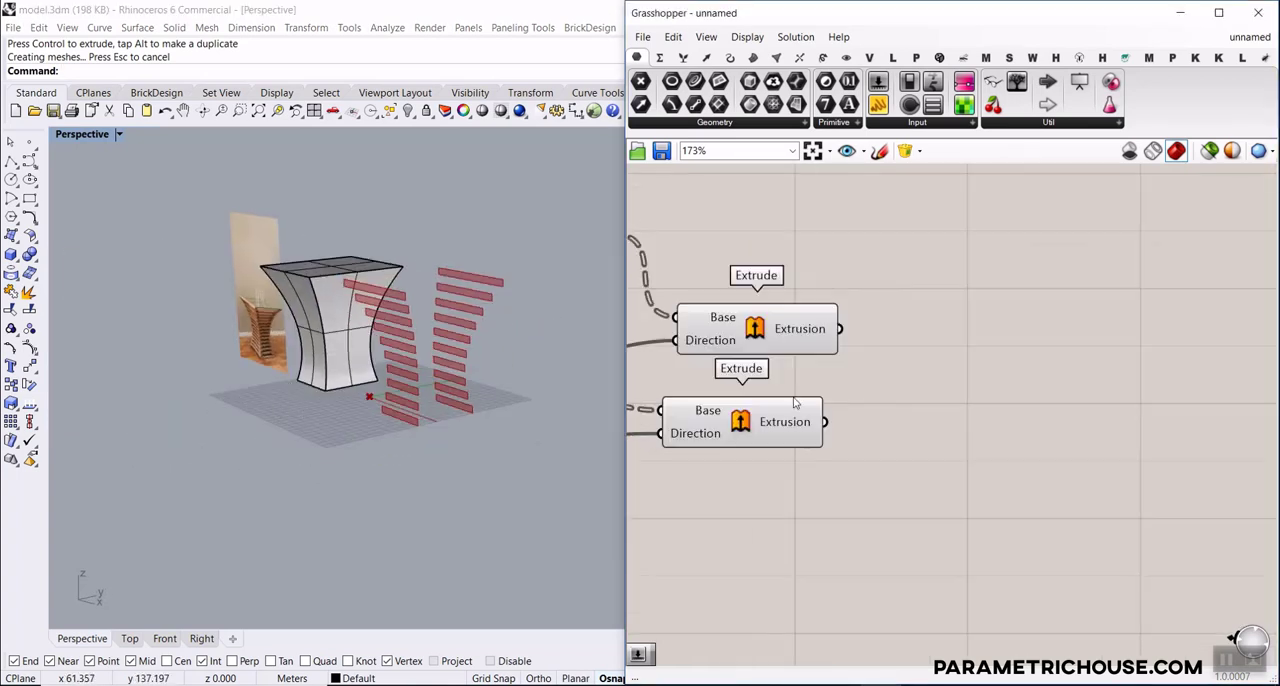
double_click(971, 343)
type("extrude")
key("Return")
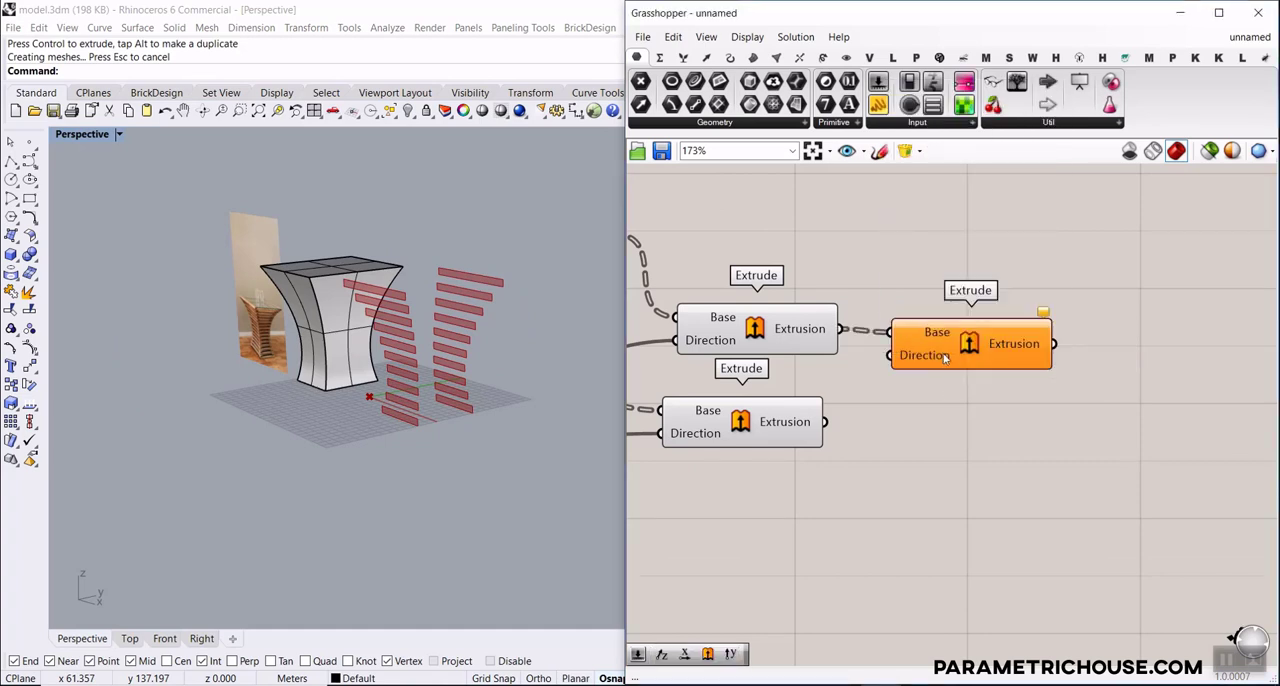
left_click_drag(944, 358, 995, 360)
Add a Unit Y component and connect its Unit vector output to the new Extrude's Direction input
double_click(815, 374)
type("unit y")
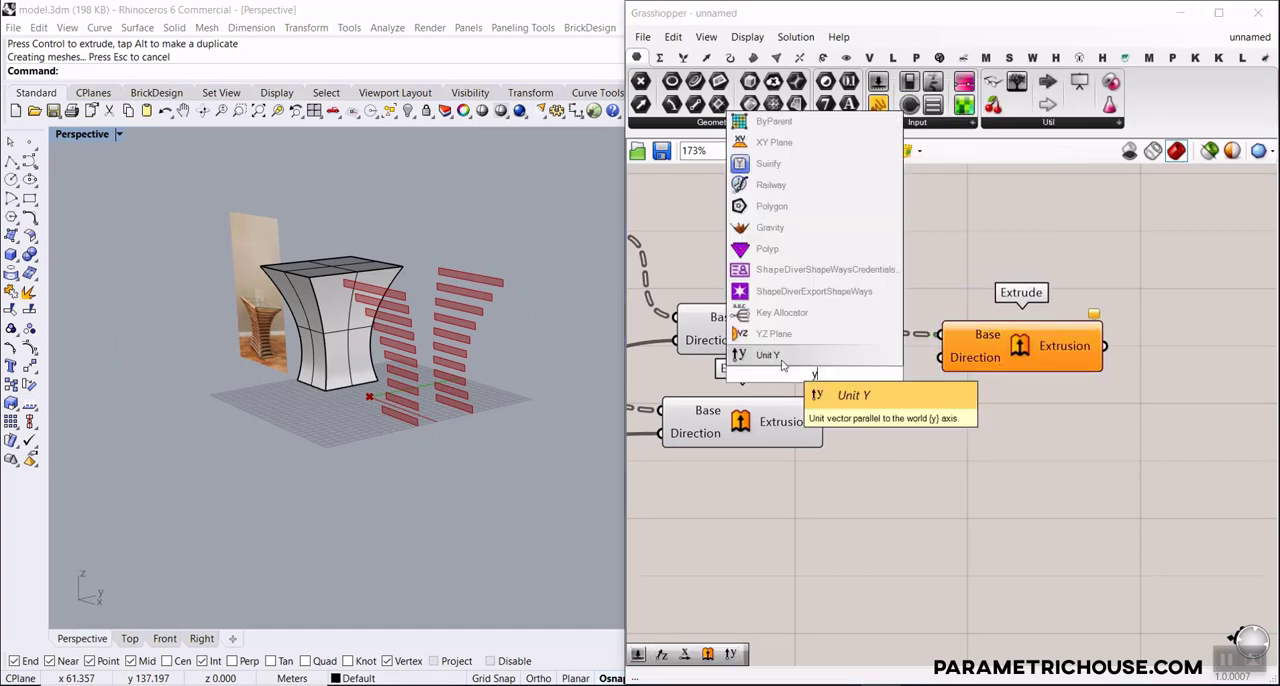
key("Return")
left_click(1002, 356)
Duplicate the Unit Y-driven Extrude below itself and connect the lower Extrusion output to the copy's Base input
left_click_drag(953, 366, 1007, 453)
key("ctrl+c")
key("ctrl+v")
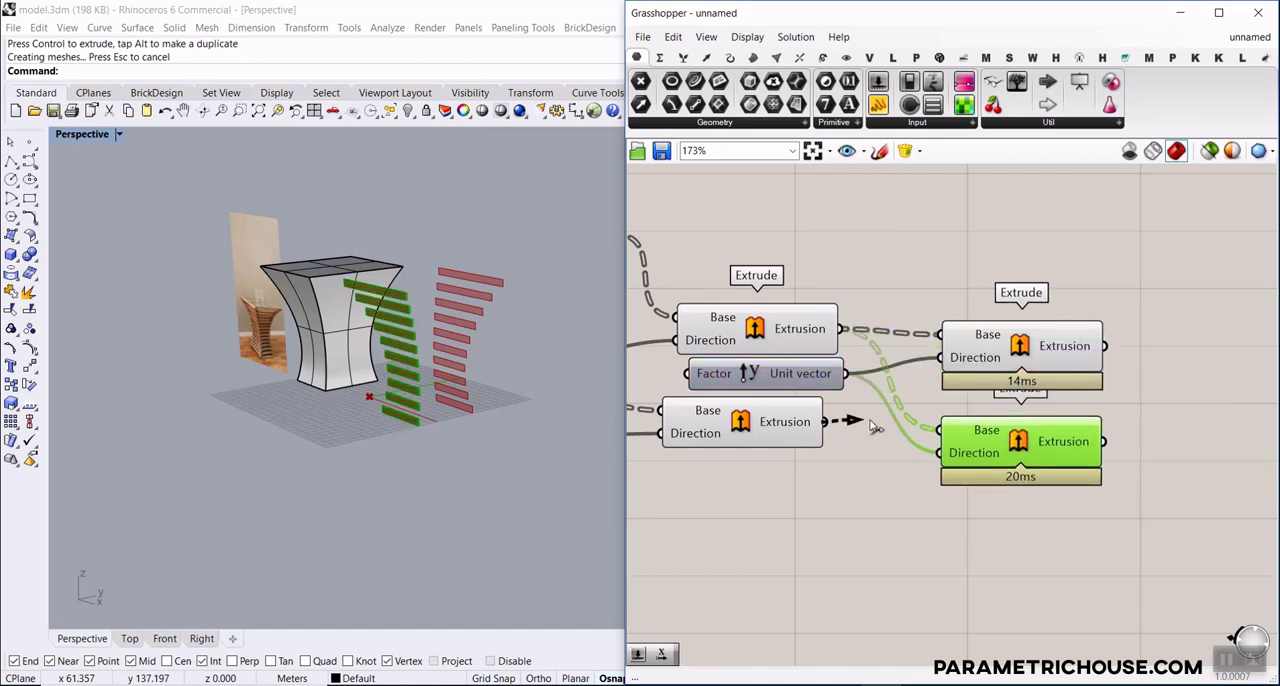
left_click_drag(872, 427, 940, 430)
left_click(857, 473)
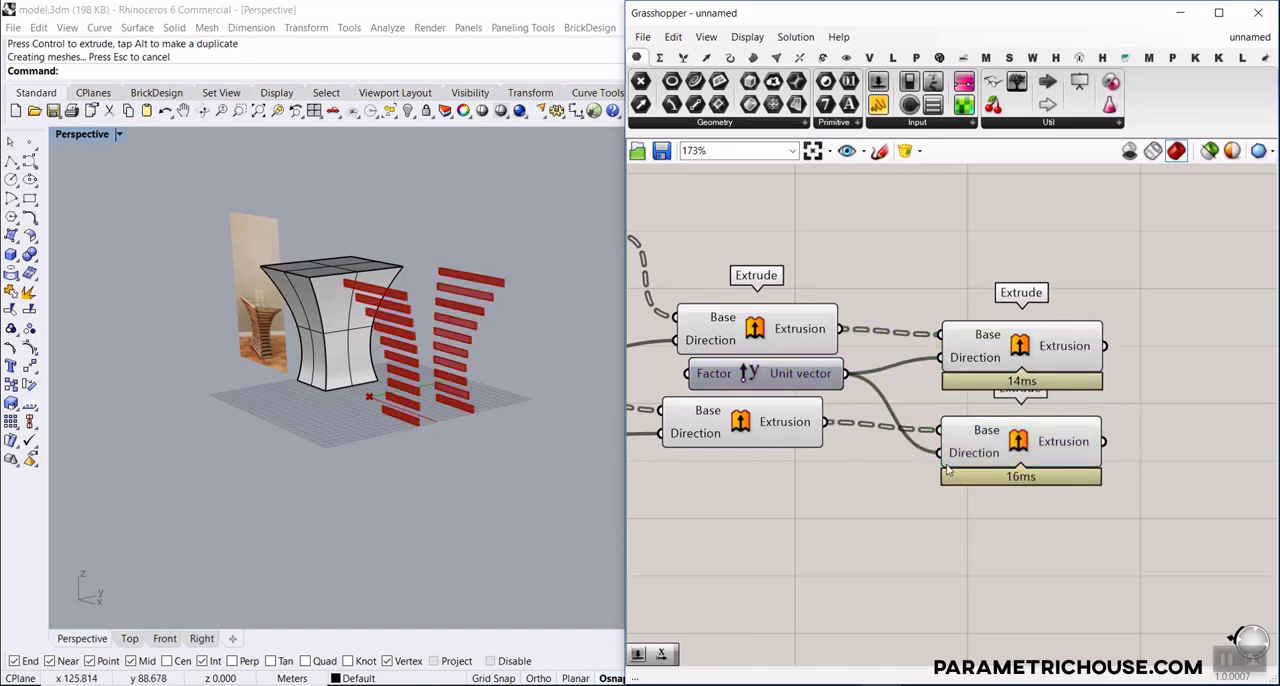
Apply an expression to the lower Unit Y-driven Extrude's Direction input that reverses its extrusion direction
scroll(335, 410, "up", 2)
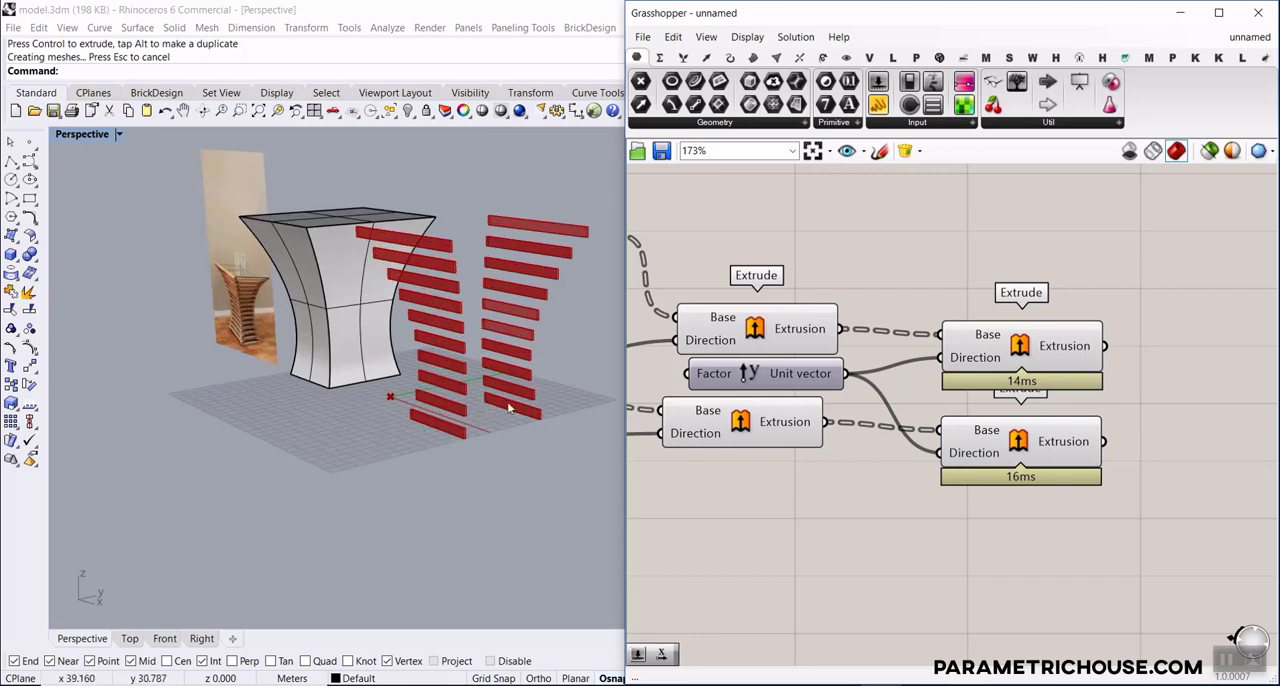
left_click(1013, 439)
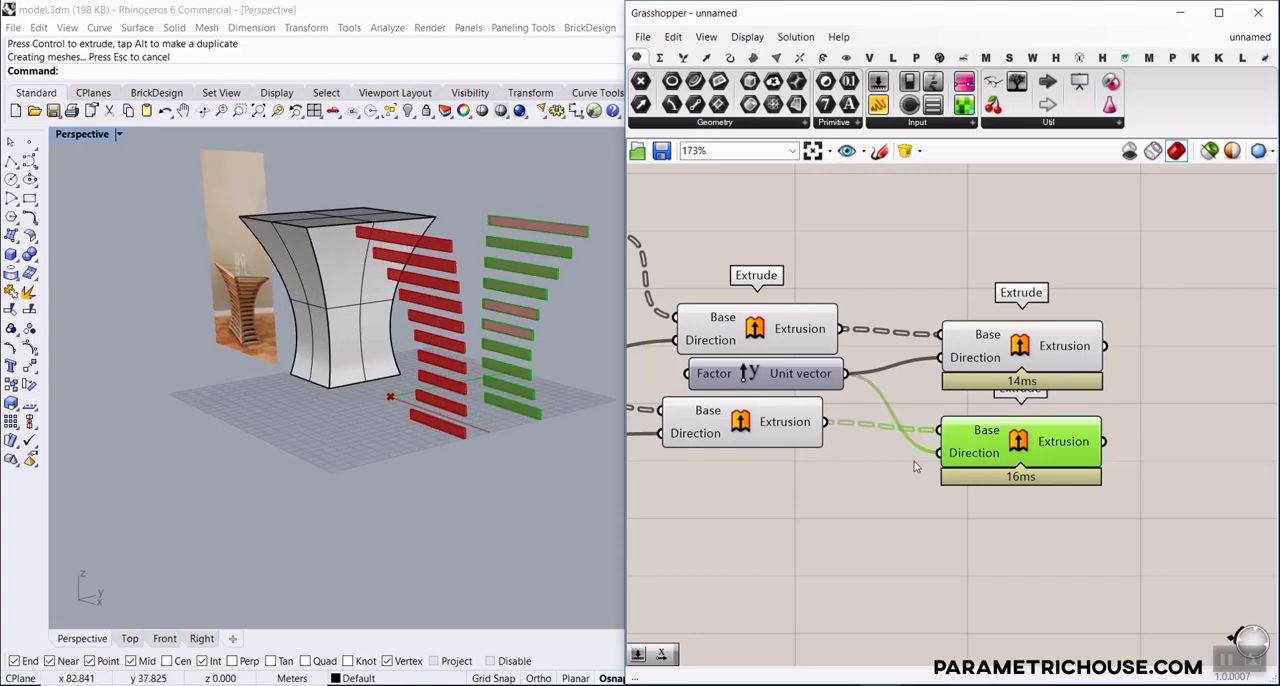
right_click(953, 455)
mouse_move(1019, 543)
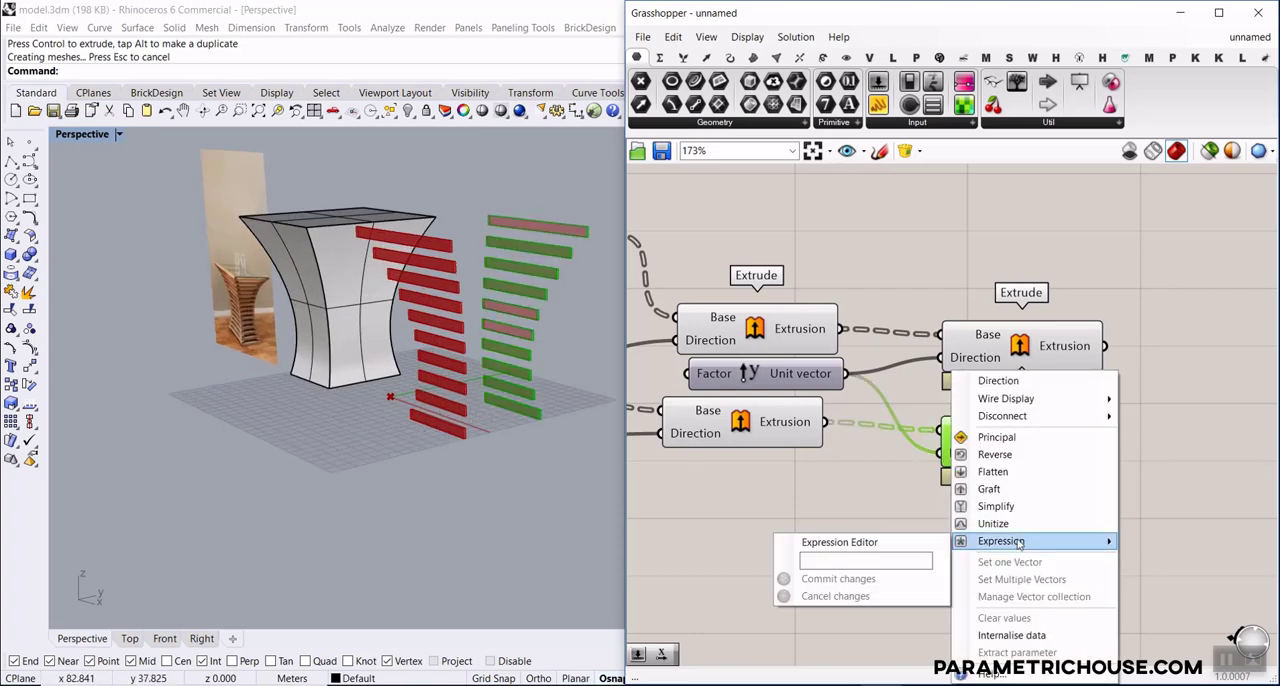
left_click(860, 561)
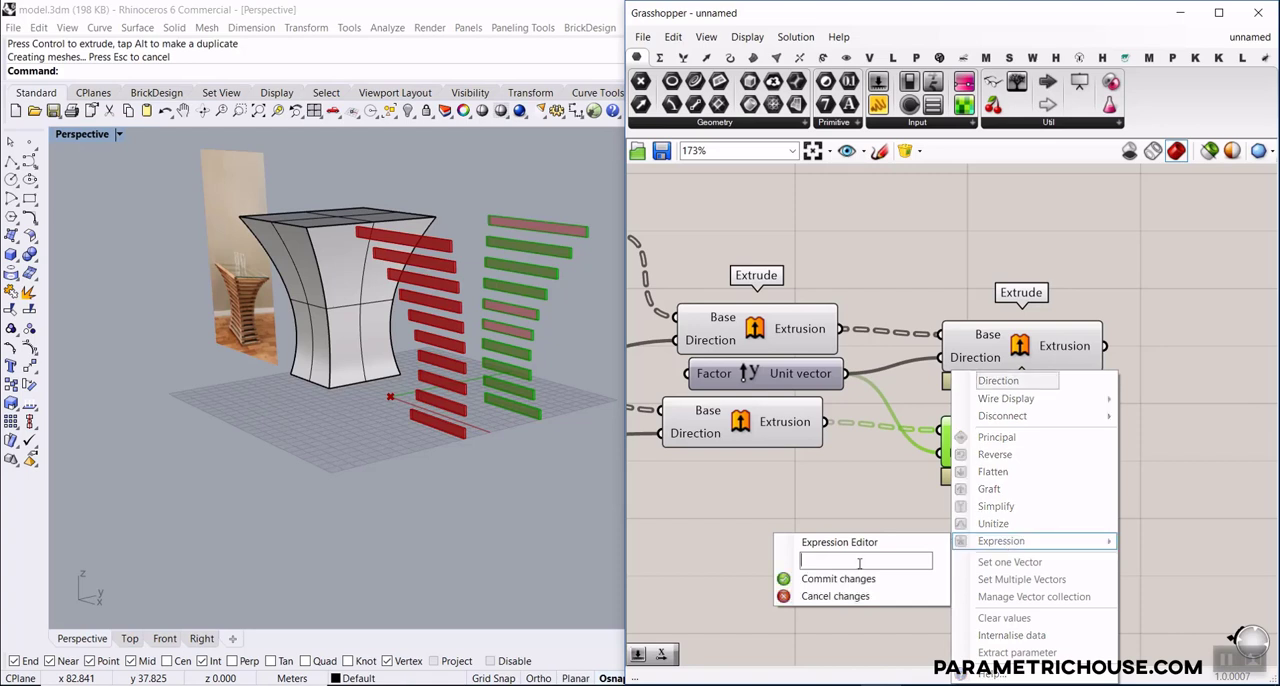
left_click(850, 584)
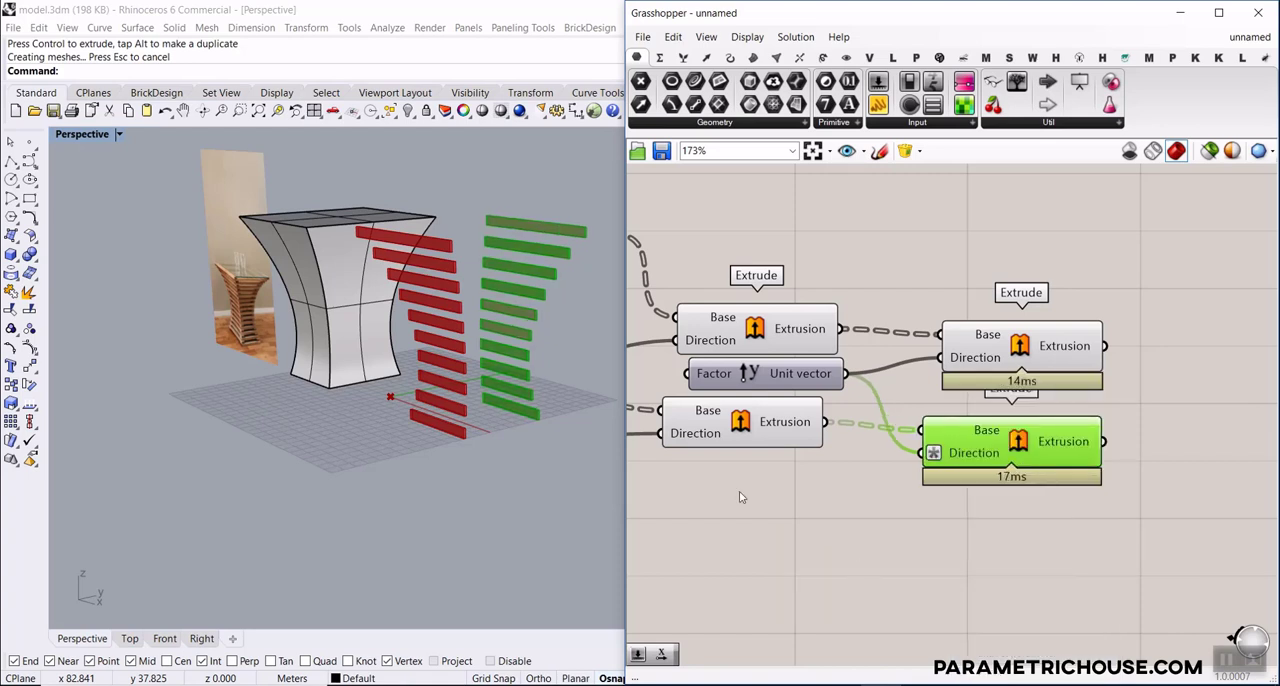
Move Unit Y below the first Extrude pair, connect a new 2.5 Number Slider to its Factor input and set it to 8.0
right_click_drag(508, 337, 475, 372)
right_click_drag(757, 429, 952, 416)
left_click_drag(958, 356, 901, 470)
right_click_drag(792, 509, 929, 468)
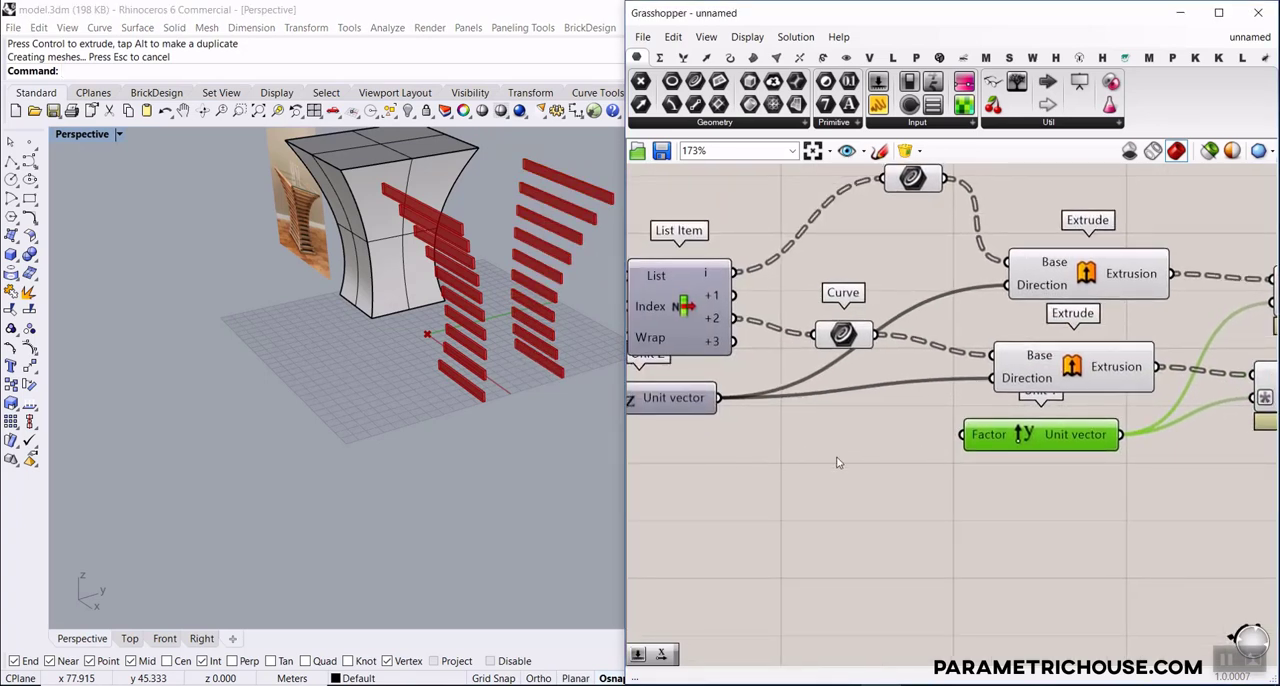
left_click(811, 466)
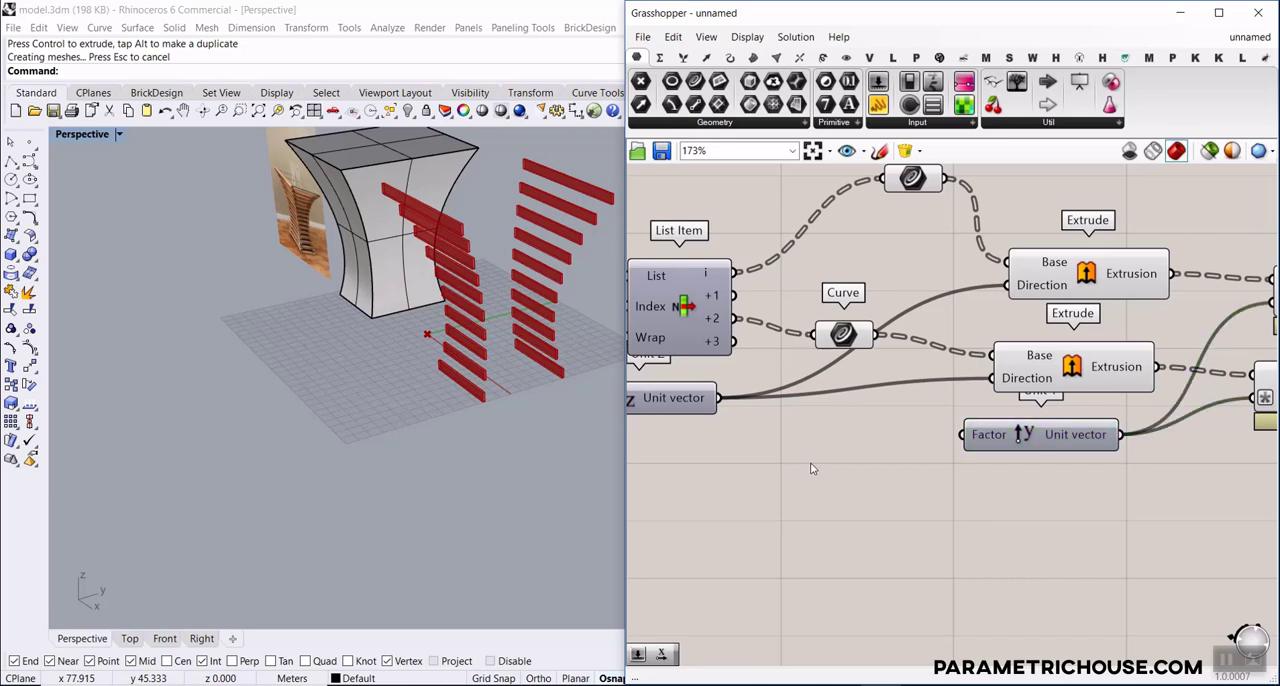
double_click(812, 467)
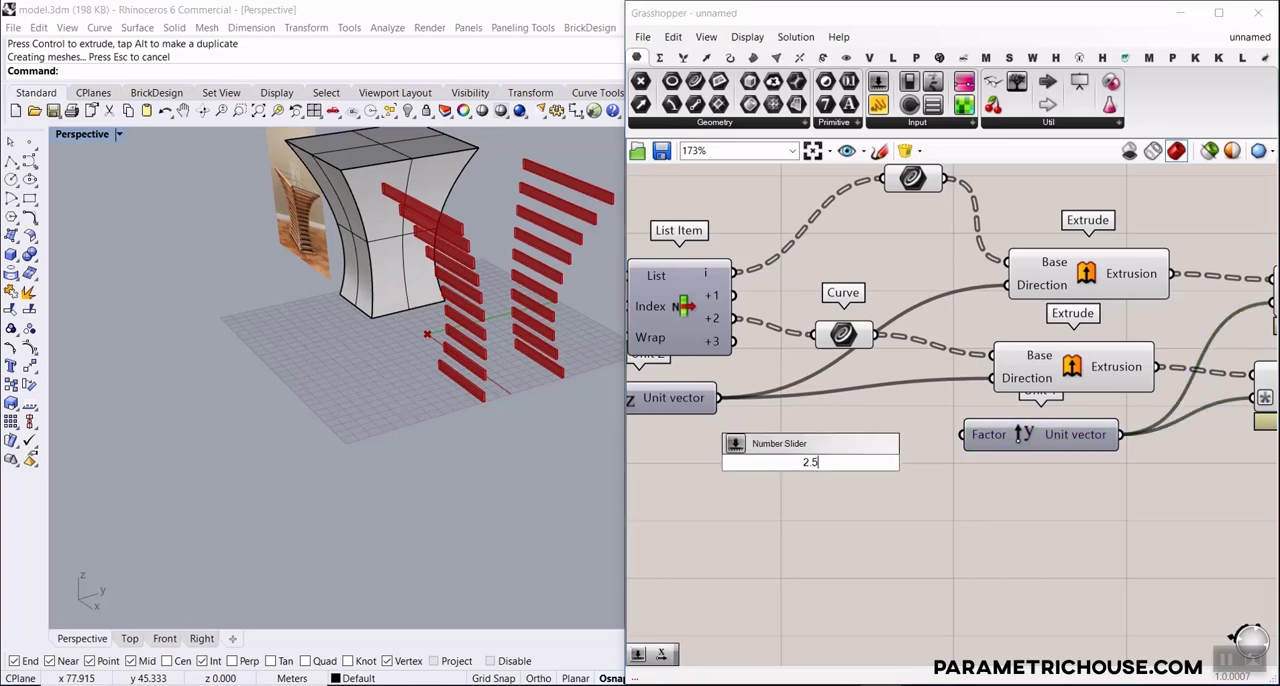
key("Return")
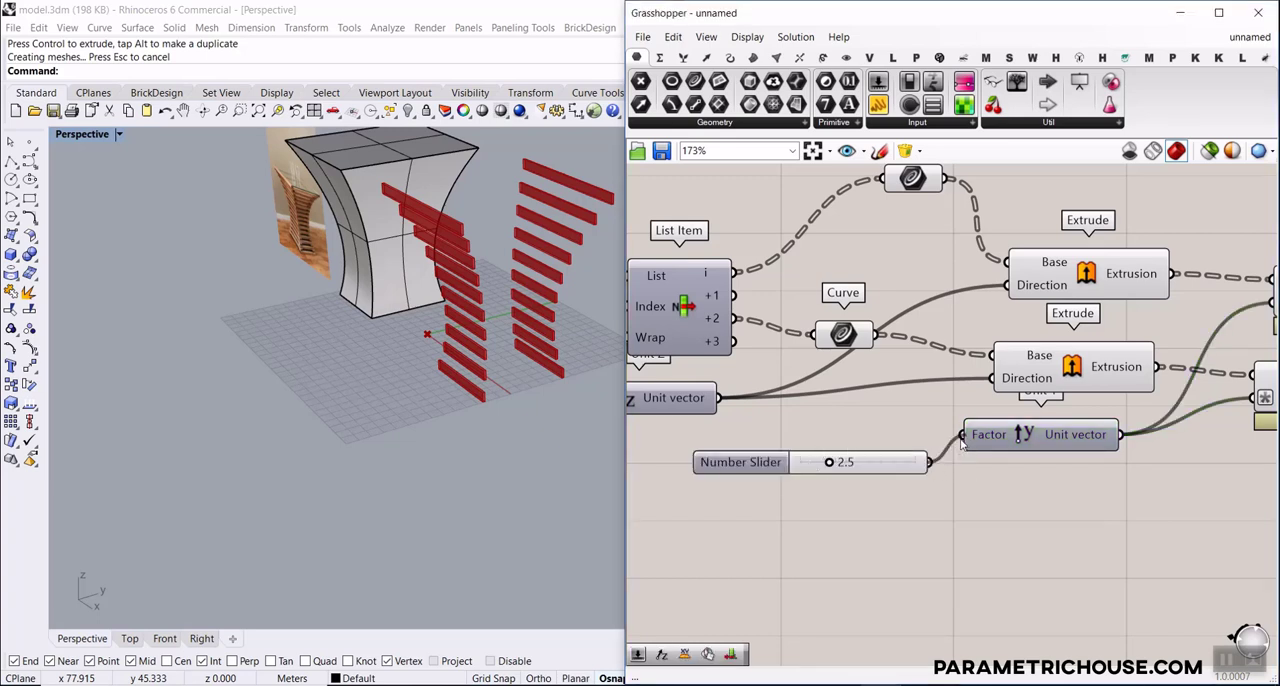
left_click_drag(962, 445, 963, 438)
left_click_drag(838, 464, 897, 464)
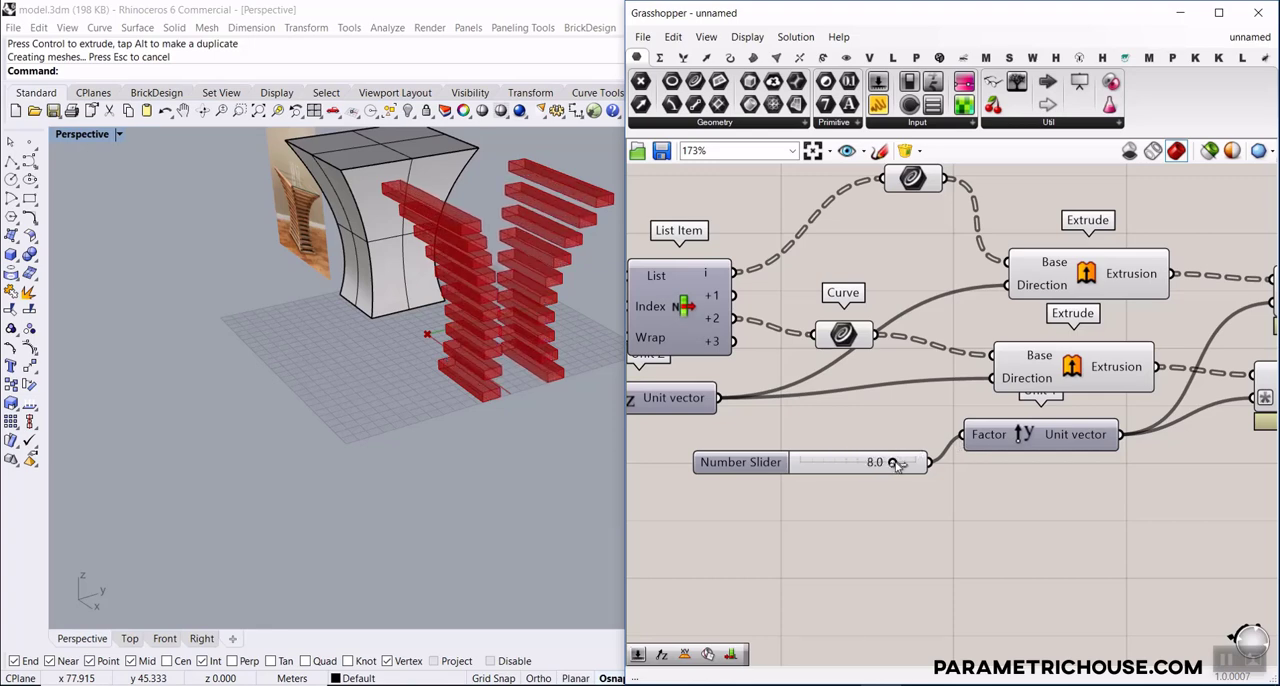
Increase the maximum of the Unit Y Number Slider and set its value to 9.9
double_click(717, 463)
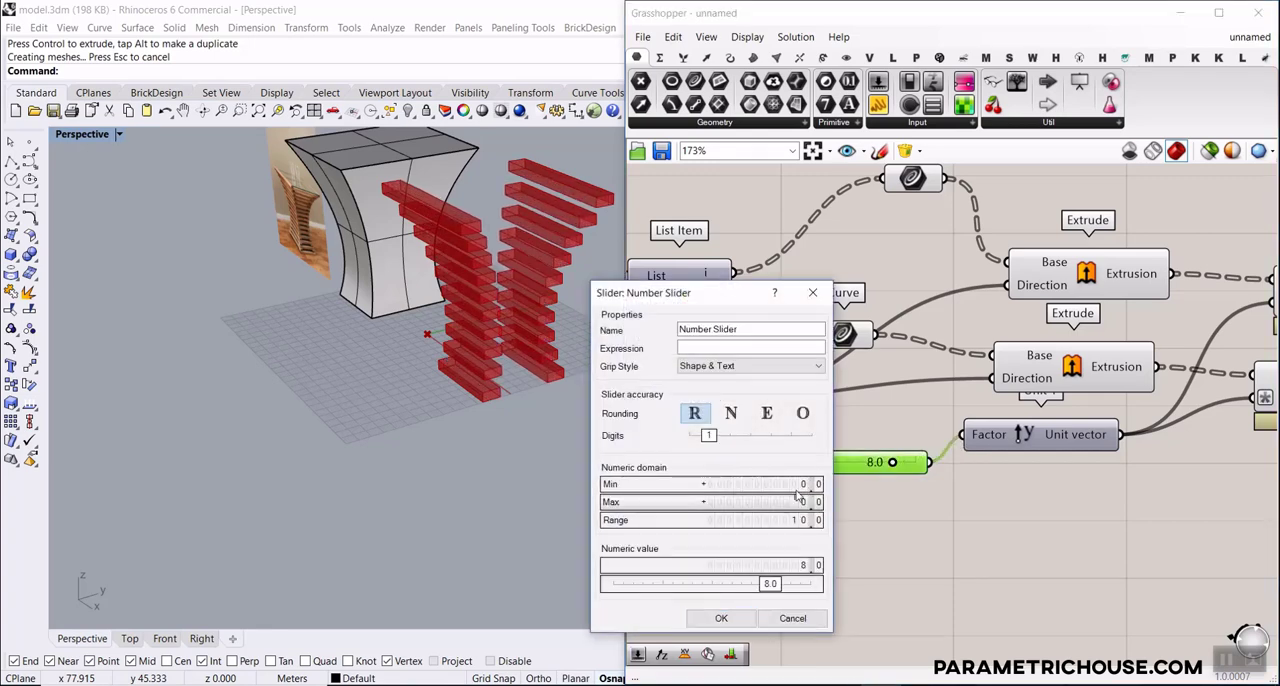
left_click(724, 618)
right_click_drag(404, 405, 440, 385)
scroll(853, 431, "up", 4)
left_click_drag(840, 490, 862, 491)
right_click_drag(408, 335, 446, 368)
right_click_drag(1093, 379, 1027, 374)
scroll(1027, 374, "down", 8)
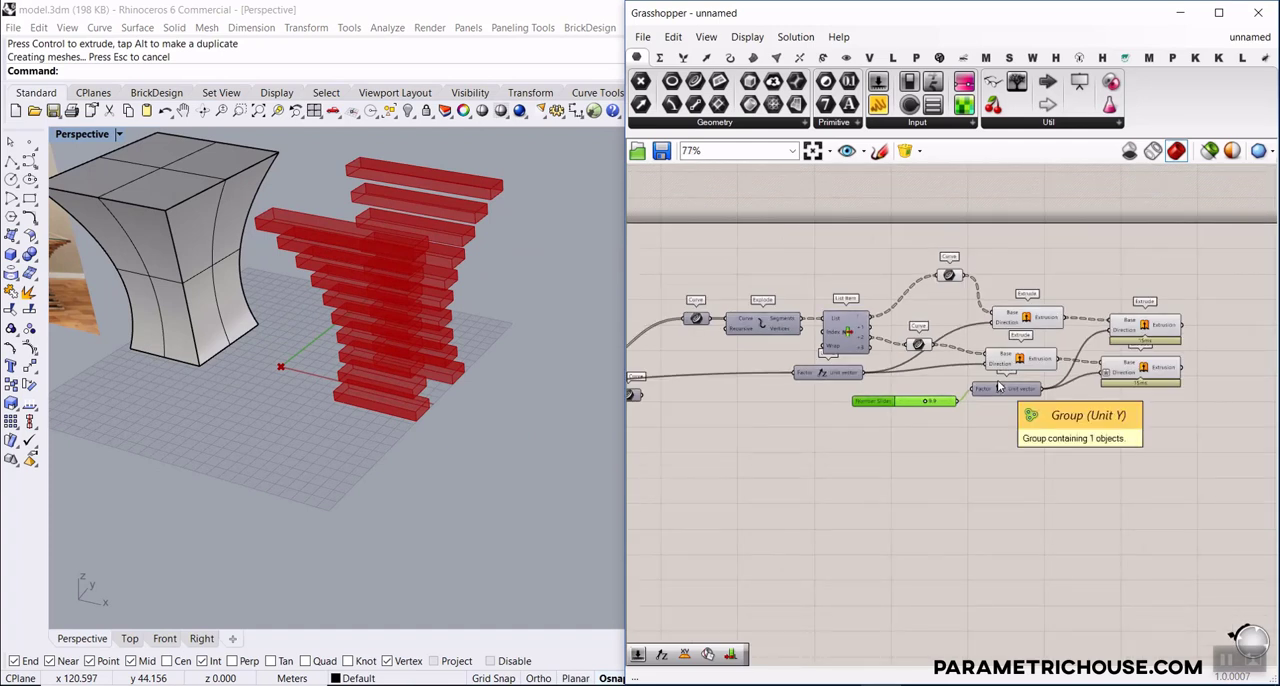
scroll(1130, 378, "down", 2)
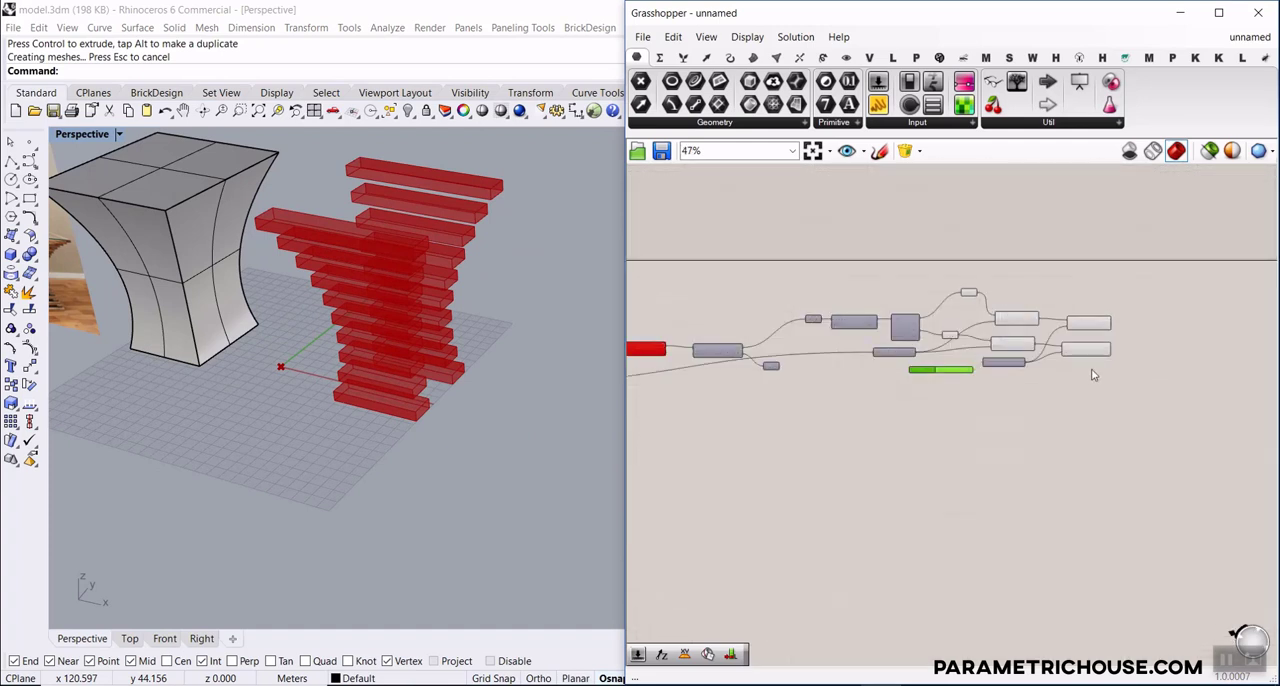
left_click_drag(1114, 371, 790, 262)
scroll(955, 343, "up", 3)
scroll(955, 343, "up", 2)
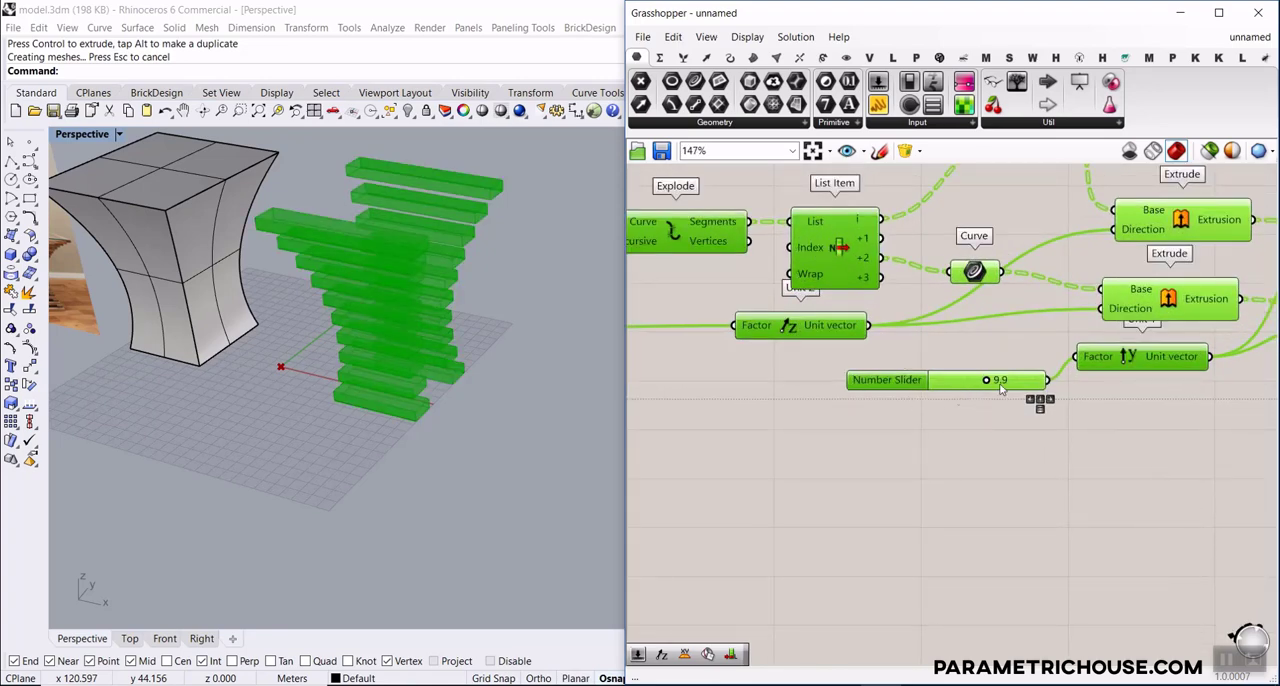
scroll(950, 391, "down", 3)
left_click(892, 492)
Rename the Unit Y slider as W and move it above the Explode component
right_click(890, 488)
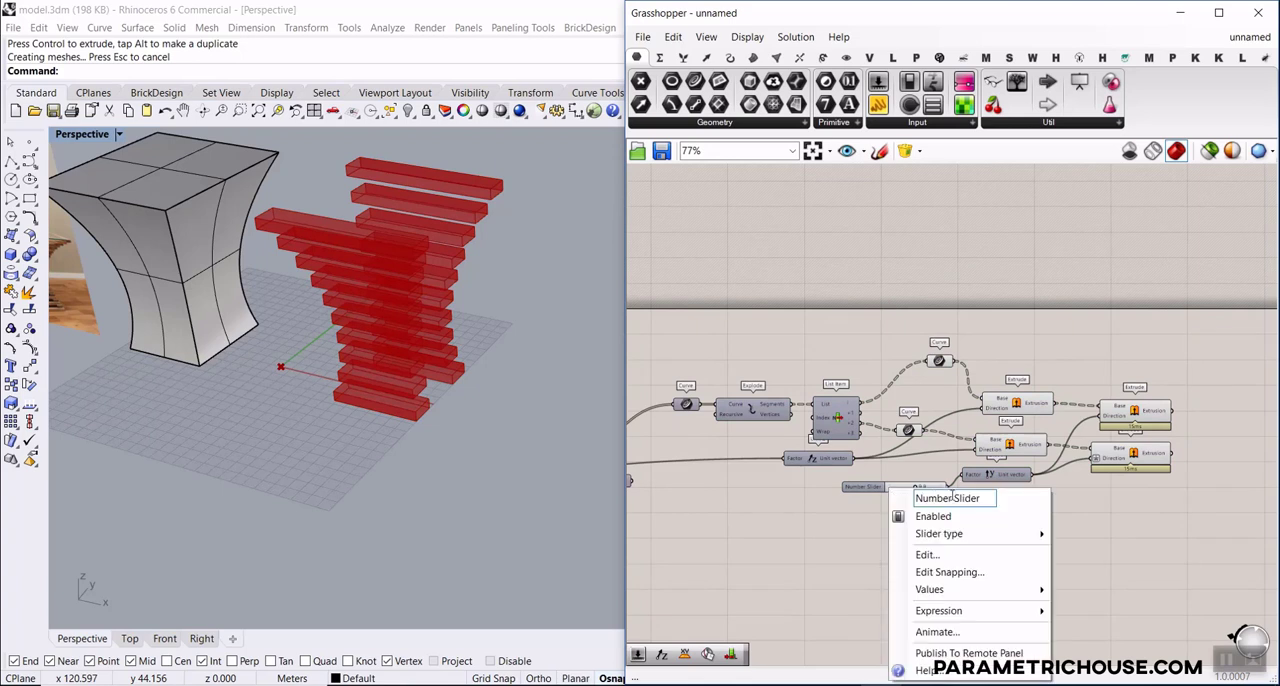
left_click(860, 530)
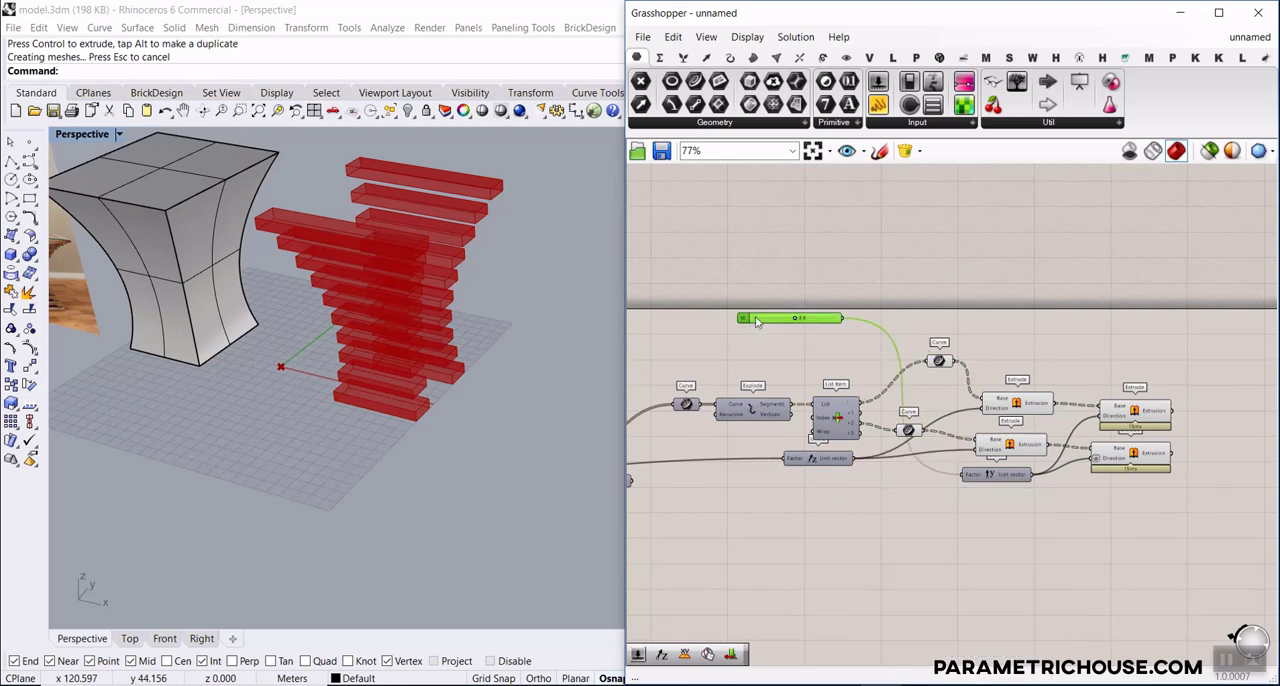
Duplicate the component chain from Explode through the final Extrudes and place the copy below the original
left_click_drag(1158, 334, 760, 578)
left_click(740, 493)
right_click_drag(738, 491, 872, 410)
Move the List B Curve parameter beside the copied Explode and connect it to Explode's Curve input in place of List A
scroll(760, 412, "up", 2)
left_click_drag(755, 396, 852, 556)
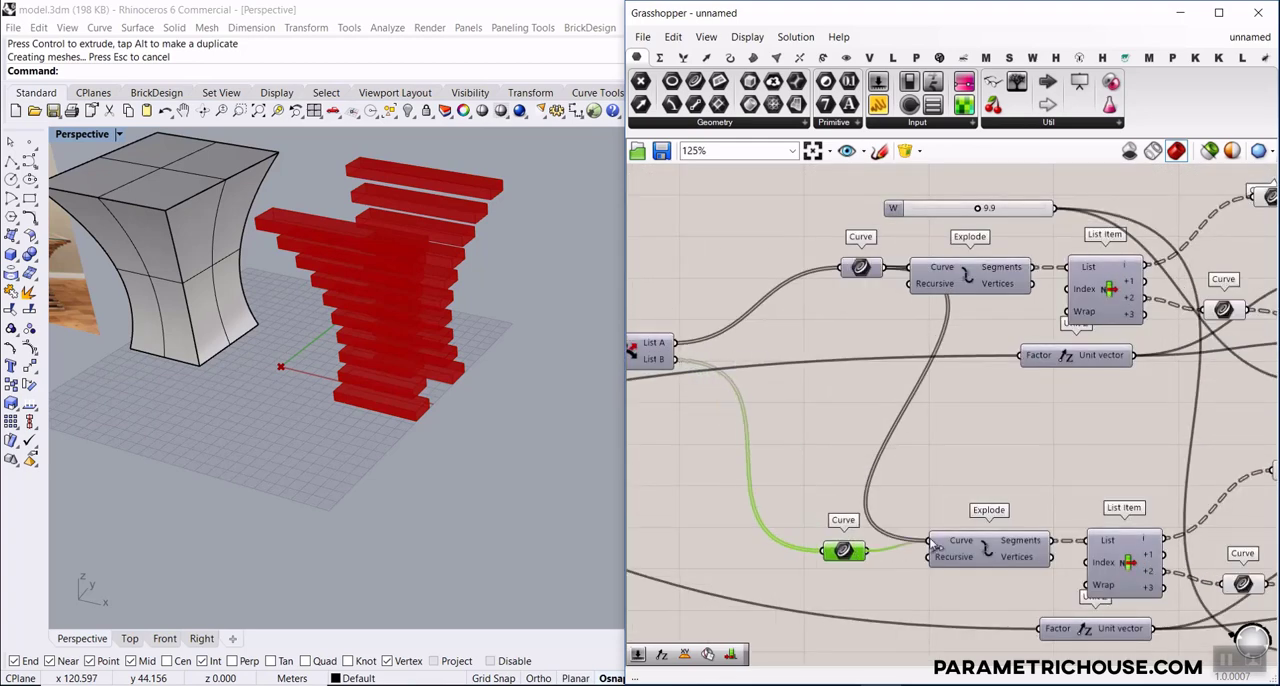
left_click_drag(932, 543, 930, 542)
left_click(940, 460)
Rewire the copied List Item so +1 feeds the upper Curve parameter and +3 feeds the lower one
right_click_drag(1052, 492, 843, 353)
scroll(979, 445, "up", 2)
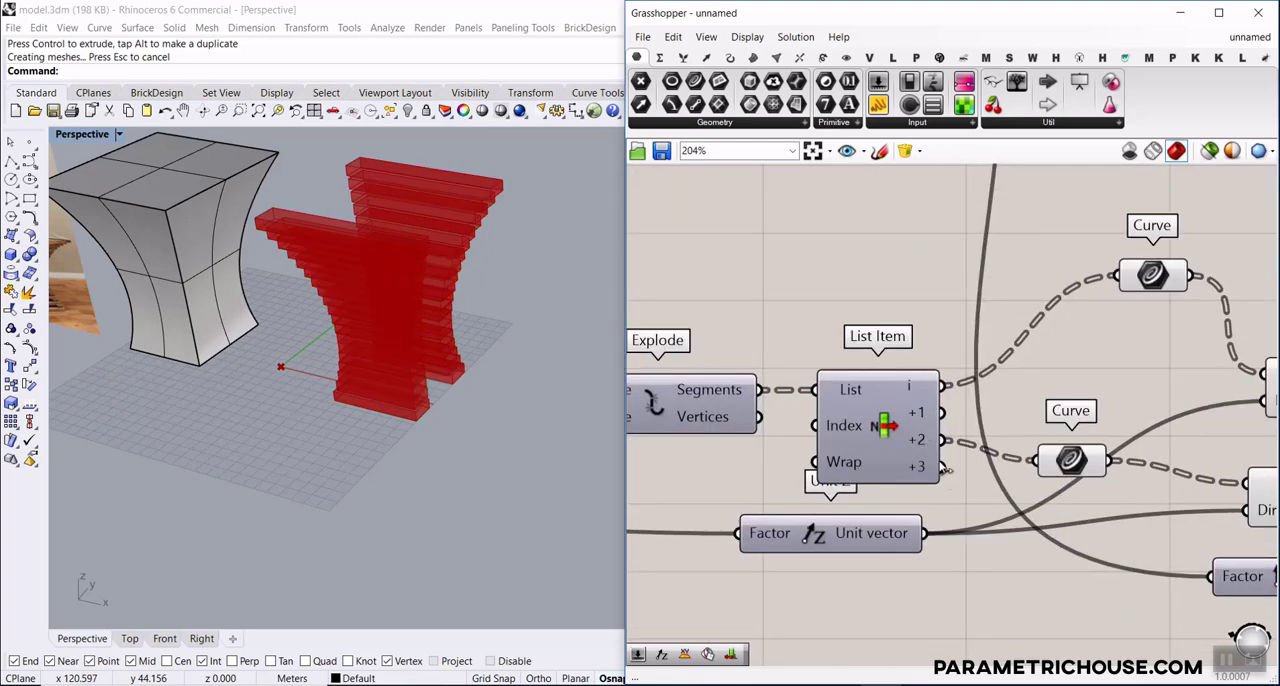
left_click_drag(1113, 297, 1116, 279)
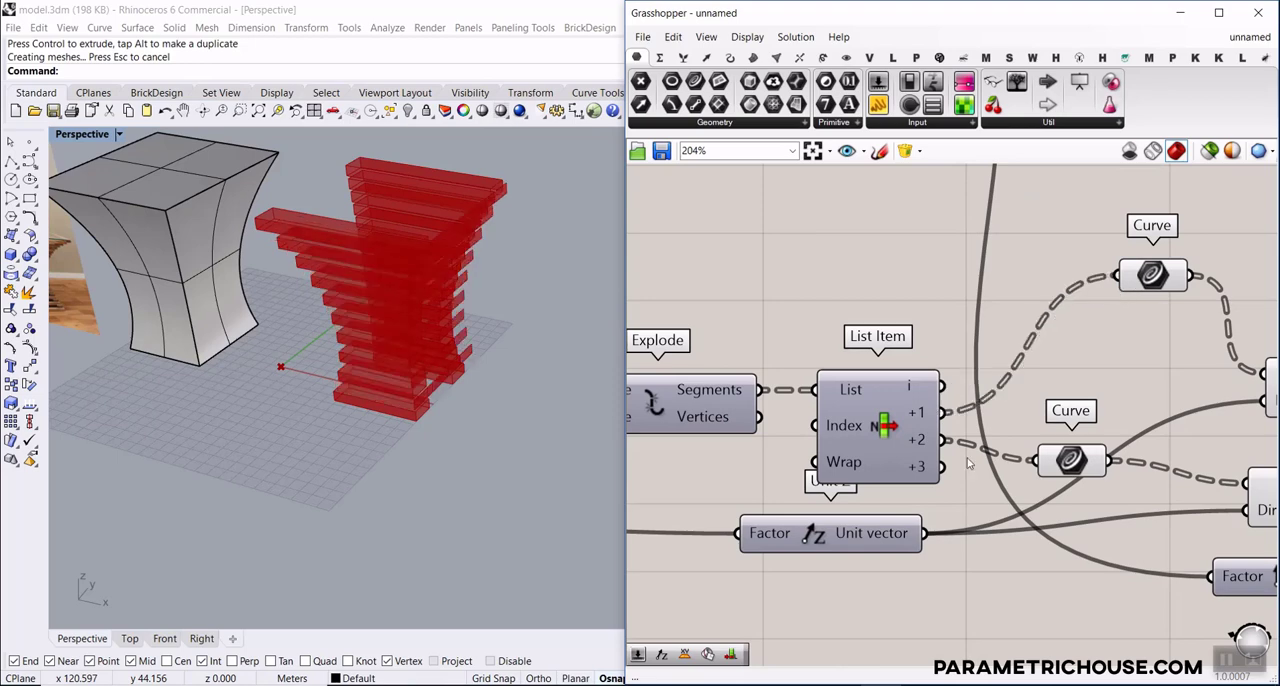
left_click_drag(990, 468, 1036, 461)
right_click_drag(378, 389, 363, 356)
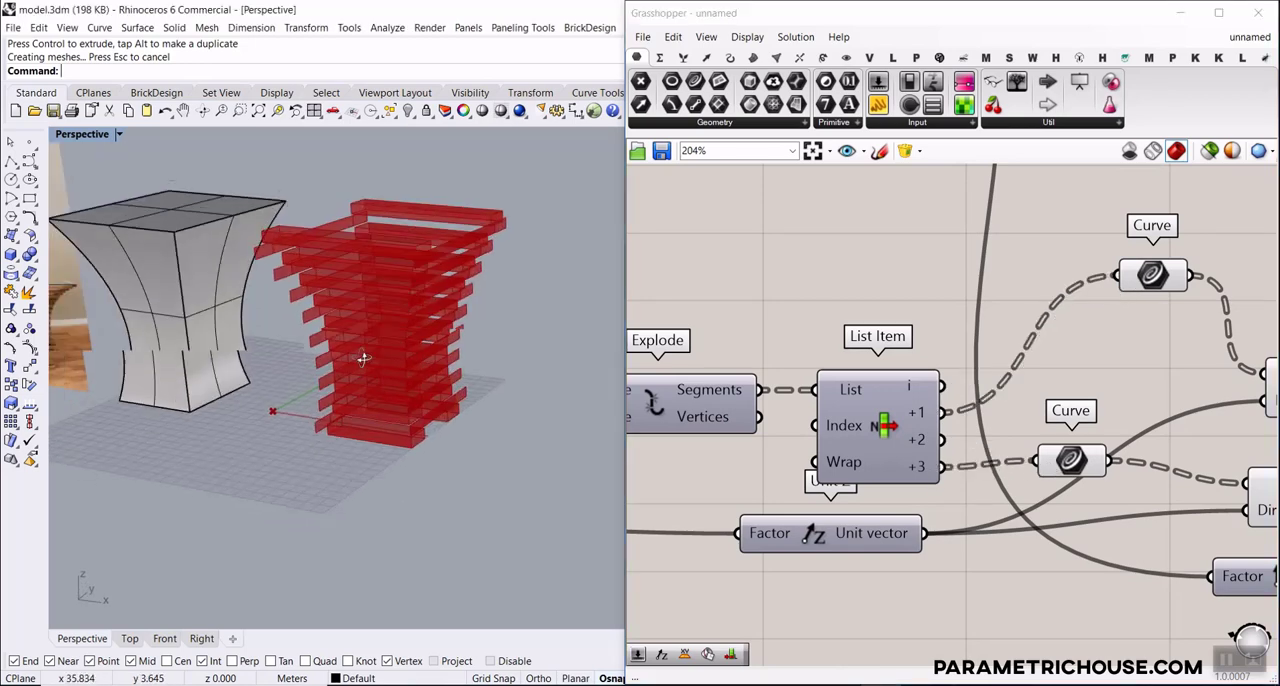
Inspect the slats at close range and select the copied lower first Extrude to see which geometry it produces
scroll(424, 440, "up", 5)
right_click_drag(872, 391, 834, 381)
scroll(830, 382, "down", 5)
right_click_drag(878, 425, 763, 431)
scroll(763, 431, "up", 1)
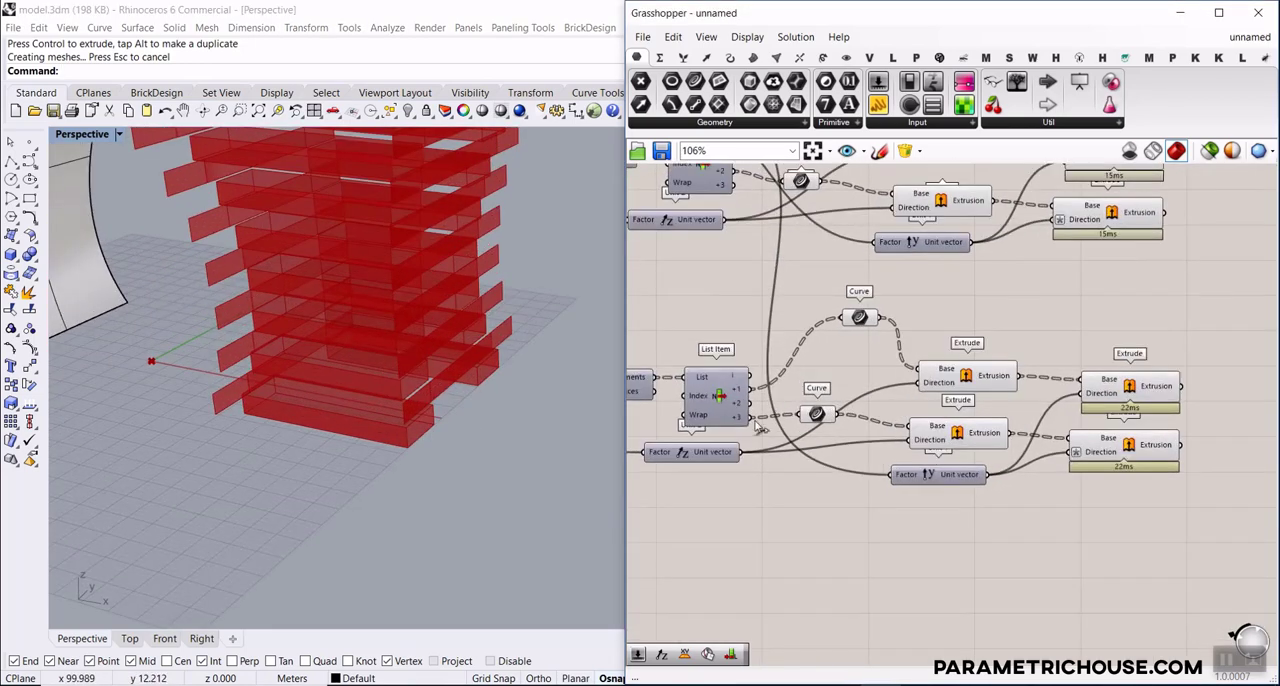
right_click_drag(994, 390, 1032, 381)
left_click(1032, 368)
left_click(988, 437)
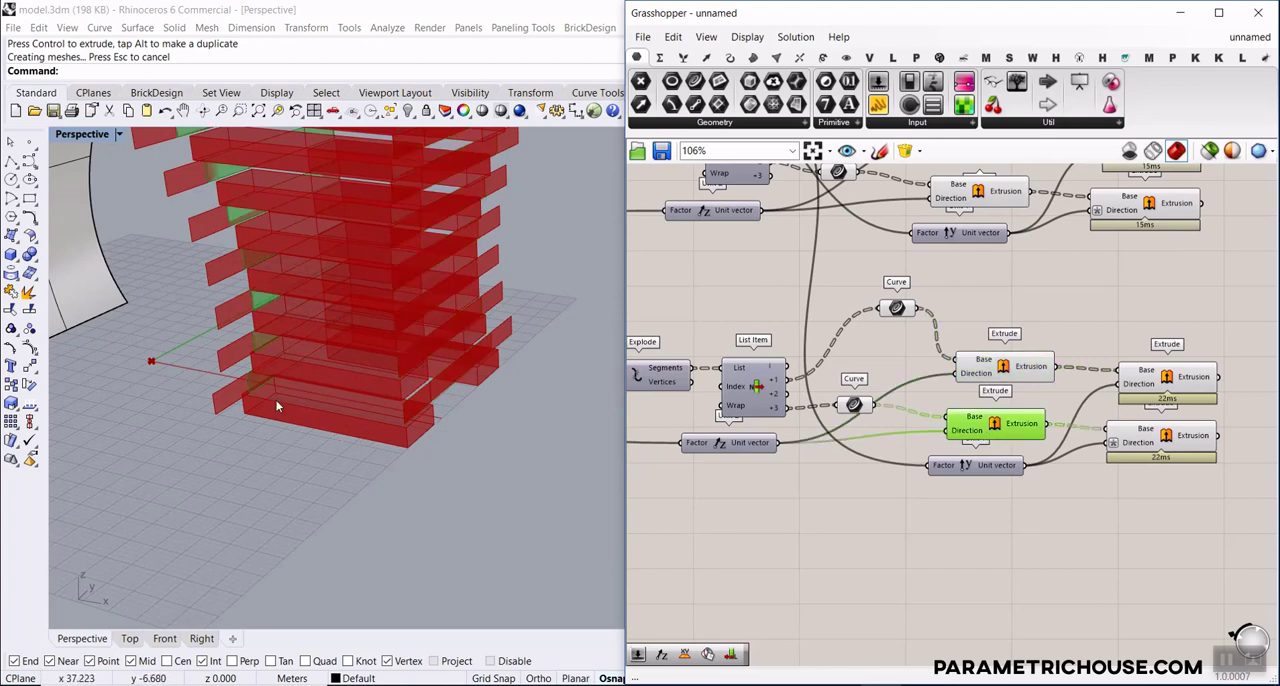
scroll(270, 404, "up", 2)
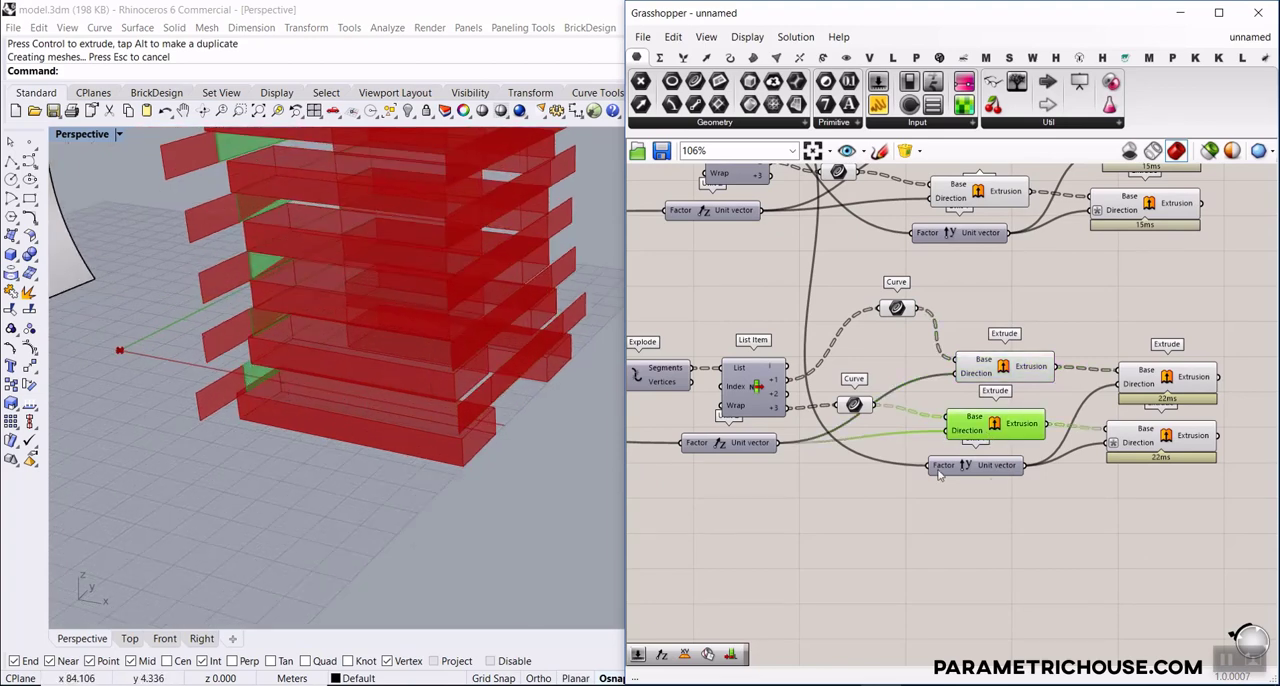
Replace the Unit Y component in the copied chain with a Unit X component
right_click_drag(992, 453, 948, 445)
scroll(701, 440, "up", 3)
right_click_drag(682, 448, 808, 449)
scroll(1028, 449, "down", 2)
right_click_drag(1028, 449, 875, 430)
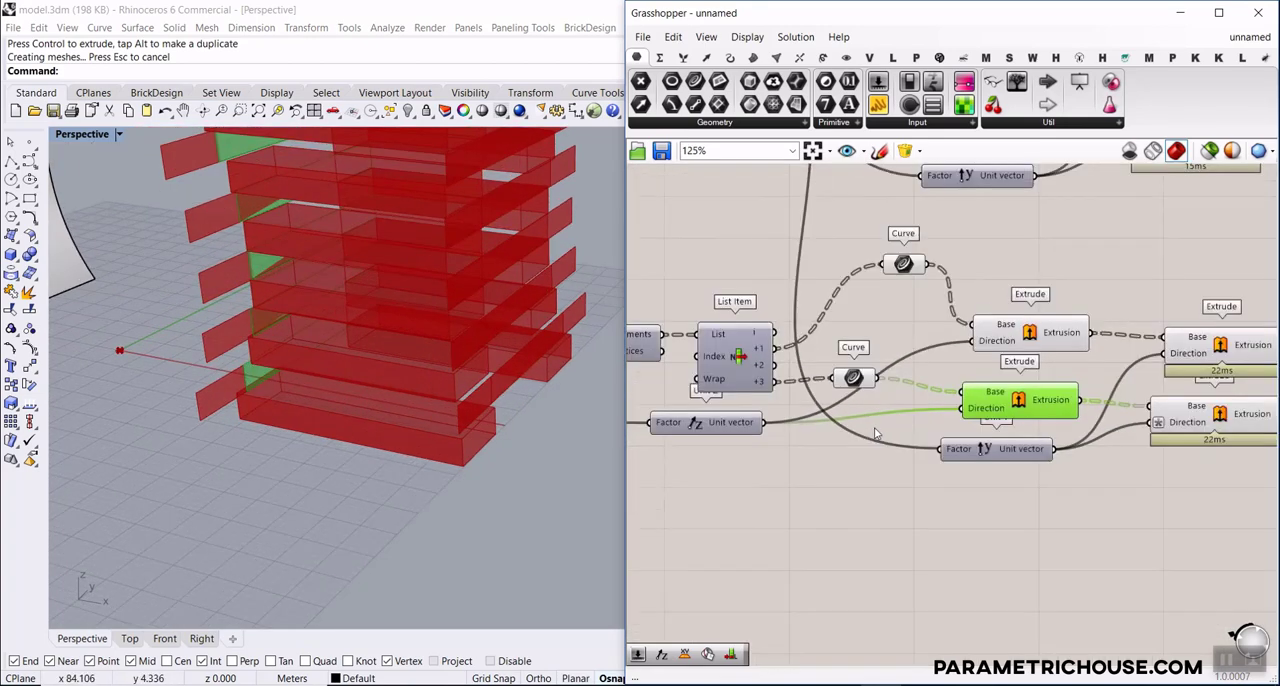
scroll(875, 432, "up", 3)
left_click(920, 443)
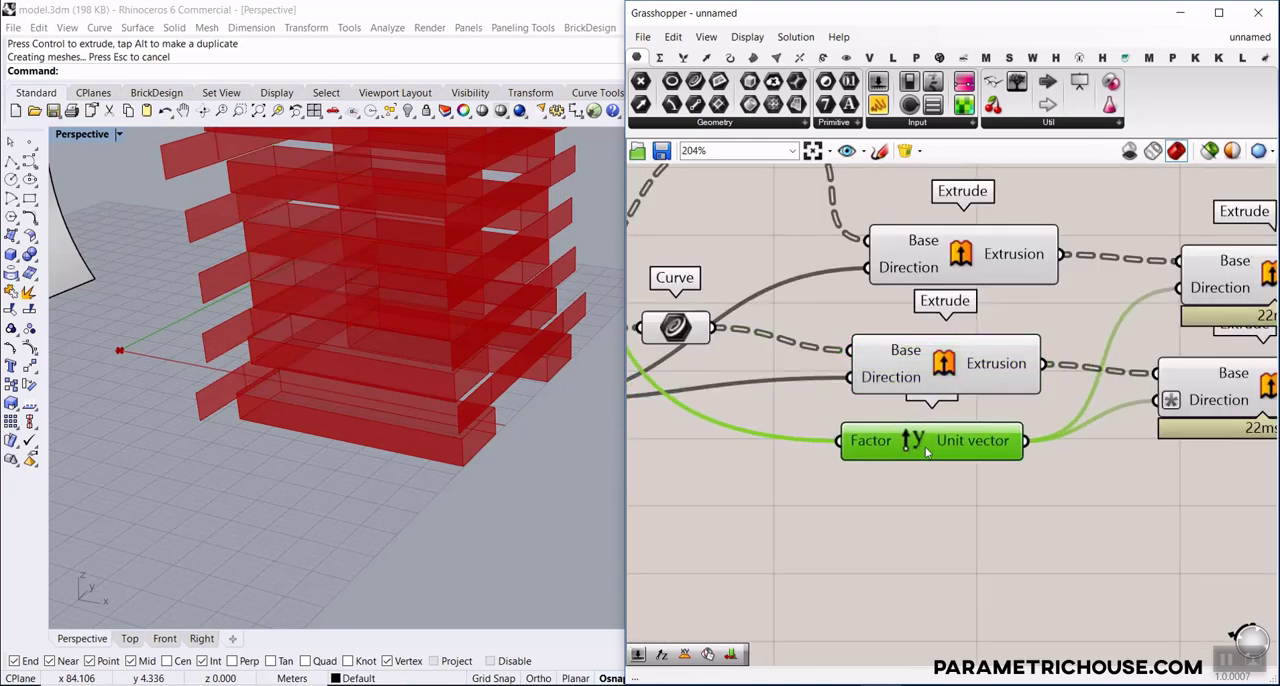
key("Delete")
double_click(925, 443)
type("x")
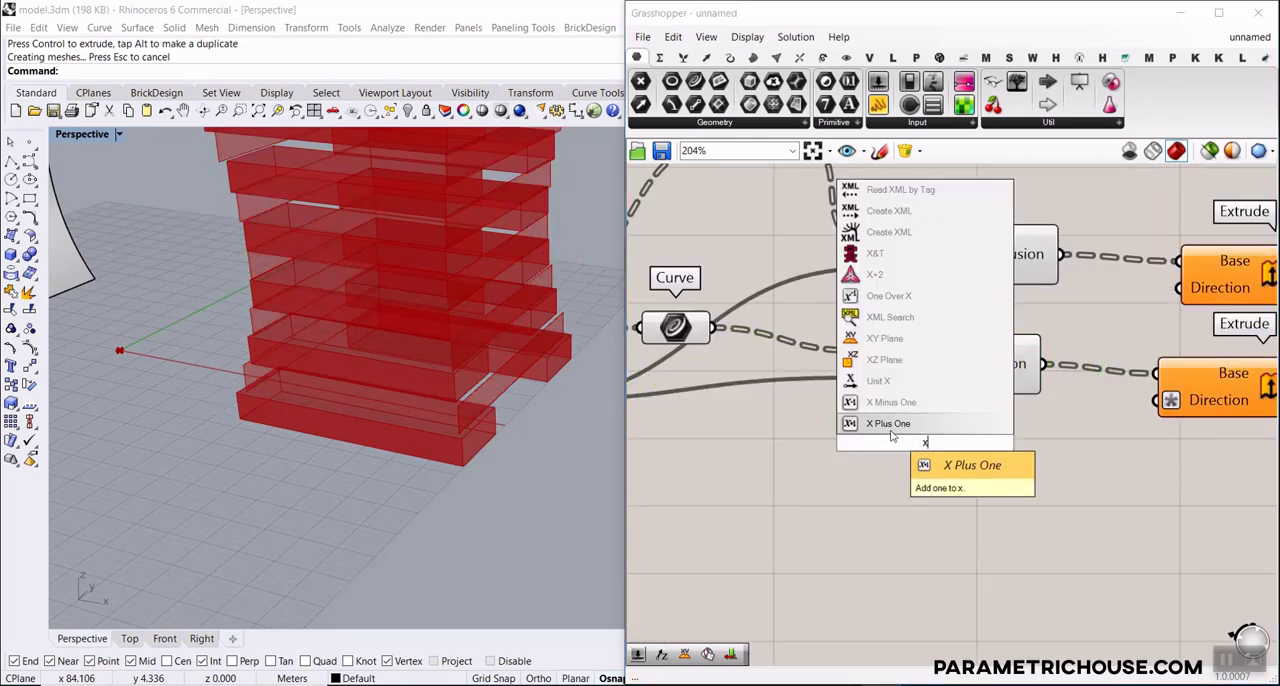
left_click(878, 381)
Connect Unit X to the Direction of both copied final Extrudes and feed its Factor from the W slider
left_click_drag(1152, 313, 1180, 288)
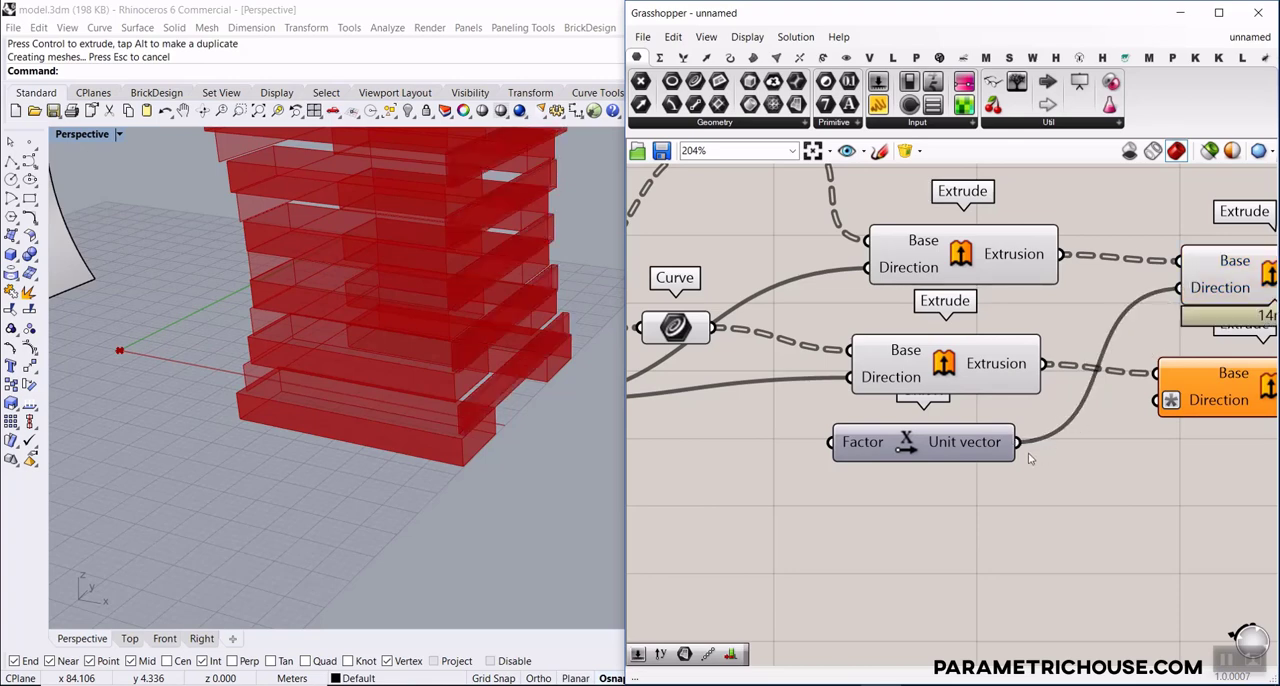
left_click_drag(1150, 410, 1156, 401)
scroll(818, 232, "down", 5)
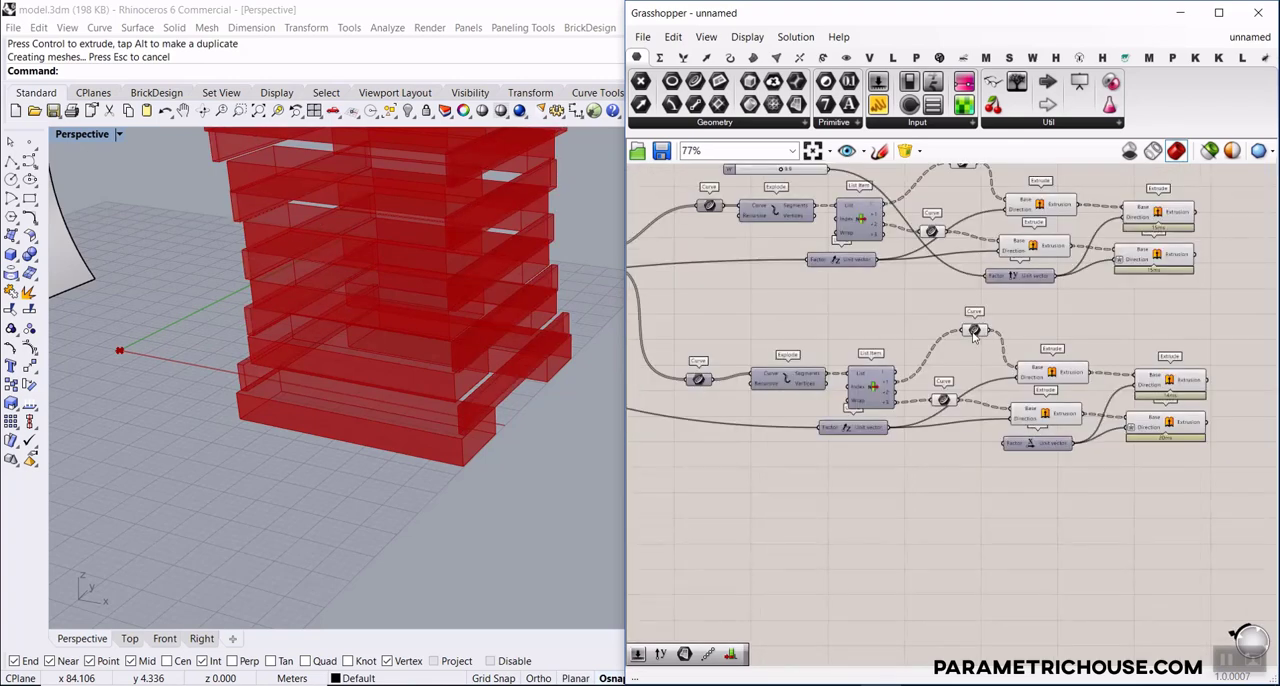
scroll(815, 349, "up", 3)
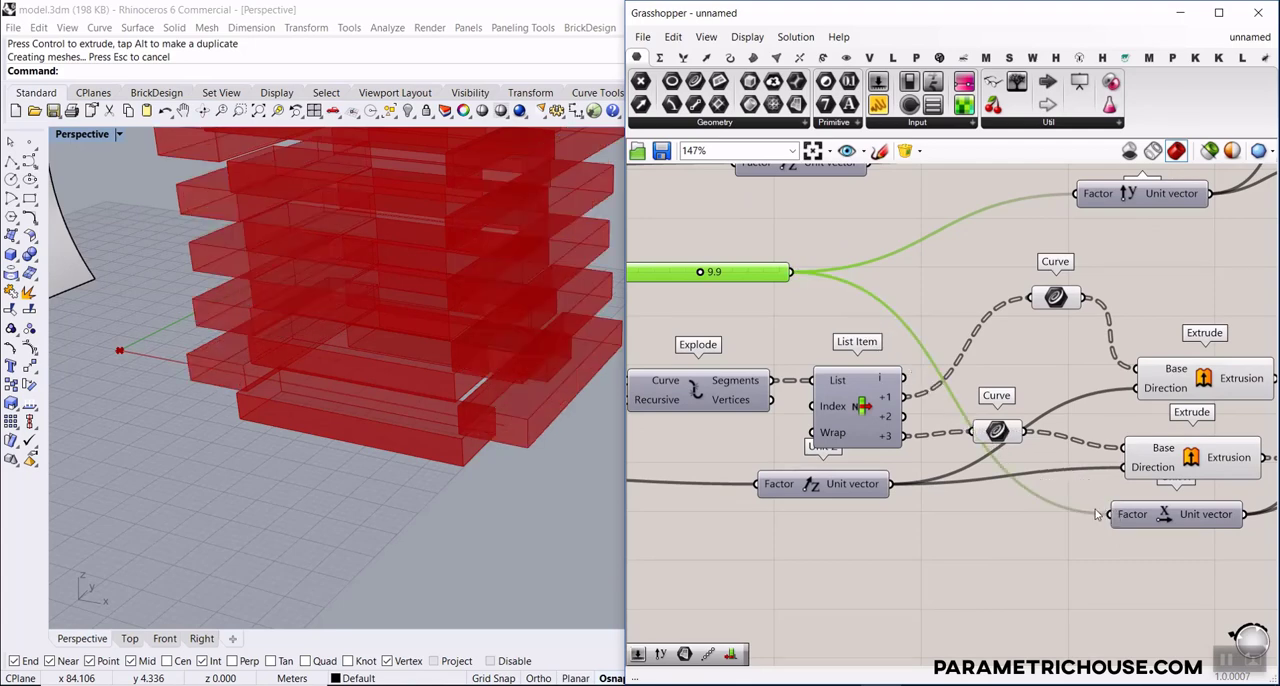
Remove the -x expression from the Direction input of the copied chain's lower final Extrude
scroll(1116, 514, "down", 3)
scroll(1112, 456, "up", 2)
left_click(1125, 380)
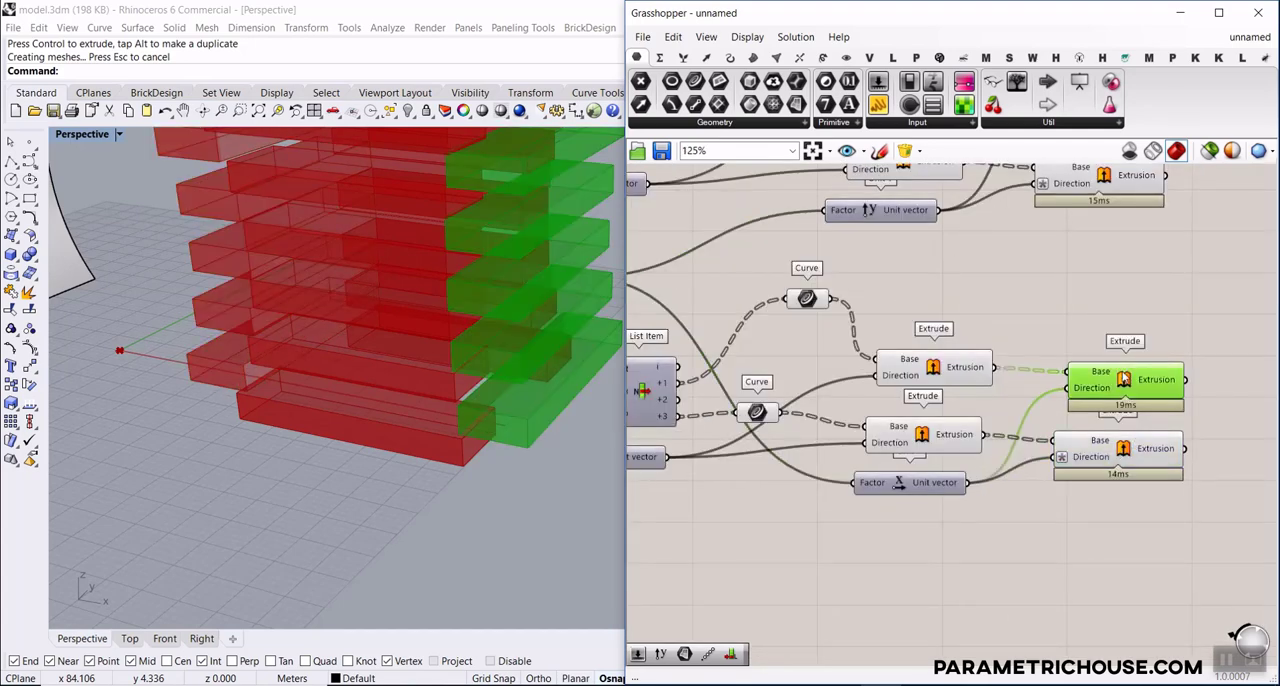
scroll(449, 468, "up", 5)
right_click(1080, 460)
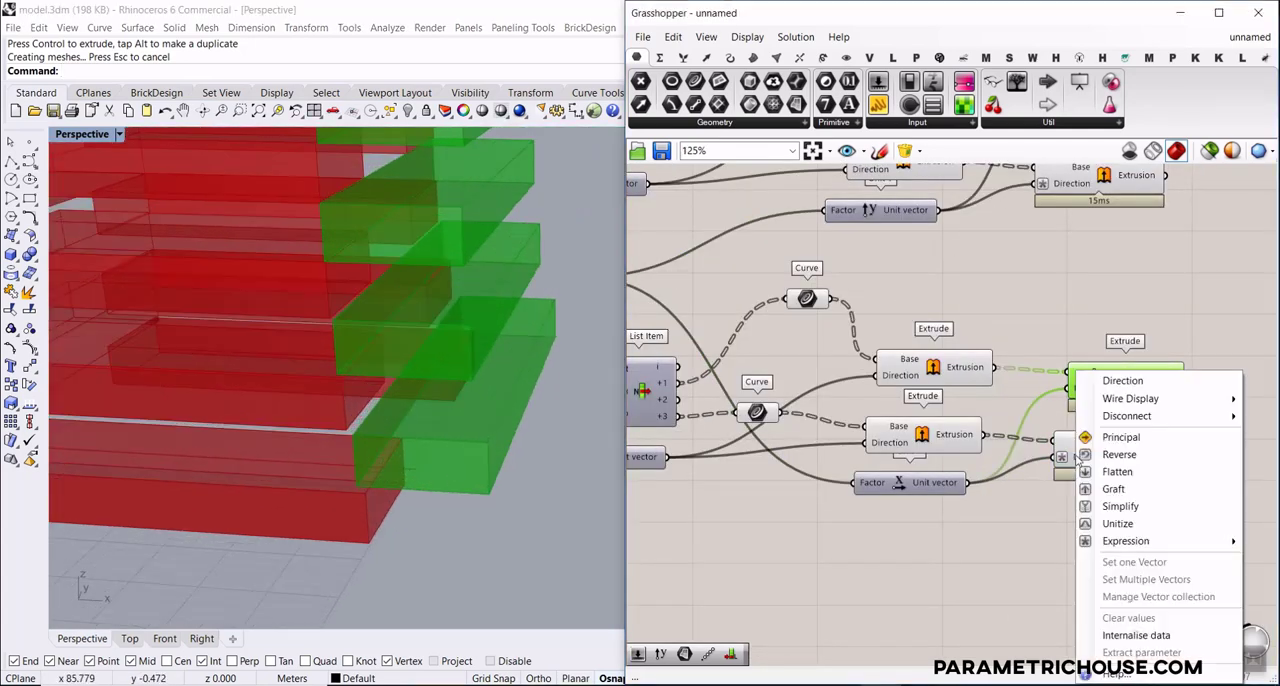
scroll(1047, 482, "up", 5)
right_click(1040, 438)
mouse_move(1080, 548)
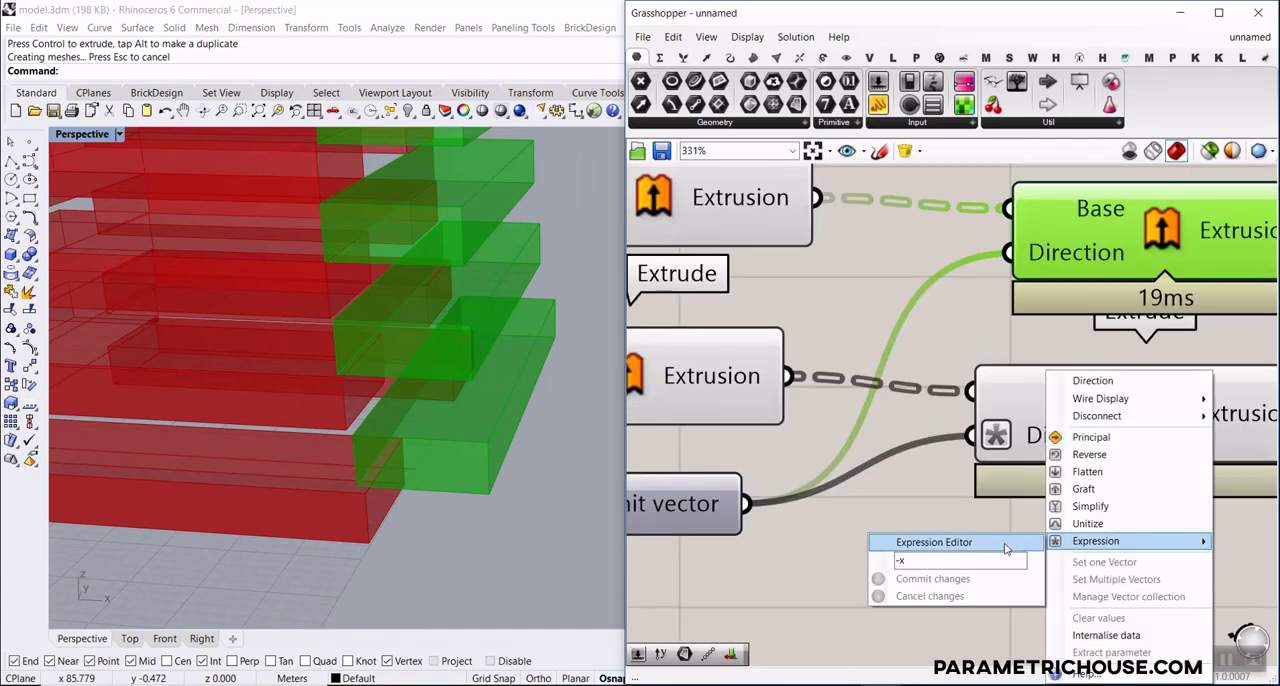
type("-x")
left_click(930, 579)
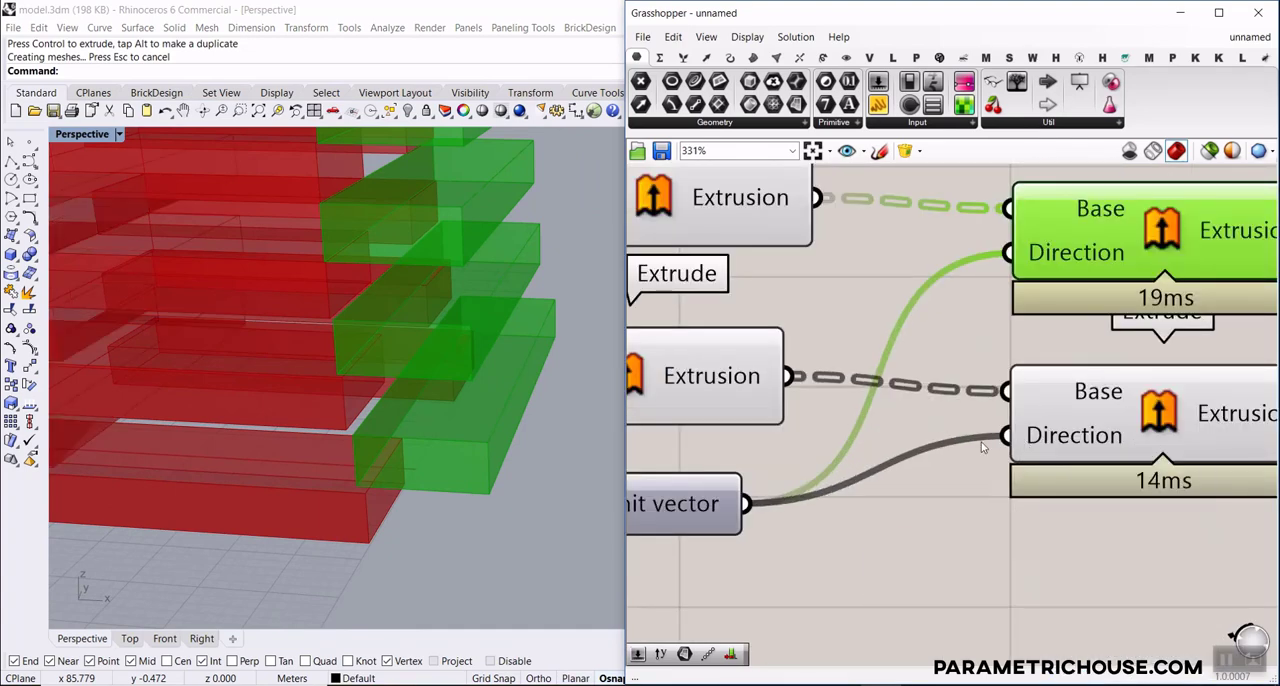
Add the expression -x to the Direction input of the copied chain's upper final Extrude
right_click(1078, 253)
mouse_move(1128, 425)
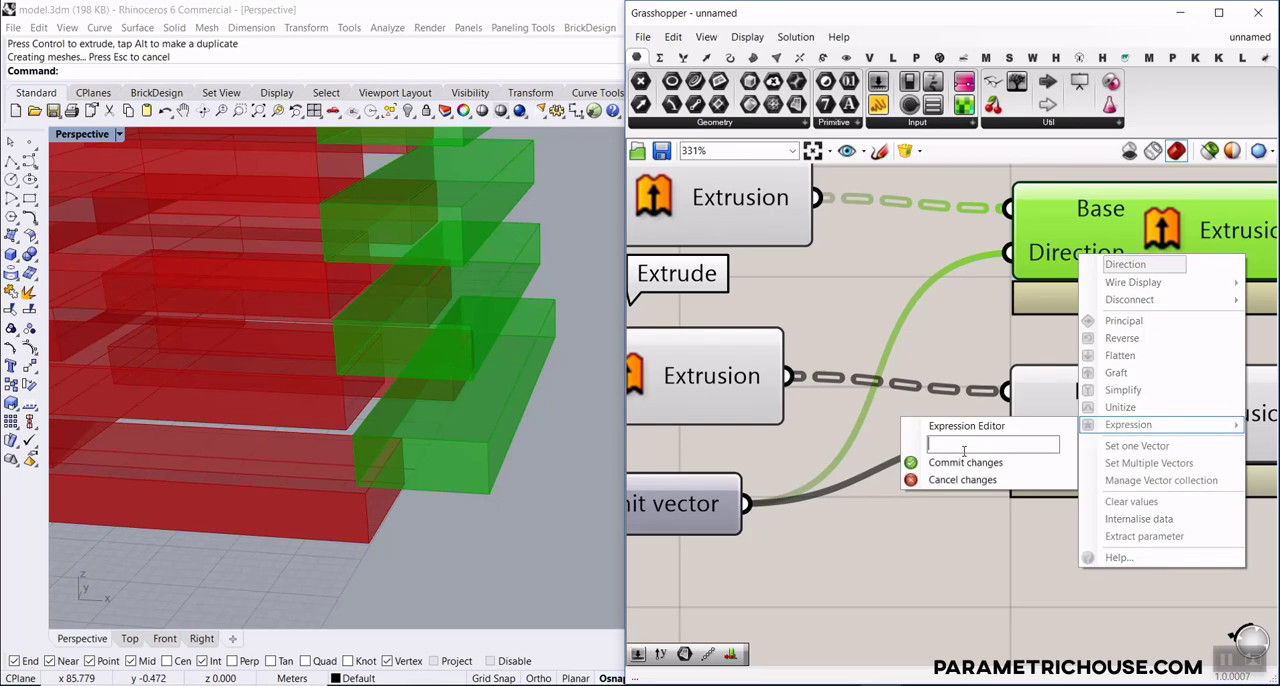
left_click(946, 474)
scroll(486, 434, "down", 10)
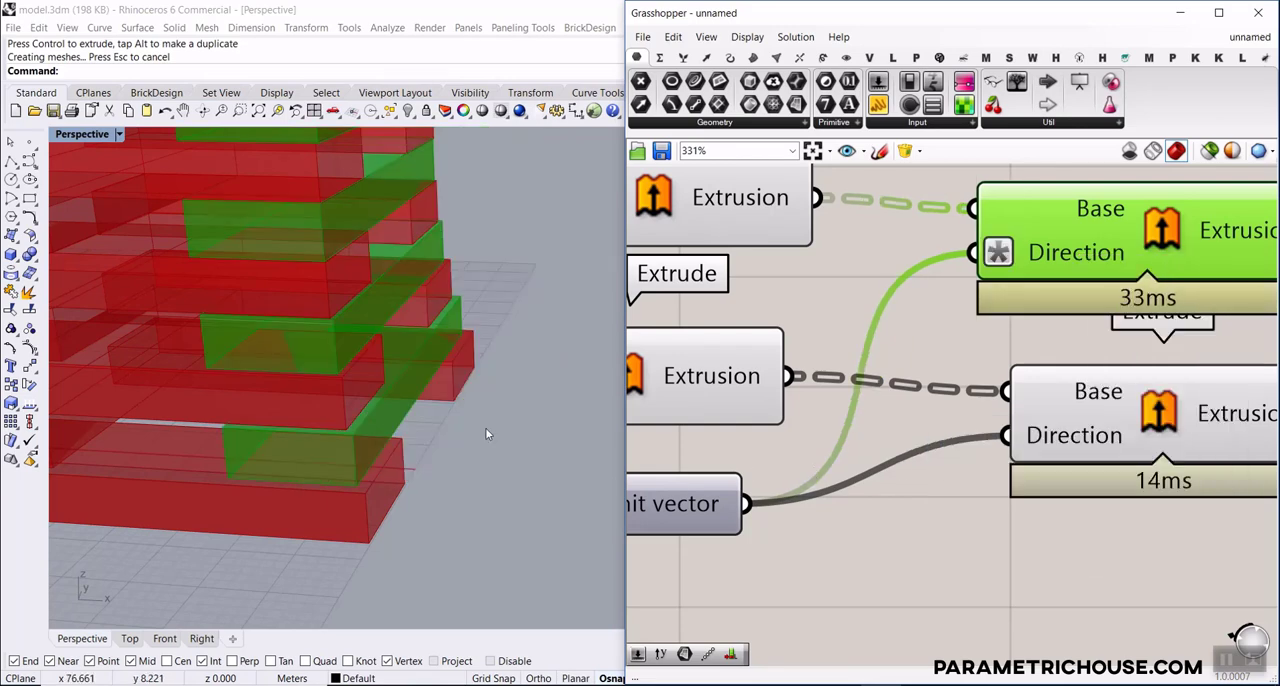
scroll(960, 440, "down", 8)
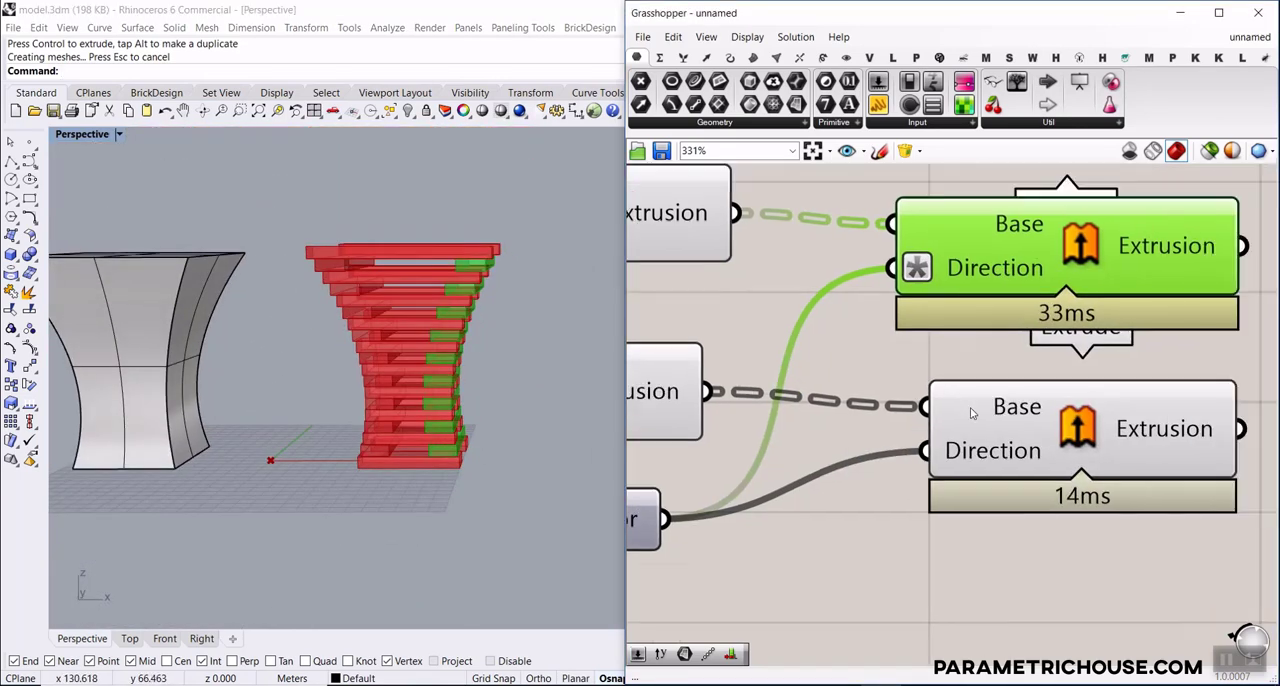
Turn off the preview of all components in both chains except the four final Extrudes
left_click_drag(968, 470, 748, 211)
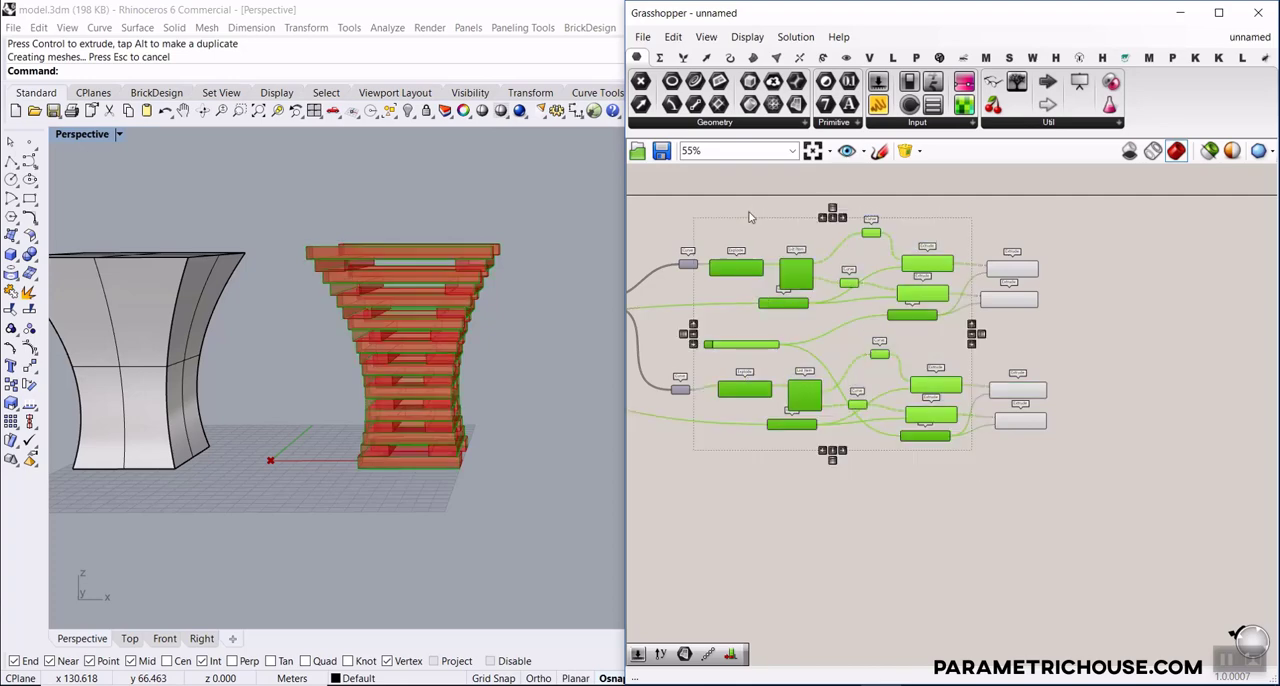
right_click(749, 212)
left_click(797, 239)
left_click(700, 226)
right_click_drag(430, 332, 592, 382)
scroll(1113, 297, "up", 5)
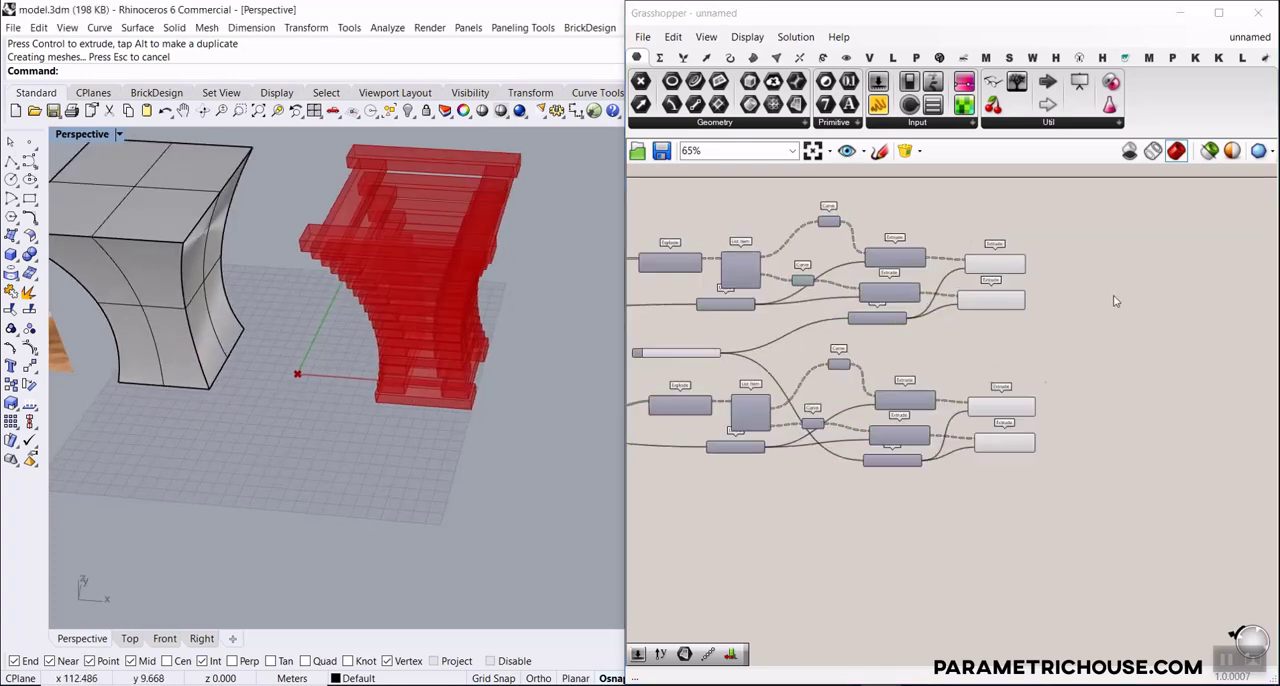
Select the original chain's two final Extrudes to highlight their slats, and set the W slider to 8.8
left_click_drag(1020, 212, 834, 349)
right_click_drag(535, 426, 523, 312)
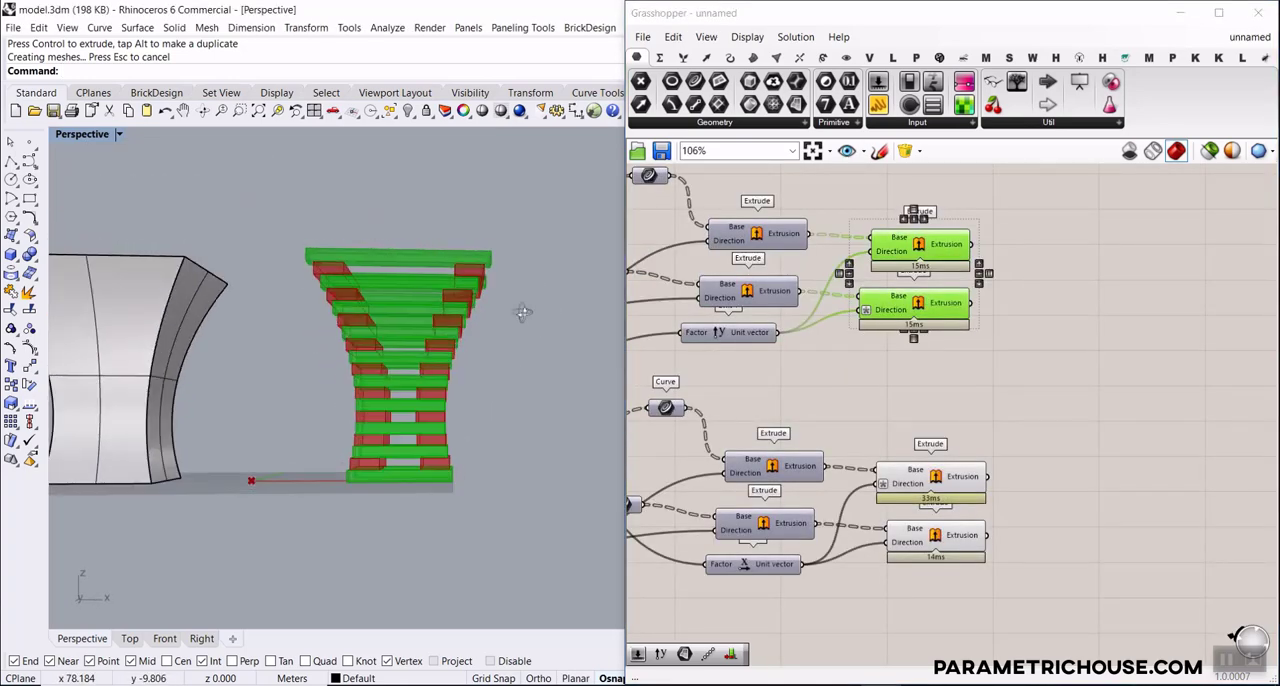
right_click_drag(890, 381, 1141, 381)
scroll(1141, 381, "down", 1)
scroll(746, 400, "up", 5)
scroll(745, 406, "up", 3)
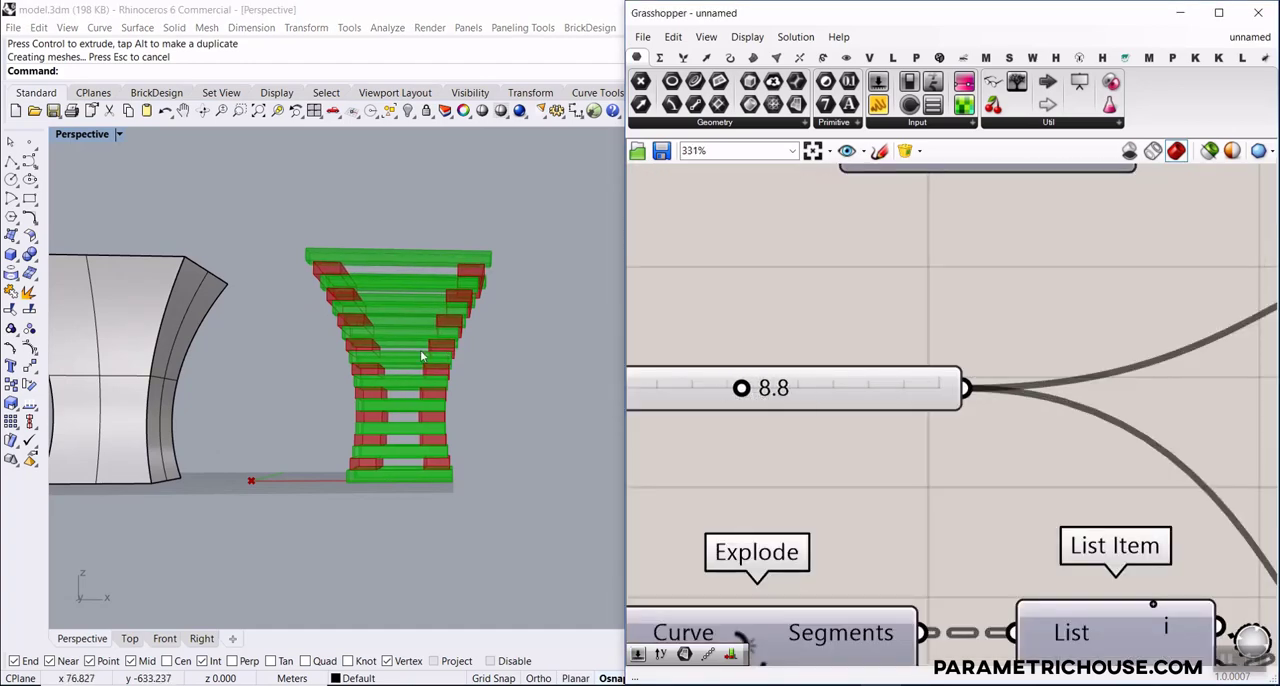
right_click_drag(421, 356, 558, 425)
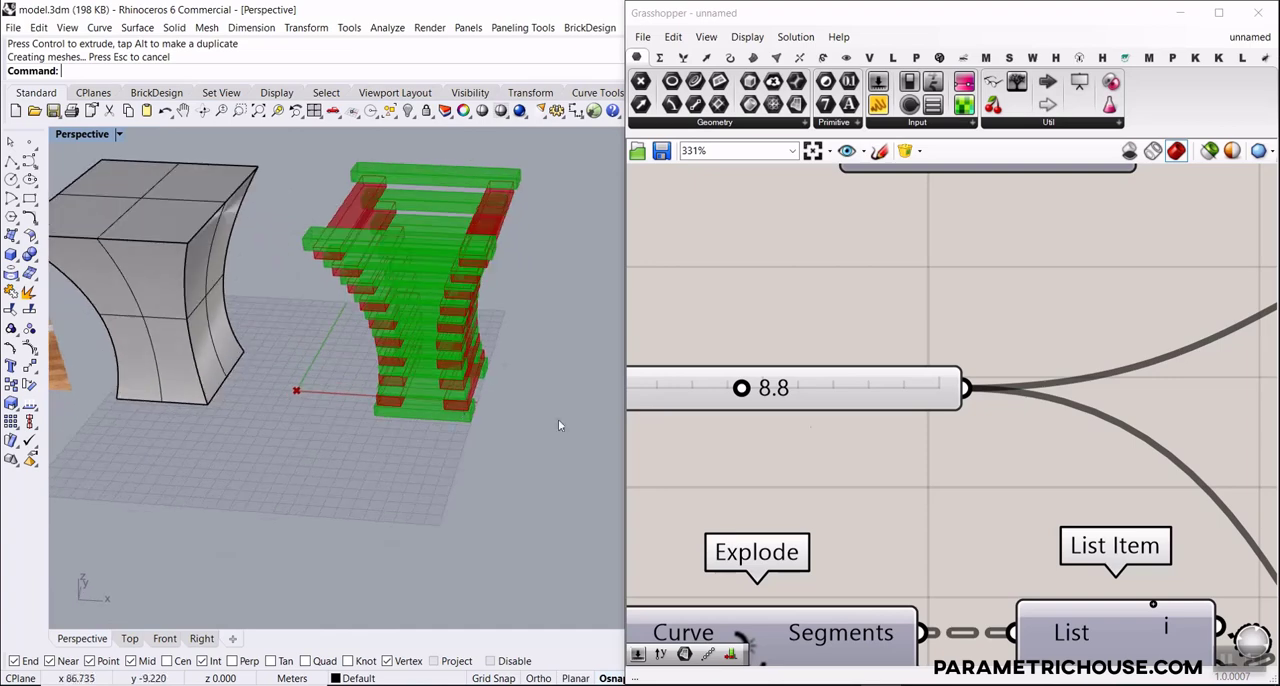
Set the Thickness slider to 2.8 and the Linear Array's count slider to 37
right_click_drag(809, 428, 1048, 391)
scroll(1048, 391, "down", 9)
right_click_drag(793, 398, 983, 397)
scroll(983, 397, "down", 2)
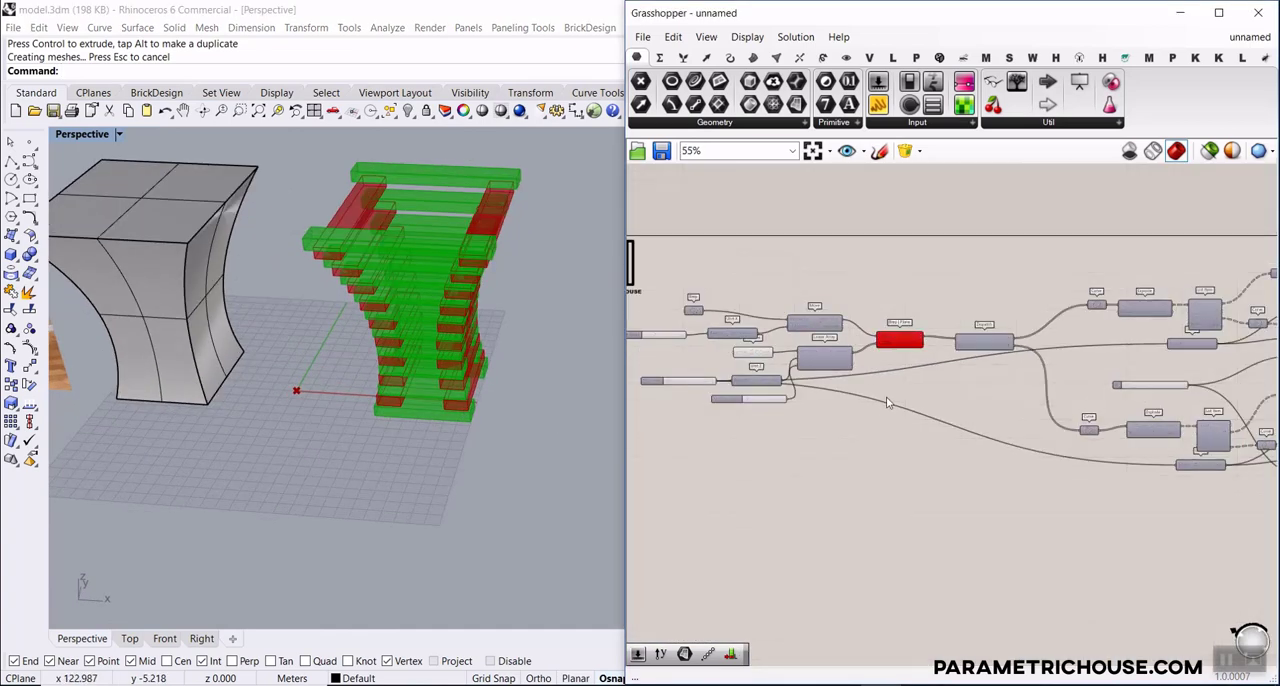
scroll(675, 383, "up", 10)
left_click_drag(735, 363, 699, 363)
right_click_drag(392, 398, 527, 383)
right_click_drag(1090, 468, 870, 453)
left_click_drag(889, 455, 905, 456)
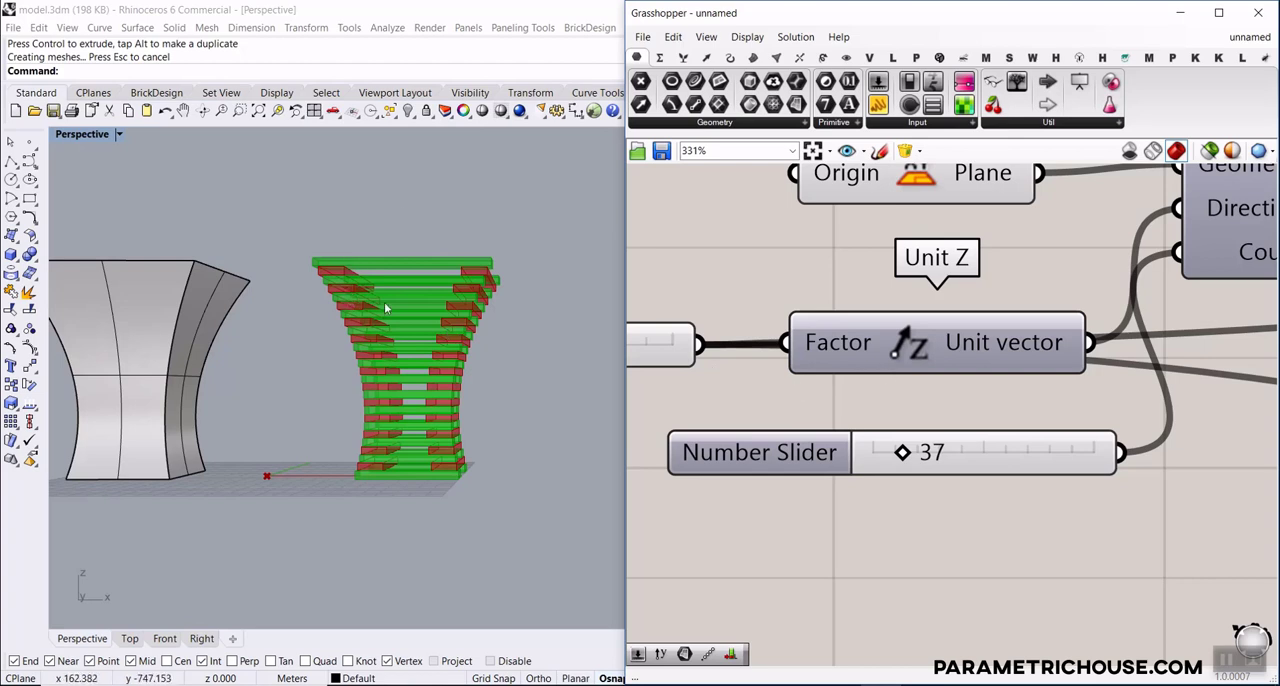
Select the control cage around the solid table form in Rhino and turn on its control points
scroll(384, 306, "down", 6)
right_click_drag(337, 328, 341, 352)
scroll(284, 300, "up", 7)
left_click(403, 345)
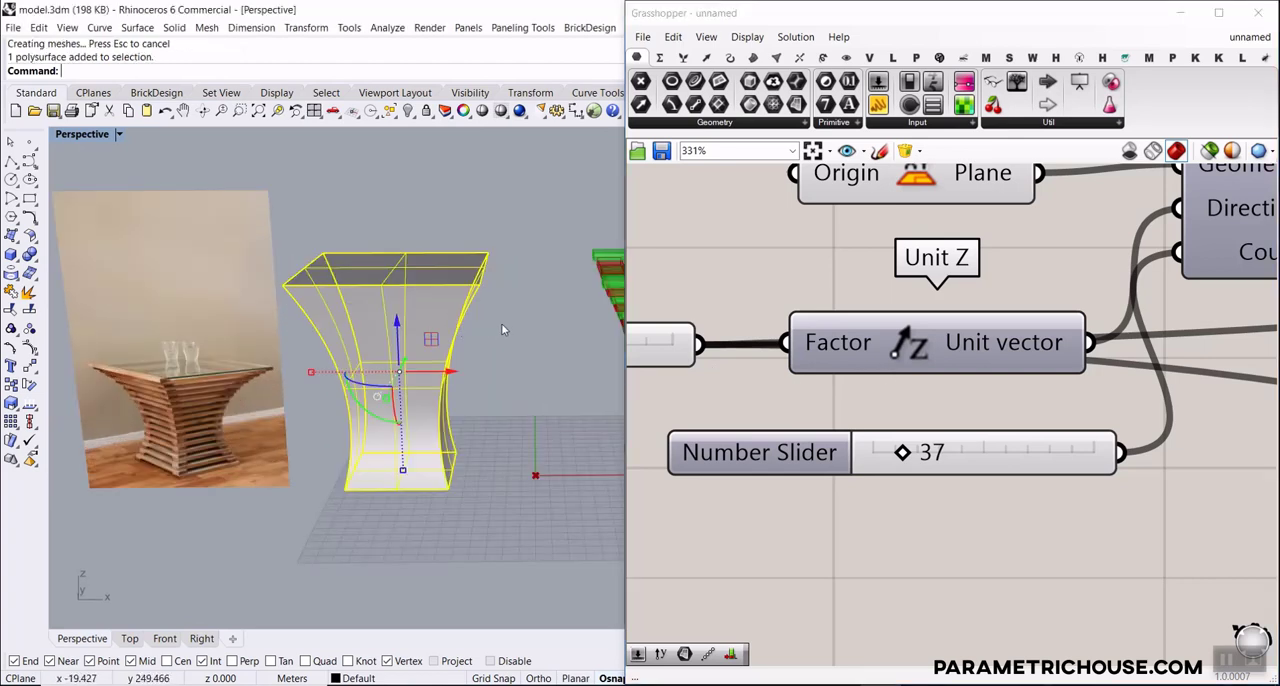
left_click(503, 329)
left_click(470, 315)
left_click(518, 353)
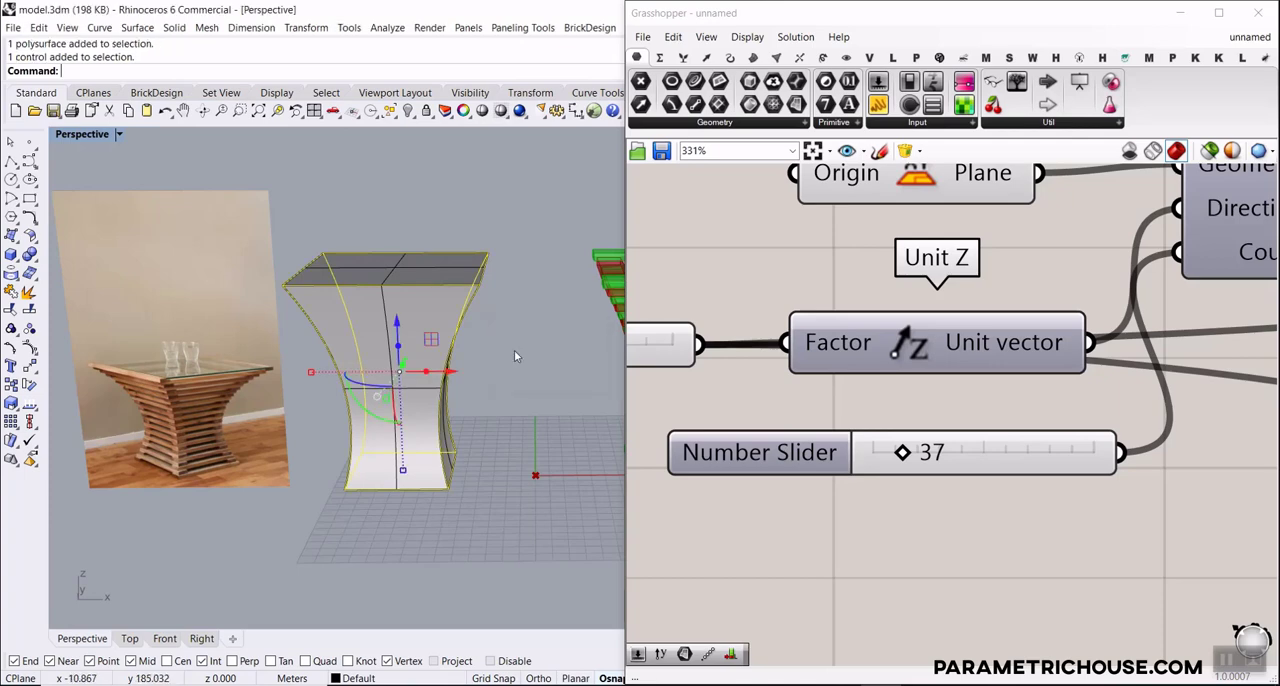
left_click(30, 347)
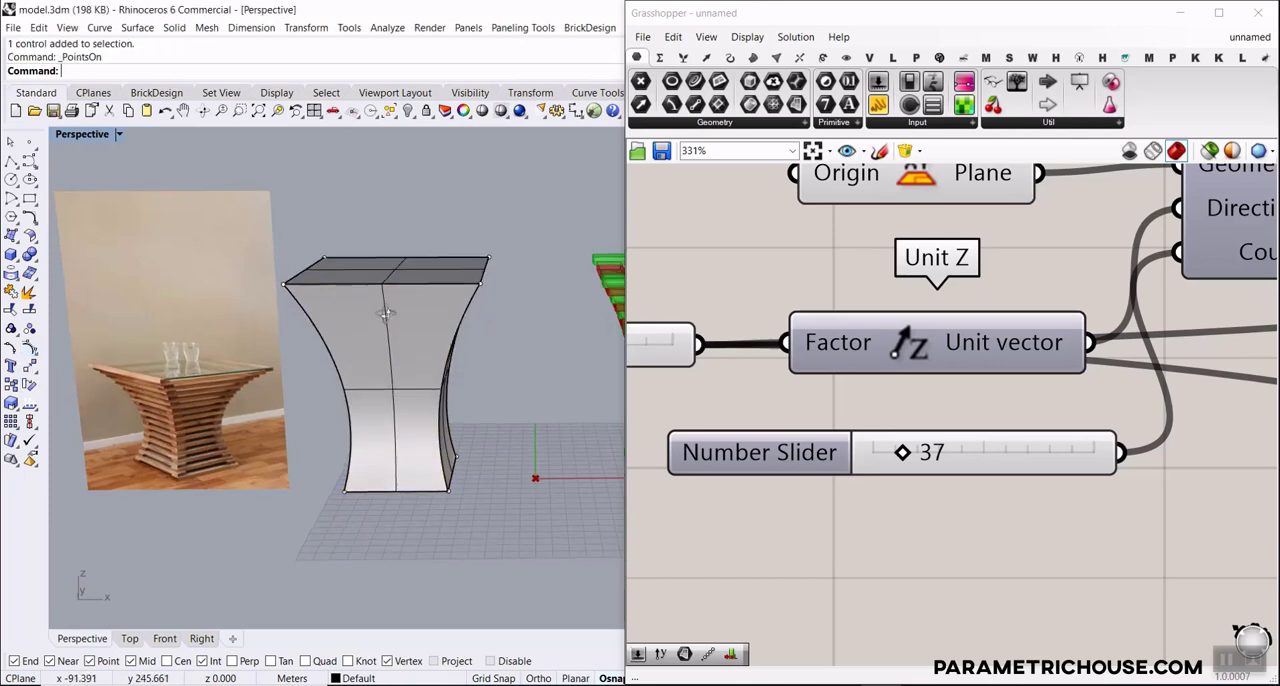
Select the cage's upper control points and move them up in Z to make the table form taller
scroll(313, 271, "down", 3)
left_click_drag(315, 250, 270, 254)
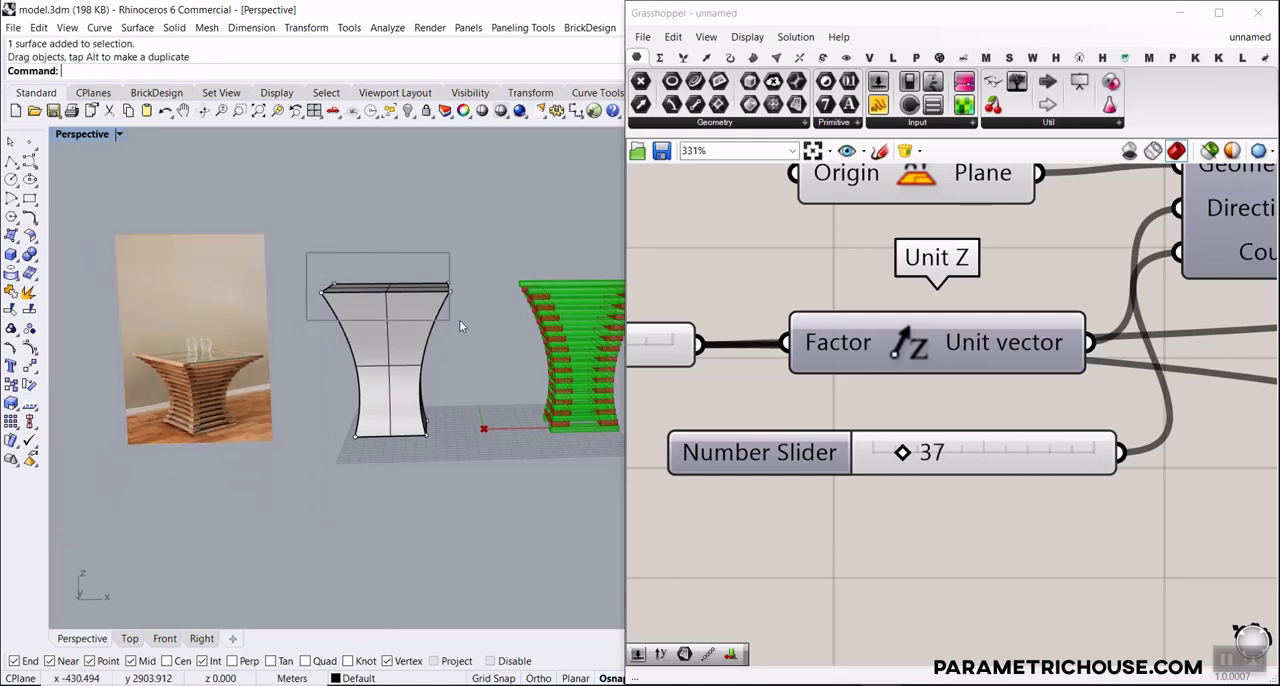
left_click_drag(460, 323, 458, 318)
mouse_move(391, 258)
left_mouse_down()
mouse_move(384, 226)
mouse_move(389, 246)
left_mouse_up()
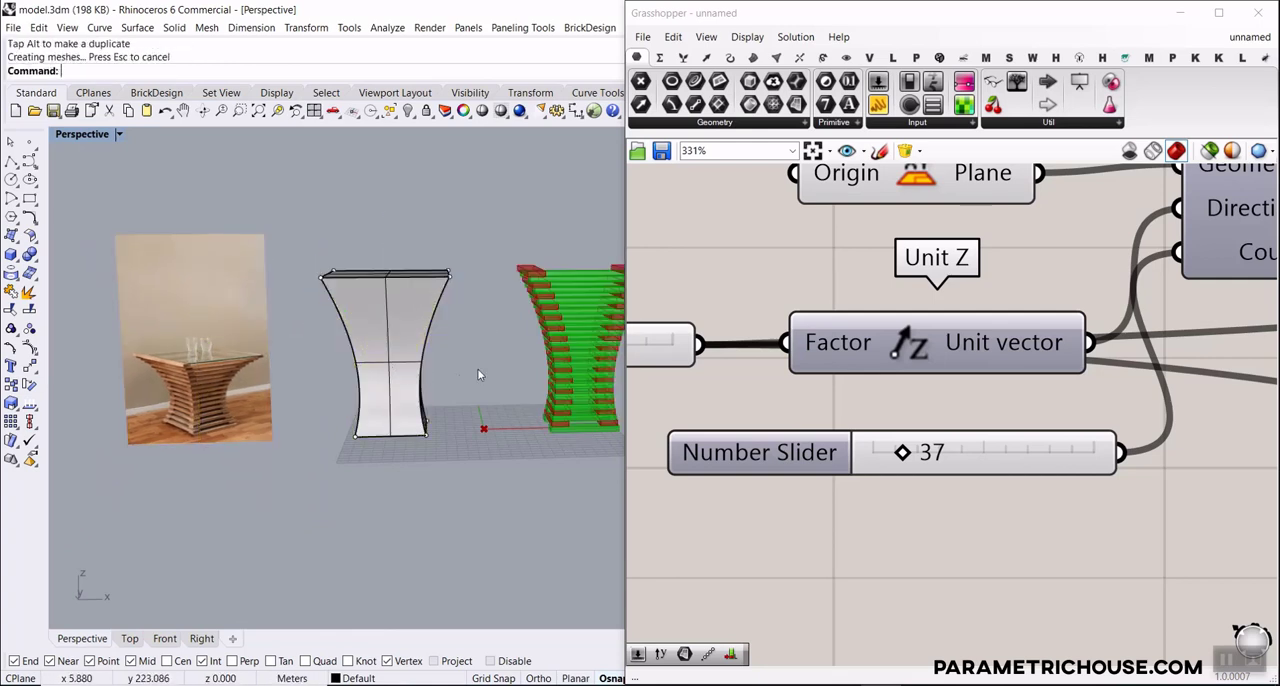
Try widening the table's waist by scaling the four middle cage points outward in X, and undo the scaling
right_click_drag(405, 366, 402, 374)
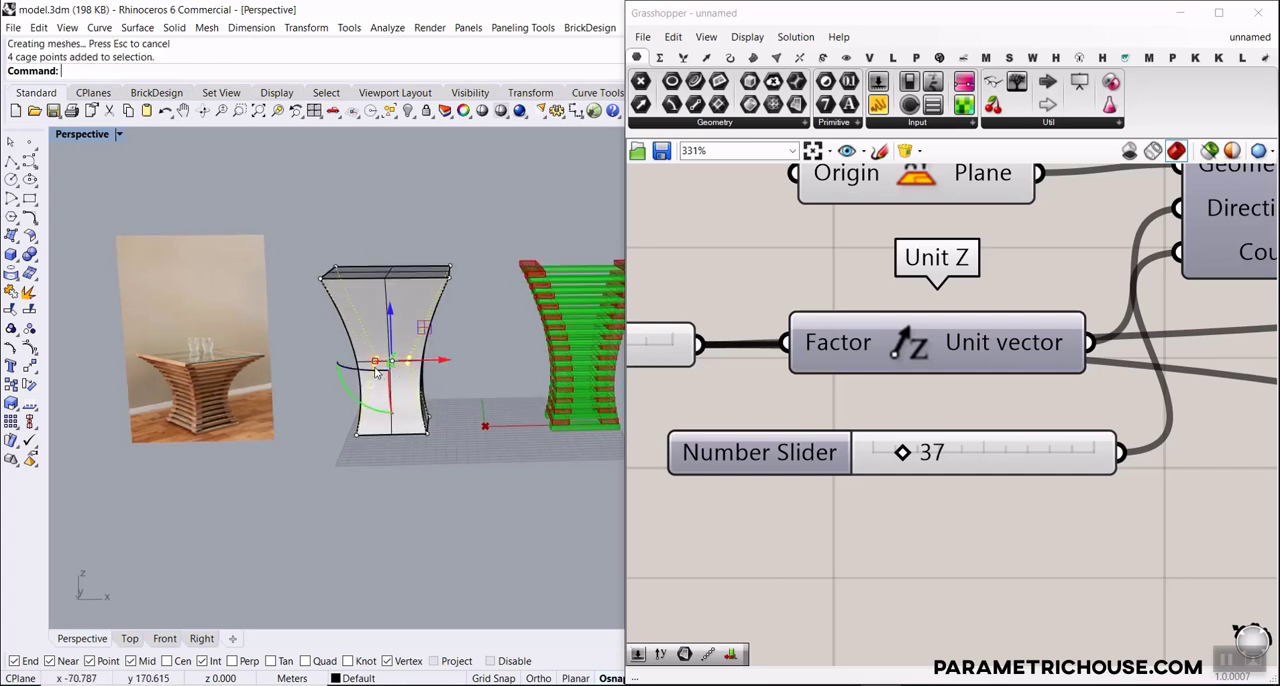
left_click_drag(375, 363, 289, 368)
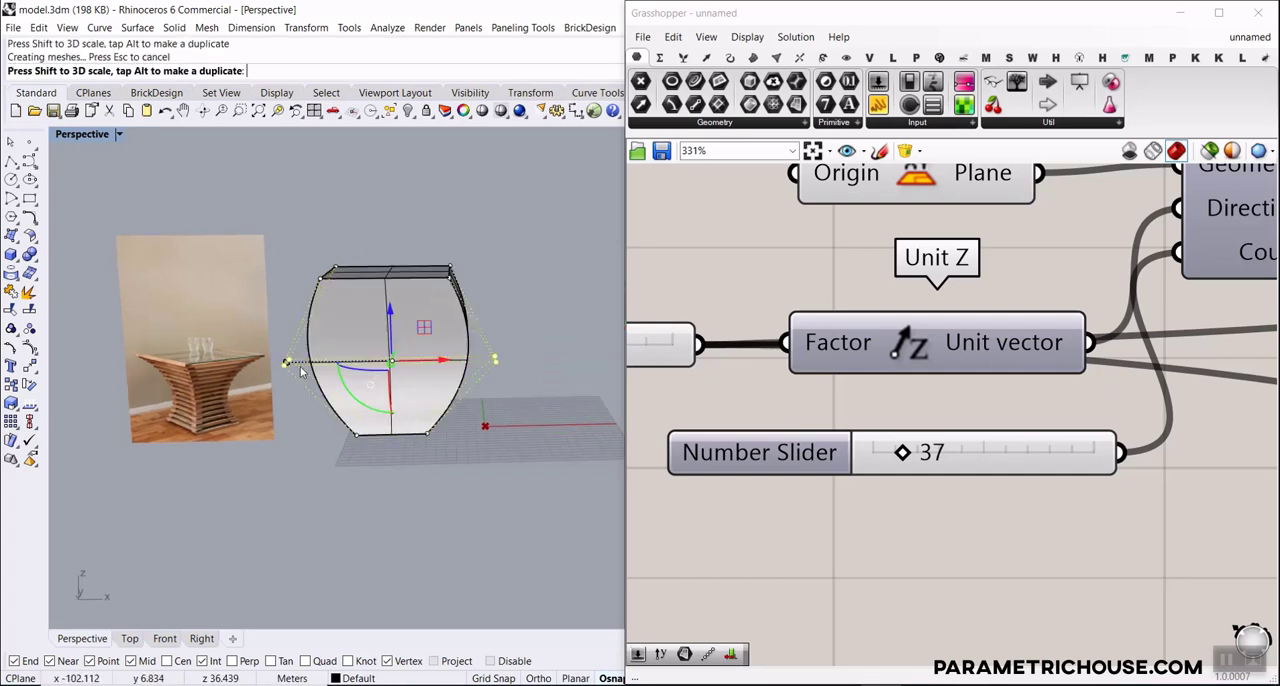
scroll(440, 288, "down", 6)
right_click_drag(440, 288, 396, 440)
scroll(490, 348, "up", 6)
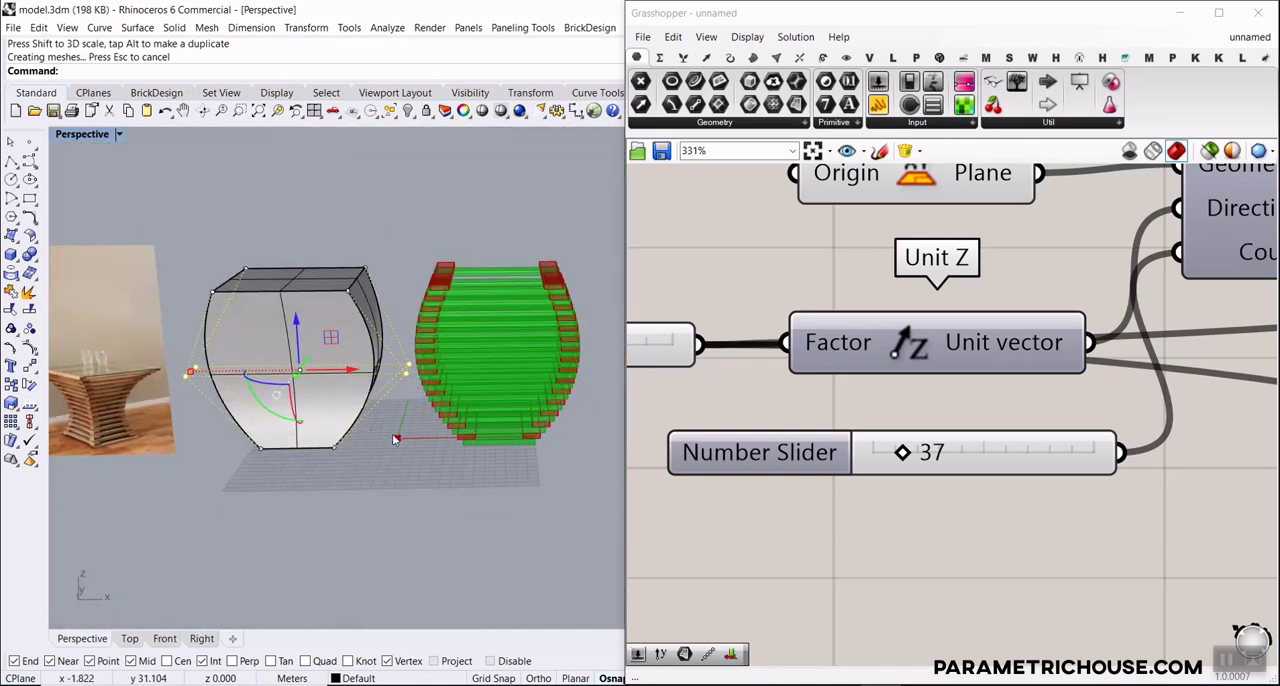
key("ctrl+z")
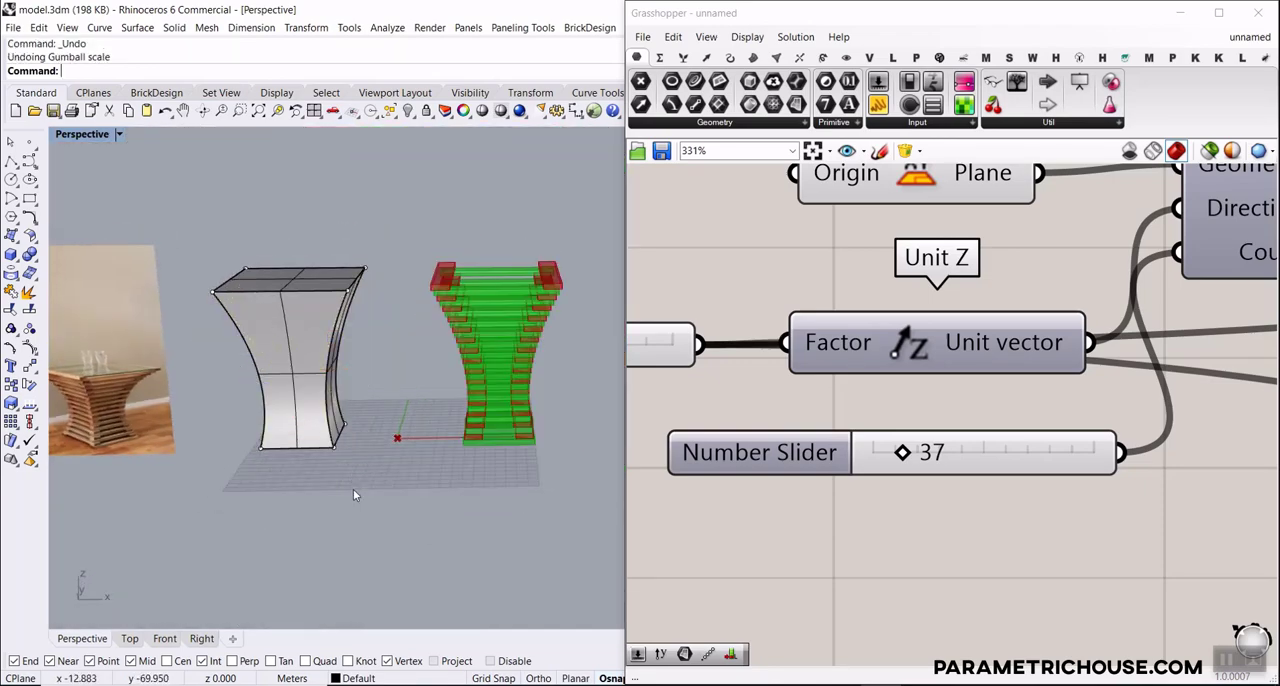
Compare the slat model with the reference photo and examine how the slats cross at the corners
scroll(384, 366, "up", 3)
scroll(397, 458, "down", 8)
scroll(140, 408, "up", 6)
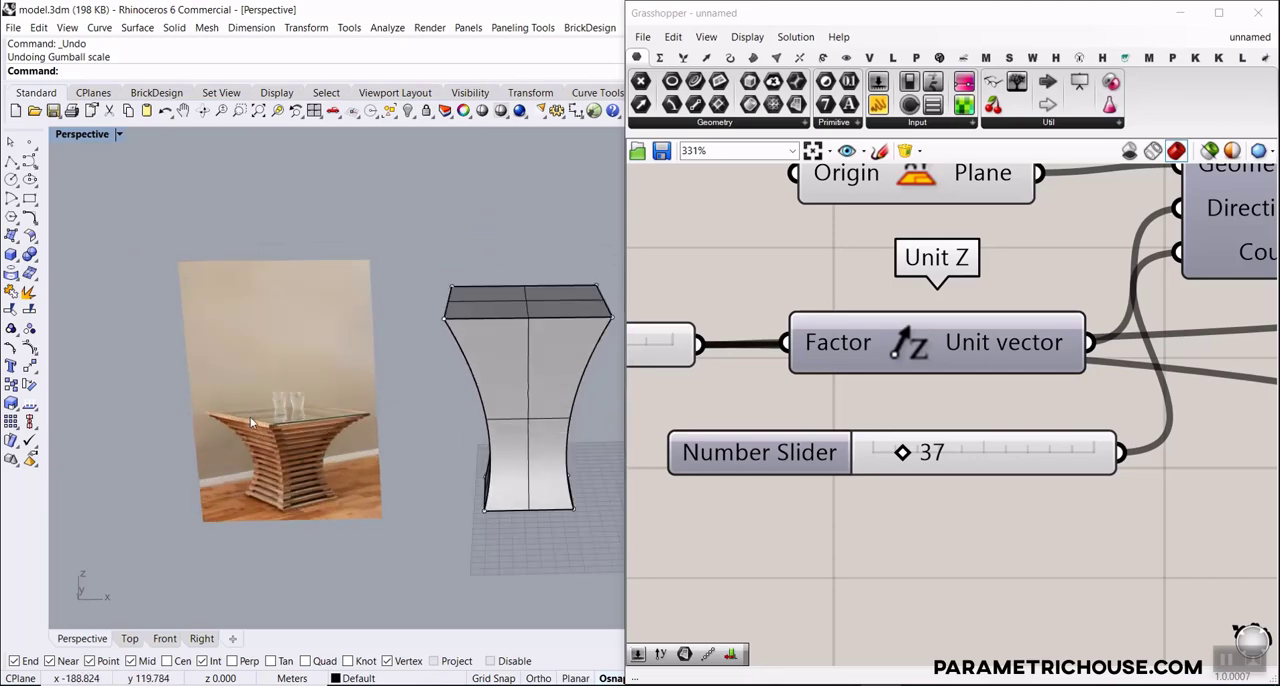
scroll(250, 411, "down", 7)
scroll(436, 401, "up", 8)
scroll(562, 358, "up", 5)
right_click_drag(568, 352, 470, 417)
scroll(472, 247, "down", 6)
scroll(473, 419, "up", 5)
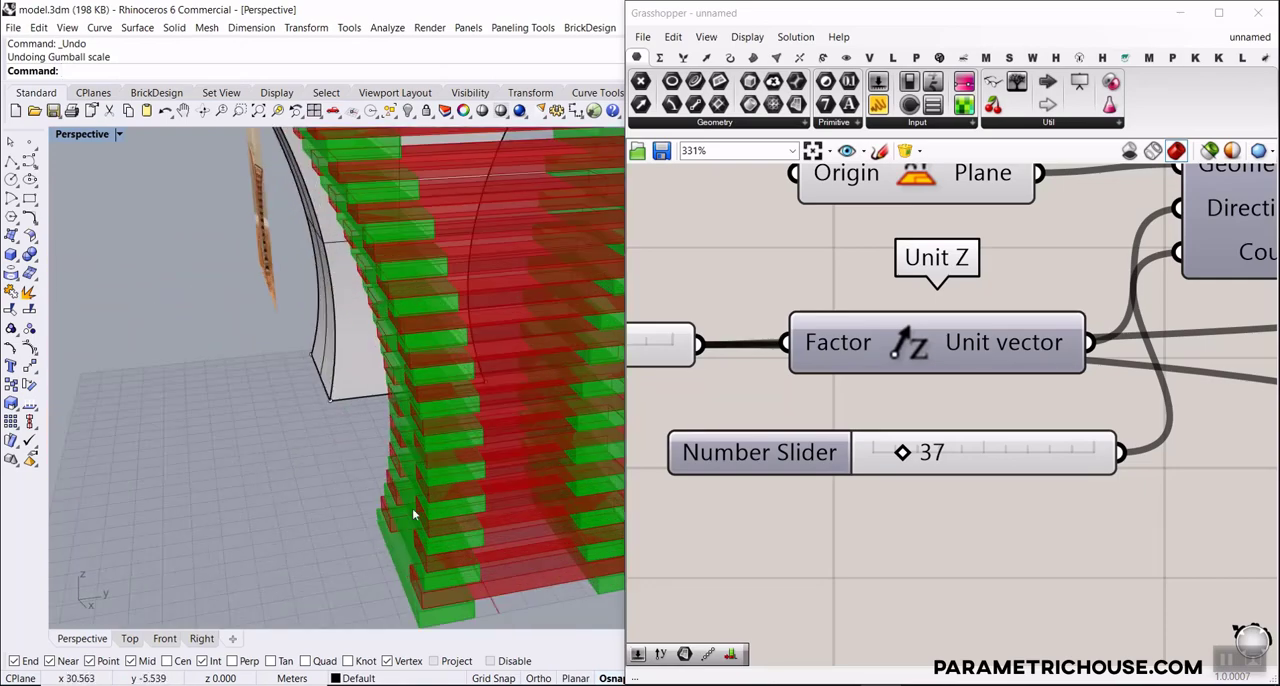
right_click_drag(412, 508, 462, 368)
scroll(363, 411, "down", 6)
scroll(1075, 283, "down", 5)
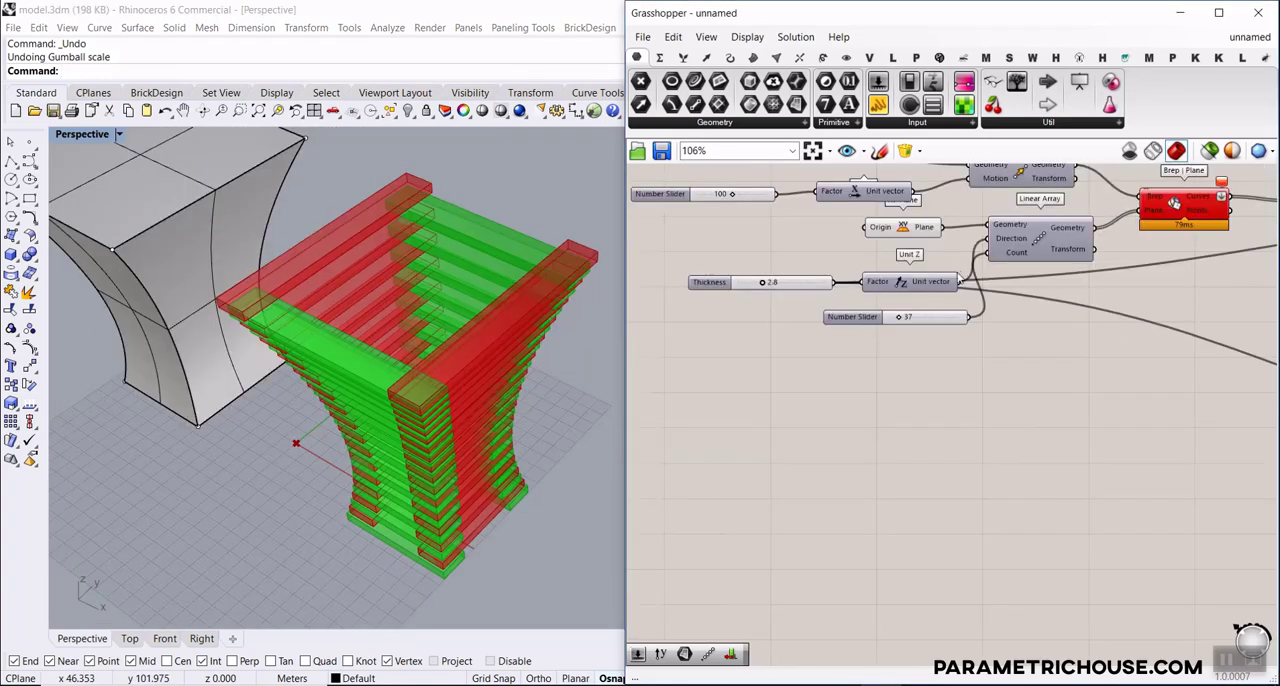
Add a Brep container beside the upper pair of final Extrude components and wire both Extrusion outputs into it
right_click_drag(1177, 300, 852, 285)
scroll(852, 285, "down", 5)
scroll(1055, 285, "up", 7)
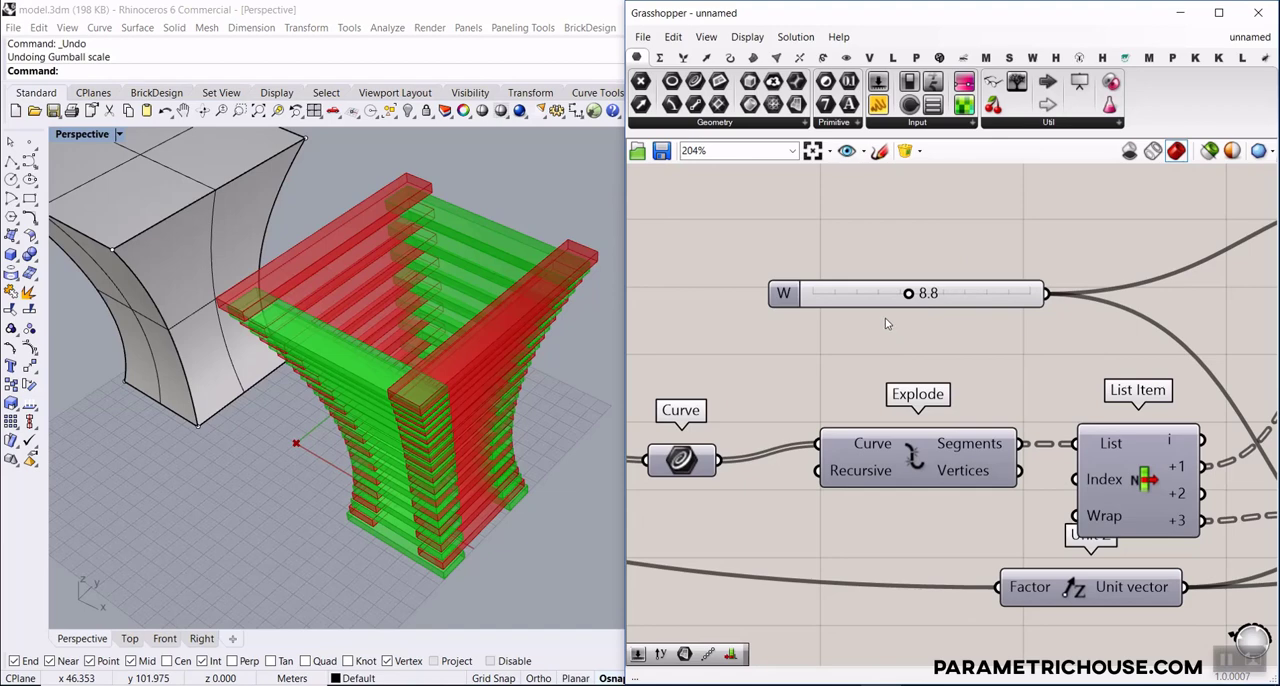
scroll(975, 322, "down", 4)
right_click_drag(1163, 327, 782, 346)
left_click(979, 296)
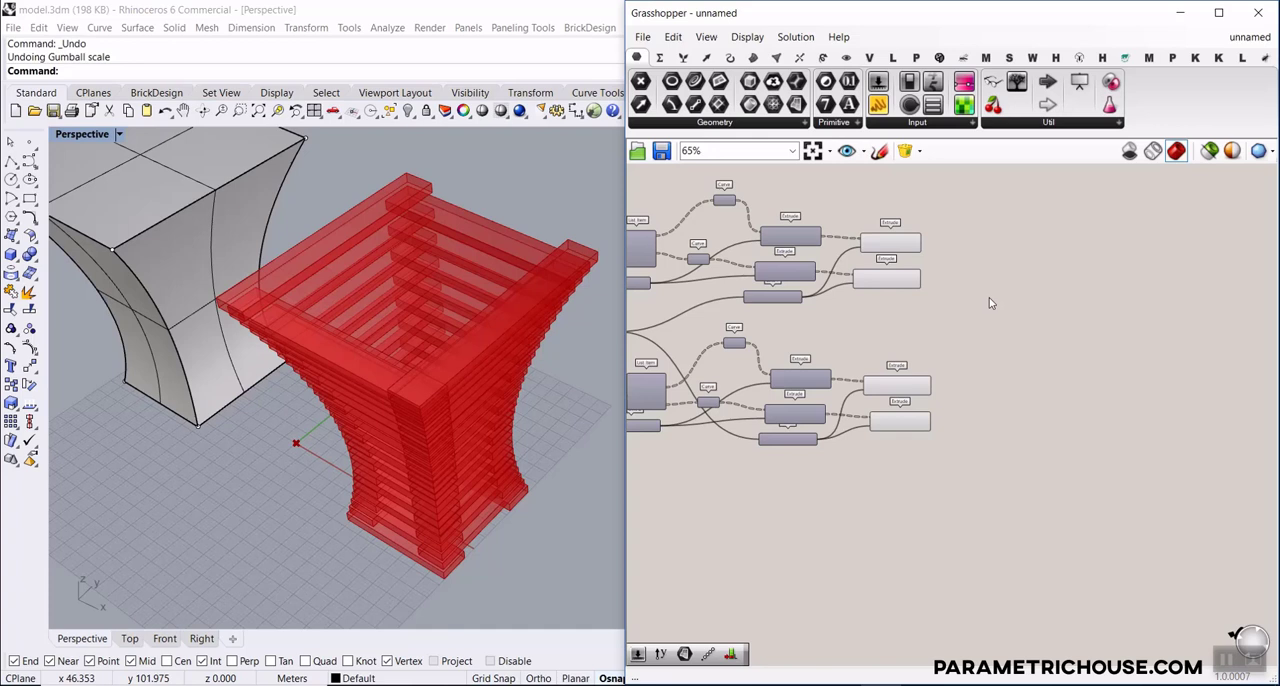
scroll(975, 300, "up", 3)
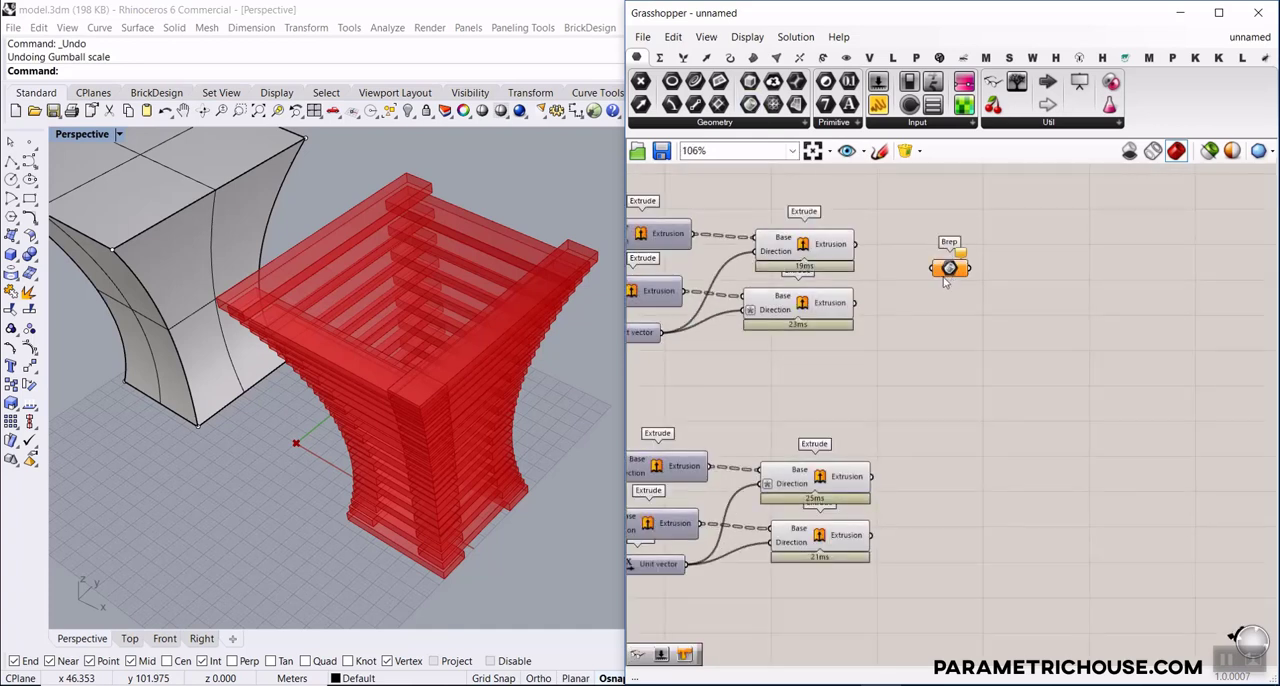
scroll(914, 249, "up", 3)
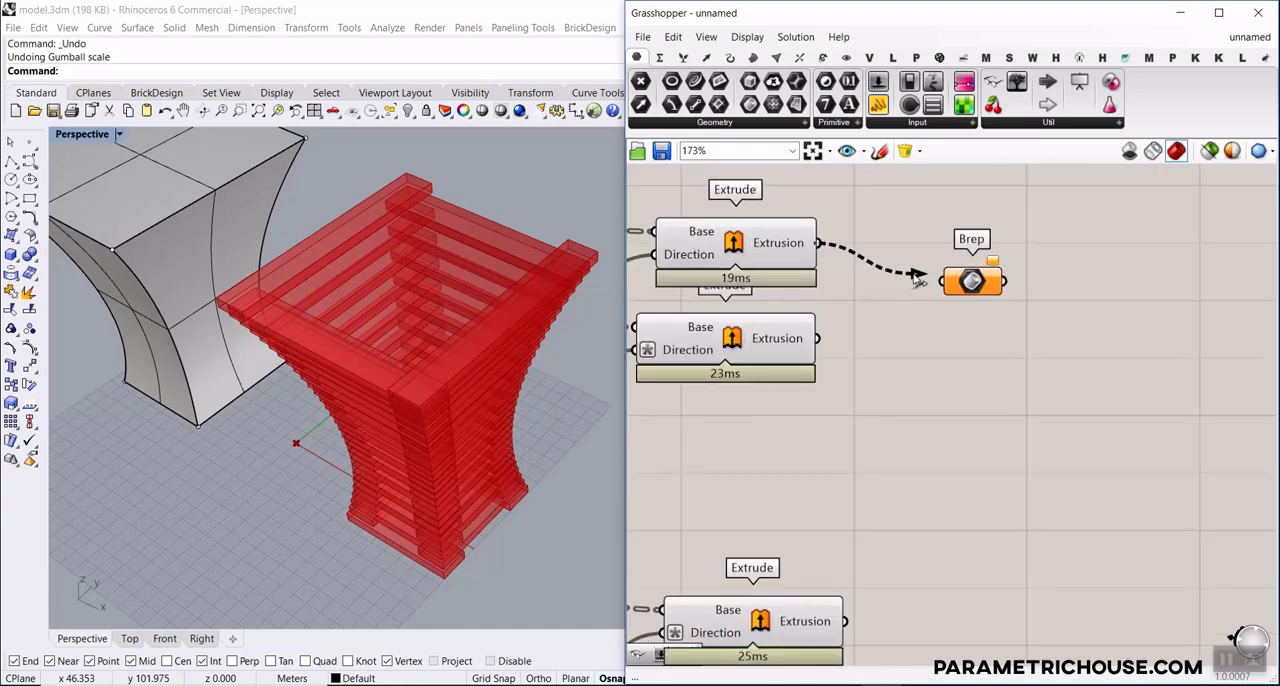
left_click_drag(917, 279, 935, 281)
left_click(963, 284)
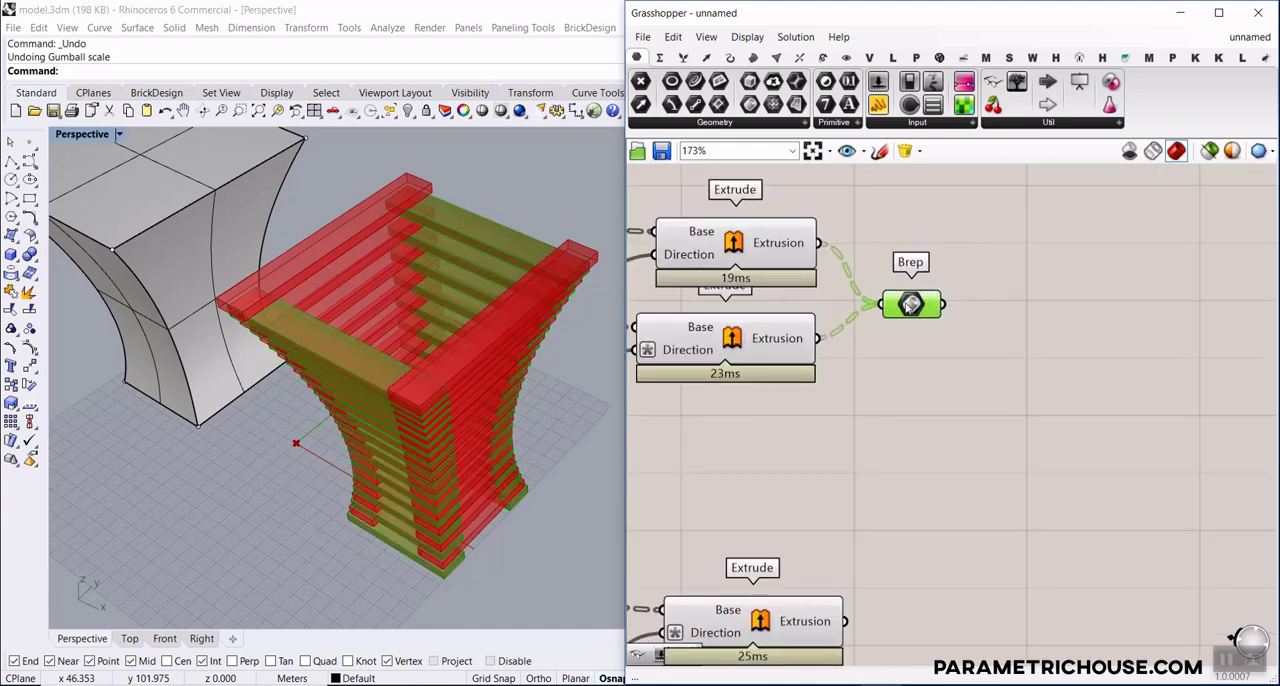
scroll(958, 302, "down", 6)
scroll(967, 306, "up", 5)
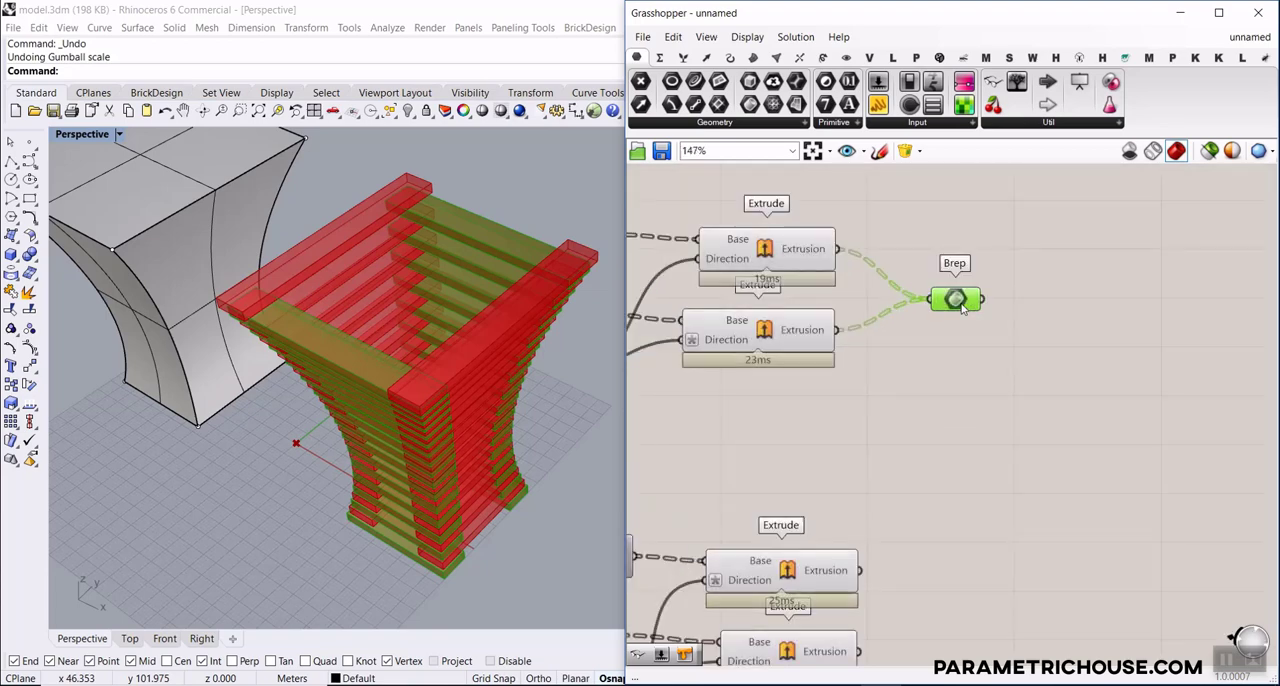
Flatten the Brep container's data, check its list, and turn the flattening off again
right_click(935, 298)
left_click(995, 442)
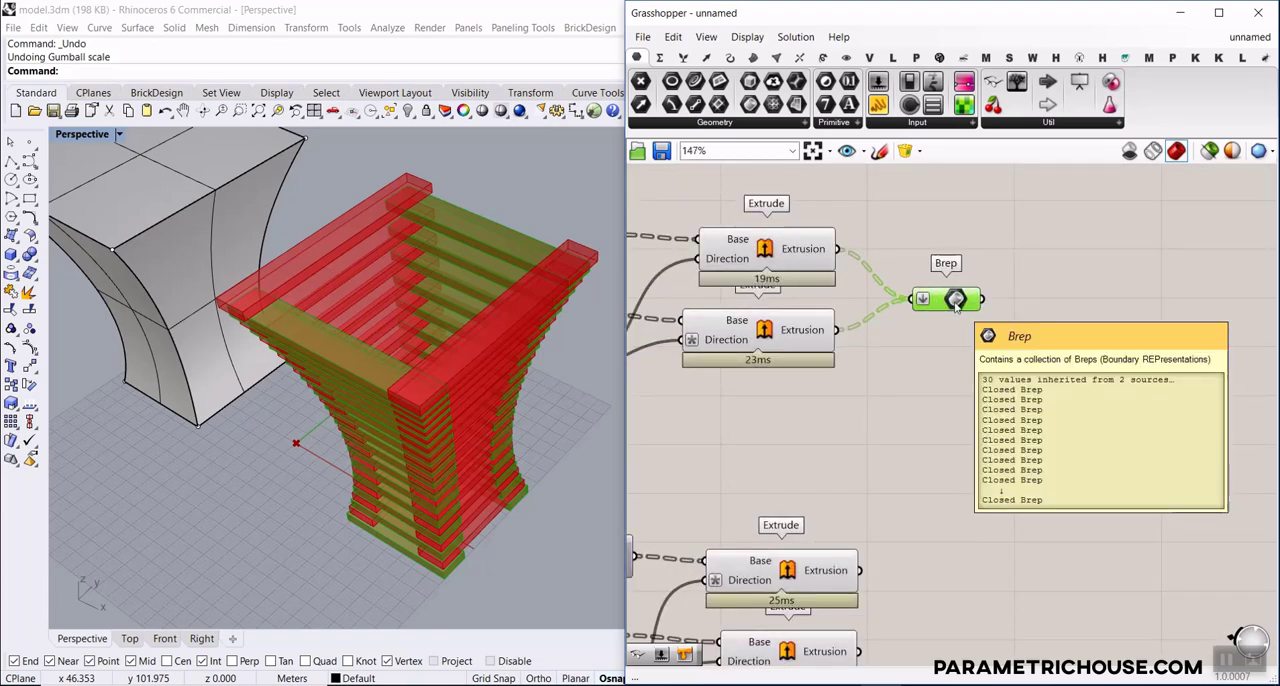
right_click(956, 302)
left_click(990, 438)
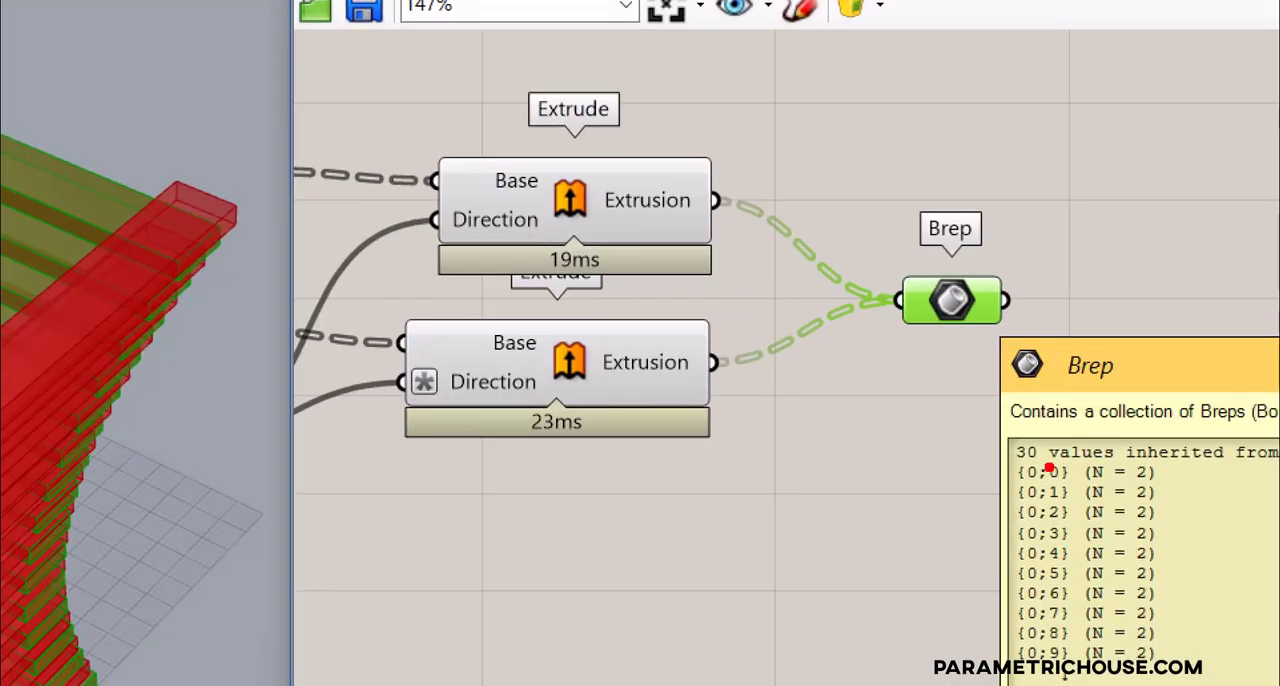
Examine how the Brep container's branches group the two slats of each layer, comparing them with the lowest slats in the model
left_click_drag(1177, 497, 1003, 479)
left_click_drag(1155, 515, 980, 517)
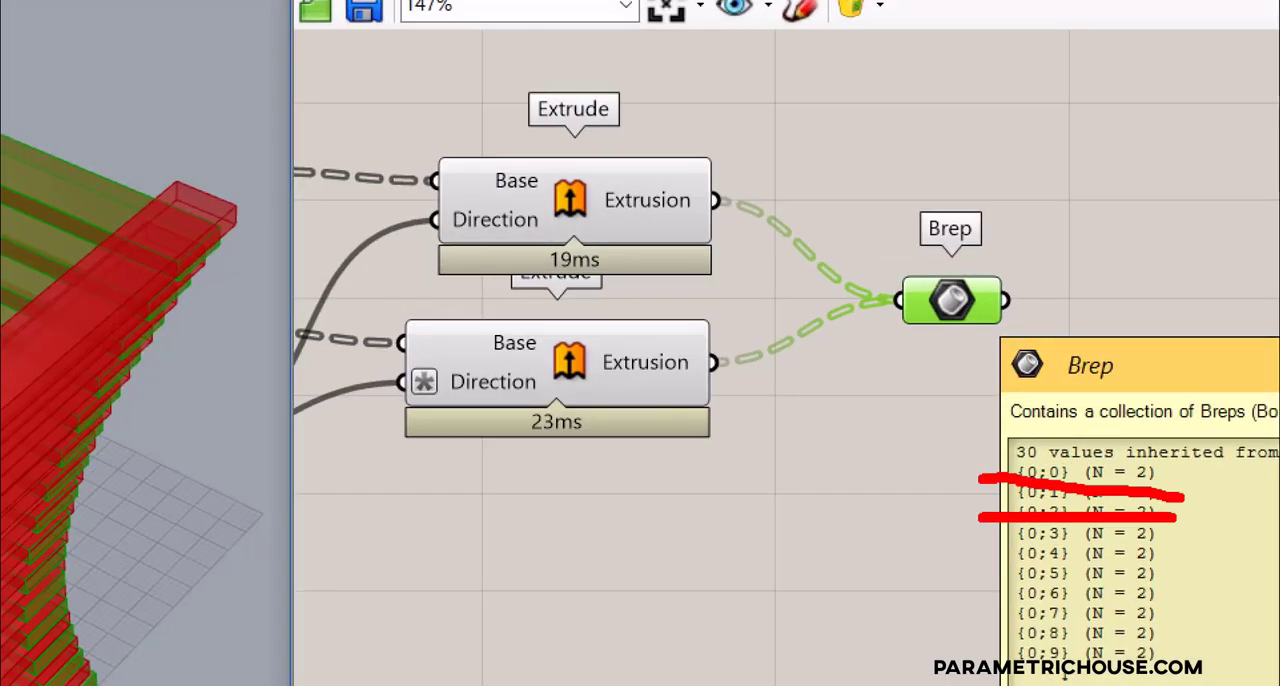
key("Escape")
right_click_drag(430, 395, 452, 325)
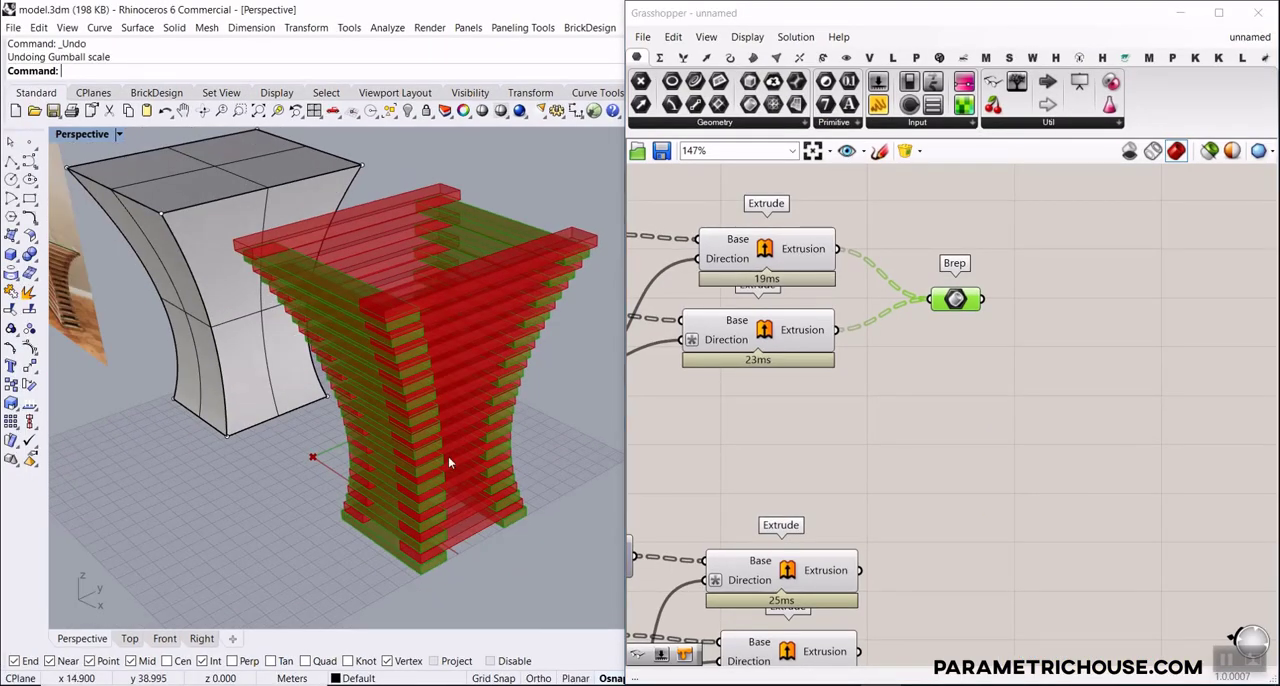
scroll(450, 520, "up", 5)
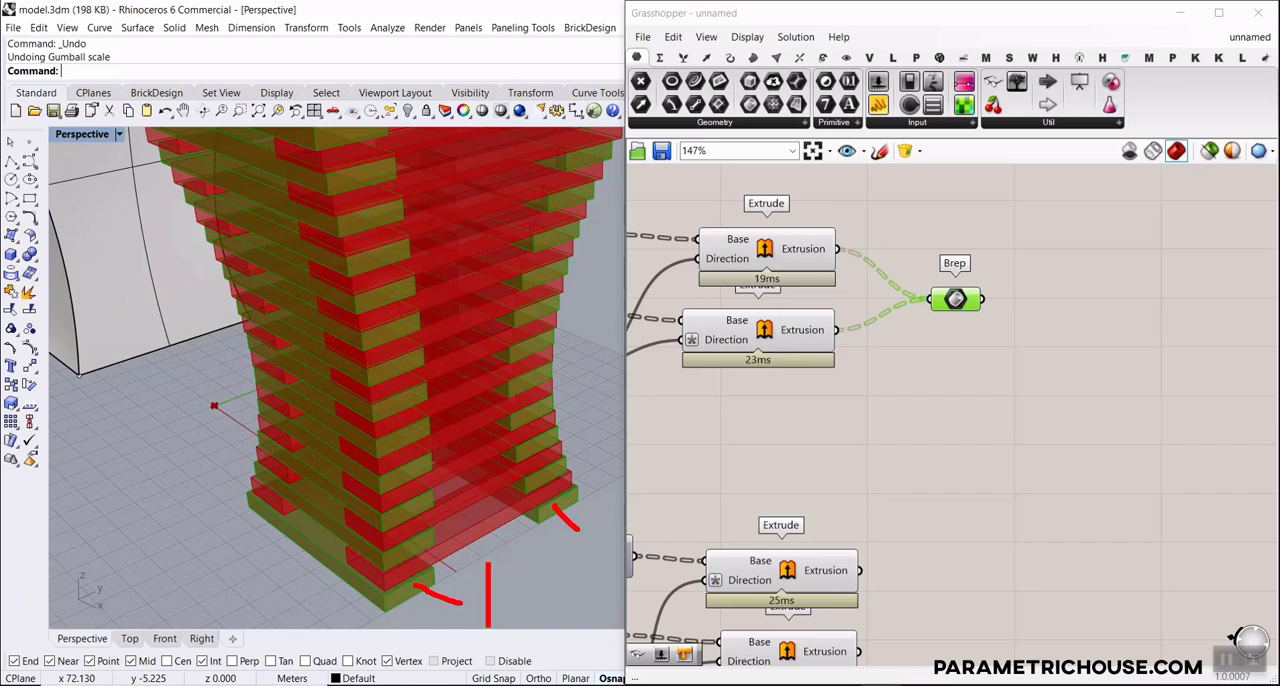
type("{0")
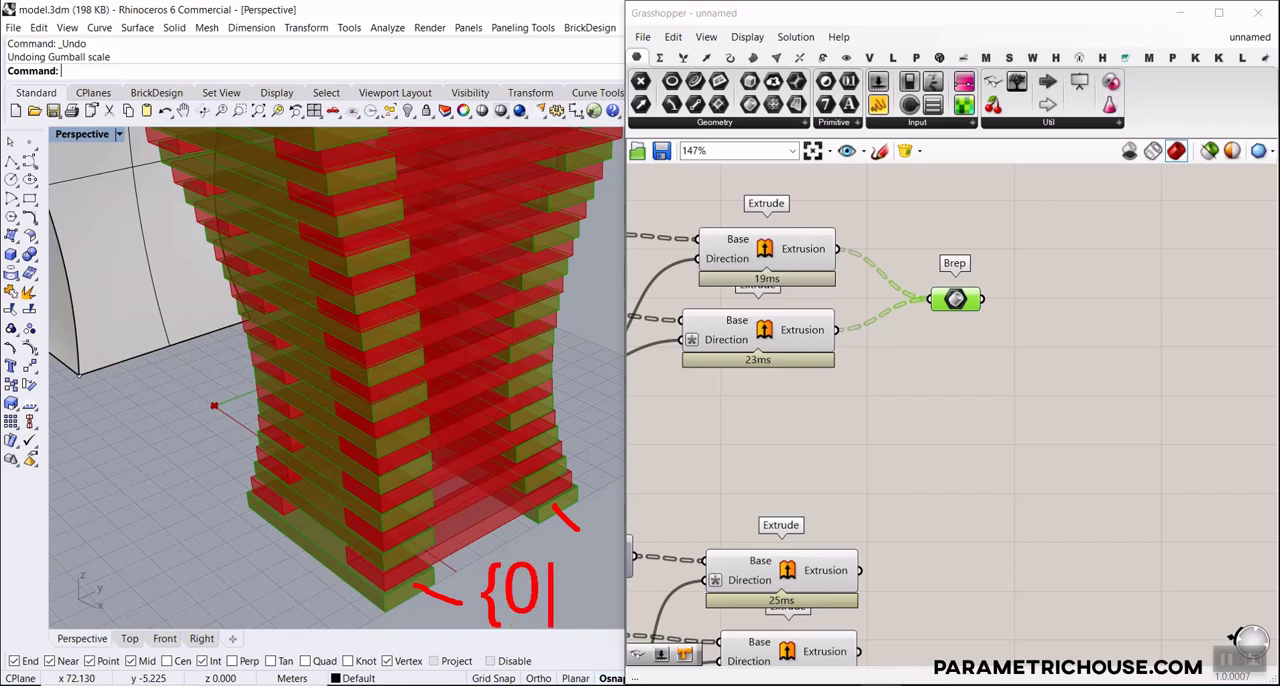
type("}")
key("Escape")
Flatten the Brep container so all slats of this direction share one list
right_click(967, 299)
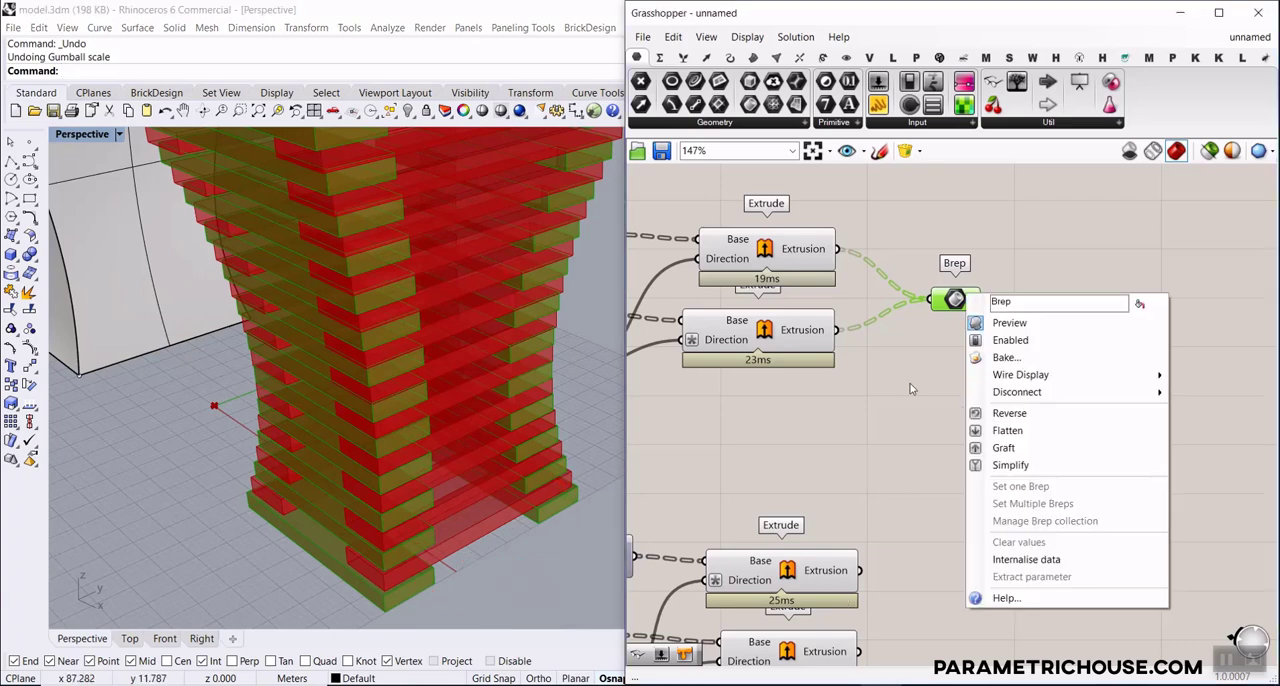
left_click(1010, 428)
mouse_move(966, 297)
scroll(263, 449, "down", 5)
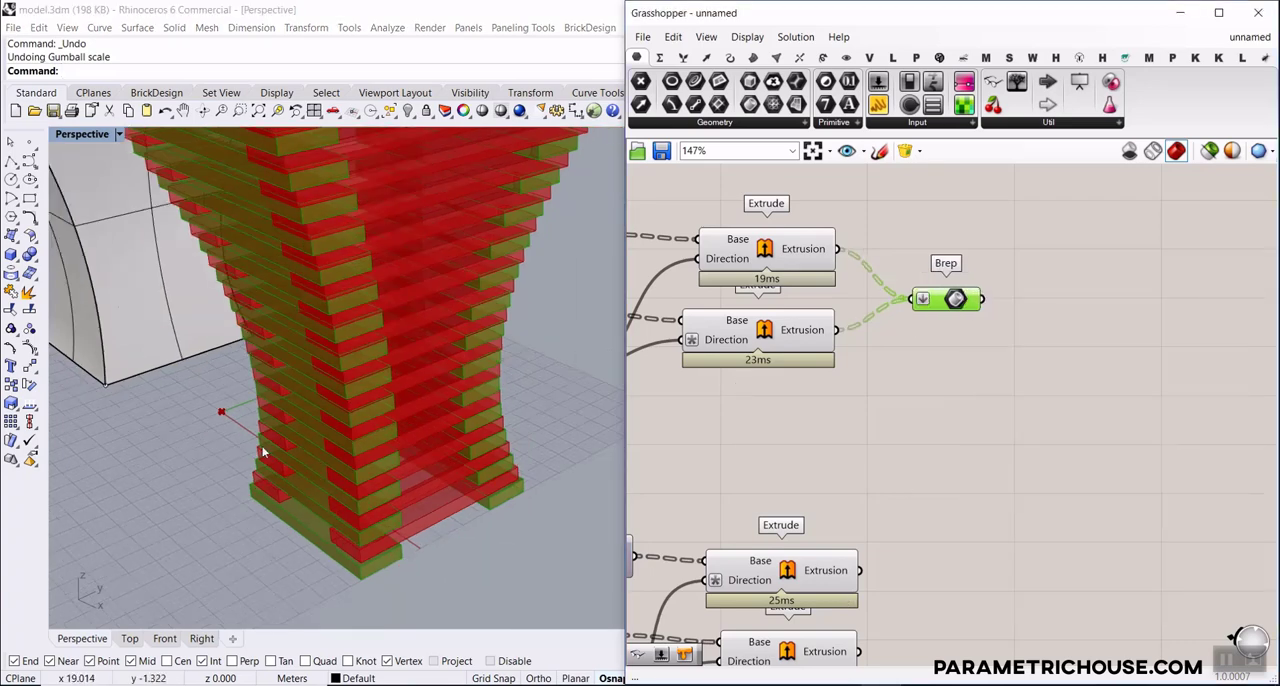
Turn off the cage control points in Rhino and move the picture, cage and table form together in negative X
right_click_drag(263, 449, 297, 463)
scroll(342, 468, "down", 5)
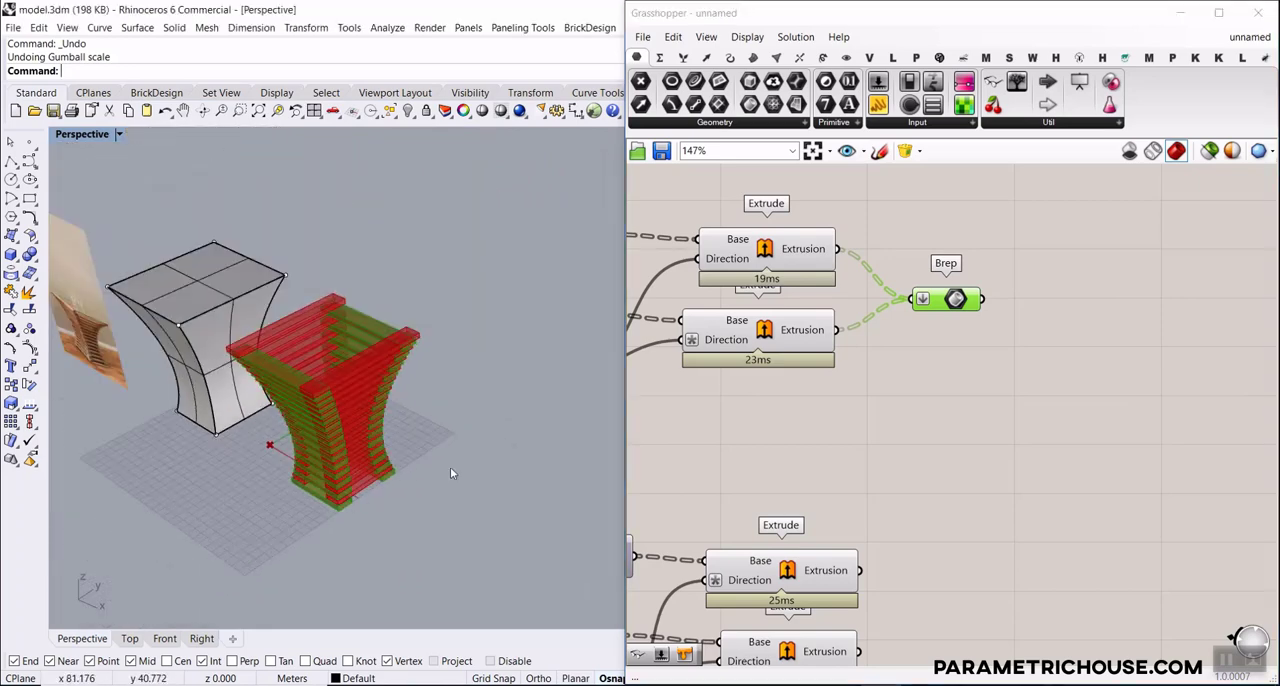
scroll(418, 509, "down", 5)
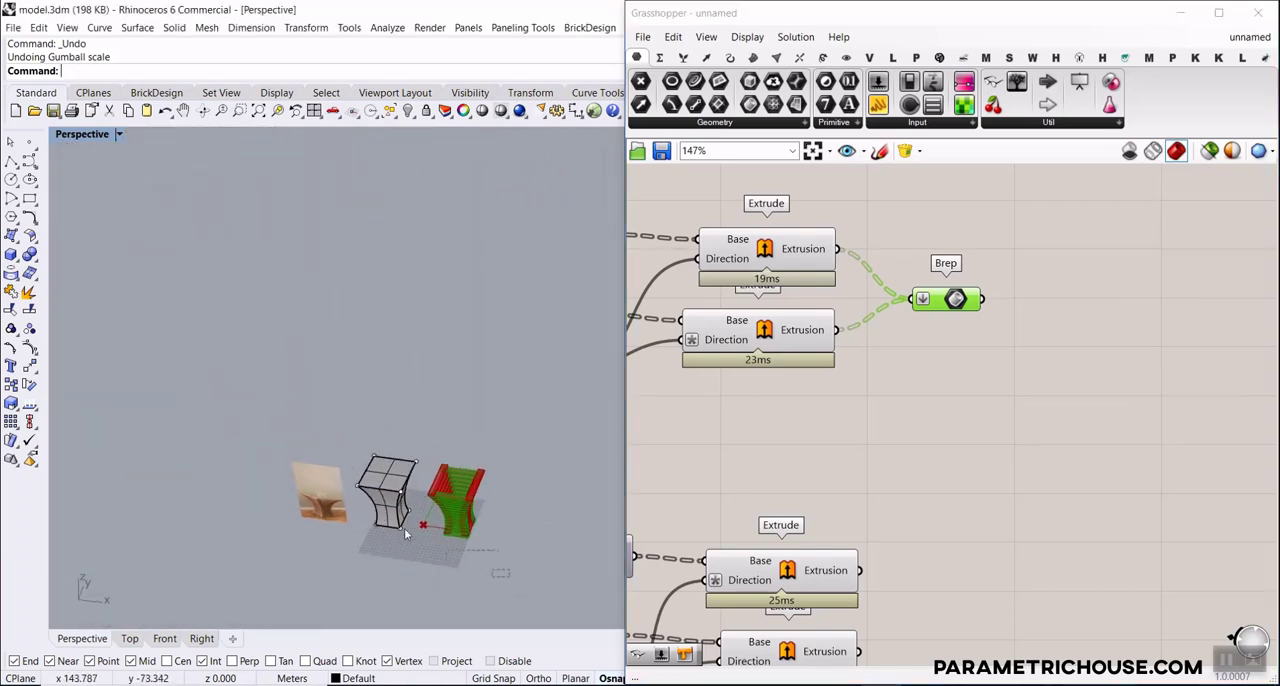
left_click_drag(404, 528, 292, 452)
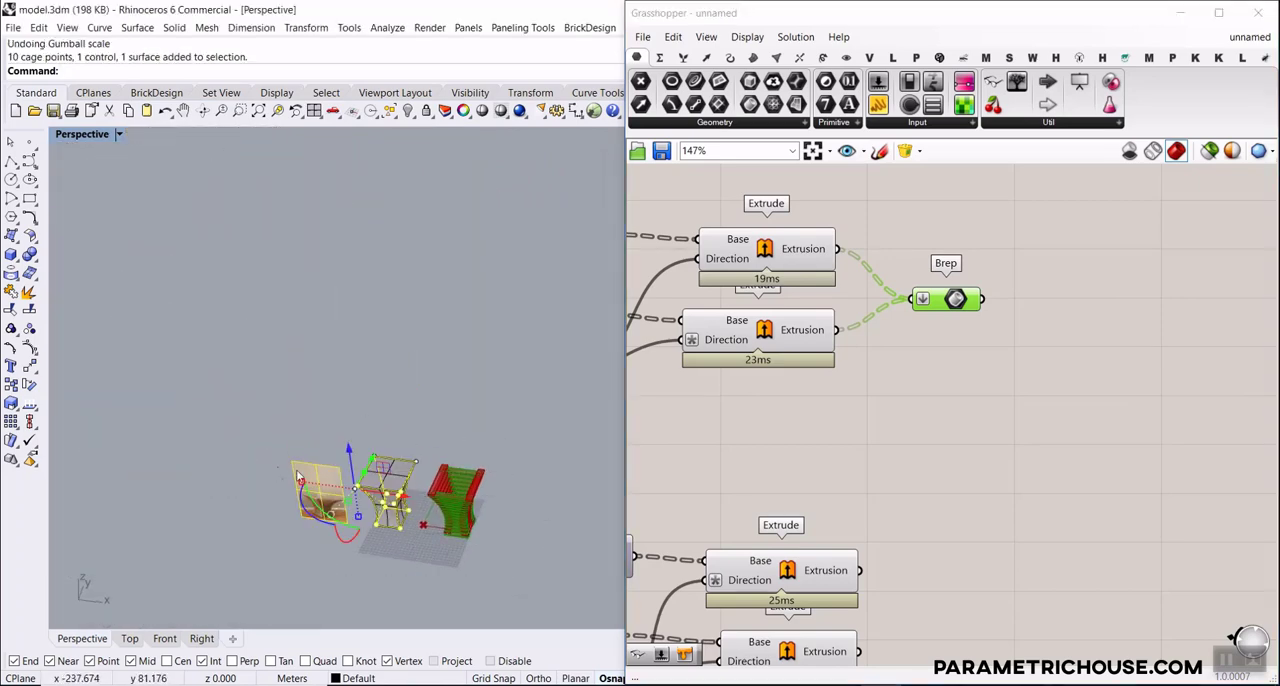
right_click(35, 349)
left_click_drag(488, 570, 322, 394)
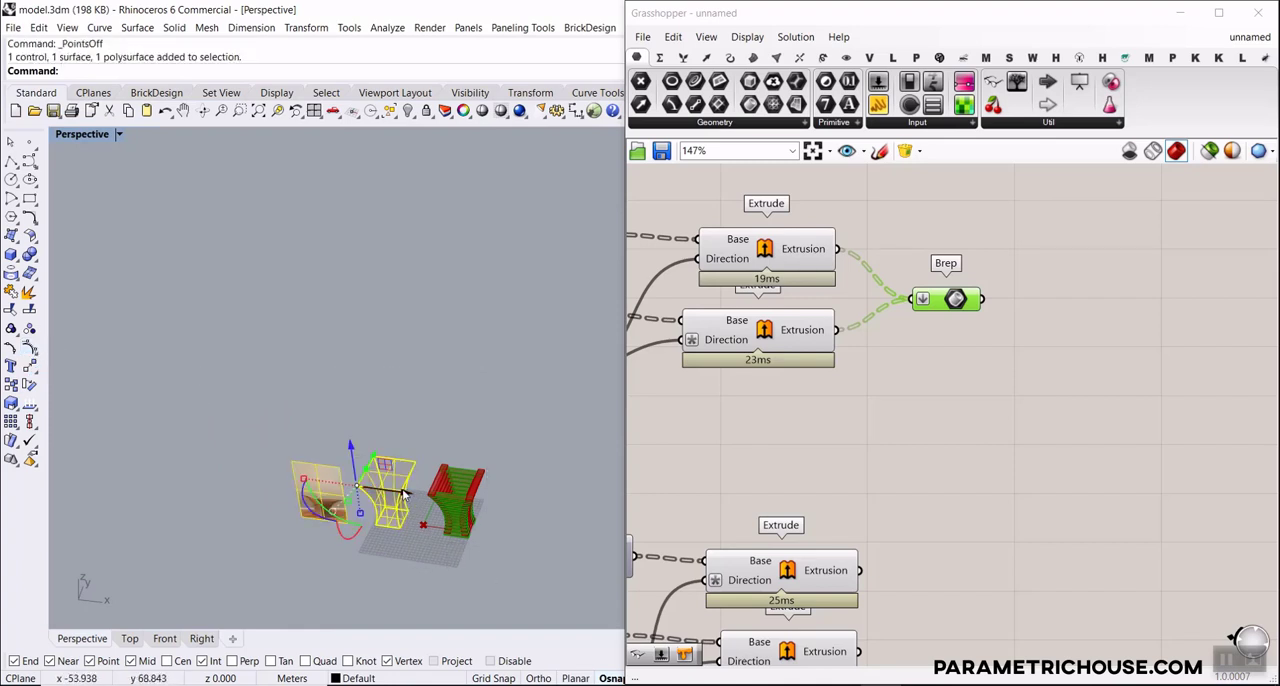
left_click_drag(404, 493, 338, 485)
left_click(437, 414)
scroll(416, 534, "up", 6)
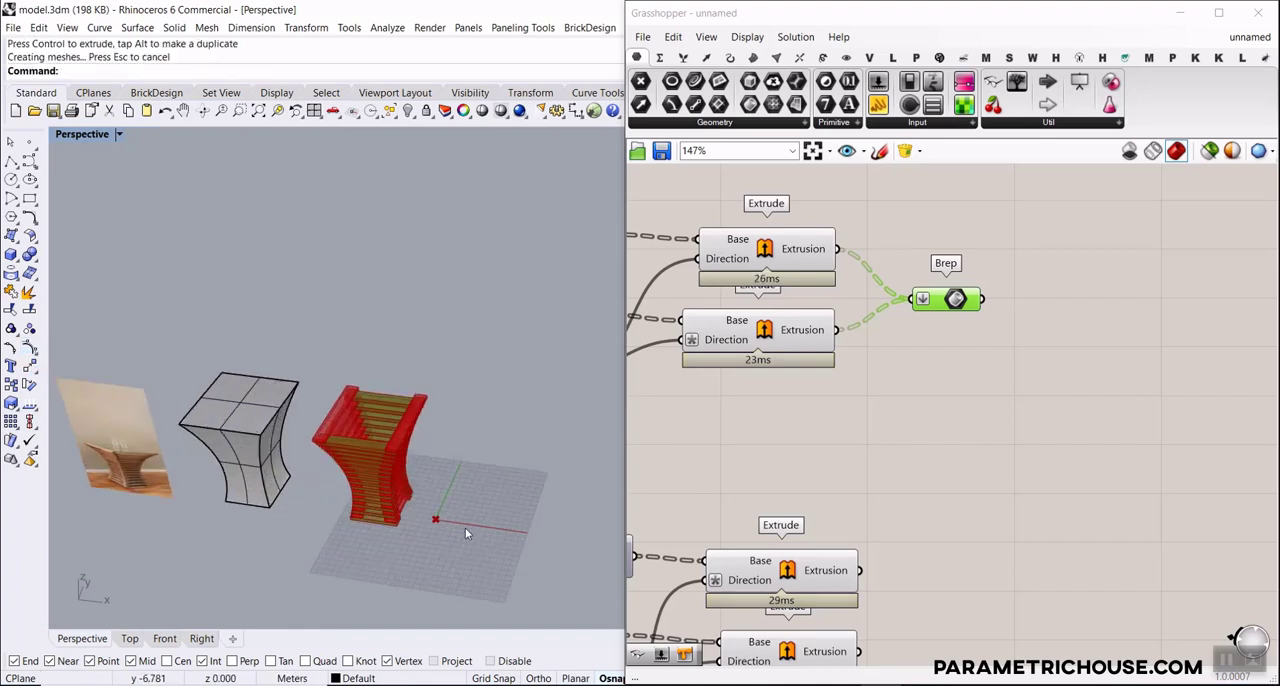
scroll(465, 530, "up", 4)
Add a Deconstruct Brep component fed by the flattened Brep container, and hide the container's preview
right_click_drag(1037, 357, 975, 372)
left_click(975, 372)
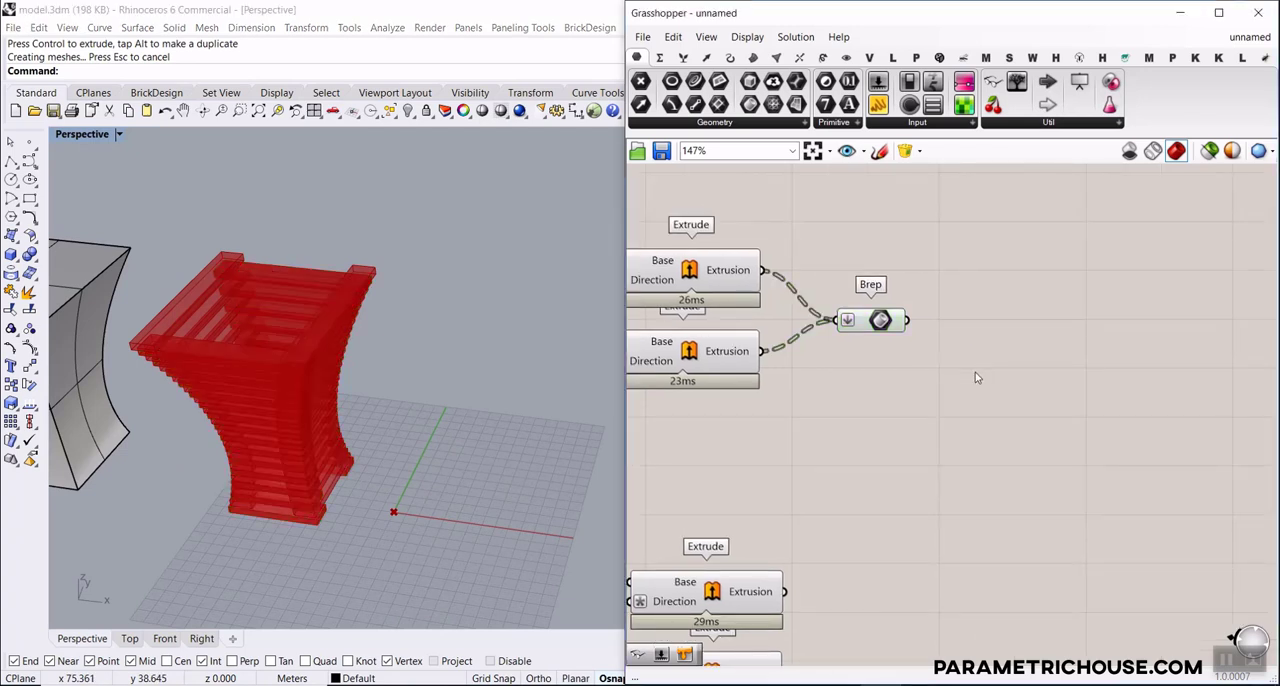
left_click(753, 57)
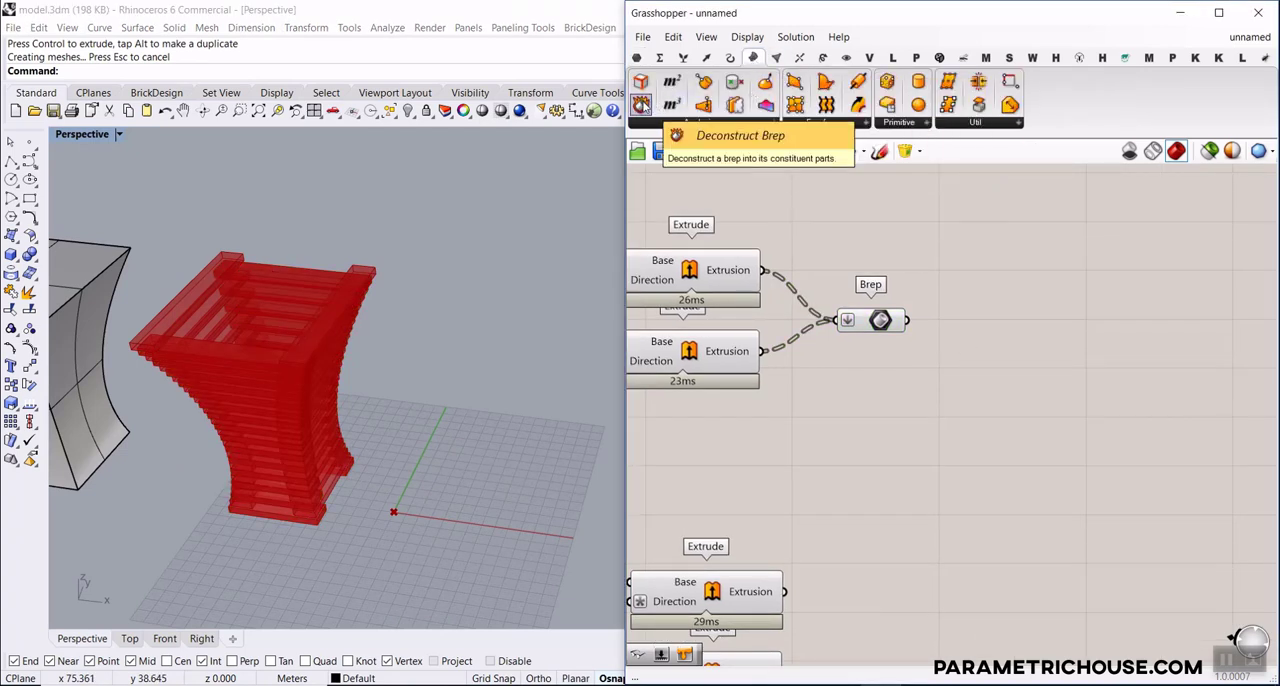
left_click_drag(640, 104, 998, 318)
scroll(863, 320, "up", 5)
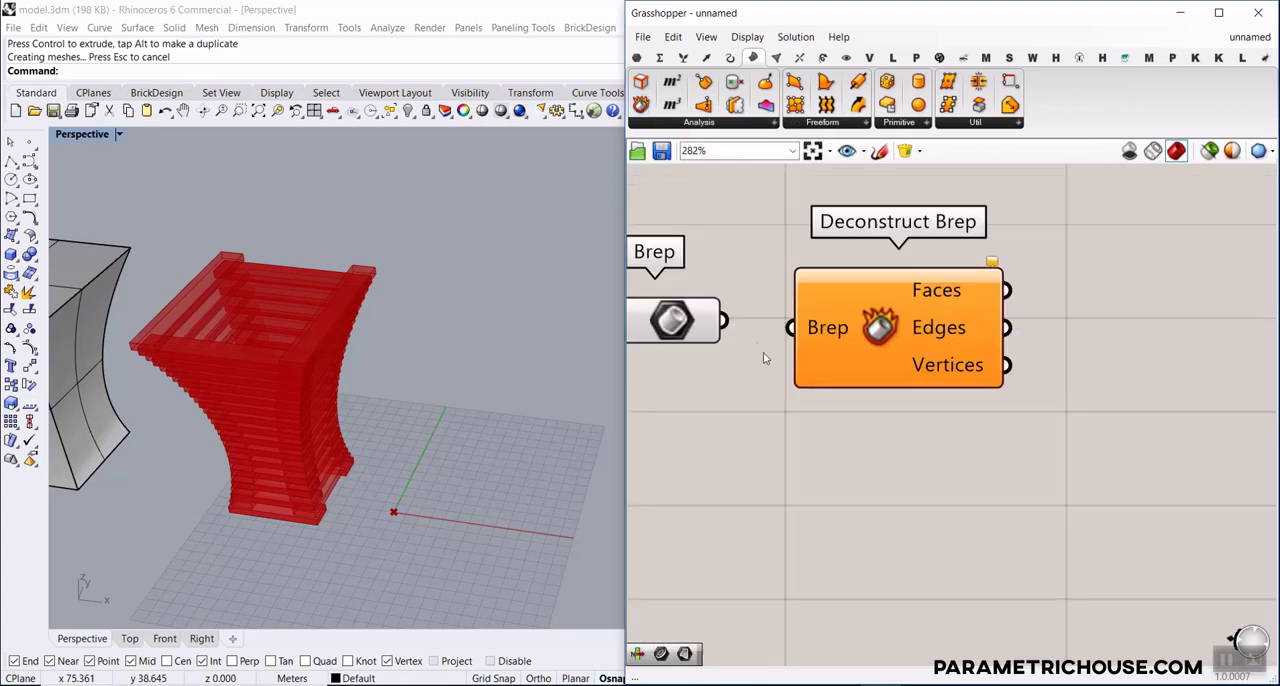
left_click_drag(722, 321, 784, 349)
right_click_drag(723, 386, 814, 350)
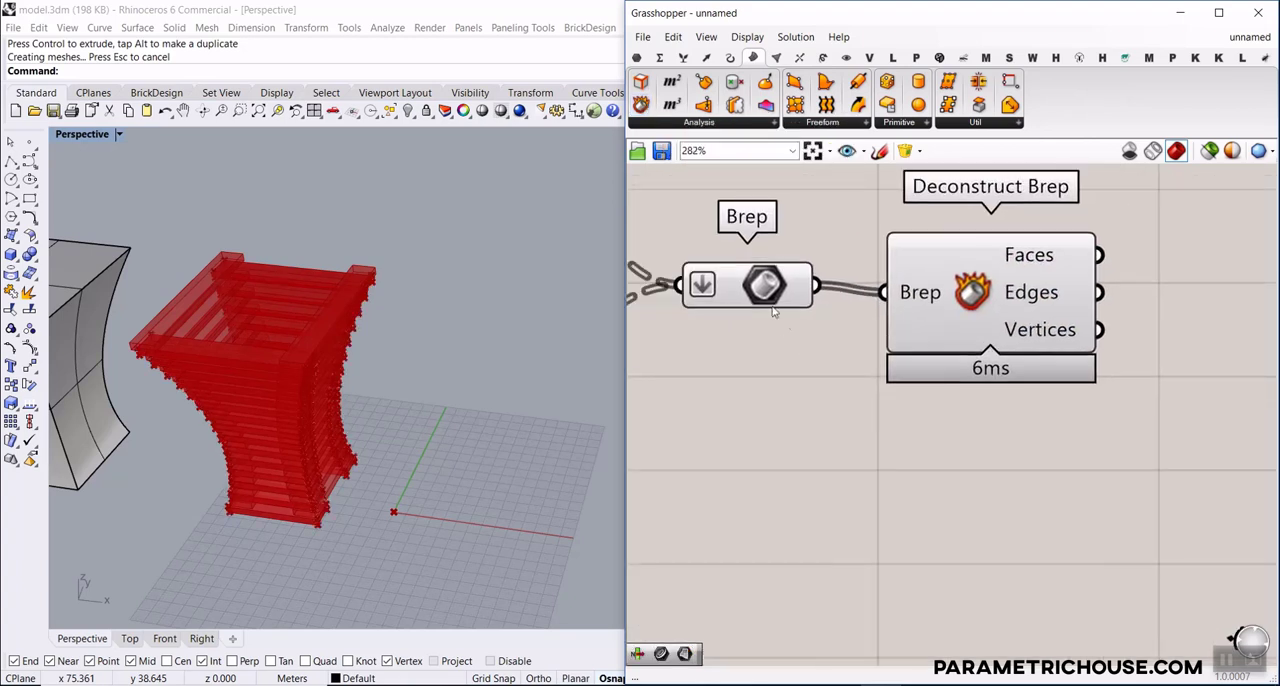
right_click(759, 286)
left_click(779, 315)
scroll(890, 381, "down", 2)
right_click_drag(890, 381, 752, 360)
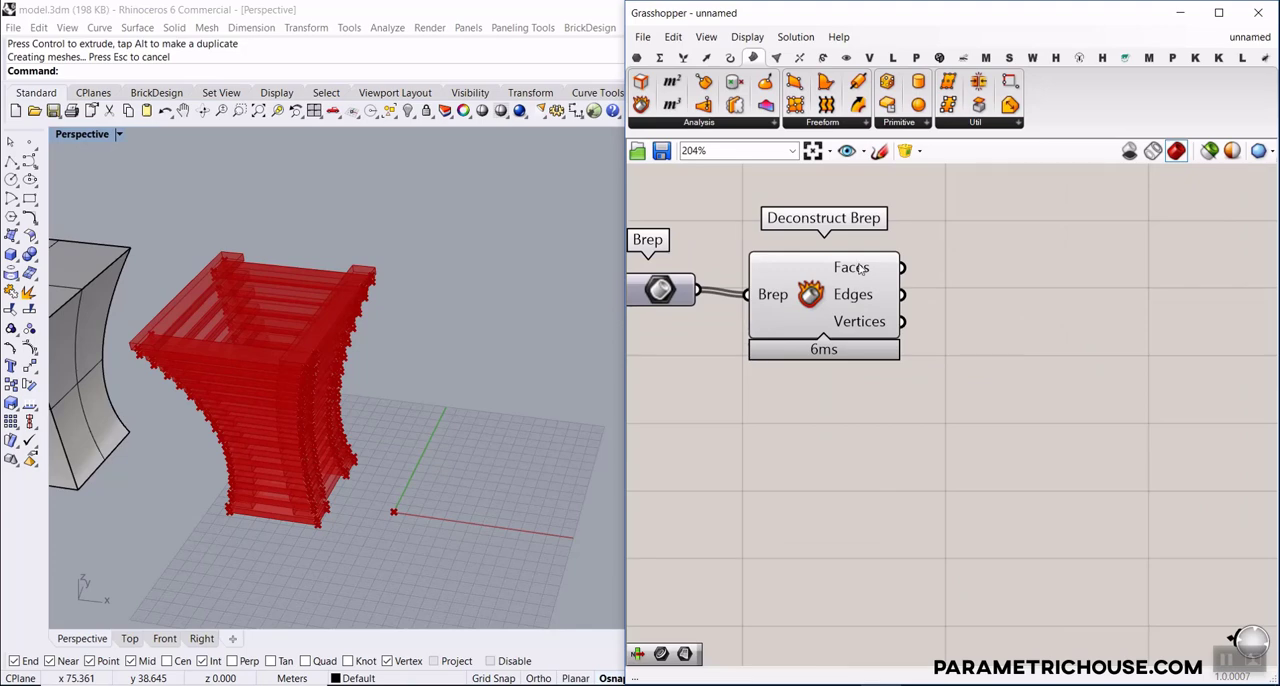
Add a List Item component and connect the Faces output of Deconstruct Brep to its List input
mouse_move(859, 270)
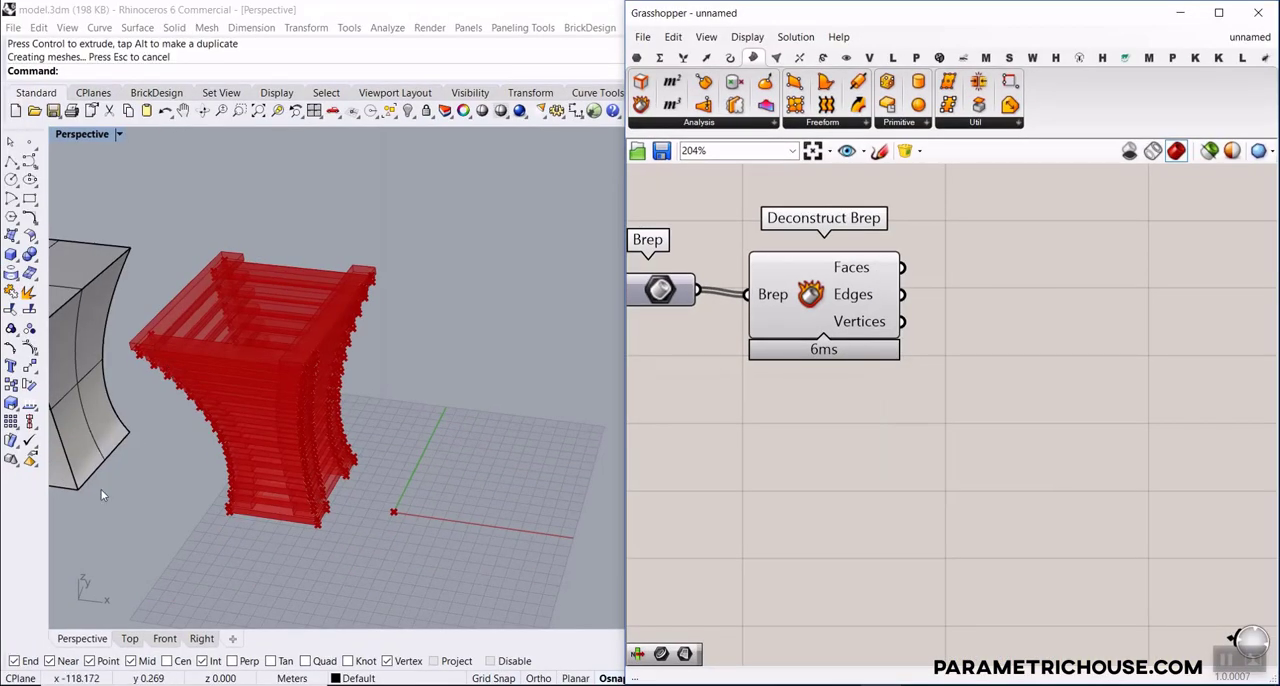
right_click_drag(258, 490, 240, 515)
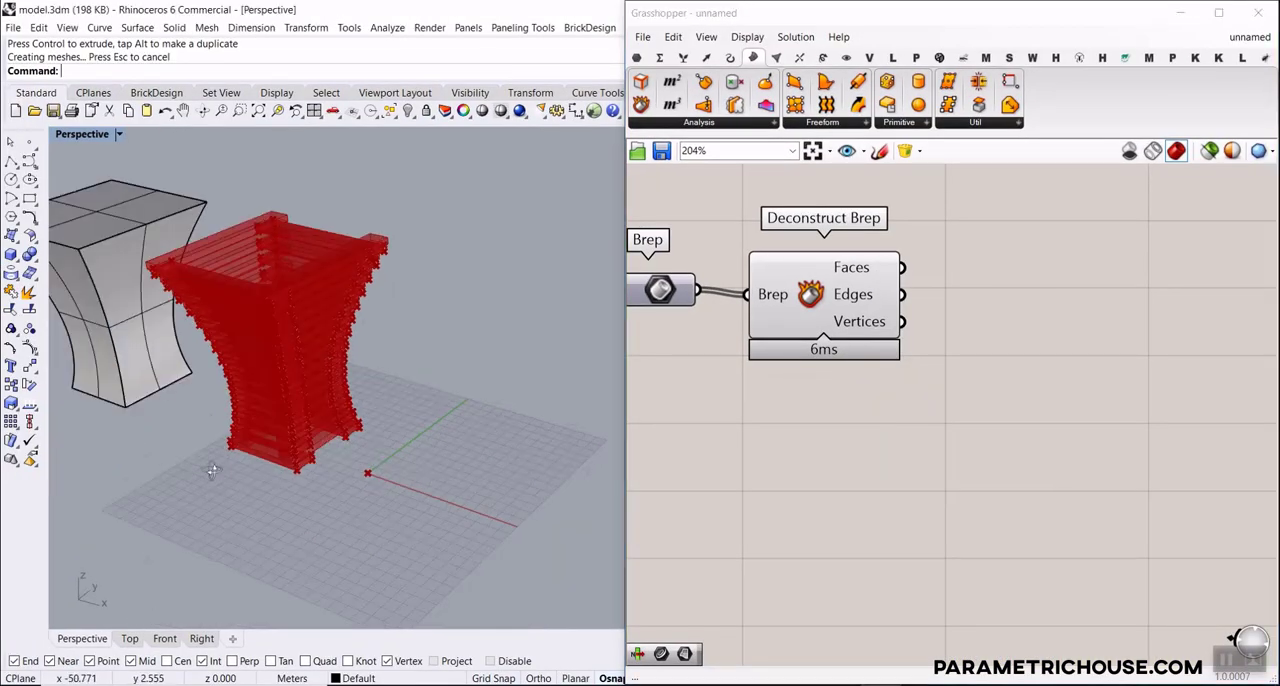
scroll(273, 382, "up", 4)
scroll(275, 381, "up", 4)
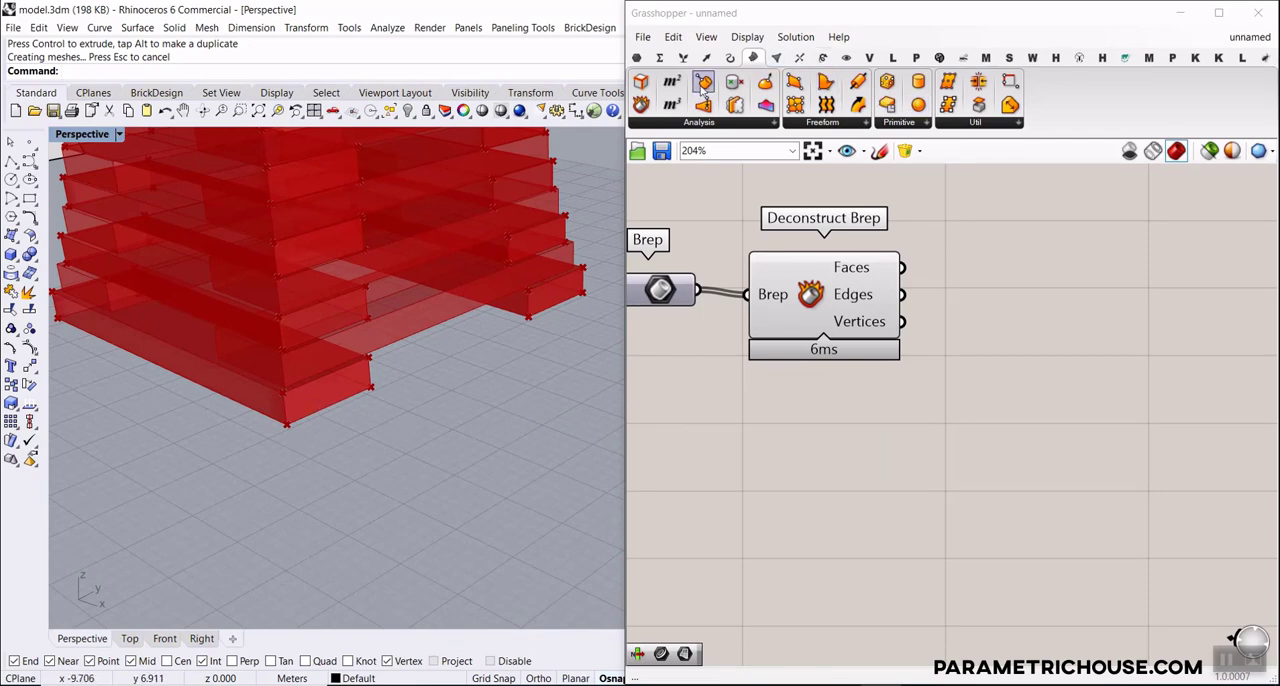
left_click(683, 58)
left_click(641, 82)
left_click(1062, 417)
left_click_drag(902, 268, 996, 391)
left_click_drag(1060, 432, 1075, 372)
scroll(337, 358, "down", 2)
right_click_drag(432, 376, 488, 370)
scroll(489, 371, "up", 4)
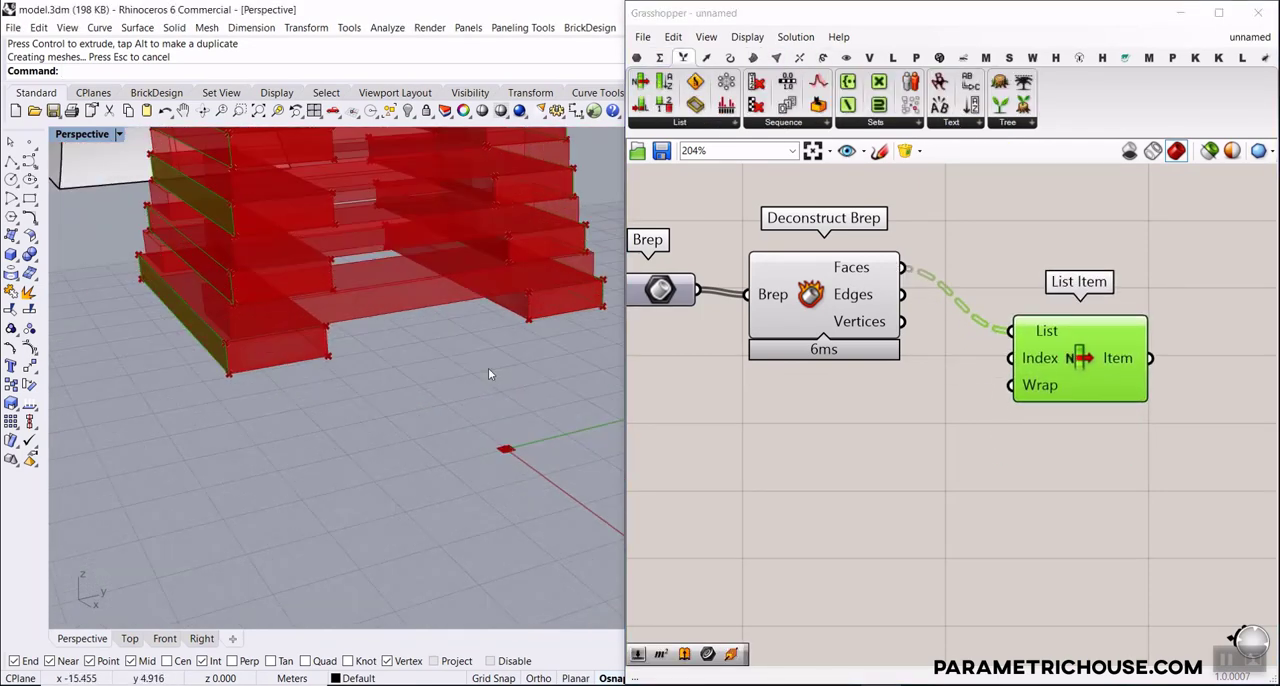
right_click_drag(295, 350, 201, 362)
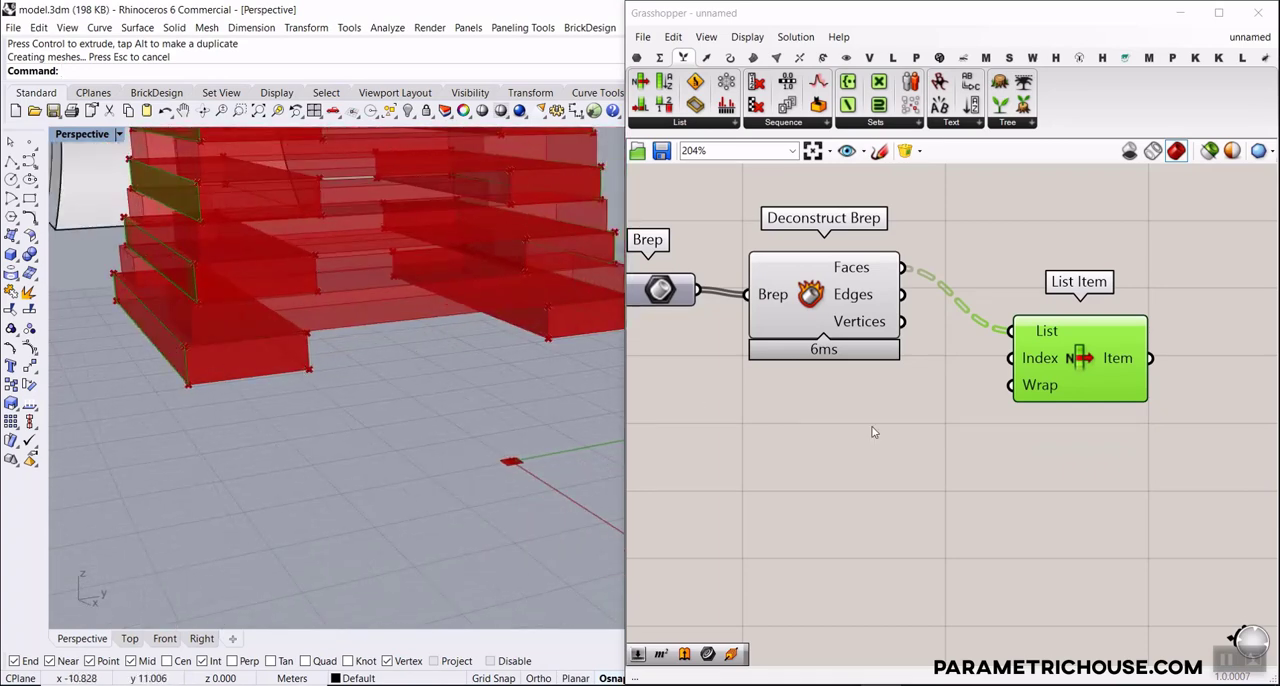
Create a number slider with value 3, connect it to List Item's Index, and check which slat faces it selects
double_click(842, 404)
type("3")
key("Return")
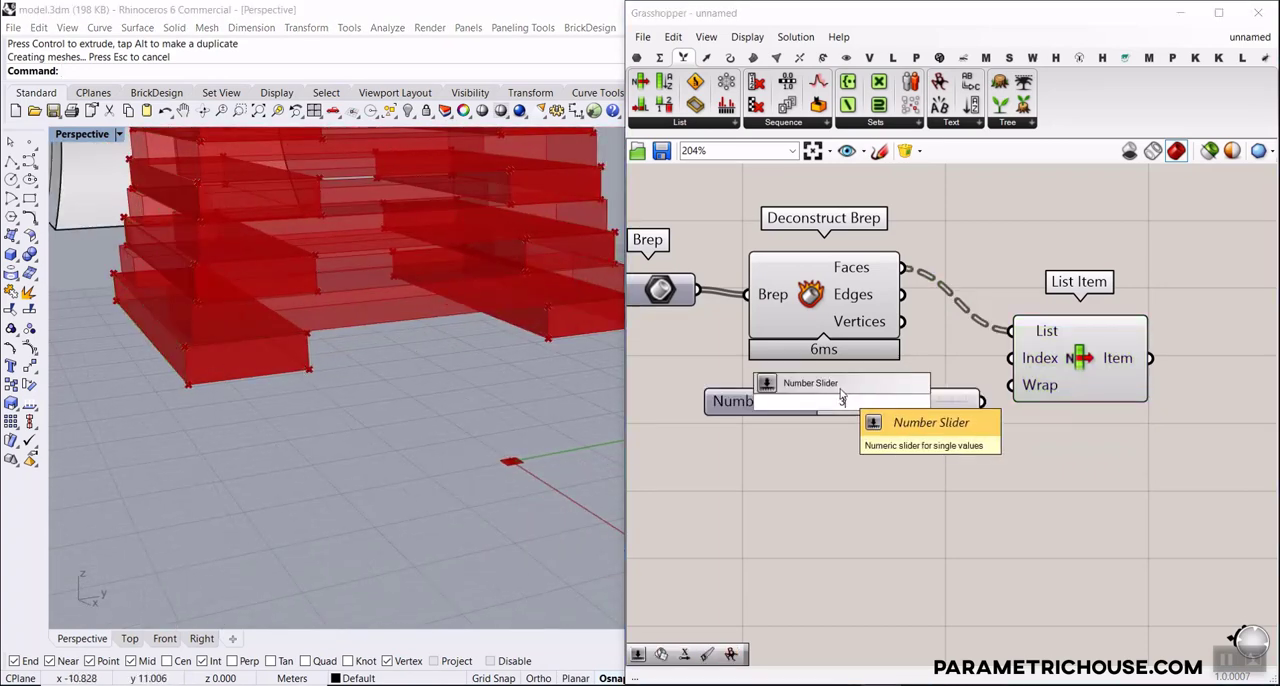
left_click_drag(983, 402, 1040, 359)
left_click(1047, 360)
right_click_drag(395, 316, 334, 418)
scroll(219, 430, "up", 5)
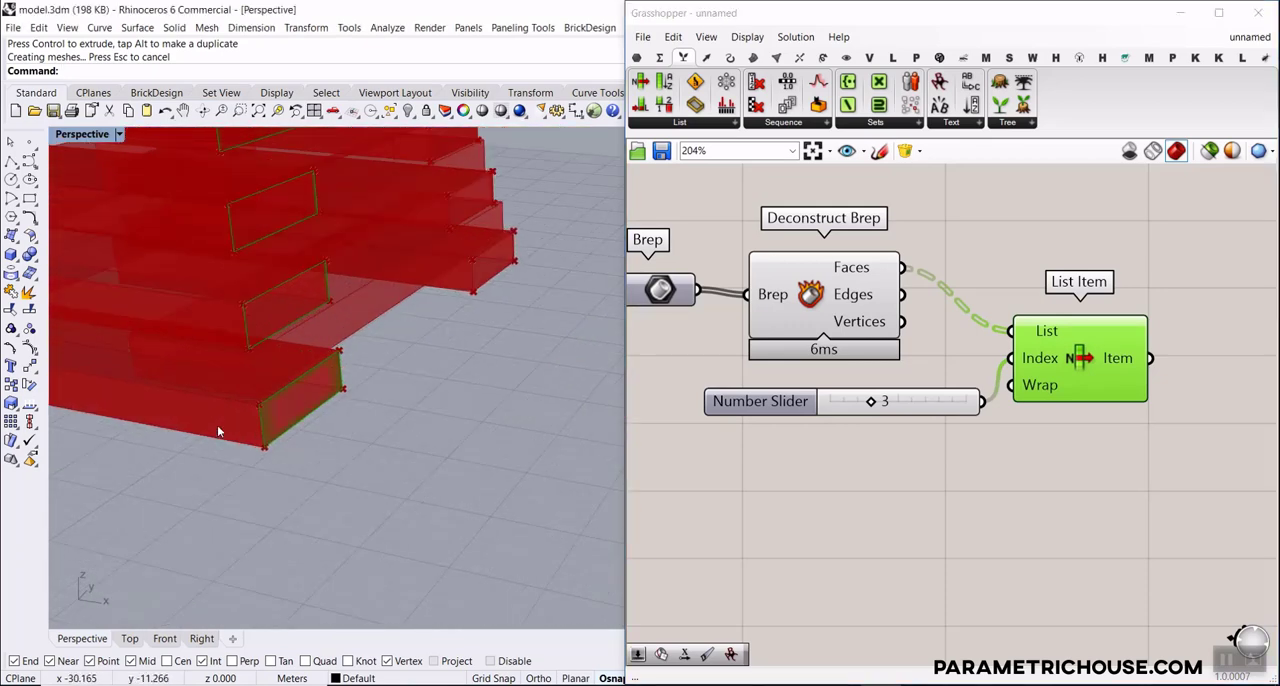
right_click_drag(217, 425, 244, 469)
Set the face index slider to 2 and check the selected faces on the slats
left_click_drag(876, 404, 864, 404)
scroll(460, 480, "down", 8)
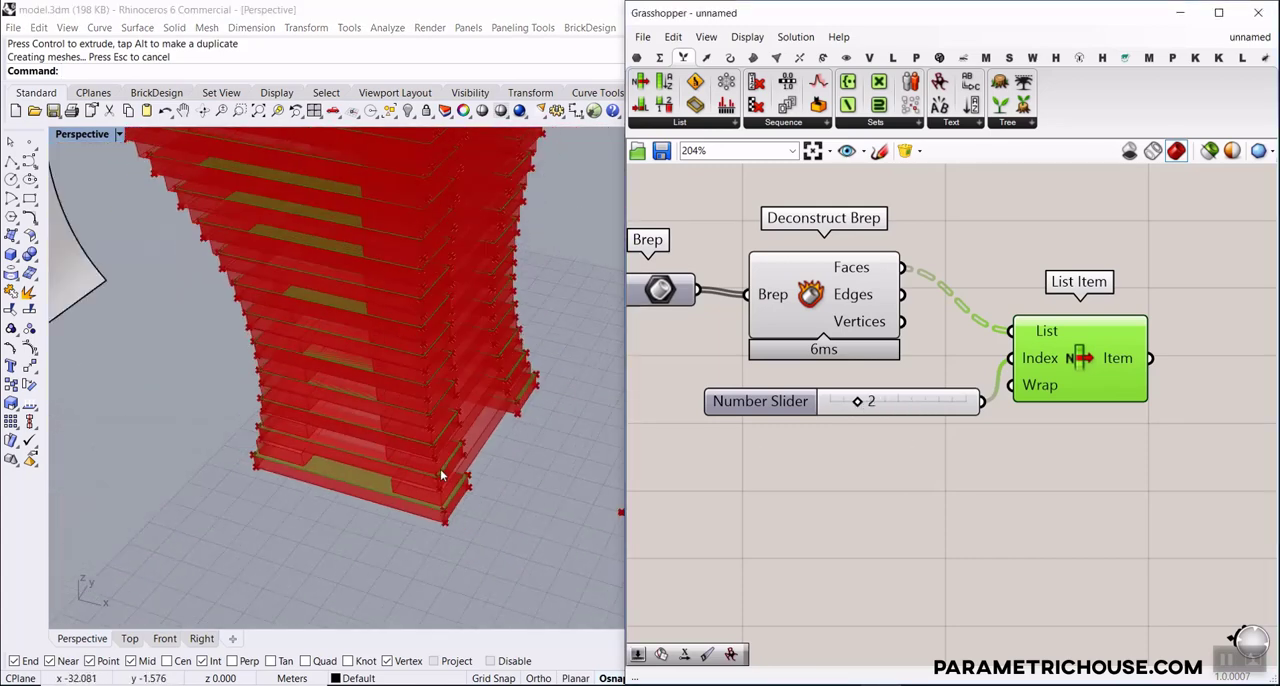
right_click_drag(443, 474, 428, 441)
scroll(438, 515, "down", 5)
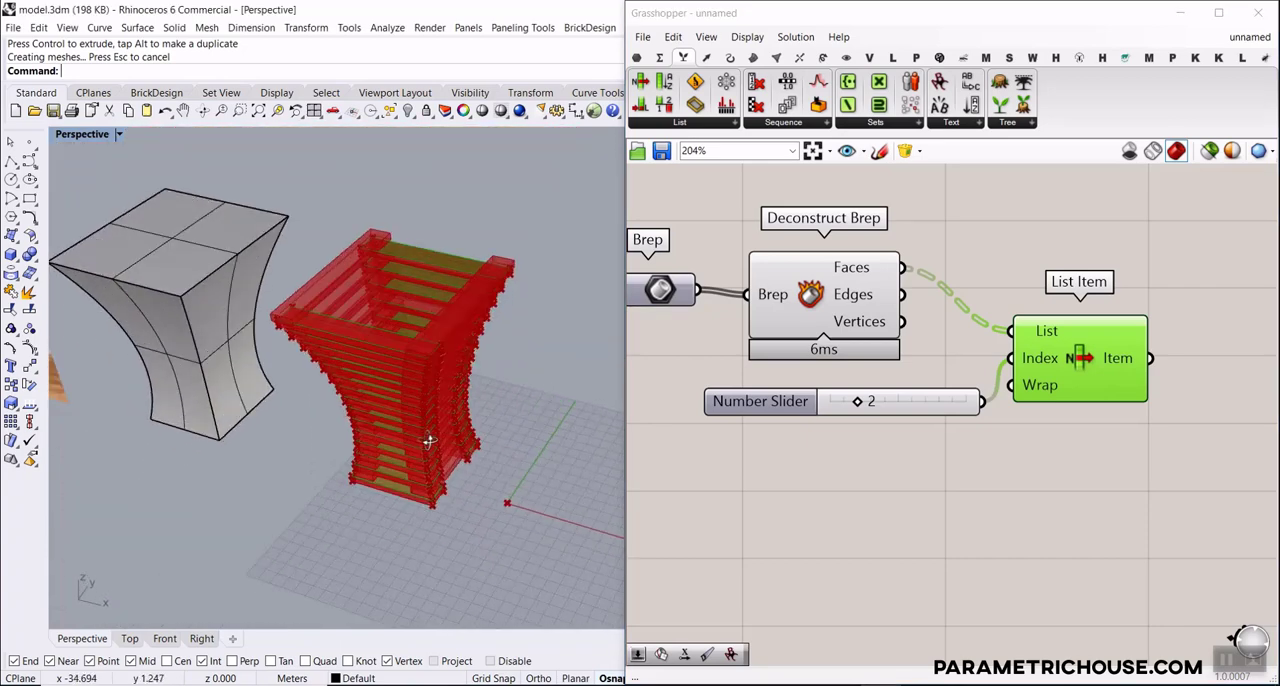
Hide the preview of the Deconstruct Brep component
right_click(808, 290)
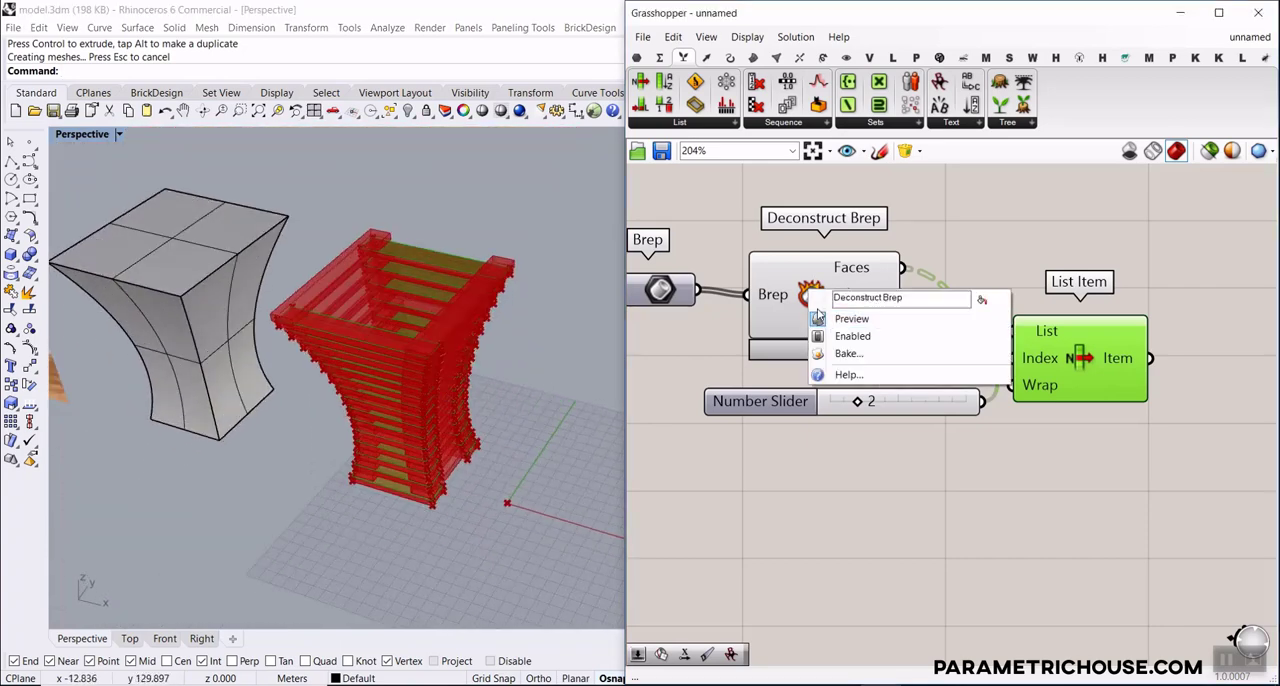
left_click(850, 318)
right_click_drag(345, 480, 323, 450)
right_click_drag(858, 407, 982, 383)
scroll(982, 383, "down", 1)
scroll(982, 380, "down", 5)
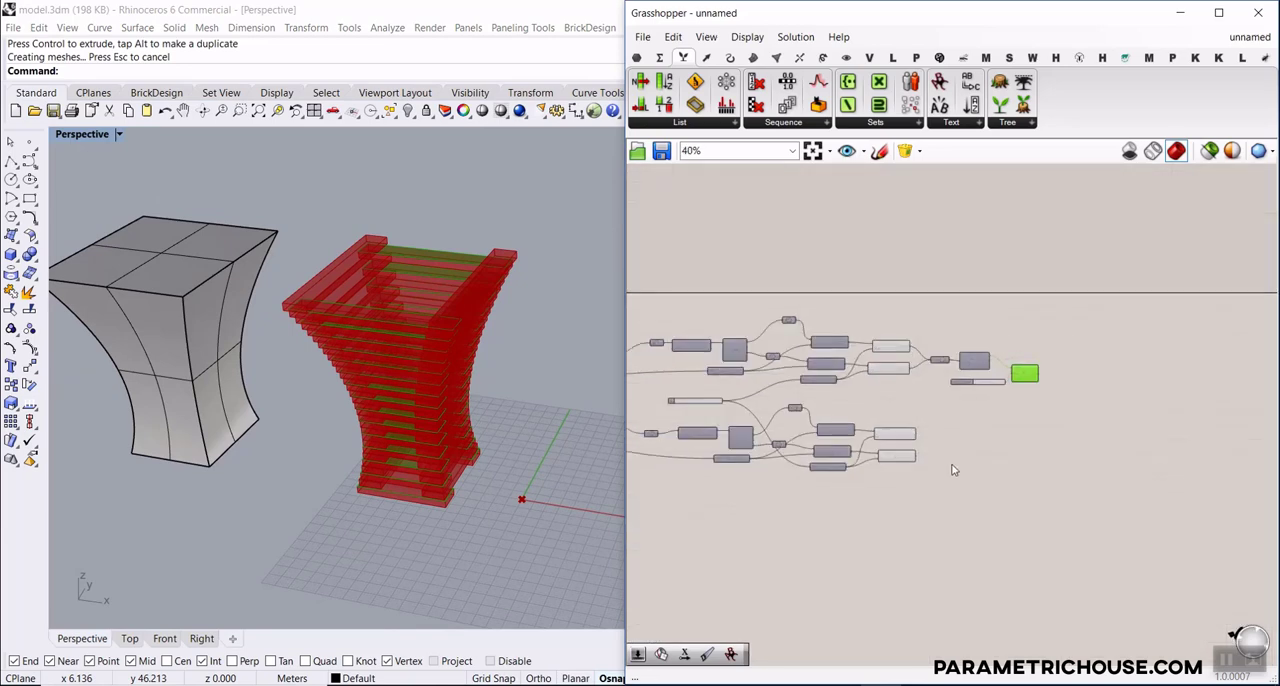
Hide the preview of the extrusion components in both slat layer groups, leaving only the List Item faces previewed
left_click_drag(951, 470, 772, 312)
right_click(884, 285)
left_click(913, 304)
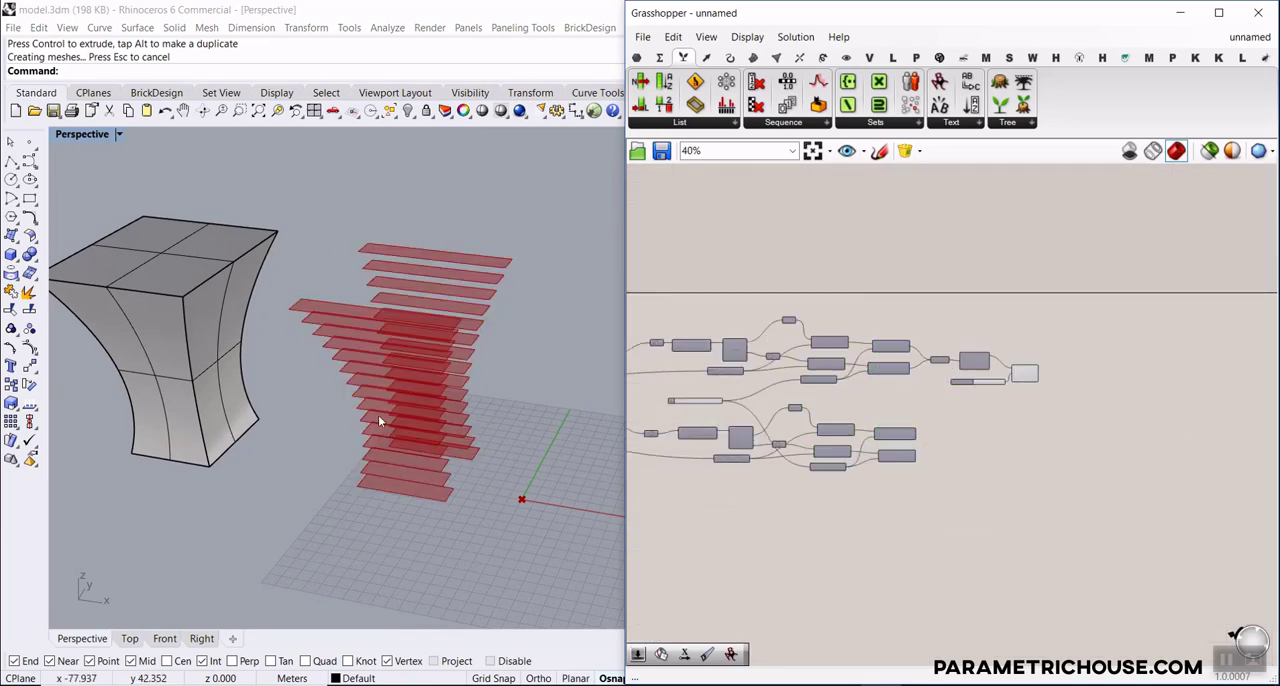
Examine the extracted slat faces in the Perspective view from several angles and distances
right_click_drag(378, 415, 400, 460)
scroll(908, 392, "up", 4)
scroll(908, 392, "up", 1)
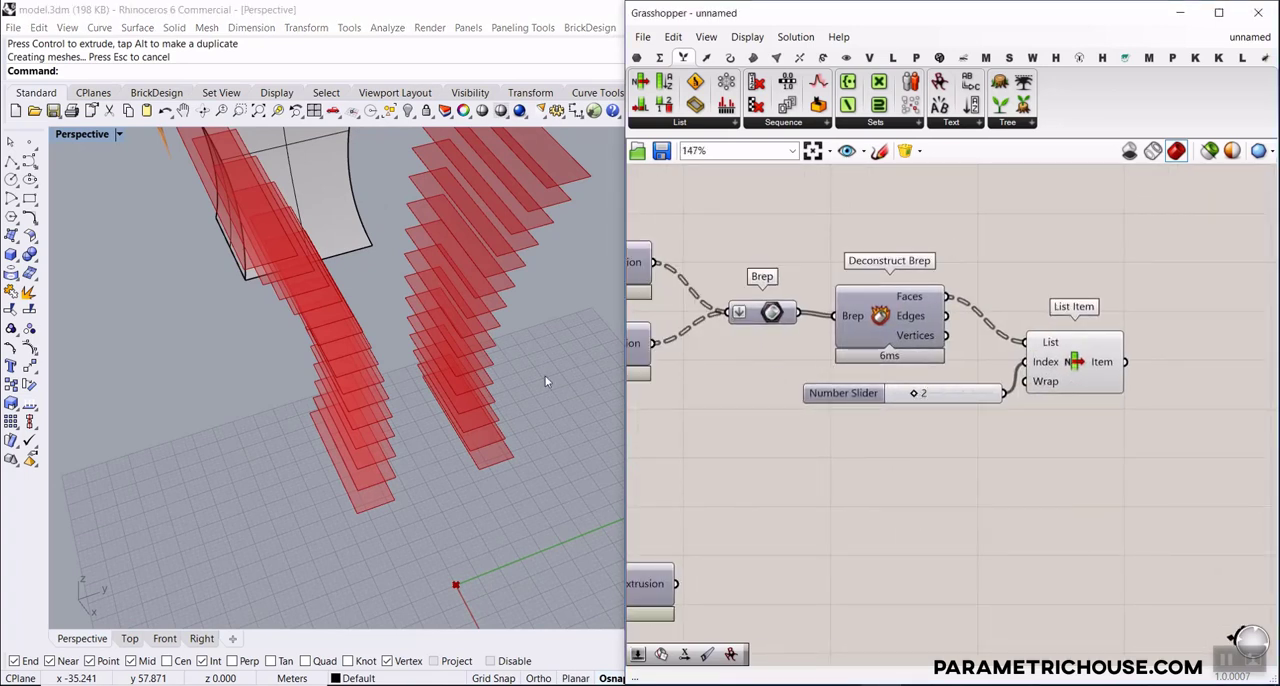
scroll(546, 381, "up", 3)
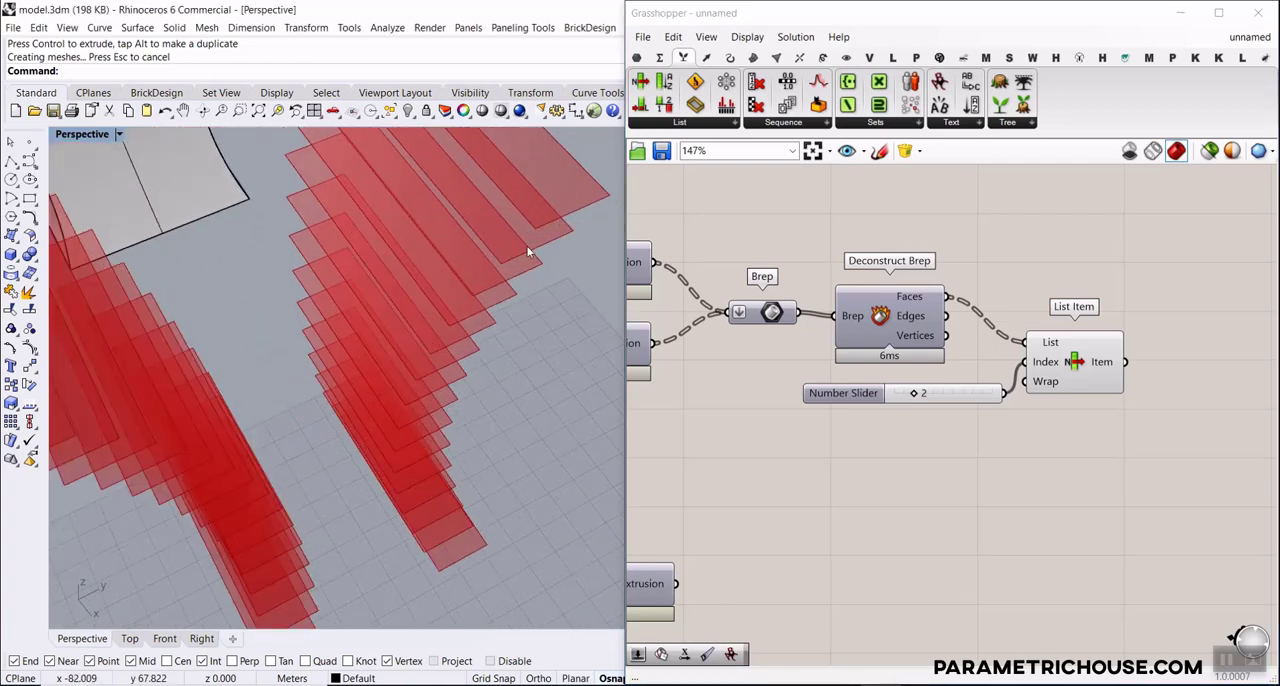
scroll(530, 252, "down", 5)
right_click_drag(486, 337, 437, 337)
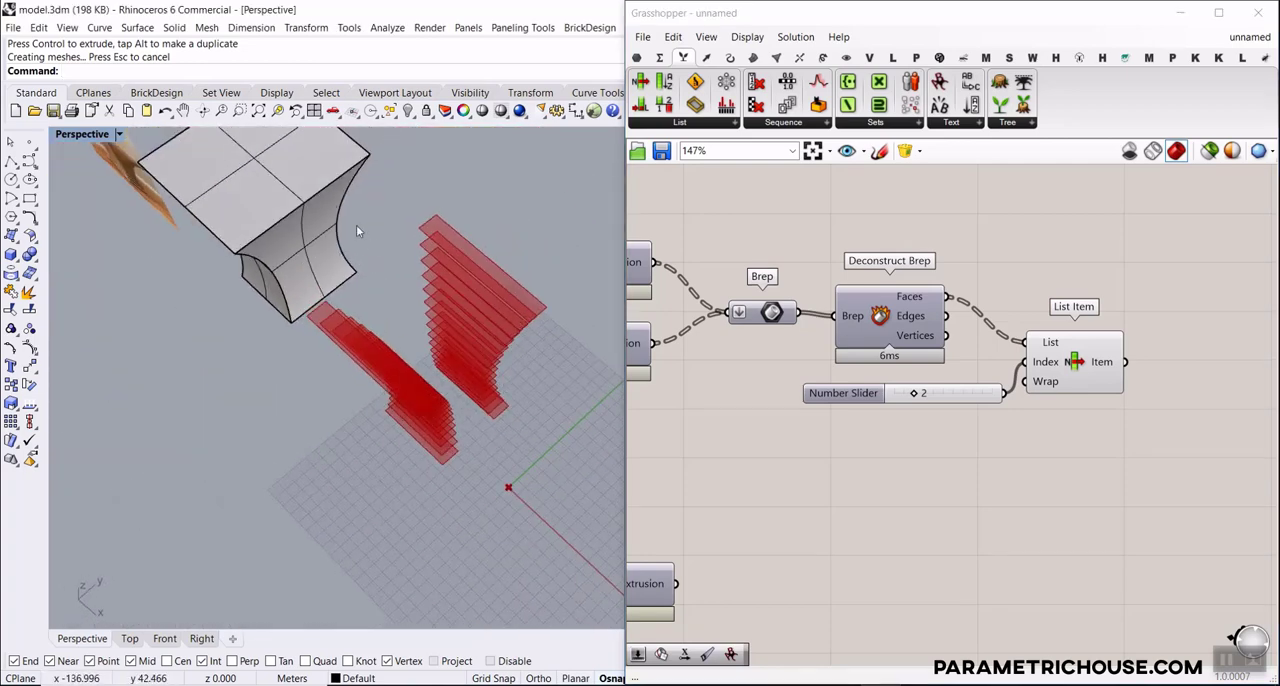
right_click_drag(996, 387, 827, 344)
scroll(470, 412, "up", 5)
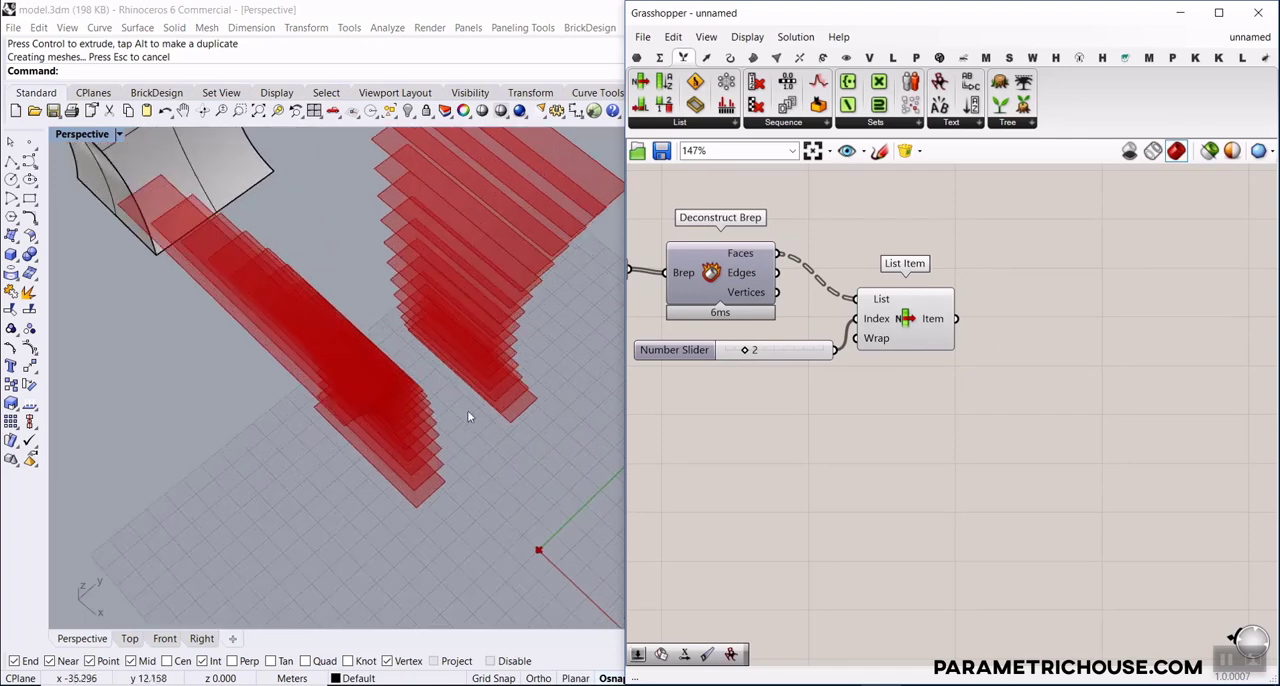
right_click_drag(467, 412, 505, 350)
scroll(491, 328, "down", 4)
Search for the Orient component to add it beside List Item
right_click_drag(1031, 345, 948, 369)
double_click(999, 365)
type("ori")
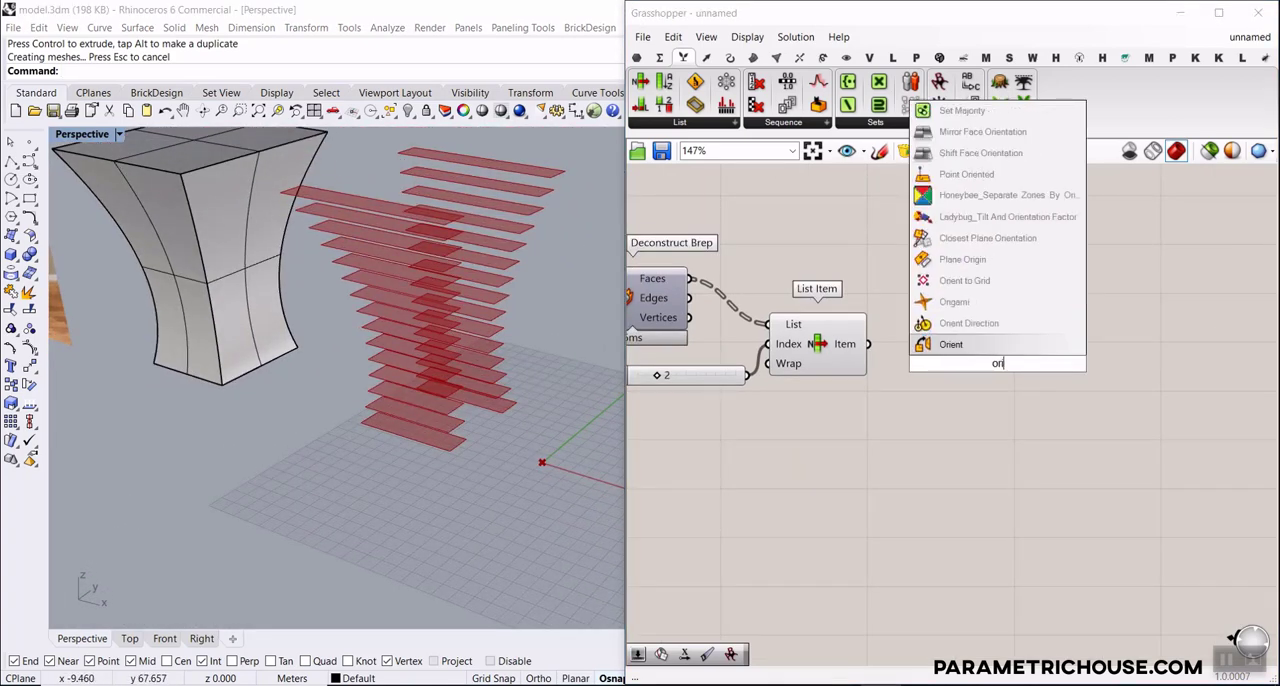
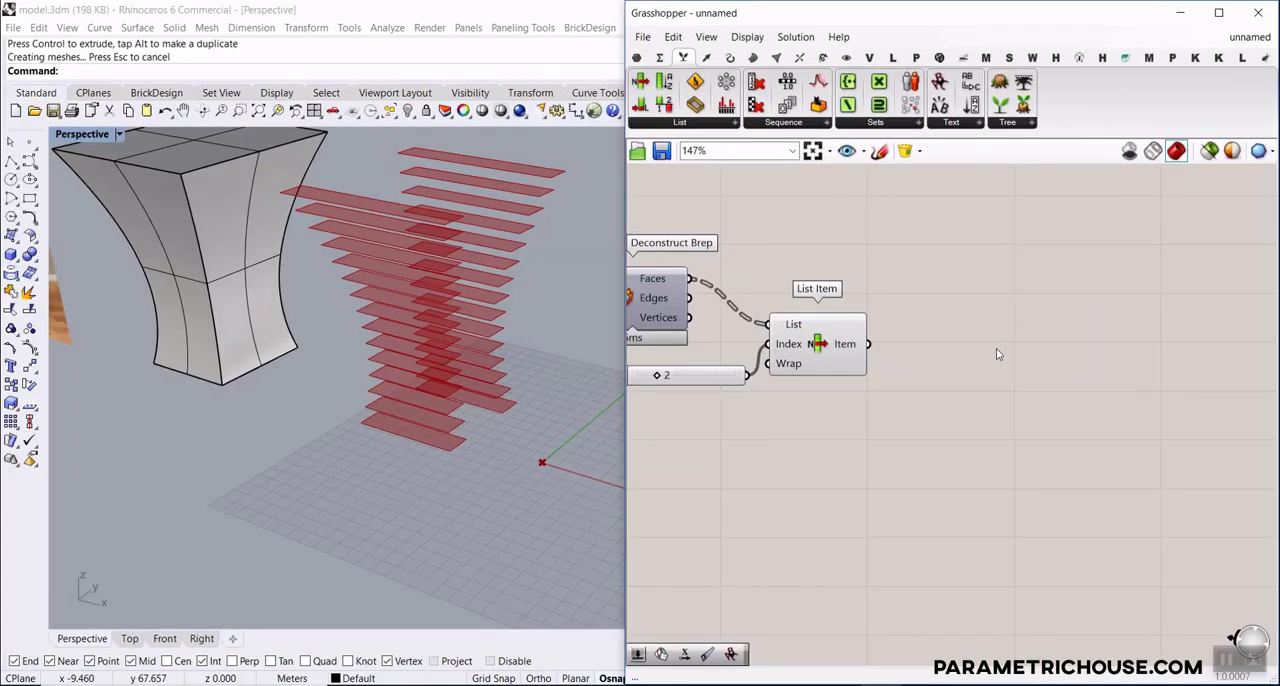
Add an Orient component beyond List Item and leave open canvas space between the two
double_click(993, 354)
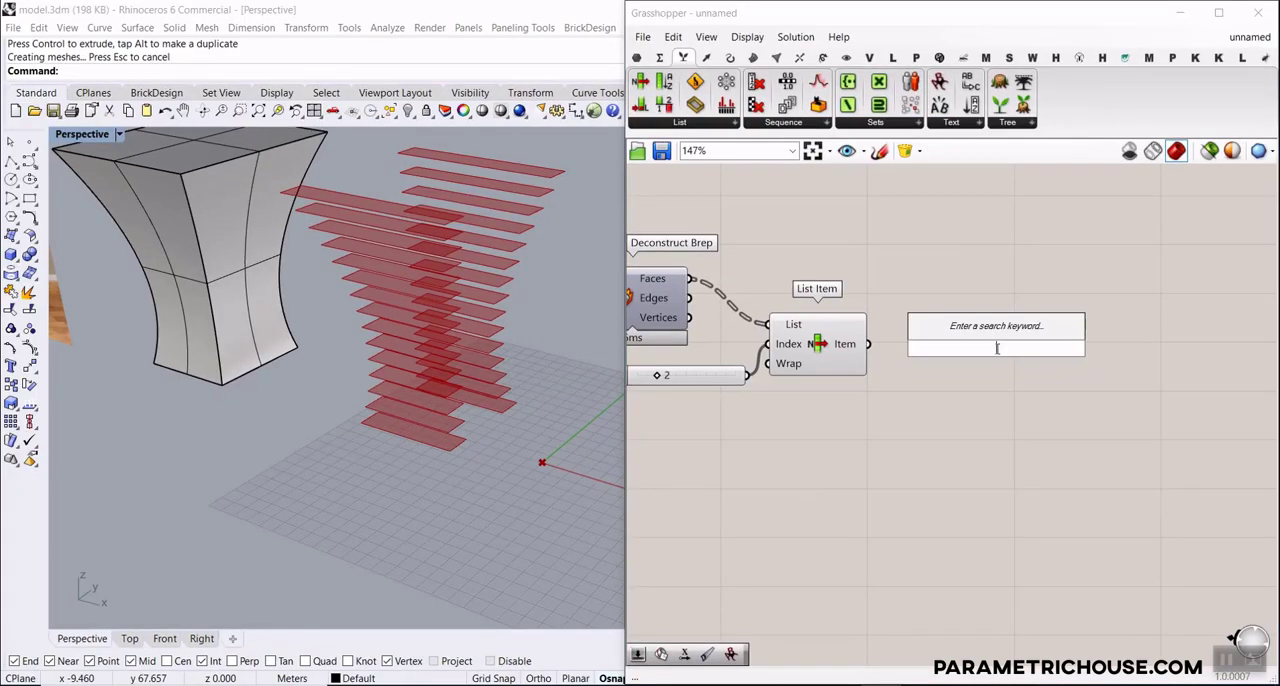
type("ori")
key("Return")
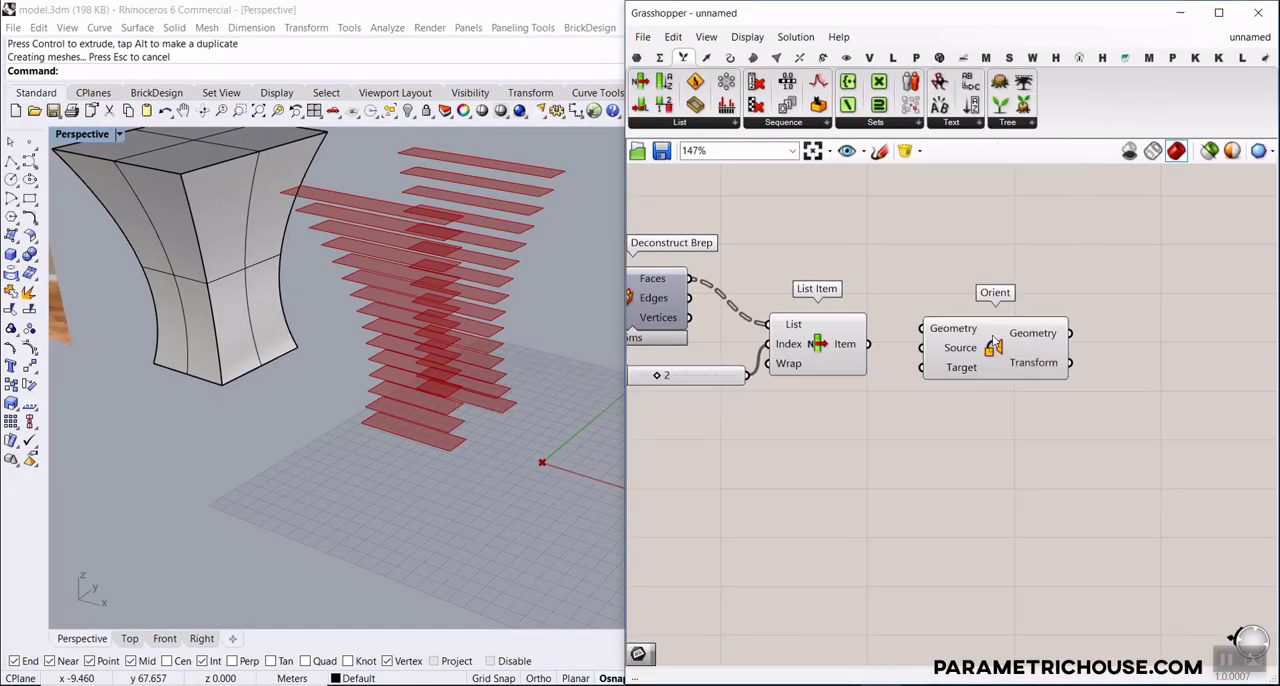
right_click_drag(997, 354, 870, 290)
left_click_drag(870, 293, 948, 290)
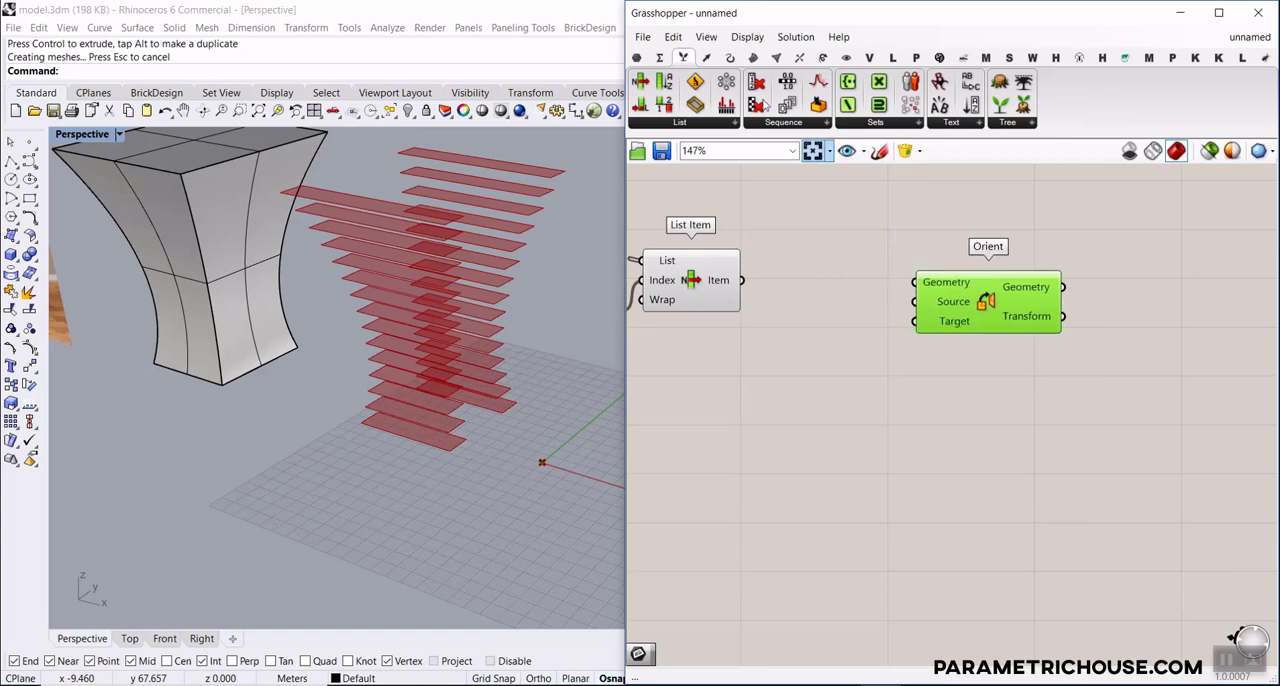
Add a Curve parameter fed by the List Item output and hide the List Item preview
left_click(637, 57)
left_click_drag(696, 84, 768, 286)
right_click(695, 273)
left_click(722, 303)
Connect the Curve parameter to Orient's Geometry input and shift Orient slightly farther away
mouse_move(442, 364)
right_mouse_down()
mouse_move(474, 376)
mouse_move(456, 371)
right_mouse_up()
scroll(835, 309, "up", 2)
left_click_drag(806, 268, 936, 272)
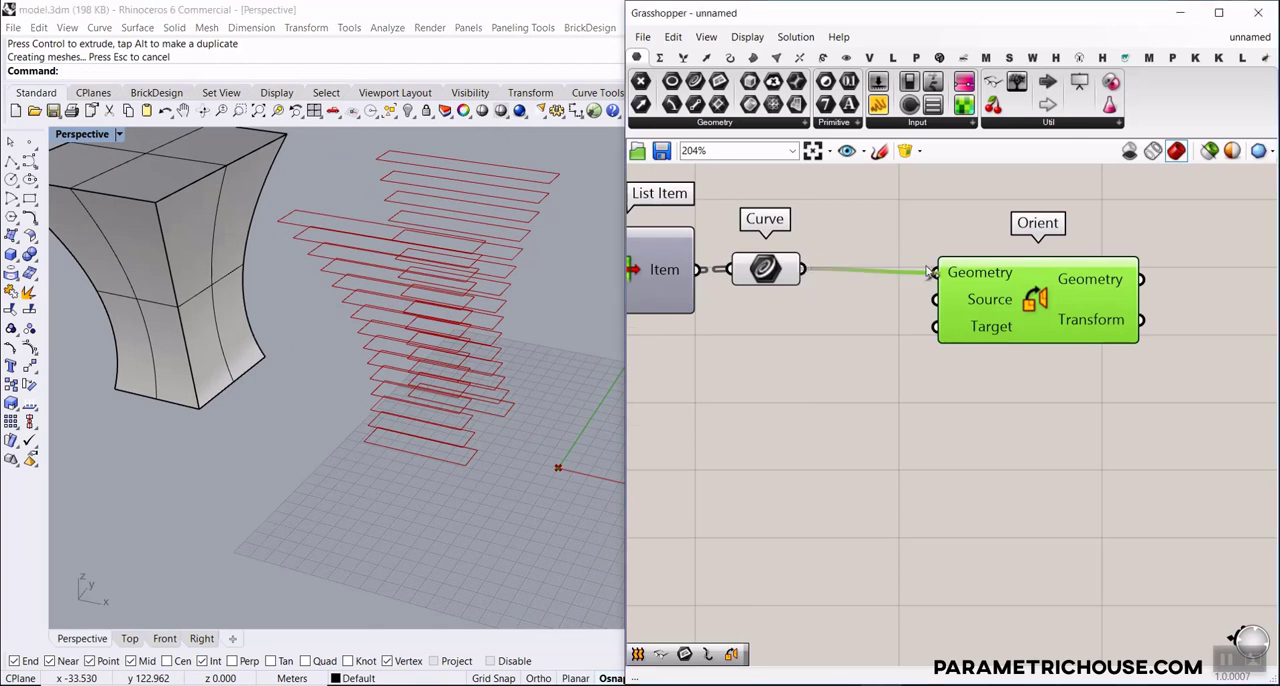
left_click_drag(1056, 305, 1082, 301)
mouse_move(998, 298)
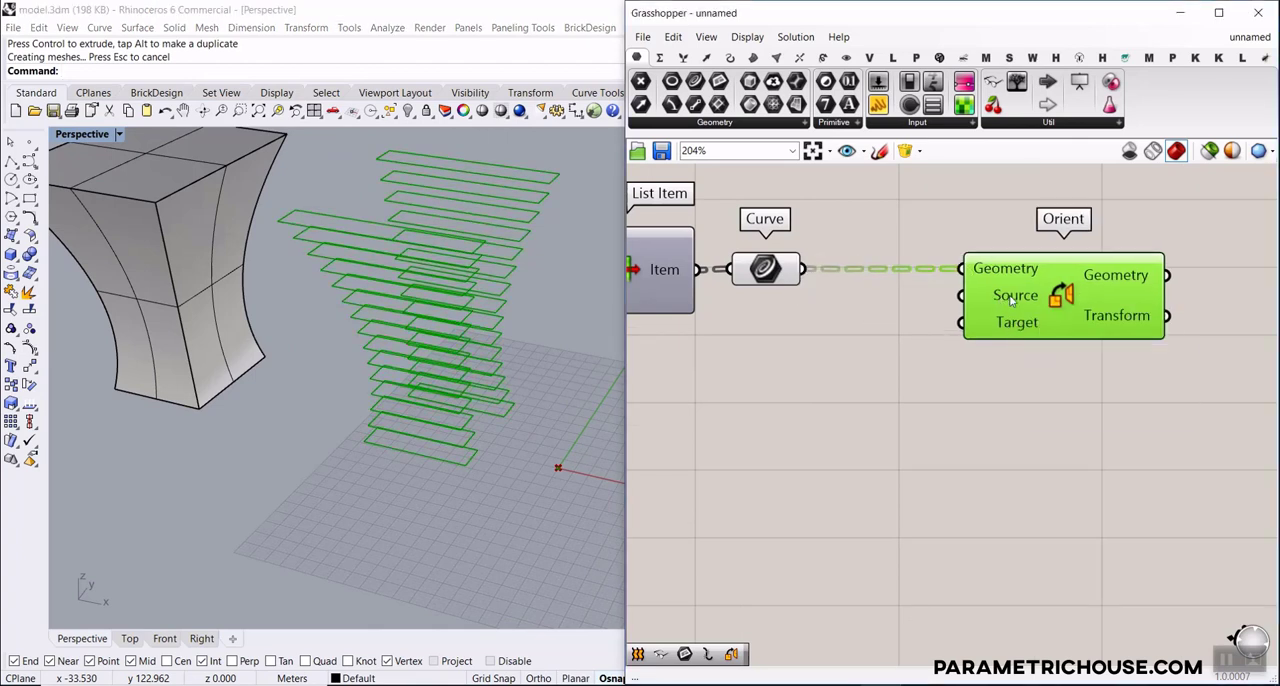
Add a Plane parameter fed by the Curve parameter and connect it to Orient's Source input
left_click(780, 276)
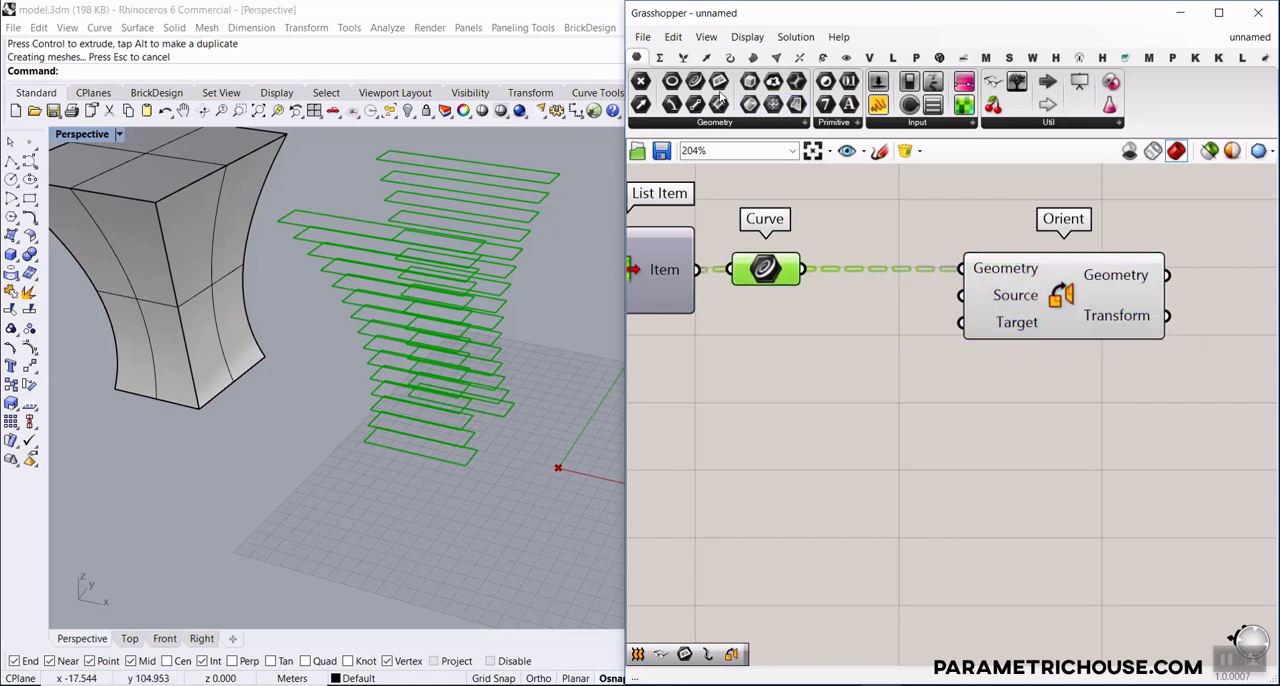
left_click_drag(790, 205, 873, 312)
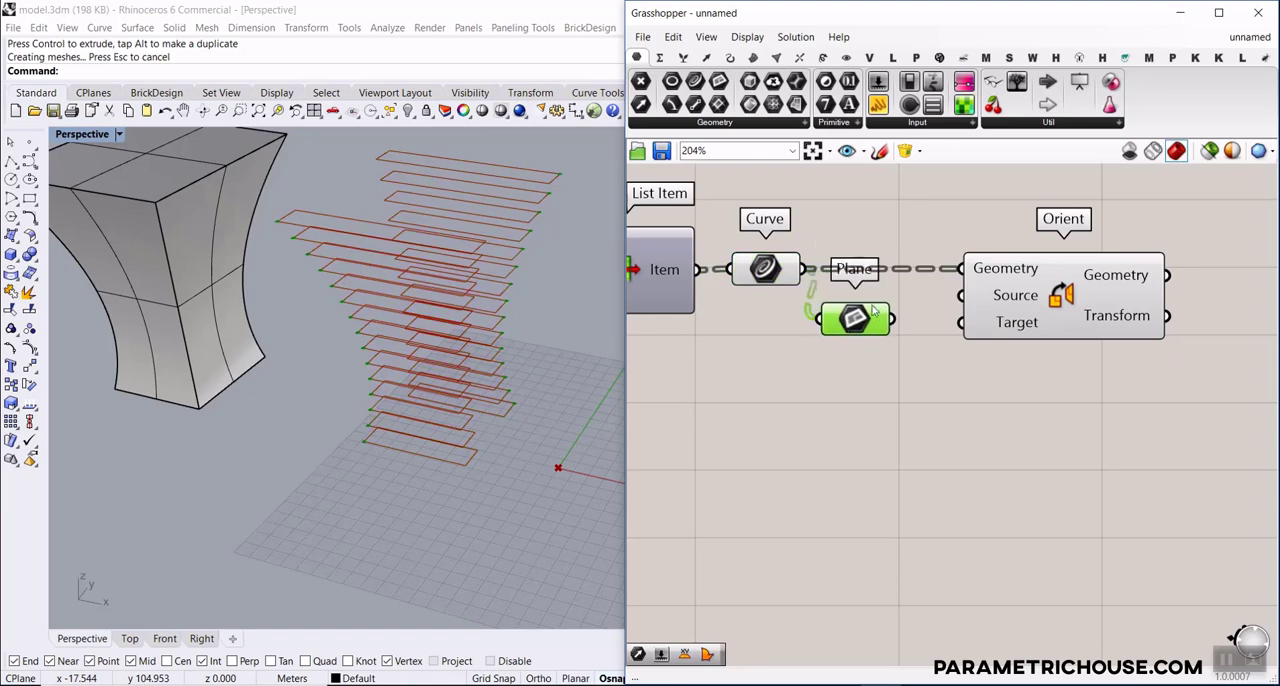
left_click_drag(975, 291, 972, 293)
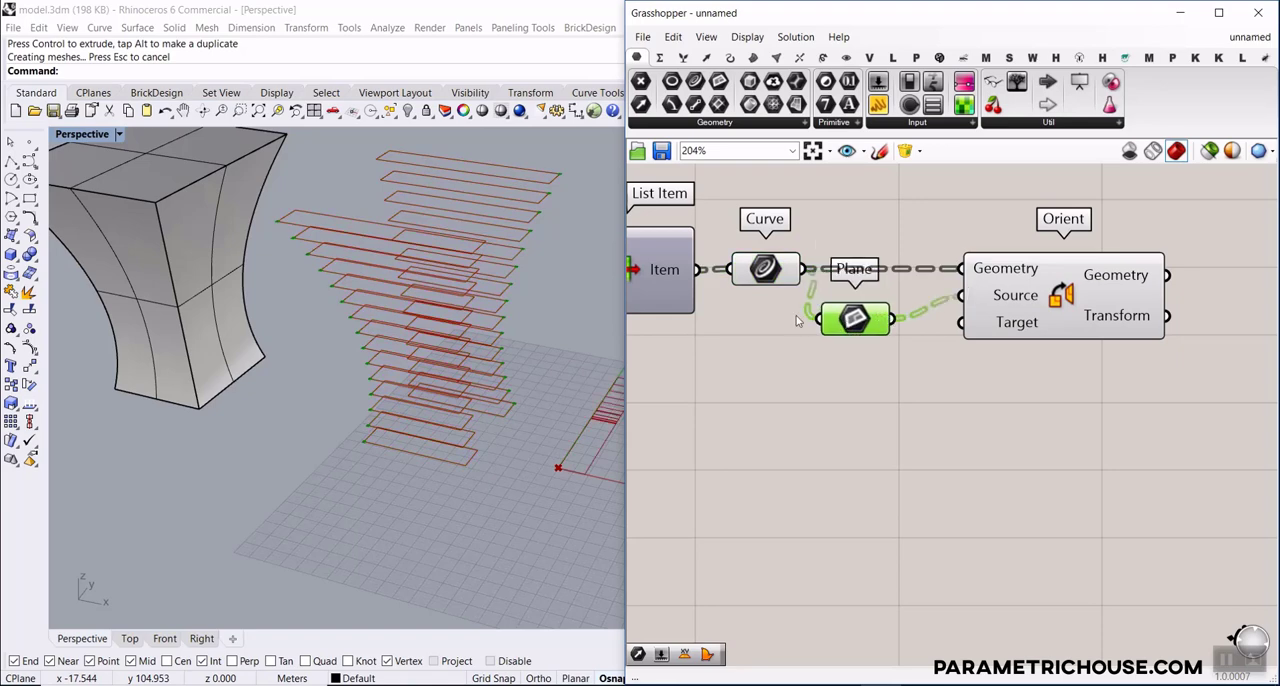
Examine the plane origins on the slat outlines and the oriented copies at the world origin in the Perspective view
scroll(455, 325, "up", 6)
right_click_drag(494, 360, 535, 290)
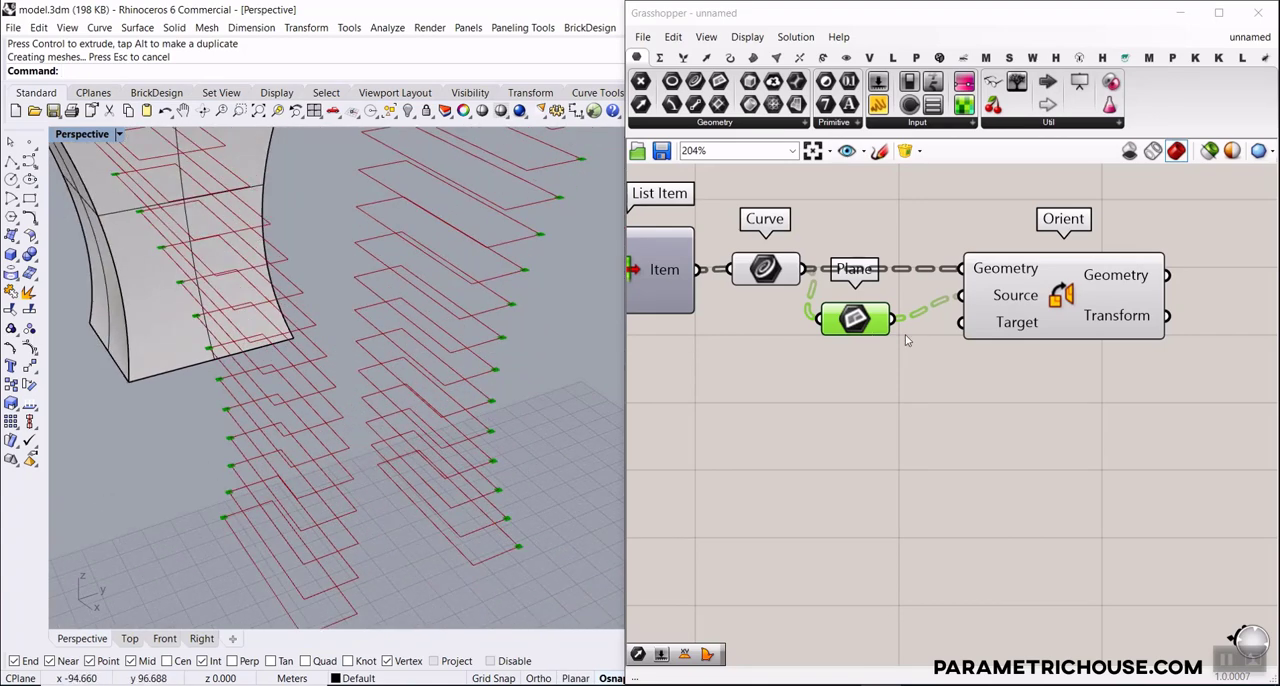
right_click_drag(1030, 352, 908, 289)
left_click_drag(905, 262, 924, 272)
left_click(907, 403)
scroll(388, 364, "down", 11)
right_click_drag(390, 371, 461, 494)
scroll(461, 494, "up", 7)
scroll(409, 459, "up", 5)
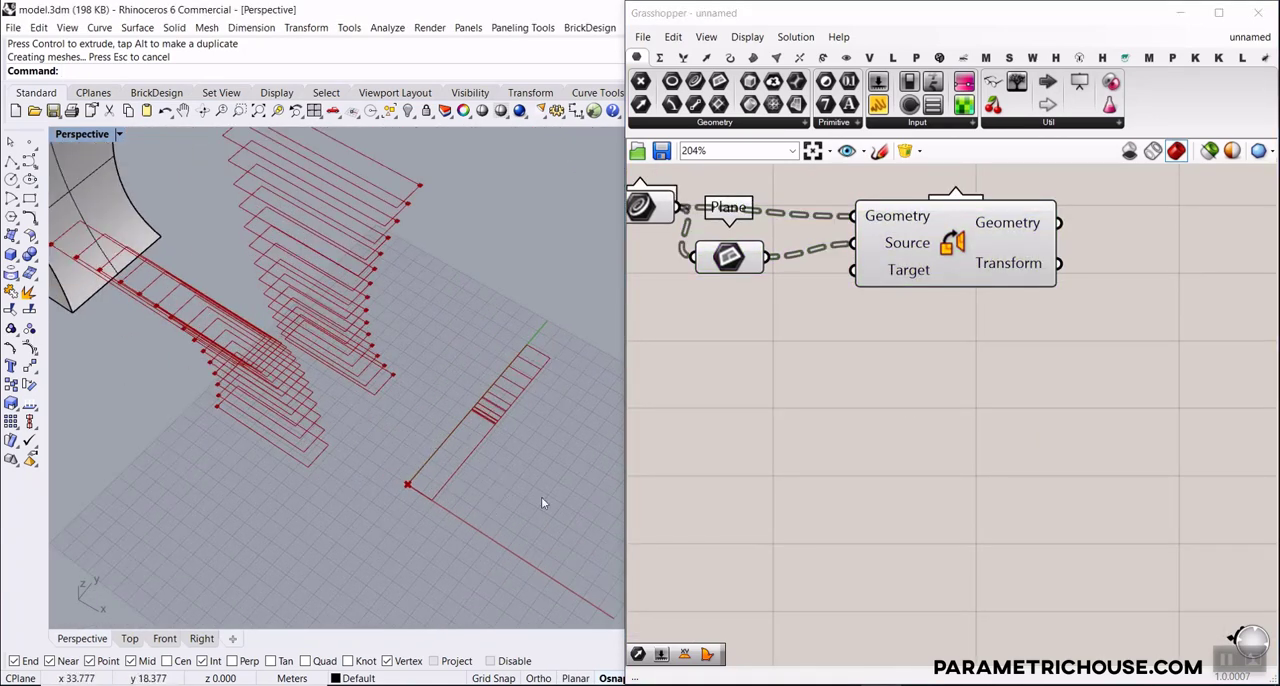
Add a Linear Array component below the Orient inputs, moving Orient farther away to make room
left_click_drag(966, 282, 1078, 268)
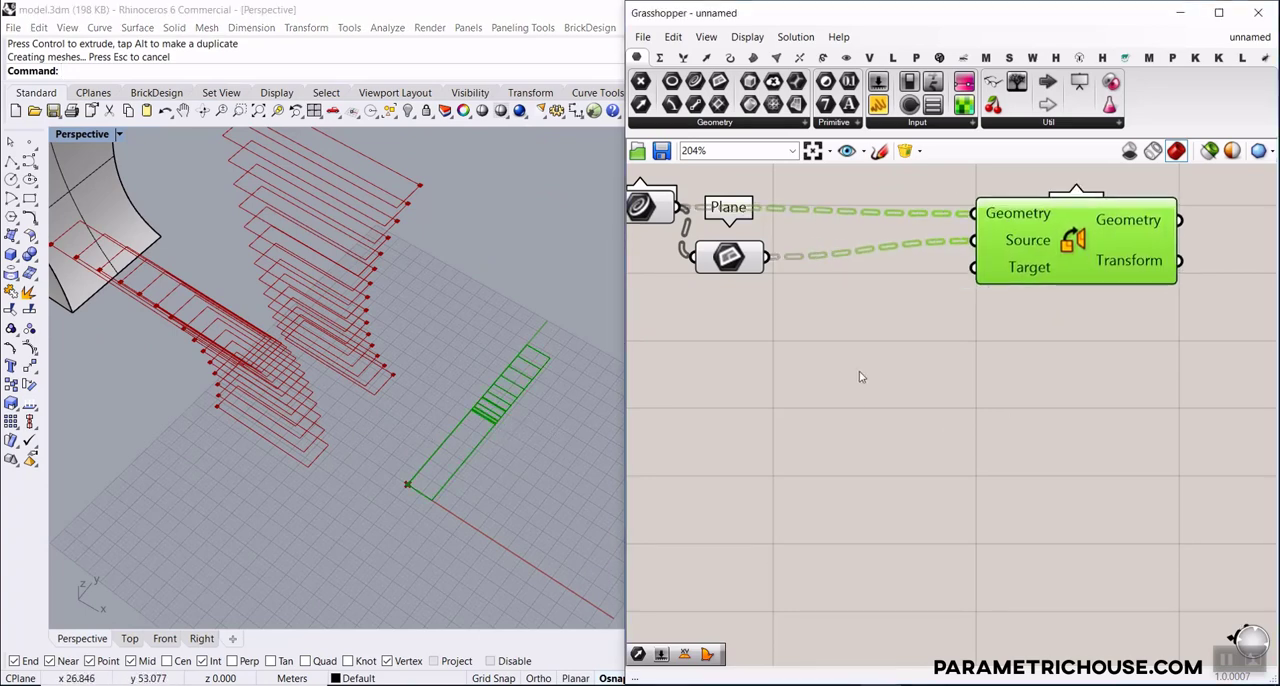
double_click(859, 371)
type("array")
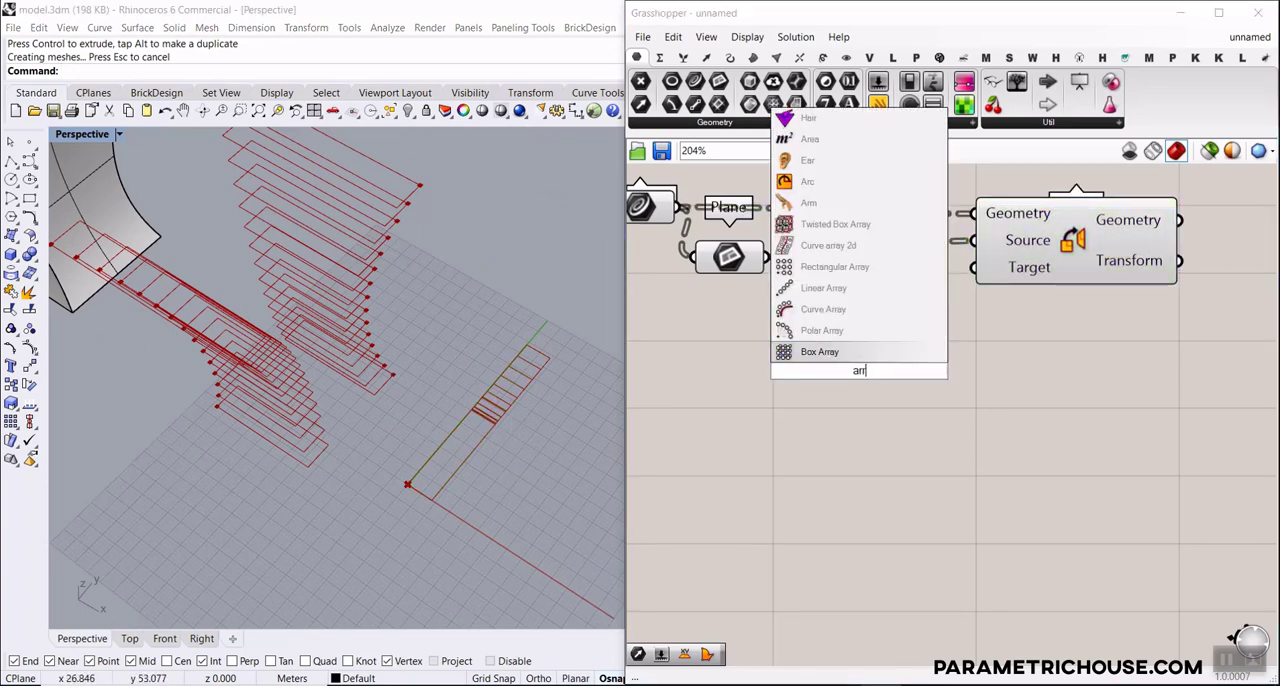
left_click(860, 290)
right_click_drag(900, 369, 845, 337)
scroll(845, 337, "down", 3)
left_click_drag(1003, 379, 828, 243)
left_click_drag(949, 255, 1153, 260)
left_click(851, 322)
scroll(851, 322, "up", 4)
Add an XY Plane component and connect its Plane output to Linear Array's Geometry input
double_click(858, 330)
type("x")
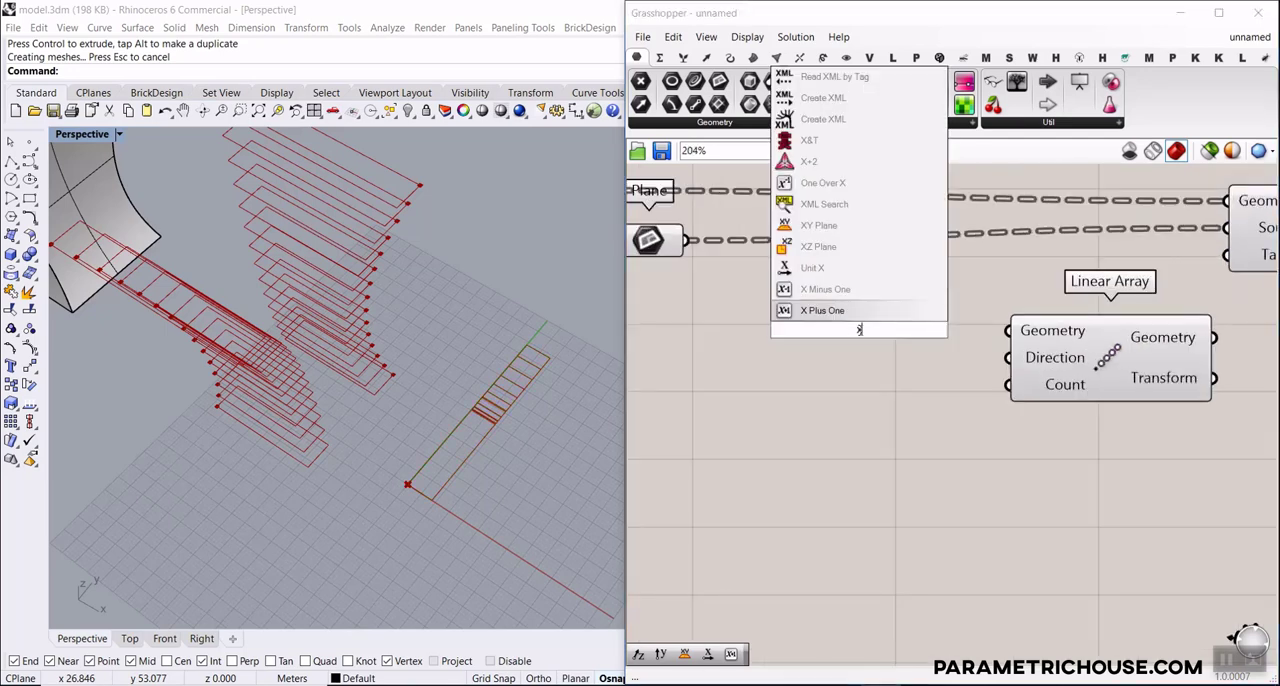
type("y")
key("Return")
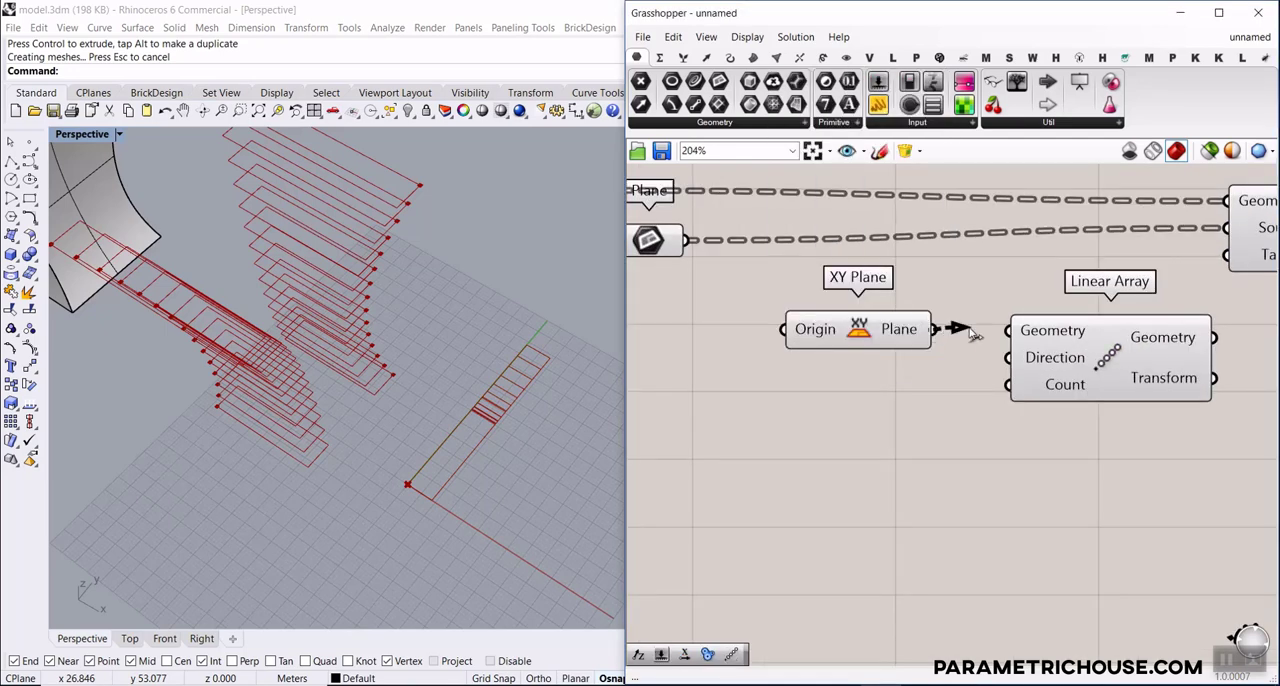
Extract the XY Plane's Origin input as a separate point parameter
right_click(811, 333)
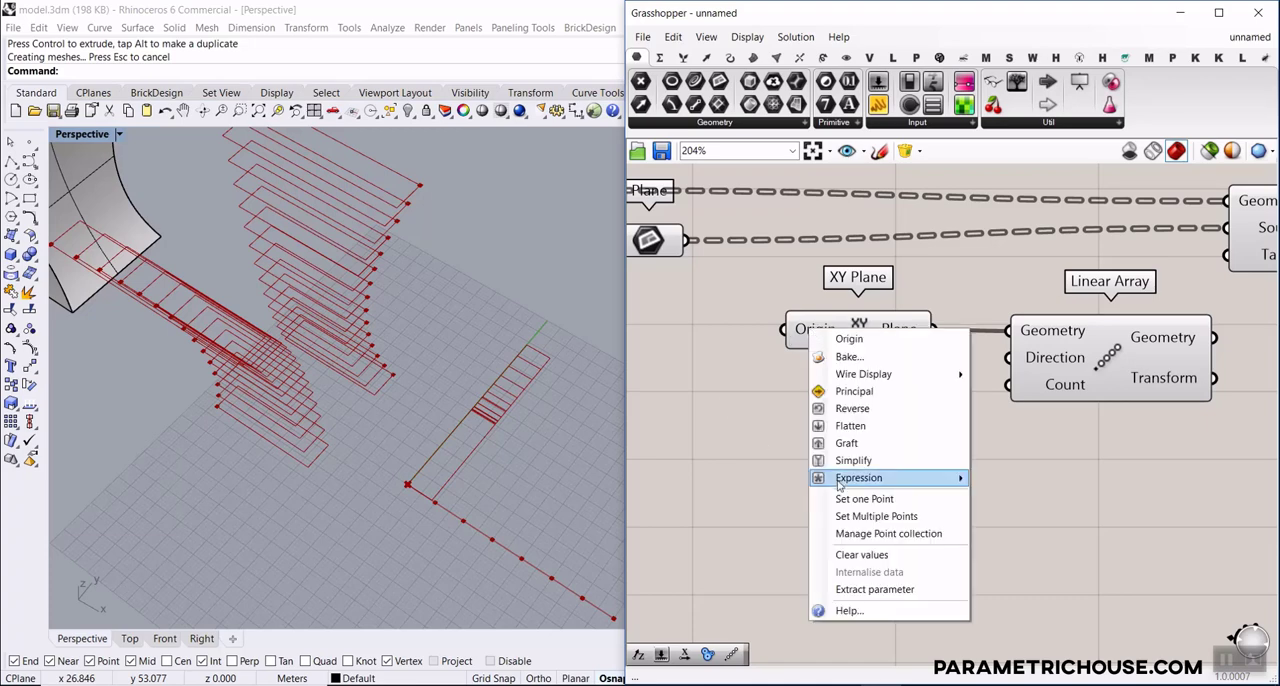
left_click(869, 591)
right_click_drag(772, 390, 880, 407)
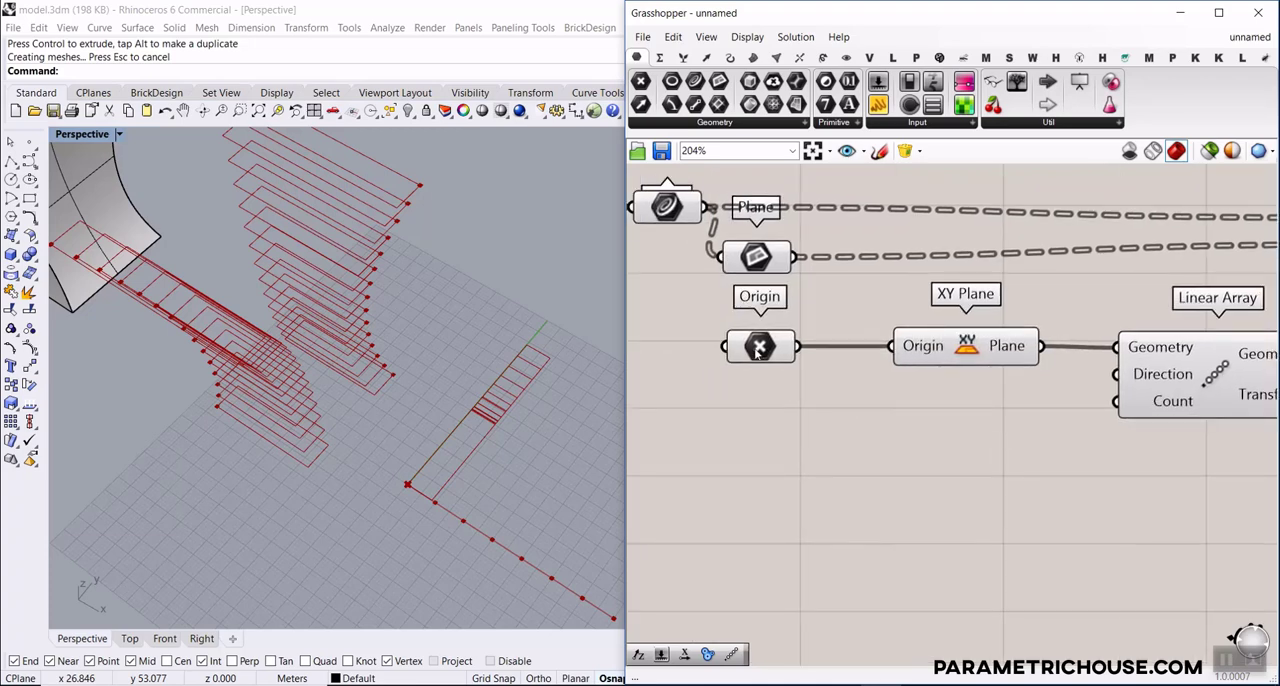
Move the Origin point along the Y axis in the Perspective view, away from the world origin
left_click(759, 351)
right_click_drag(345, 388, 397, 409)
scroll(398, 409, "down", 5)
scroll(462, 432, "up", 2)
left_click_drag(439, 429, 463, 381)
Add a Unit X vector below XY Plane and connect it to Linear Array's Direction input
right_click_drag(903, 435, 798, 430)
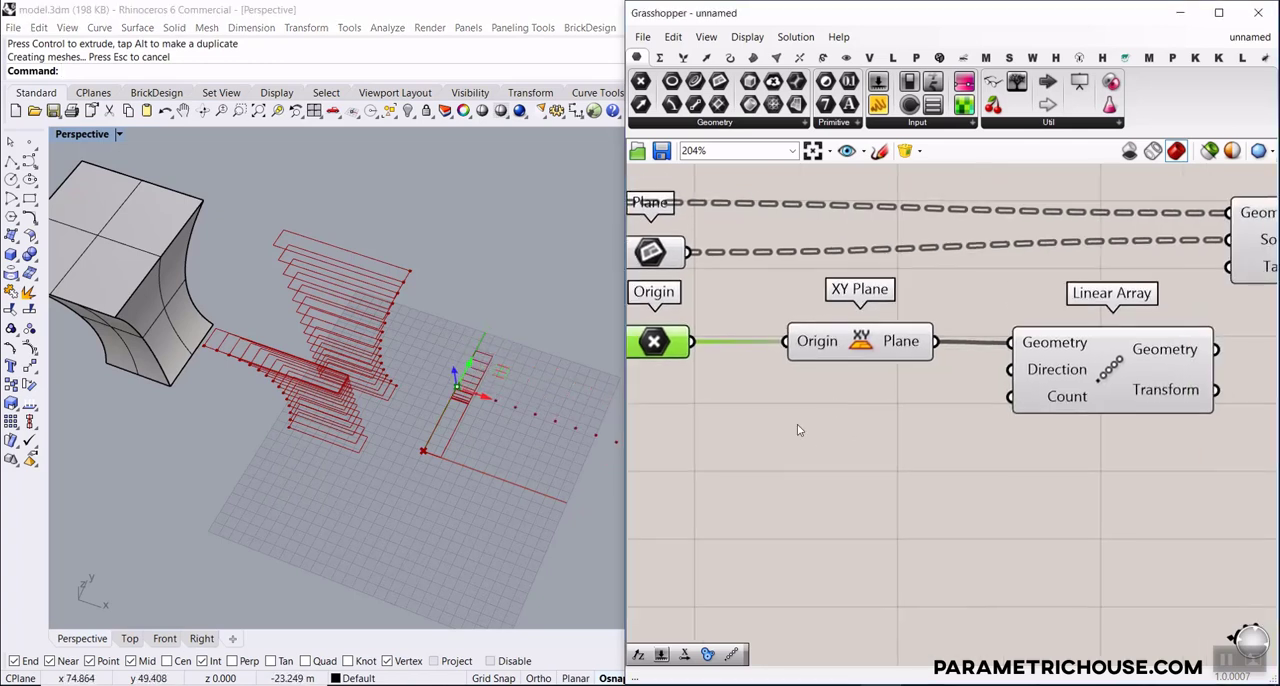
double_click(824, 394)
type("x")
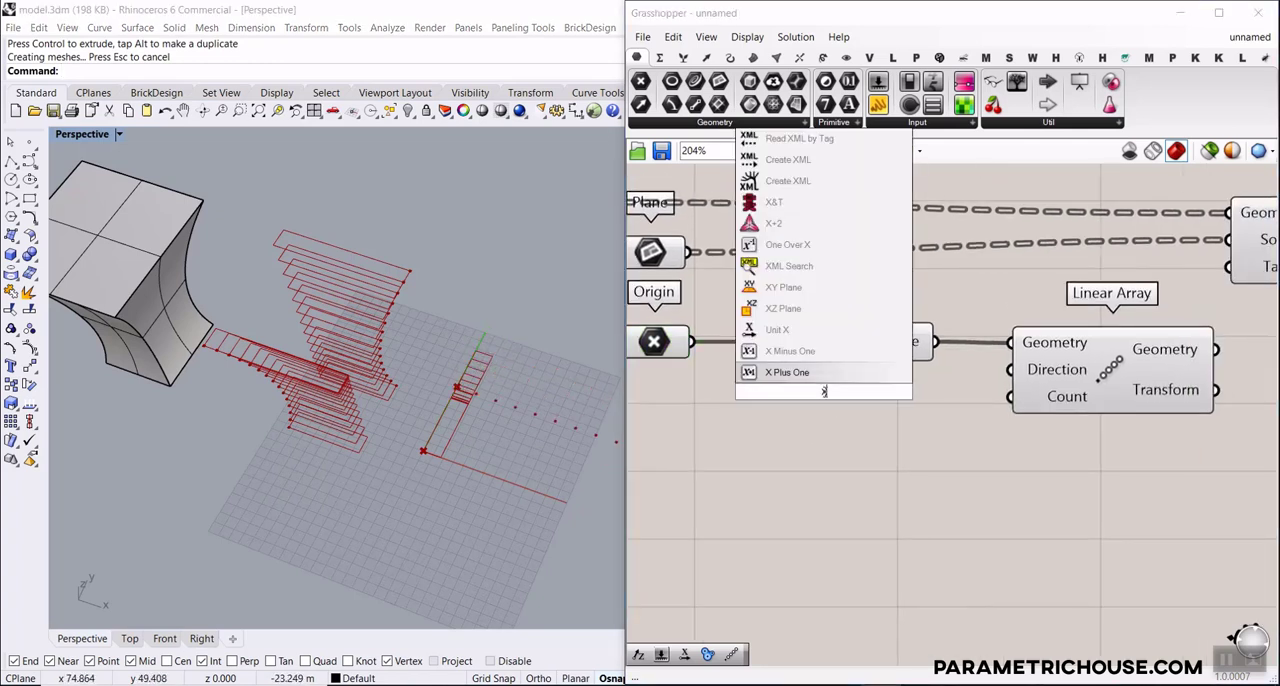
left_click(799, 329)
left_click_drag(946, 397, 1010, 371)
right_click_drag(816, 411, 942, 396)
left_click_drag(920, 380, 931, 401)
Add a number slider for the Unit X Factor input and set it to 31.5
double_click(738, 391)
type("3")
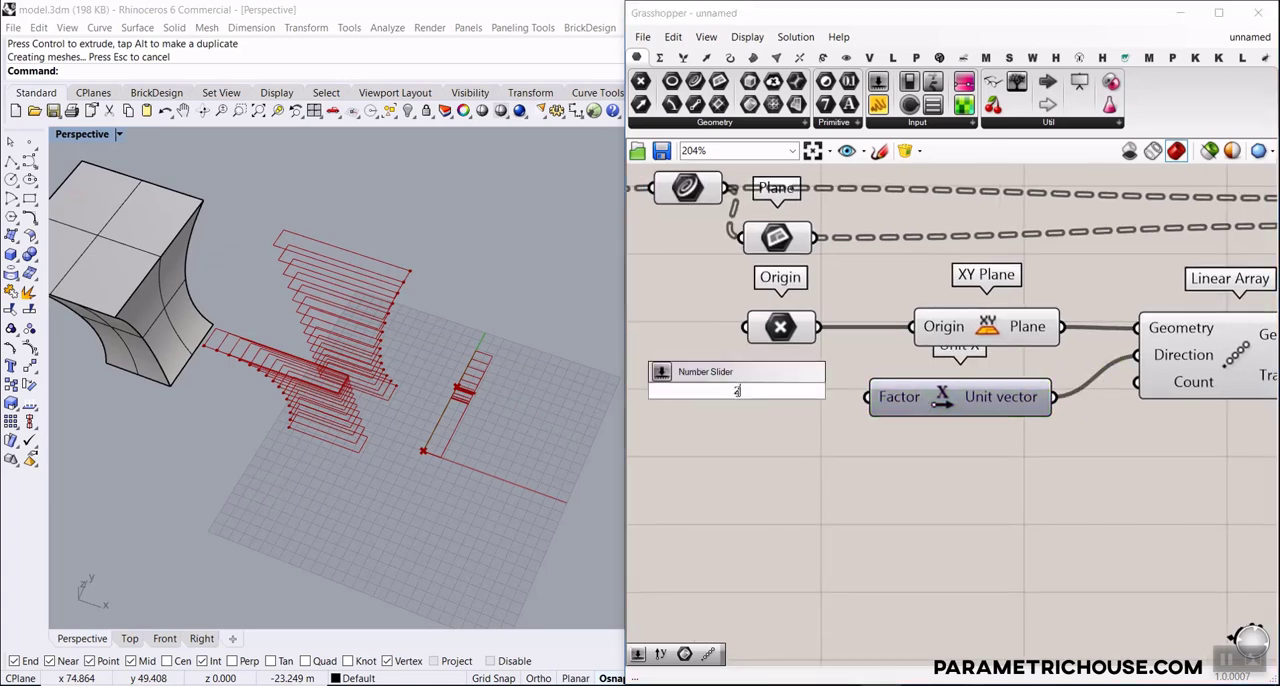
key("Return")
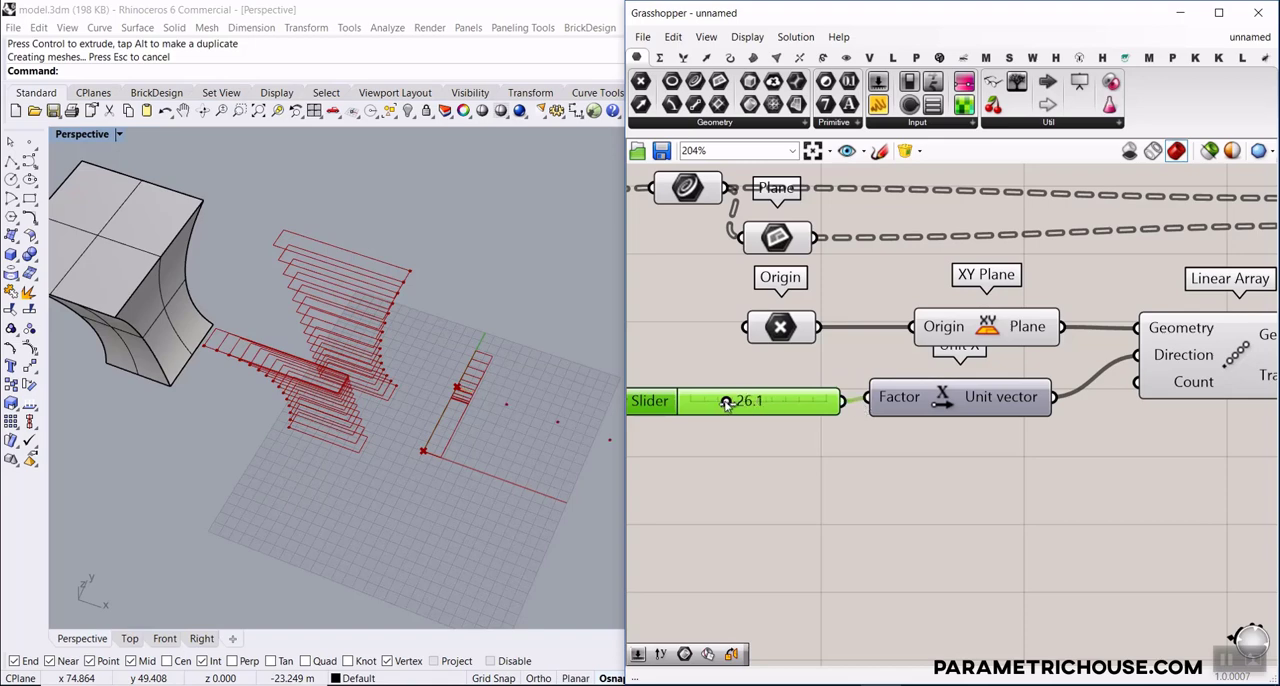
left_click_drag(736, 402, 727, 402)
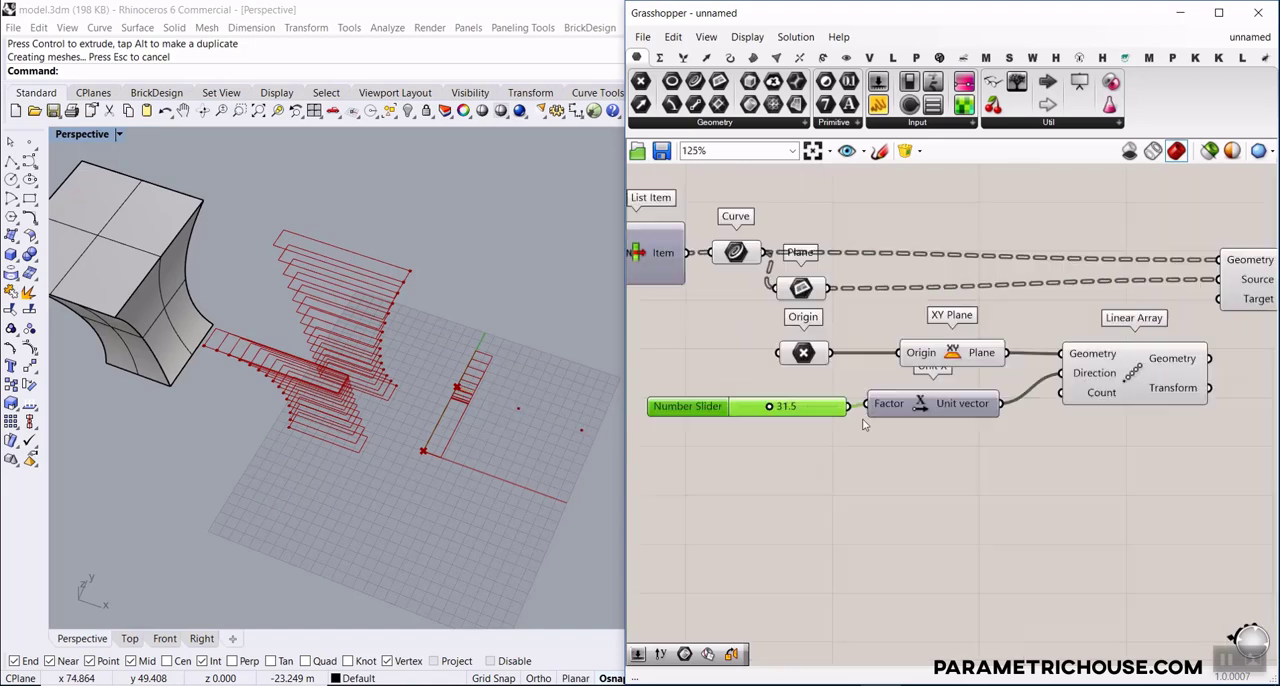
Add a List Length component fed by the Brep parameter and connect its Length output to Linear Array's Count input
scroll(862, 417, "down", 3)
scroll(1052, 420, "up", 2)
scroll(1080, 390, "down", 6)
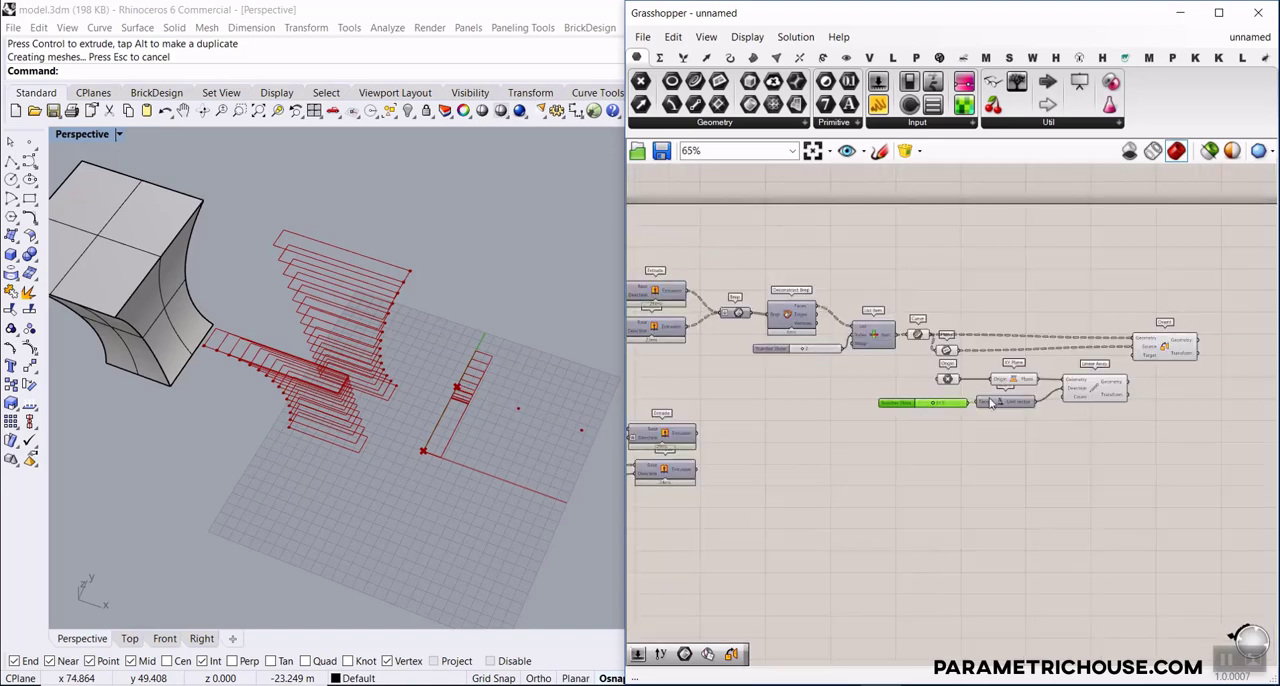
scroll(750, 324, "up", 2)
scroll(748, 327, "up", 2)
mouse_move(742, 312)
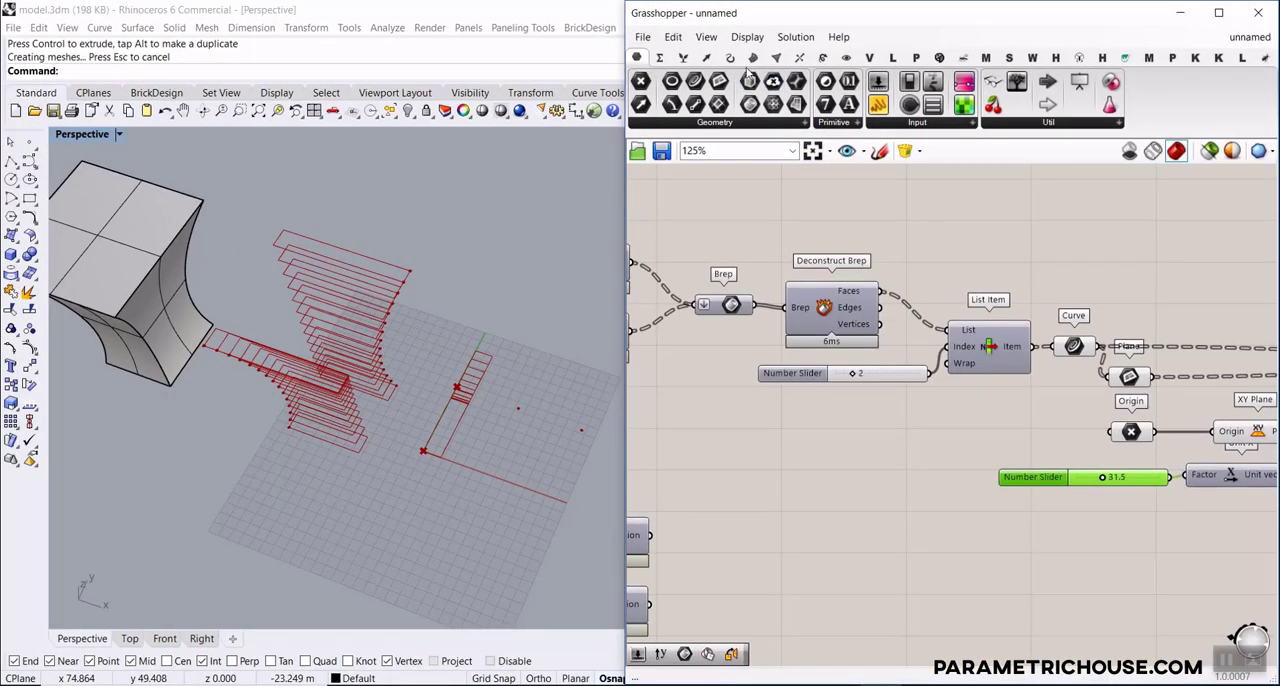
left_click(685, 58)
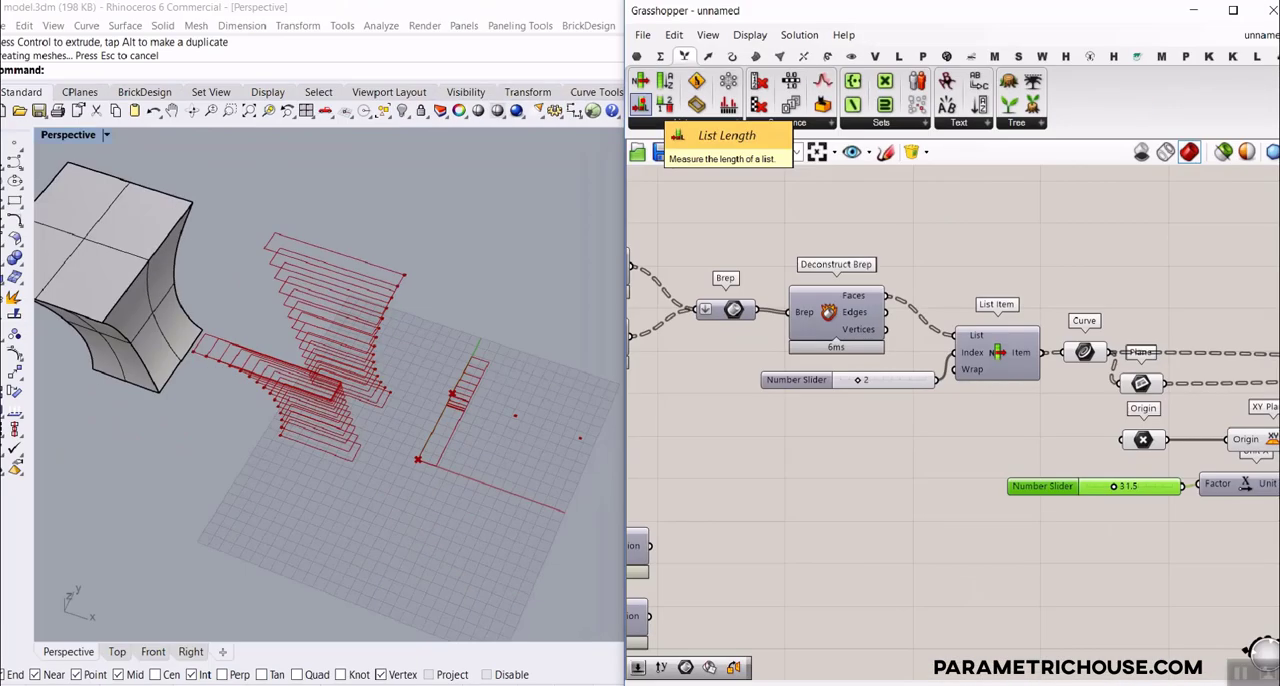
left_click_drag(638, 108, 858, 423)
left_click_drag(755, 304, 1106, 402)
scroll(801, 427, "down", 4)
scroll(1010, 472, "up", 6)
scroll(493, 455, "down", 5)
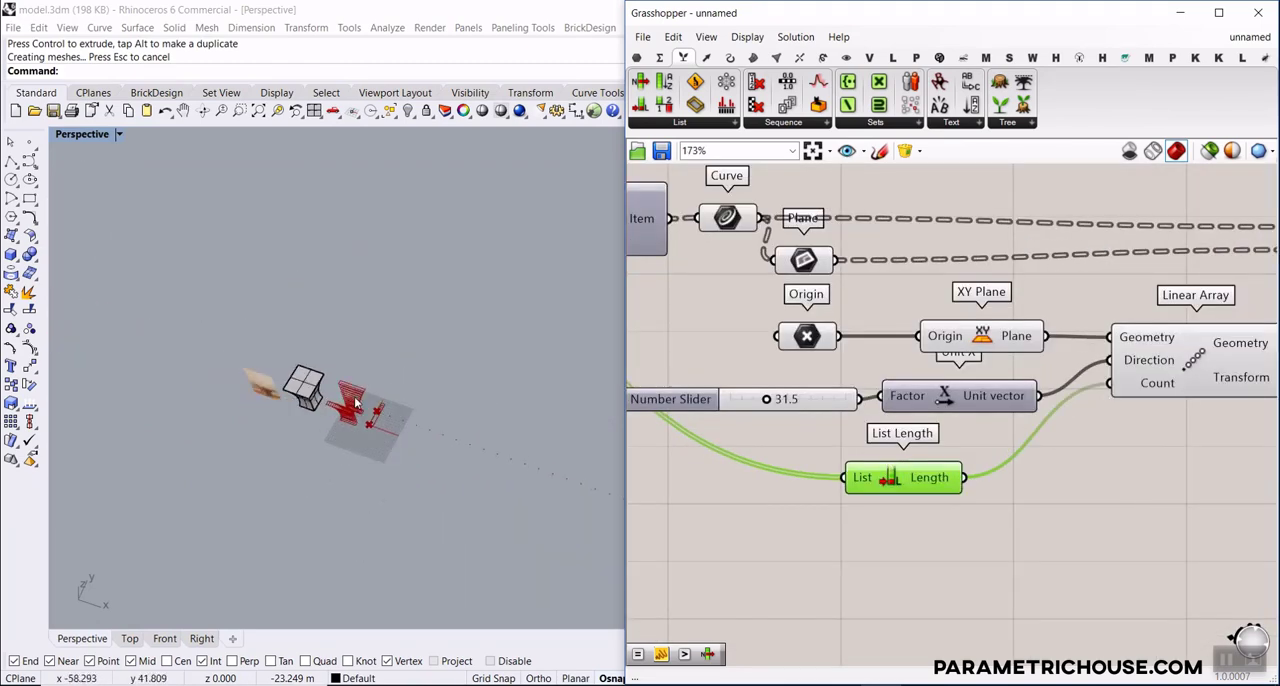
Connect Linear Array's Geometry output to Orient's Target input and inspect the oriented slats
right_click_drag(1040, 418, 745, 418)
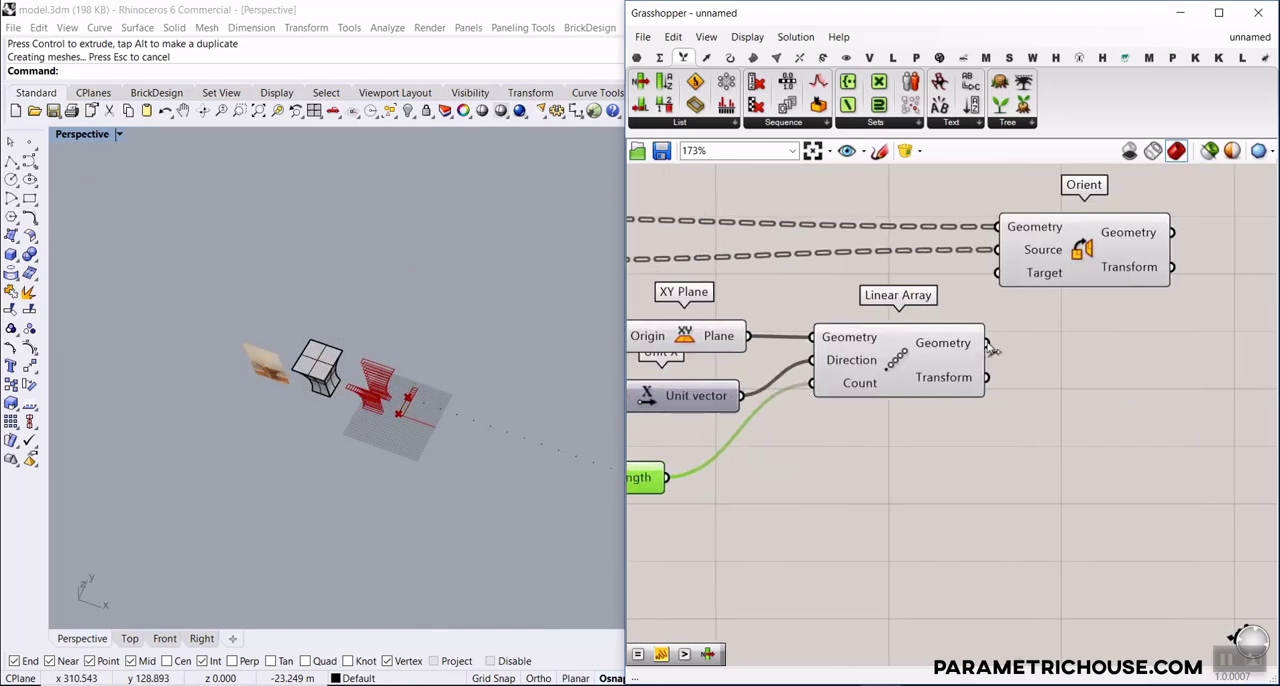
scroll(940, 362, "up", 4)
left_click_drag(940, 362, 940, 258)
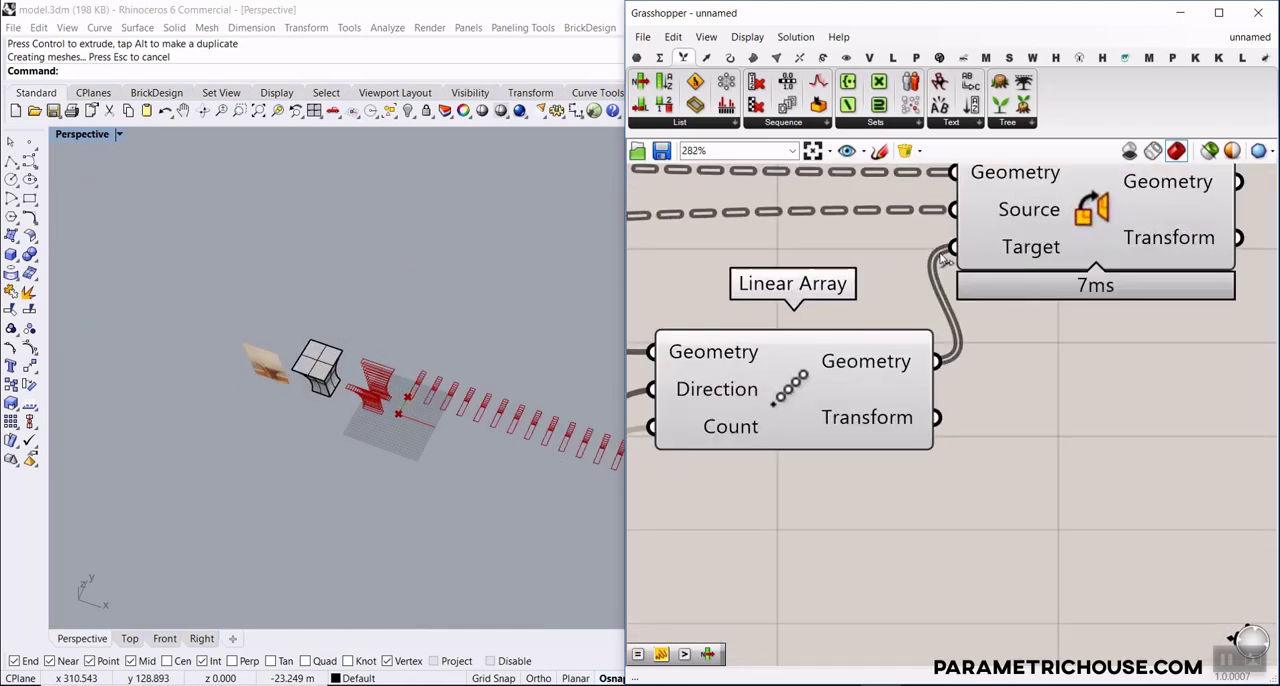
scroll(375, 375, "up", 8)
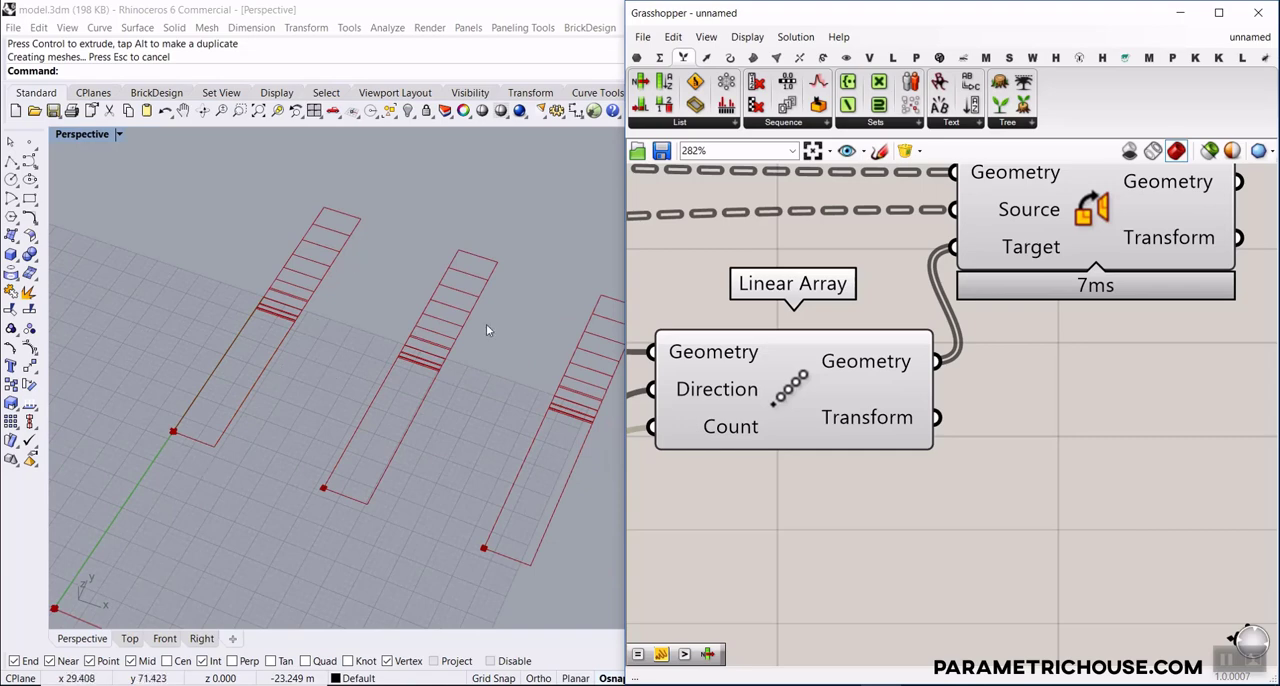
scroll(709, 334, "down", 5)
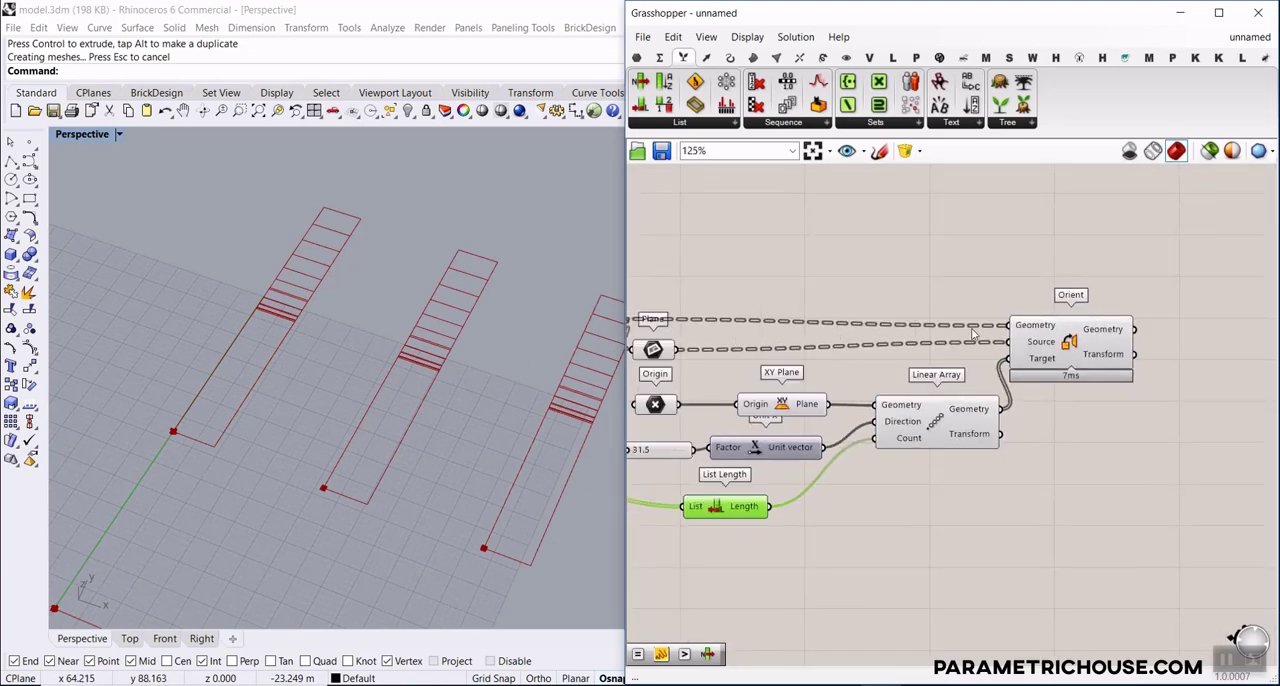
Graft Linear Array's Geometry output so each slat outline gets its own target plane
scroll(1034, 350, "up", 4)
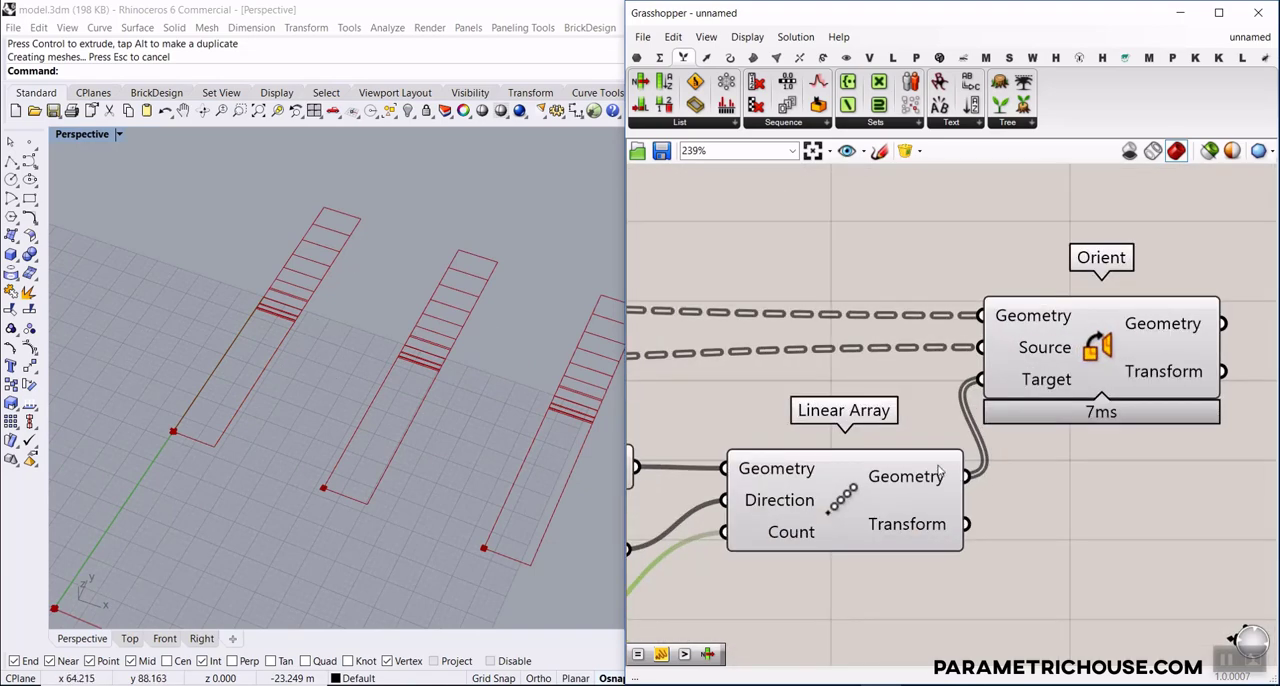
right_click(903, 480)
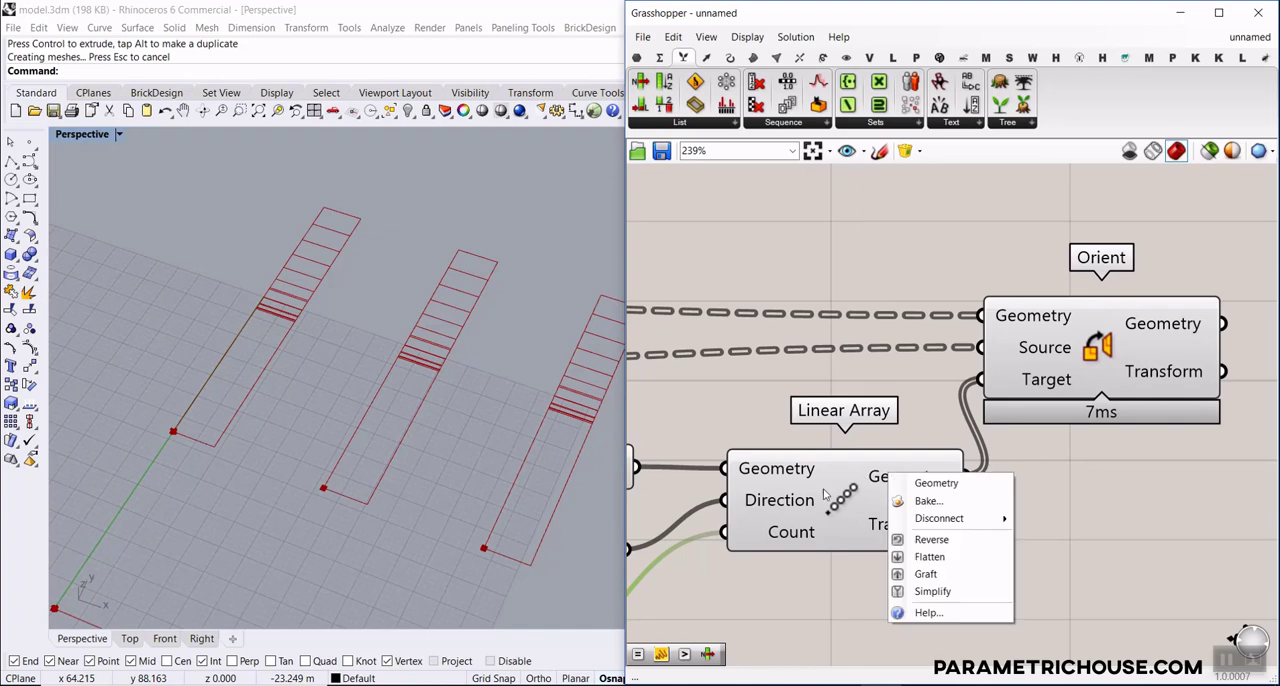
left_click(915, 576)
scroll(363, 366, "down", 12)
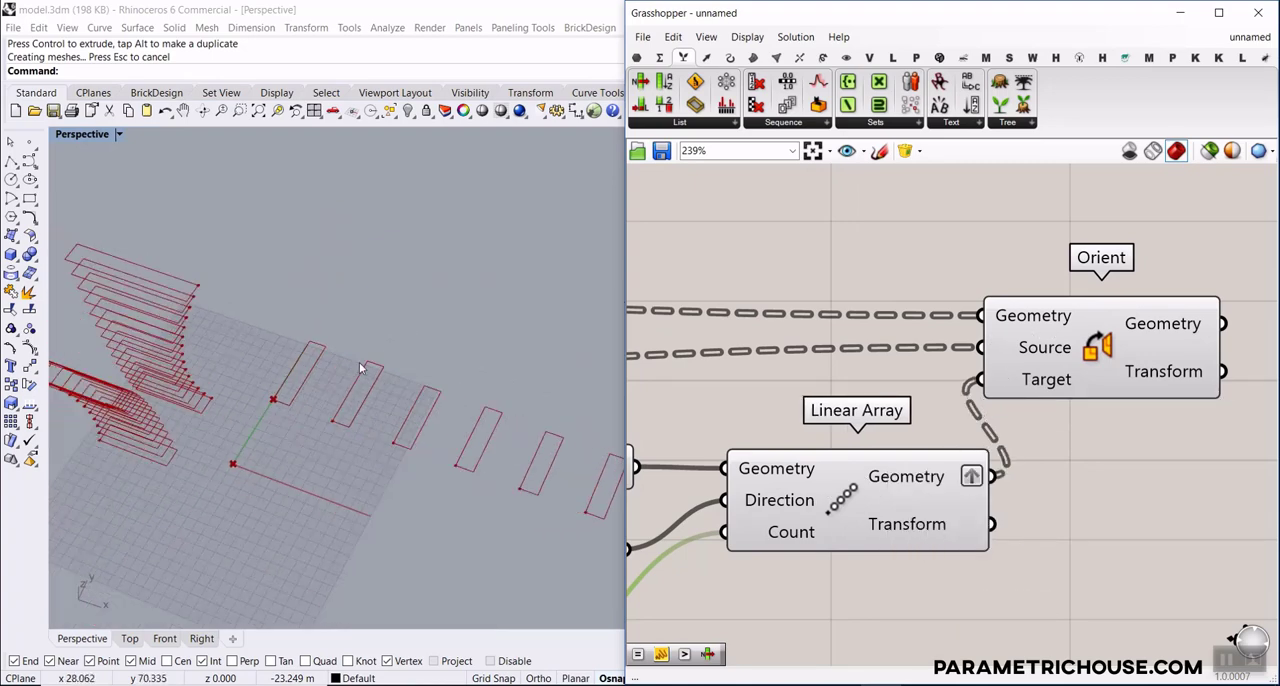
right_click_drag(363, 368, 395, 400)
scroll(765, 432, "down", 4)
Set the Unit X Factor slider to 13.4 to tighten the spacing of the laid-out slats
right_click_drag(741, 456, 1020, 403)
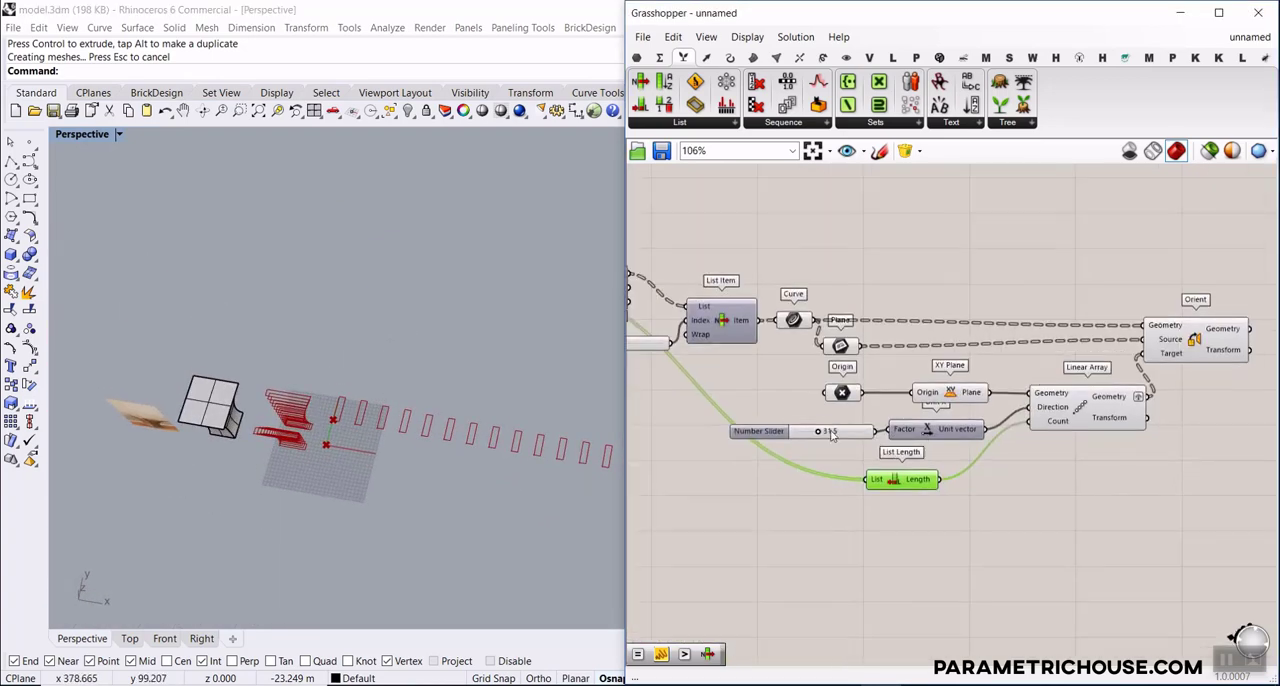
scroll(822, 432, "up", 5)
left_click_drag(814, 428, 763, 428)
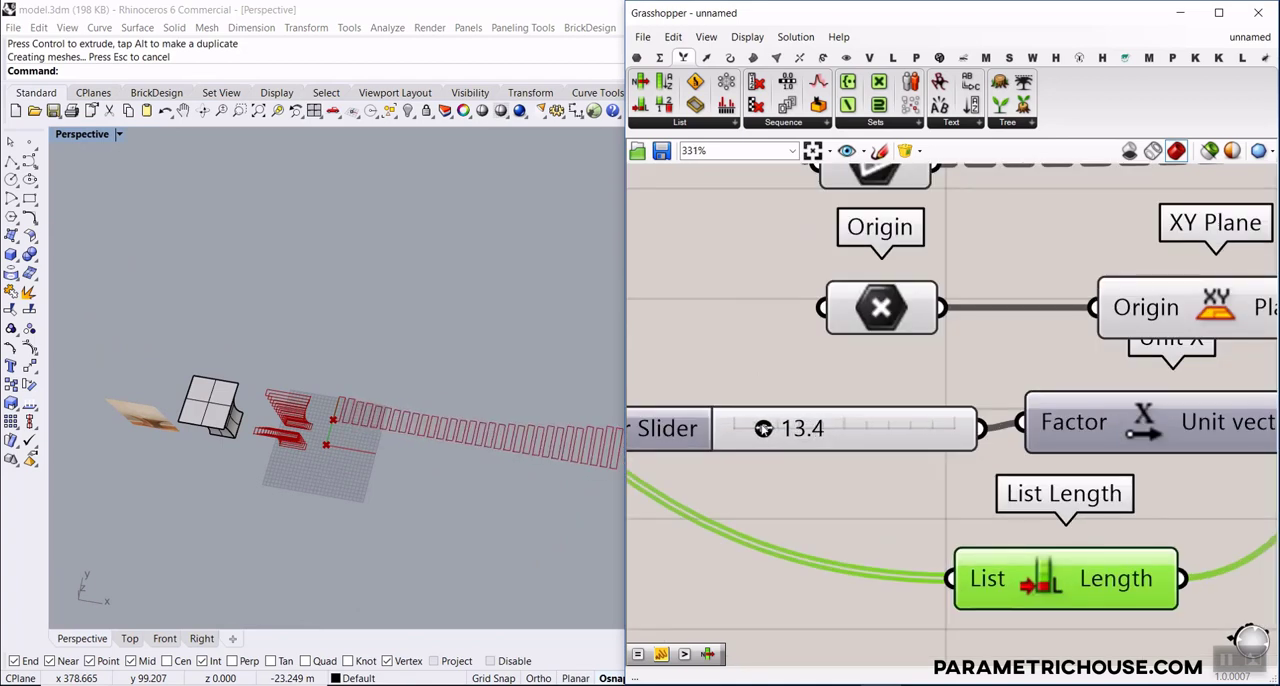
scroll(333, 388, "down", 2)
scroll(322, 469, "up", 6)
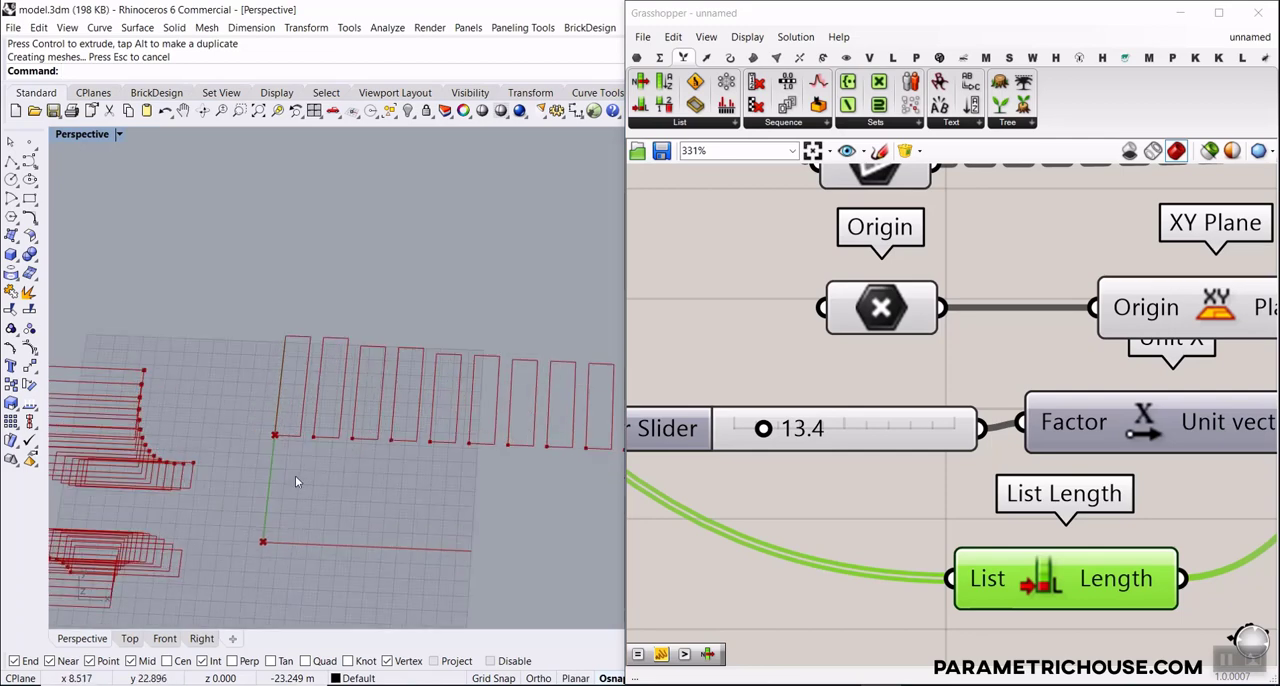
Duplicate the whole slat layout group, from the Brep parameter to Orient, below the original on the canvas
scroll(295, 475, "down", 3)
scroll(260, 437, "down", 3)
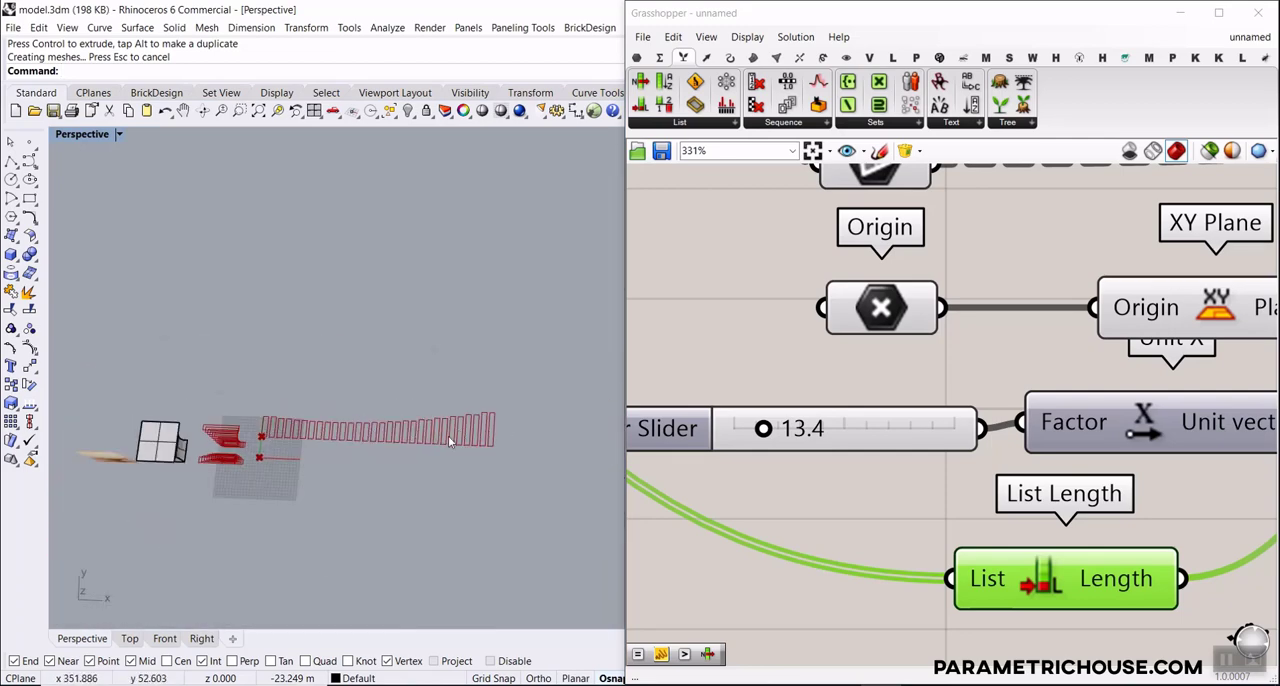
scroll(247, 471, "up", 4)
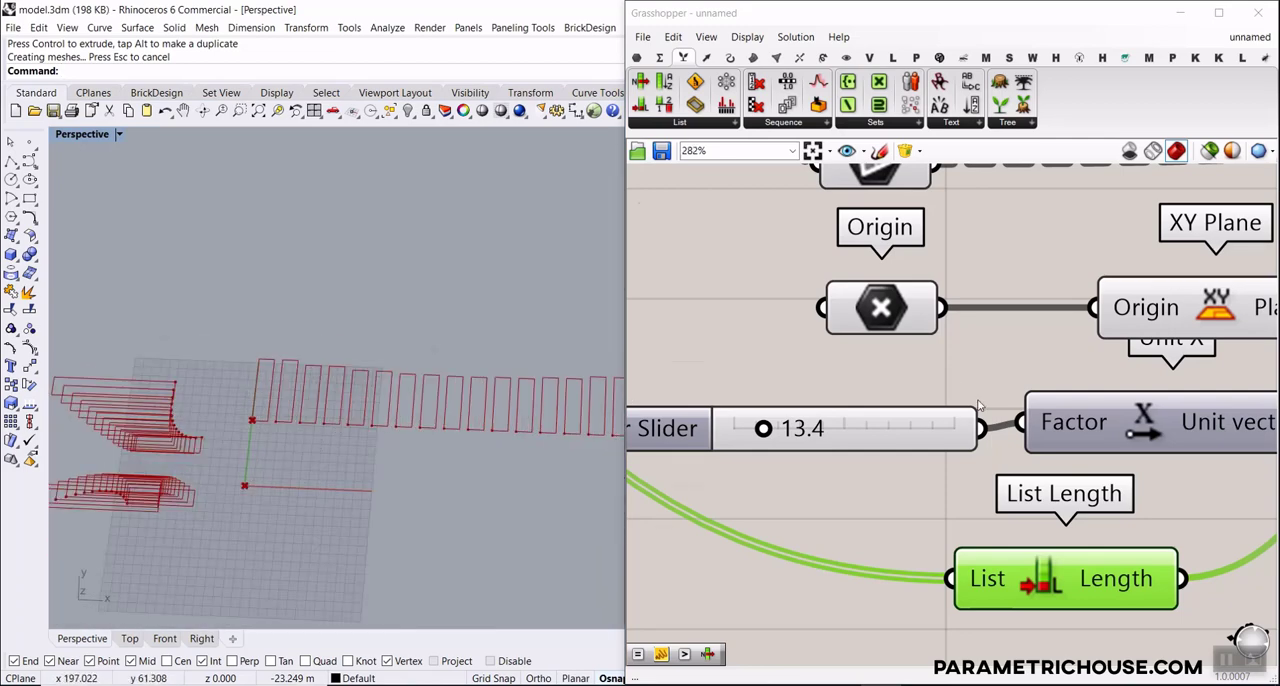
scroll(979, 405, "down", 5)
scroll(1156, 408, "up", 1)
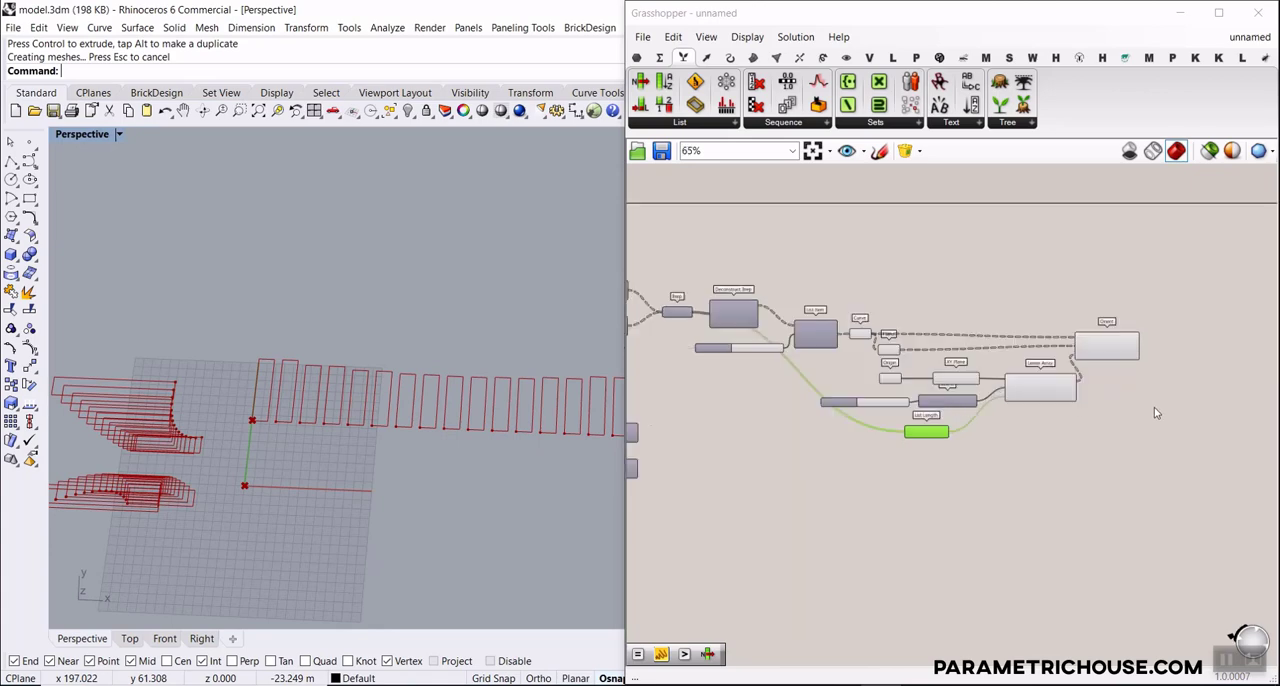
mouse_move(1146, 443)
left_mouse_down()
mouse_move(796, 297)
mouse_move(902, 310)
mouse_move(701, 279)
left_mouse_up()
scroll(836, 344, "up", 2)
scroll(902, 310, "down", 2)
scroll(726, 278, "up", 2)
scroll(845, 306, "down", 3)
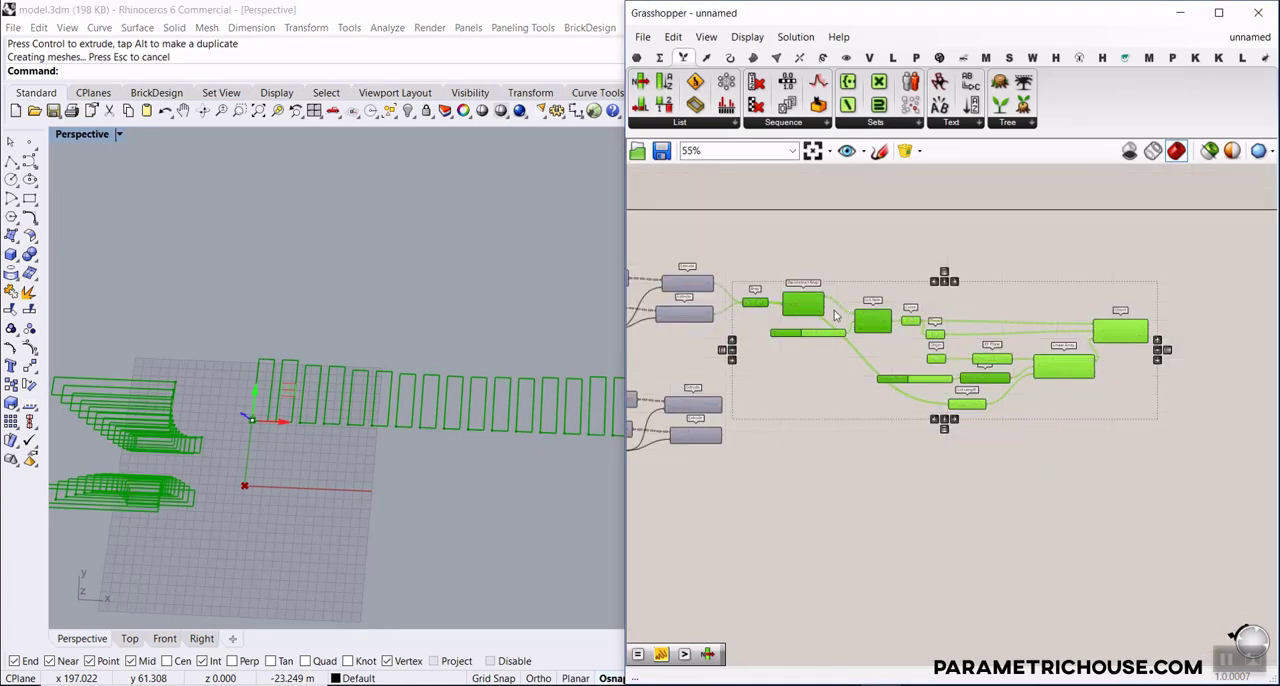
left_click_drag(802, 304, 822, 500, "alt")
Move the second pair of Extrude components beside the copied Brep parameter and connect both Extrusion outputs to it, replacing its old inputs
right_click_drag(769, 448, 885, 386)
scroll(881, 362, "up", 3)
left_click(848, 349)
left_click_drag(831, 340, 795, 518)
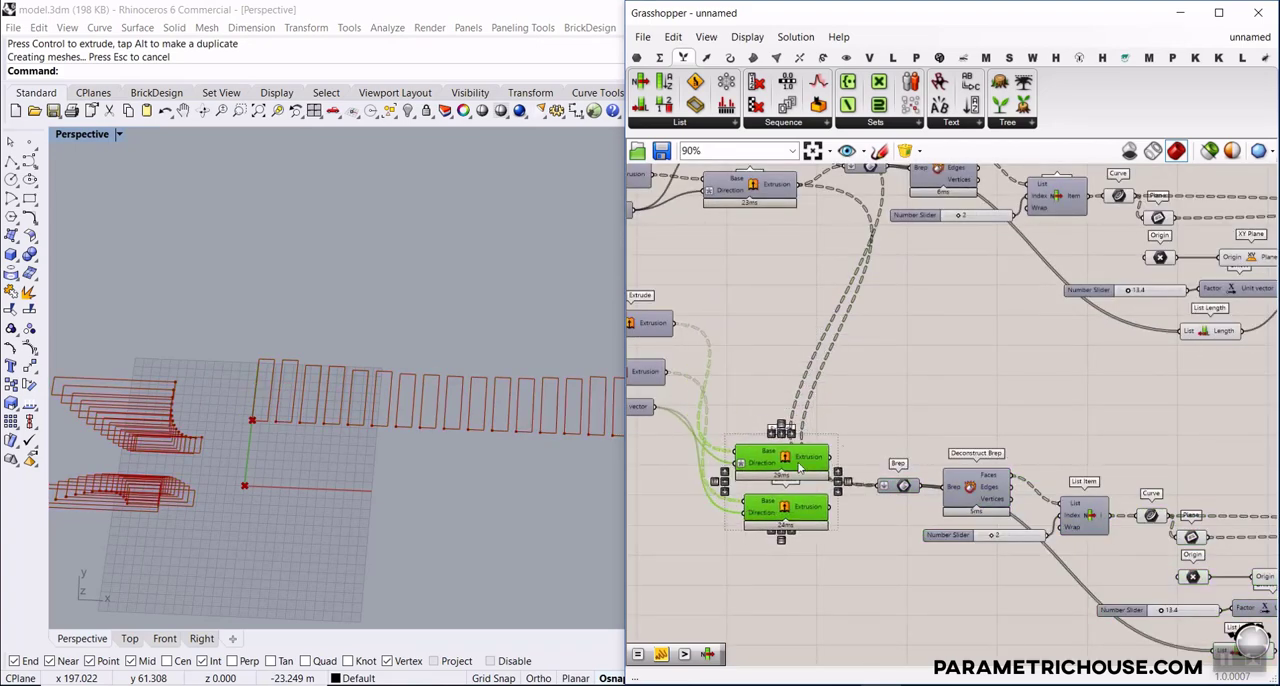
left_click(838, 472)
scroll(832, 470, "up", 3)
right_click_drag(845, 473, 803, 401)
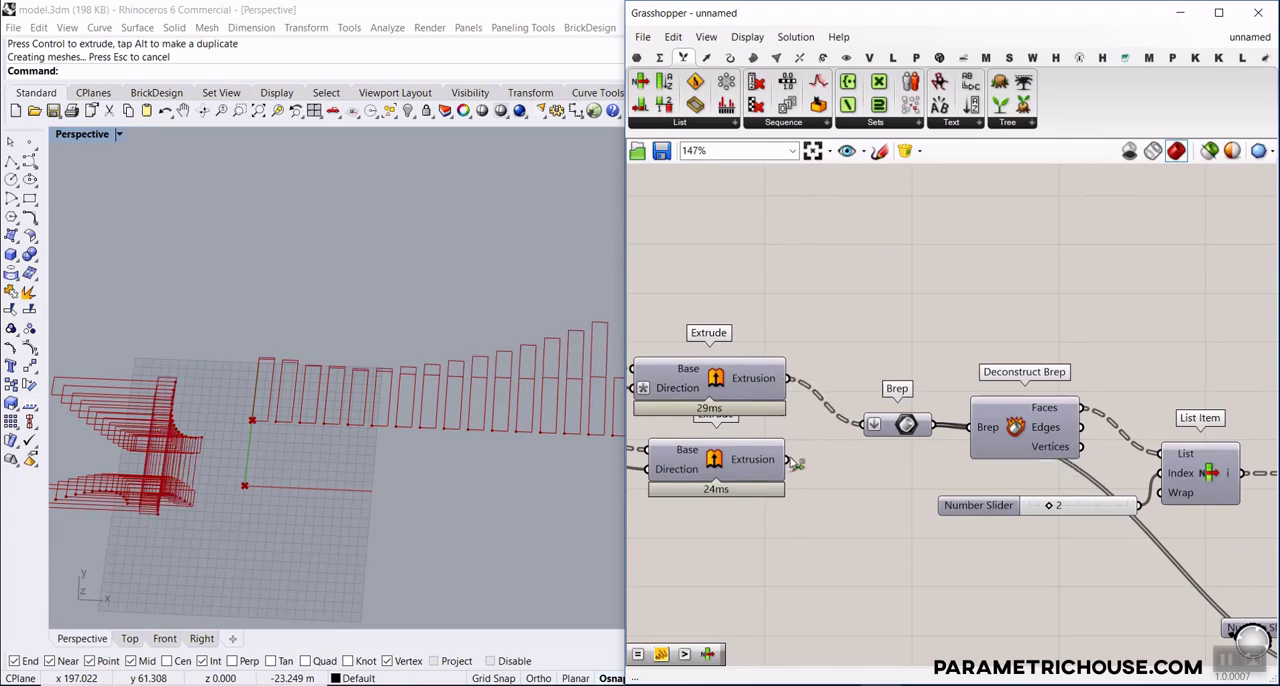
Move the copied layout's Origin point in the negative Y direction so its slats form a second row below the first
scroll(952, 428, "down", 5)
scroll(952, 428, "up", 2)
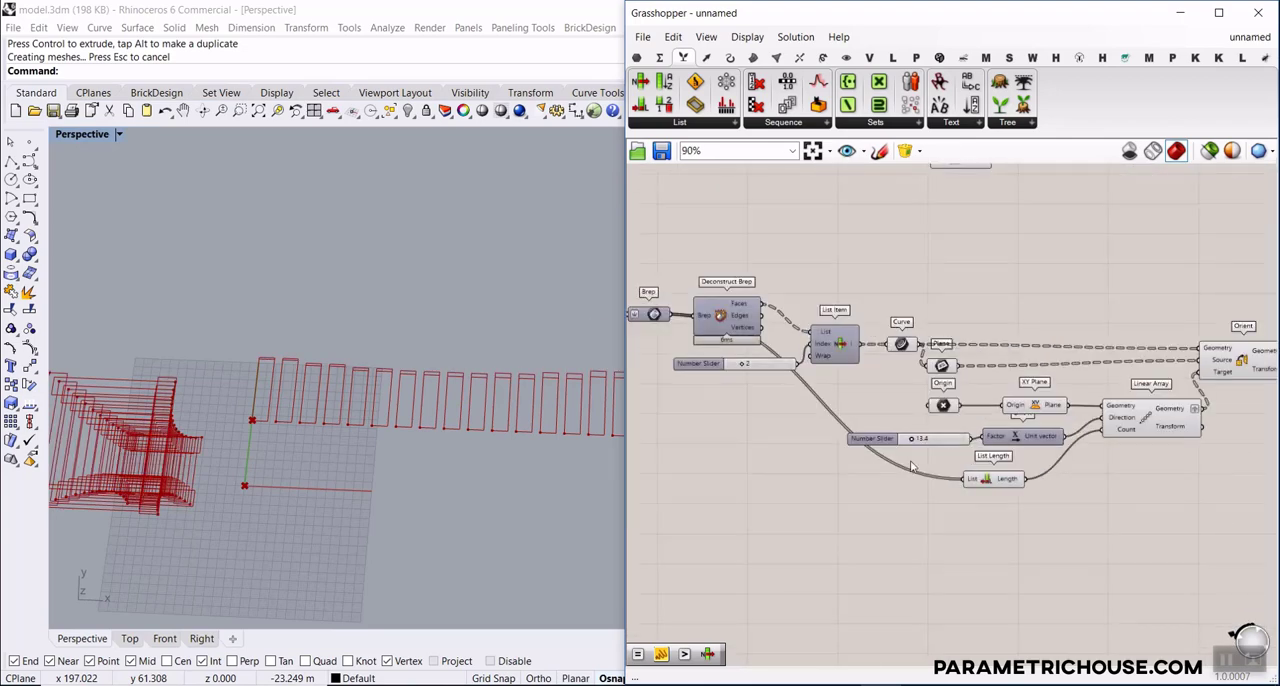
left_click(931, 409)
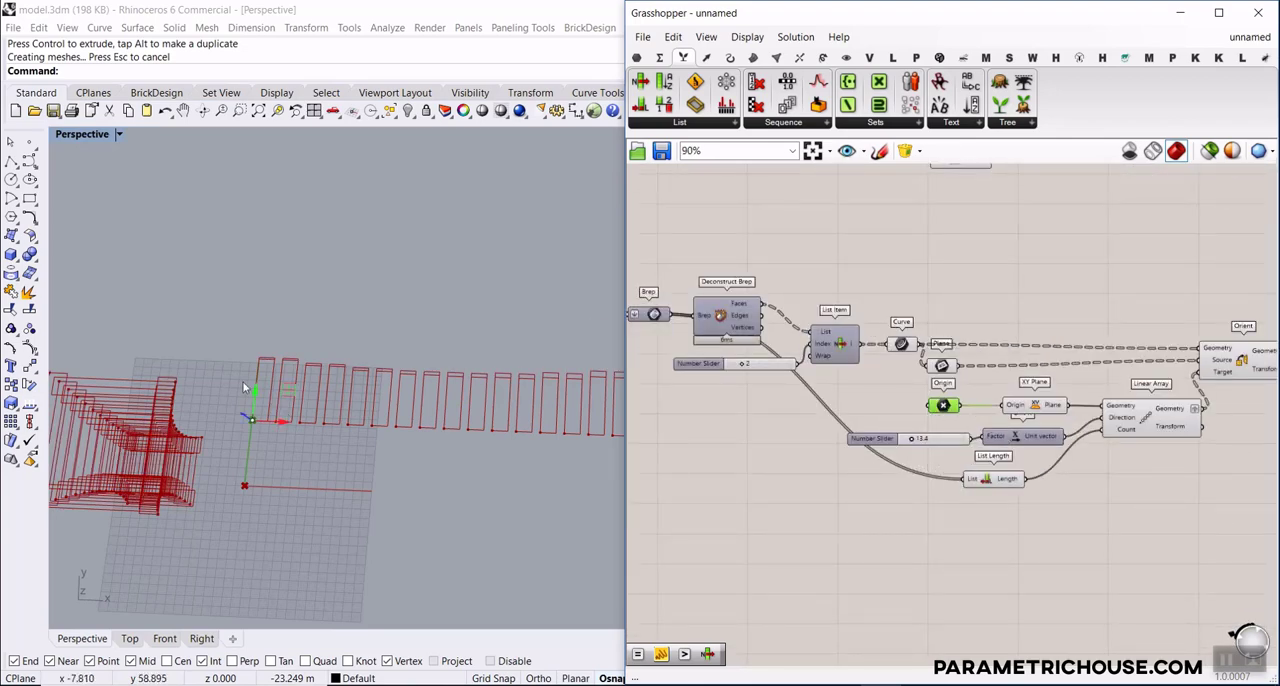
left_click_drag(244, 386, 229, 520)
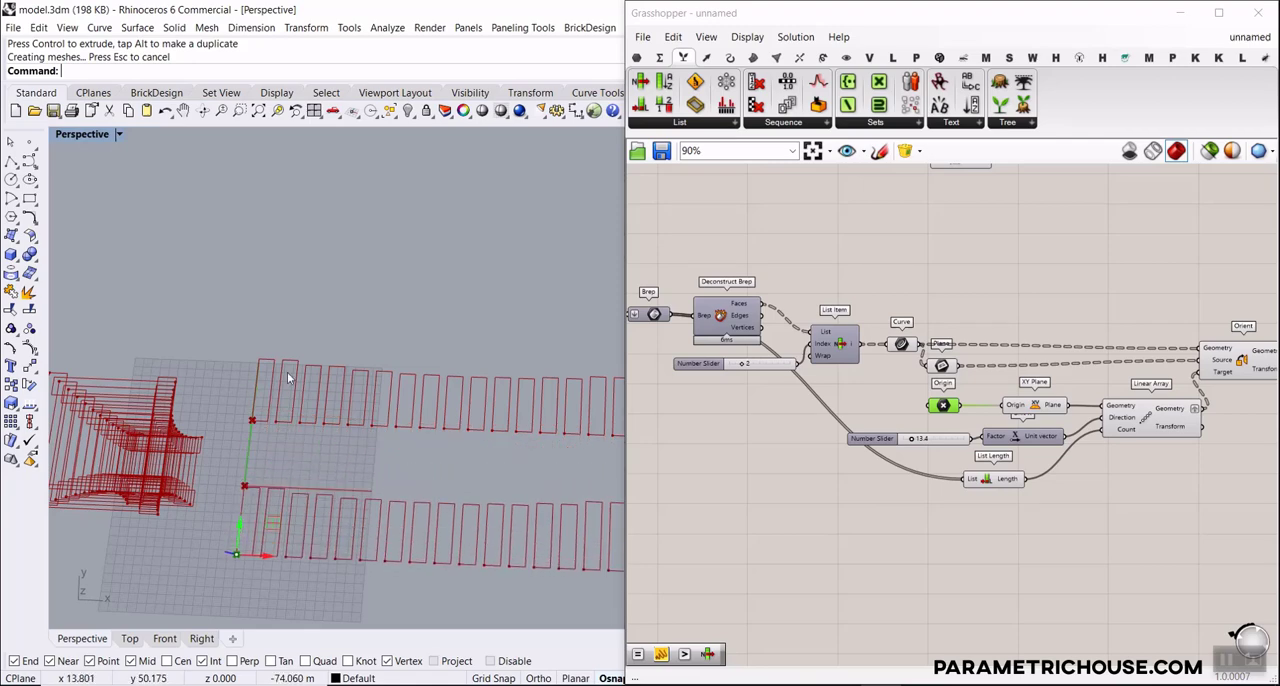
scroll(503, 404, "down", 5)
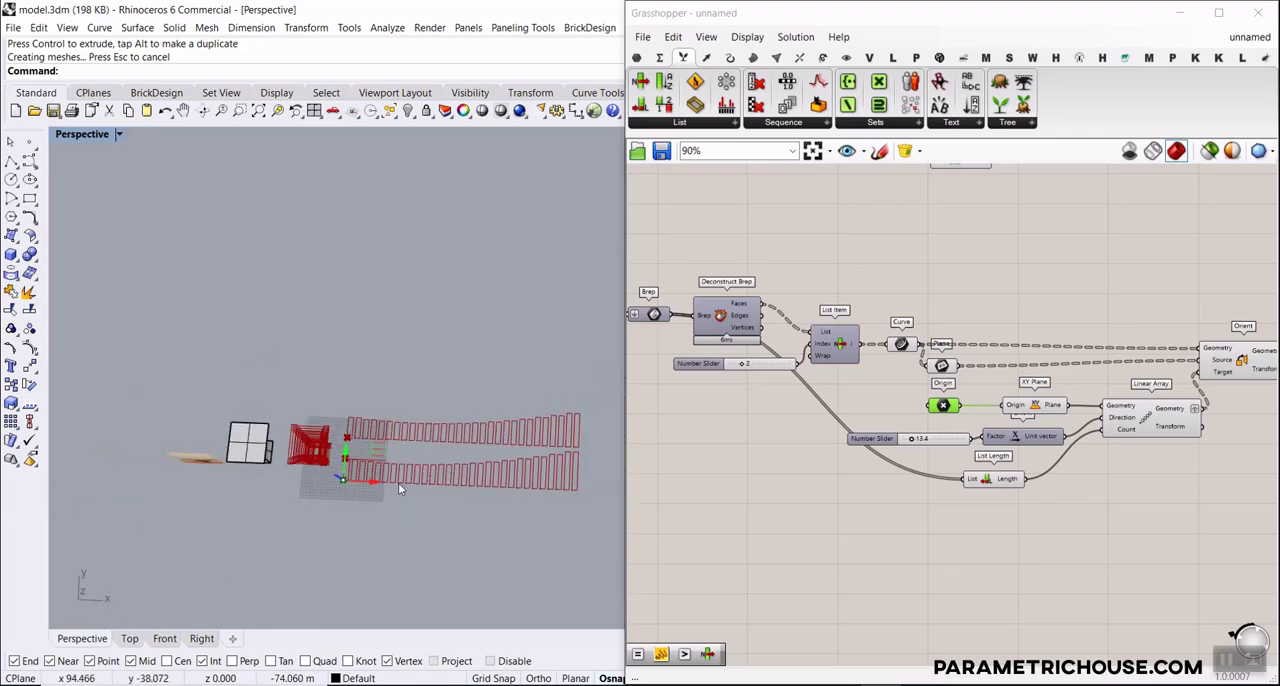
scroll(571, 469, "up", 9)
scroll(571, 469, "down", 11)
Select the solid form's control cage in Rhino and turn on its control points
right_click_drag(346, 474, 262, 392)
scroll(368, 434, "up", 7)
scroll(248, 394, "up", 3)
left_click(228, 400)
left_click(297, 336)
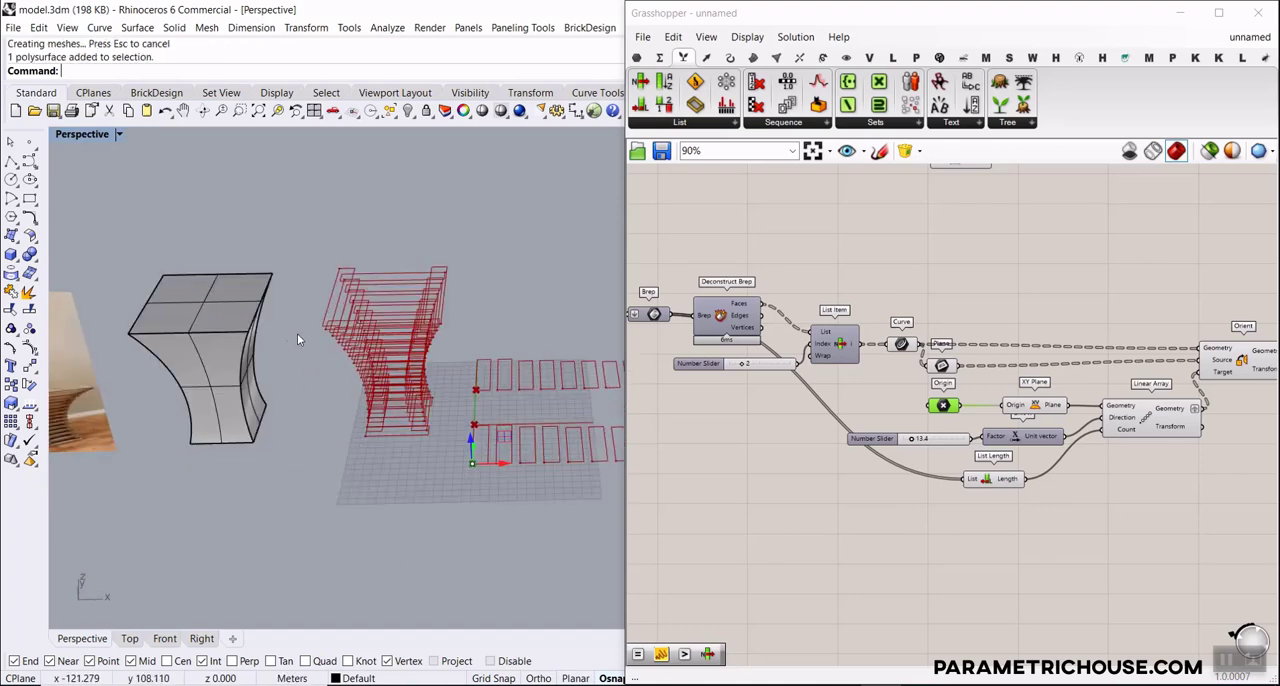
left_click(245, 355)
left_click(280, 397)
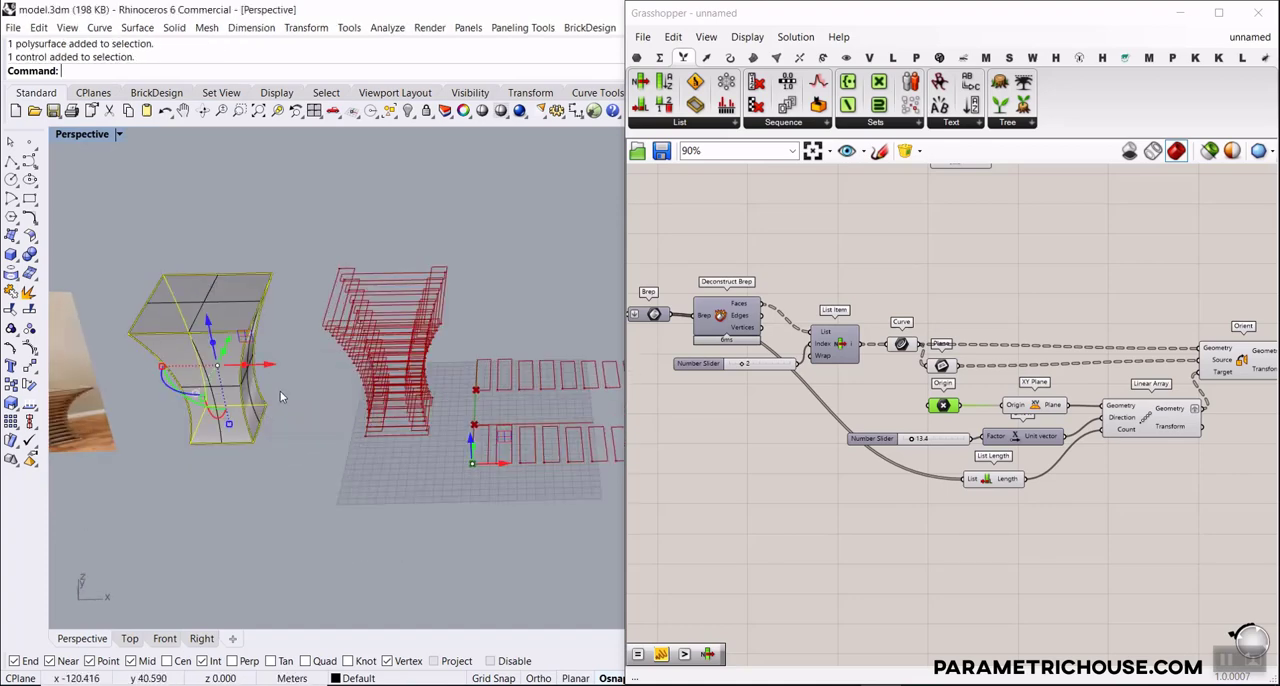
left_click(33, 345)
right_click_drag(187, 440, 210, 373)
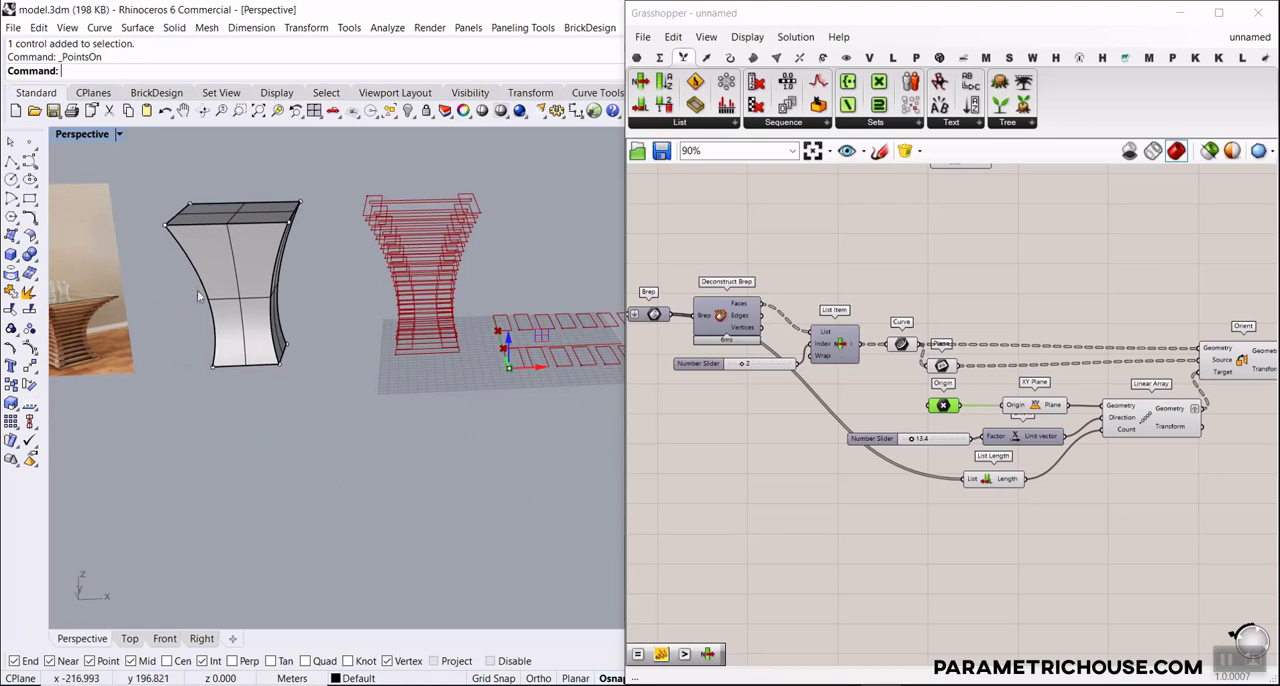
Scale the form's four mid-height cage points outward to bulge the middle, and turn the control points off
left_click_drag(184, 282, 332, 332)
scroll(251, 358, "up", 5)
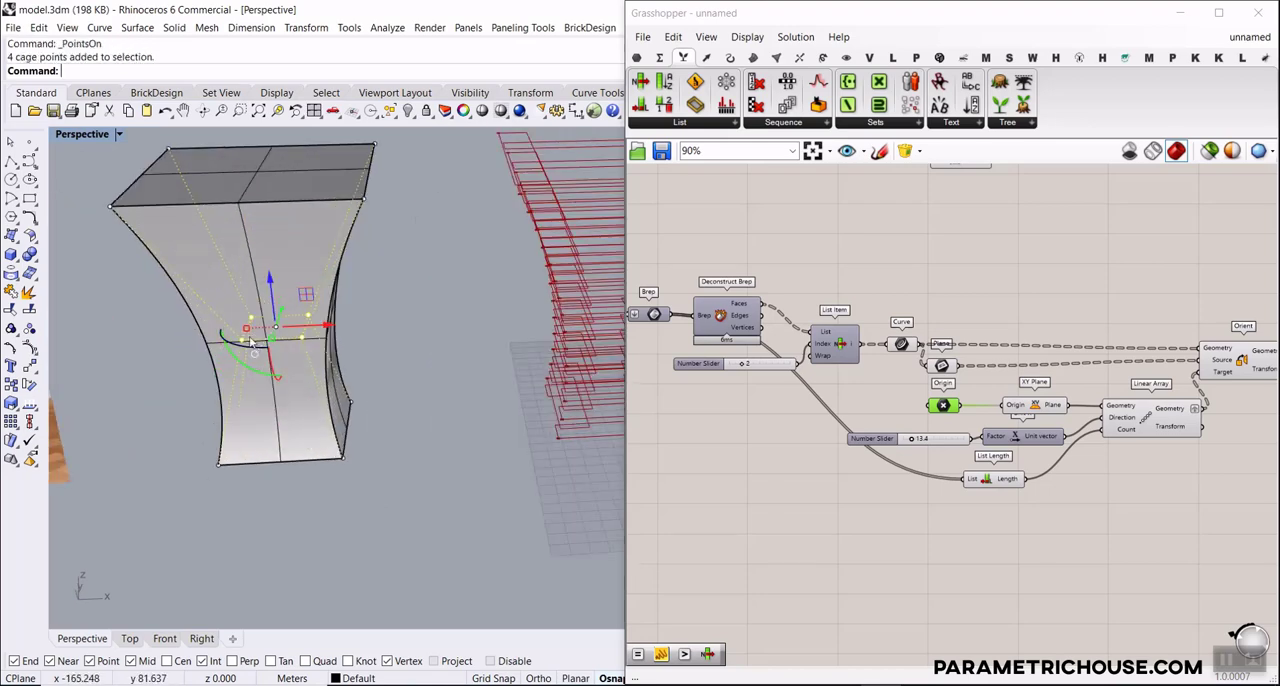
left_click_drag(252, 341, 284, 505)
scroll(309, 394, "down", 10)
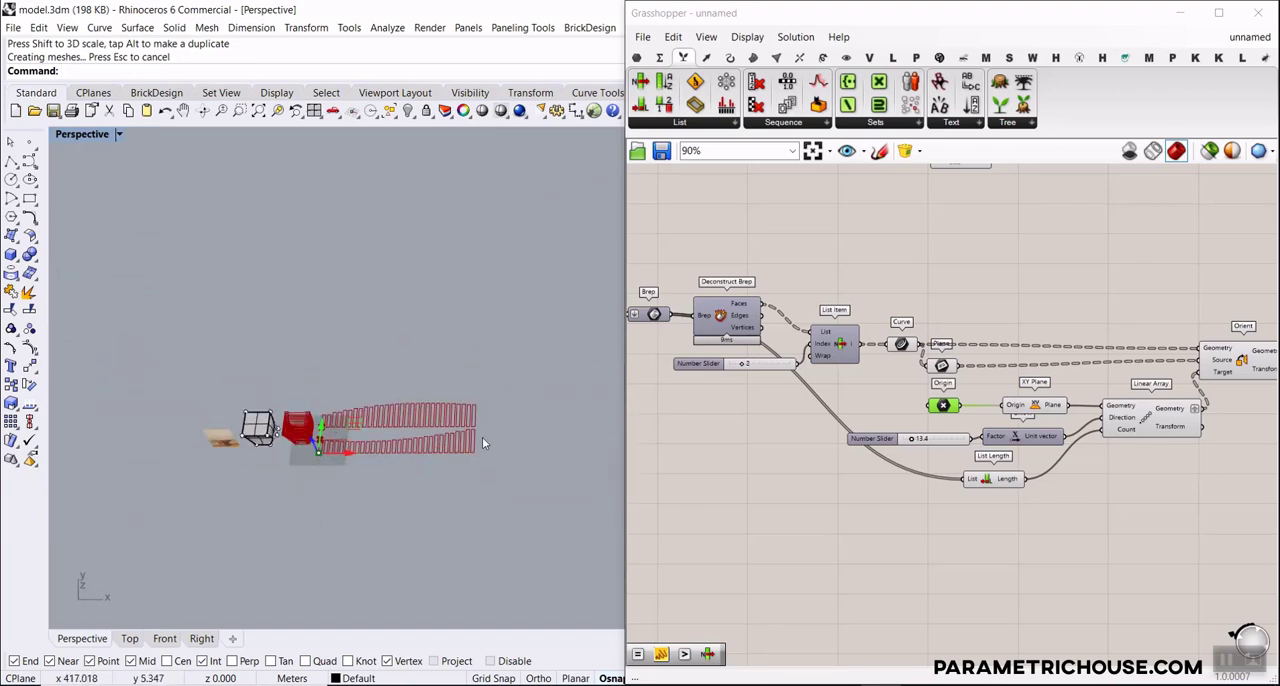
scroll(478, 440, "up", 3)
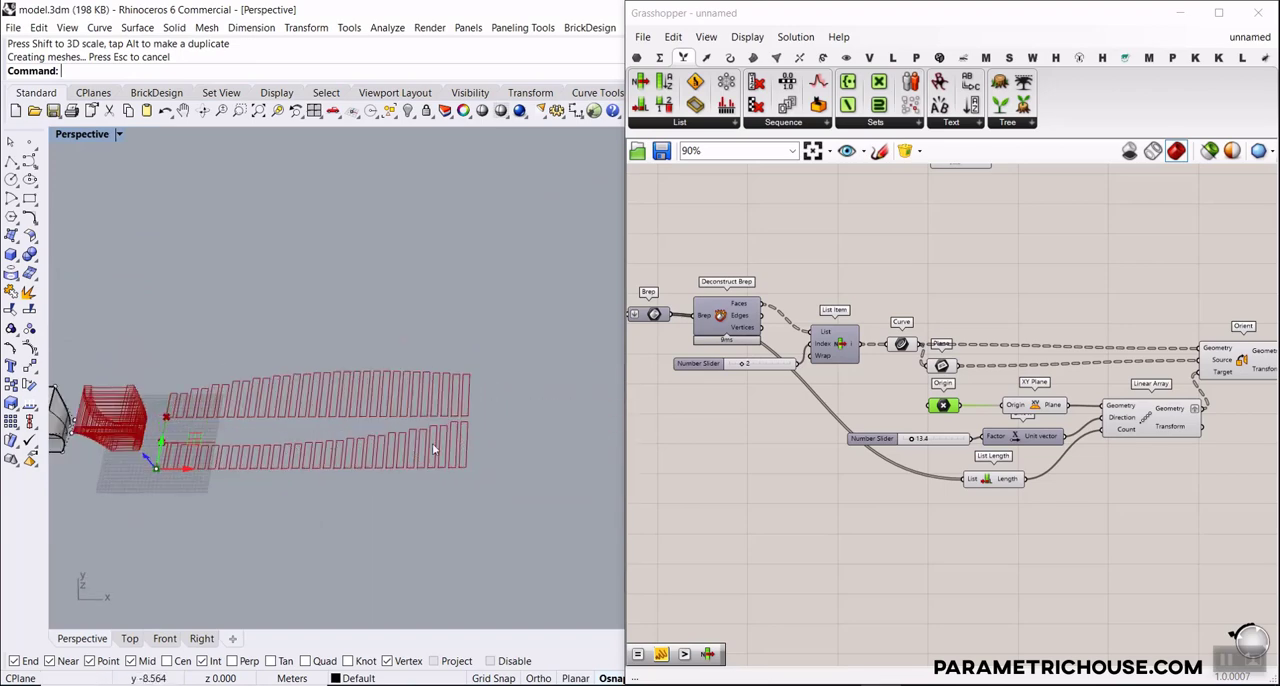
right_click(32, 355)
right_click_drag(254, 457, 256, 415)
scroll(256, 415, "down", 5)
scroll(186, 377, "up", 5)
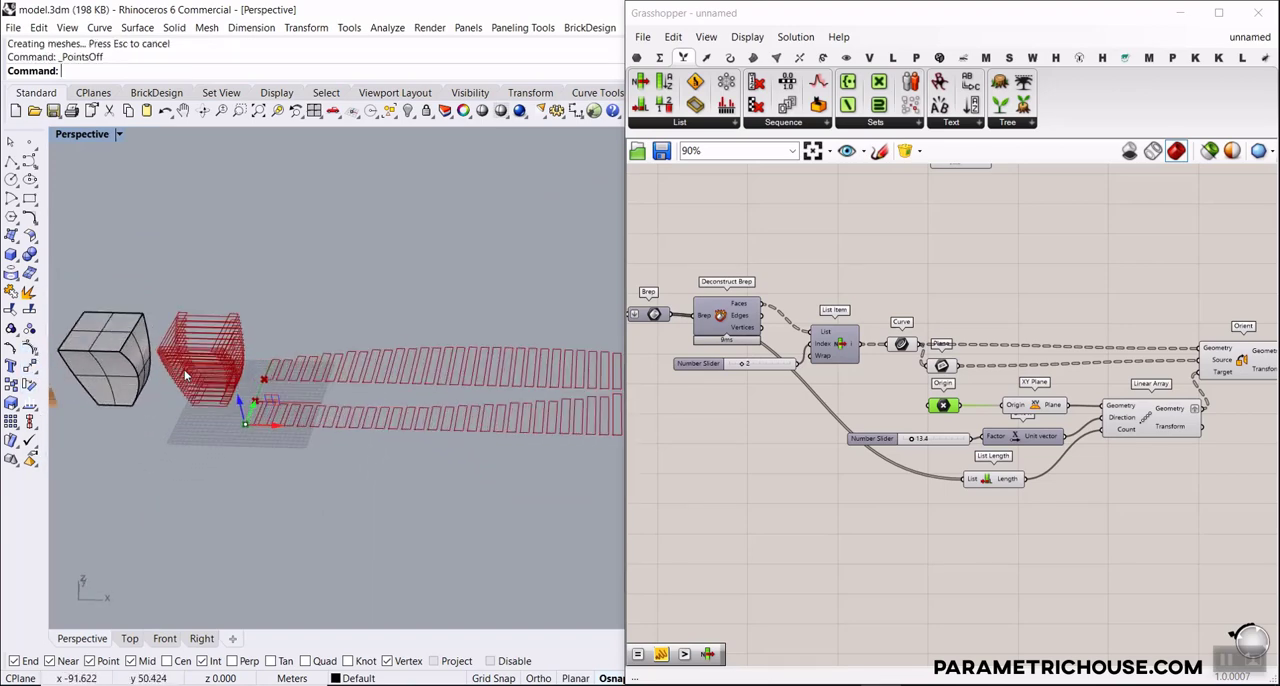
Examine which slat outlines of the table the copied and original layouts' Curve parameters contain
right_click_drag(752, 434, 765, 421)
left_click(765, 421)
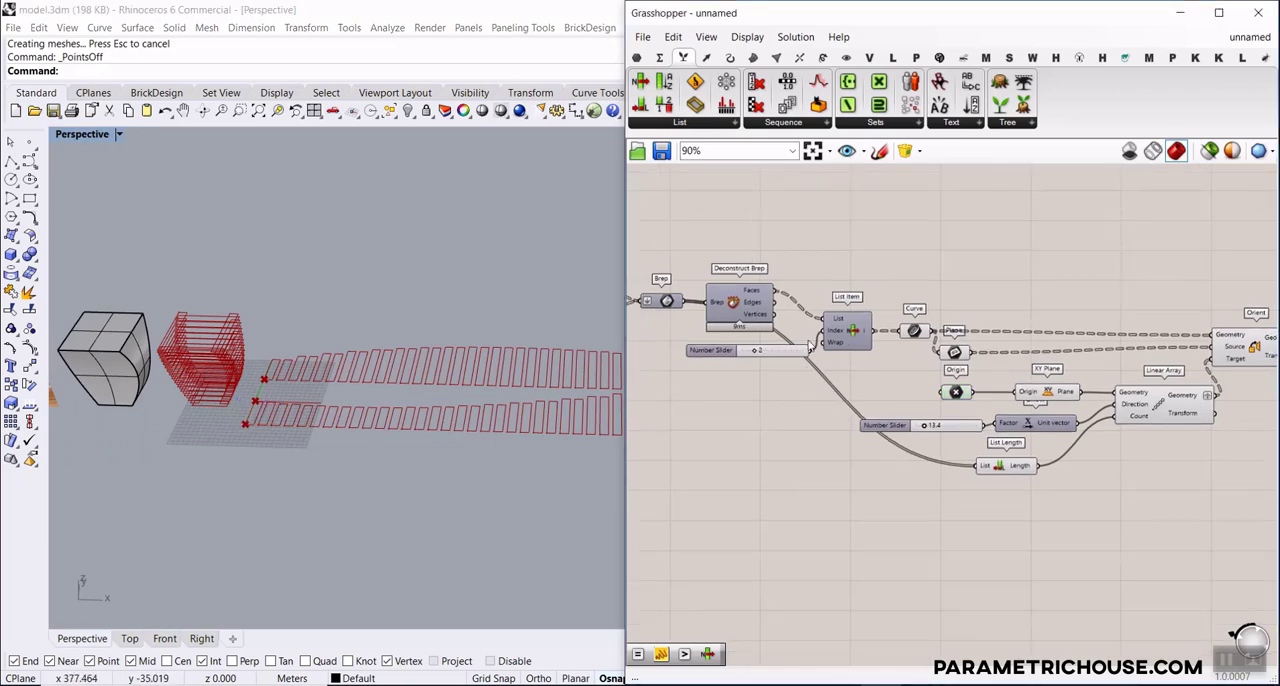
left_click(916, 332)
scroll(187, 345, "up", 8)
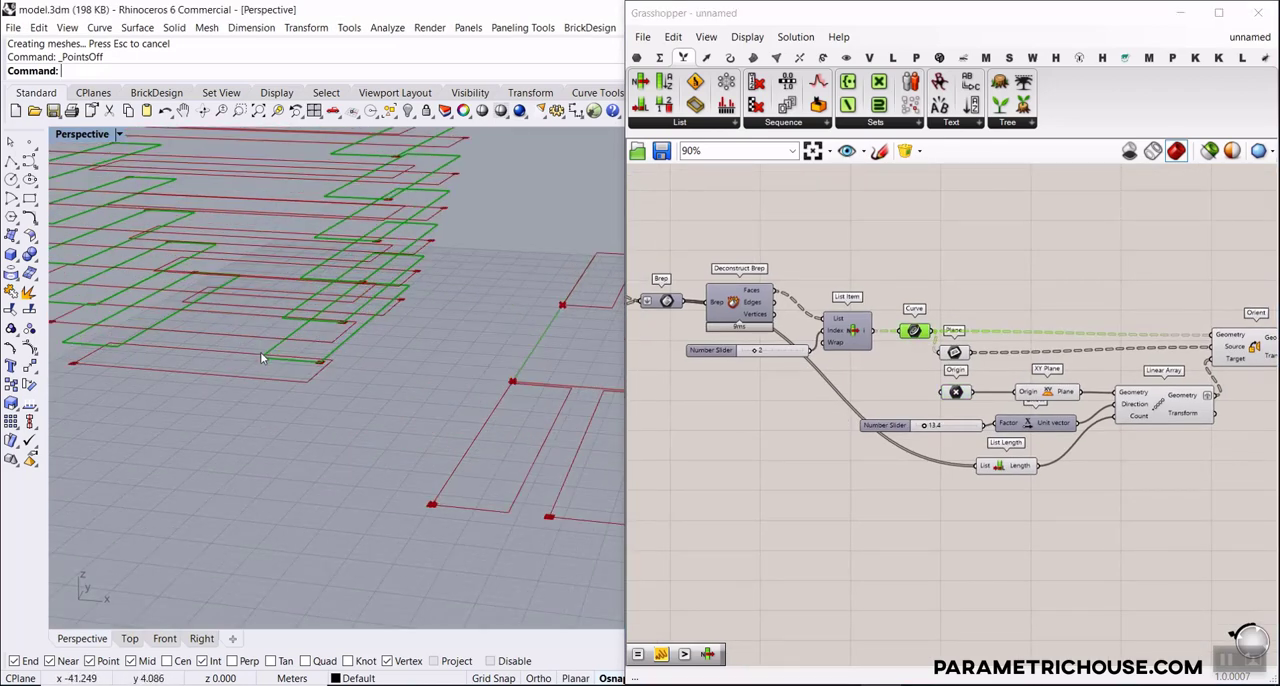
scroll(822, 361, "down", 1)
right_click_drag(822, 361, 784, 581)
scroll(848, 288, "up", 3)
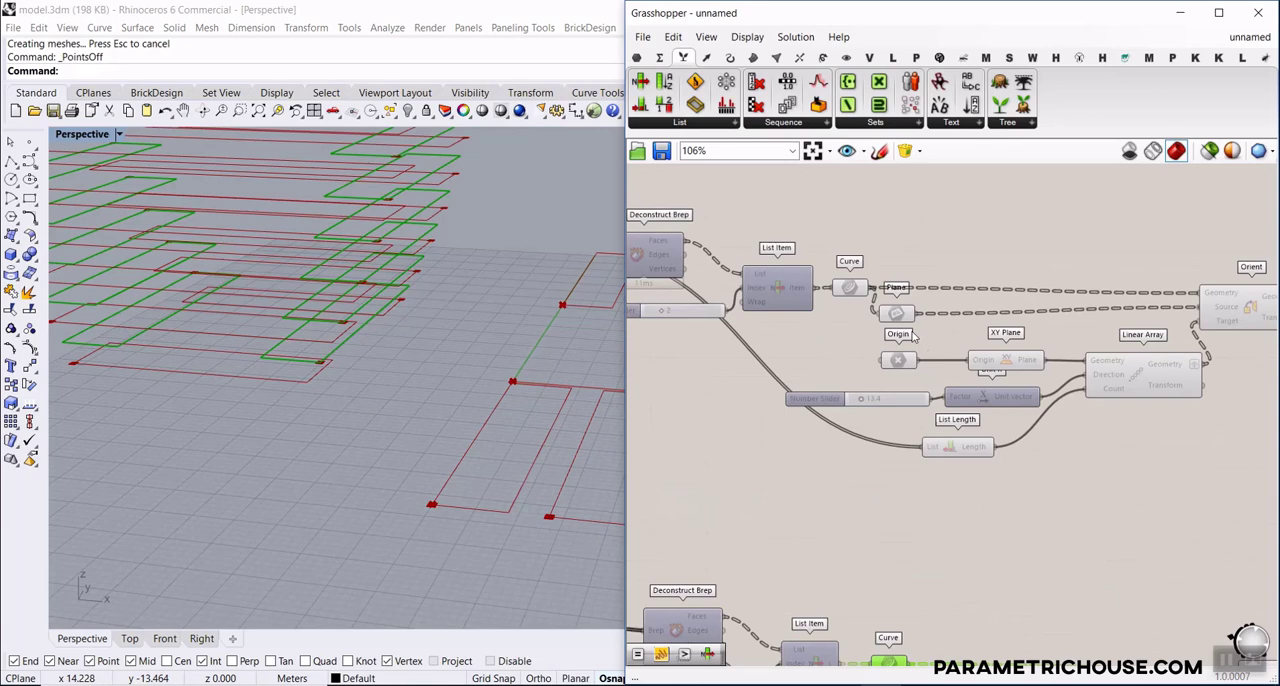
left_click(846, 291)
scroll(220, 471, "down", 10)
right_click_drag(302, 430, 305, 505)
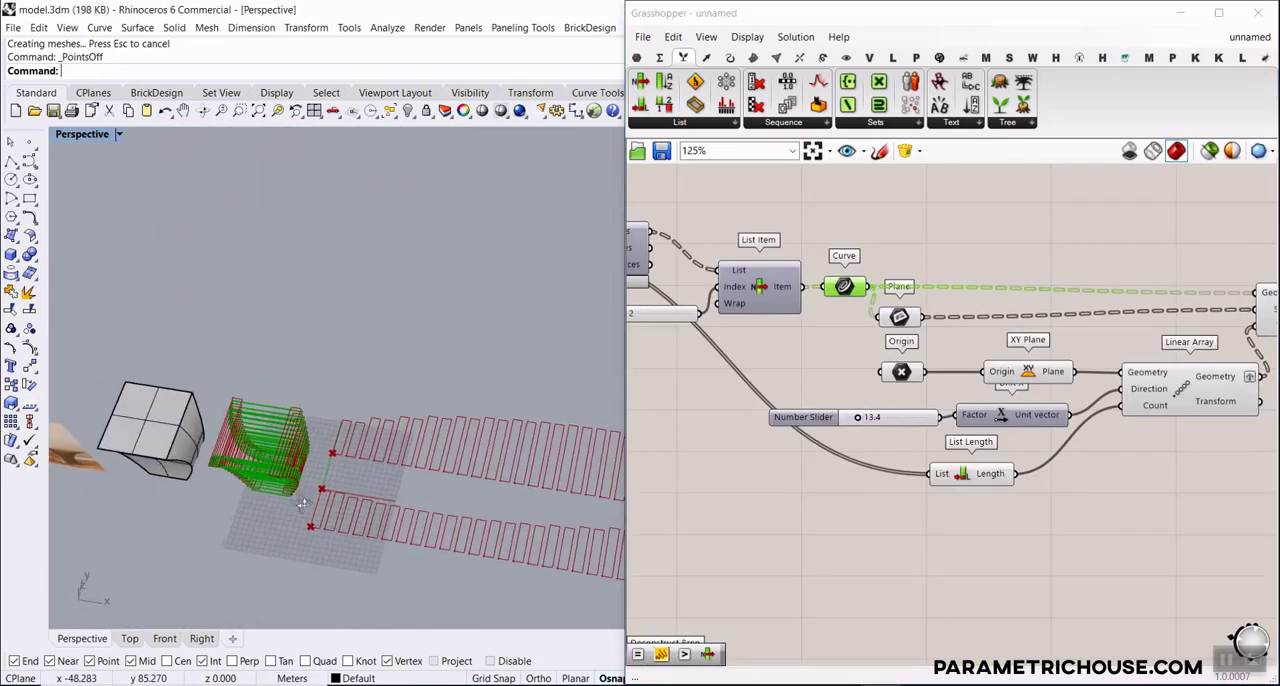
scroll(322, 445, "down", 5)
scroll(1040, 410, "down", 3)
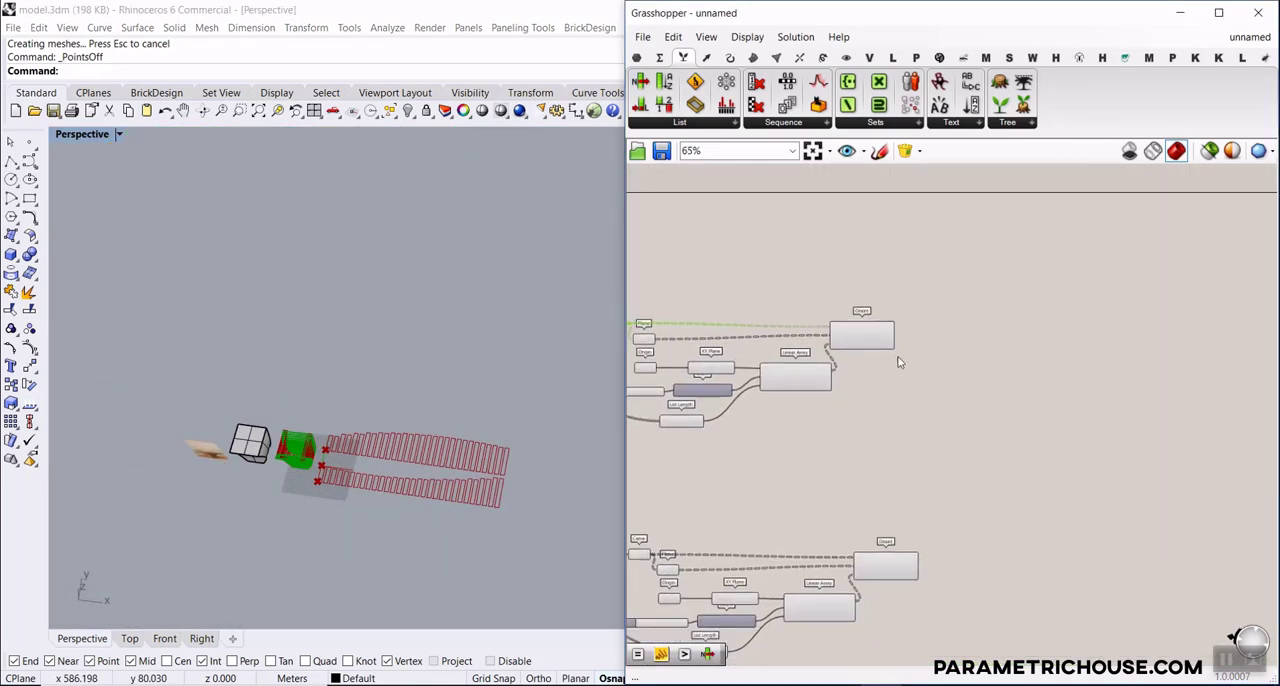
Move the copied layout's Origin point a little further in negative Y to widen the gap between the slat rows
right_click_drag(674, 518, 827, 456)
scroll(801, 560, "up", 3)
left_click(844, 515)
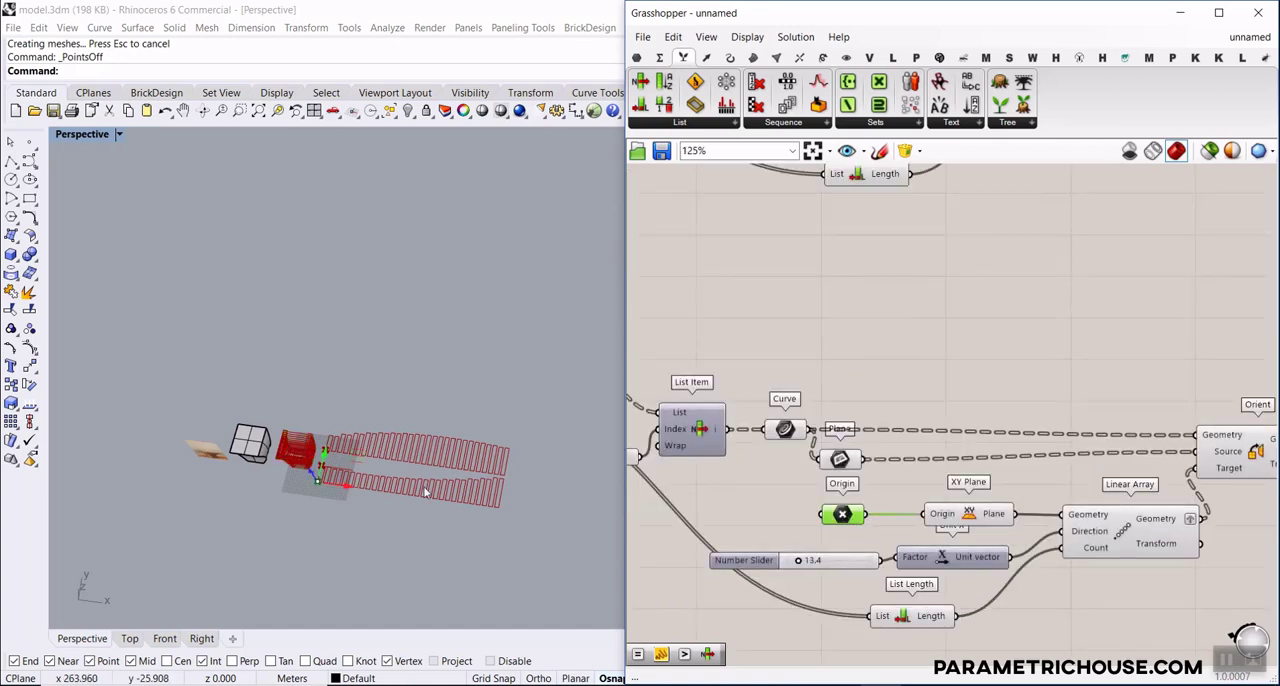
left_click_drag(326, 467, 322, 482)
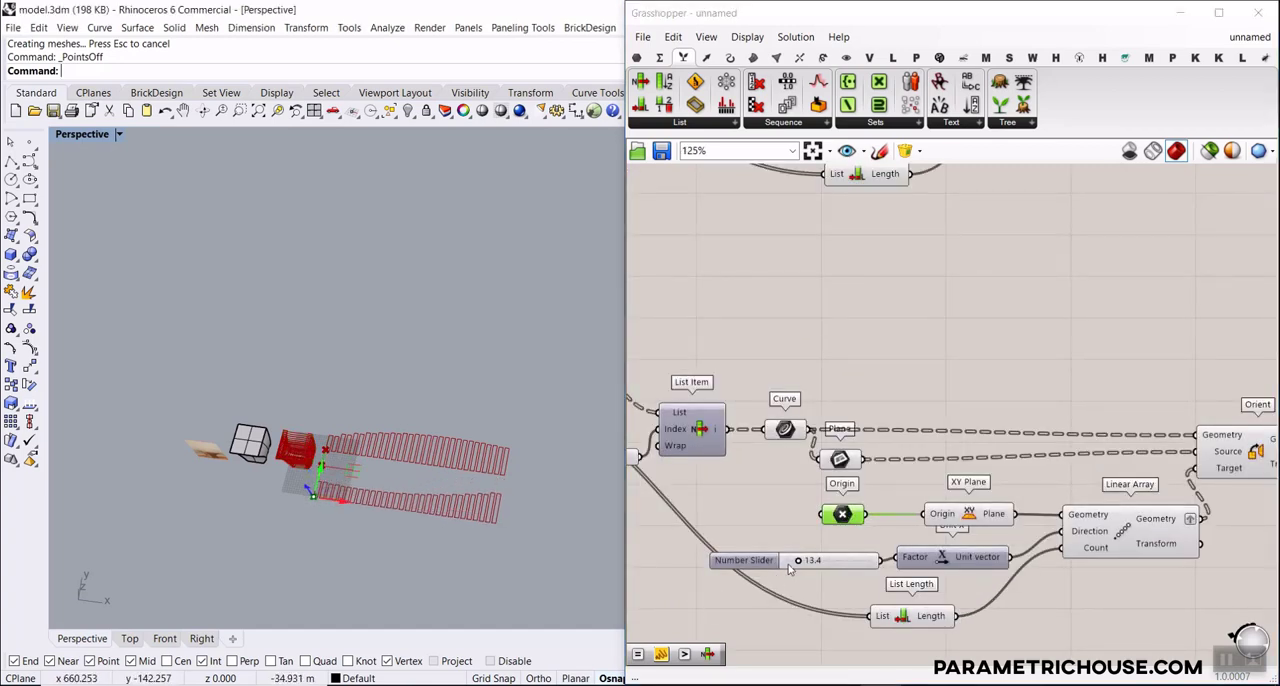
left_click_drag(796, 562, 796, 562)
Examine the original layout's oriented slat outlines up close by highlighting its Orient component
scroll(389, 460, "up", 5)
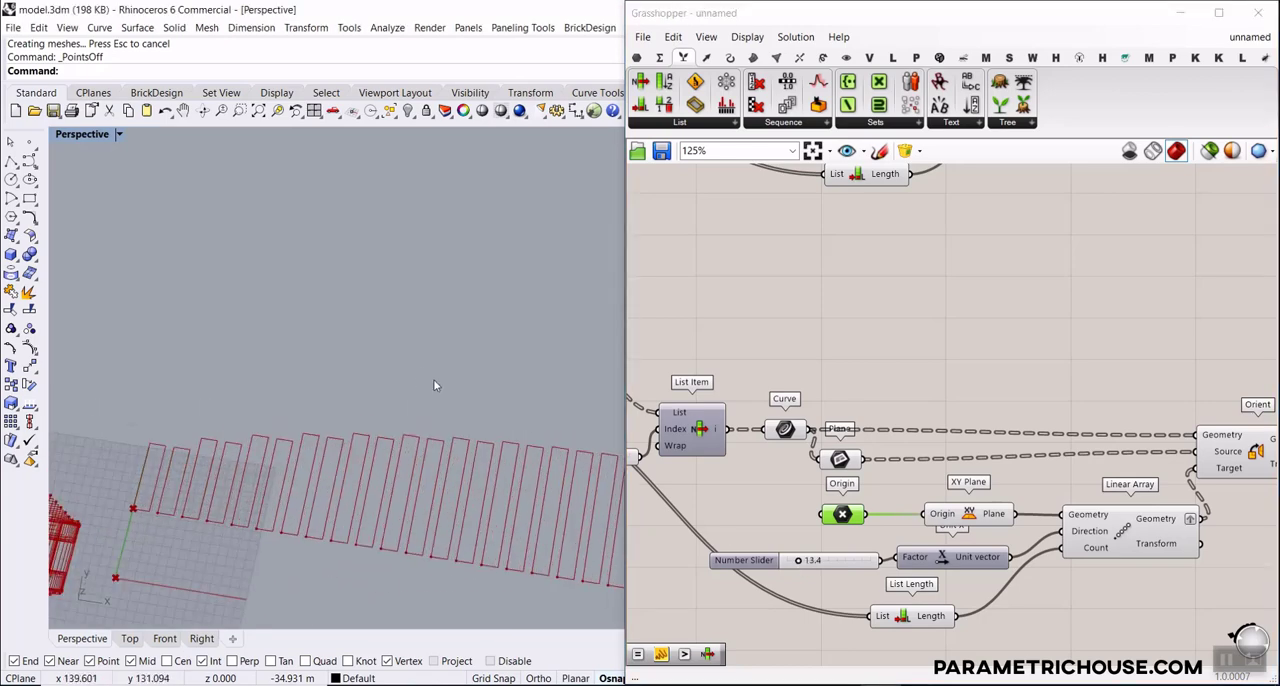
scroll(866, 362, "down", 4)
right_click_drag(866, 362, 740, 424)
scroll(840, 288, "up", 6)
left_click(845, 301)
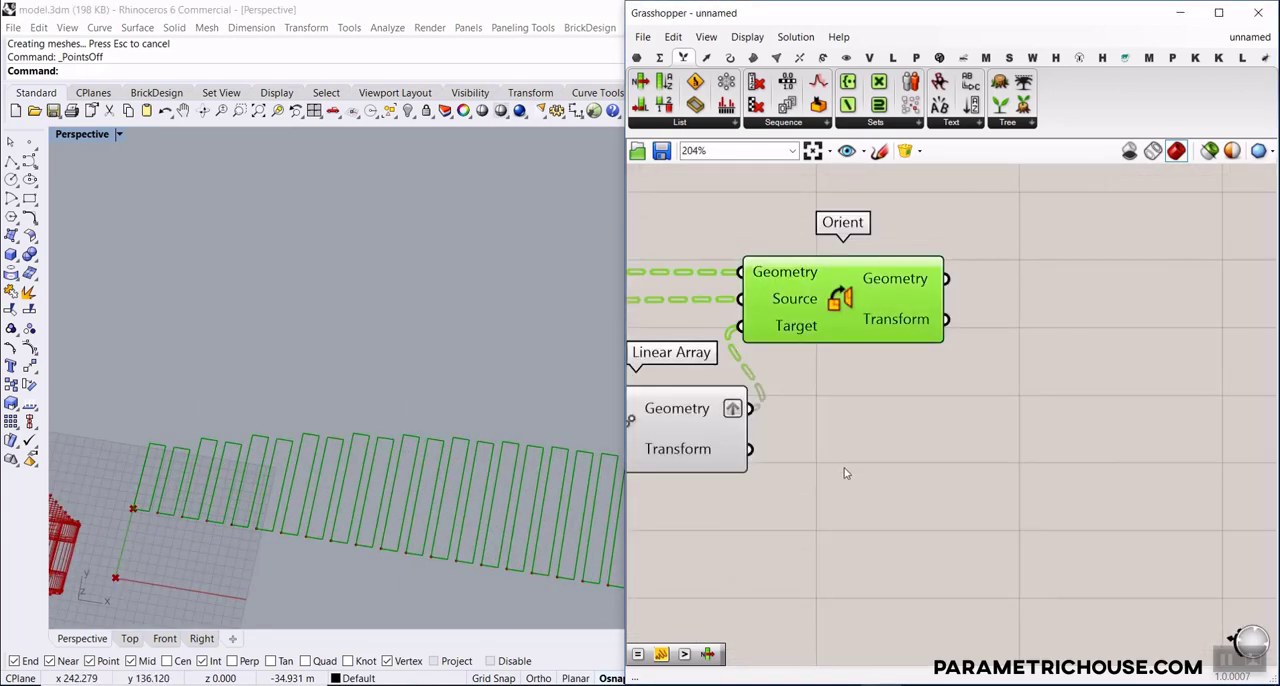
right_click_drag(228, 490, 513, 412, "shift")
scroll(343, 383, "down", 5)
scroll(293, 403, "up", 5)
scroll(316, 385, "up", 6)
scroll(743, 428, "down", 3)
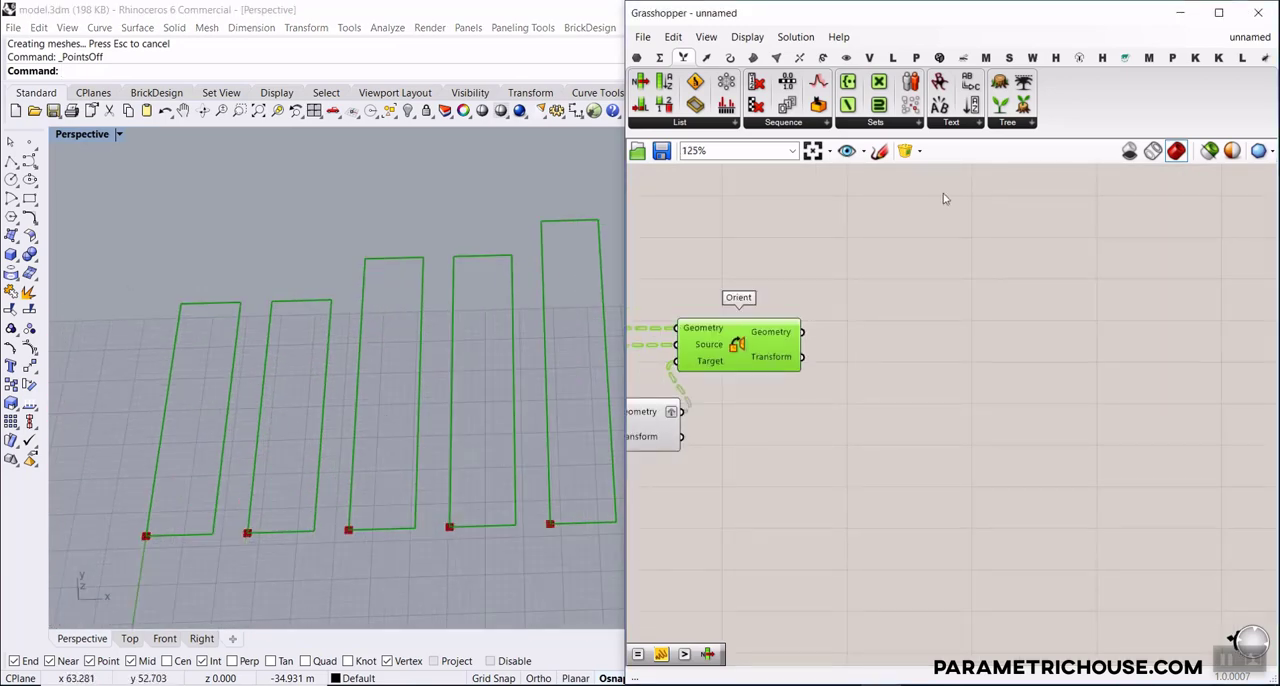
Add an Area component and connect Orient's Geometry output to it to find the slat centers
left_click(753, 57)
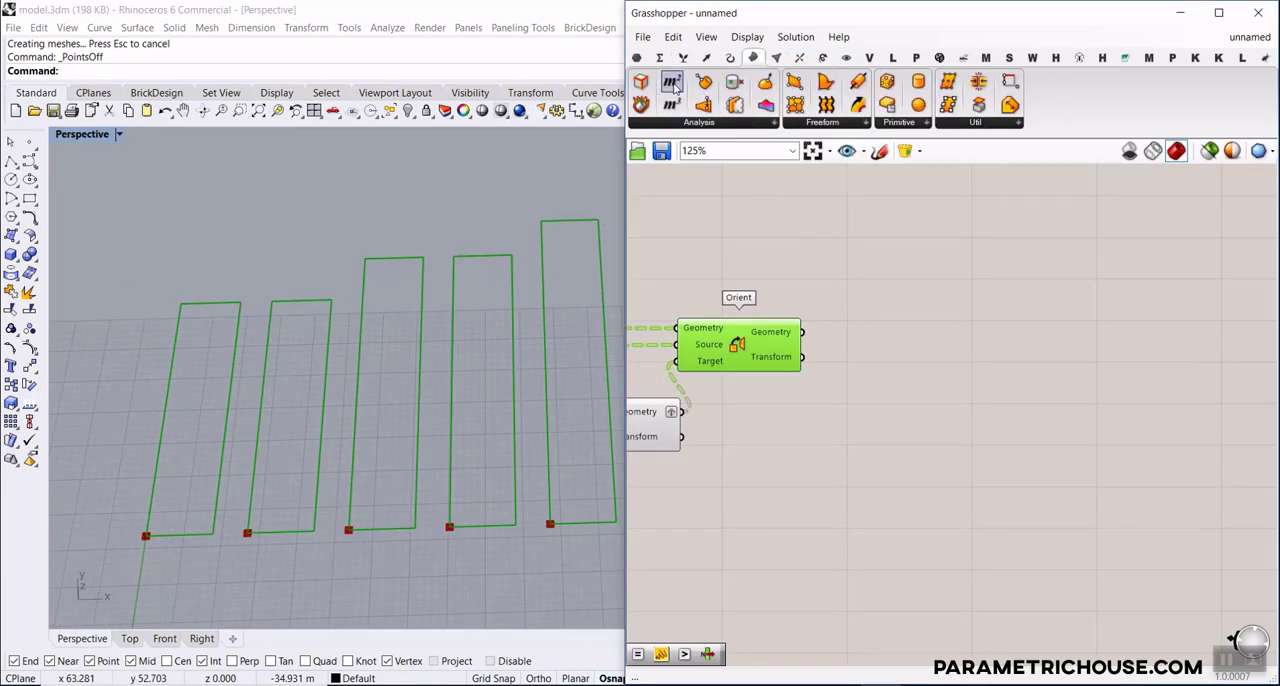
left_click_drag(673, 87, 925, 376)
left_click_drag(801, 331, 870, 374)
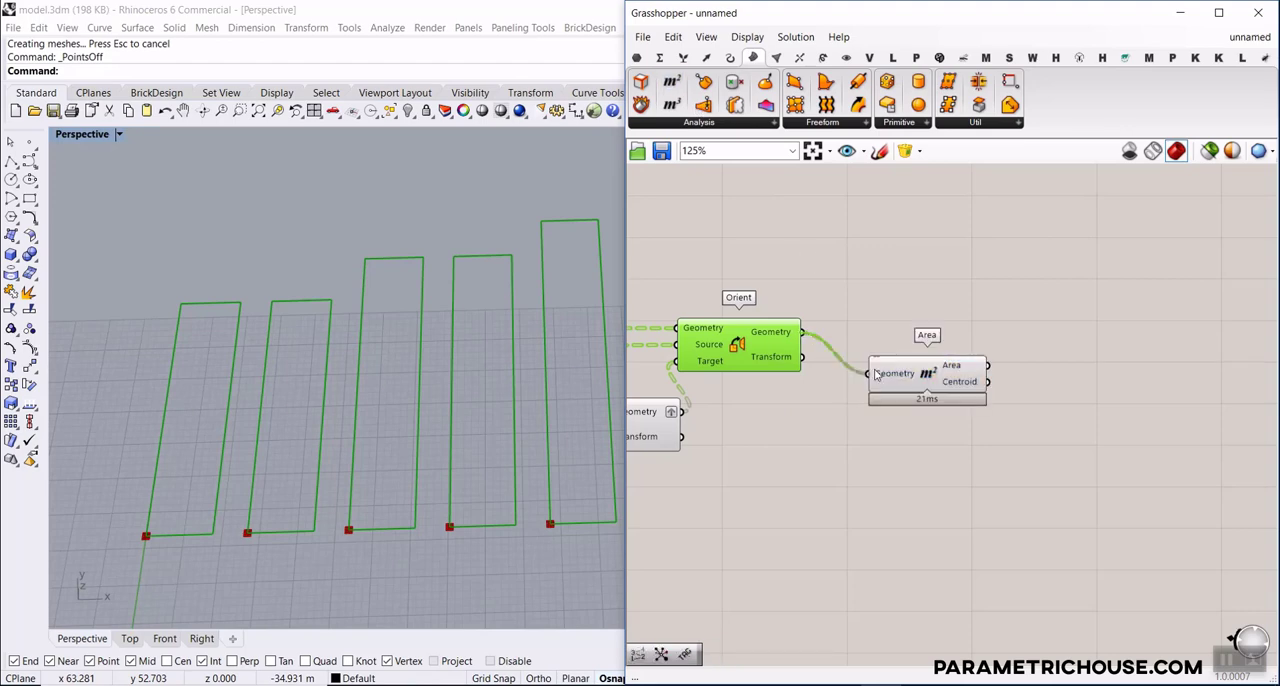
Add a Polygon Center component and connect Orient's Geometry output to its Polyline input
left_click(731, 57)
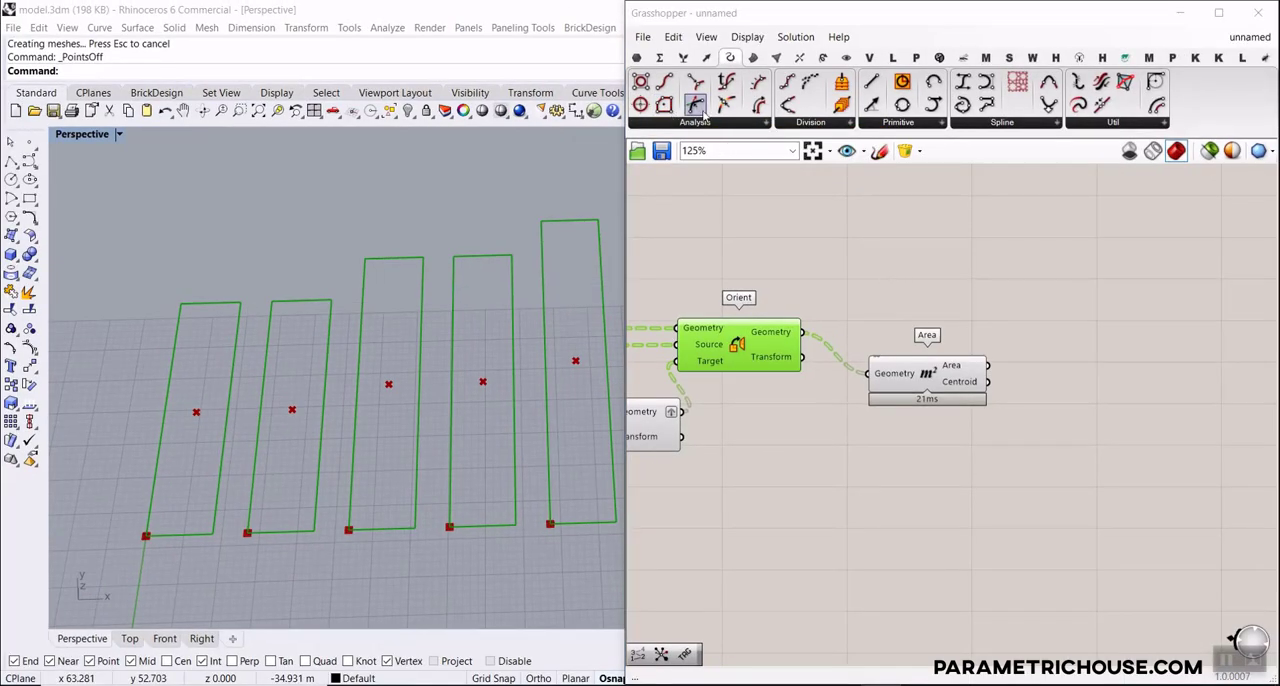
left_click_drag(695, 105, 905, 293)
left_click_drag(818, 328, 850, 295)
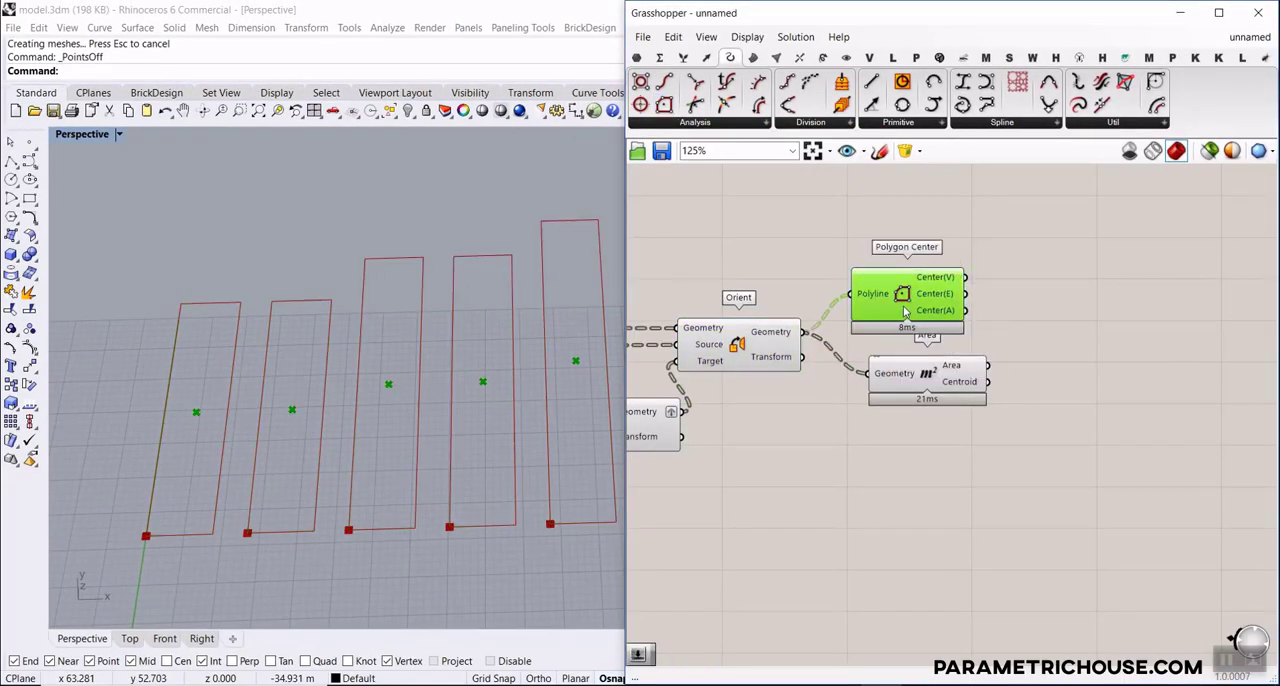
Delete the Area component and place Polygon Center next to Orient
left_click(920, 376)
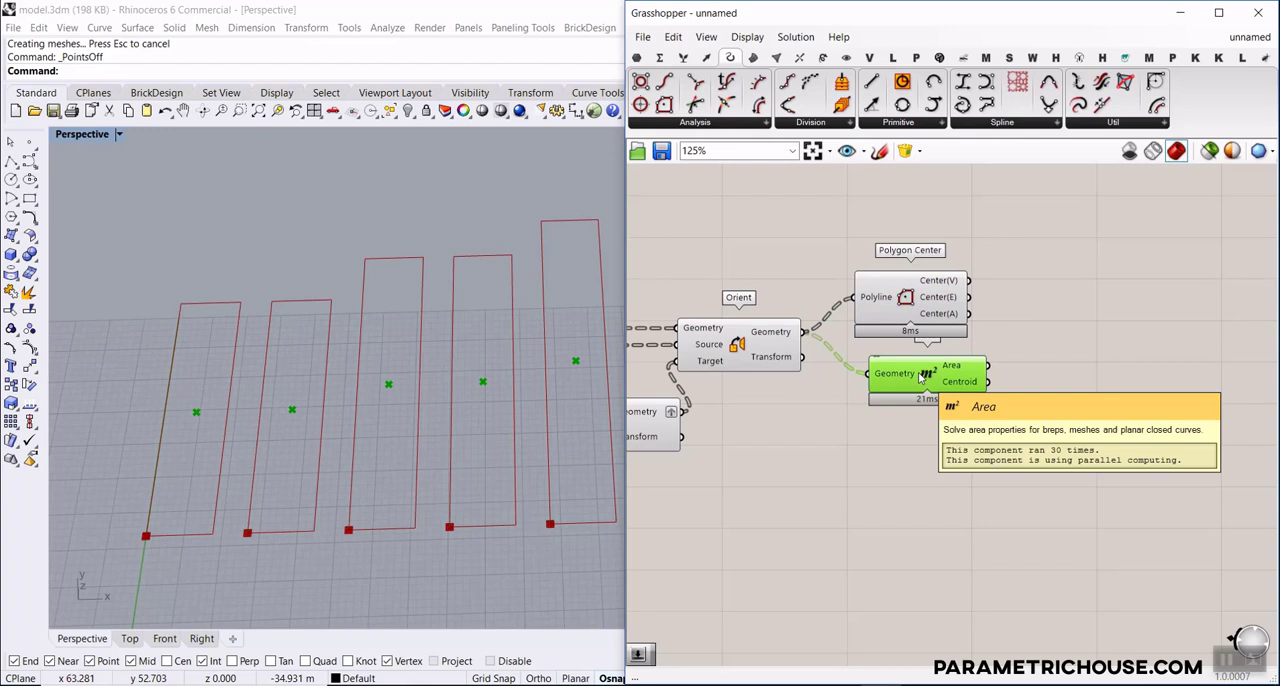
key("Delete")
scroll(935, 330, "up", 3)
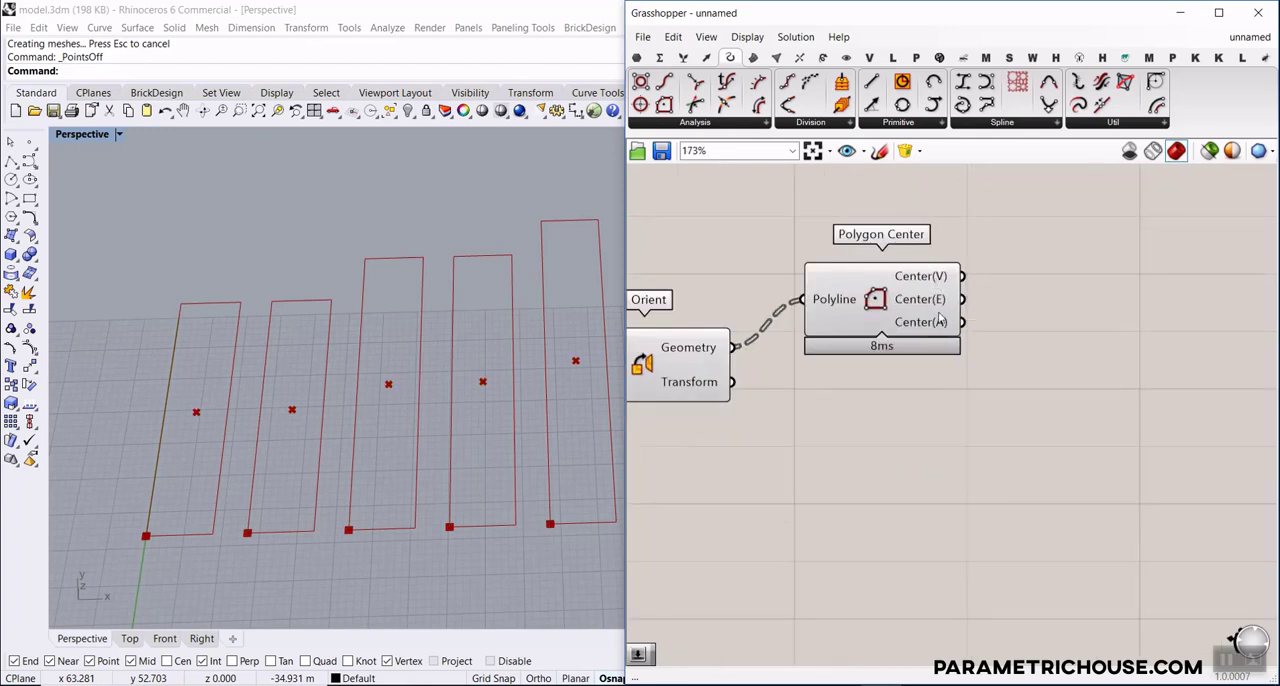
left_click_drag(929, 302, 893, 330)
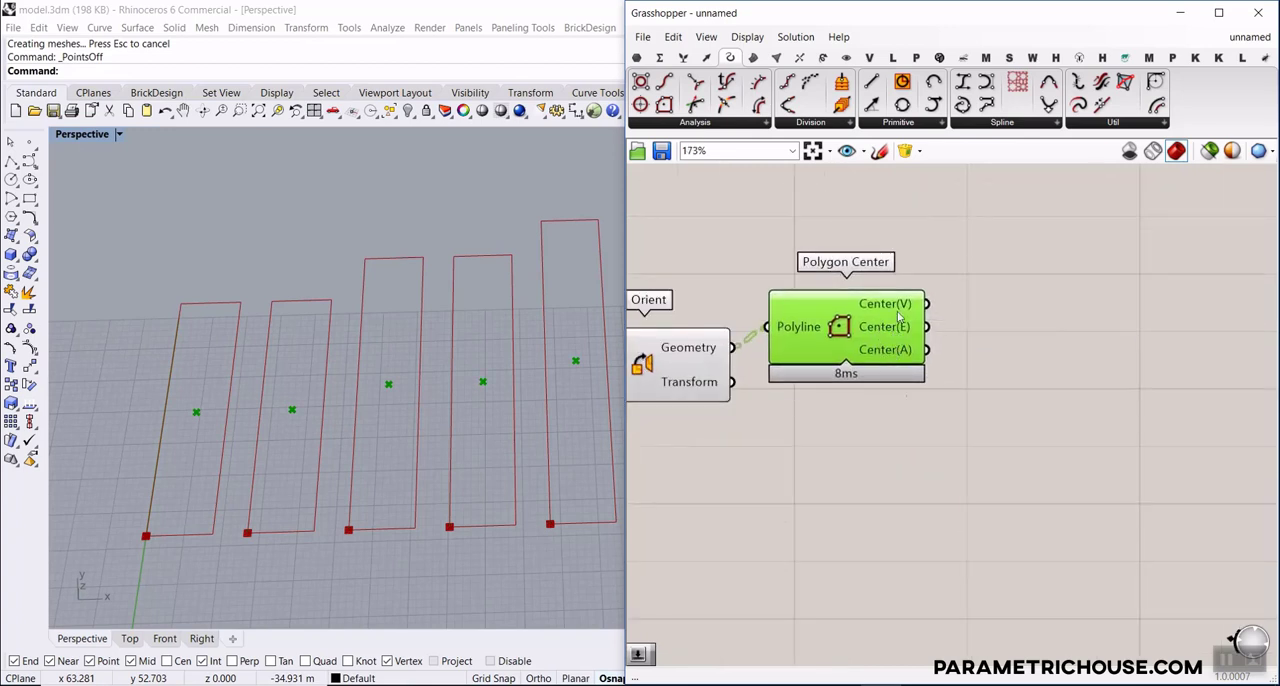
scroll(280, 358, "down", 9)
scroll(328, 383, "up", 5)
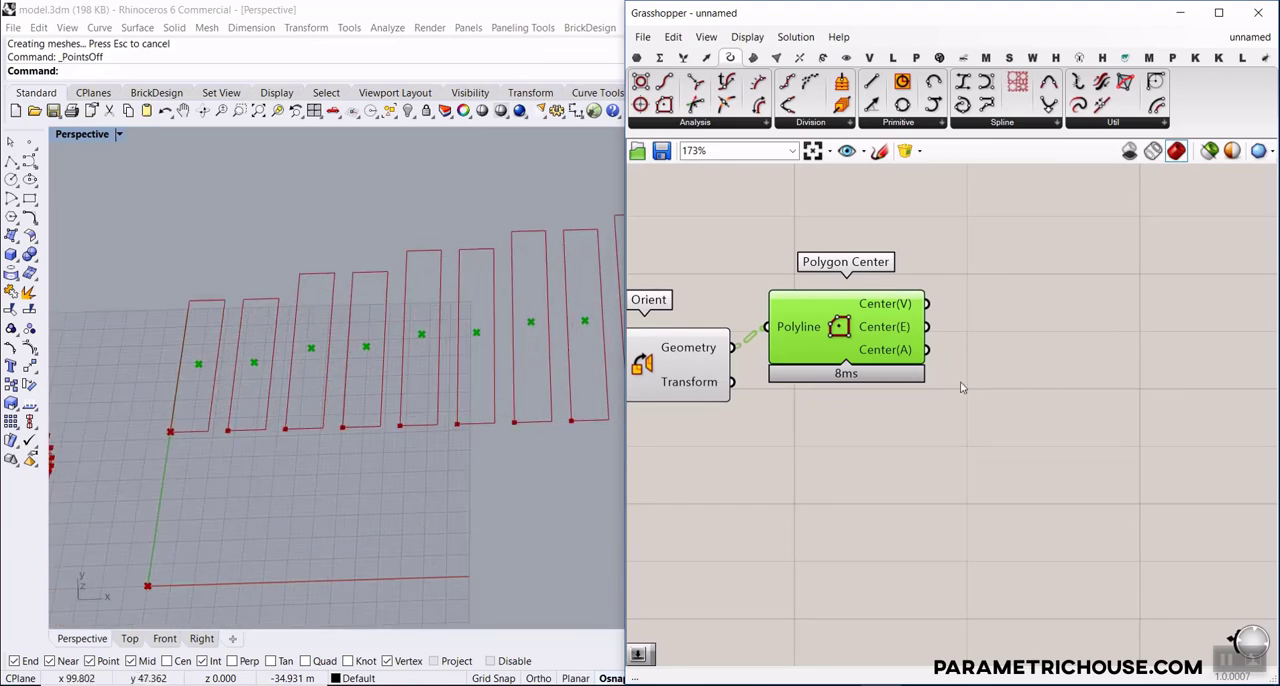
right_click_drag(960, 403, 957, 434)
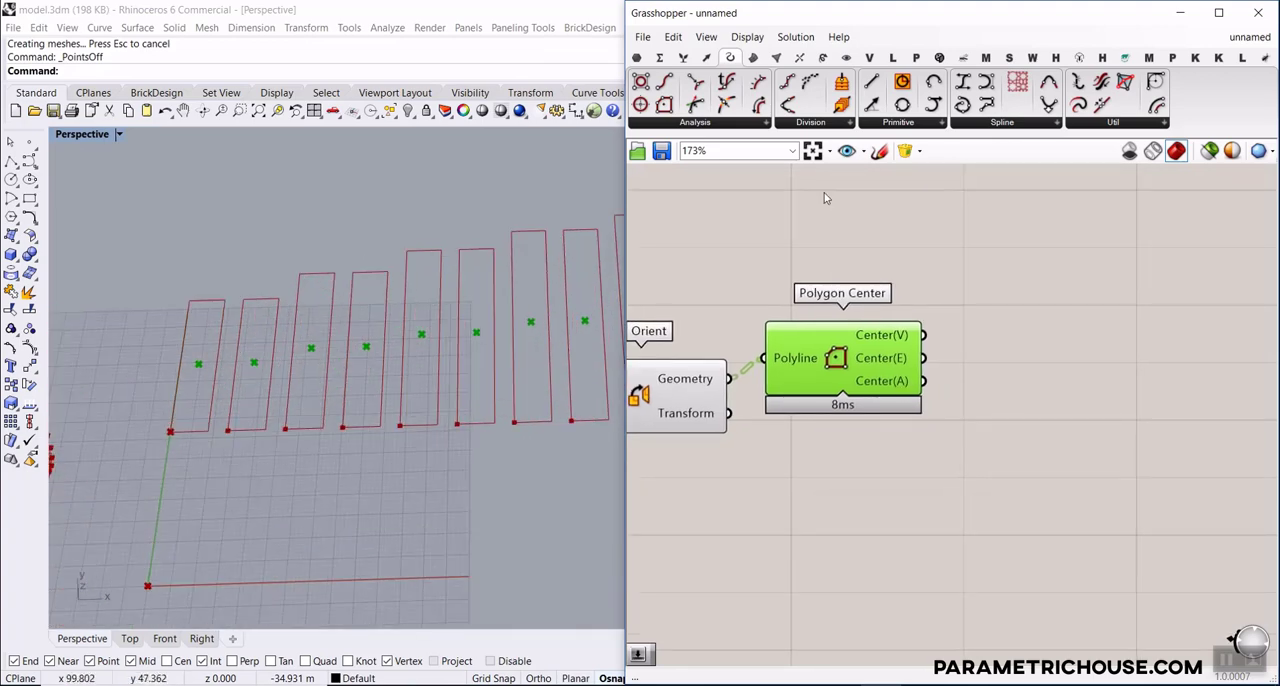
left_click(637, 57)
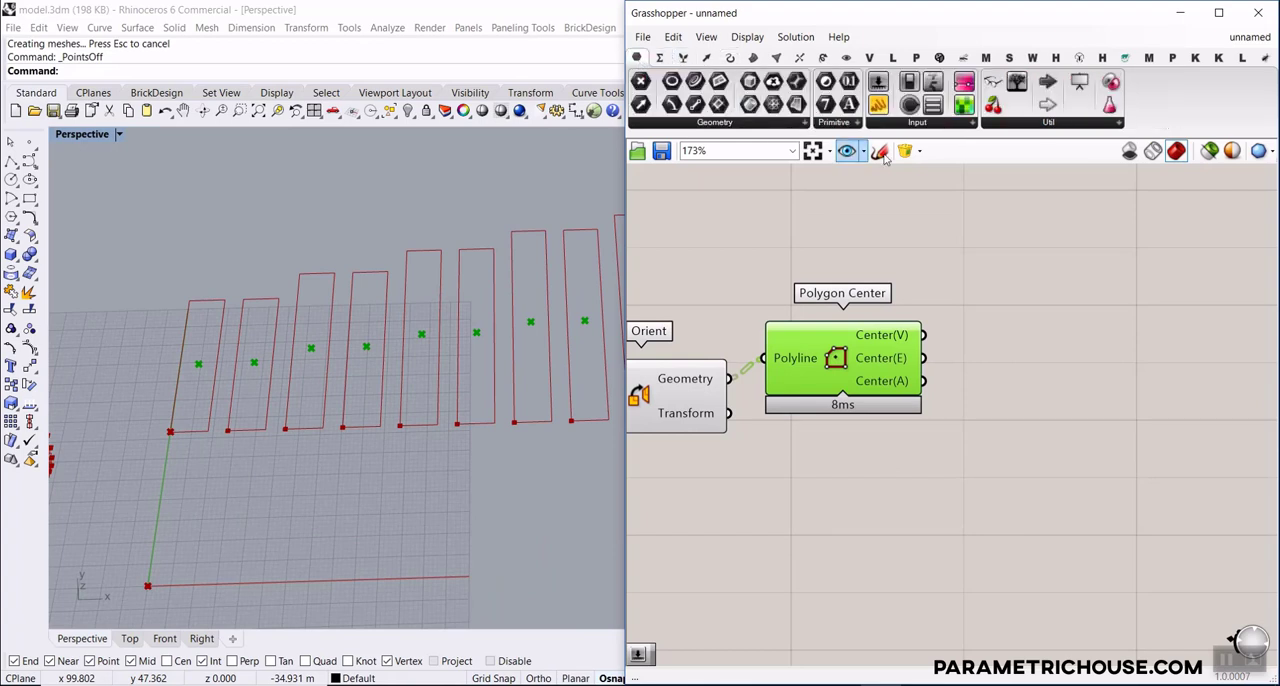
left_click(830, 233)
right_click_drag(853, 238, 845, 301)
left_click_drag(837, 305, 846, 288)
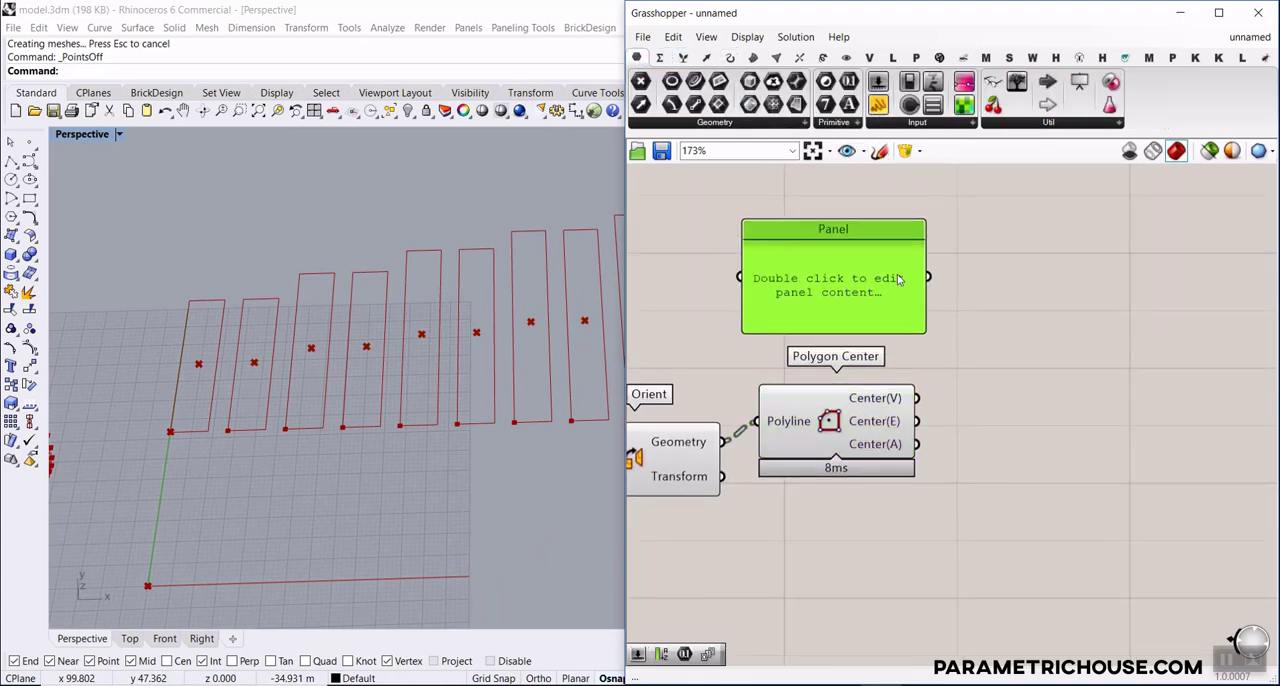
key("Delete")
Add a panel above Polygon Center, enter A as its content, and shrink it to fit the text
double_click(837, 298)
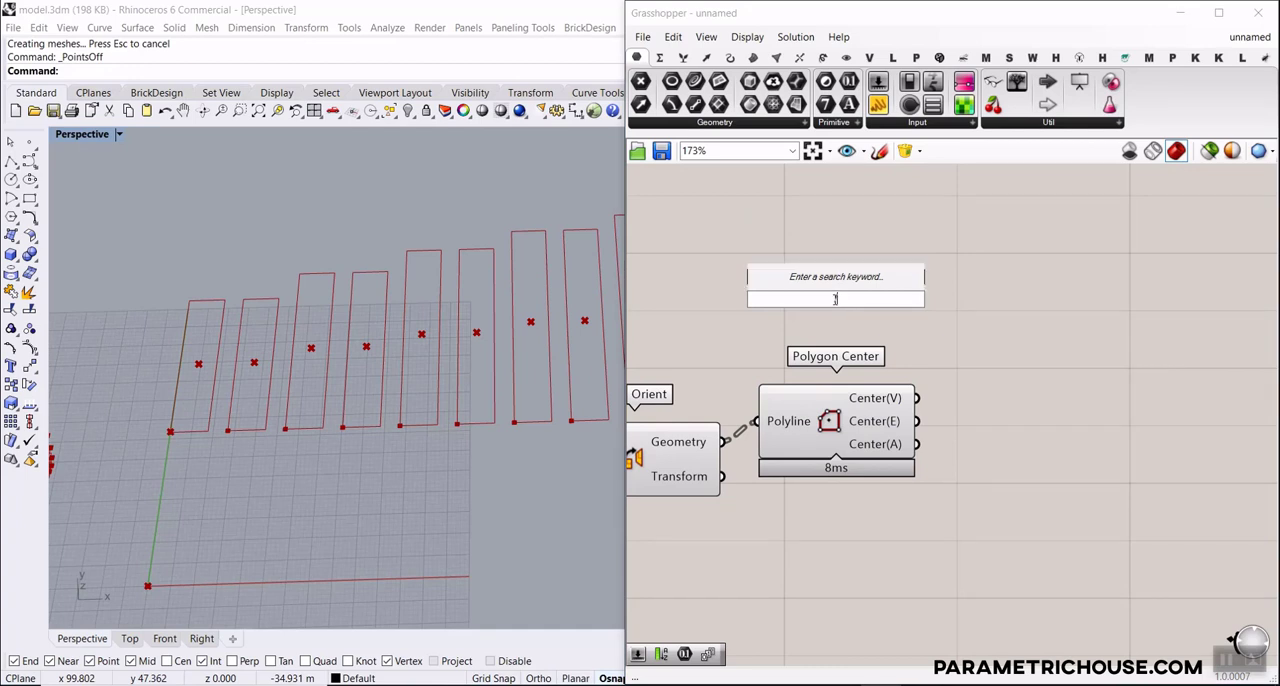
type("//")
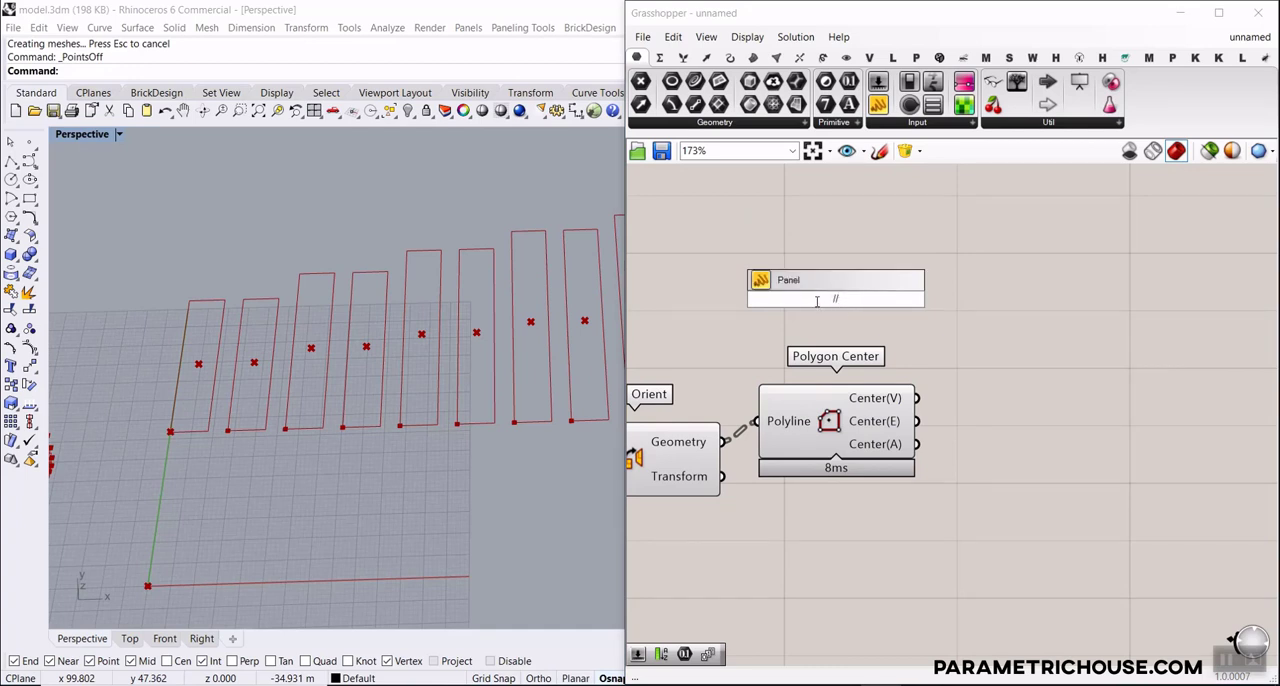
key("Return")
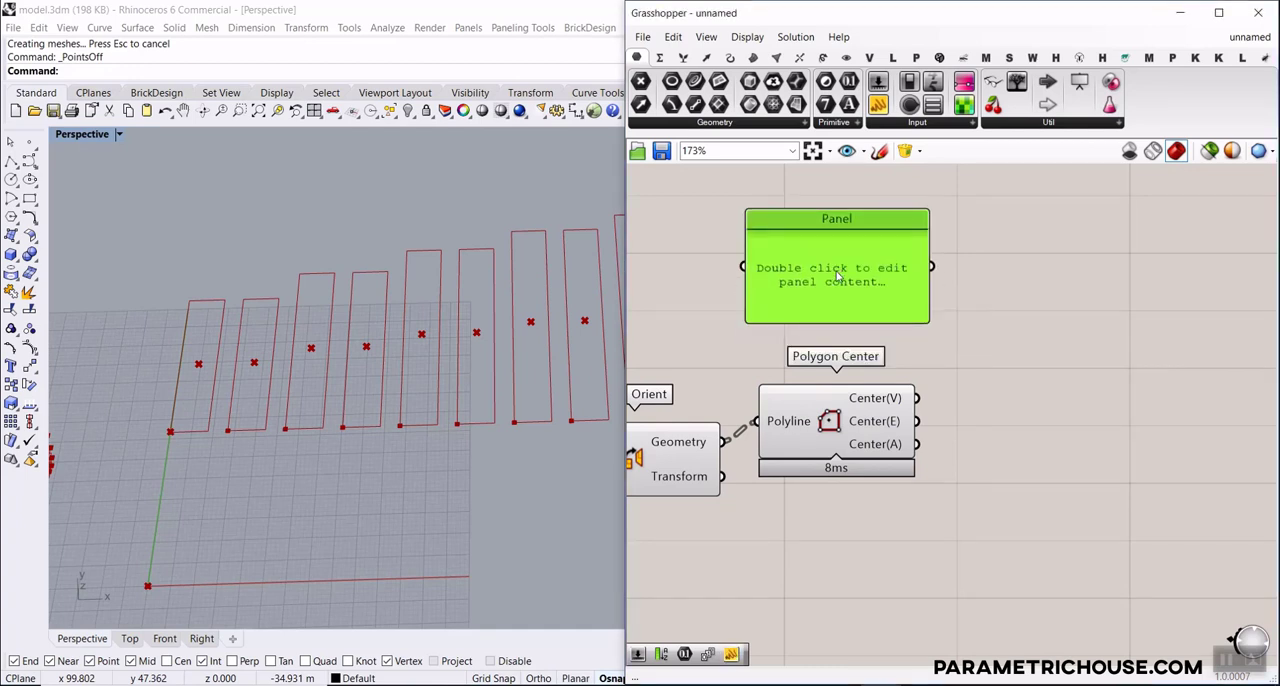
double_click(837, 271)
type("A")
left_click(947, 308)
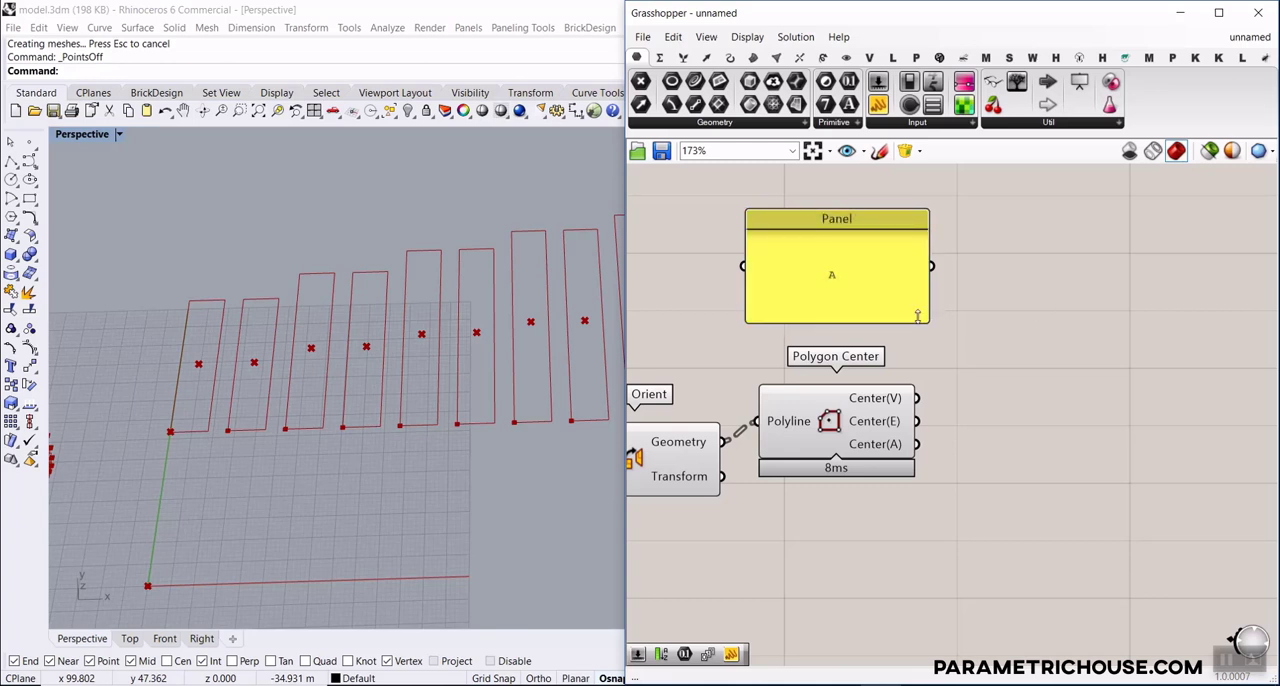
left_click_drag(925, 318, 828, 243)
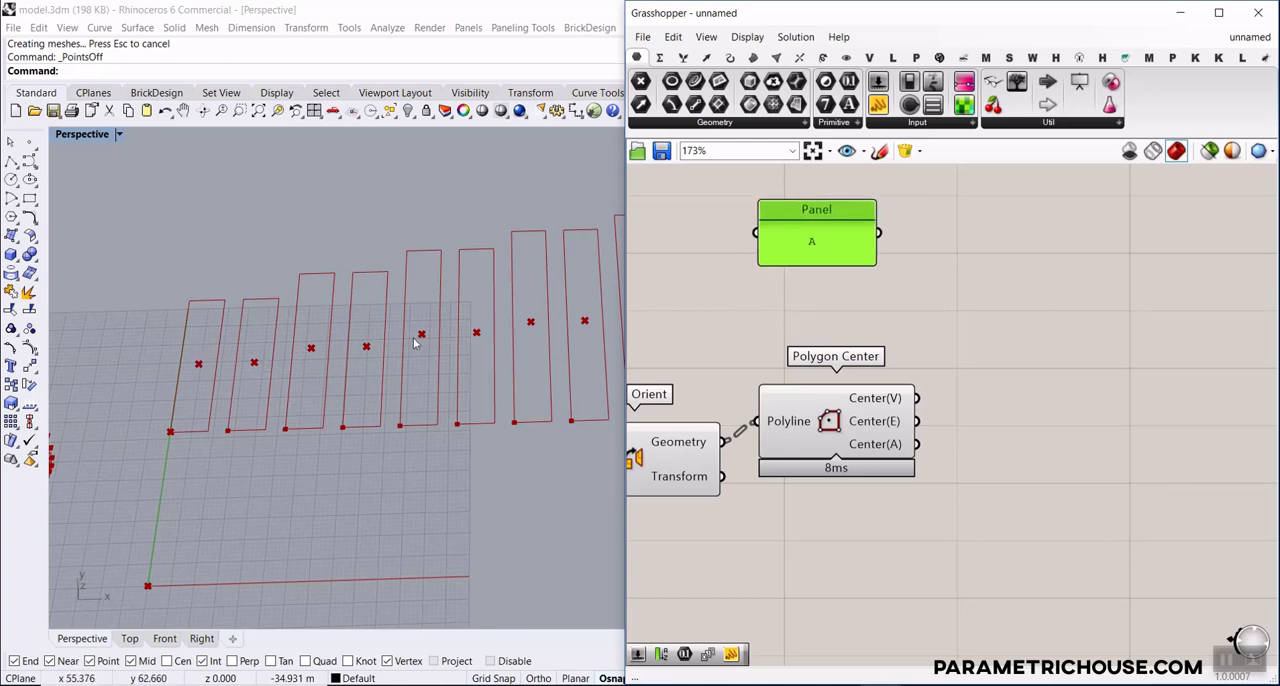
Examine the stacked slats from the side and compare them with the flat slat rows and their center points
scroll(475, 360, "down", 10)
right_click_drag(475, 360, 427, 308)
scroll(429, 350, "up", 8)
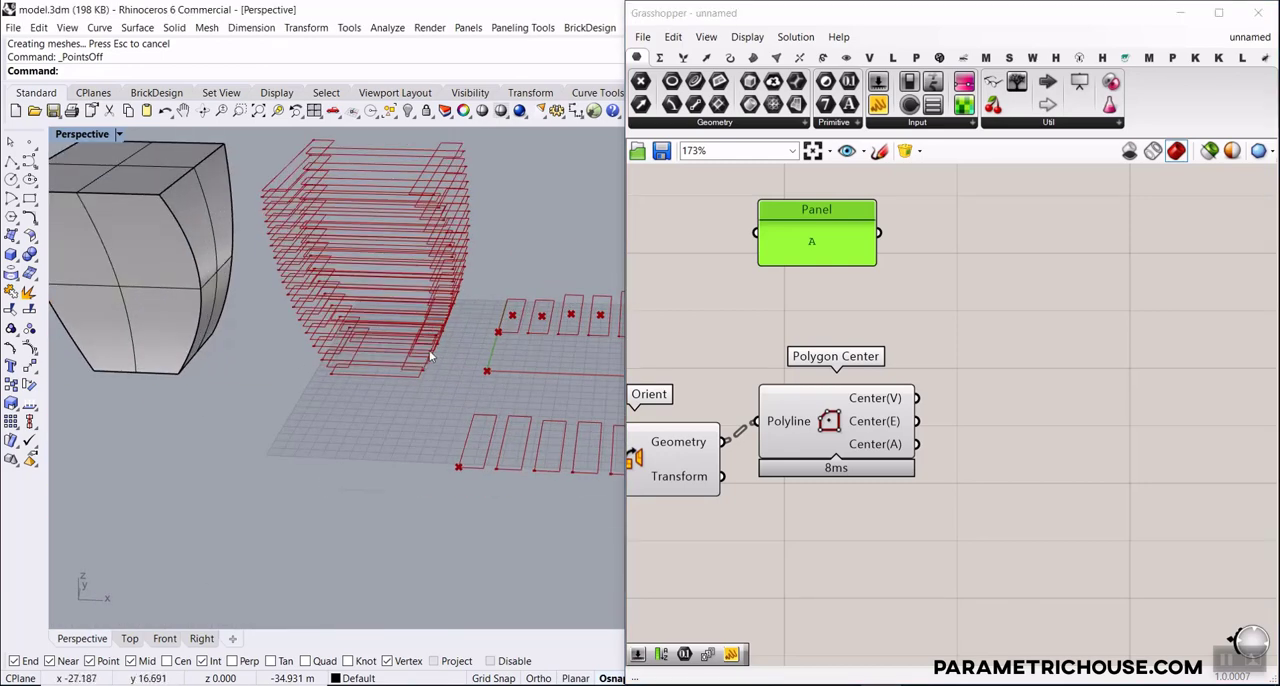
right_click_drag(429, 350, 390, 380)
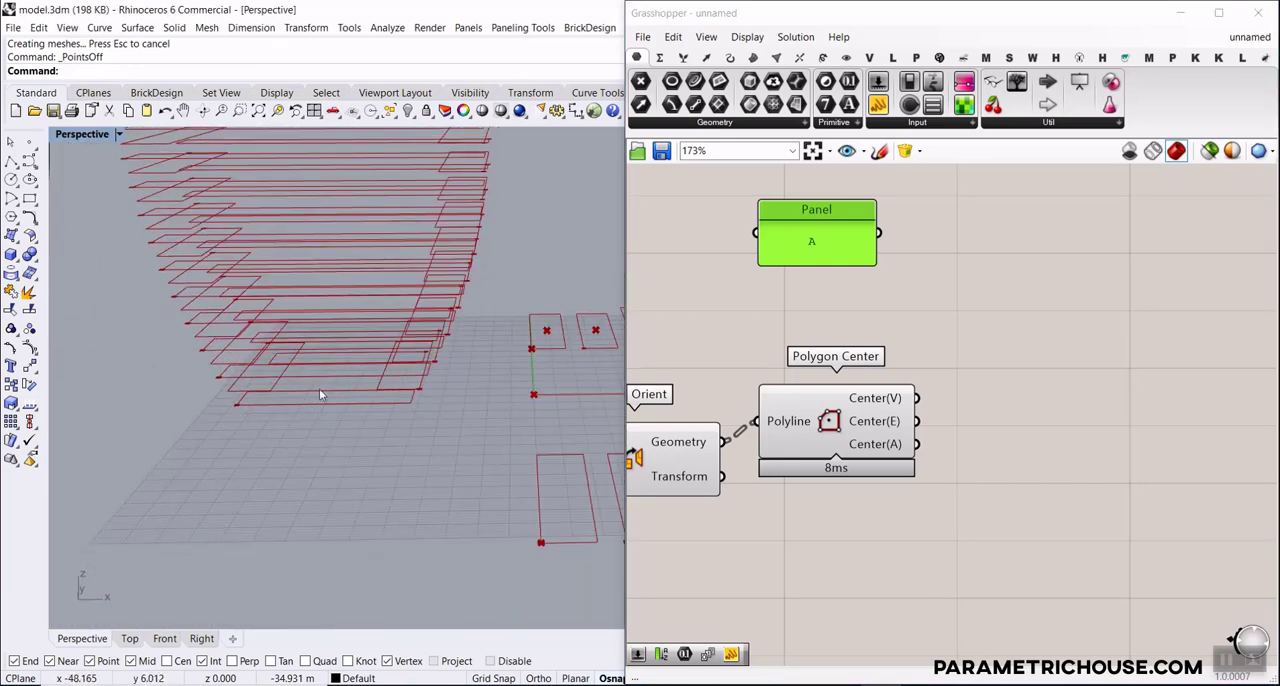
scroll(319, 392, "down", 10)
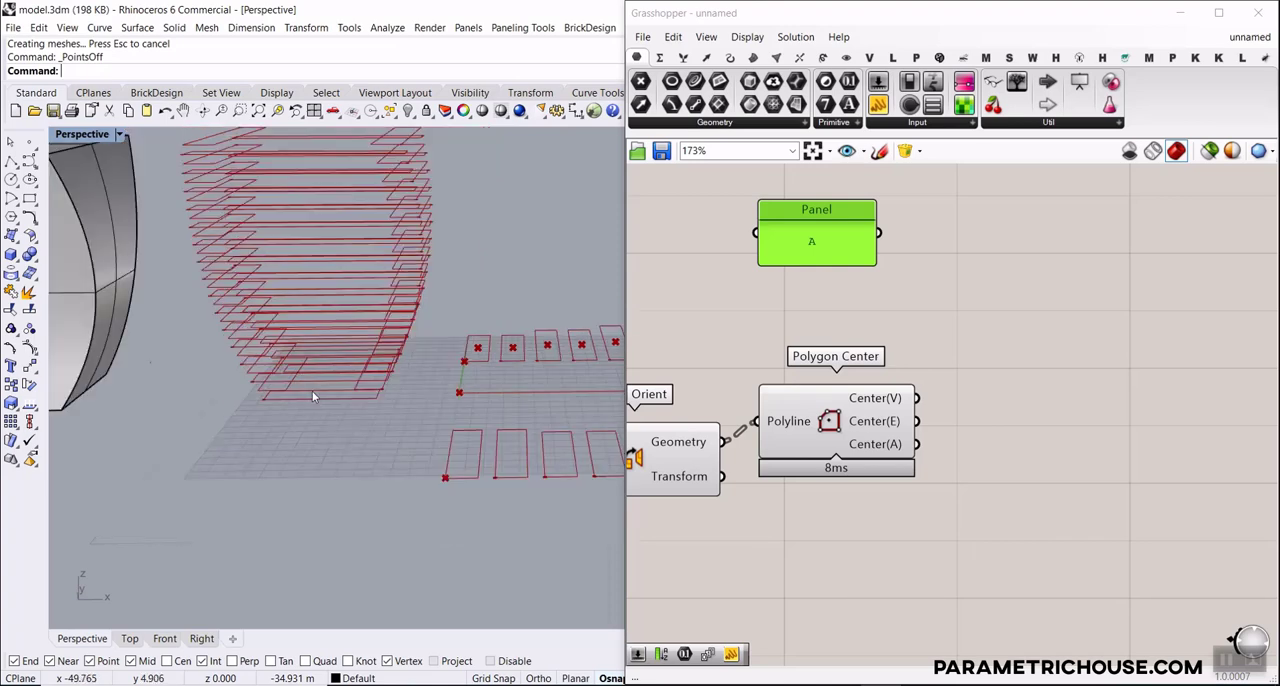
scroll(360, 335, "up", 4)
right_click_drag(375, 300, 406, 337)
scroll(312, 360, "up", 4)
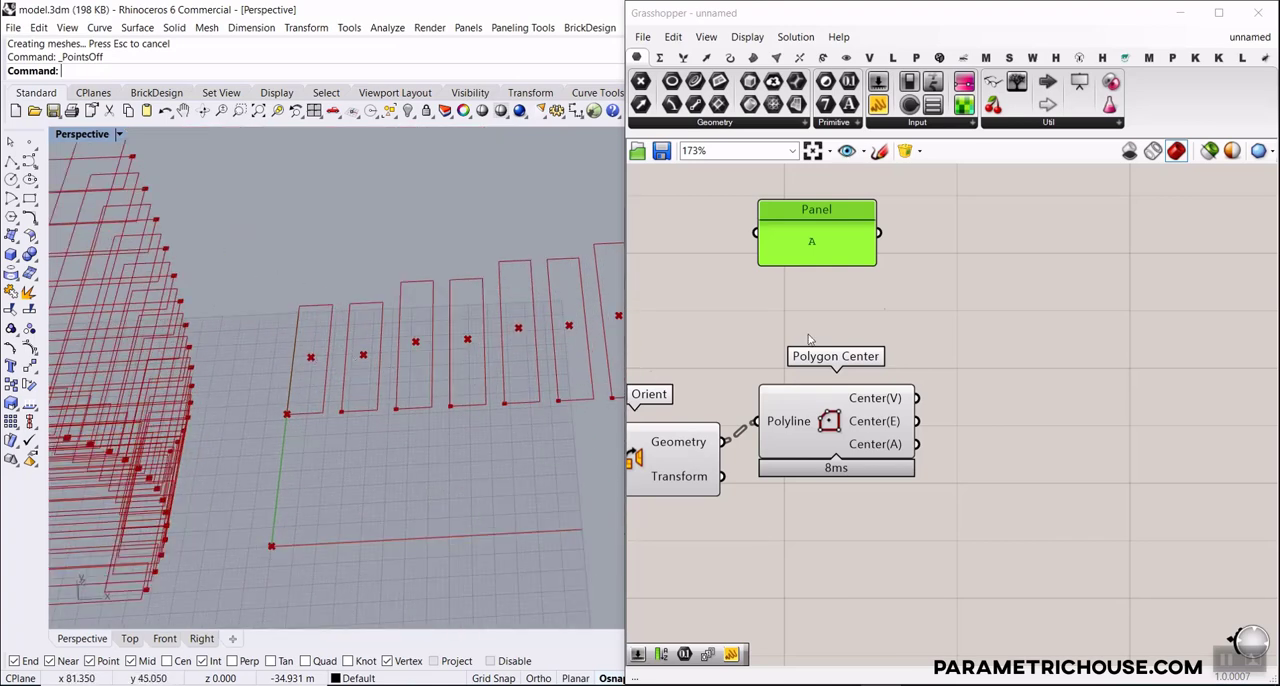
Add a Series component and place it directly above the A panel
right_click_drag(810, 340, 779, 428)
left_click_drag(784, 329, 792, 321)
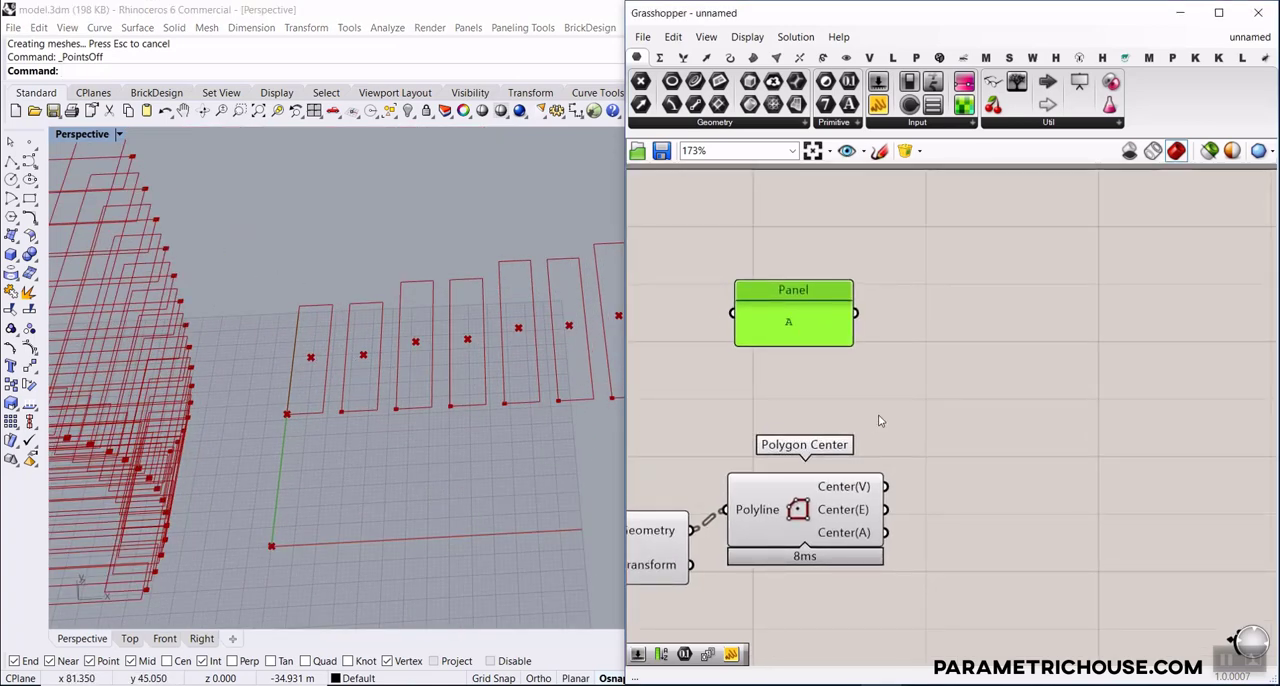
double_click(918, 392)
type("ser")
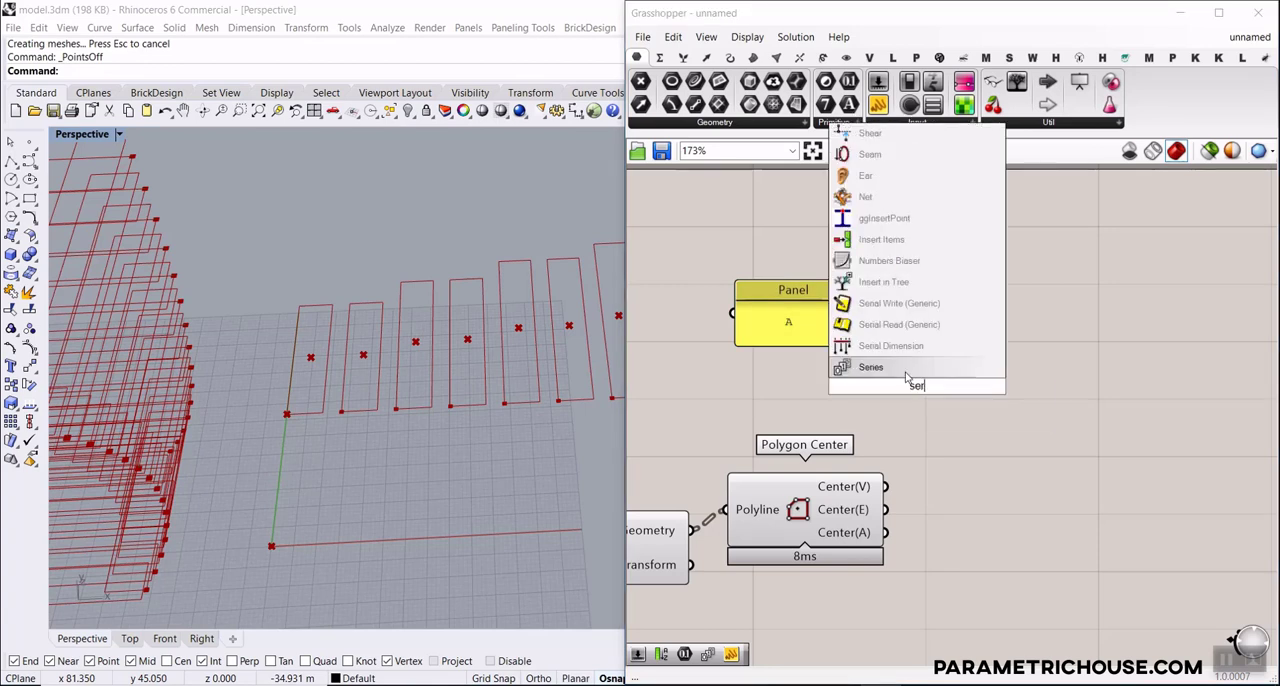
left_click(906, 377)
left_click_drag(912, 389, 812, 408)
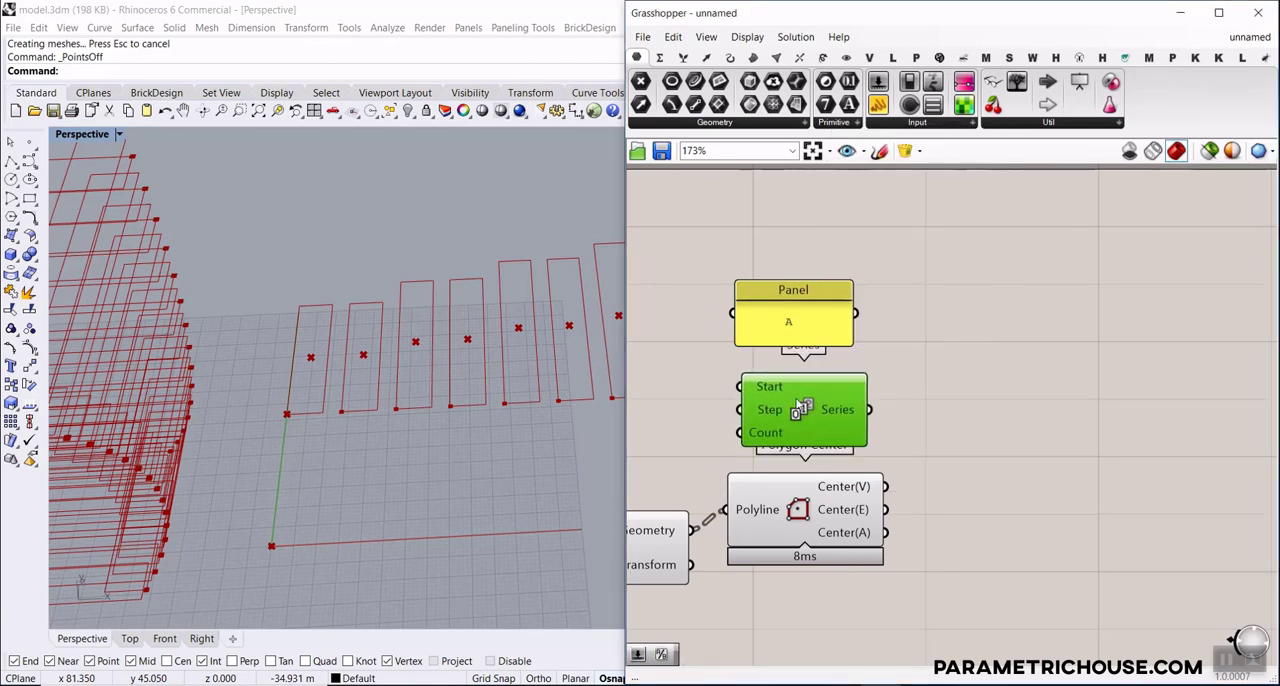
right_click_drag(812, 452, 818, 472)
left_click_drag(811, 430, 808, 262)
right_click_drag(808, 262, 796, 382)
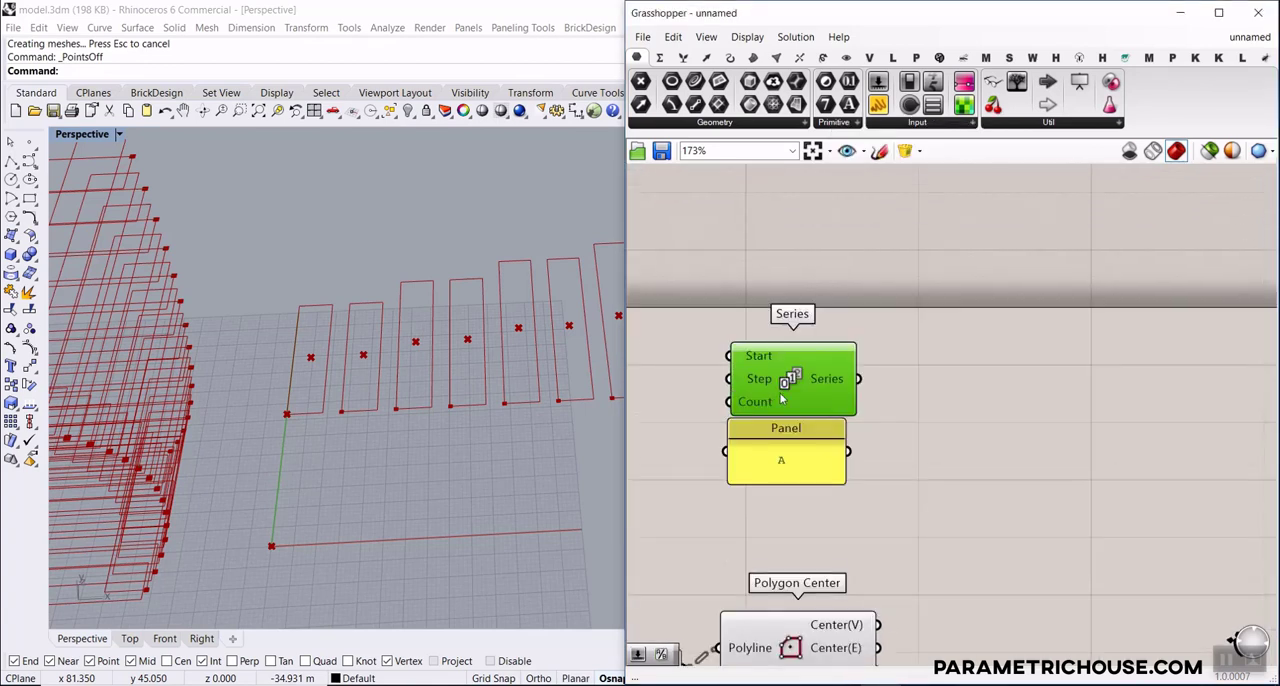
left_click_drag(790, 410, 790, 378)
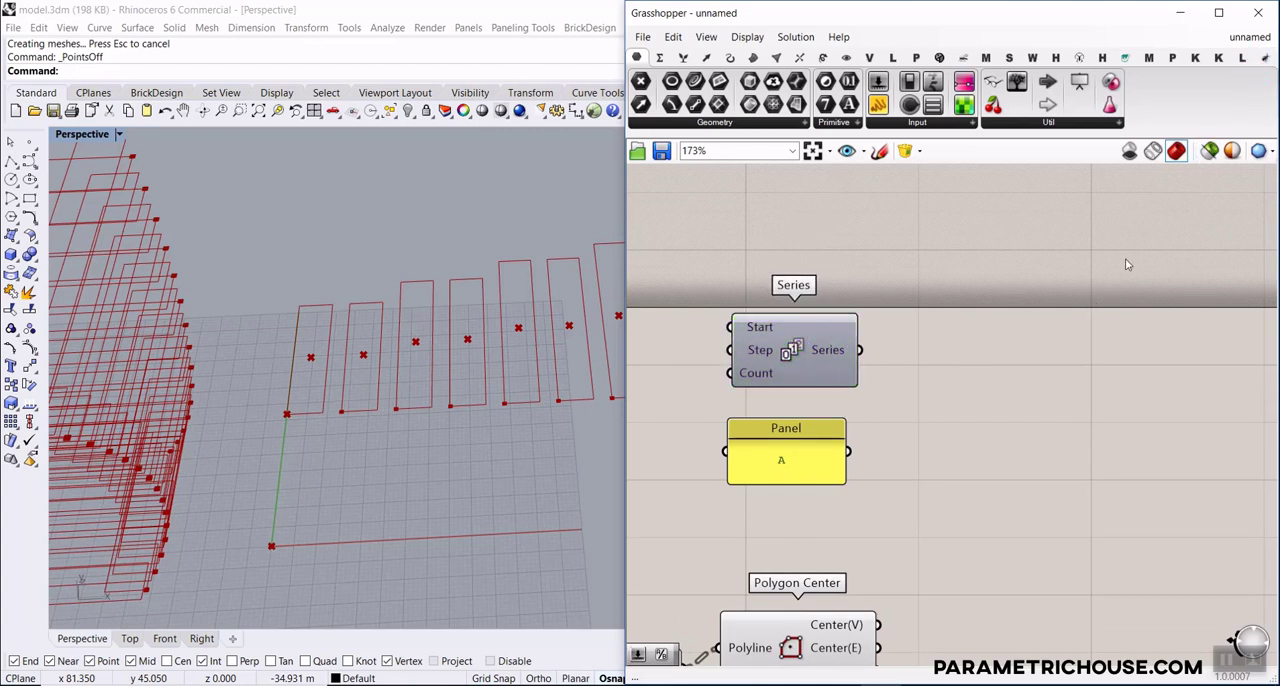
Add a Division component below Linear Array and connect List Length's Length output to its A input
right_click_drag(849, 348, 991, 389)
scroll(930, 388, "up", 2)
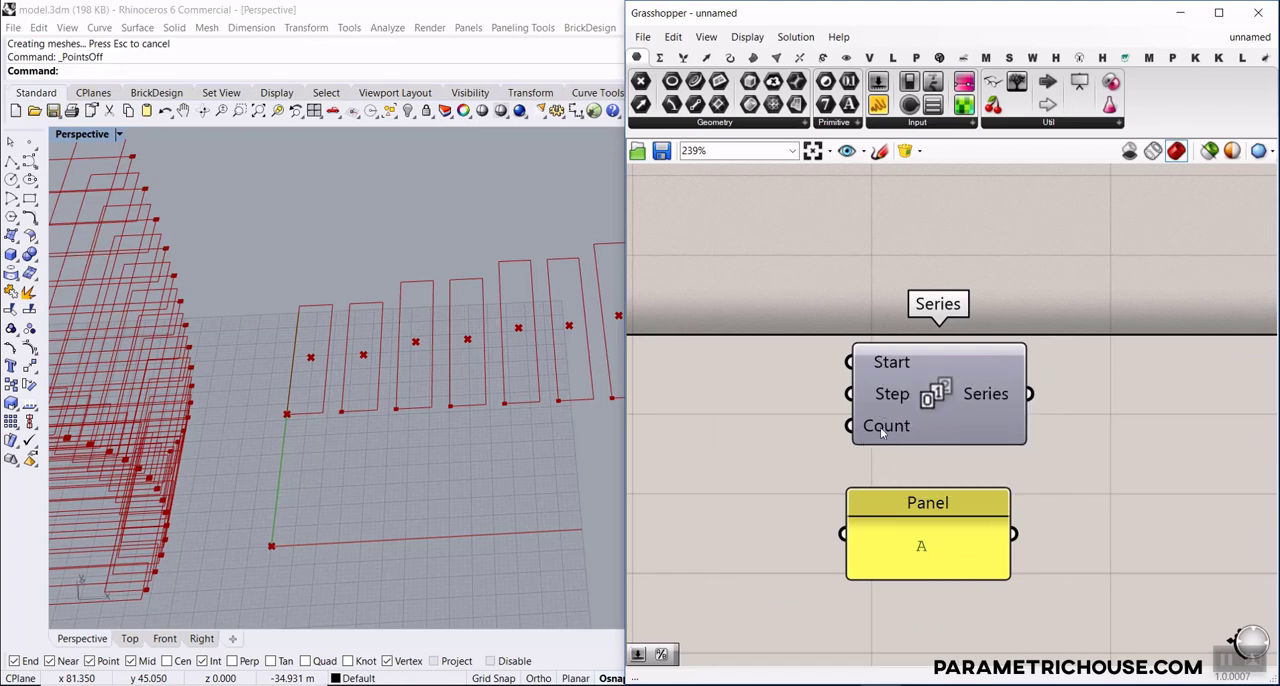
scroll(925, 405, "down", 11)
right_click_drag(832, 444, 957, 397)
scroll(860, 452, "up", 5)
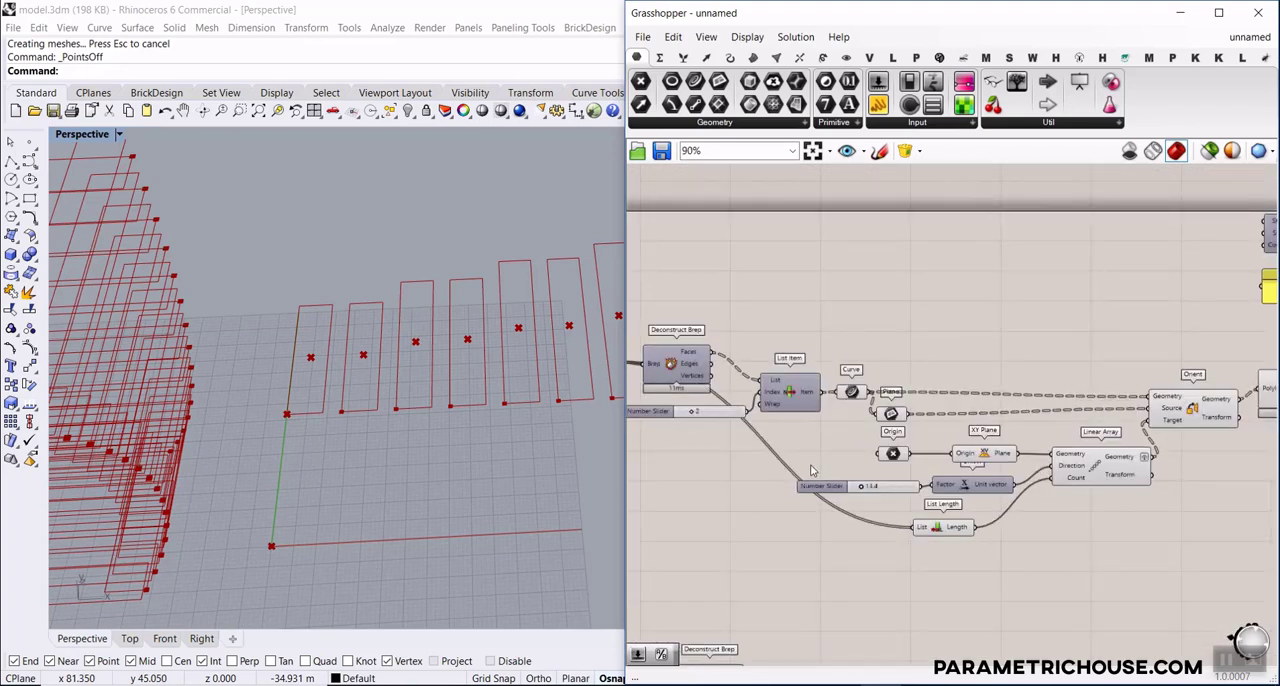
right_click_drag(822, 462, 735, 350)
scroll(868, 424, "up", 3)
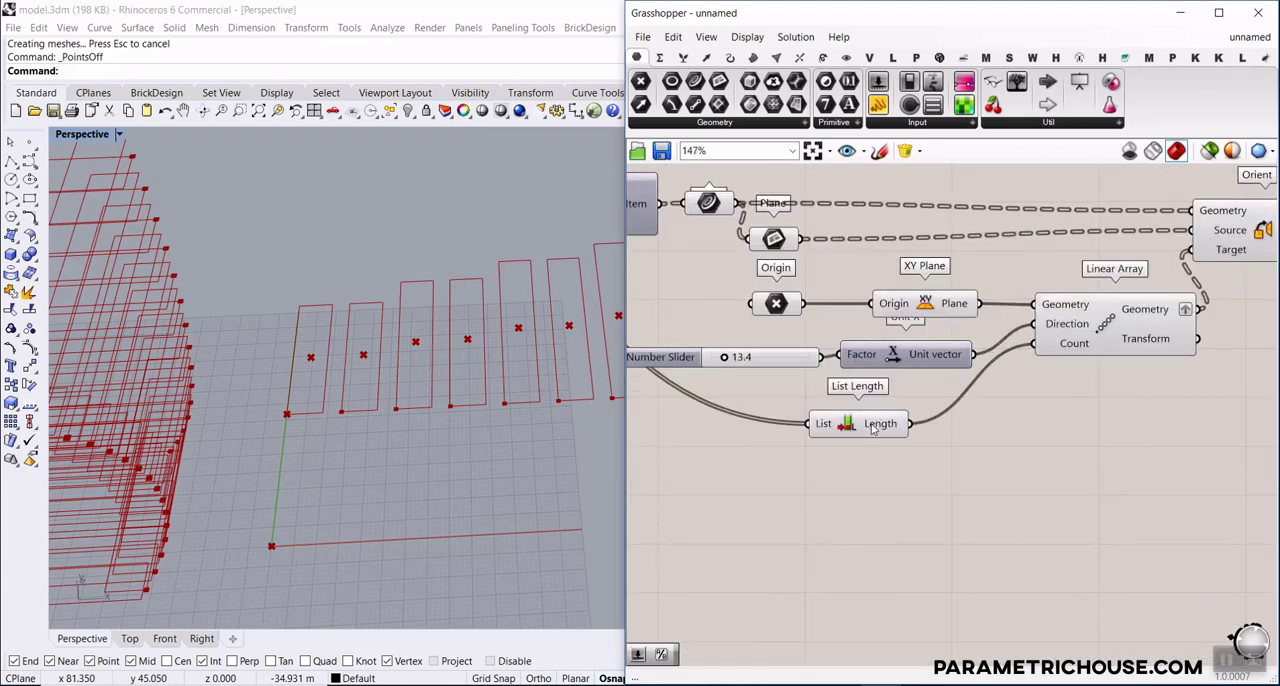
left_click_drag(873, 428, 787, 433)
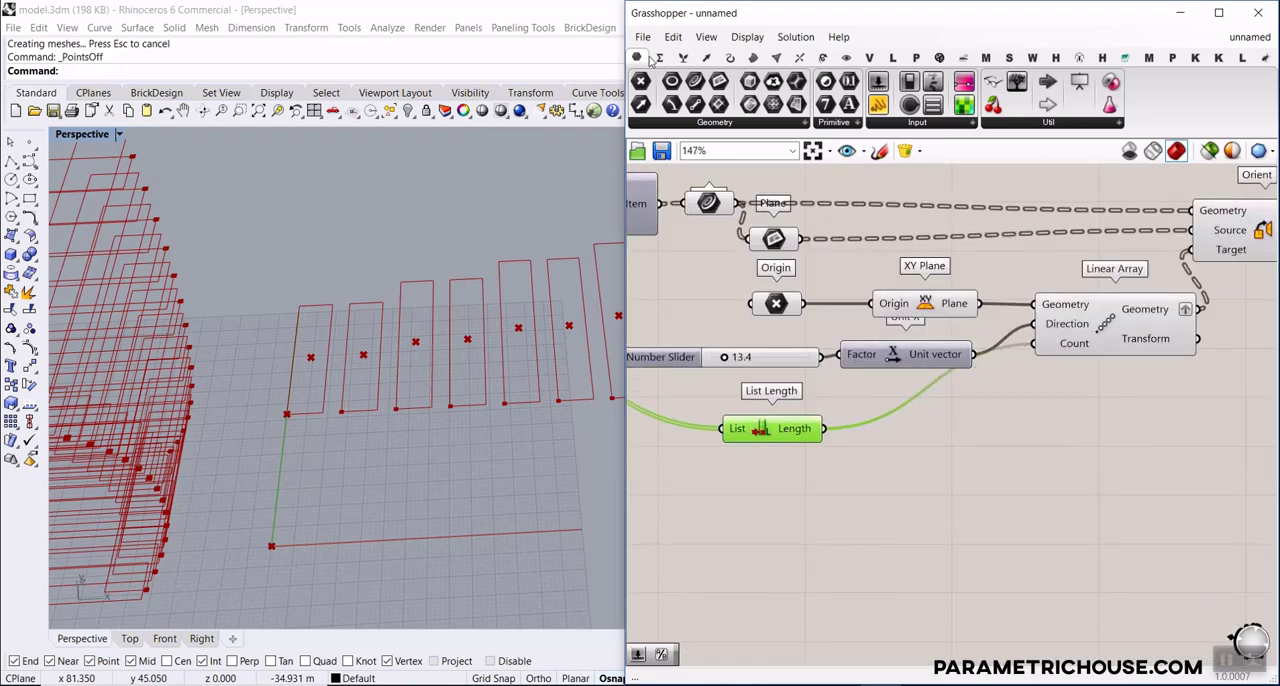
left_click(658, 58)
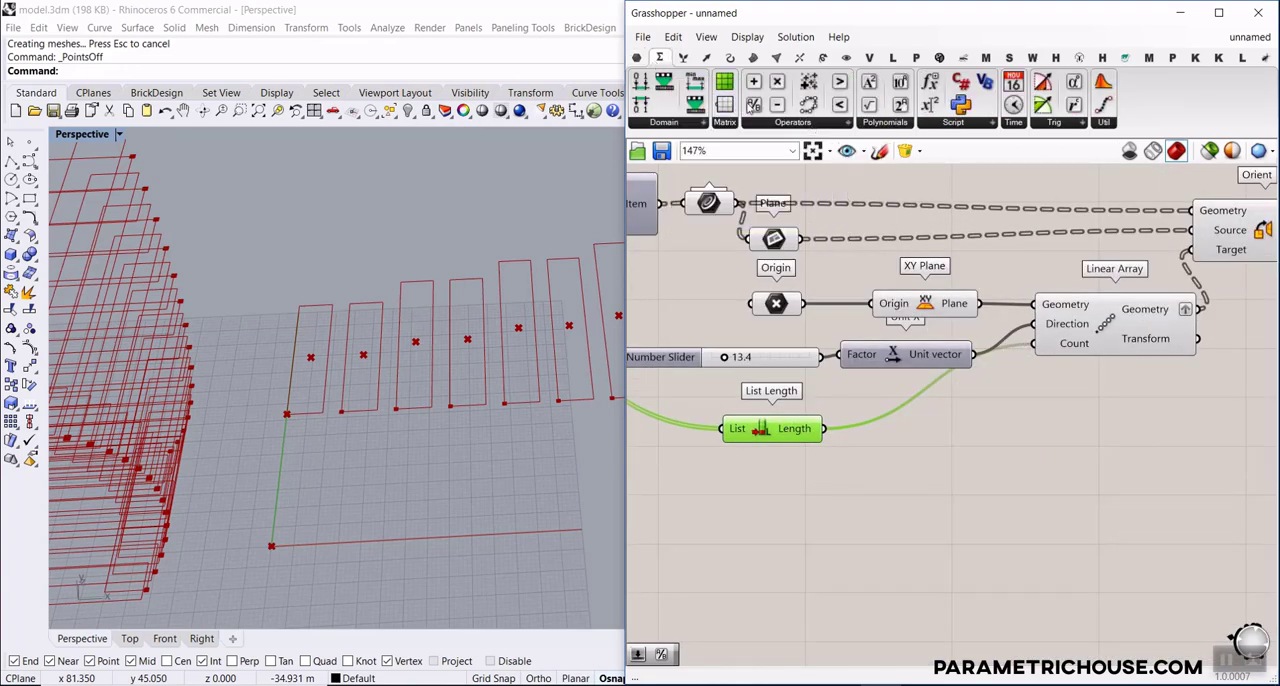
left_click_drag(866, 447, 866, 448)
Create a number slider set to 2 and connect it to Division's B input
double_click(749, 498)
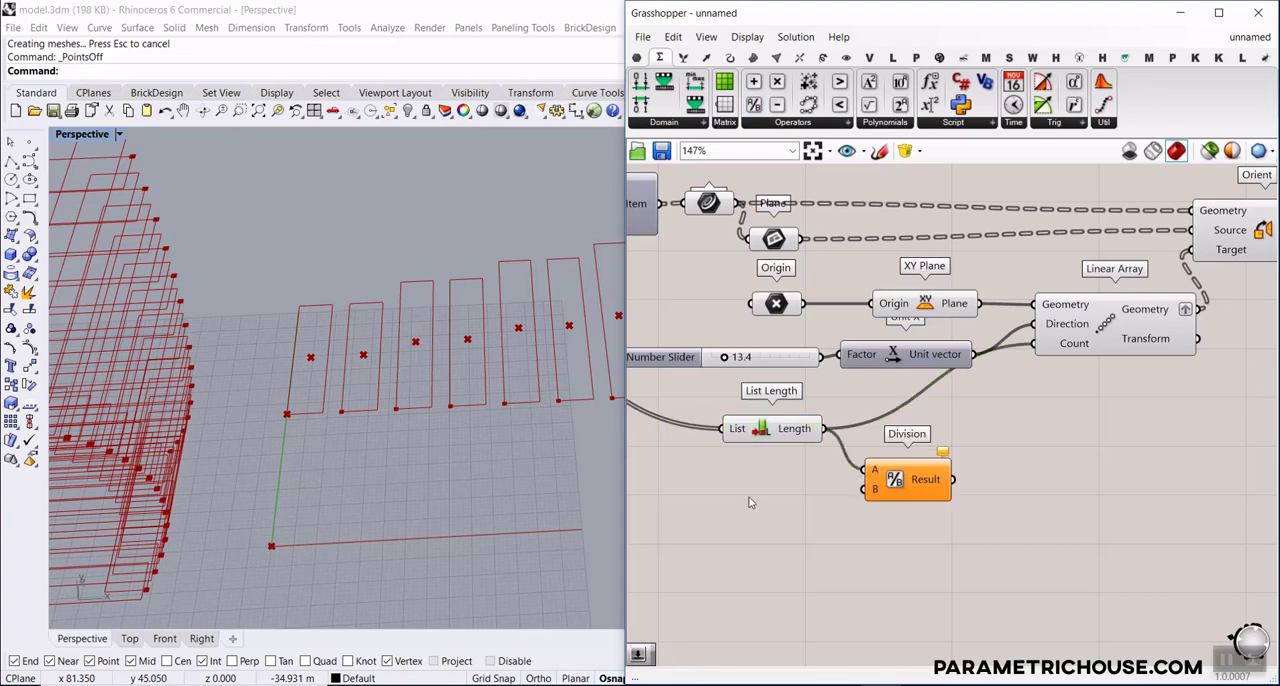
type("2")
key("Return")
left_click_drag(868, 497, 869, 495)
Move Division and its slider up near Series, and connect Division's Result to Series' Count input
left_click_drag(914, 520, 798, 467)
scroll(766, 564, "down", 7)
left_click_drag(928, 492, 868, 453)
scroll(850, 440, "up", 6)
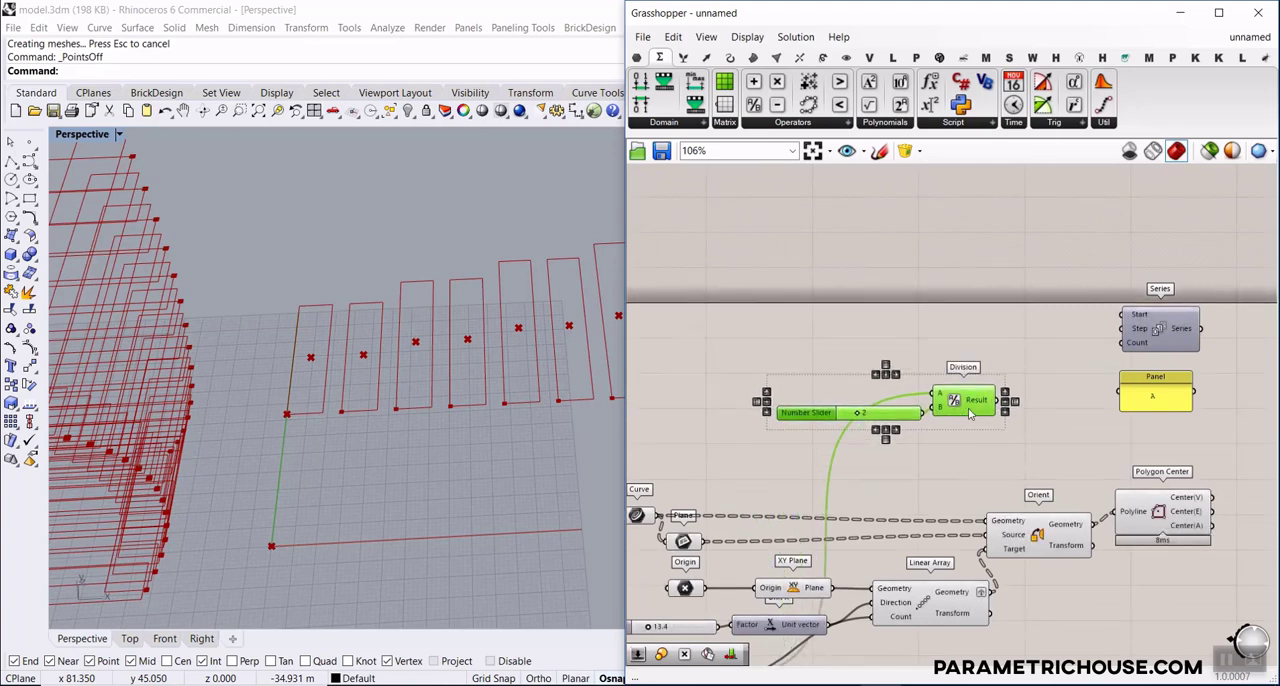
scroll(868, 456, "up", 5)
left_click(1025, 345)
right_click_drag(1032, 342, 842, 374)
scroll(1015, 354, "down", 3)
scroll(842, 374, "up", 2)
left_click_drag(779, 385, 982, 291)
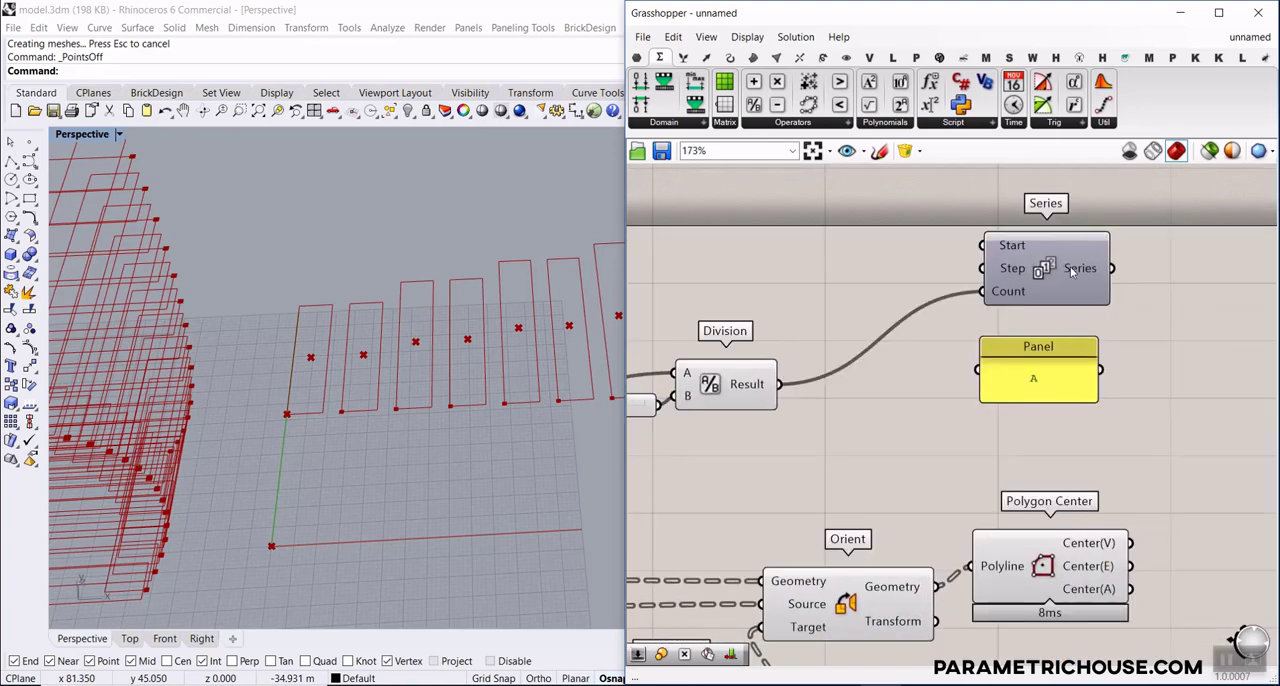
mouse_move(1072, 270)
scroll(192, 396, "down", 6)
scroll(347, 367, "up", 2)
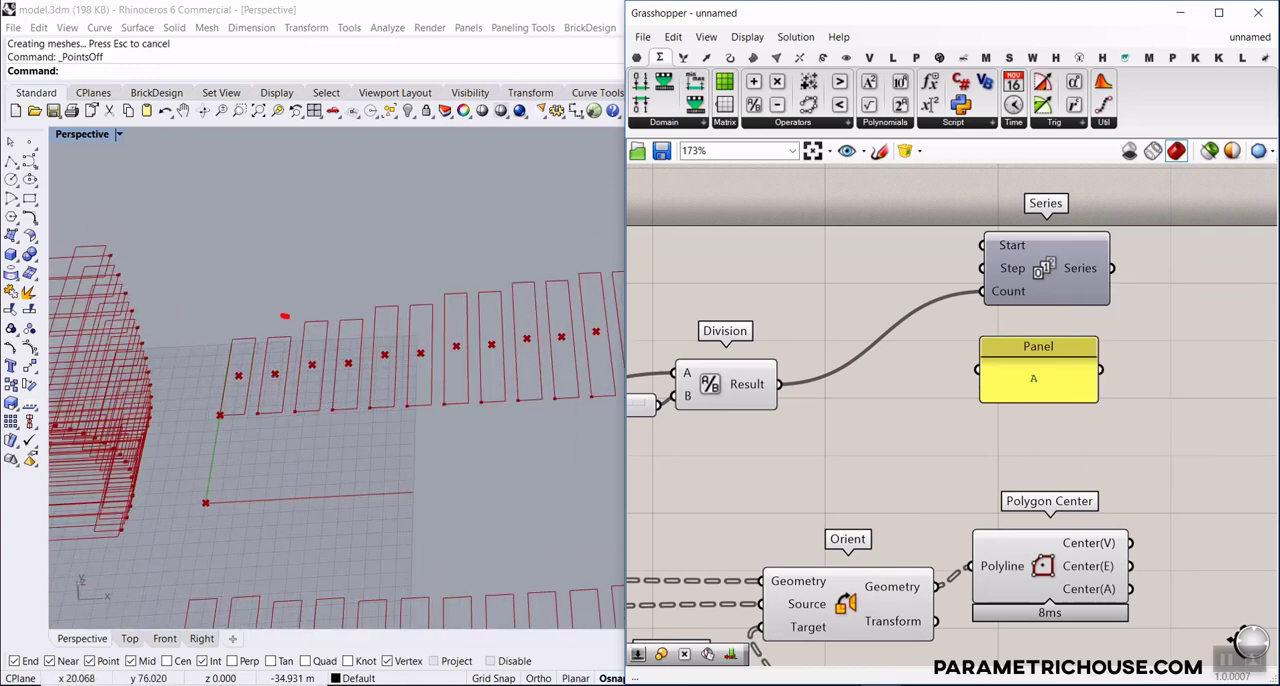
left_click_drag(291, 378, 357, 320)
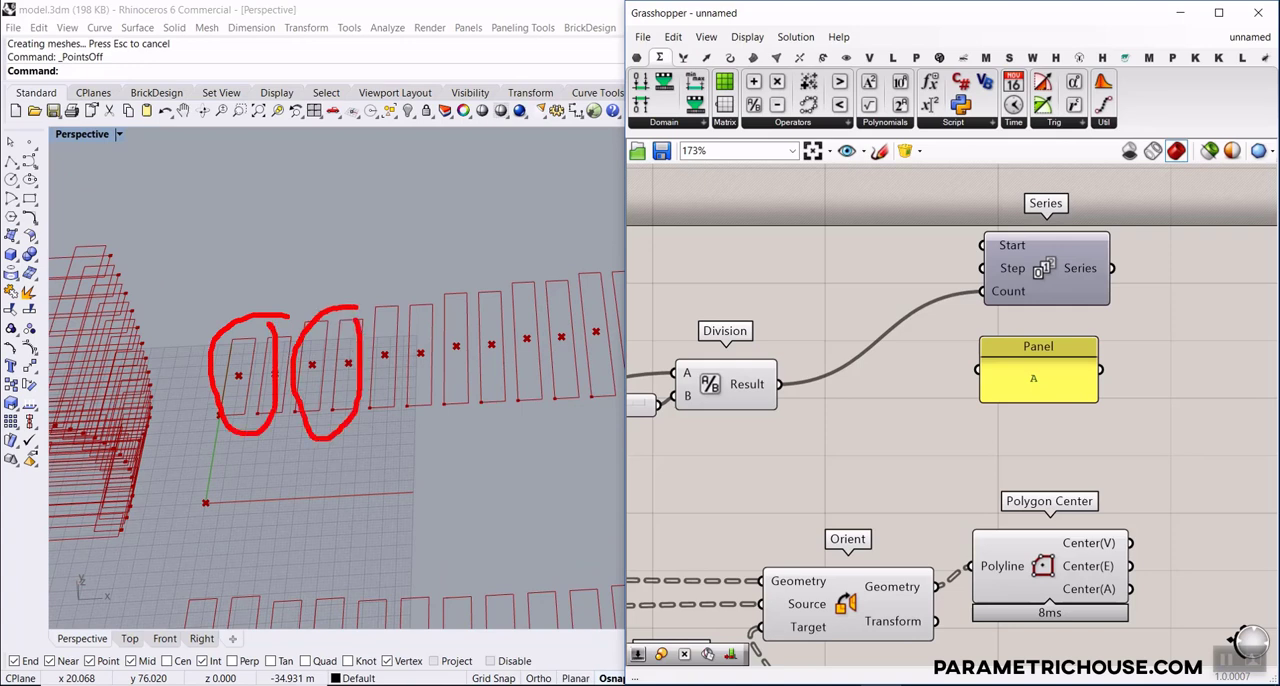
key("Escape")
Move the Series component and the A panel closer to Division to free space after their outputs
mouse_move(1044, 374)
right_mouse_down()
mouse_move(969, 417)
mouse_move(882, 440)
right_mouse_up()
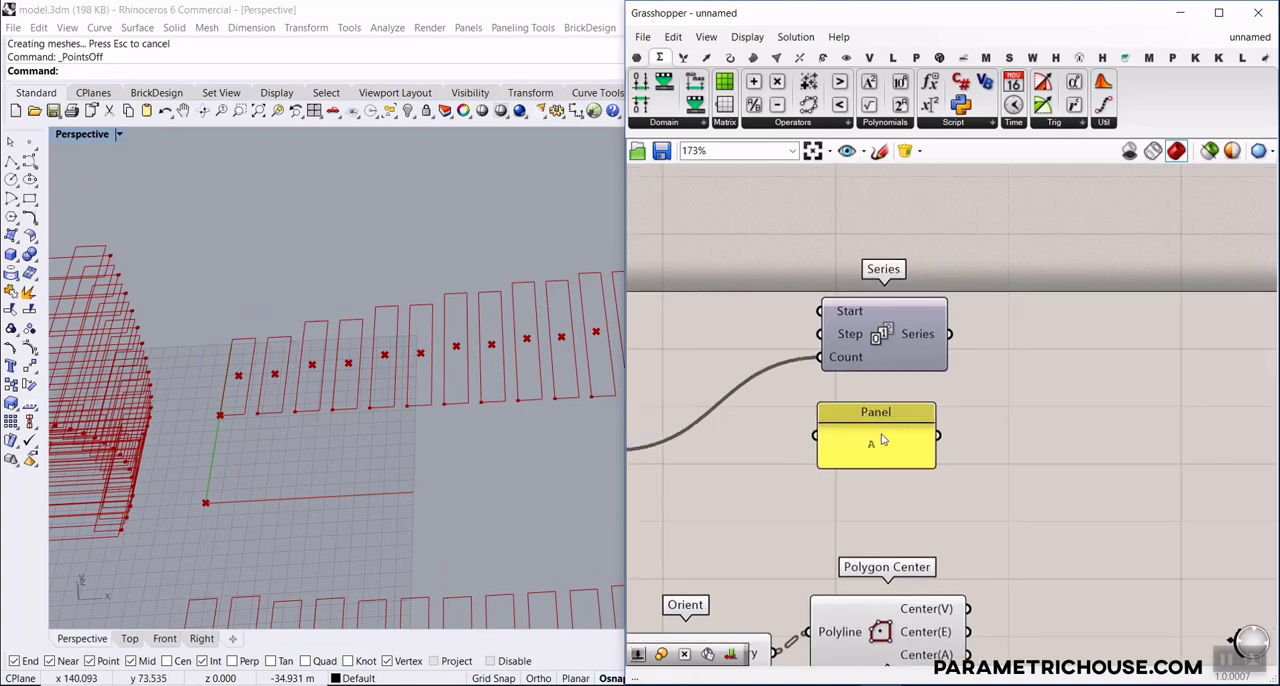
left_click_drag(909, 339, 827, 343)
left_click_drag(894, 449, 813, 447)
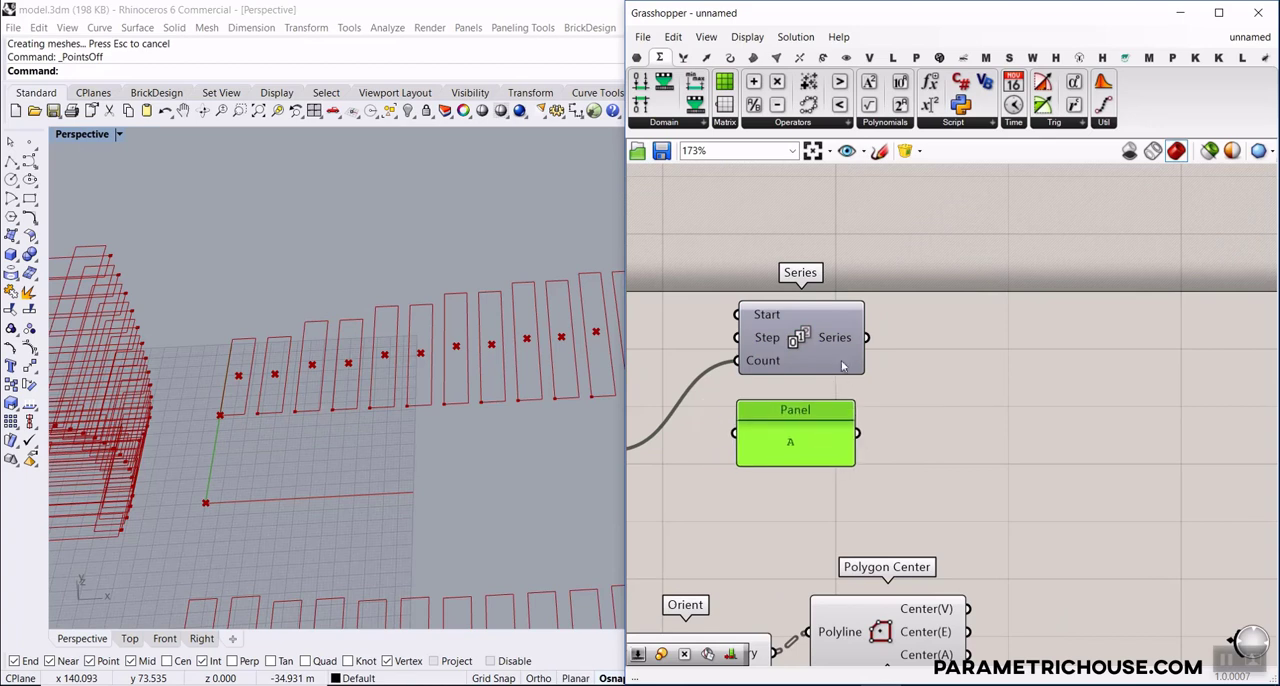
Add a Duplicate Data component beside Series and a Repeat Data component beside the A panel
double_click(954, 378)
type("dup")
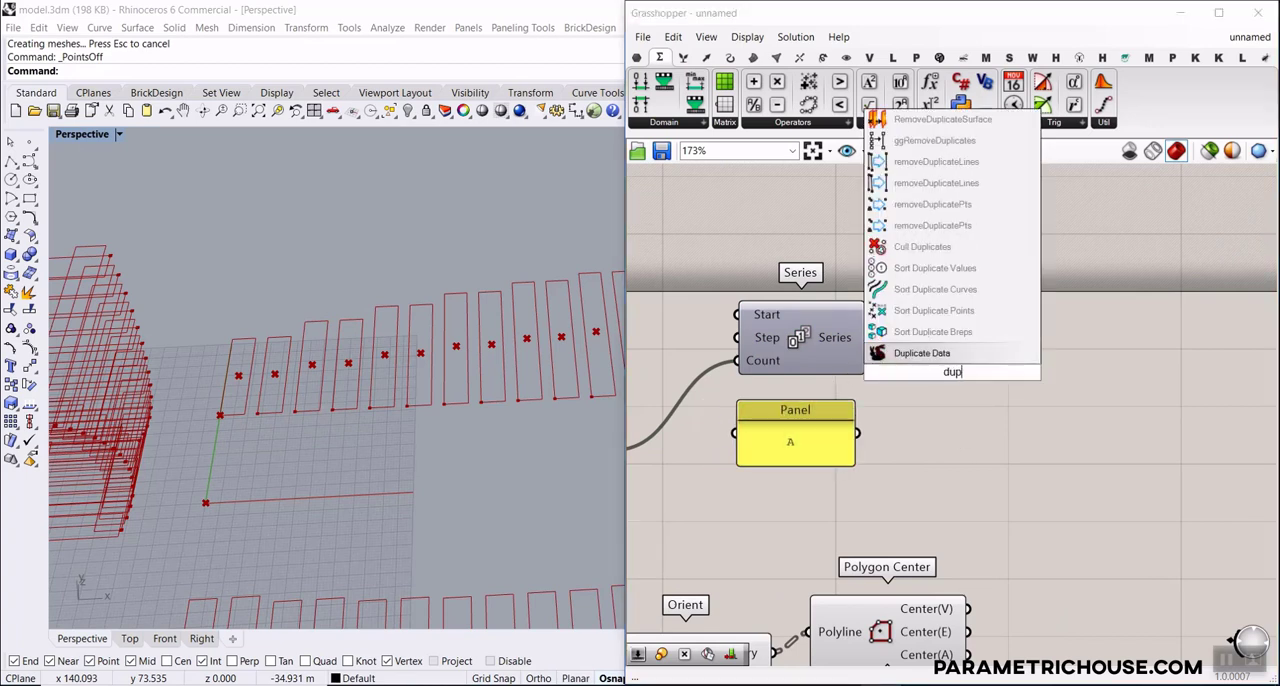
key("Return")
double_click(952, 433)
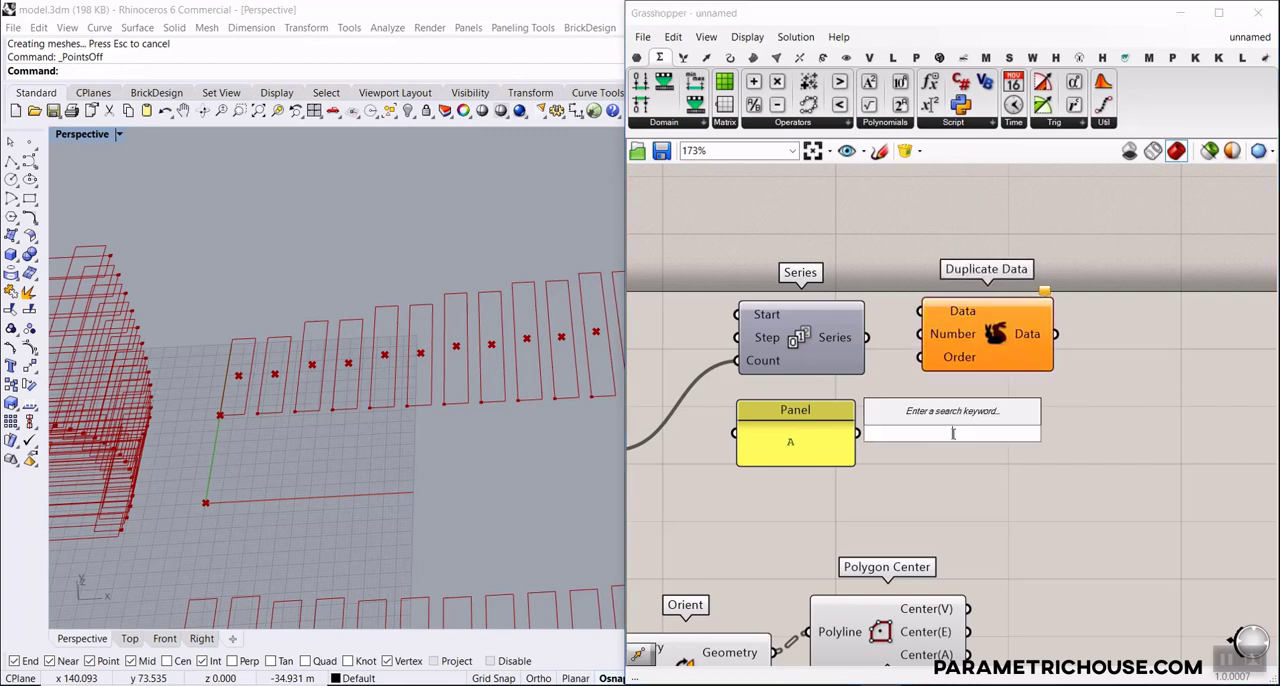
type("rep")
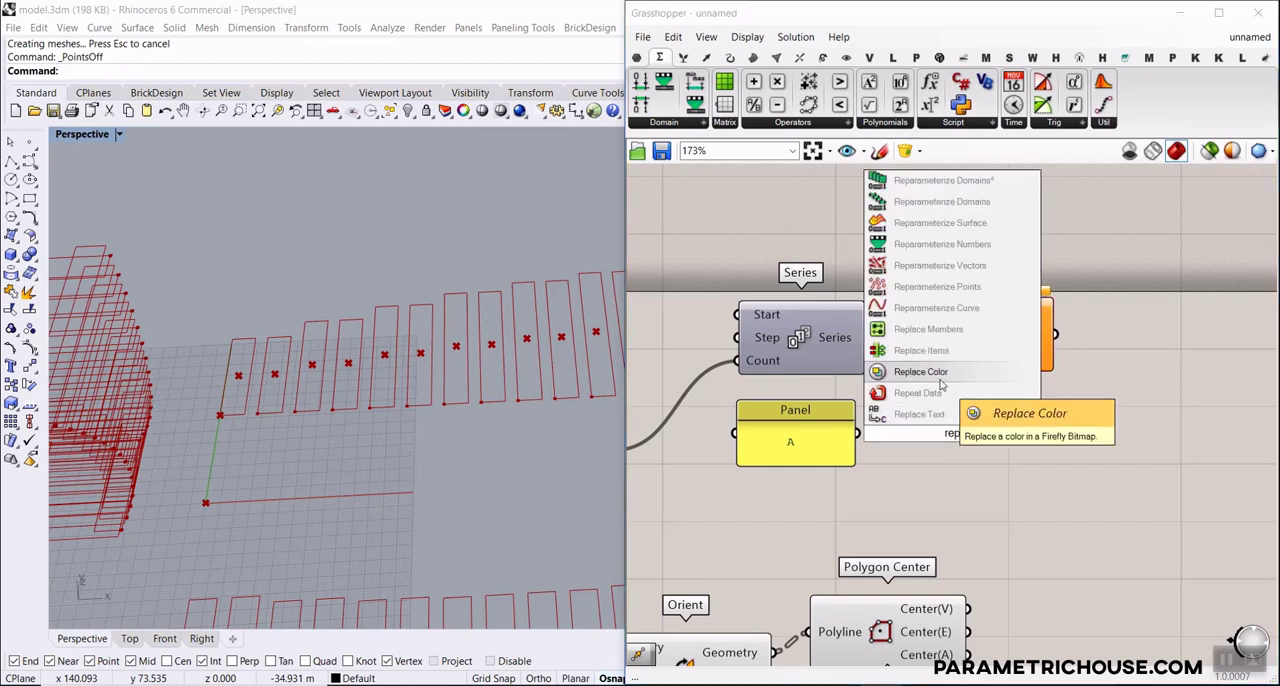
key("Return")
left_click_drag(1004, 433, 1038, 460)
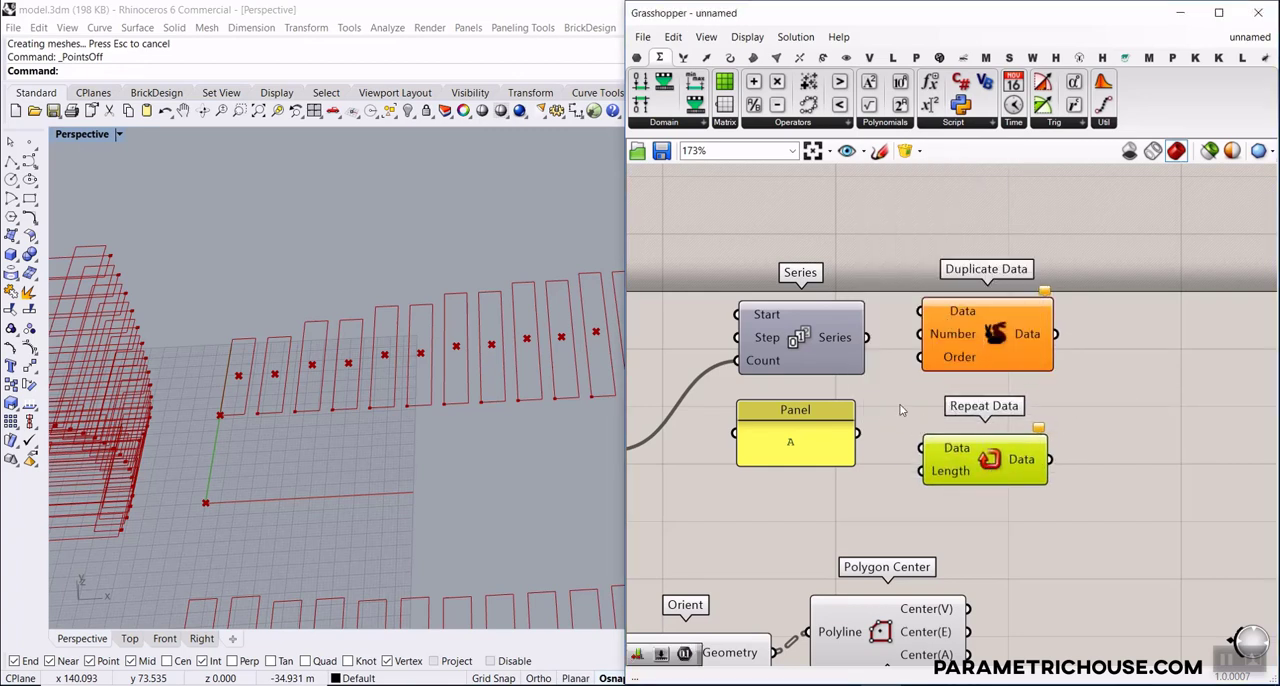
Connect the A panel's output to Repeat Data's Data input
scroll(876, 454, "up", 2)
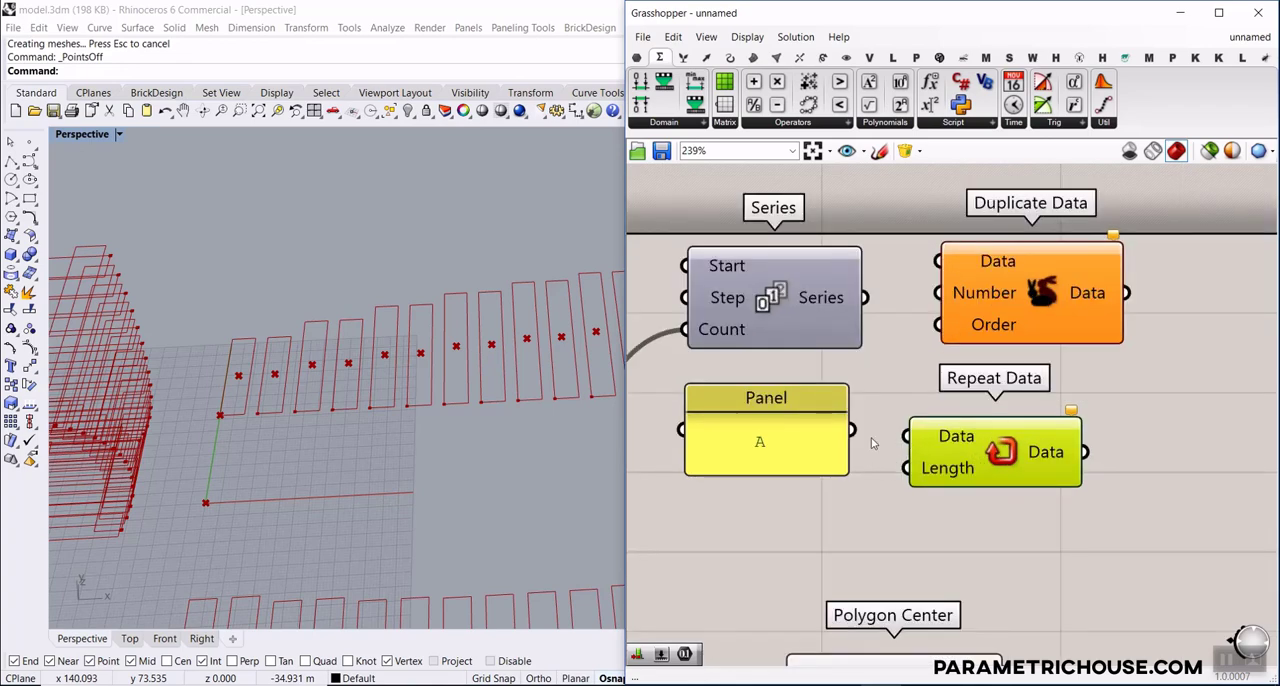
left_click_drag(917, 436, 918, 436)
scroll(972, 436, "down", 8)
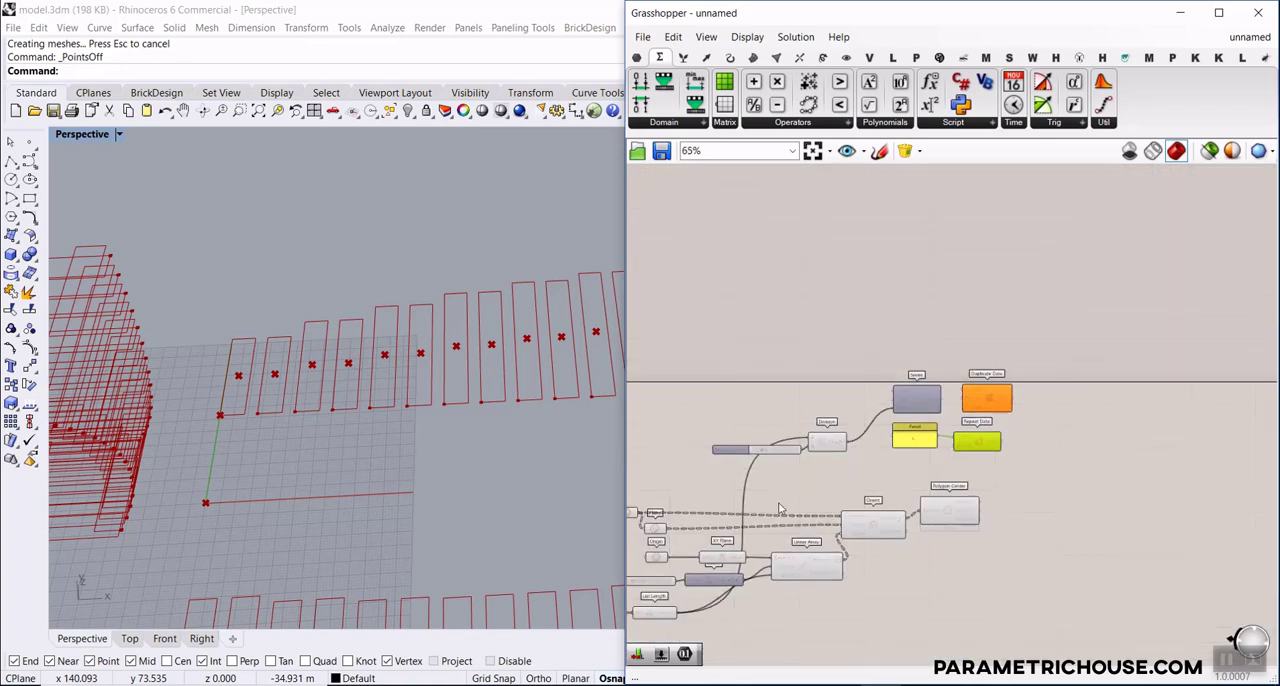
Connect List Length's output to Repeat Data's Length input, and Series' output to Duplicate Data's Data input
scroll(706, 611, "up", 3)
left_click_drag(648, 621, 1098, 351)
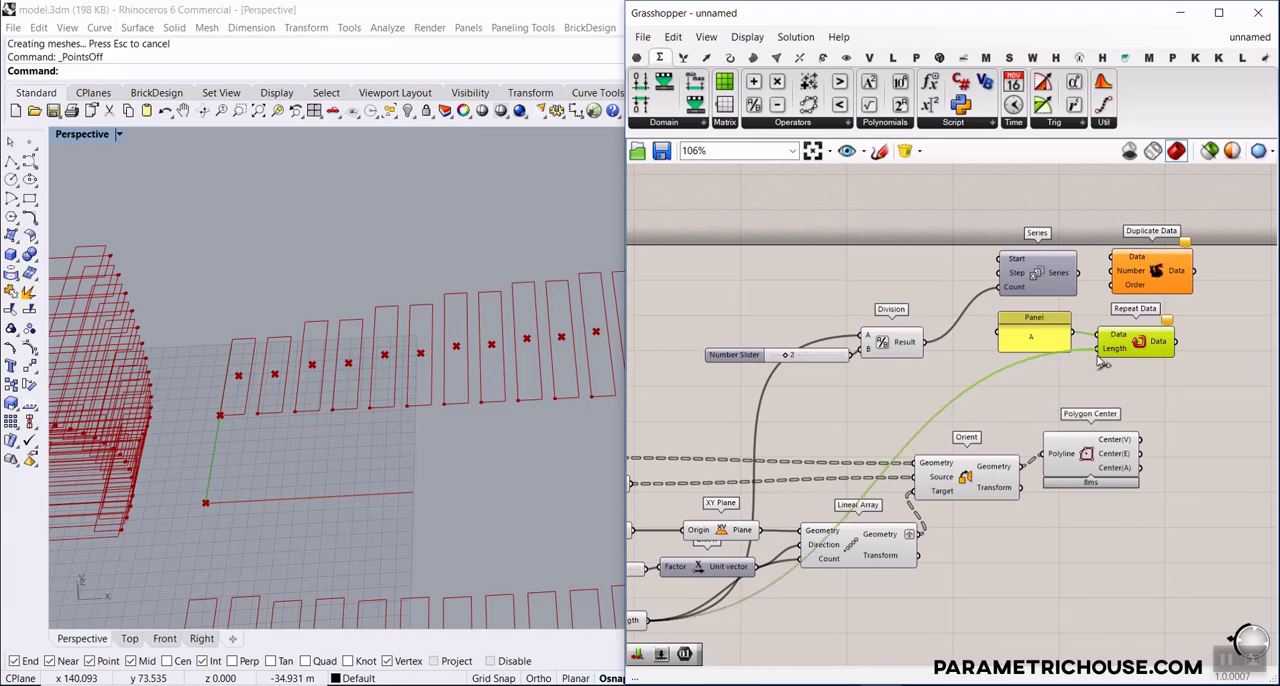
right_click_drag(1082, 371, 903, 375)
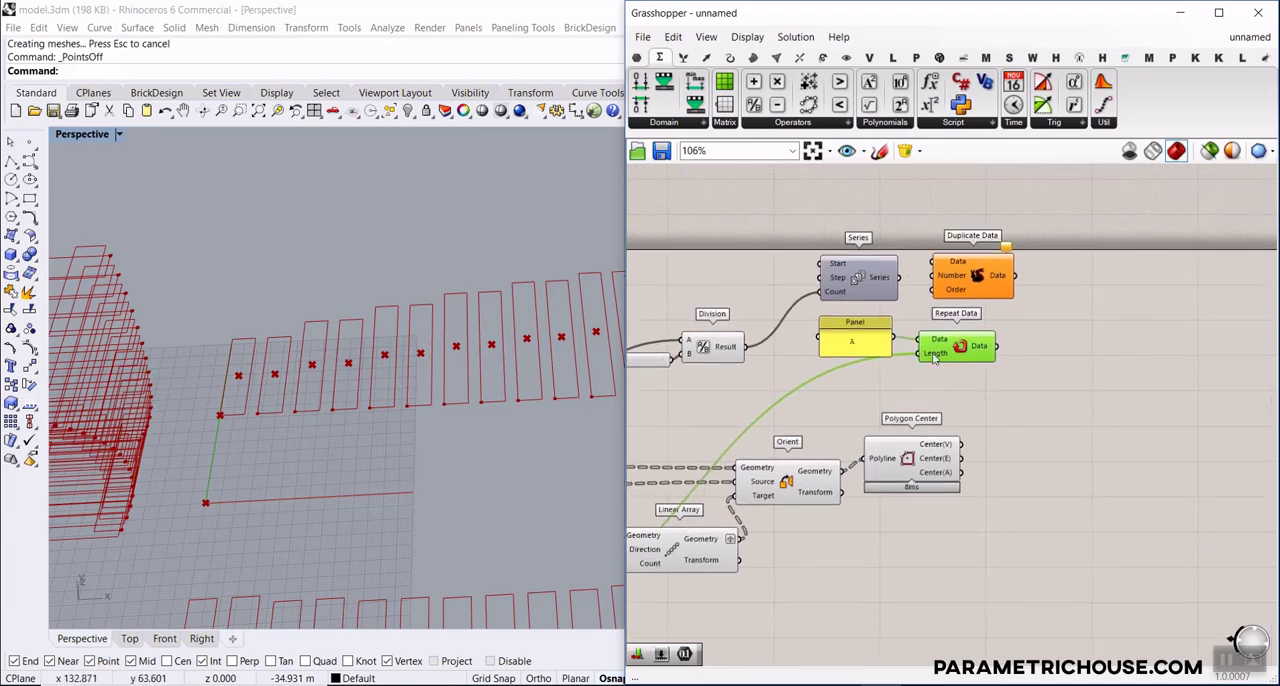
mouse_move(983, 352)
scroll(878, 268, "up", 4)
left_click_drag(936, 230, 966, 232)
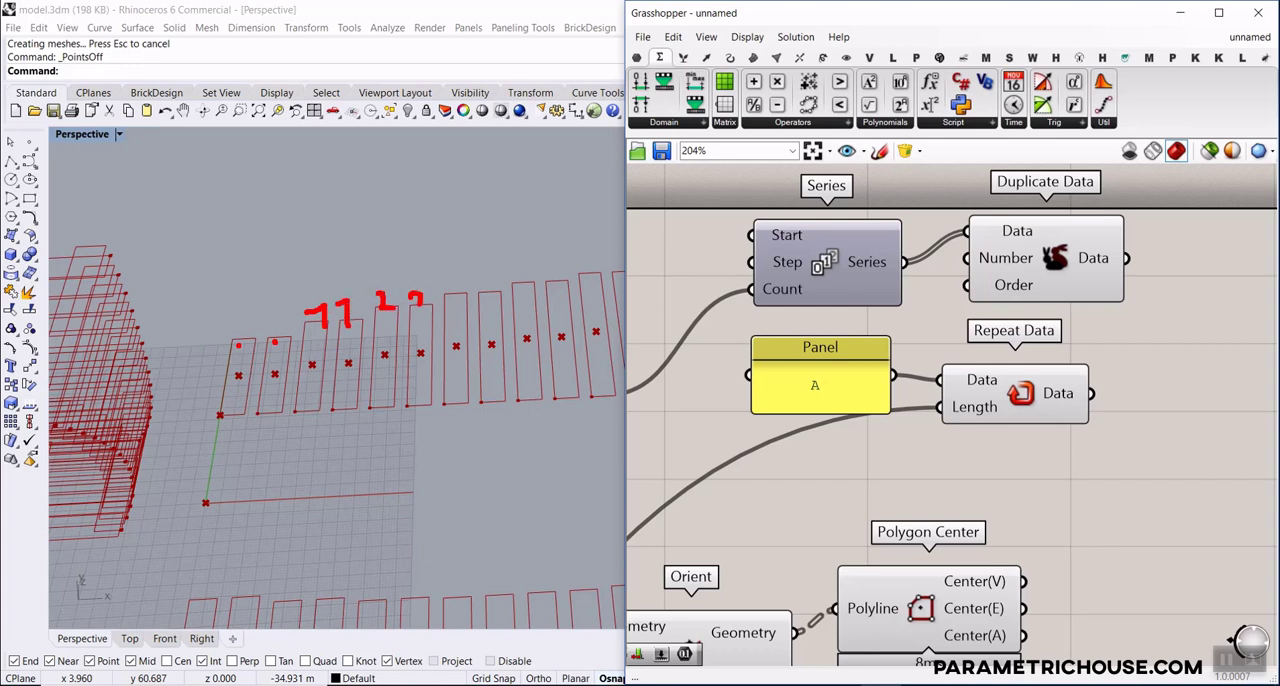
key("Escape")
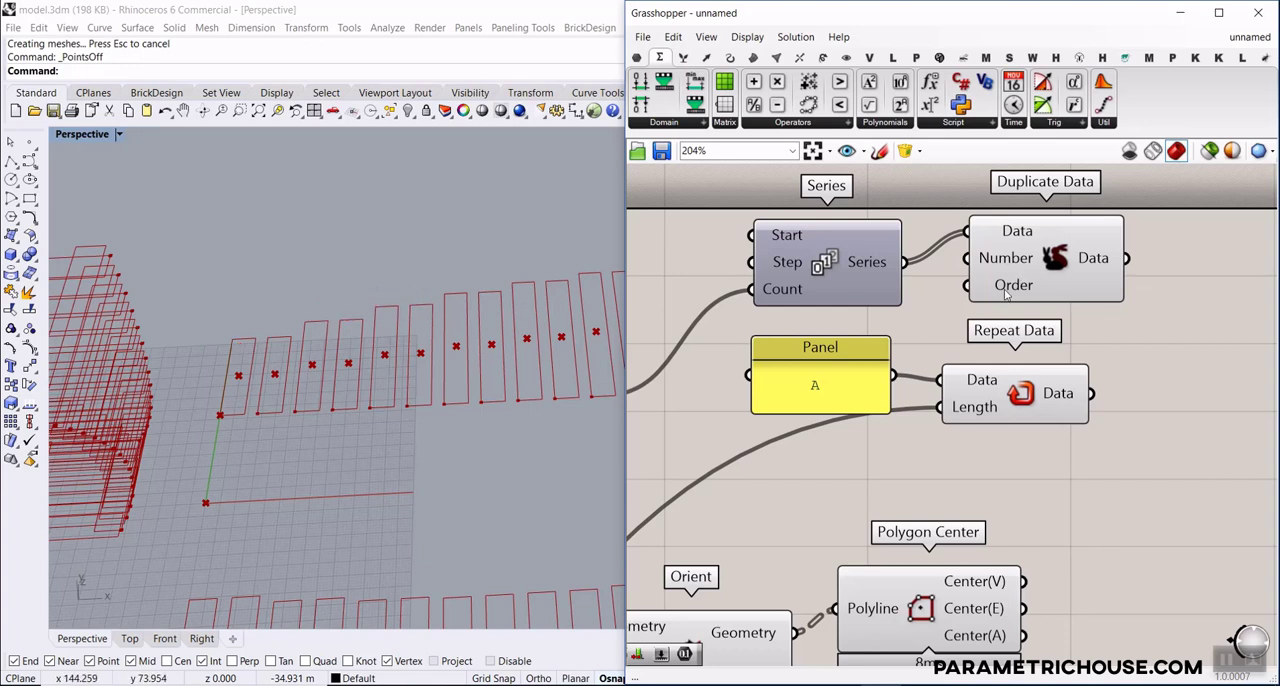
Set Duplicate Data's Order input to False so each number repeats consecutively
mouse_move(1007, 292)
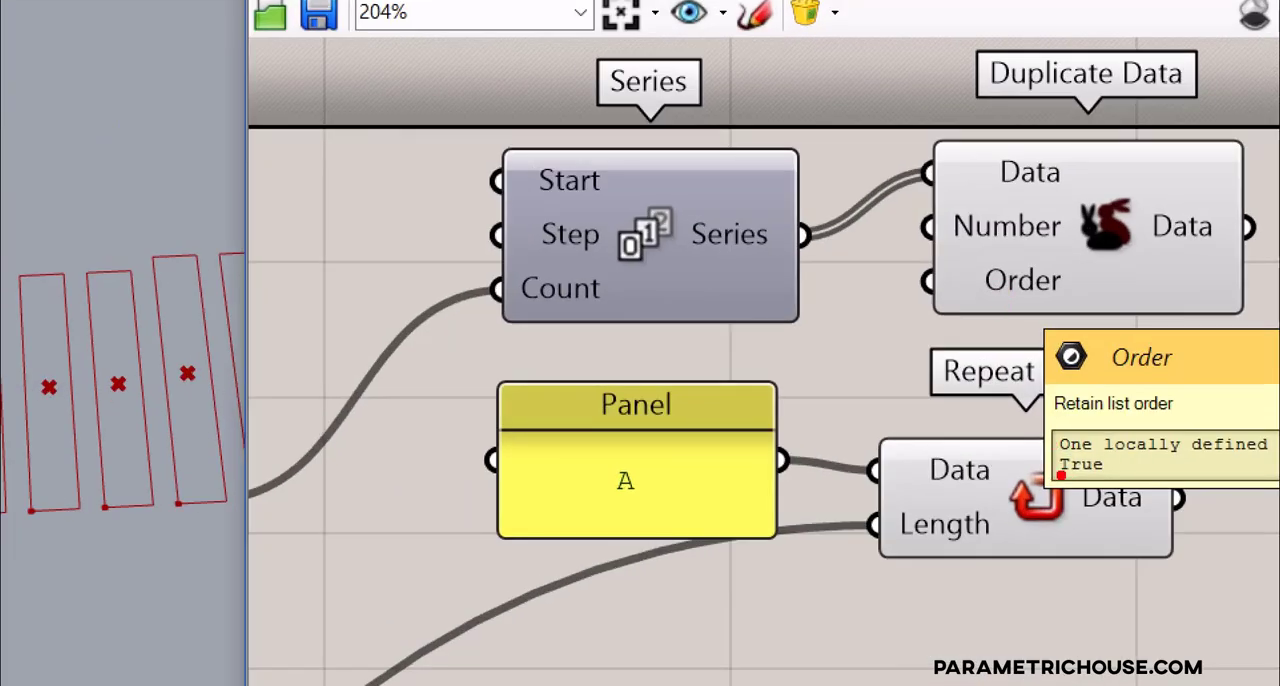
key("Escape")
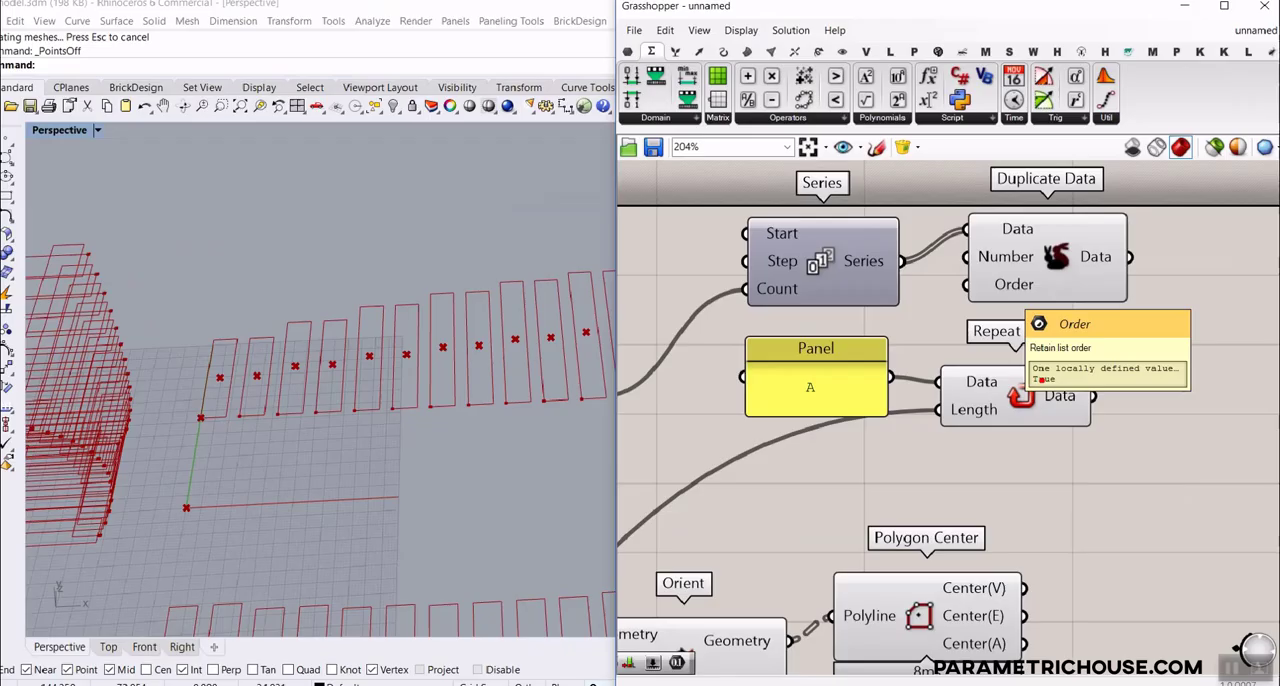
right_click_drag(1226, 246, 826, 234)
mouse_move(916, 266)
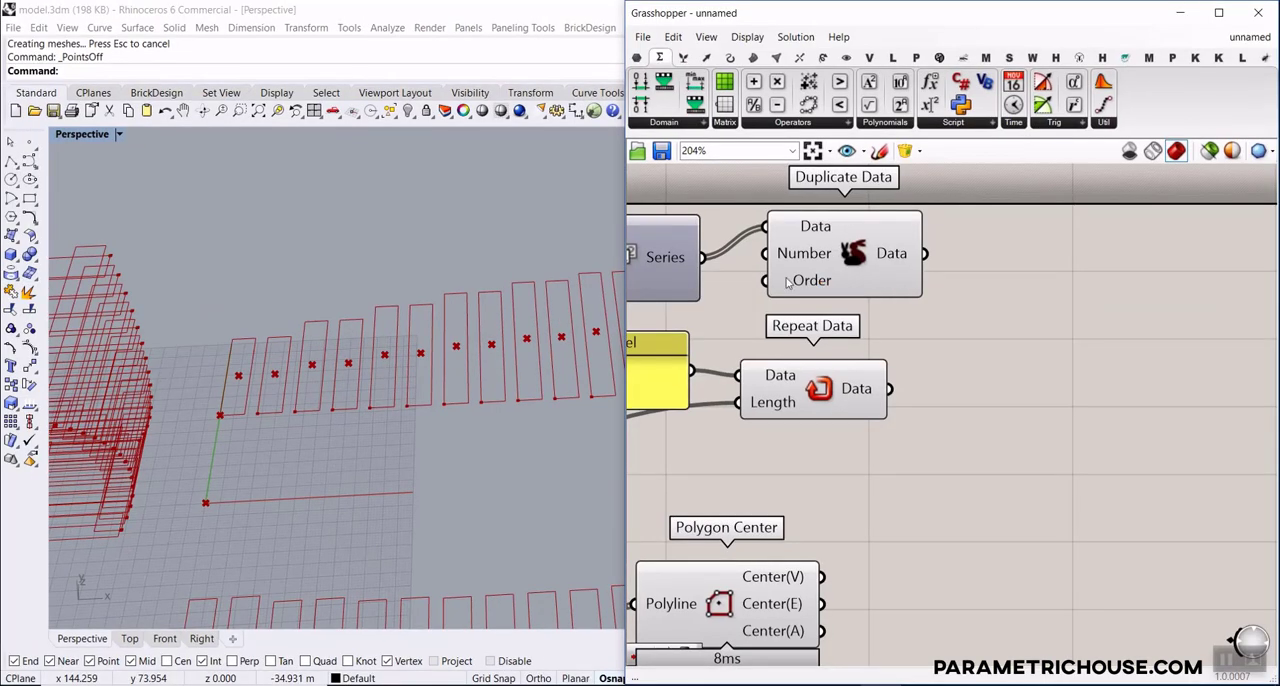
right_click(786, 278)
mouse_move(834, 431)
left_click(975, 432)
Add a Text Join component beside the Duplicate Data and Repeat Data components
mouse_move(889, 259)
double_click(1021, 362)
type("join")
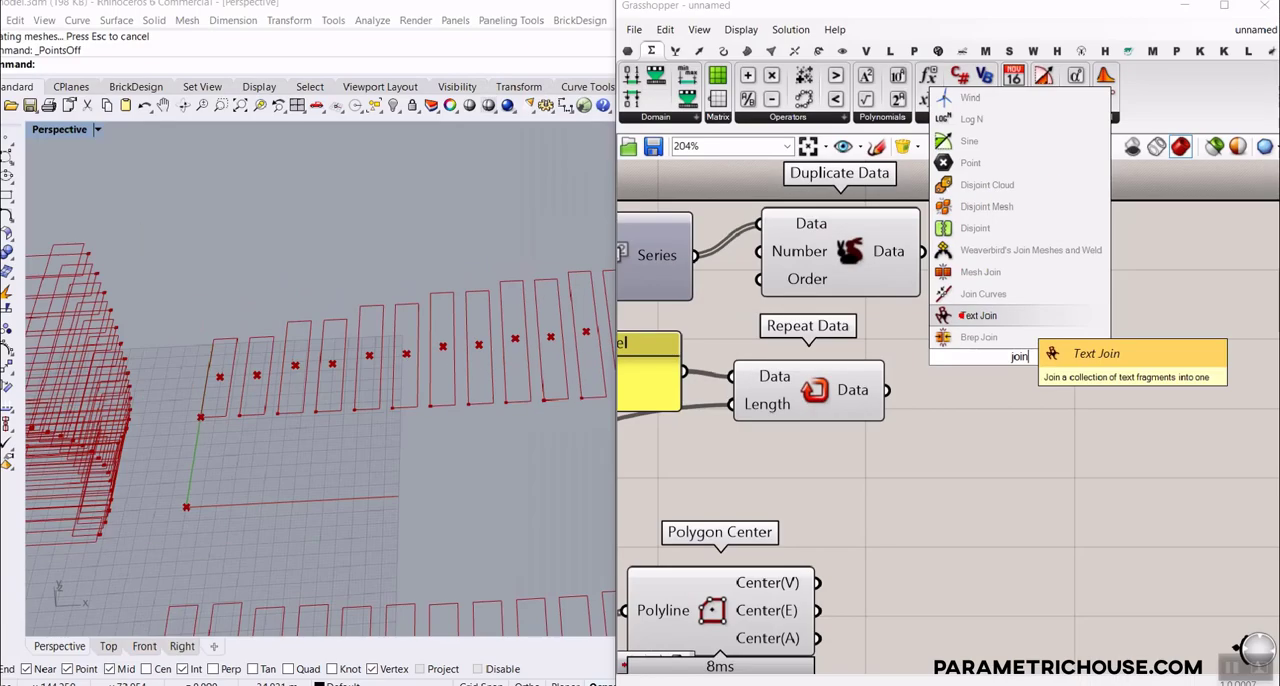
key("Escape")
double_click(998, 370)
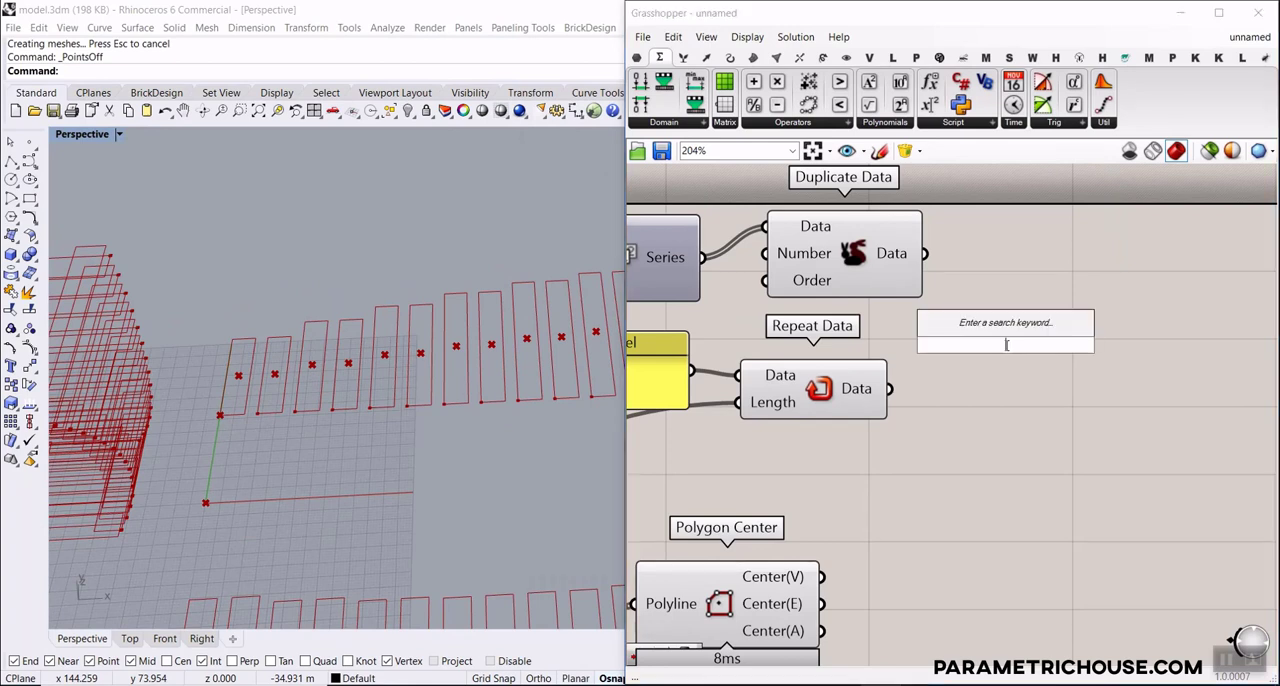
type("join")
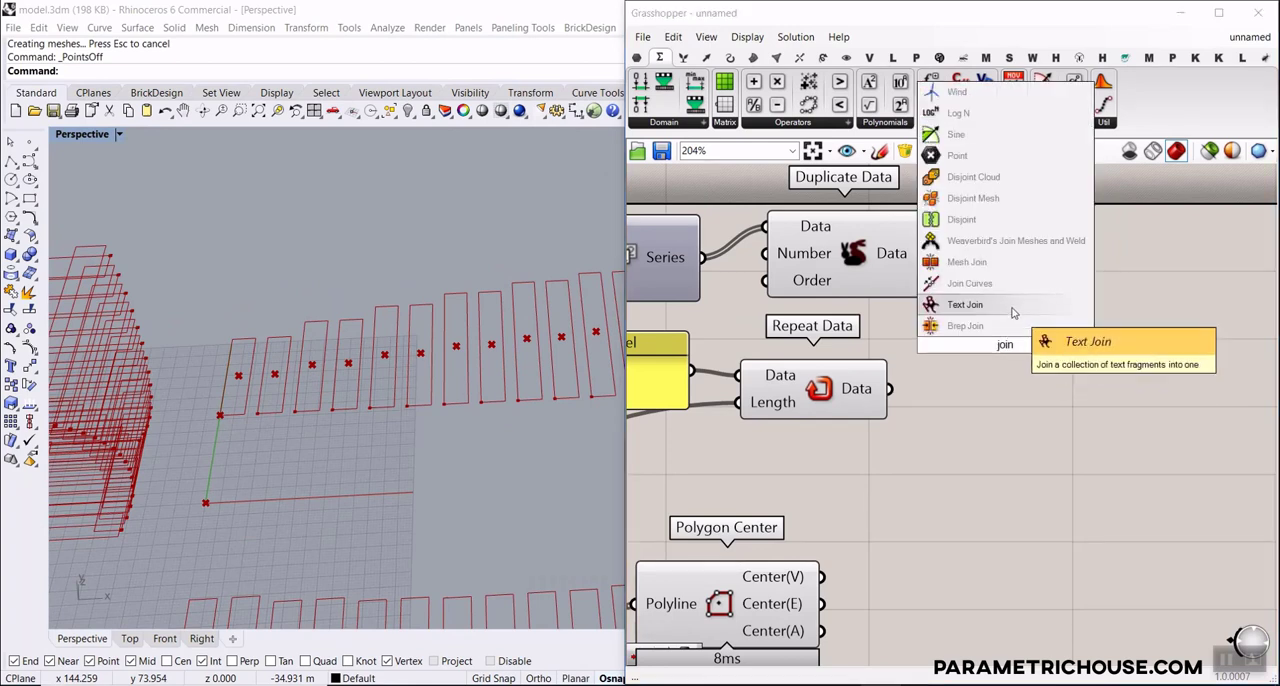
left_click(1011, 306)
left_click_drag(969, 346, 1017, 355)
Graft the Data outputs of both Duplicate Data and Repeat Data
scroll(861, 264, "up", 1)
left_click_drag(865, 242, 828, 289)
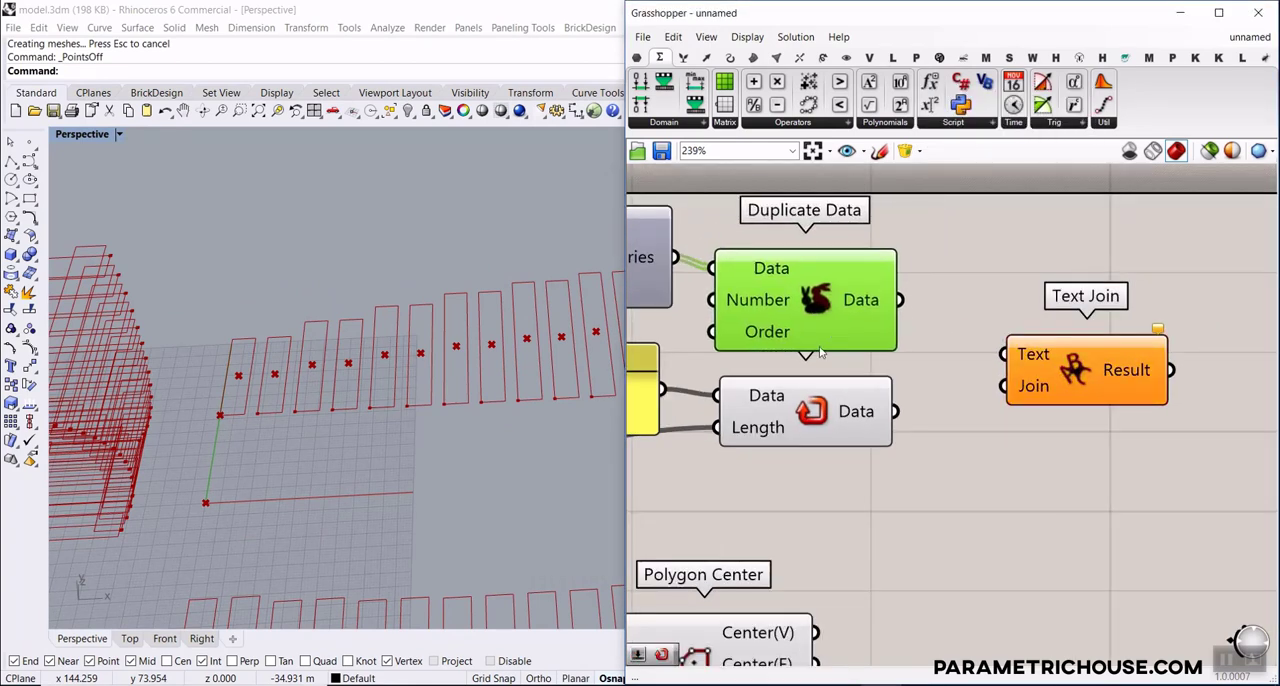
right_click(865, 300)
left_click(910, 378)
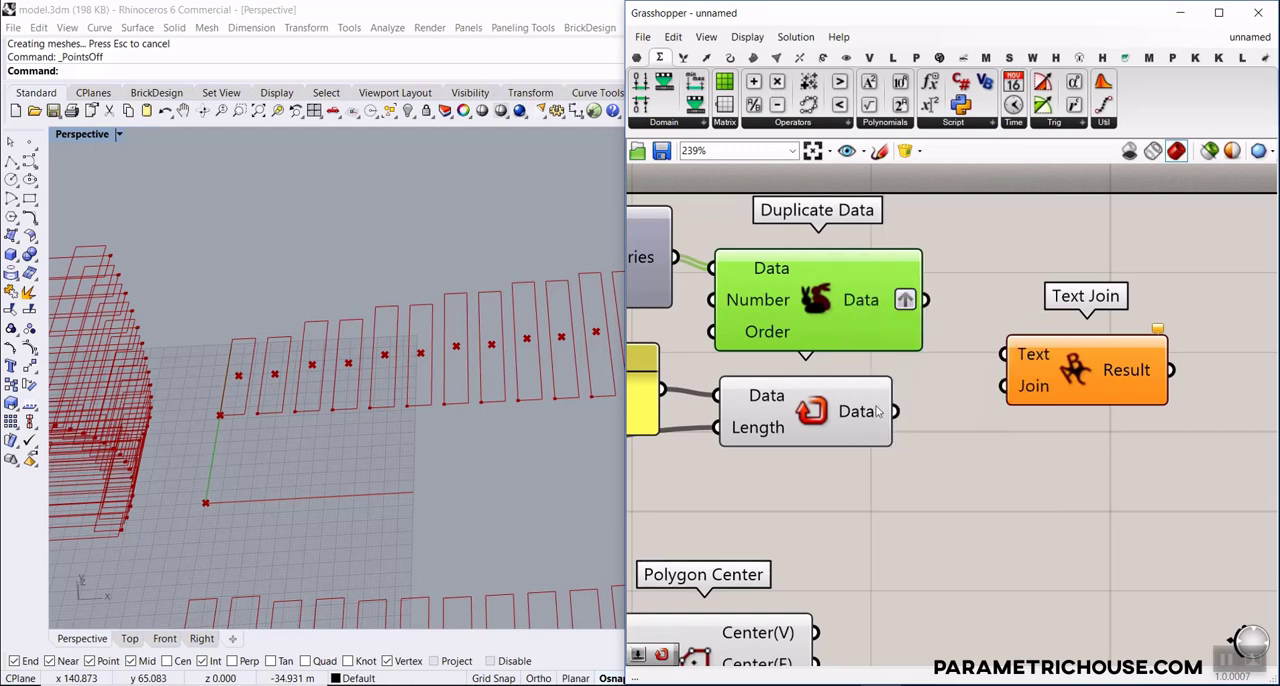
right_click(877, 411)
left_click(940, 492)
Connect the grafted outputs of Duplicate Data and Repeat Data to Text Join's Text input
left_click_drag(926, 300, 1012, 358)
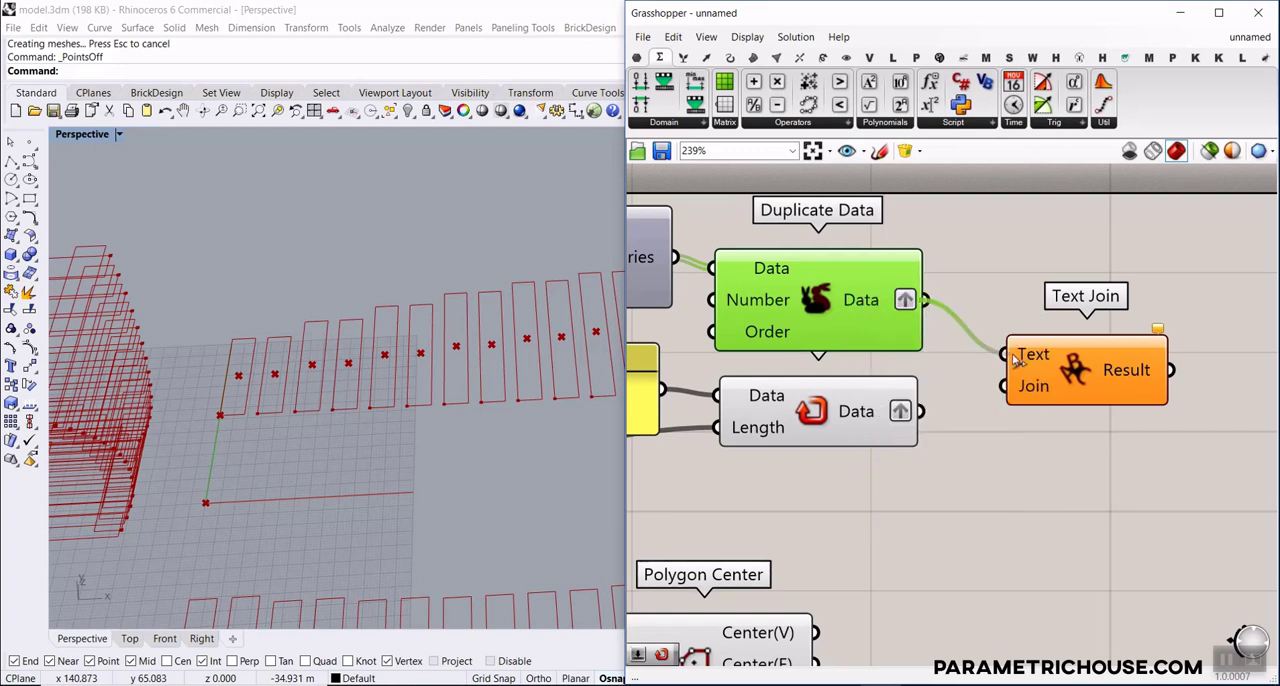
left_click_drag(921, 411, 1008, 357, "shift")
mouse_move(1029, 356)
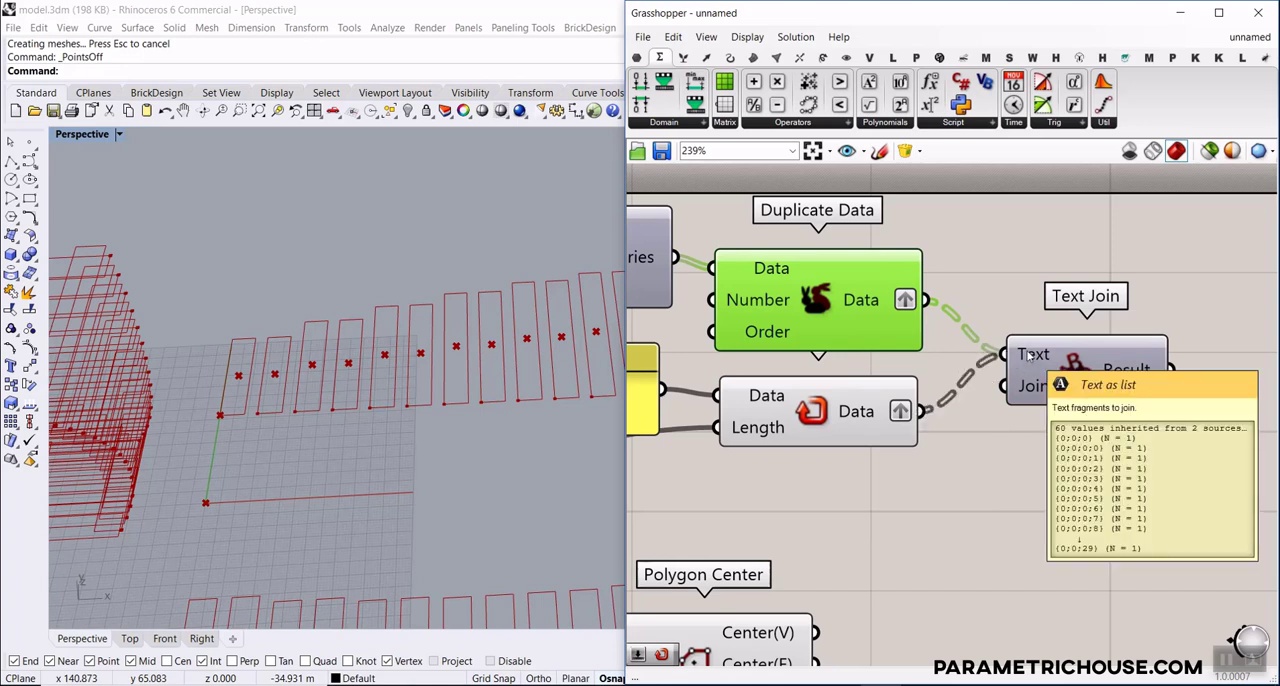
Simplify the Data outputs of Duplicate Data and Repeat Data so their branch paths match
right_click_drag(1036, 354, 892, 299)
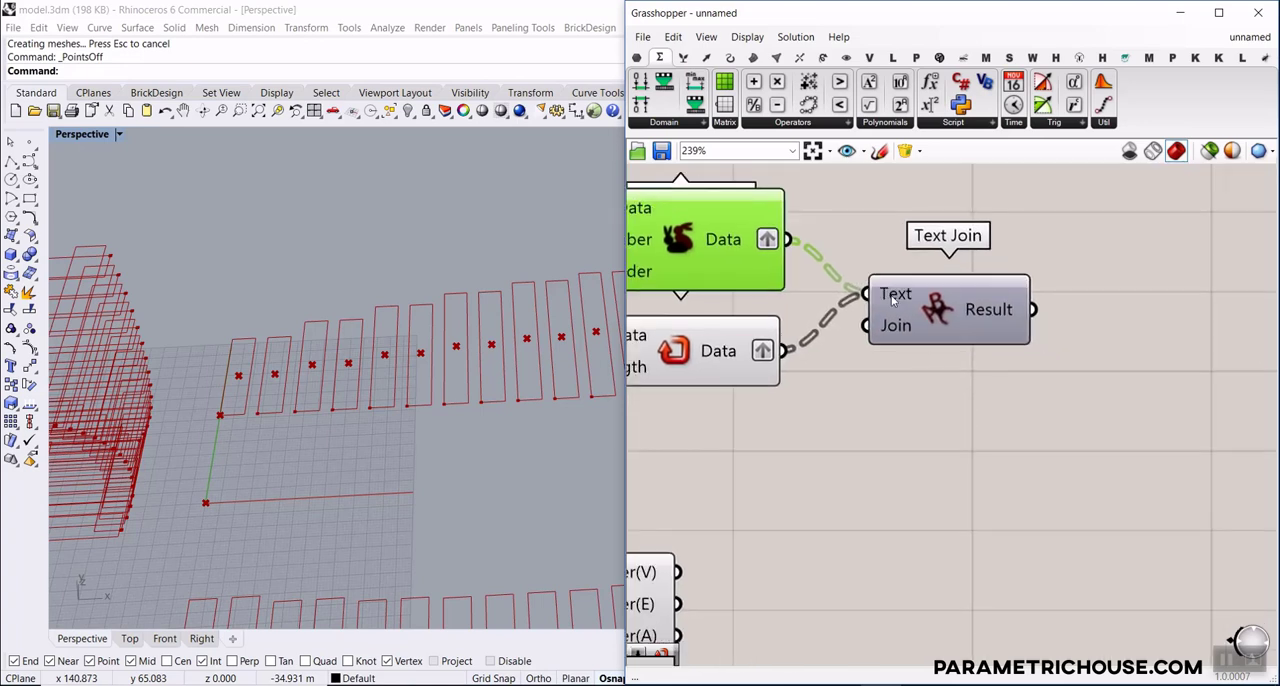
mouse_move(889, 297)
right_click(752, 247)
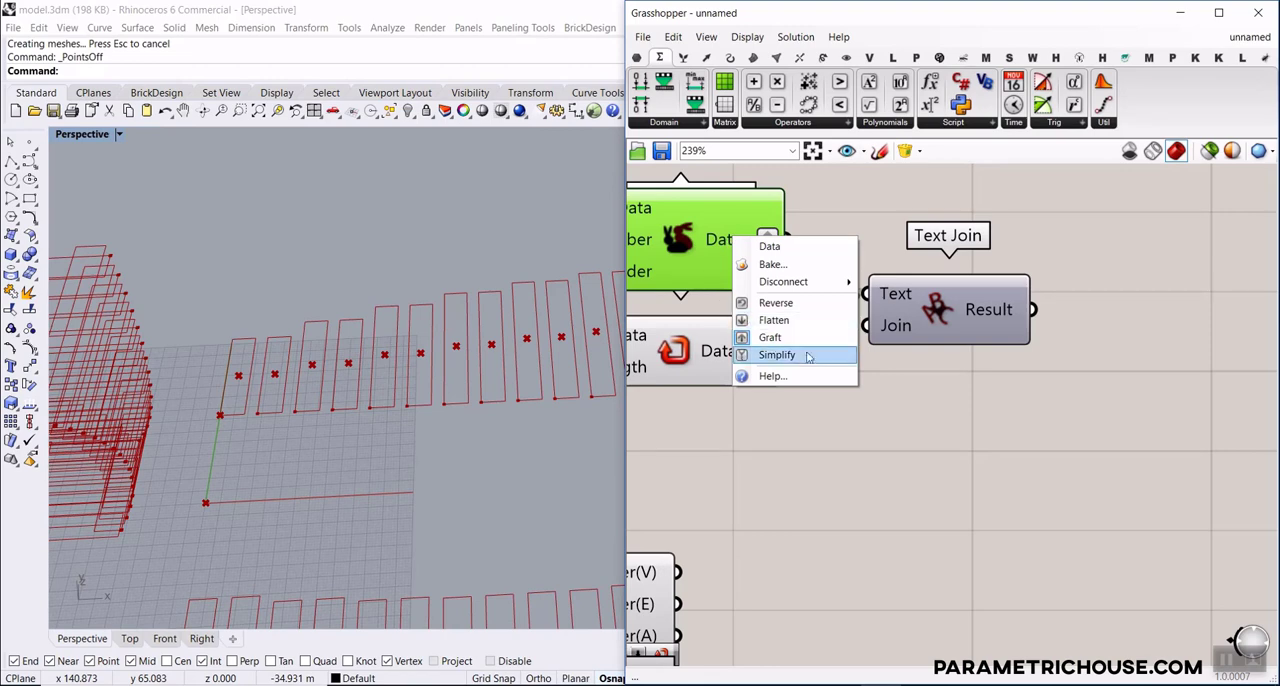
left_click(806, 358)
right_click(736, 343)
left_click(778, 459)
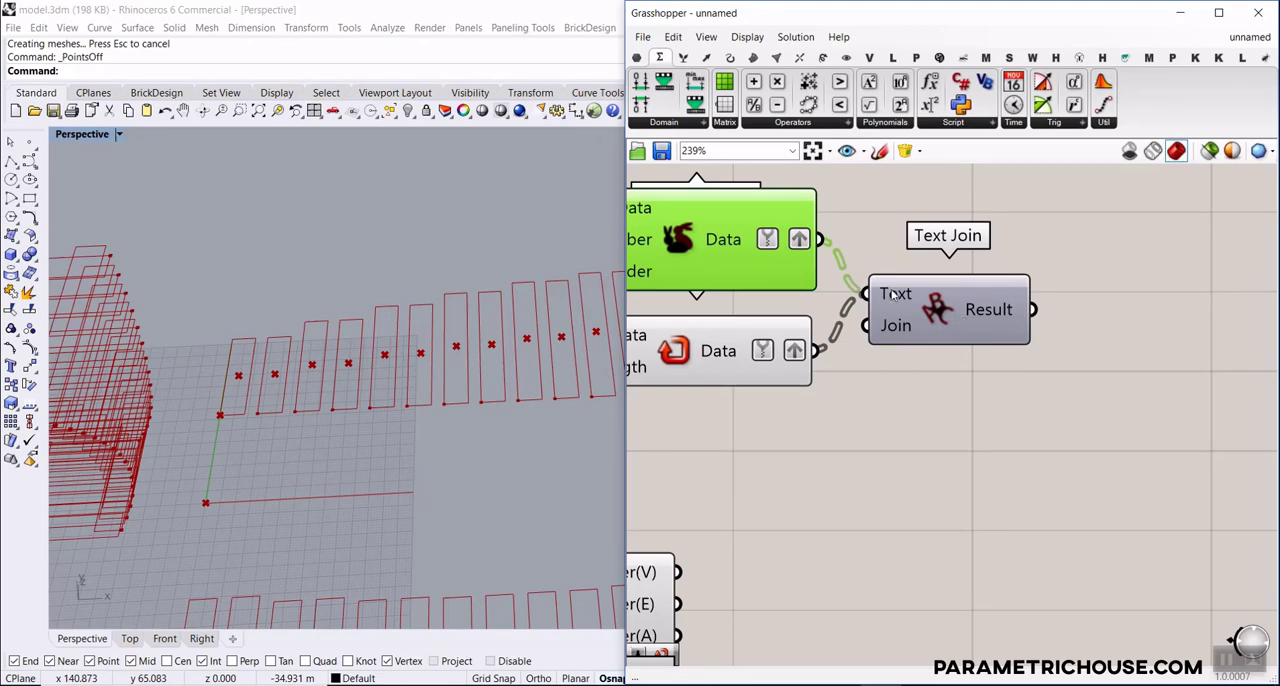
Set the Join input of Text Join to a hyphen "-"
mouse_move(895, 293)
scroll(895, 330, "up", 2)
right_click(899, 336)
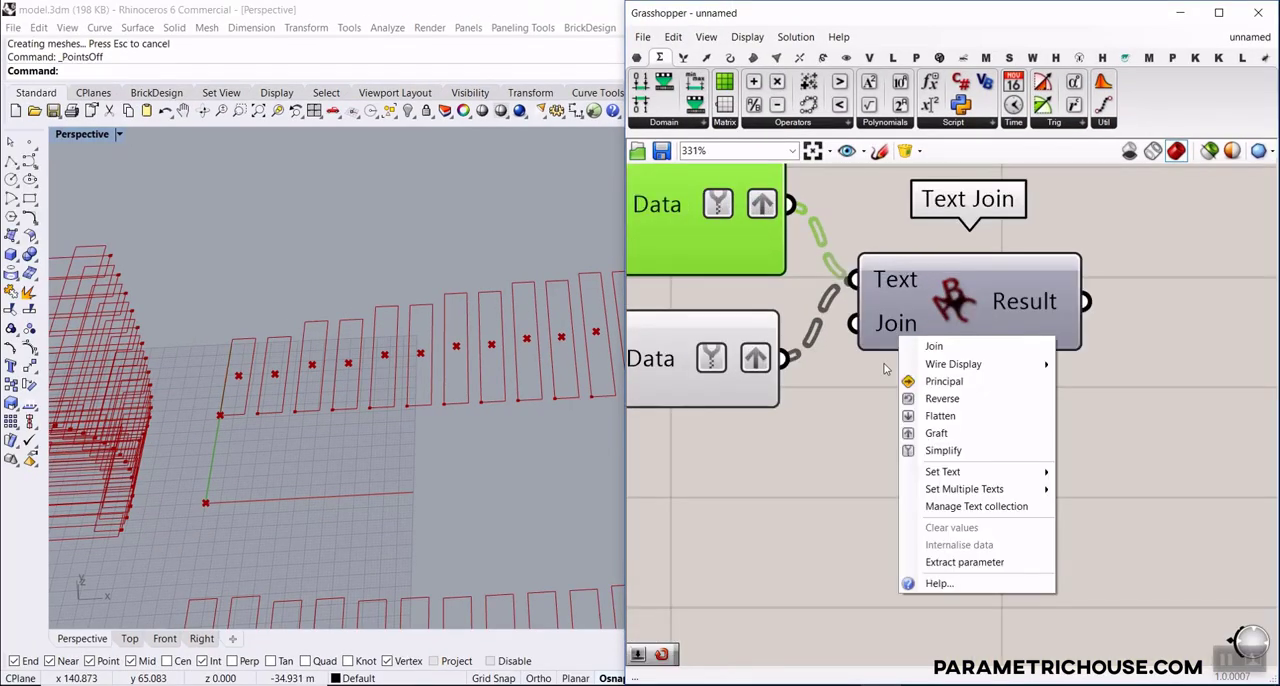
mouse_move(1048, 473)
left_click(1102, 476)
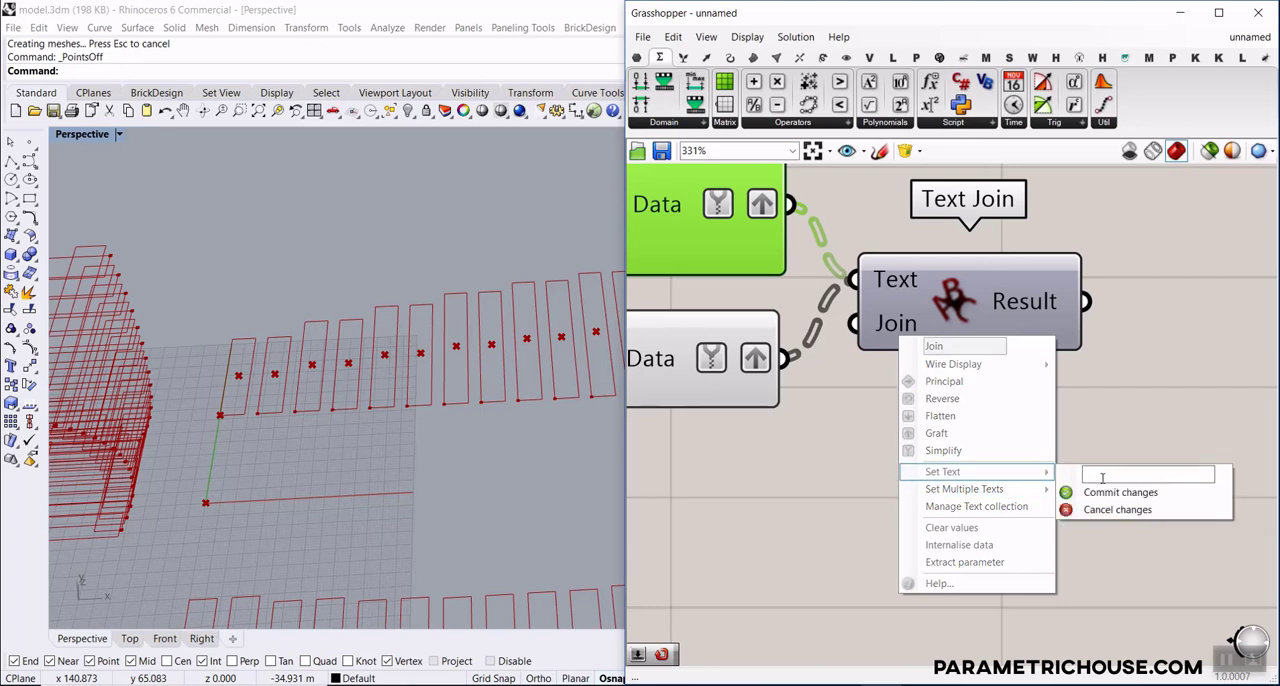
left_click(1090, 492)
Add a panel connected to Text Join's Result and enlarge it to read the joined labels
scroll(865, 339, "down", 3)
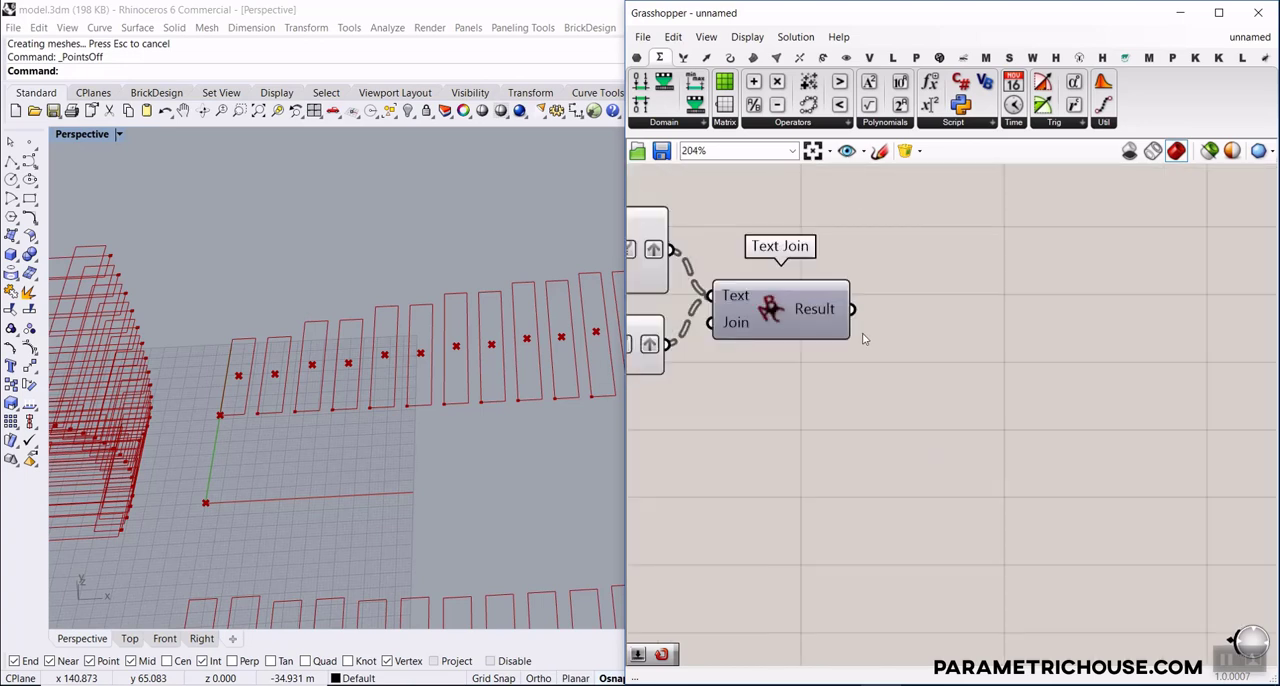
left_click(637, 57)
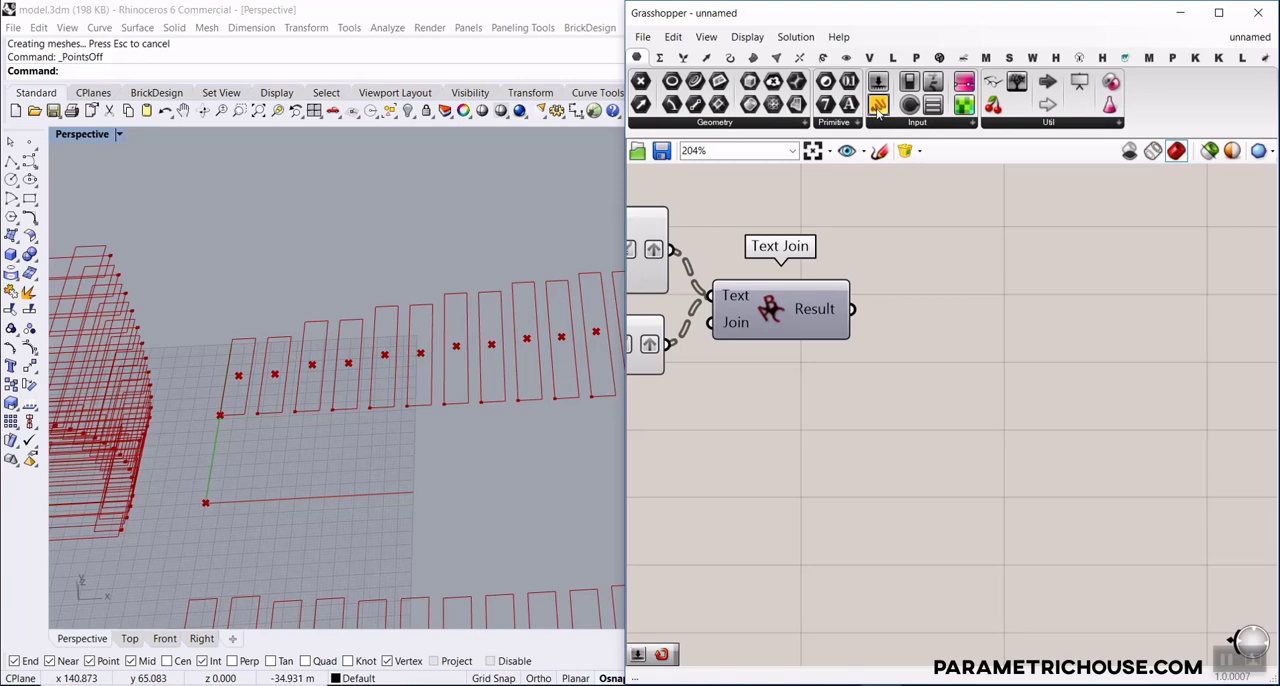
left_click(923, 312)
mouse_move(889, 316)
left_mouse_down()
mouse_move(935, 316)
mouse_move(864, 312)
left_mouse_up()
right_click_drag(935, 331, 876, 258)
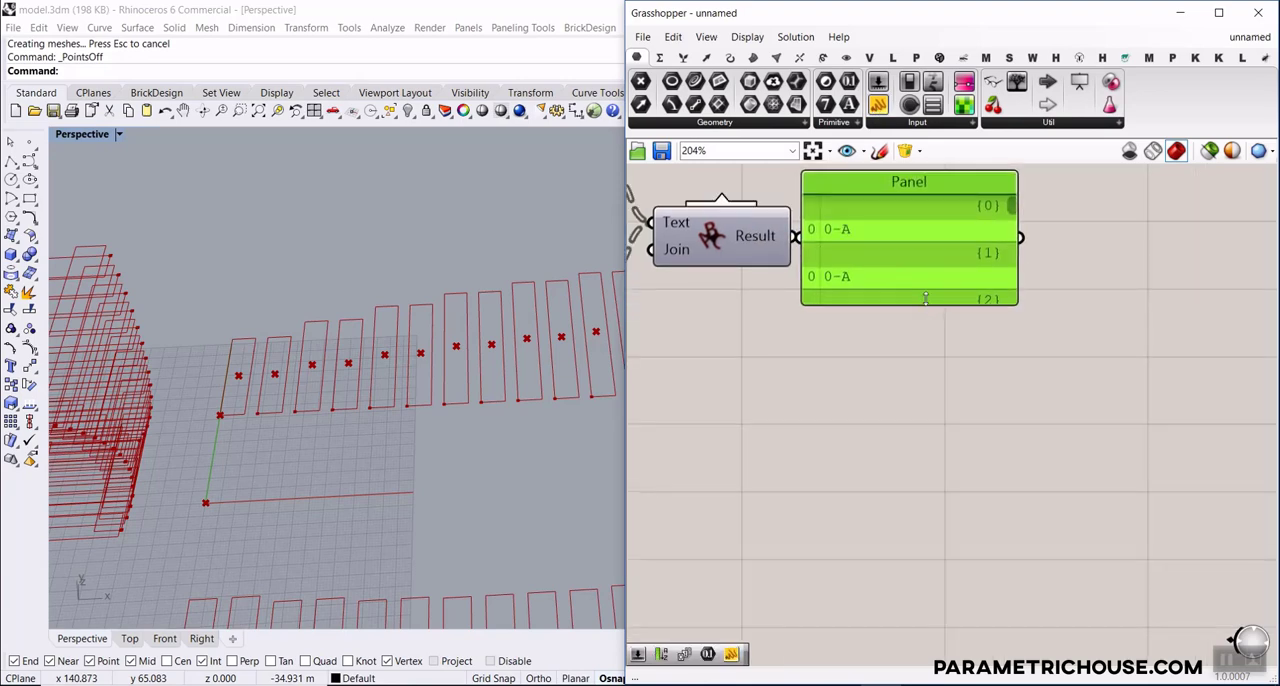
left_click_drag(926, 301, 929, 437)
Rewire Text Join's Text input so Repeat Data's letter comes before Duplicate Data's number
right_click_drag(702, 352, 975, 412)
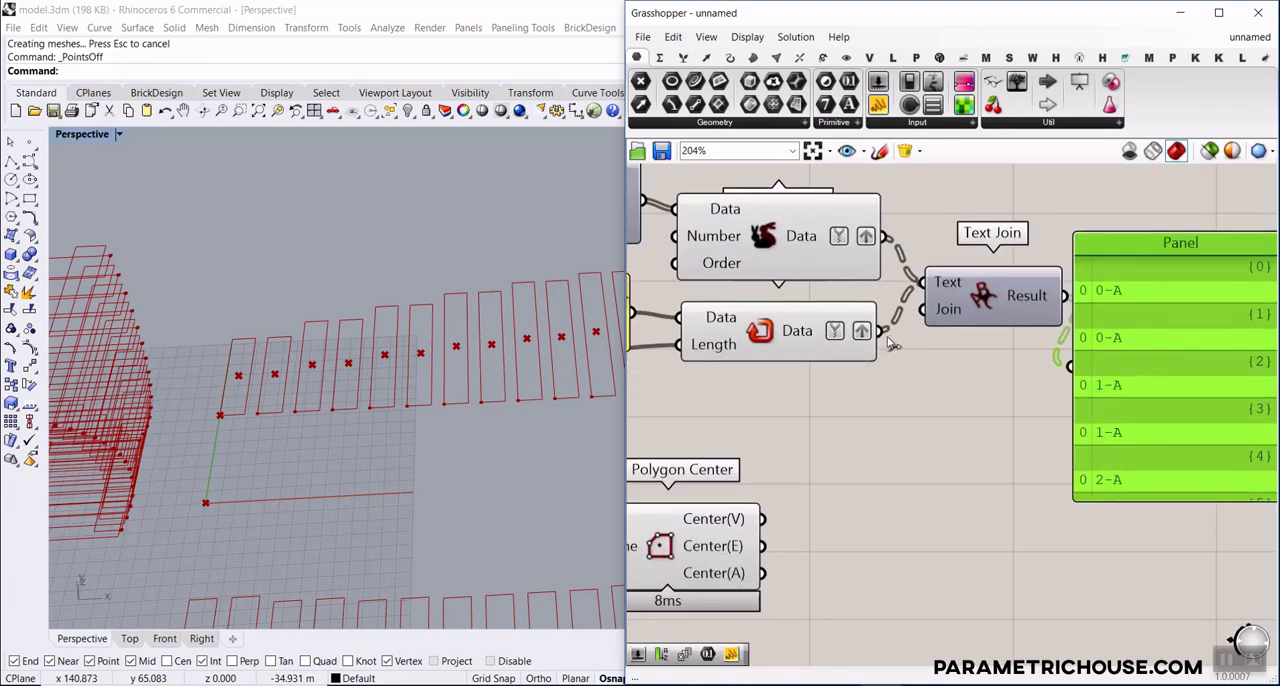
left_click_drag(881, 331, 927, 284)
left_click_drag(885, 238, 926, 284, "shift")
right_click_drag(1077, 358, 899, 341)
left_click_drag(1110, 262, 1112, 362)
Clear the hyphen from Text Join's Join input and delete the panel showing the joined labels
right_click(784, 297)
mouse_move(862, 431)
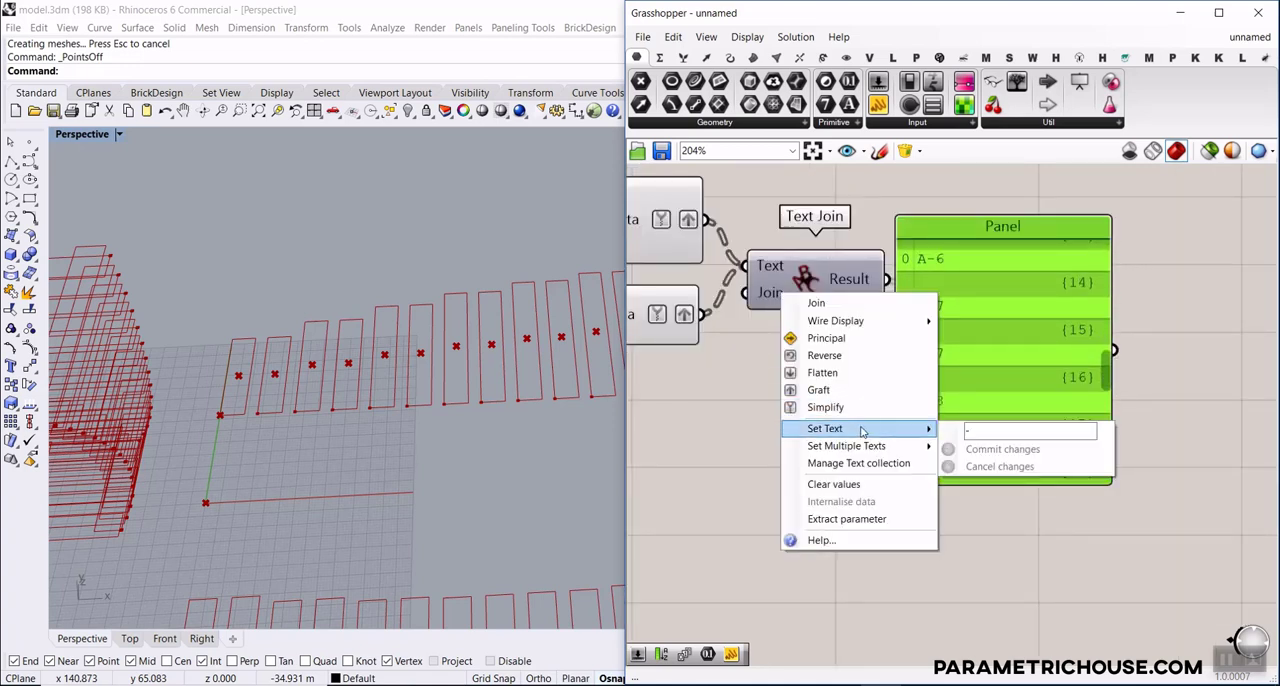
key("BackSpace")
left_click(990, 450)
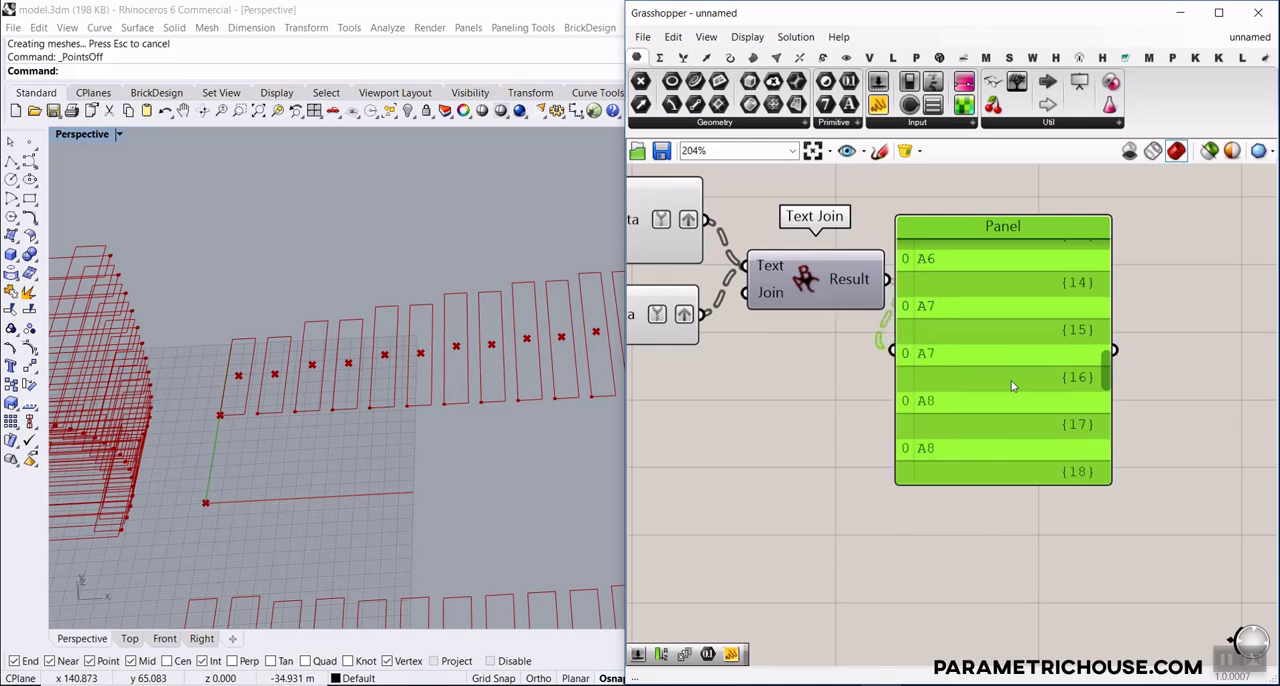
left_click_drag(1103, 358, 1108, 255)
key("Delete")
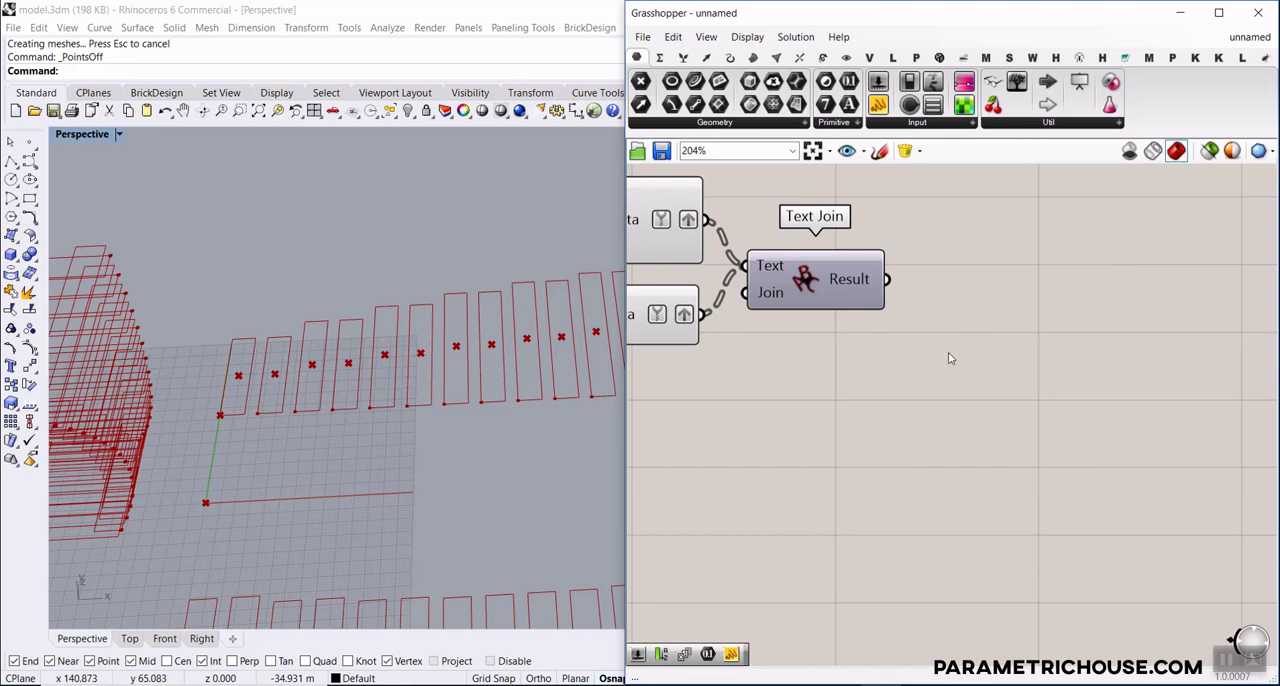
Add a Text Tag 3D component and place it beside Polygon Center, below Text Join
left_click(846, 57)
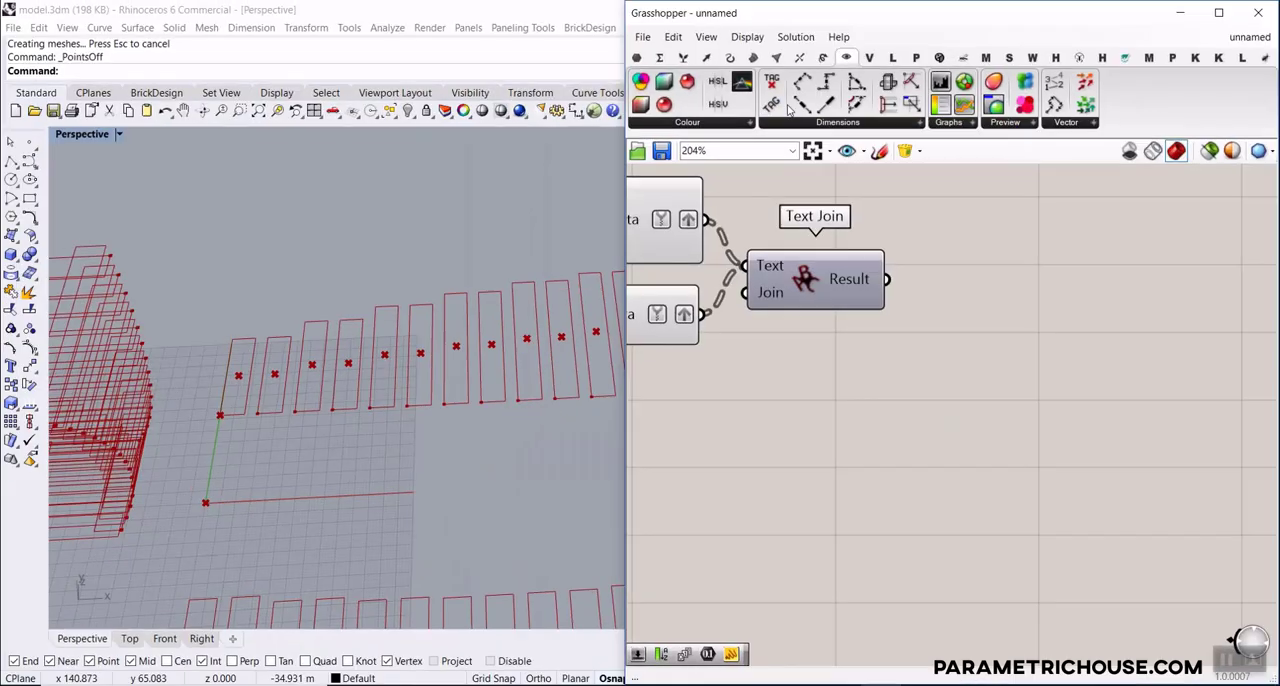
left_click_drag(771, 106, 1007, 272)
scroll(1052, 367, "down", 3)
scroll(1052, 367, "down", 5)
left_click_drag(1075, 360, 950, 472)
scroll(862, 478, "up", 7)
scroll(925, 480, "down", 5)
scroll(950, 472, "up", 4)
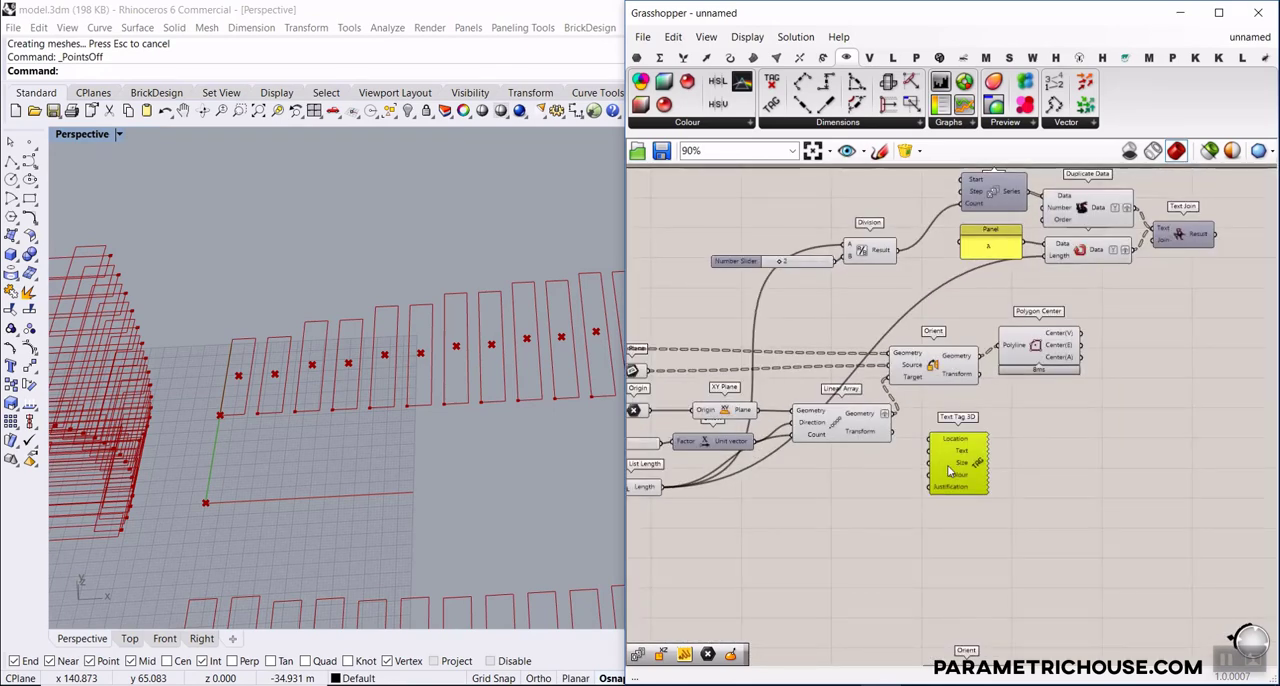
right_click_drag(882, 461, 984, 409)
left_click_drag(1073, 386, 1080, 385)
right_click_drag(1105, 400, 953, 416)
left_click_drag(952, 416, 1177, 300)
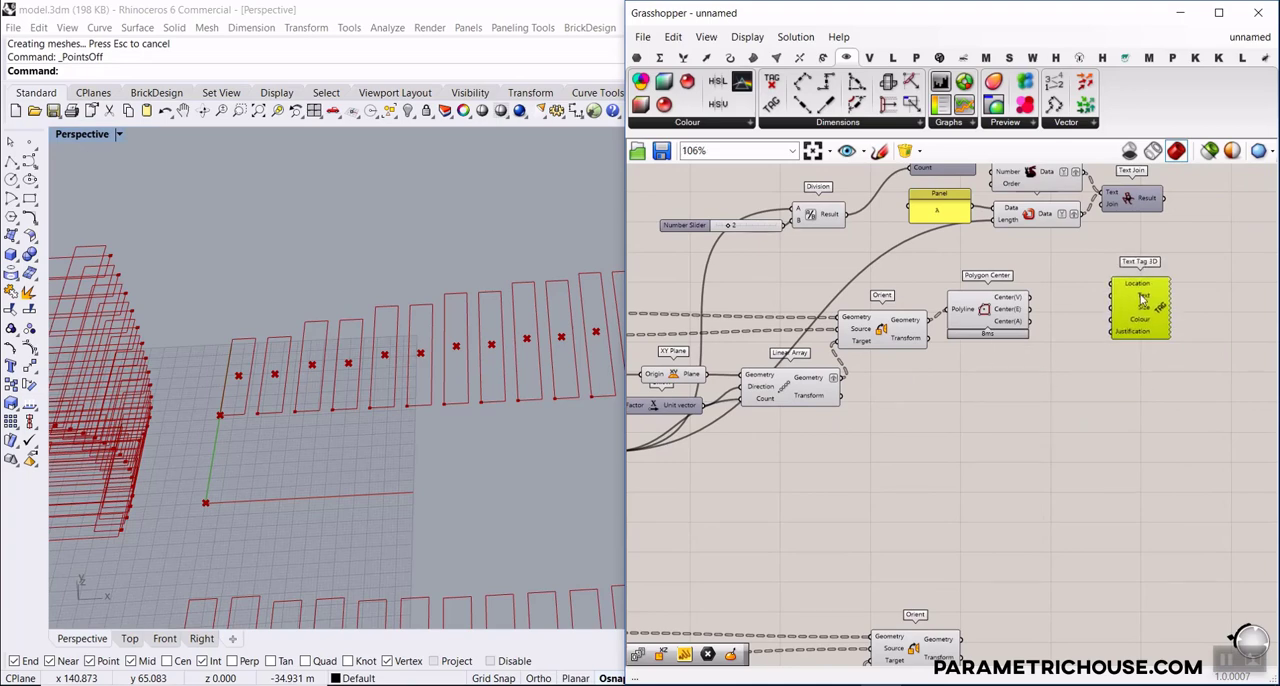
Connect Polygon Center's Center(V) output to Text Tag 3D's Location input, and Text Join's Result to its Text input
scroll(1190, 230, "up", 4)
left_click_drag(813, 386, 1005, 357)
scroll(1006, 357, "down", 4)
right_click_drag(1008, 357, 853, 375)
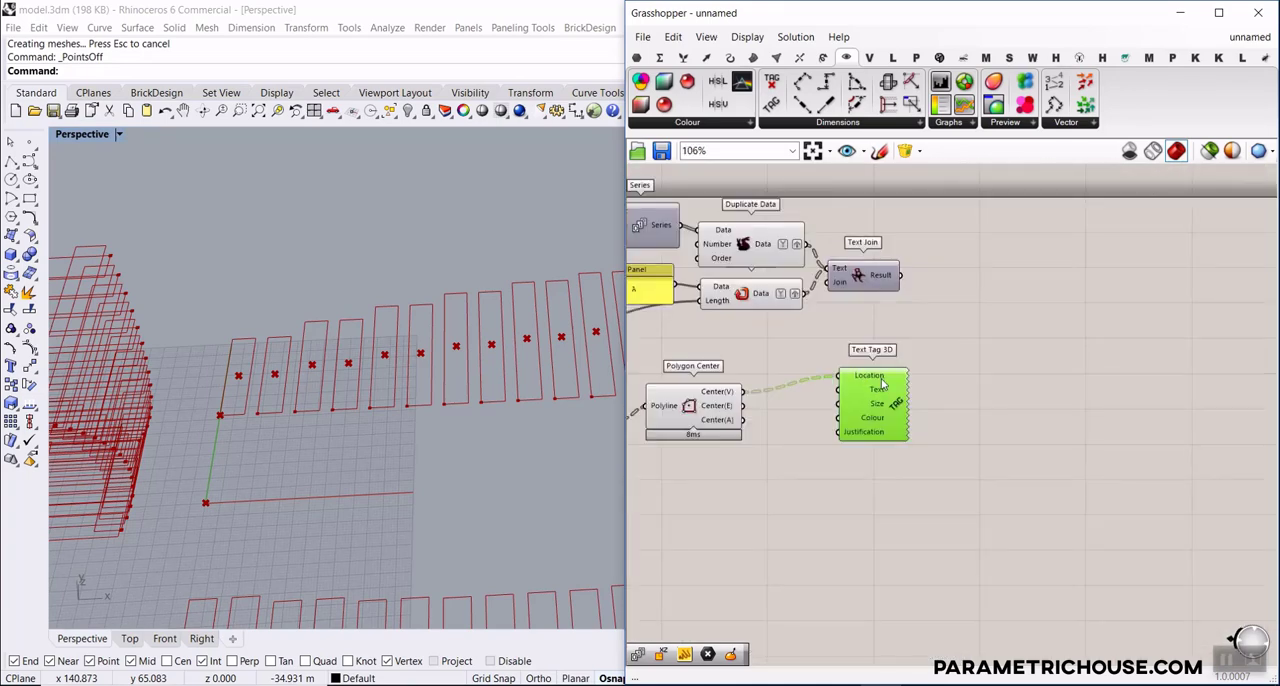
left_click_drag(855, 375, 958, 375)
scroll(958, 357, "up", 3)
left_click_drag(864, 226, 933, 410)
Set Text Tag 3D's Justification to Middle Center
right_click_drag(420, 349, 313, 313)
scroll(313, 313, "up", 6)
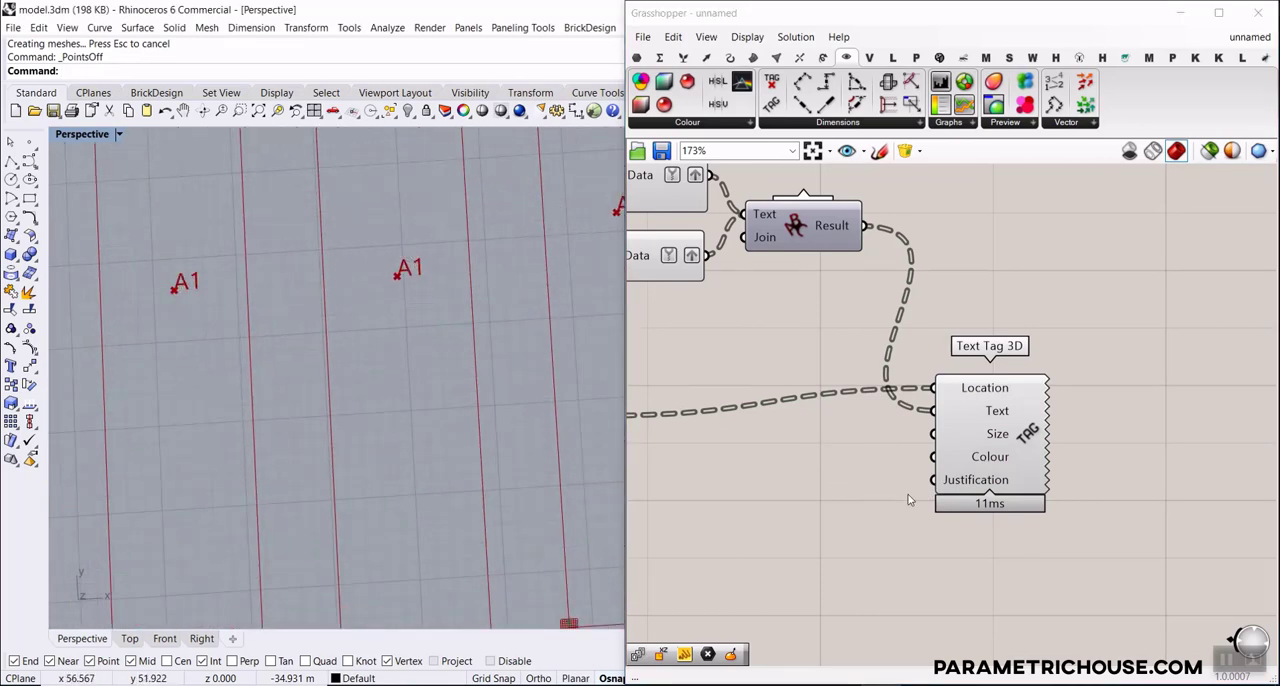
right_click(969, 488)
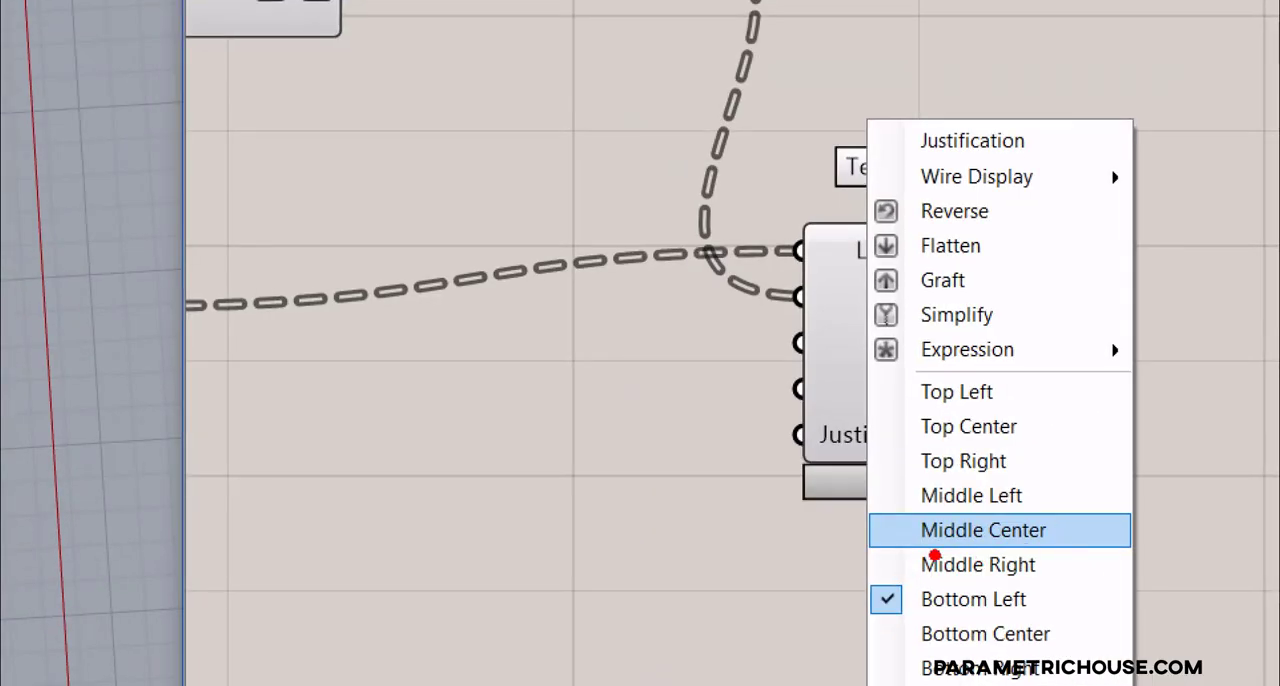
left_click_drag(864, 515, 1072, 555, "ctrl")
key("Escape")
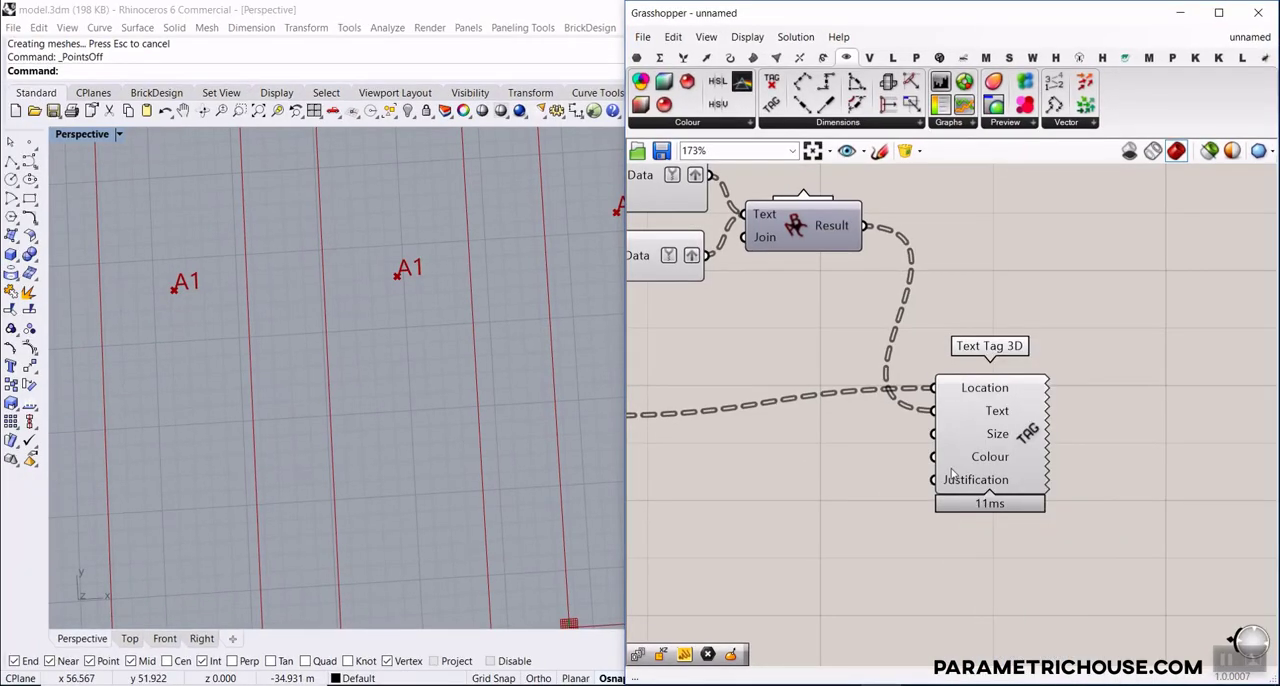
right_click(952, 479)
left_click(1045, 544)
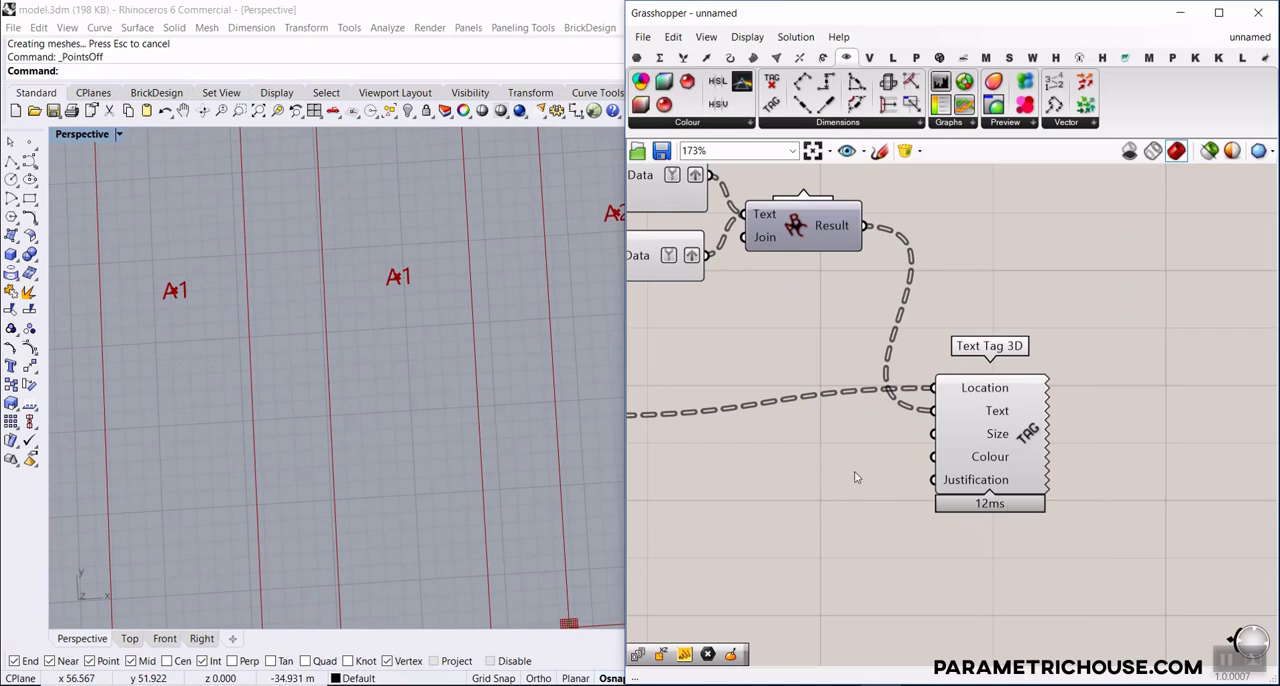
Add a number slider, connect it to Text Tag 3D's Size input and set it to 1.9
right_click_drag(764, 486, 870, 475)
double_click(840, 484)
type("2.5")
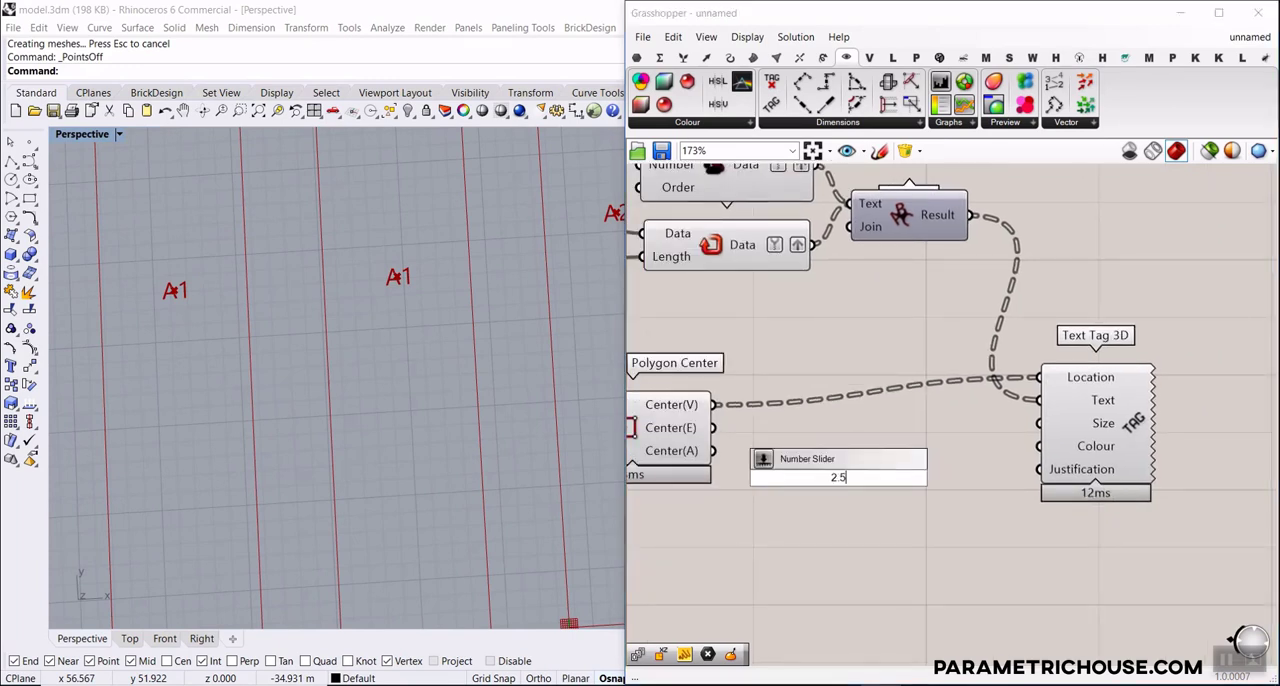
key("Return")
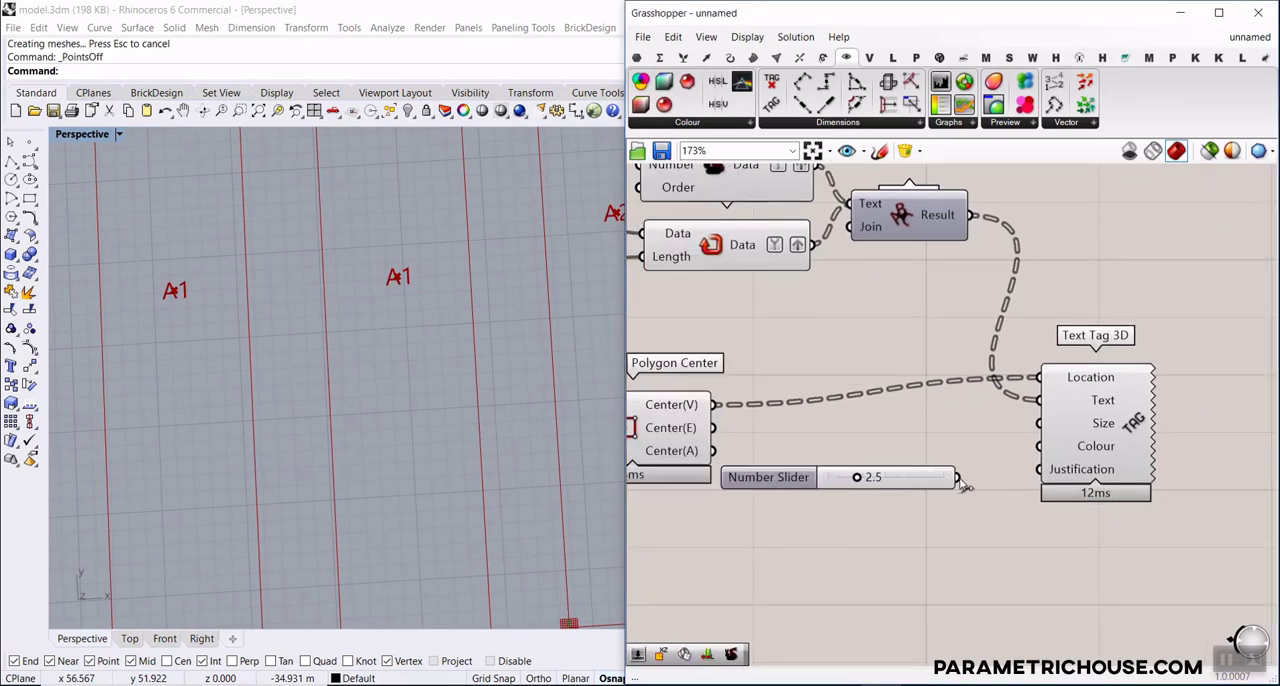
left_click_drag(957, 477, 1040, 423)
left_click_drag(856, 477, 850, 480)
scroll(537, 350, "down", 10)
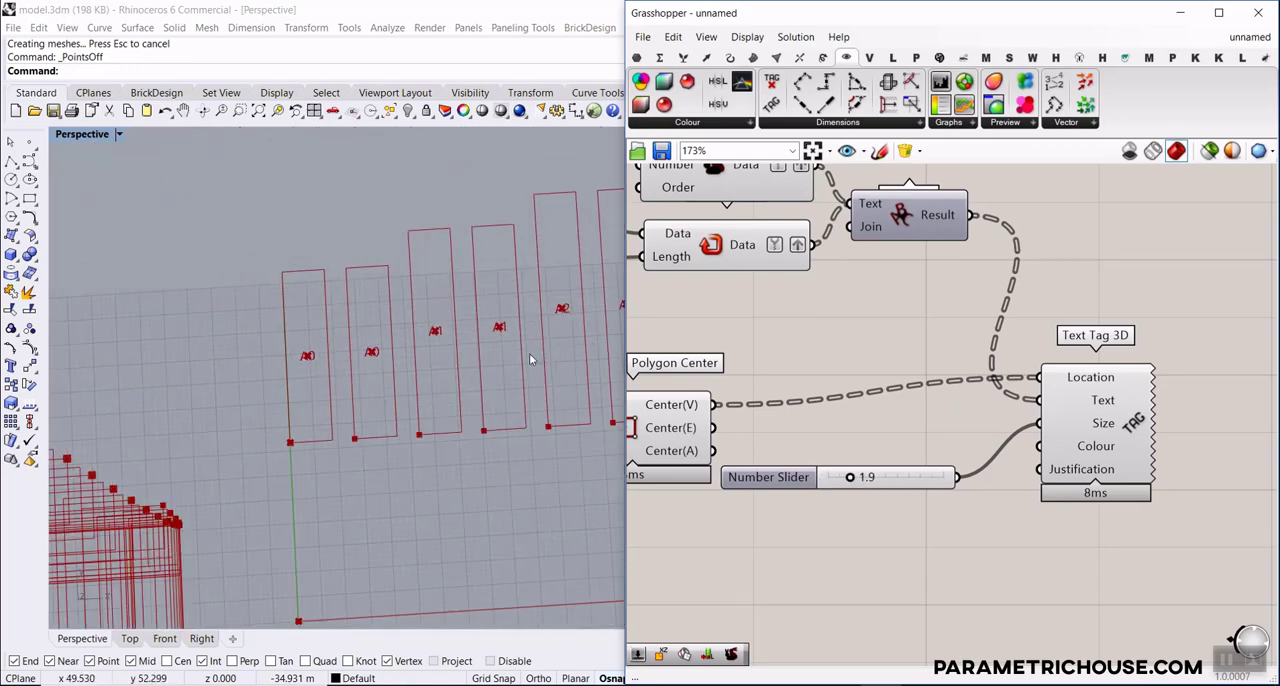
Turn off the preview of Polygon Center so its center points no longer cover the slat labels
right_click_drag(641, 435, 766, 404)
right_click(751, 392)
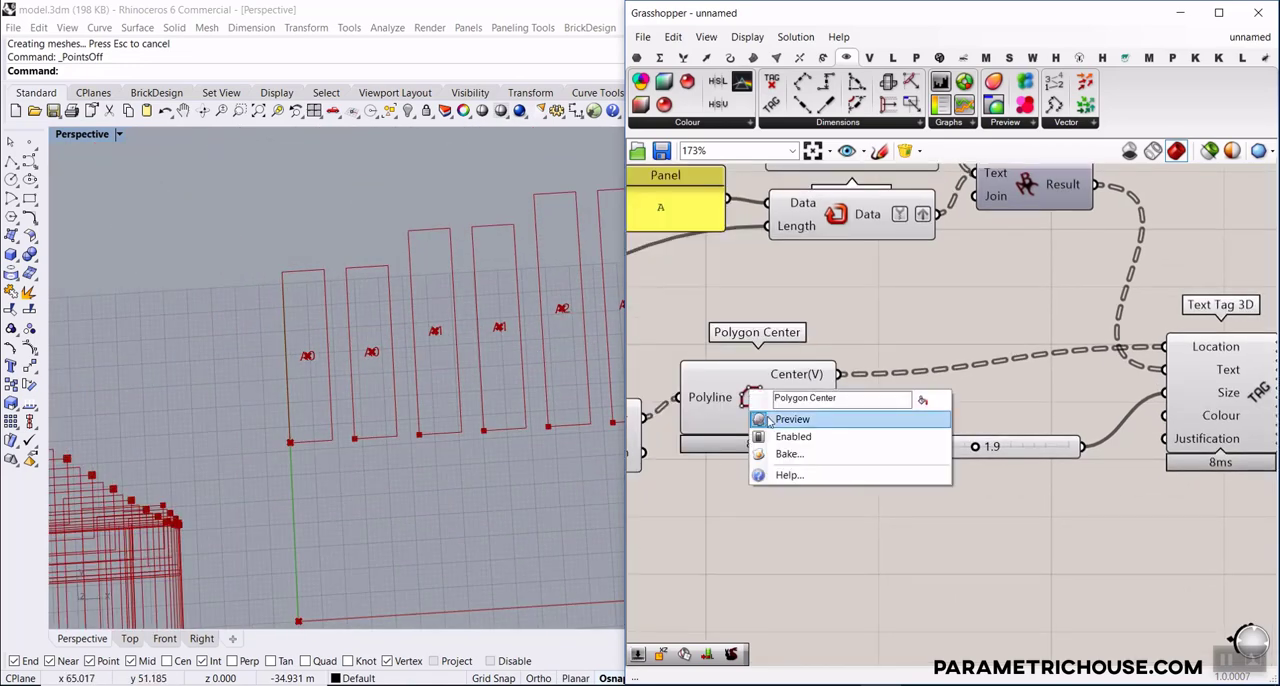
left_click(770, 421)
scroll(383, 395, "down", 8)
right_click_drag(602, 347, 529, 374, "shift")
scroll(529, 376, "up", 8)
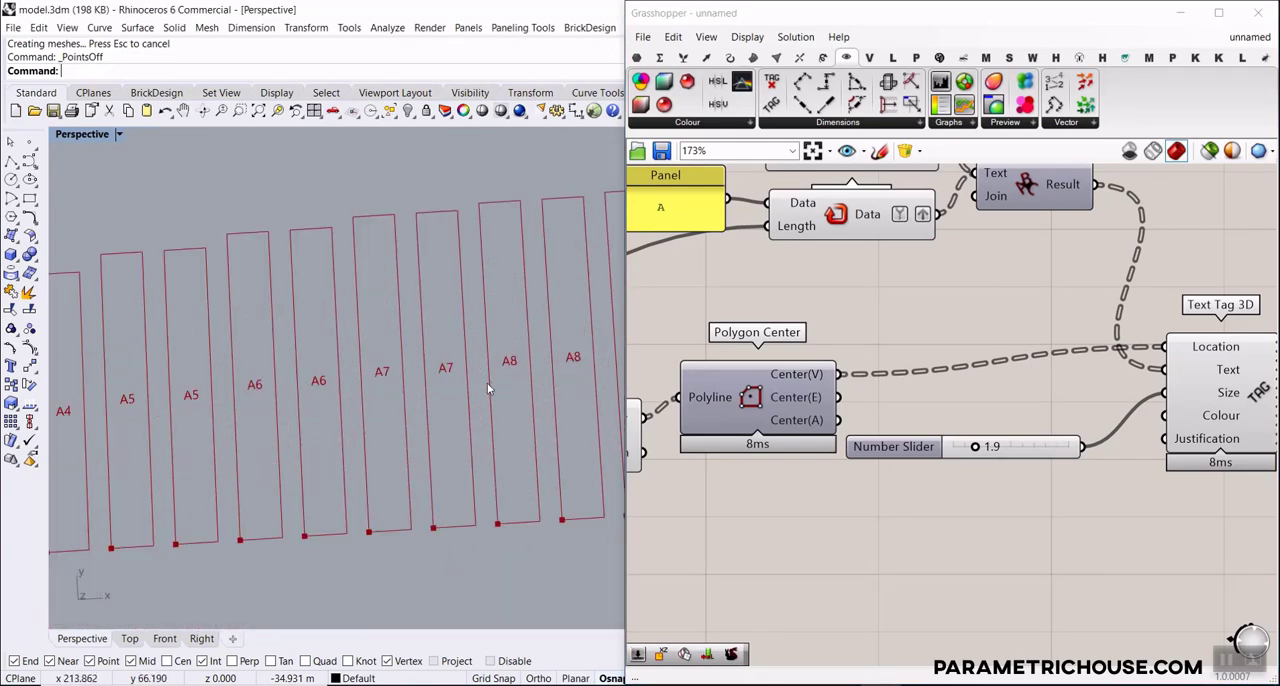
scroll(488, 388, "up", 5)
Bake the Text Tag 3D labels into the Rhino model
right_click_drag(1186, 396, 911, 373)
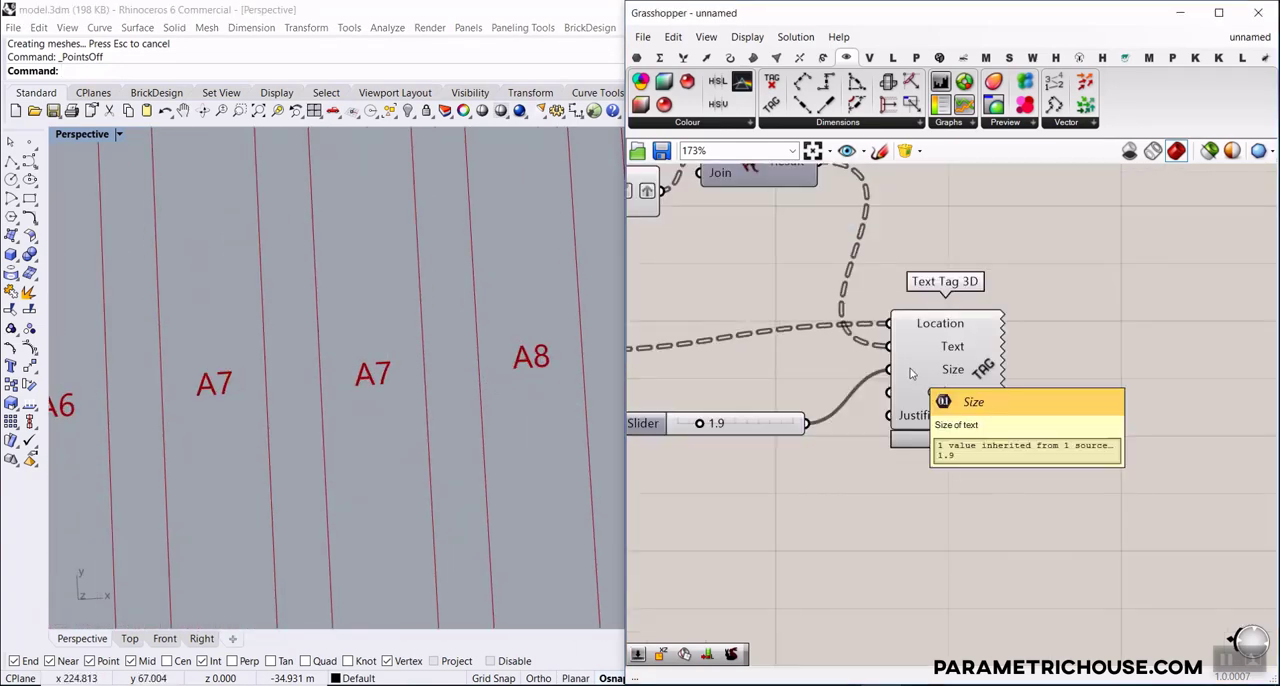
right_click(988, 362)
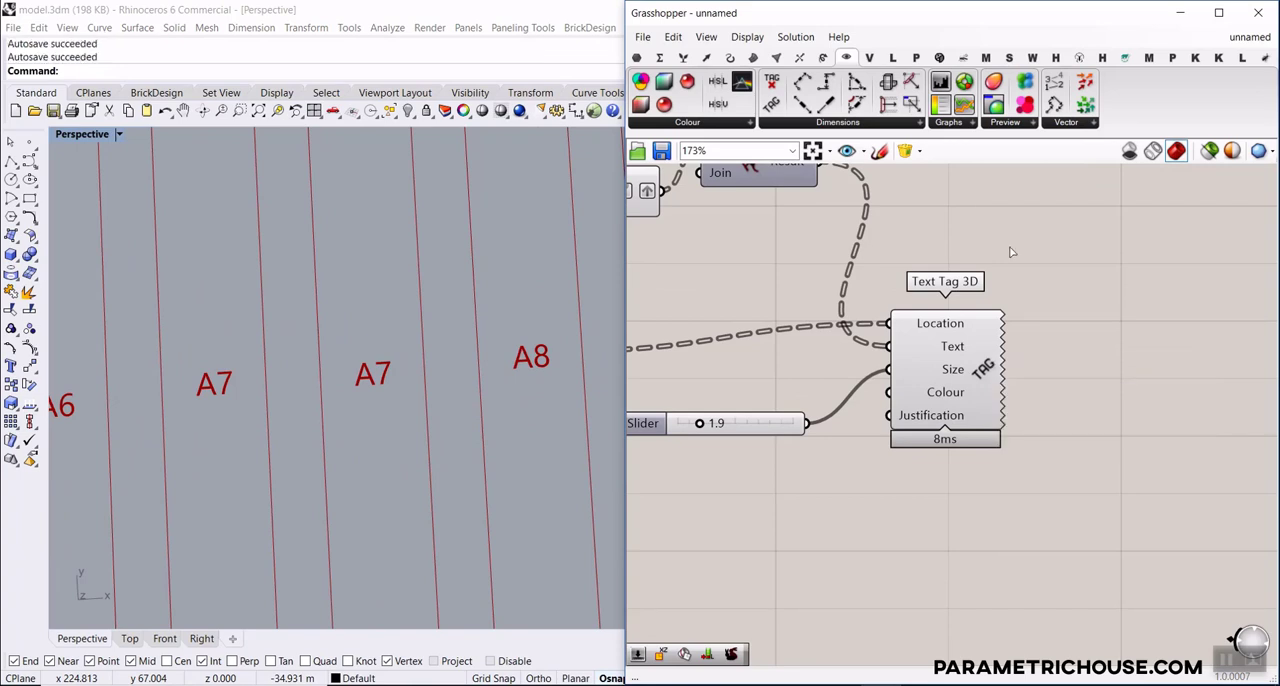
left_click(993, 178)
left_click(1030, 403)
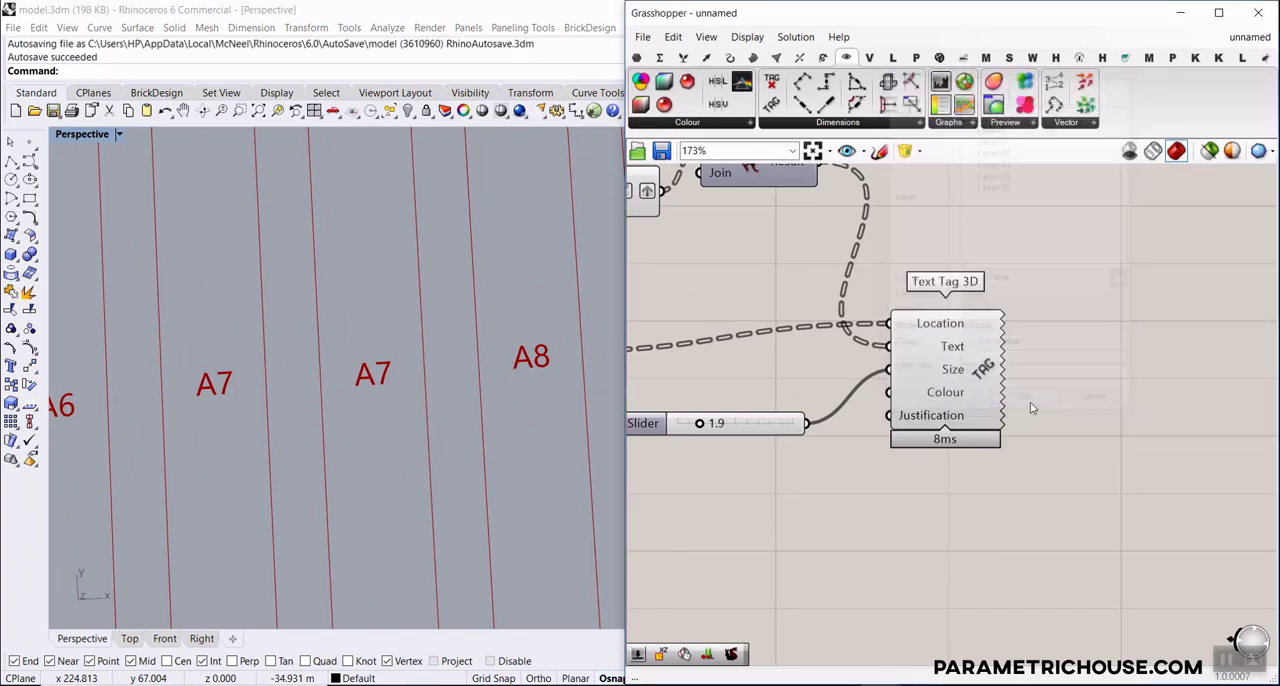
Explode a baked A7 label into curves and select its individual character curves
left_click_drag(431, 338, 340, 414)
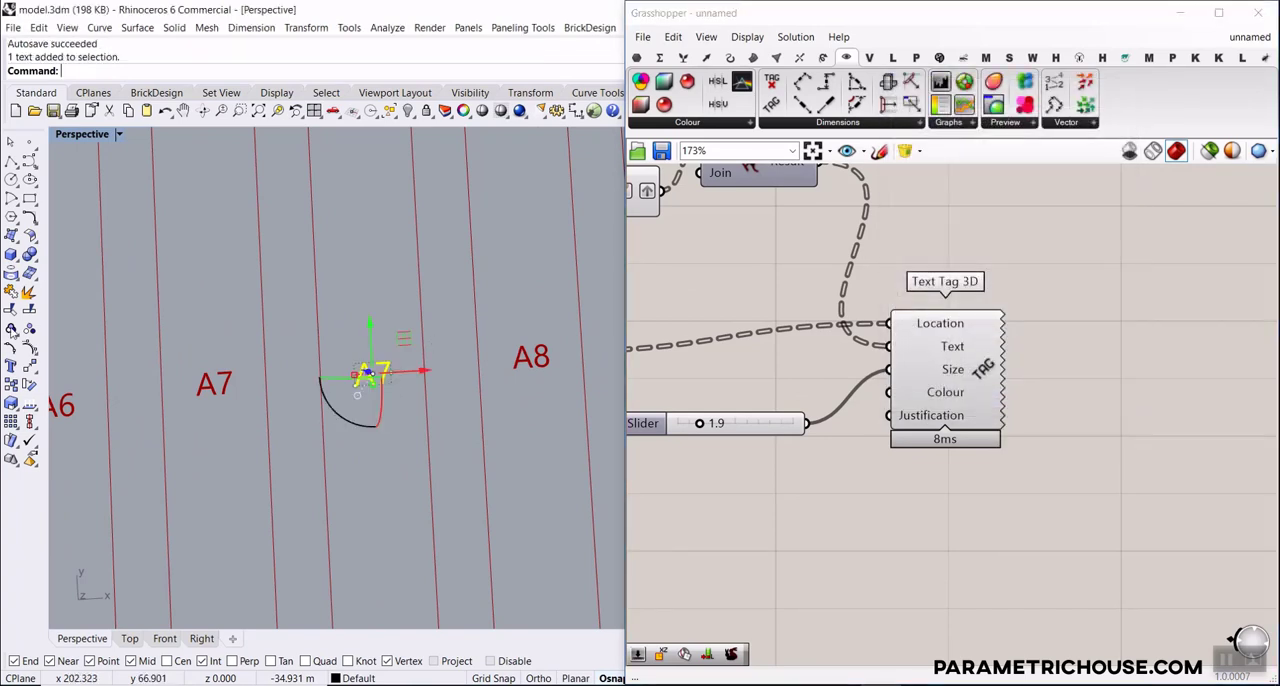
left_click(31, 296)
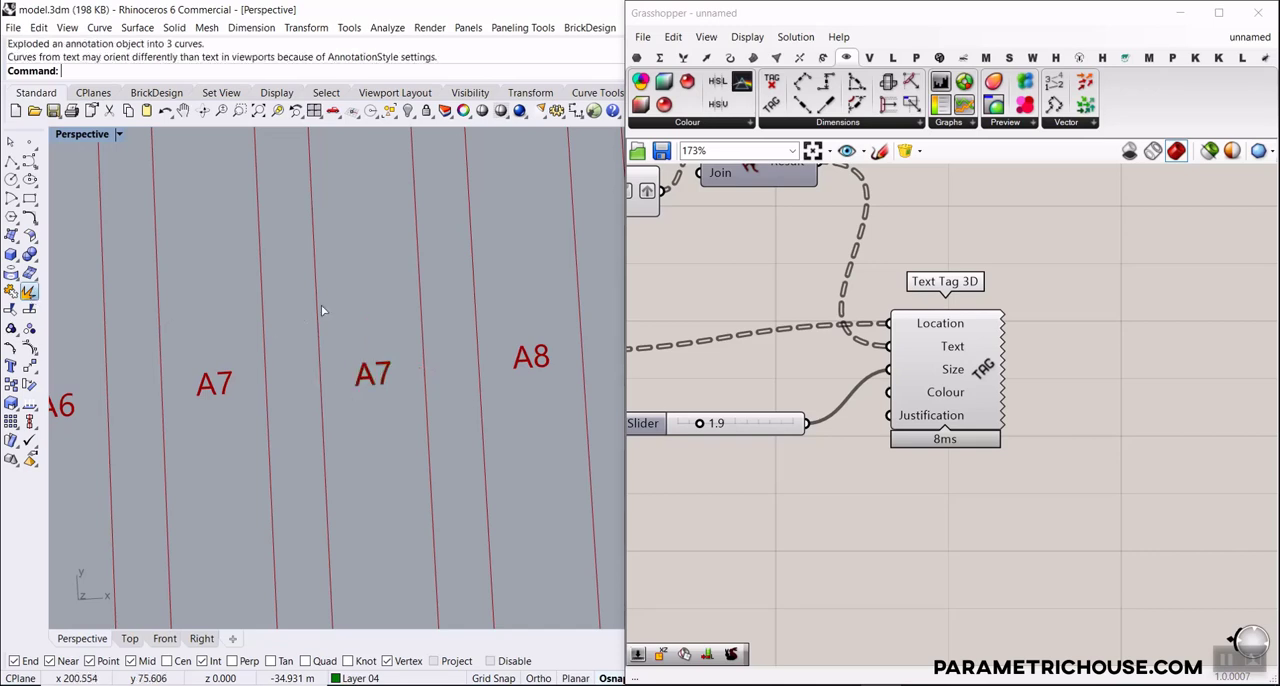
scroll(370, 375, "up", 5)
scroll(370, 375, "up", 1)
left_click(370, 373)
left_click(403, 336)
left_click(397, 358)
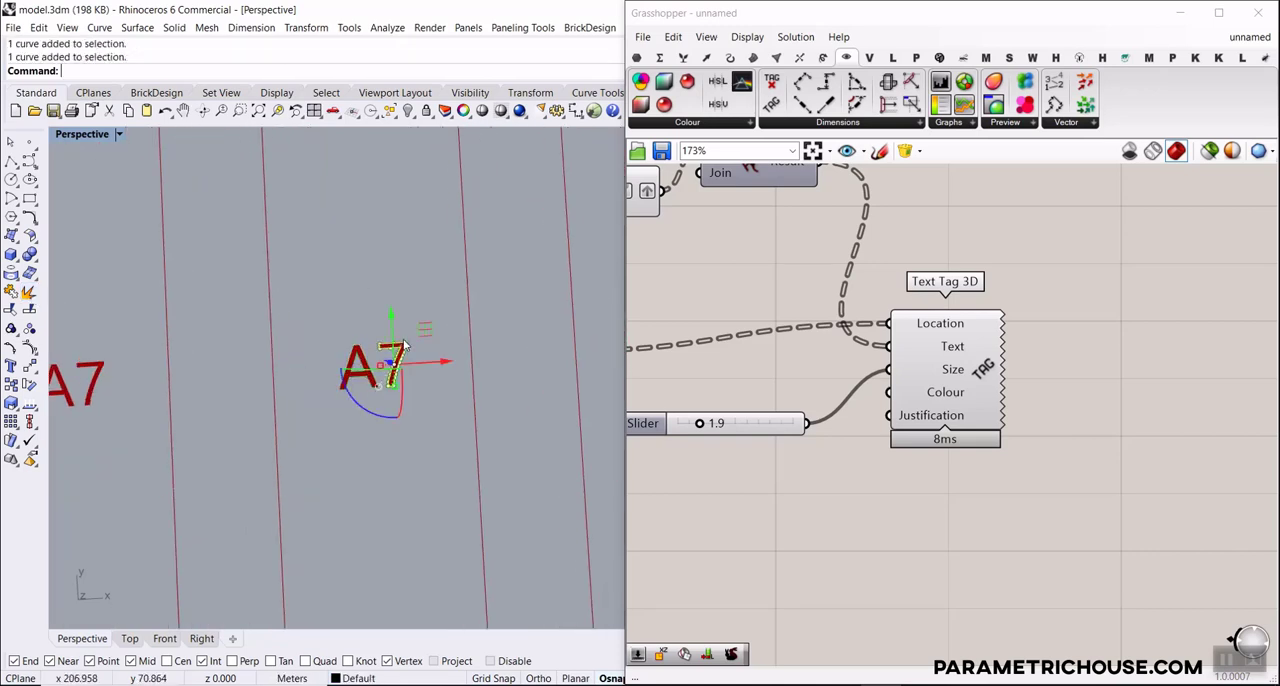
left_click(417, 335)
scroll(417, 345, "down", 3)
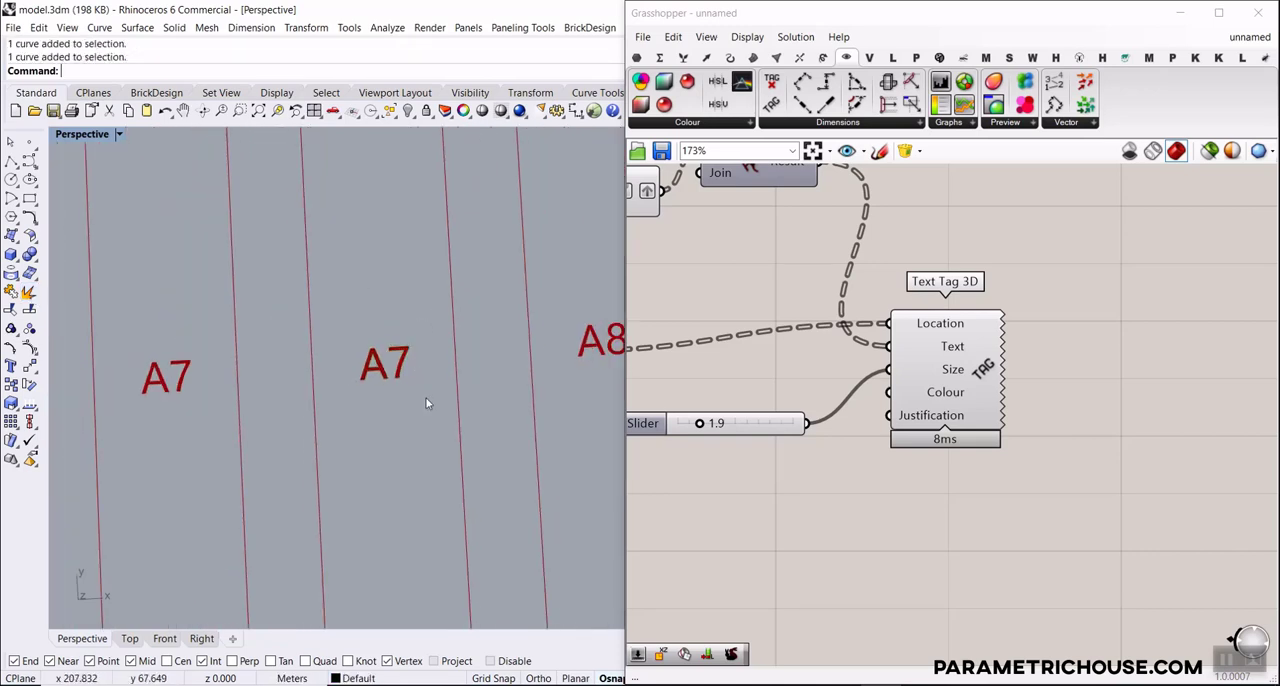
Undo the exploding and baking of the text labels in Rhino
key("ctrl+z")
key("ctrl+z")
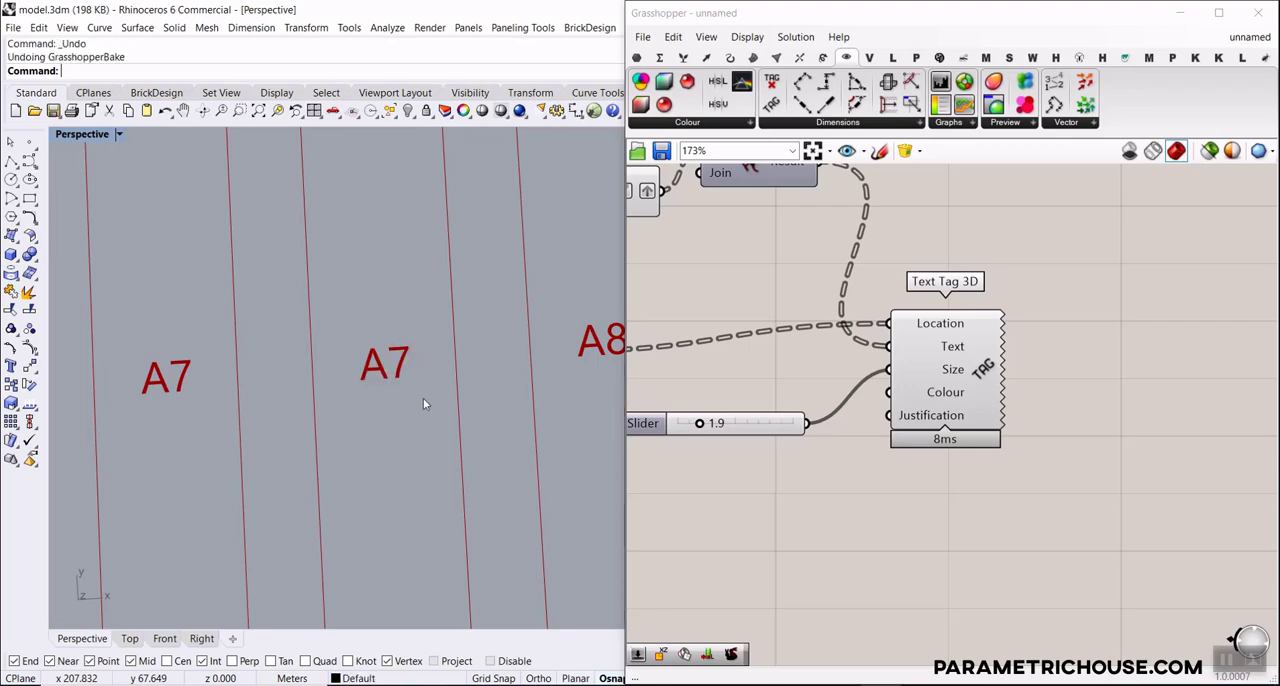
scroll(419, 403, "down", 6)
scroll(419, 403, "down", 6)
scroll(356, 435, "up", 3)
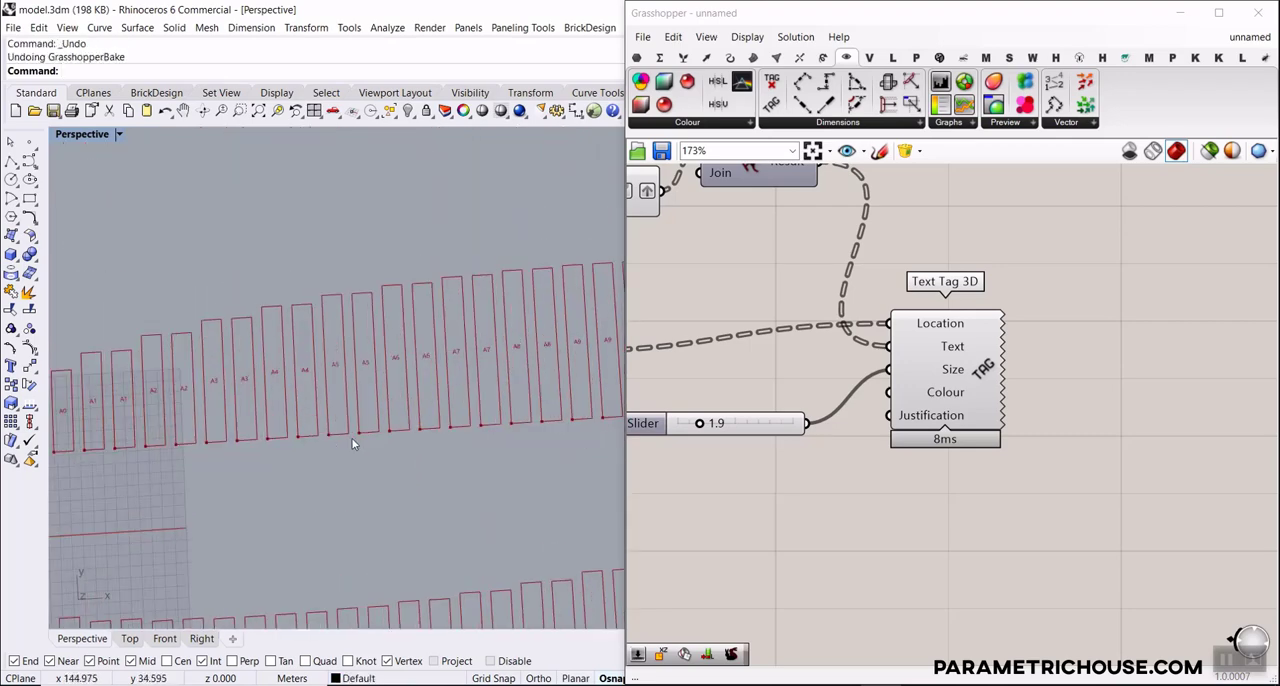
Duplicate the labeling components from Series and the A panel through Polygon Center and Text Tag 3D, placing the copy beside the lower Orient
scroll(844, 406, "down", 5)
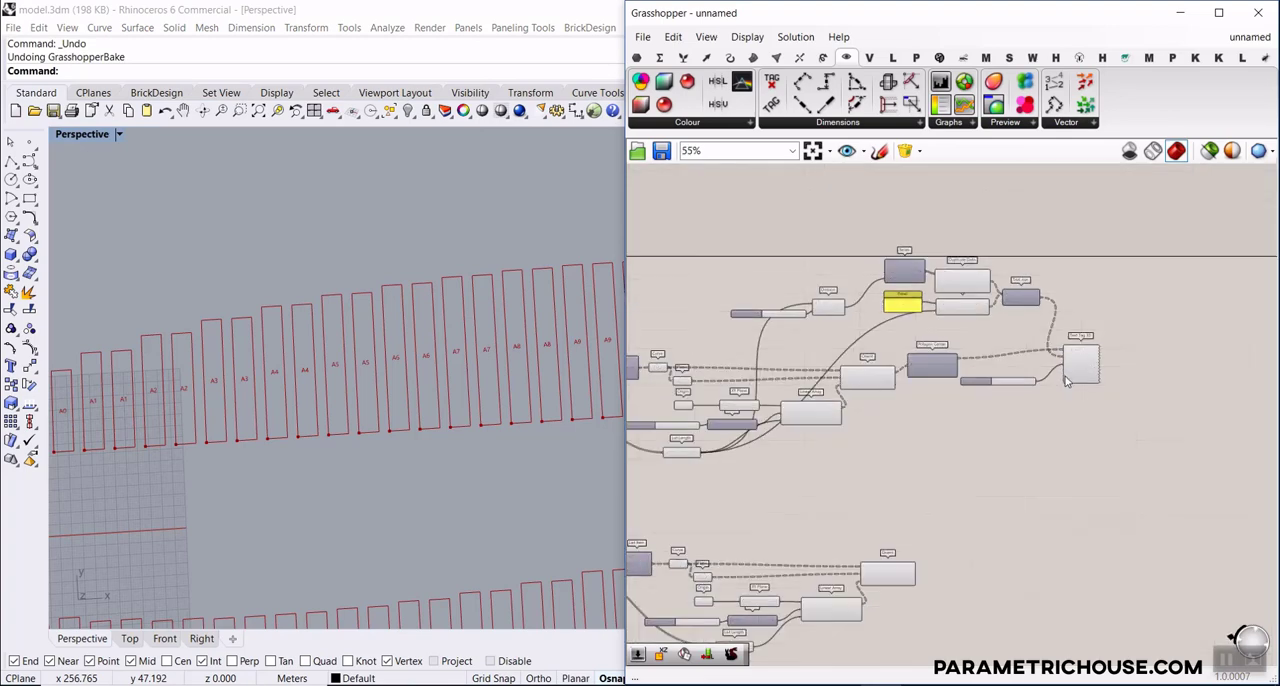
right_click_drag(955, 447, 894, 434)
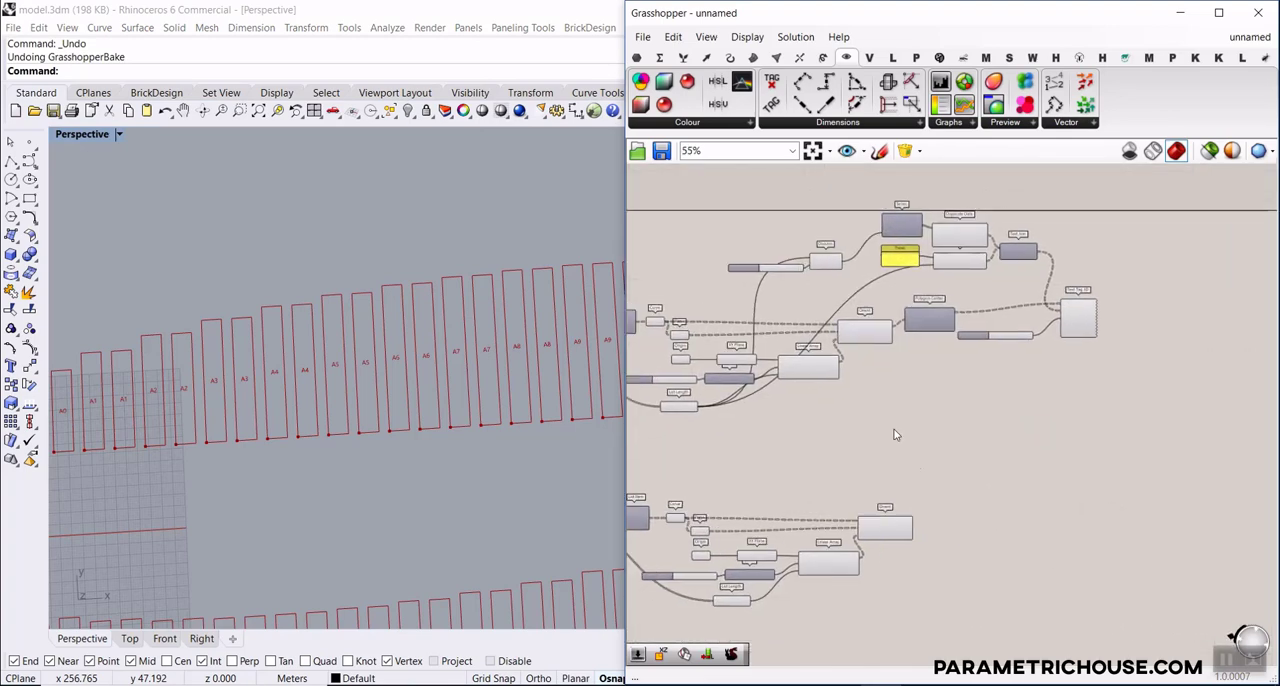
scroll(829, 302, "up", 2)
right_click_drag(831, 292, 791, 332)
scroll(795, 333, "down", 1)
left_click_drag(1172, 224, 870, 392)
scroll(934, 391, "up", 3)
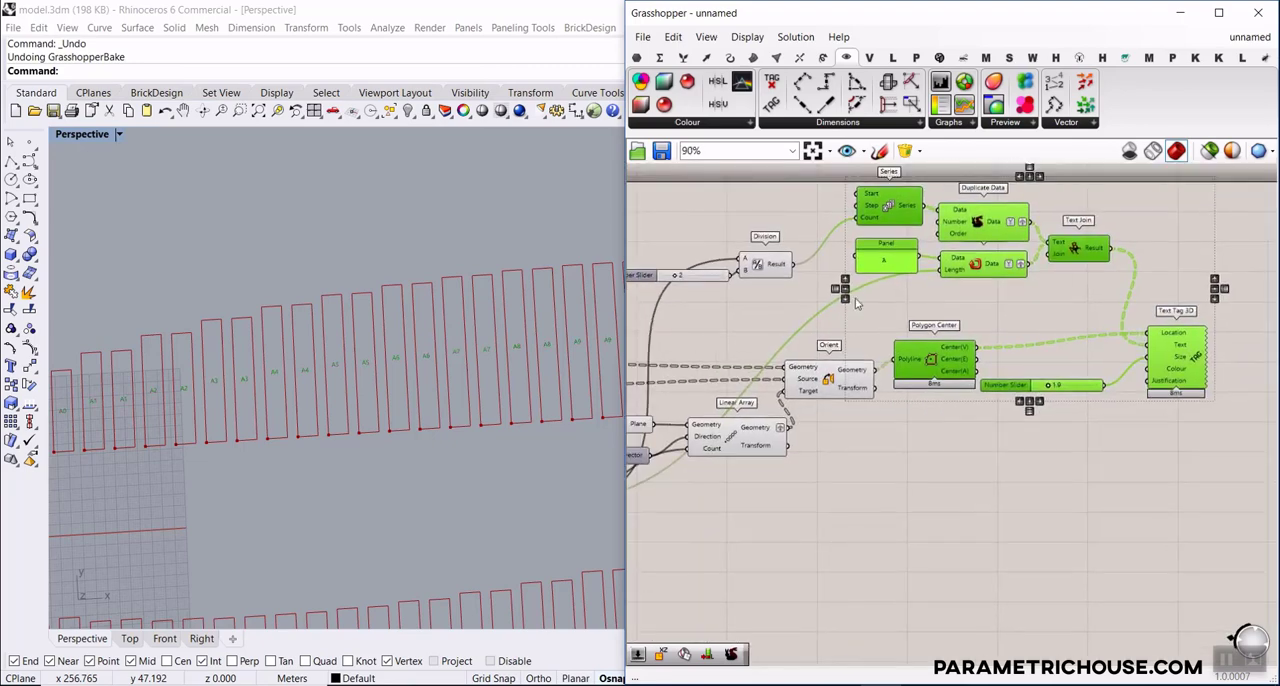
scroll(850, 295, "down", 4)
left_click_drag(869, 270, 920, 474)
scroll(917, 550, "up", 5)
left_click(917, 547)
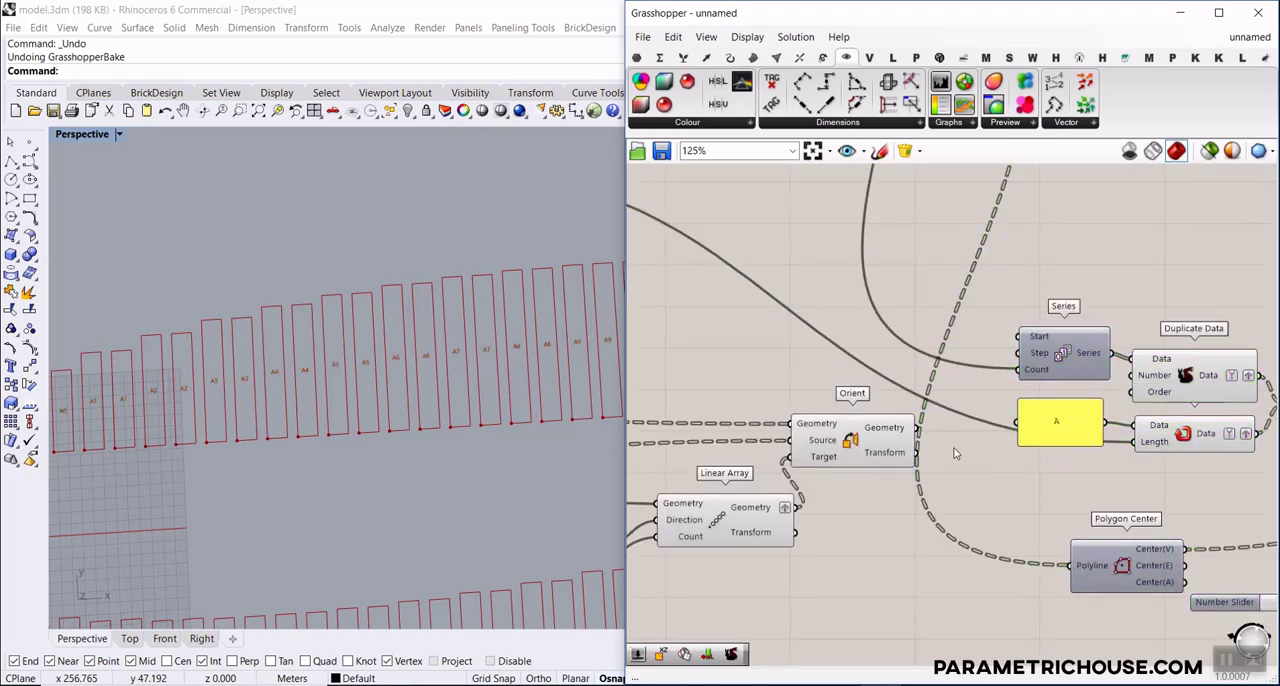
Connect the lower Orient's Geometry output to the copied Polygon Center's Polyline input, and change the copied panel's text to B
right_click_drag(953, 447, 784, 358)
left_click_drag(752, 345, 905, 477)
double_click(886, 334)
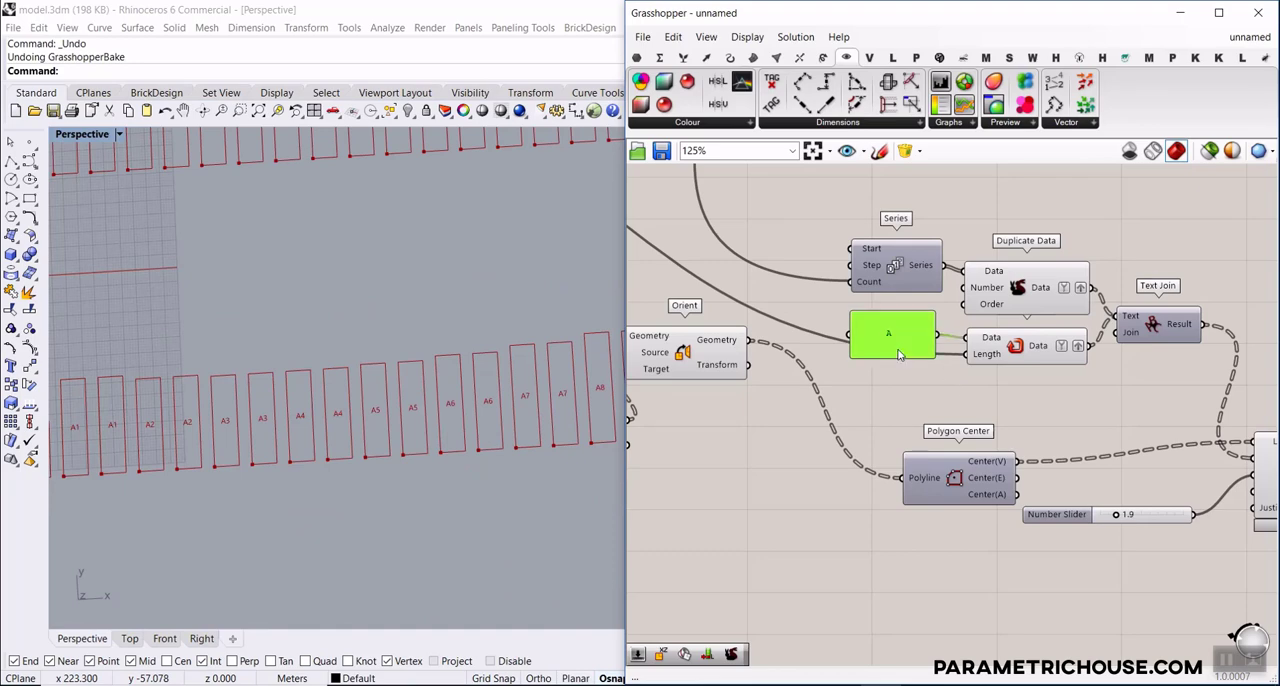
type("B")
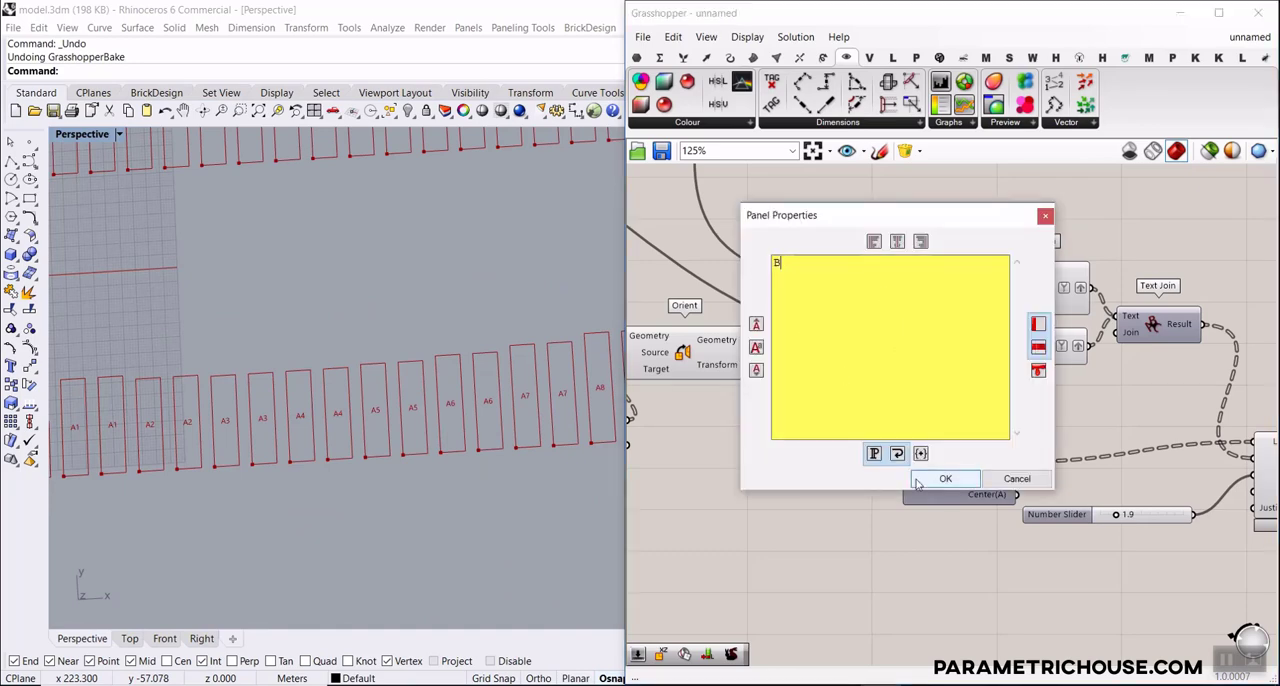
left_click(945, 478)
left_click(852, 427)
scroll(752, 385, "down", 3)
scroll(752, 385, "up", 3)
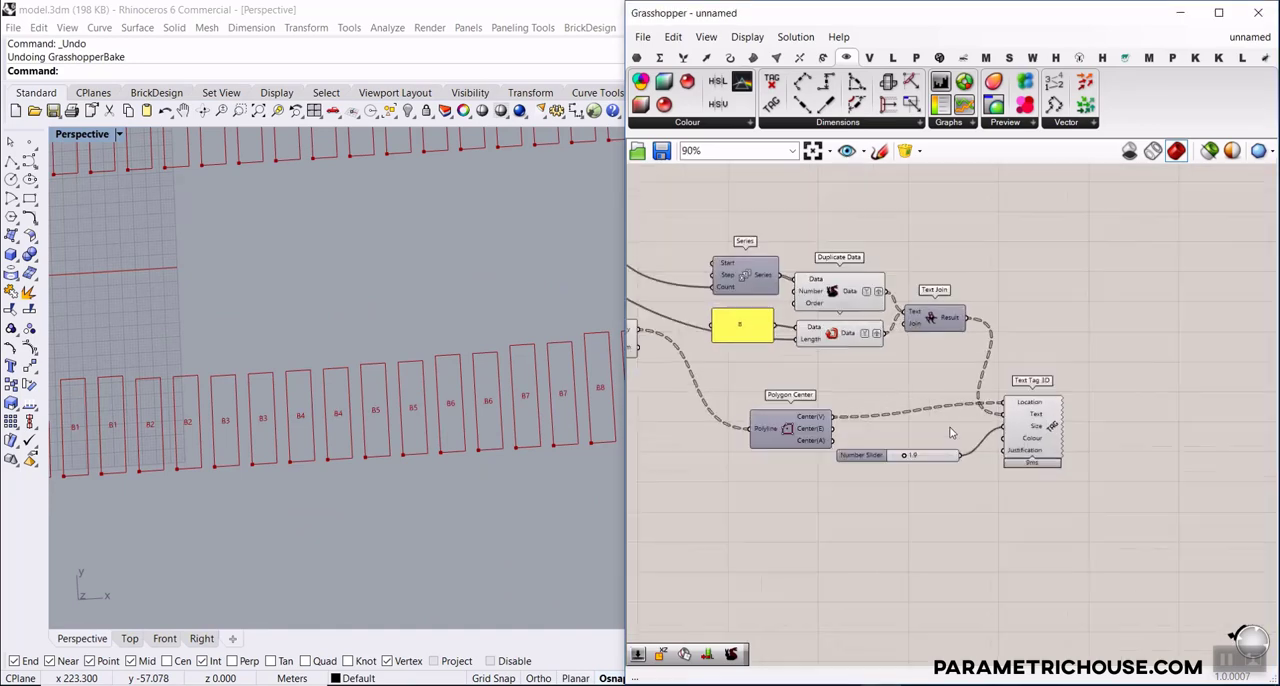
right_click(735, 427)
left_click(742, 449)
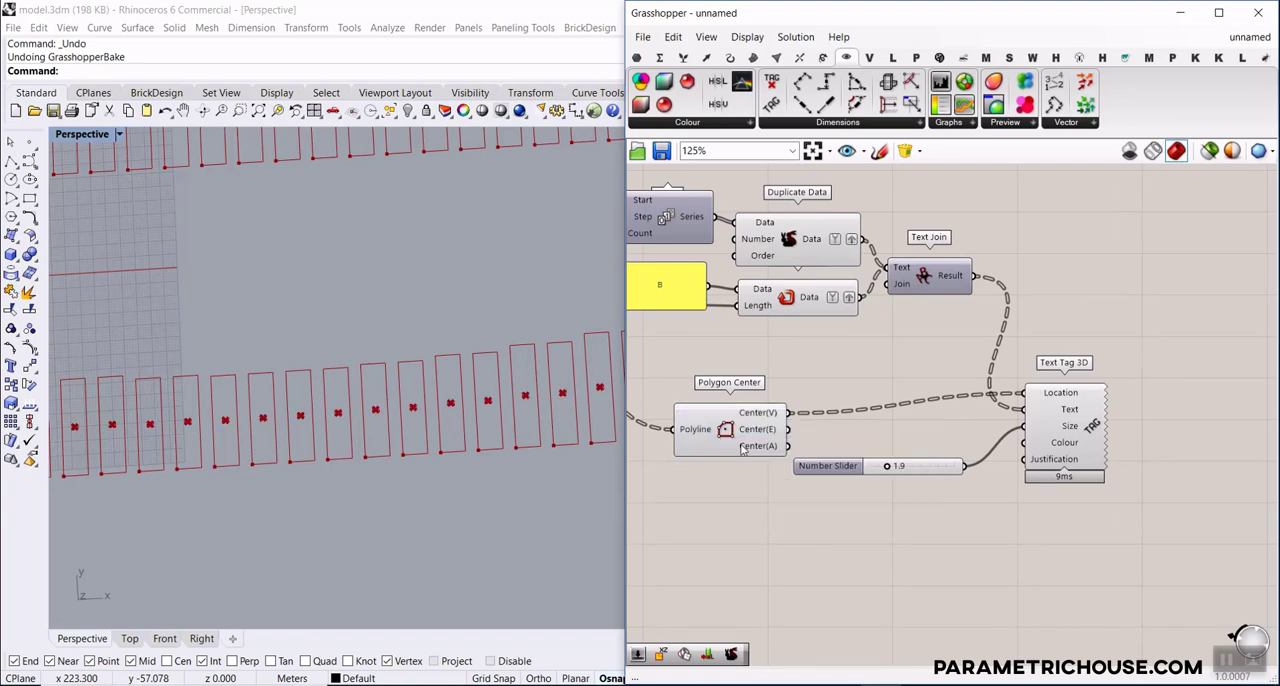
right_click(732, 429)
left_click(752, 456)
Set the first Linear Array's Count slider to 21 and the Thickness slider to 4.3
scroll(373, 411, "down", 9)
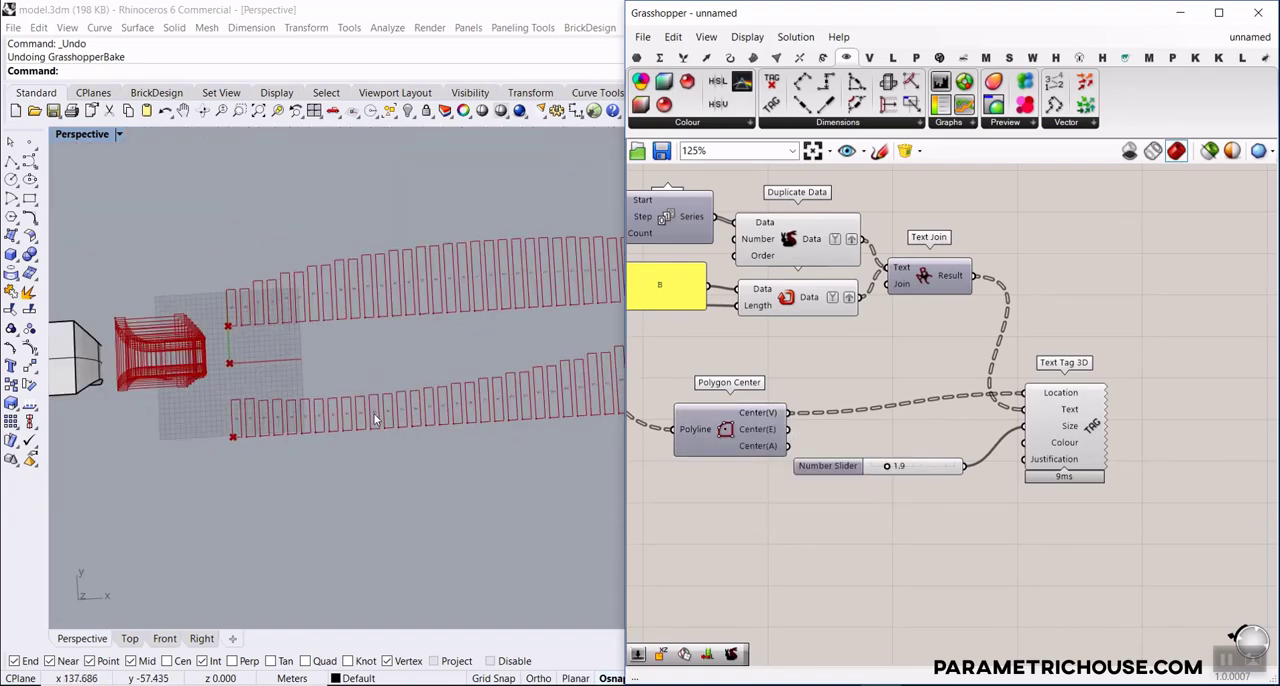
scroll(237, 387, "up", 14)
scroll(334, 514, "down", 11)
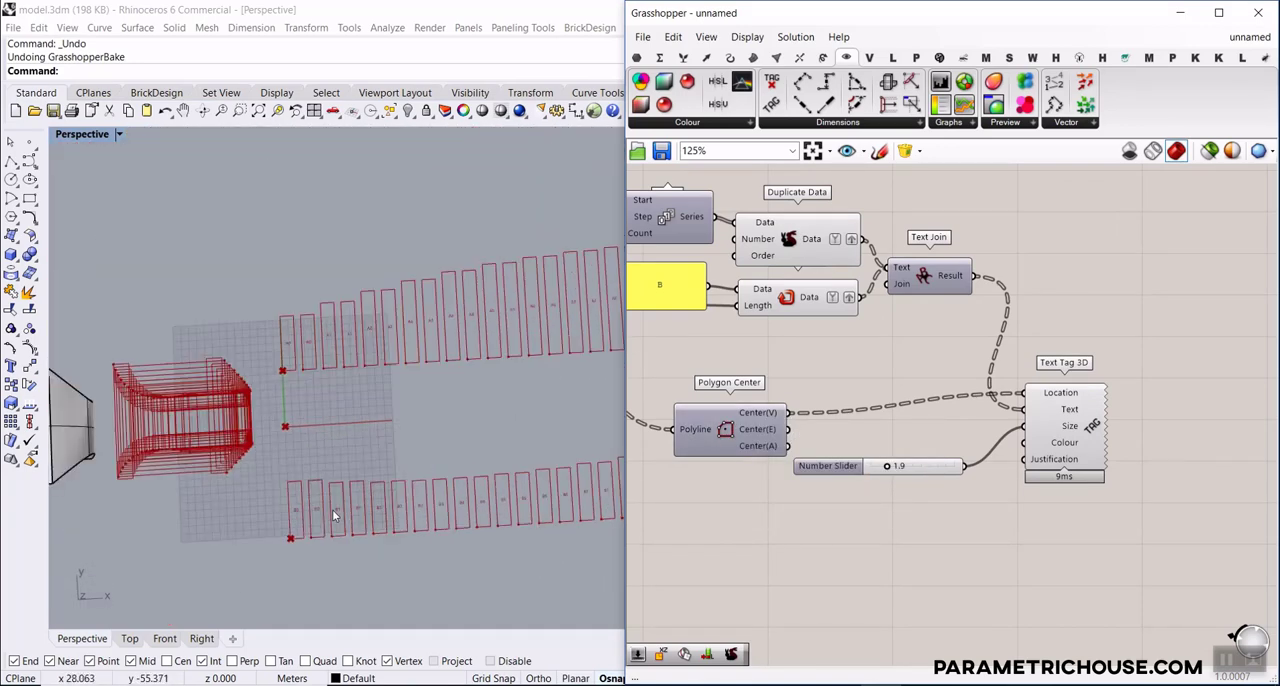
right_click_drag(334, 514, 330, 366)
scroll(866, 346, "down", 8)
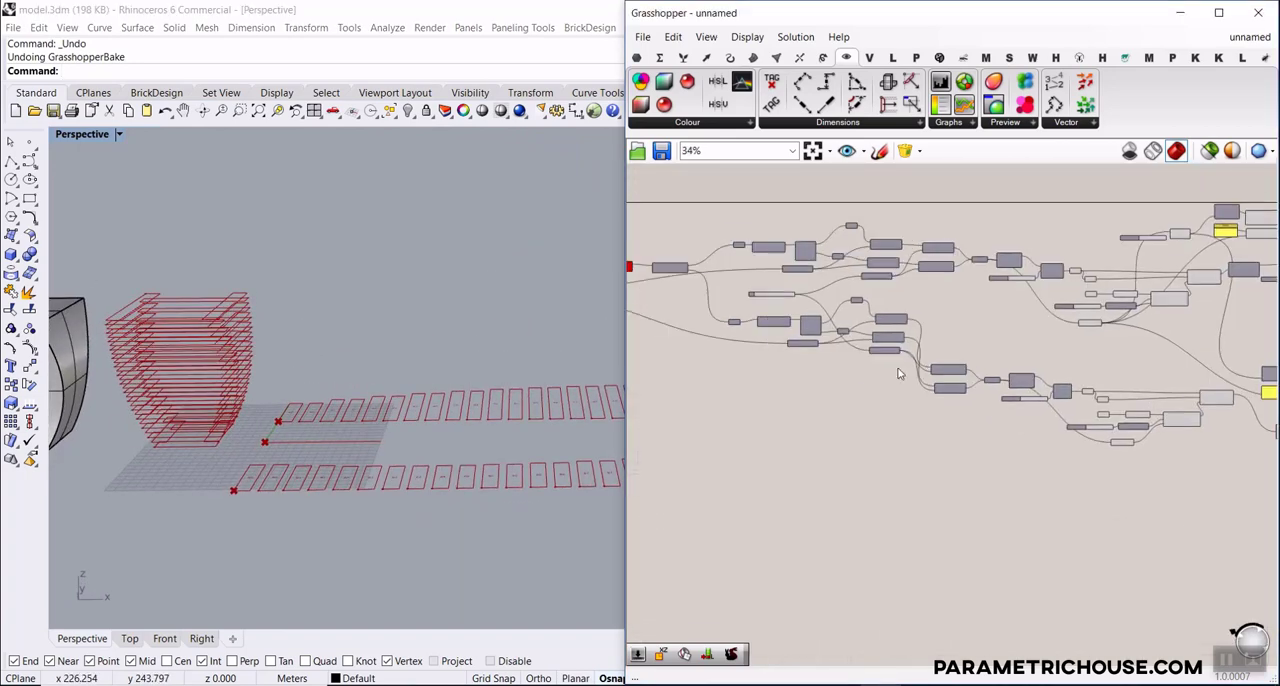
scroll(866, 346, "up", 14)
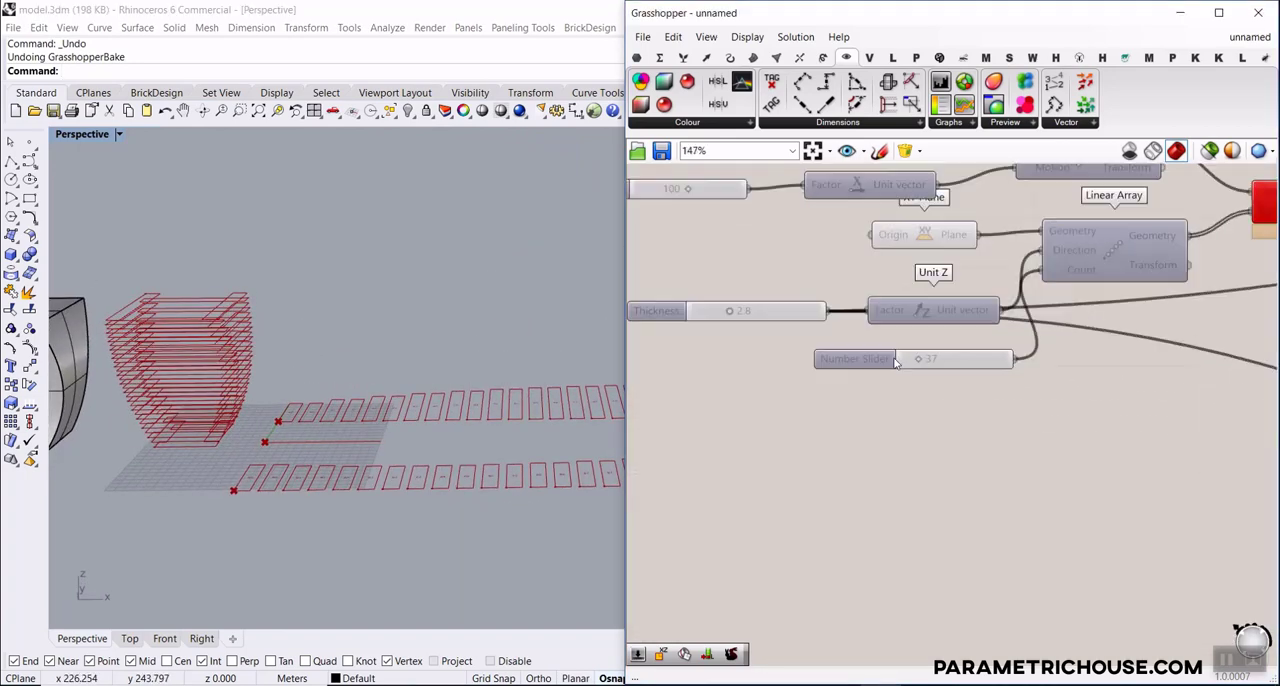
left_click_drag(873, 368, 855, 366)
right_click_drag(802, 261, 1032, 328)
scroll(1032, 328, "down", 3)
right_click_drag(825, 321, 797, 373)
left_click_drag(787, 377, 808, 376)
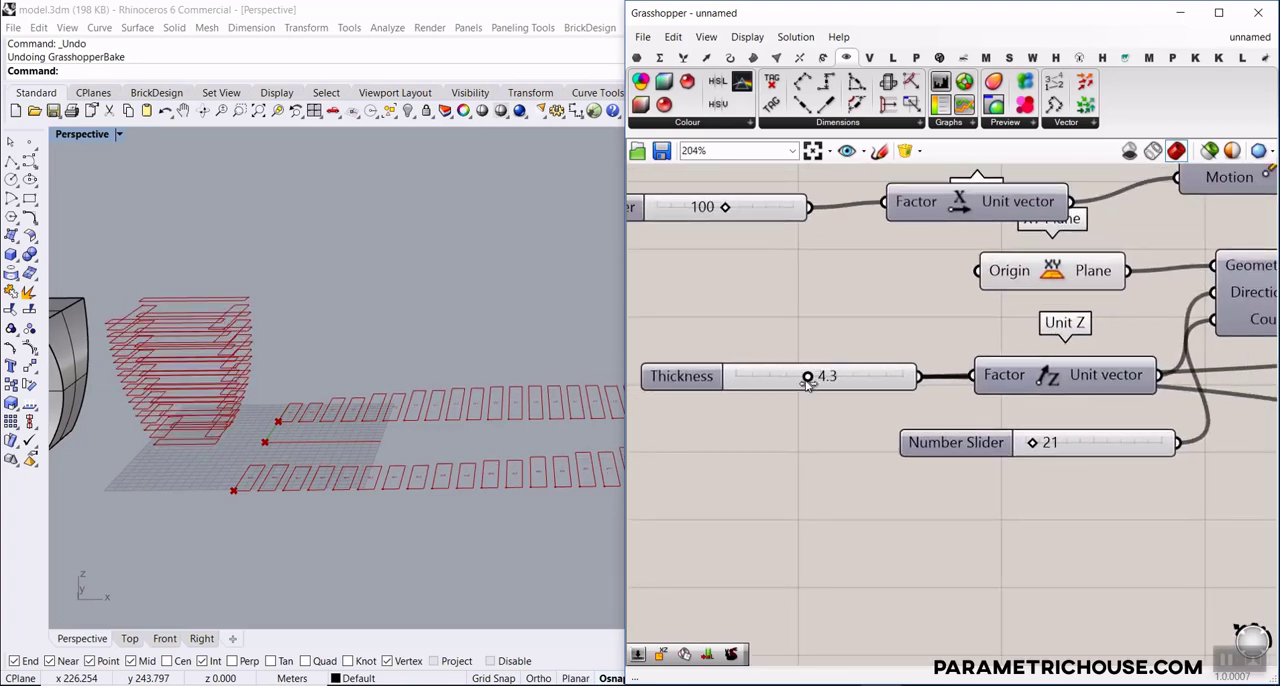
Examine the updated slat labels, the flat rows and the stacked slats in the Rhino viewport
scroll(407, 353, "down", 5)
scroll(463, 370, "up", 9)
scroll(429, 280, "up", 6)
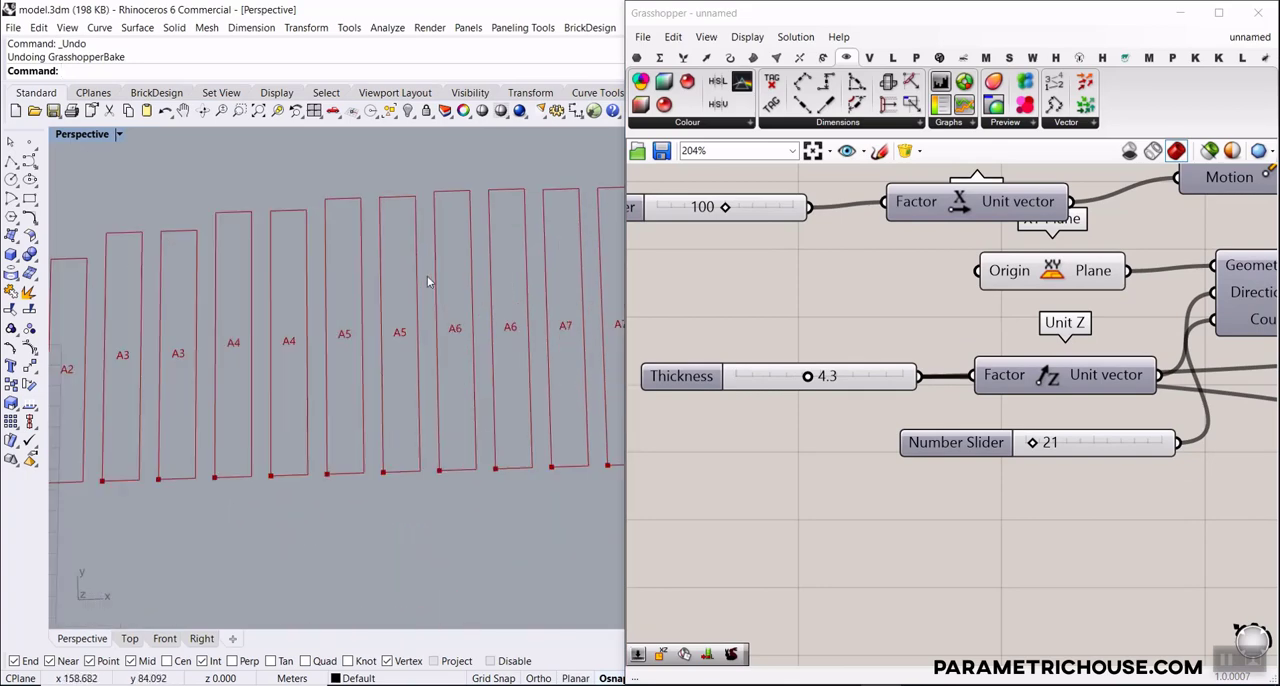
right_click_drag(449, 357, 393, 346, "shift")
scroll(434, 357, "down", 5)
right_click_drag(318, 369, 517, 324)
scroll(770, 358, "down", 3)
Turn off the preview of all components in the definition
scroll(770, 358, "down", 10)
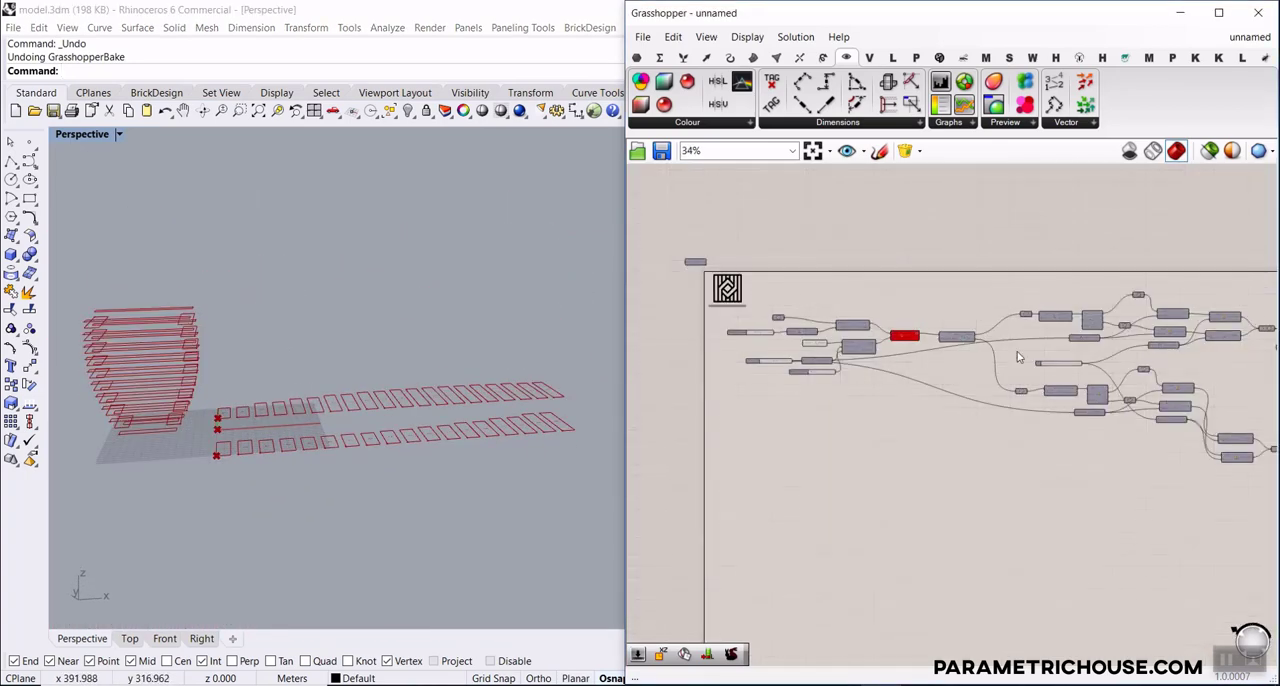
scroll(990, 348, "down", 3)
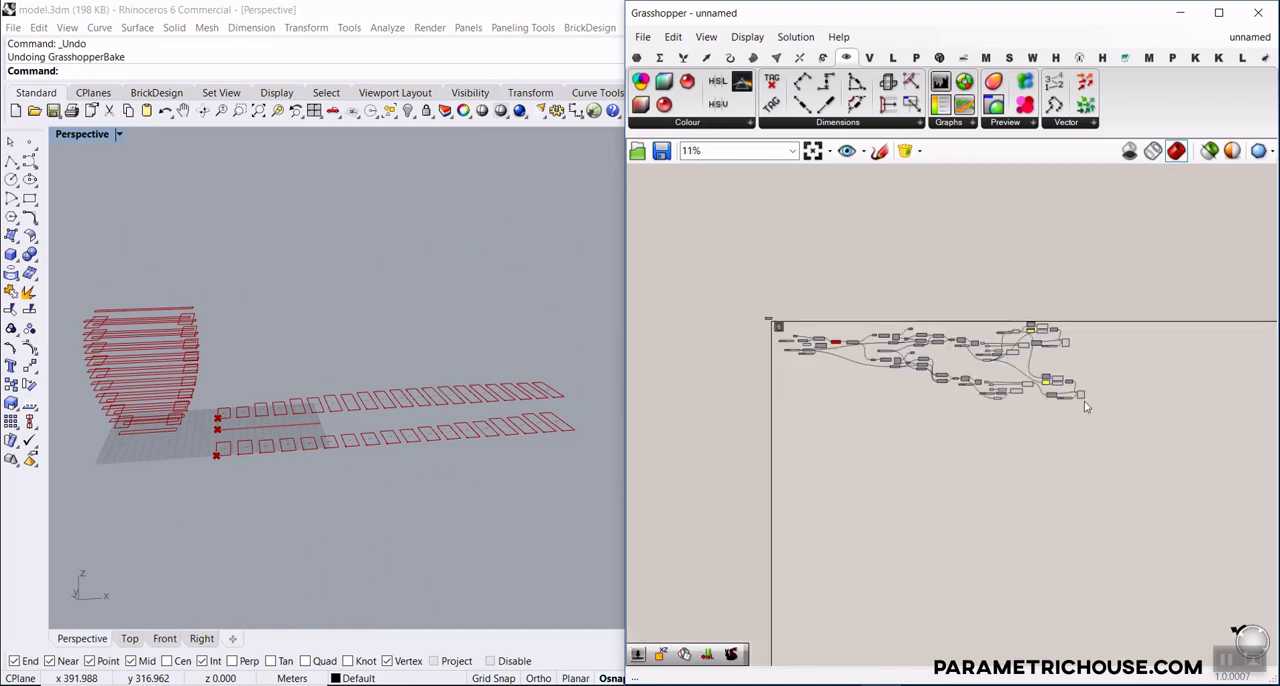
left_click_drag(1108, 438, 750, 294)
right_click(956, 262)
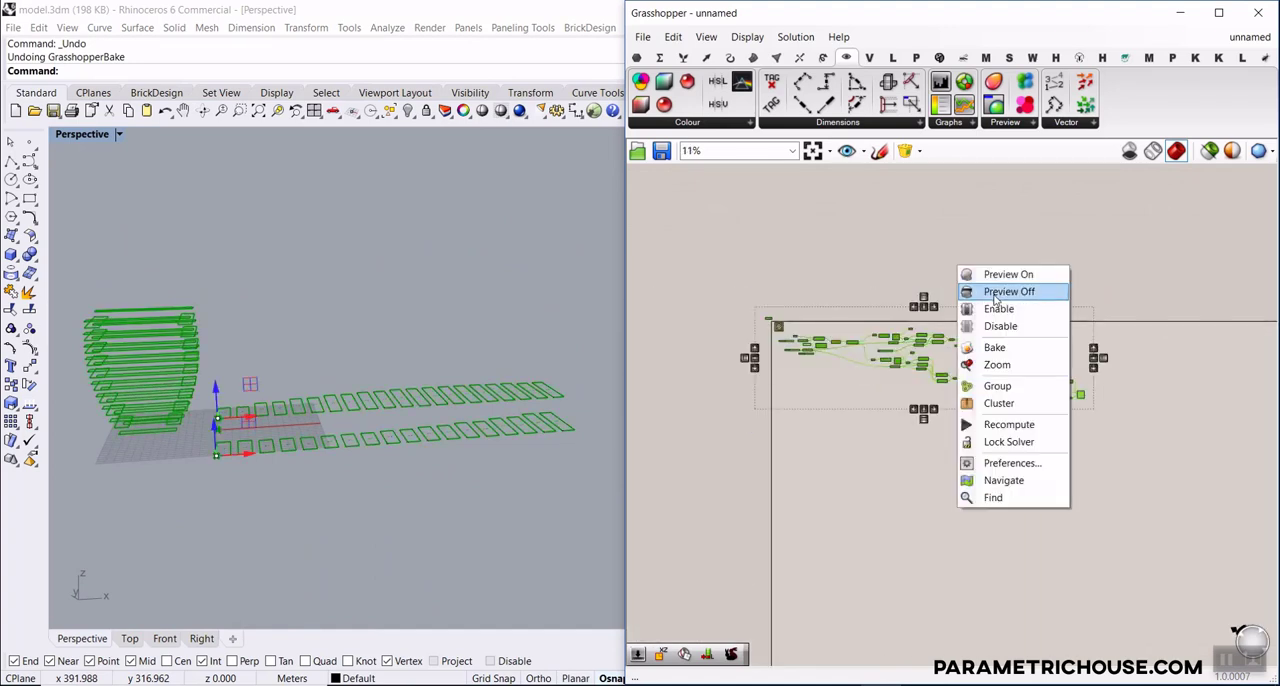
left_click(1004, 290)
right_click_drag(1130, 321, 1071, 337)
left_click(1068, 343)
Turn on the preview of the upper Orient and the upper Text Tag 3D to show the A-labeled slat row
scroll(1036, 404, "up", 8)
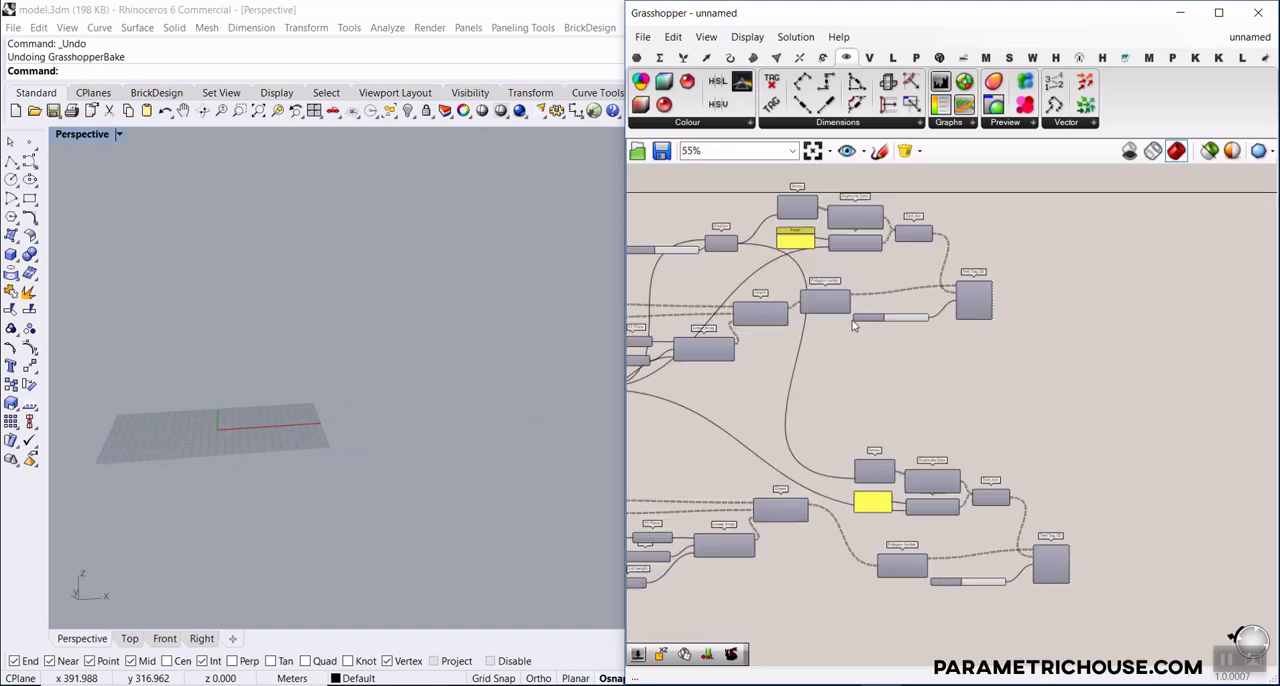
scroll(836, 308, "up", 2)
scroll(855, 318, "up", 2)
right_click(868, 316)
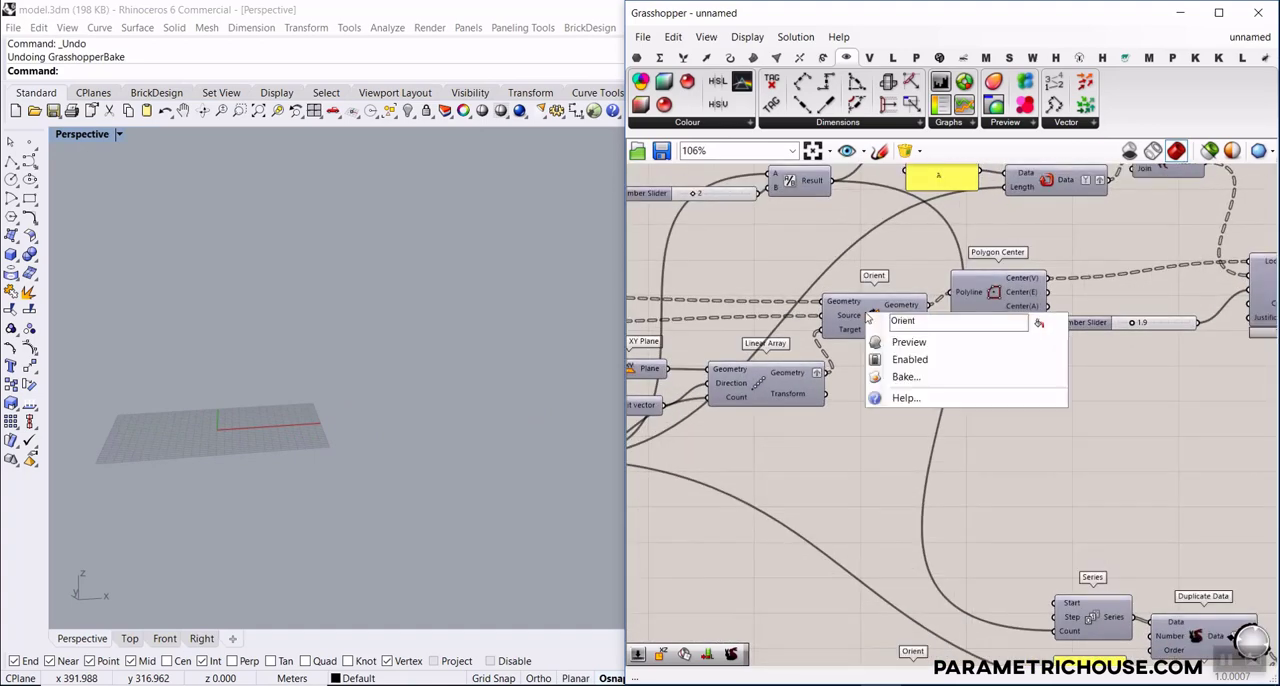
left_click(898, 345)
right_click_drag(1027, 332, 695, 341)
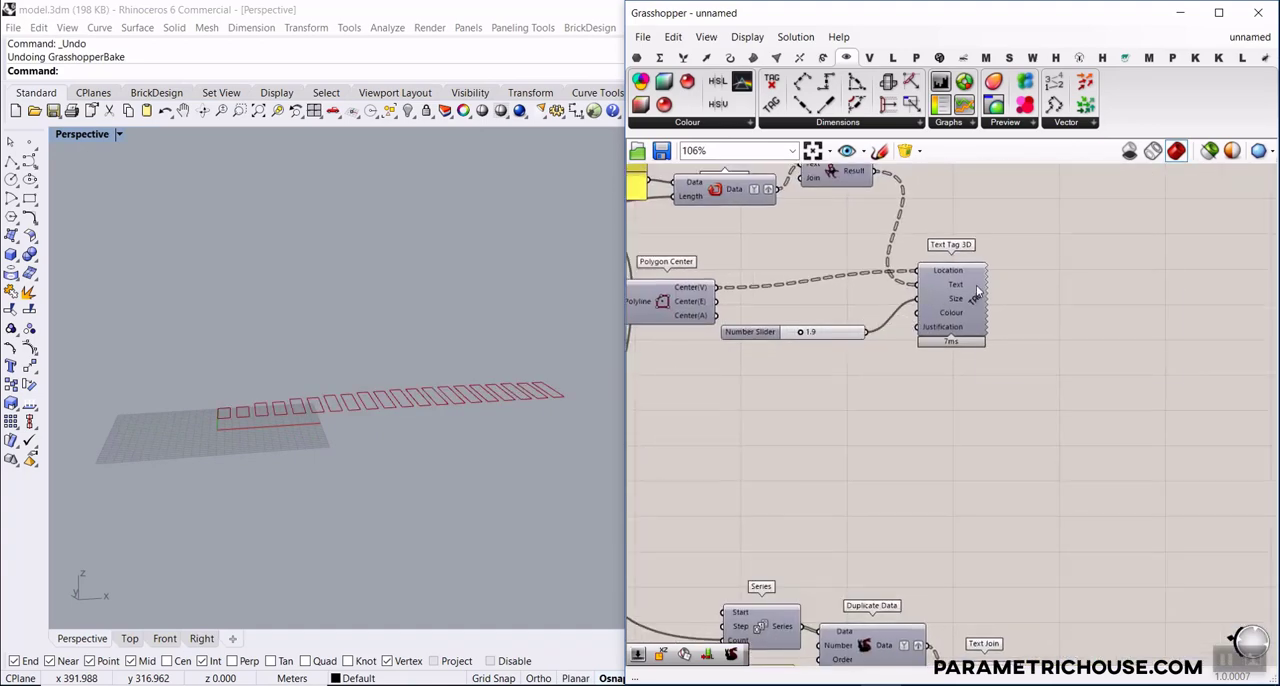
right_click(977, 288)
left_click(1018, 316)
right_click_drag(373, 322, 337, 411)
scroll(337, 411, "up", 4)
Turn on the preview of the upper slat Brep and bake it to Layer 01
right_click_drag(791, 335, 1020, 325)
scroll(1020, 325, "down", 4)
right_click_drag(731, 369, 945, 343)
scroll(780, 293, "up", 3)
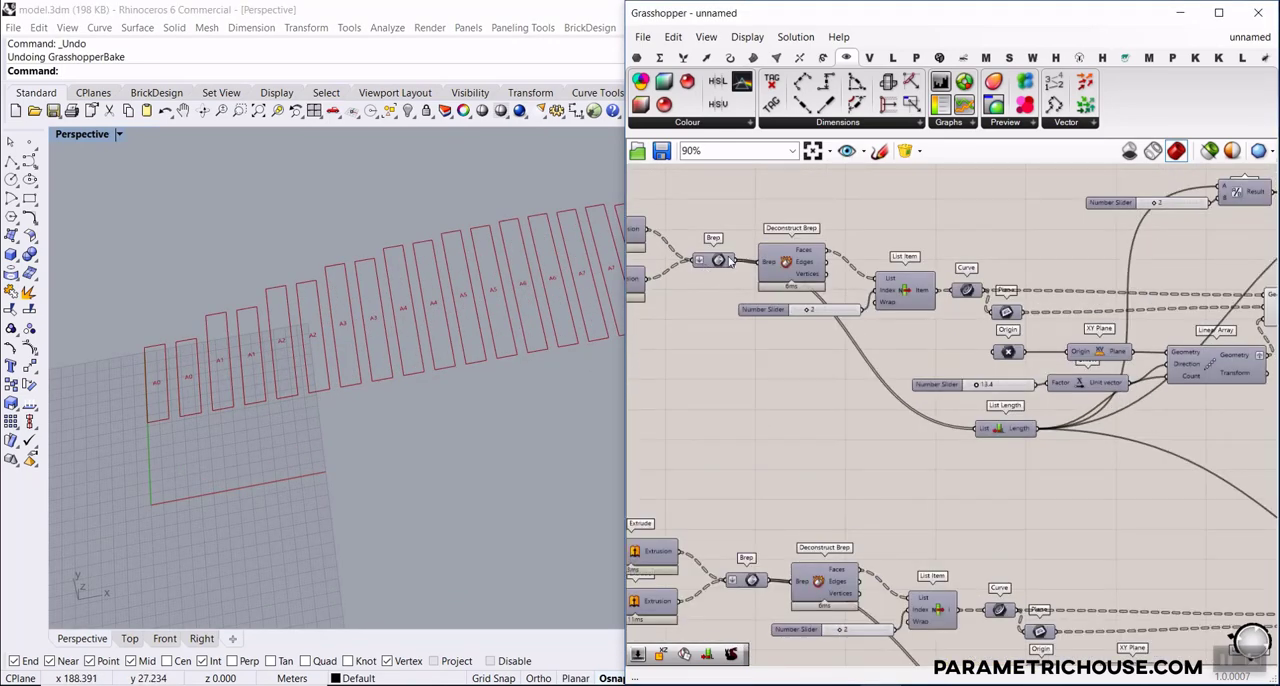
right_click(729, 261)
left_click(770, 286)
left_click(718, 260)
right_click_drag(430, 380, 321, 320)
scroll(321, 320, "up", 5)
right_click_drag(806, 412, 758, 420)
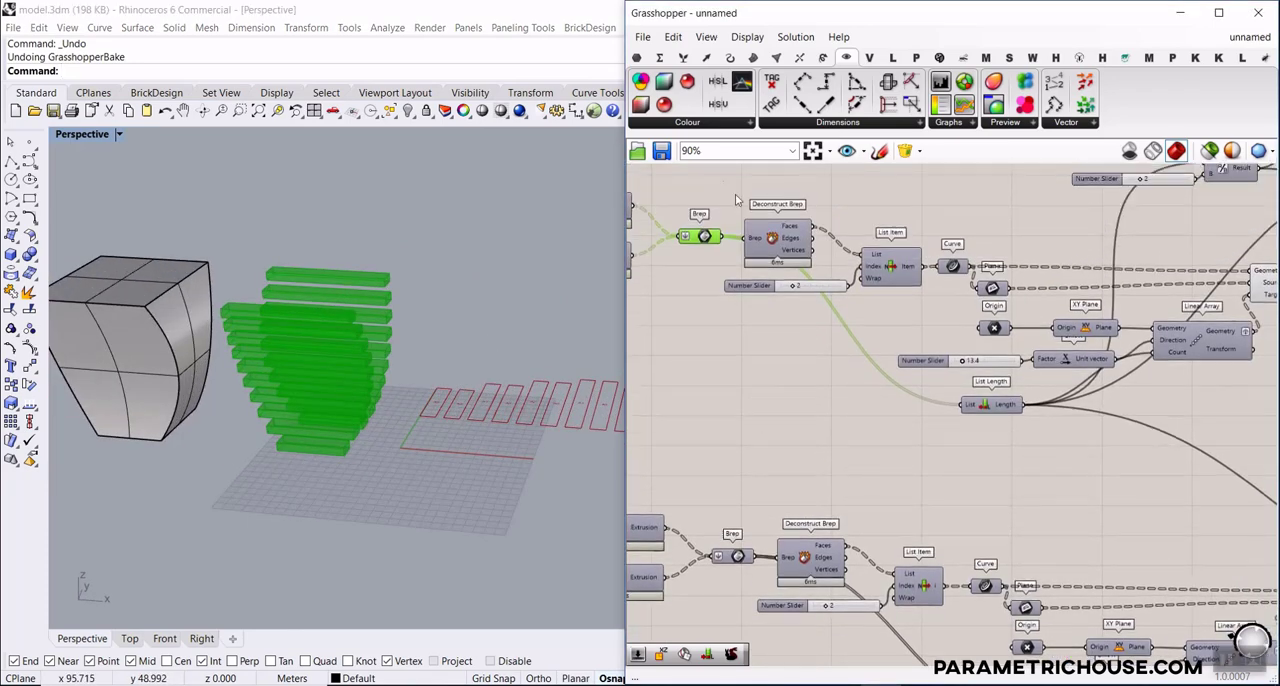
right_click(707, 237)
left_click(760, 303)
left_click(754, 456)
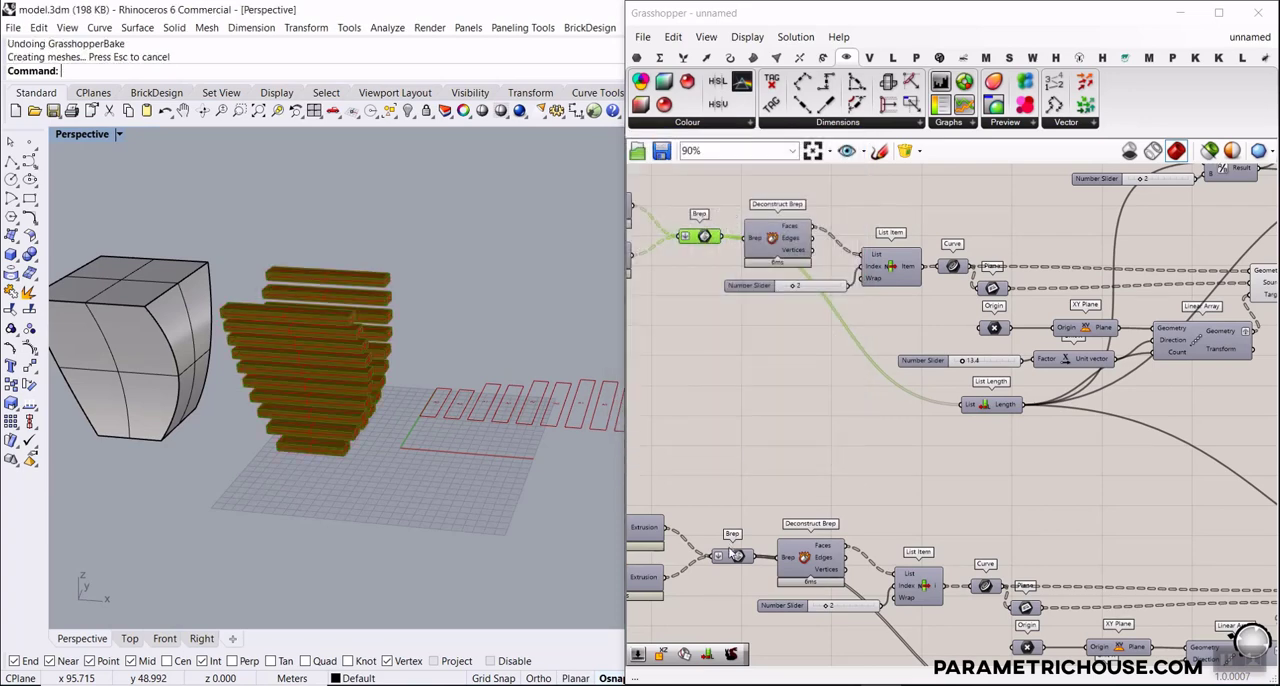
Bake the lower slat Brep to Layer 02 and turn off the preview of the upper slat Brep
right_click(731, 493)
right_click_drag(720, 466, 716, 404)
right_click(731, 498)
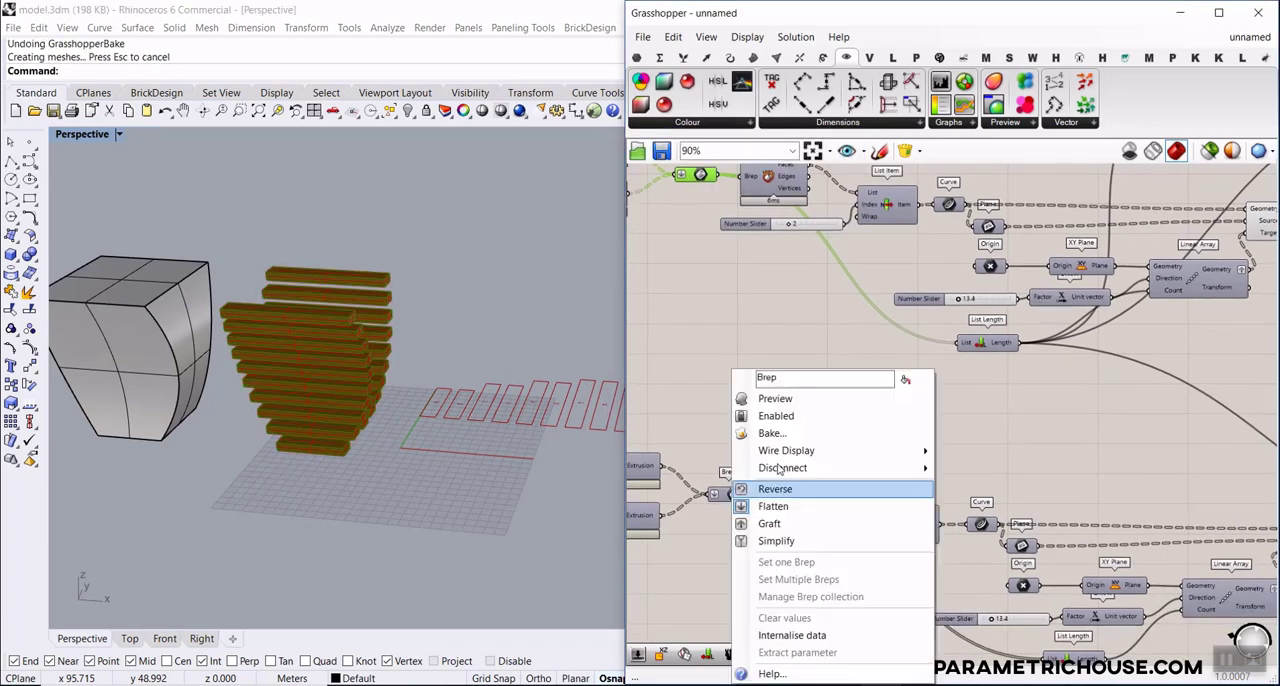
left_click(765, 437)
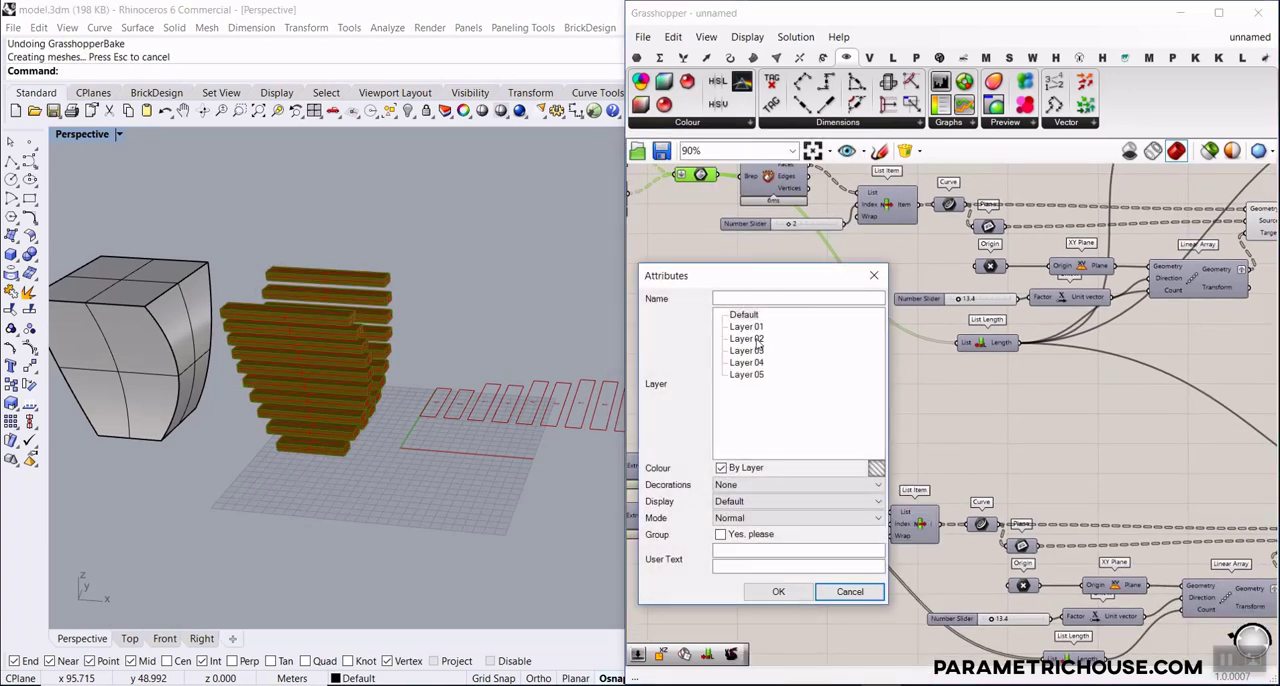
left_click(778, 591)
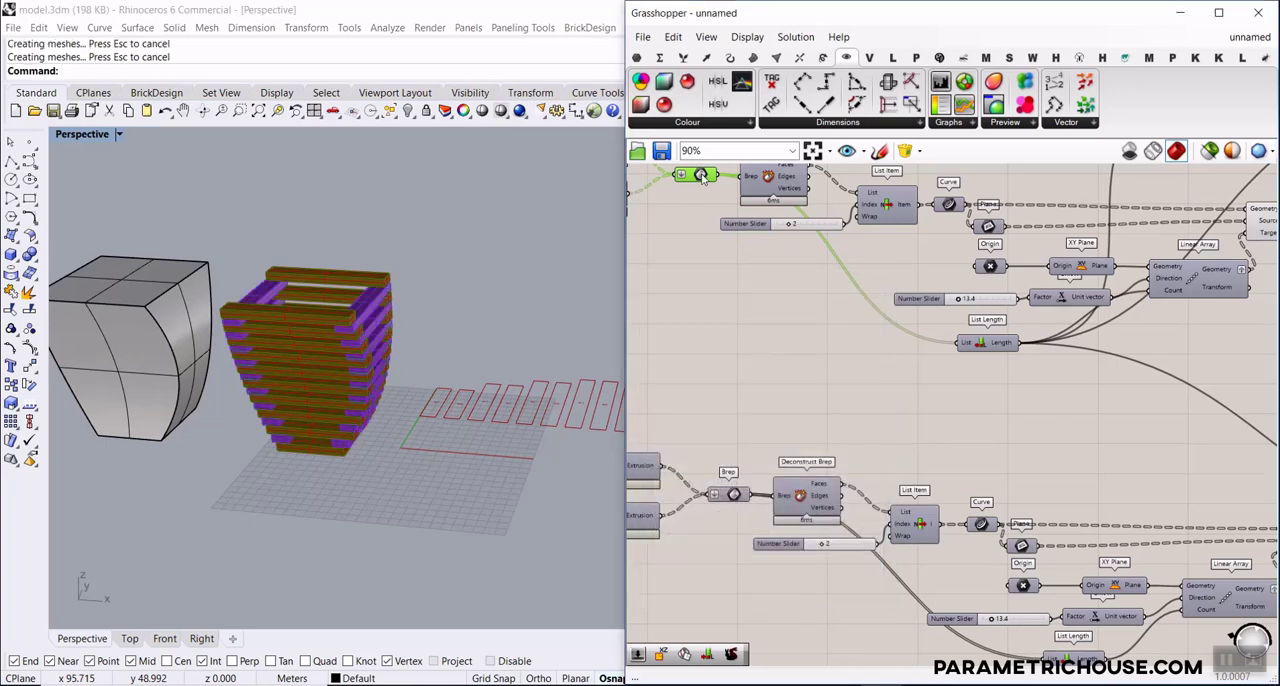
right_click(705, 185)
left_click(718, 203)
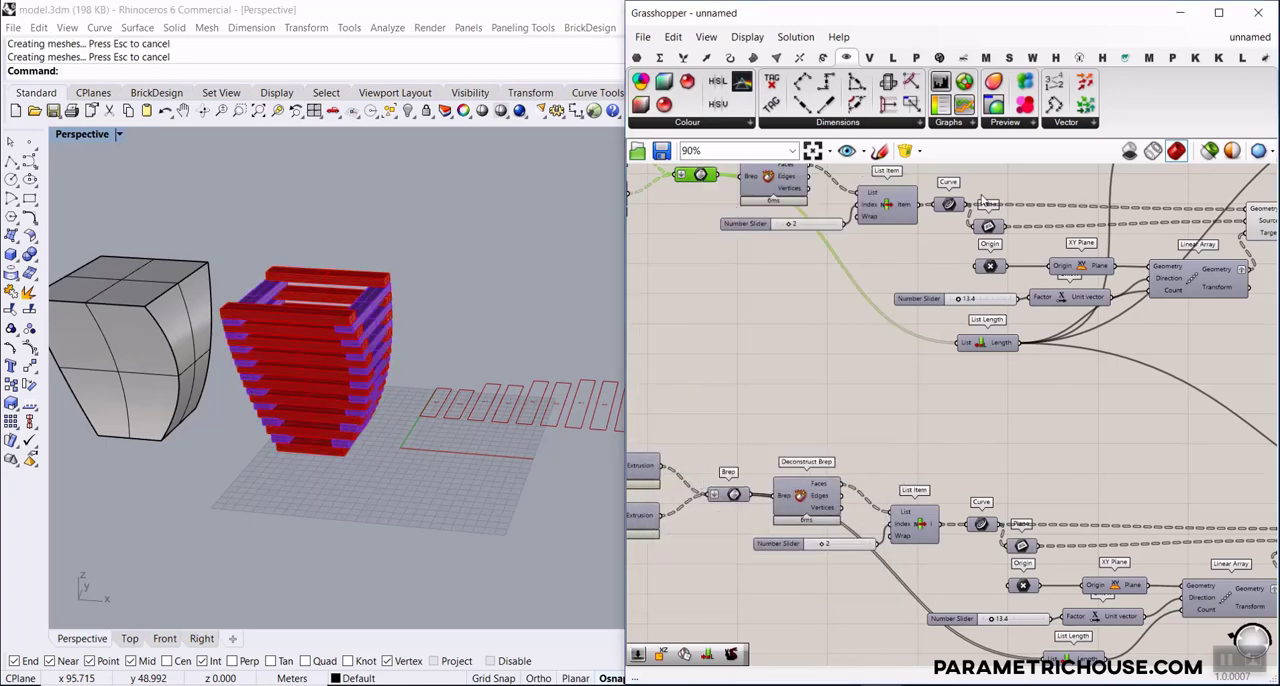
Examine the baked stacked slats in the Rhino viewport from above, from the side and around the base
left_click(1174, 21)
scroll(597, 298, "down", 6)
right_click_drag(597, 298, 575, 350)
scroll(440, 335, "up", 18)
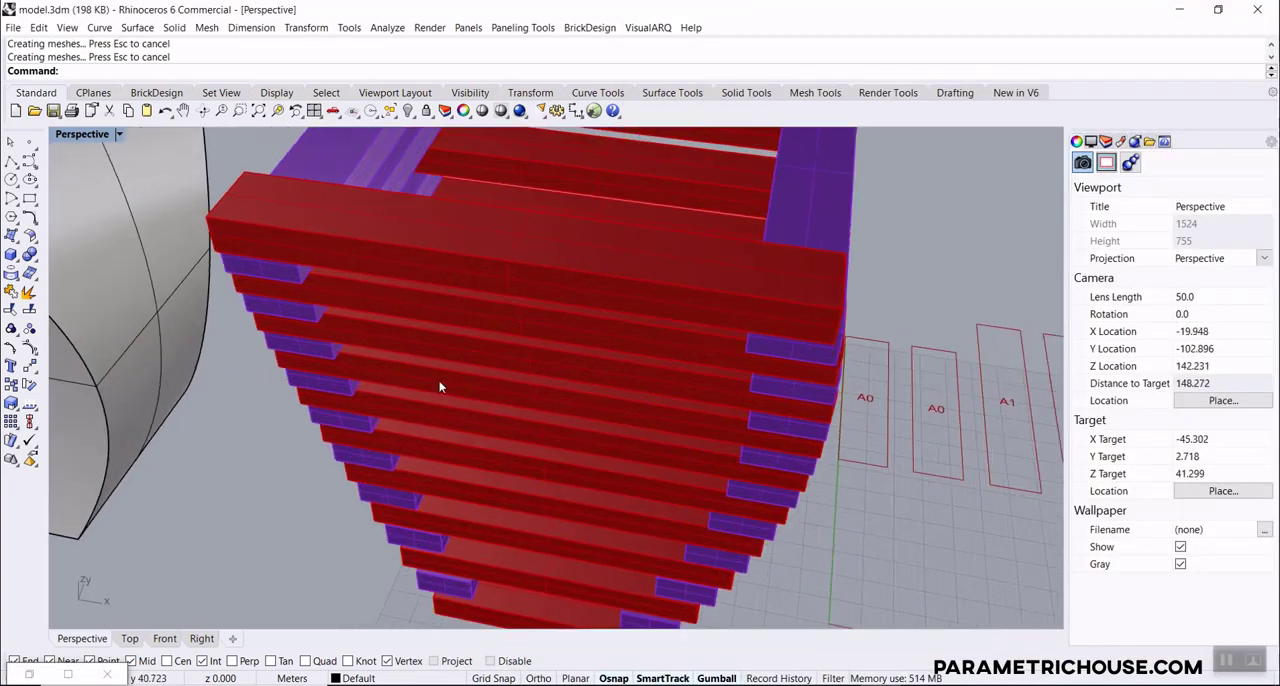
right_click_drag(440, 387, 308, 277)
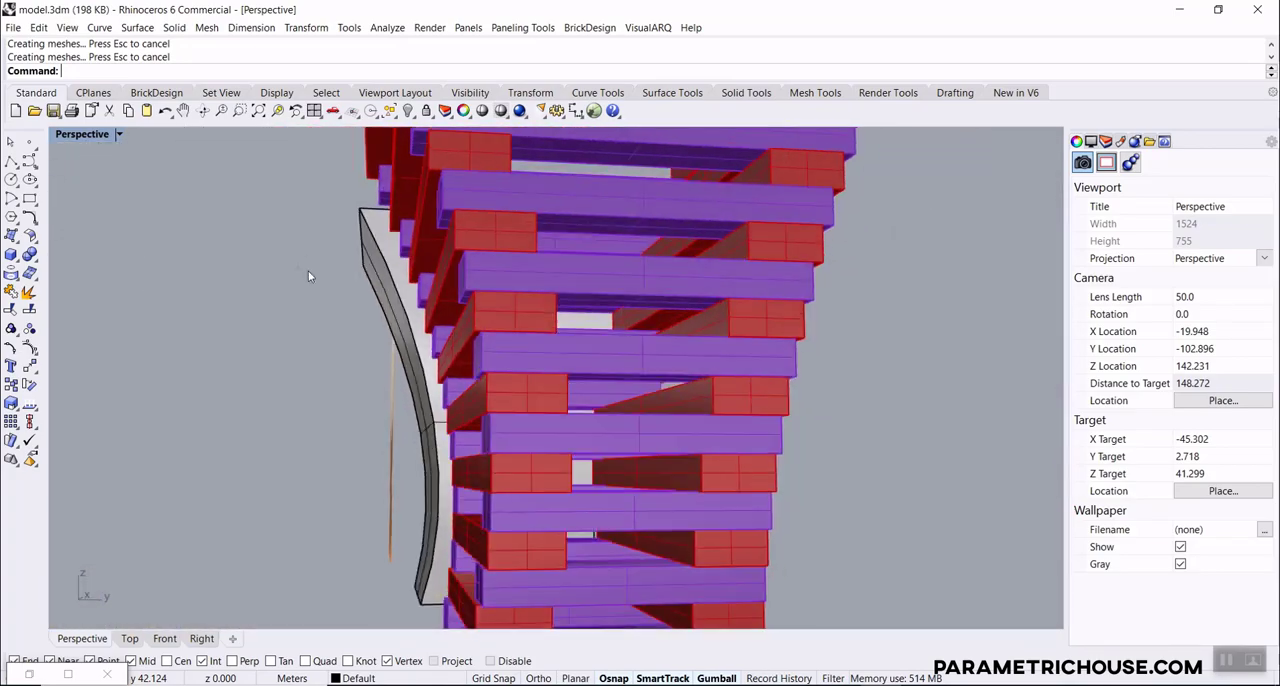
scroll(400, 275, "down", 8)
right_click_drag(590, 312, 779, 330)
scroll(526, 452, "up", 8)
right_click_drag(580, 465, 789, 406)
scroll(531, 467, "up", 3)
scroll(711, 411, "down", 8)
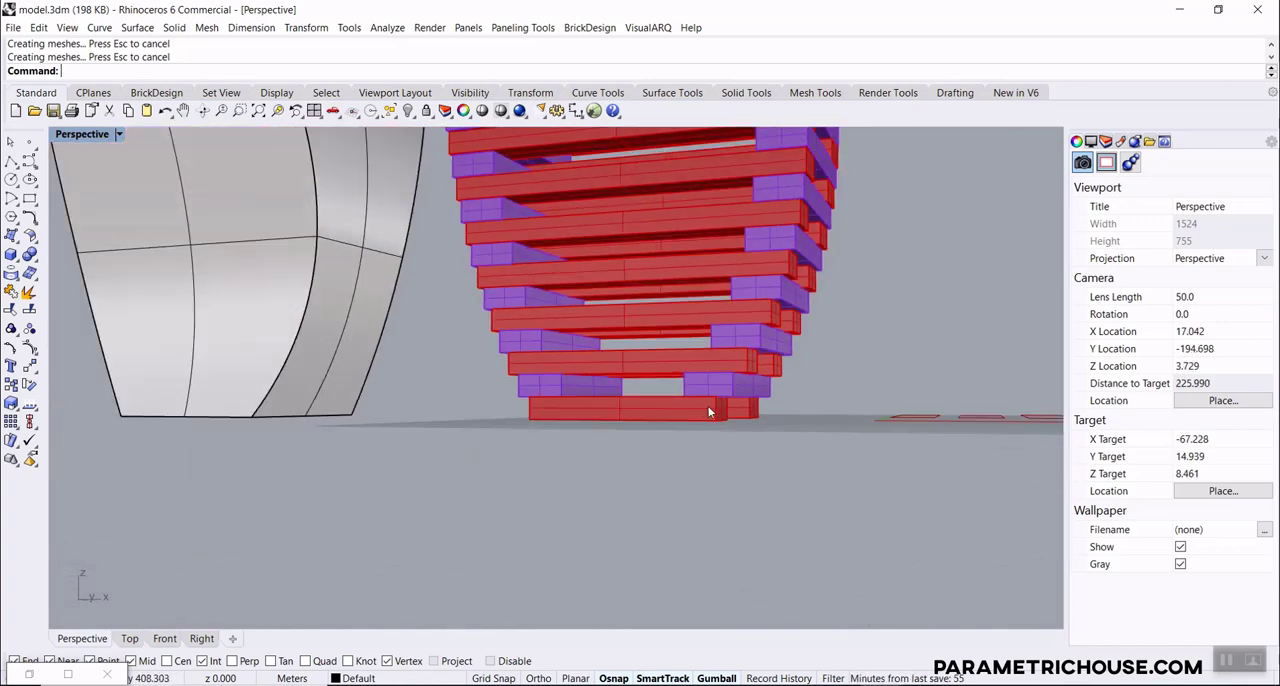
right_click_drag(710, 412, 447, 497)
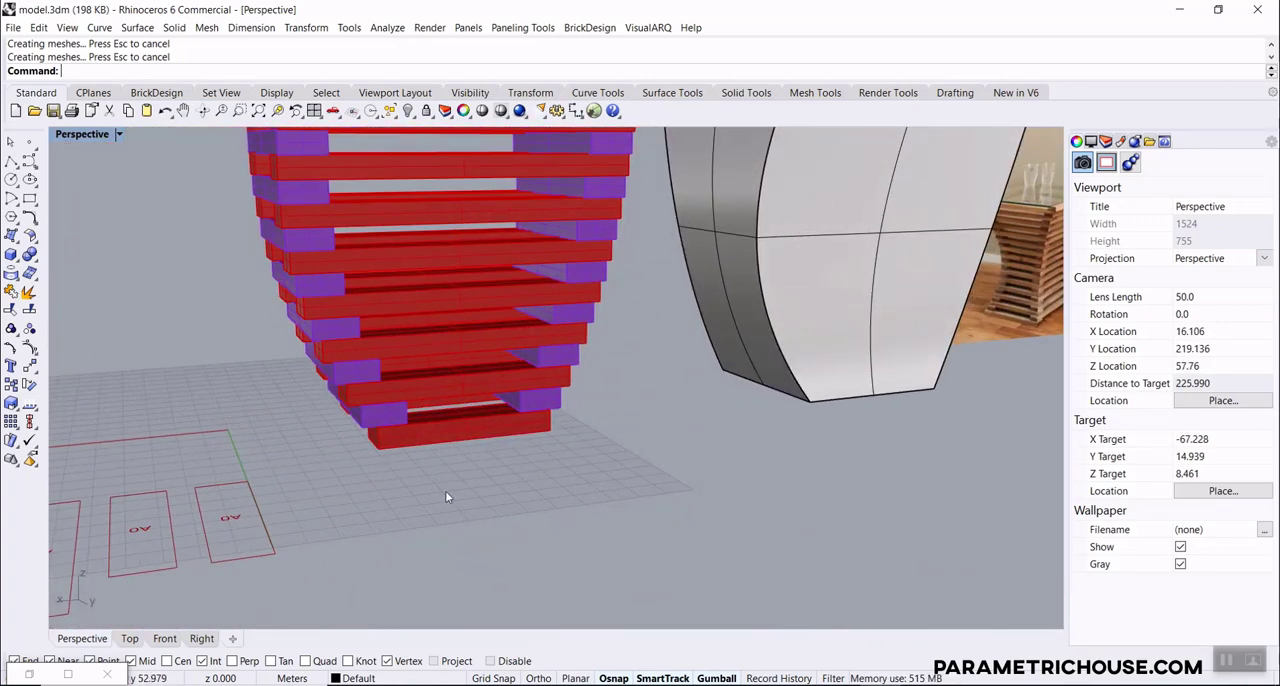
Bring Grasshopper back into view and undo both slat bakes in Rhino
key("Return")
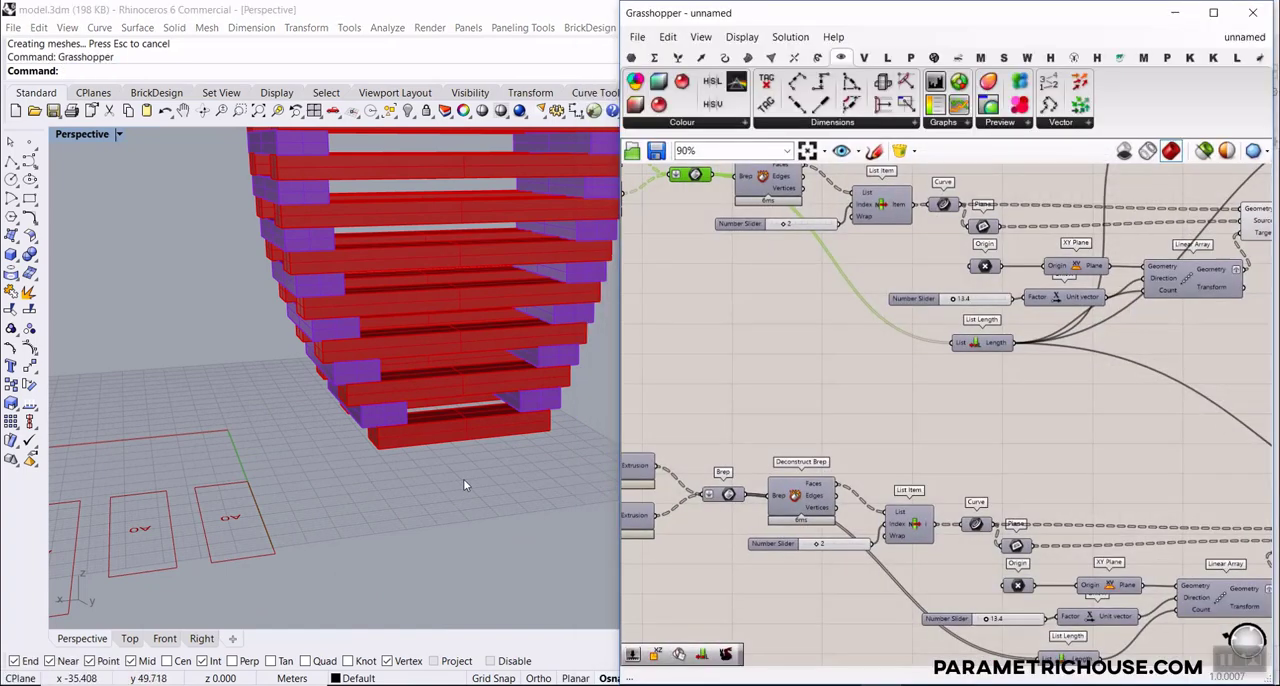
scroll(460, 474, "down", 4)
left_click(458, 500)
key("ctrl+z")
key("ctrl+z")
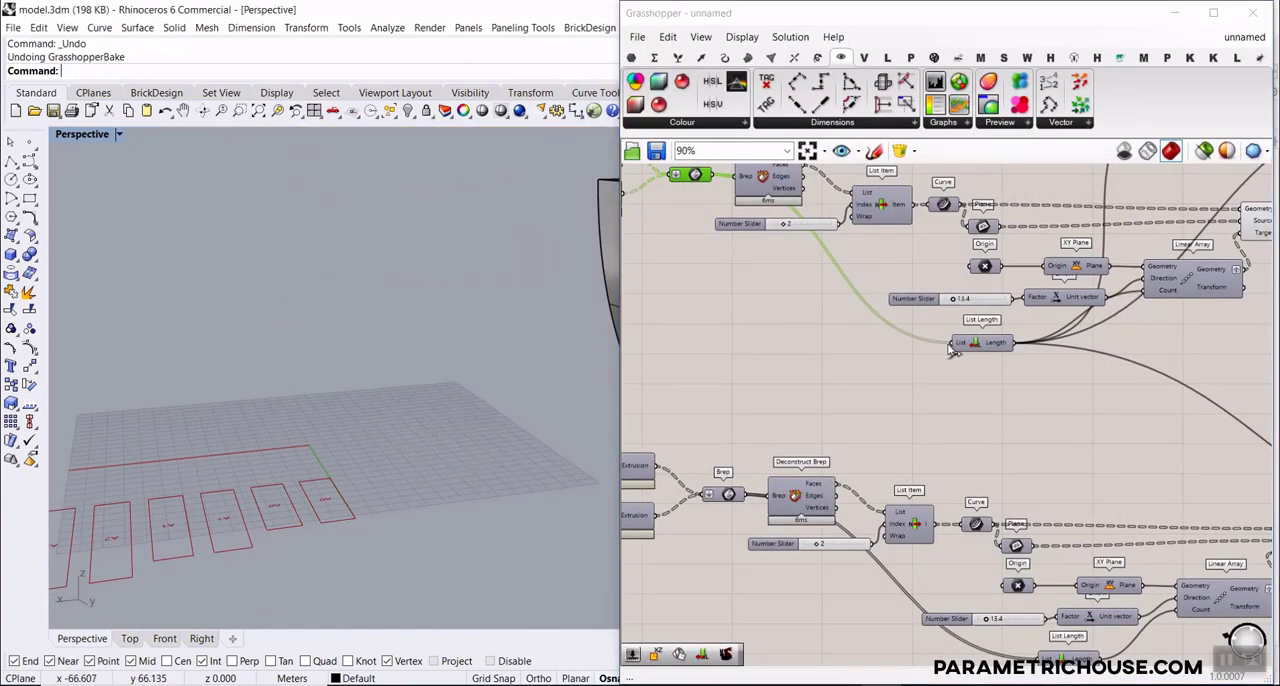
Add an Extend Curve component near the List Item that feeds the upper slat extrusions
scroll(946, 346, "down", 4)
right_click_drag(894, 338, 1085, 389)
scroll(915, 338, "up", 3)
right_click_drag(752, 345, 963, 346)
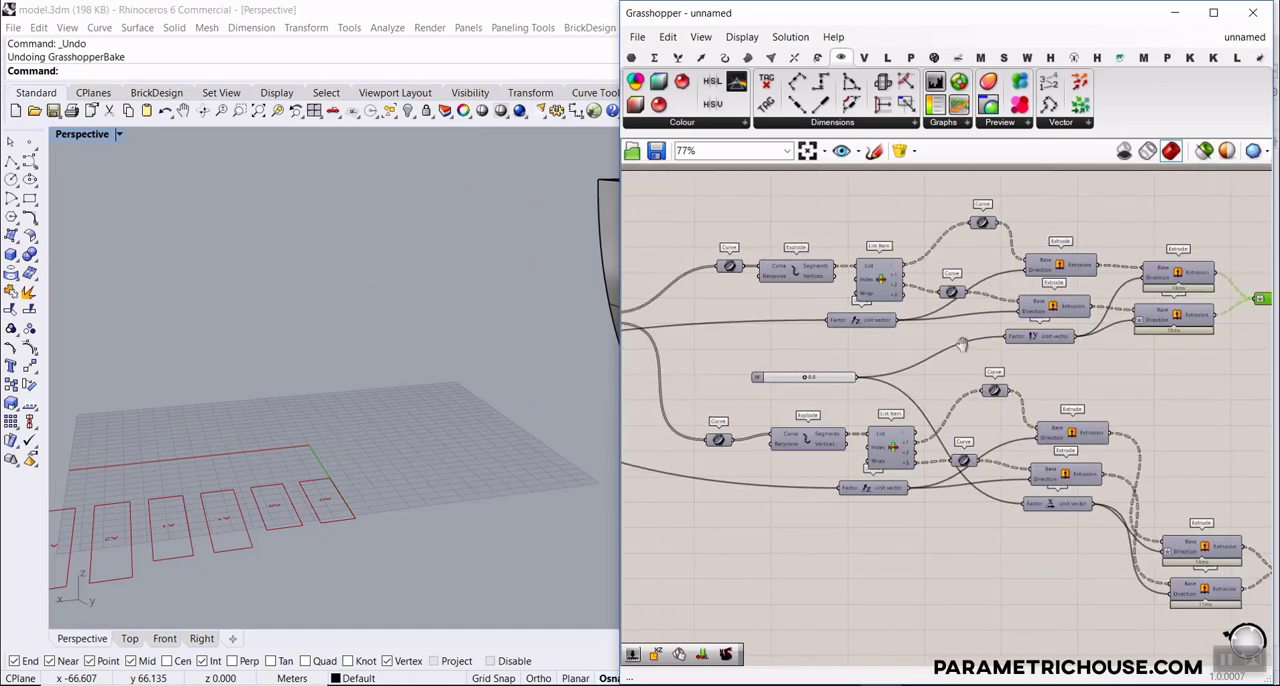
scroll(889, 283, "up", 3)
right_click(928, 199)
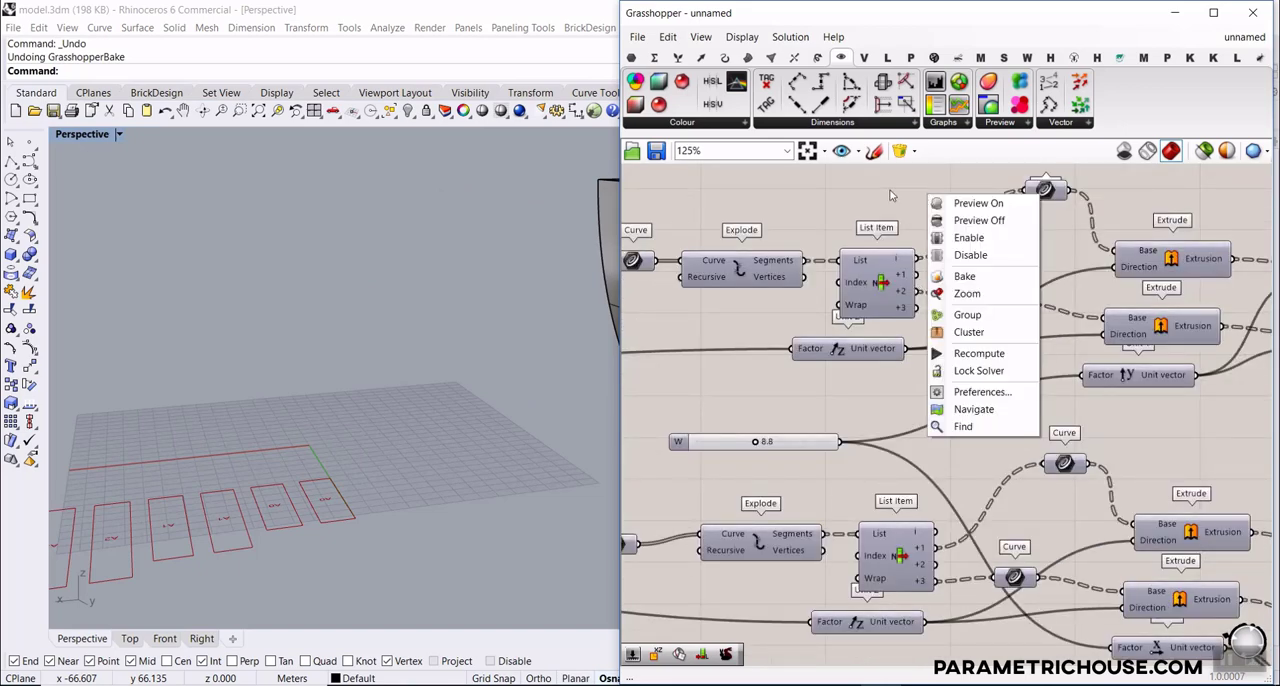
double_click(890, 189)
type("ext")
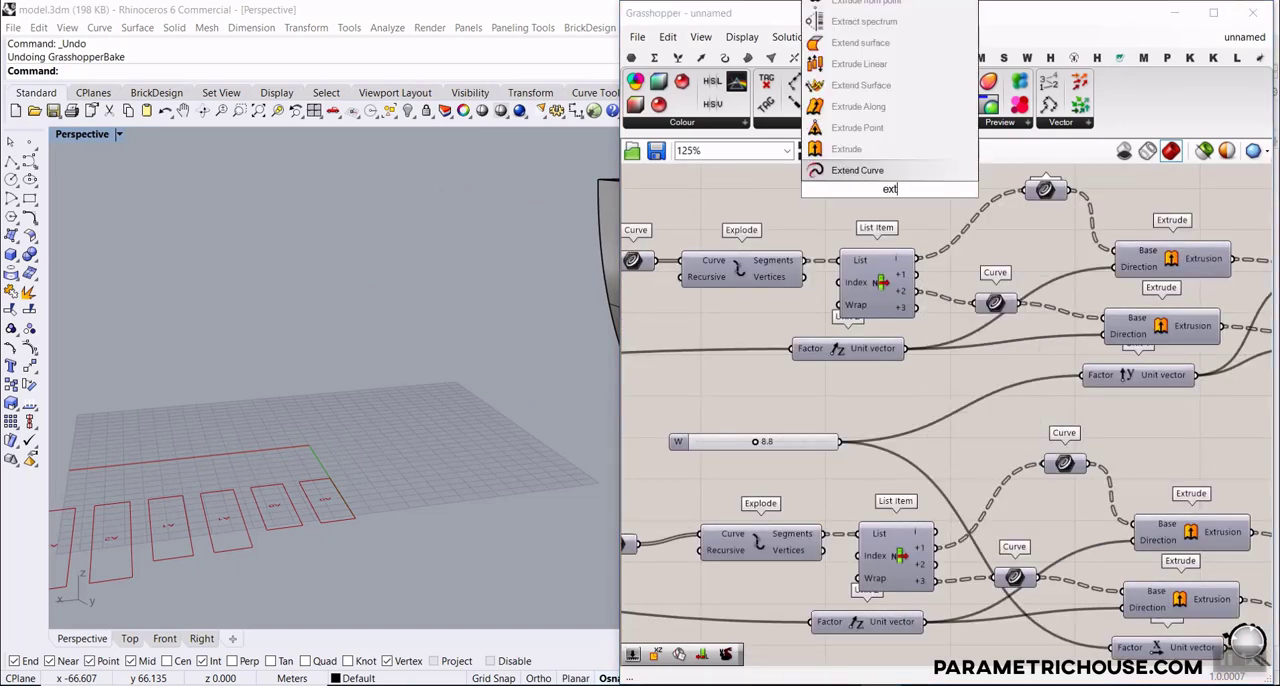
left_click(889, 173)
Turn on the preview of the upper slat Brep
right_click_drag(889, 175, 772, 266)
scroll(772, 266, "down", 4)
right_click_drag(1112, 340, 1050, 318)
scroll(1050, 318, "up", 3)
right_click(1044, 305)
left_click(1060, 332)
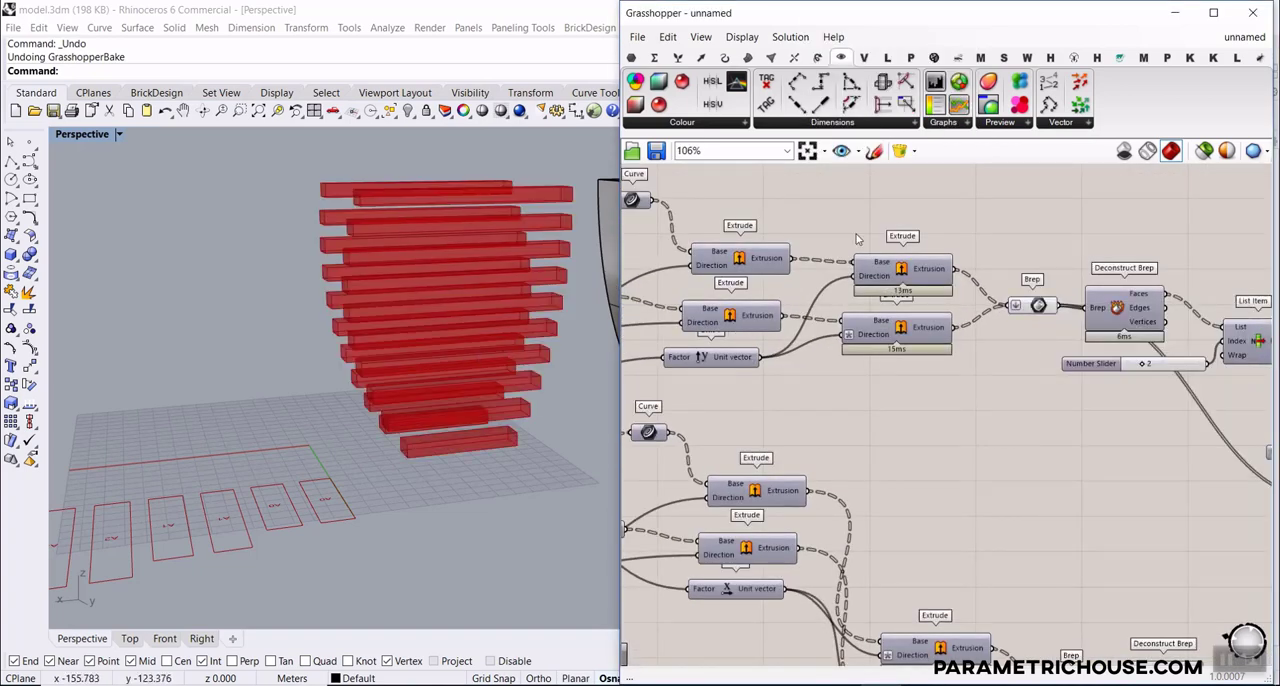
Place Extend Curve above the upper Extrude, feed it from the first upper Curve, and pick its extension type
right_click_drag(812, 230, 1007, 307)
right_click_drag(692, 263, 706, 301)
left_click_drag(712, 311, 941, 264)
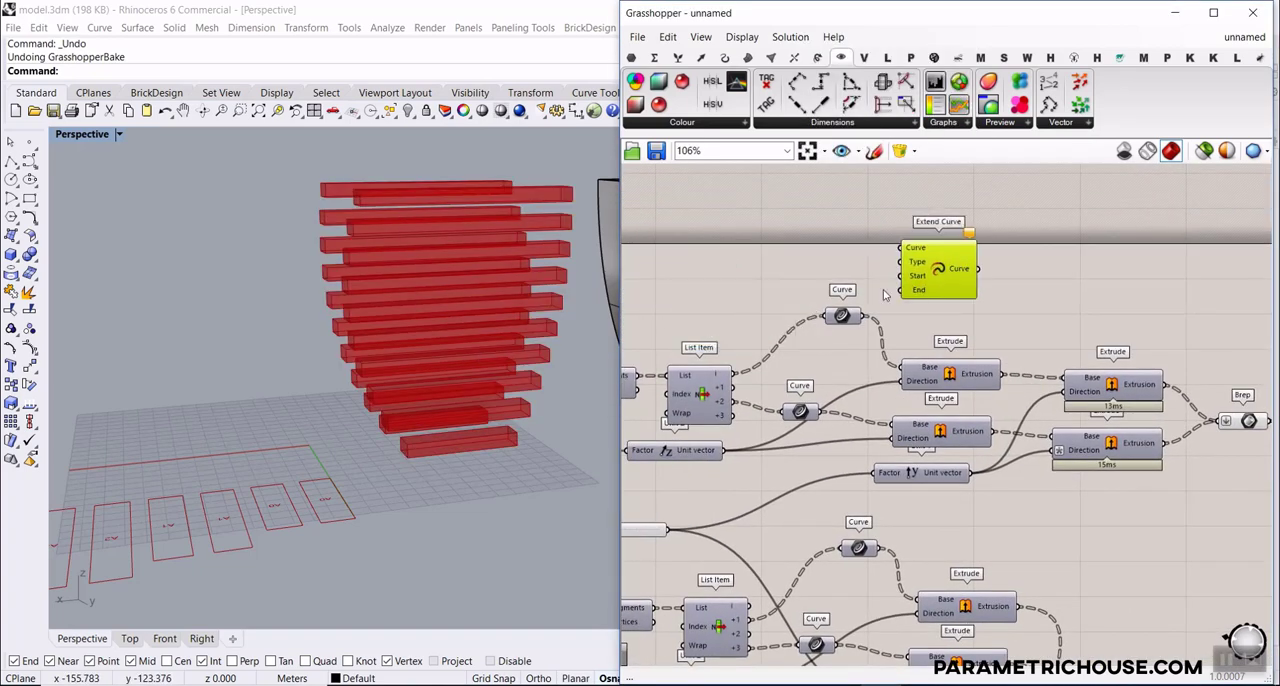
scroll(860, 300, "up", 3)
left_click_drag(858, 322, 772, 313)
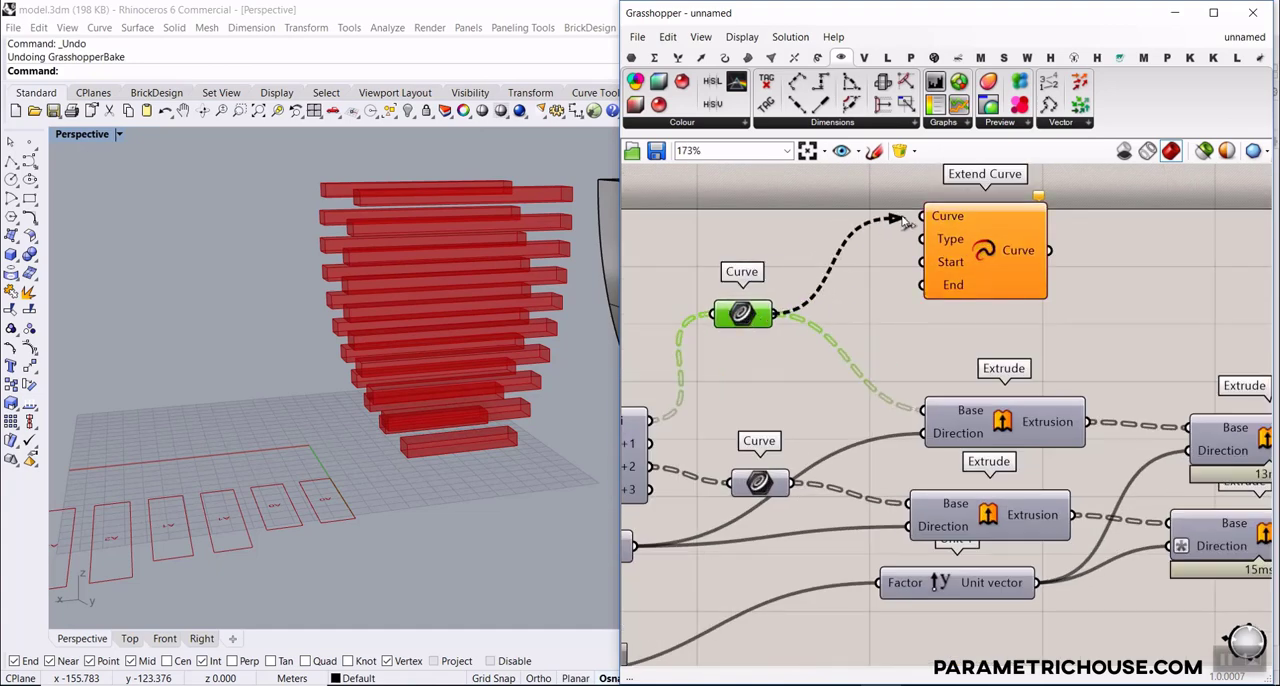
right_click(946, 243)
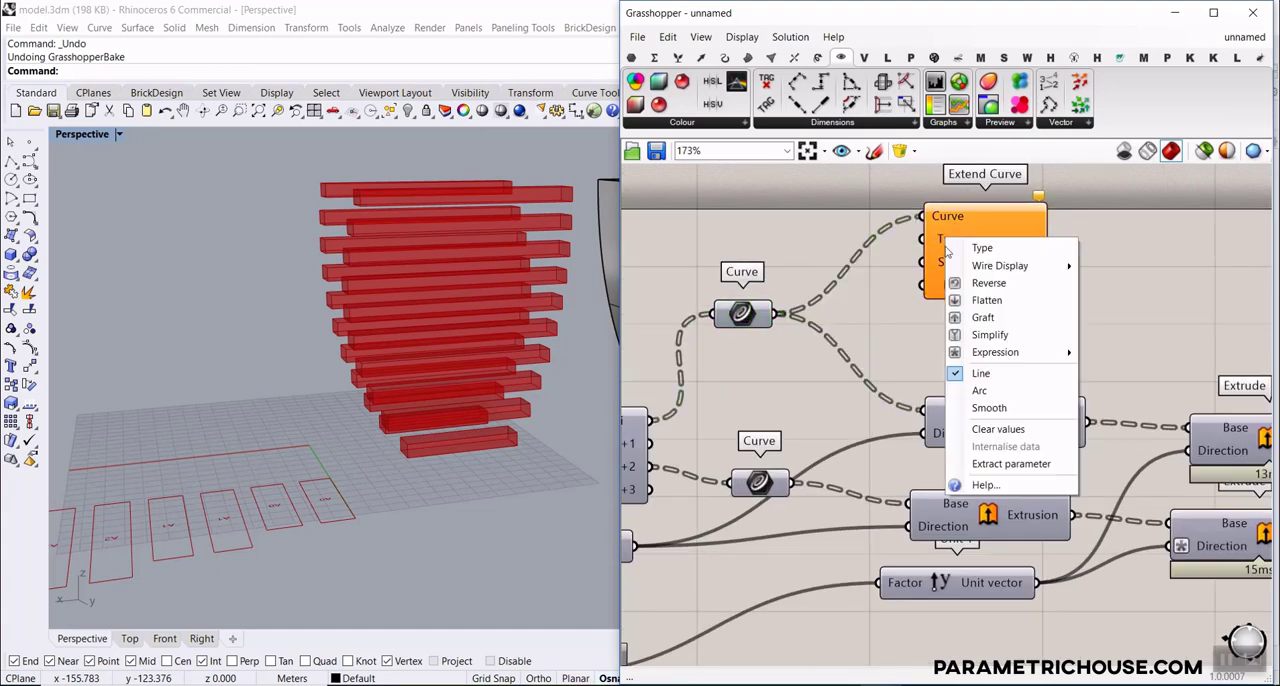
left_click(982, 390)
Drive Extend Curve's Start and End with a new number slider set to 4.0, and feed its result into the upper Extrude's Base
double_click(768, 239)
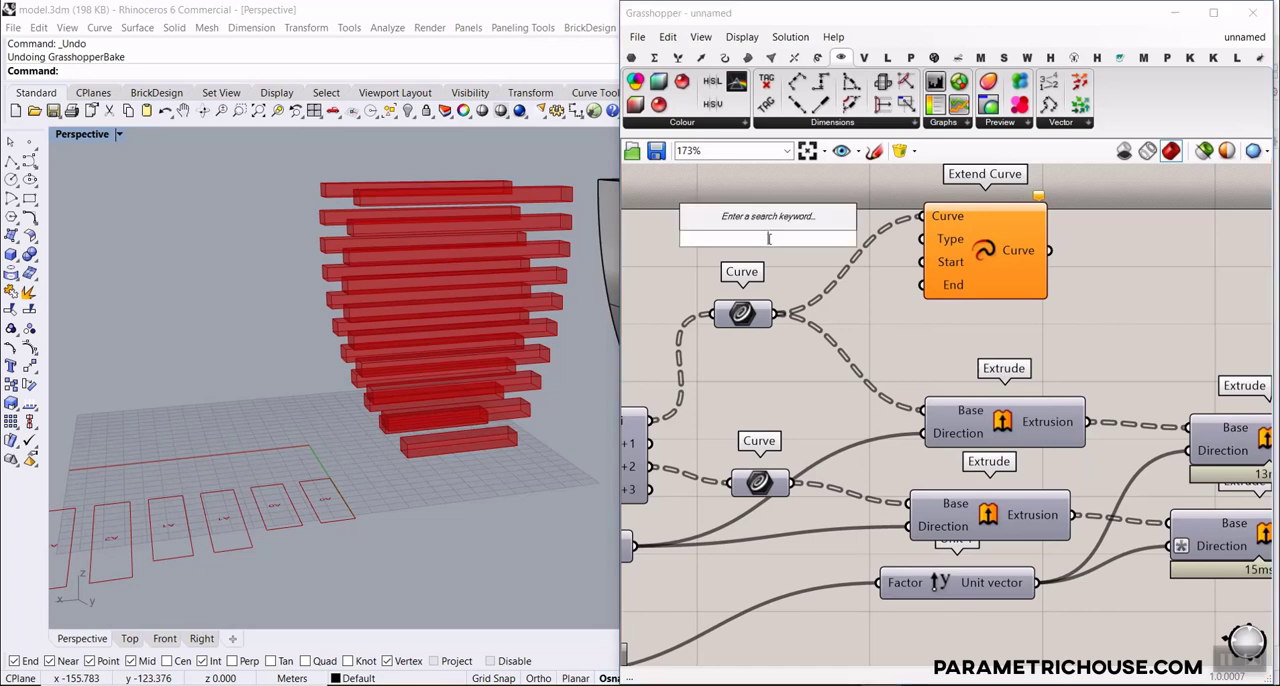
key("Return")
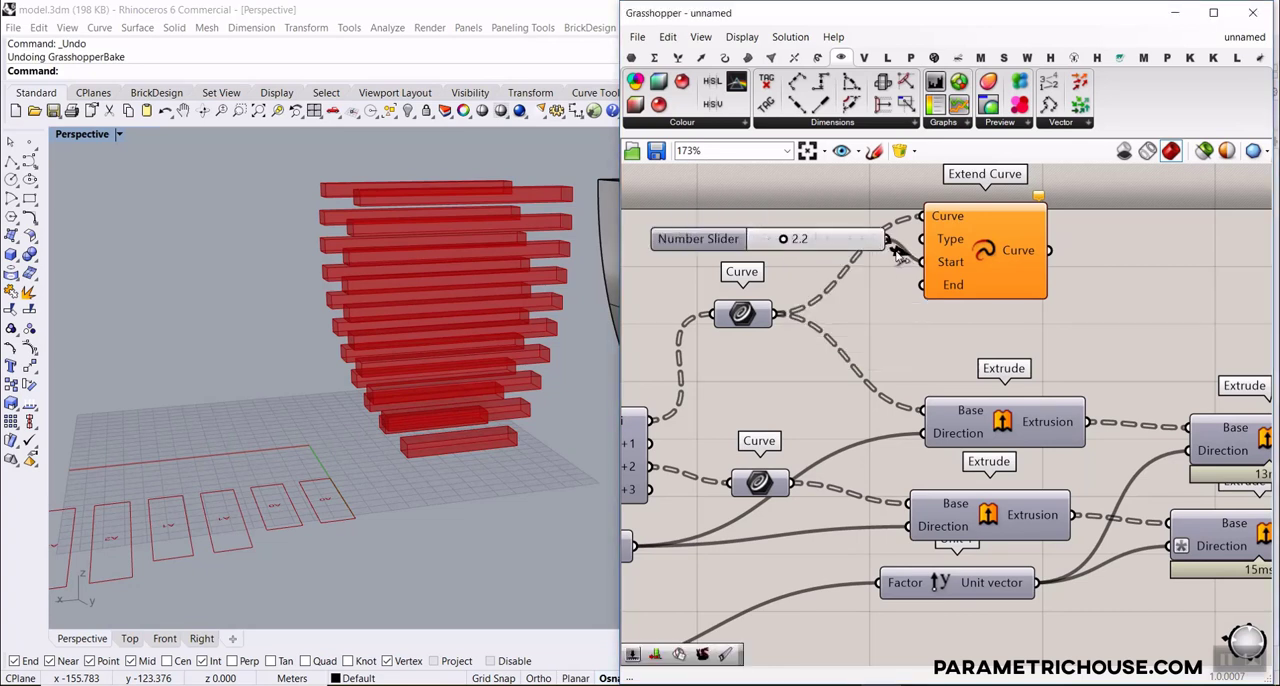
left_click_drag(897, 255, 921, 262)
left_click_drag(940, 410, 938, 410)
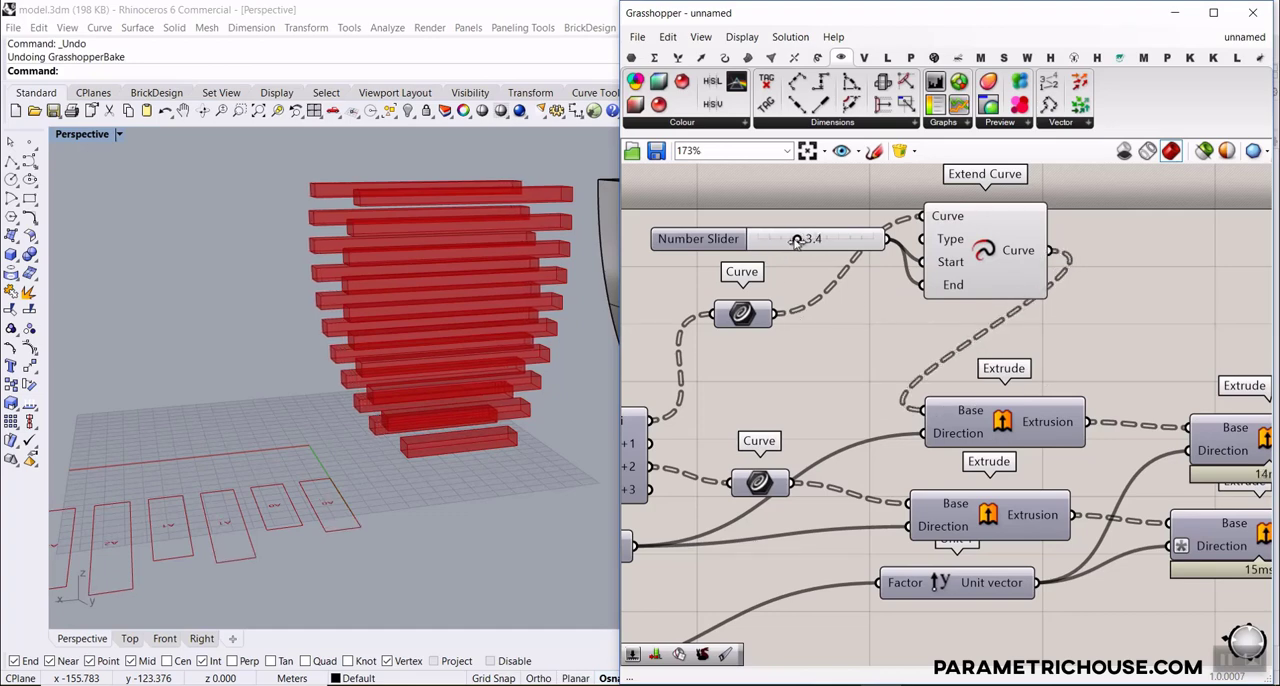
scroll(848, 210, "down", 2)
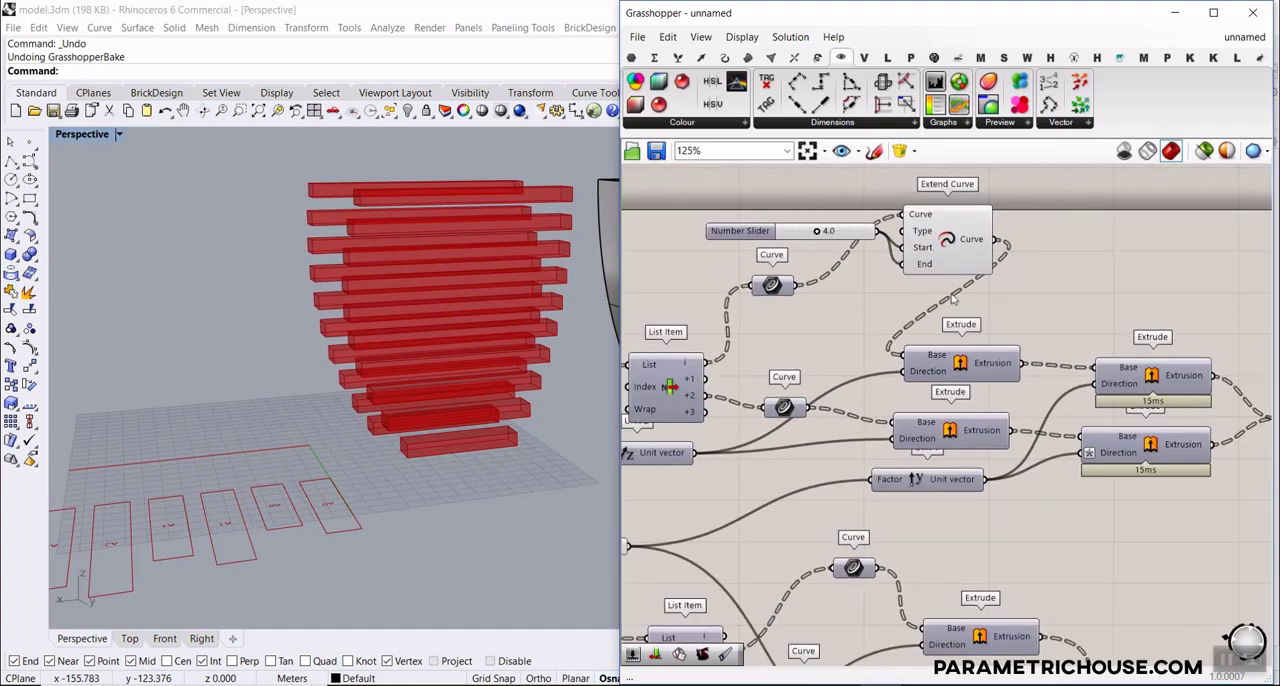
Copy Extend Curve for the second upper Curve, keeping the same length slider, and connect its result to the second Extrude's Base
left_click(941, 249)
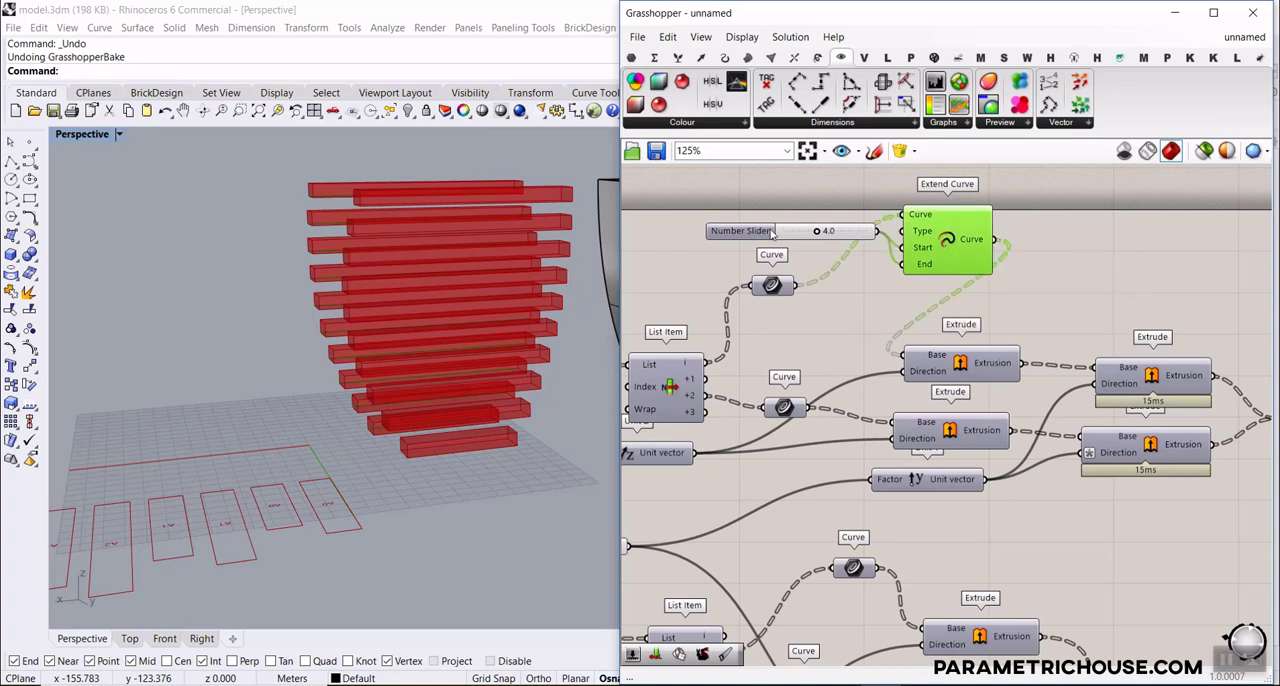
left_click_drag(879, 238, 776, 223)
left_click_drag(945, 241, 826, 464, "alt")
scroll(822, 443, "up", 1)
left_click_drag(902, 428, 906, 423)
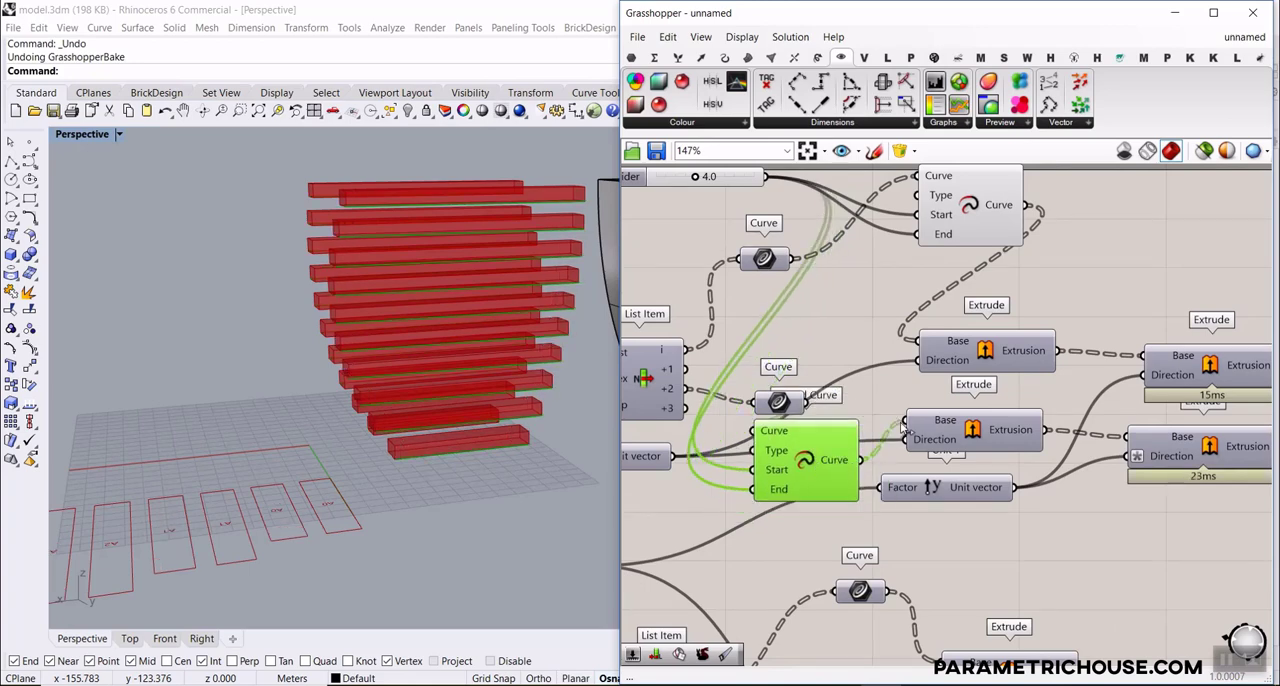
Set the slider that controls both Extend Curve lengths to 3.4
right_click_drag(400, 358, 440, 408)
right_click_drag(713, 203, 780, 245)
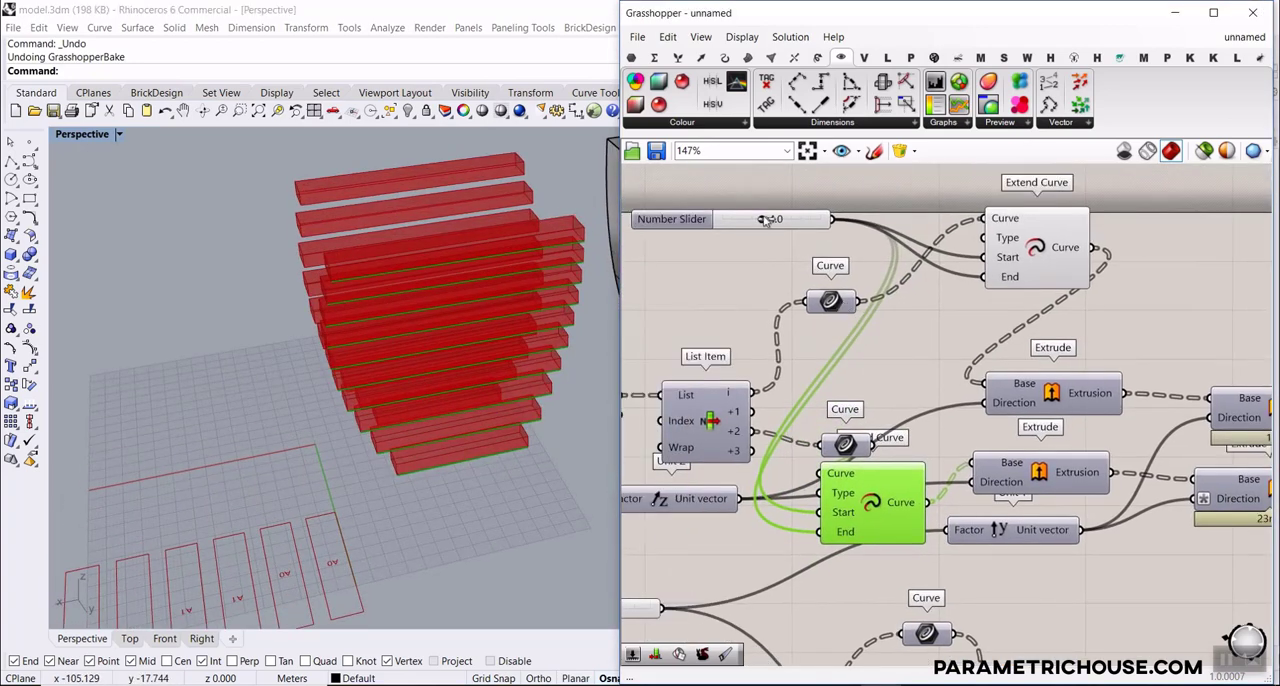
left_click_drag(765, 220, 756, 219)
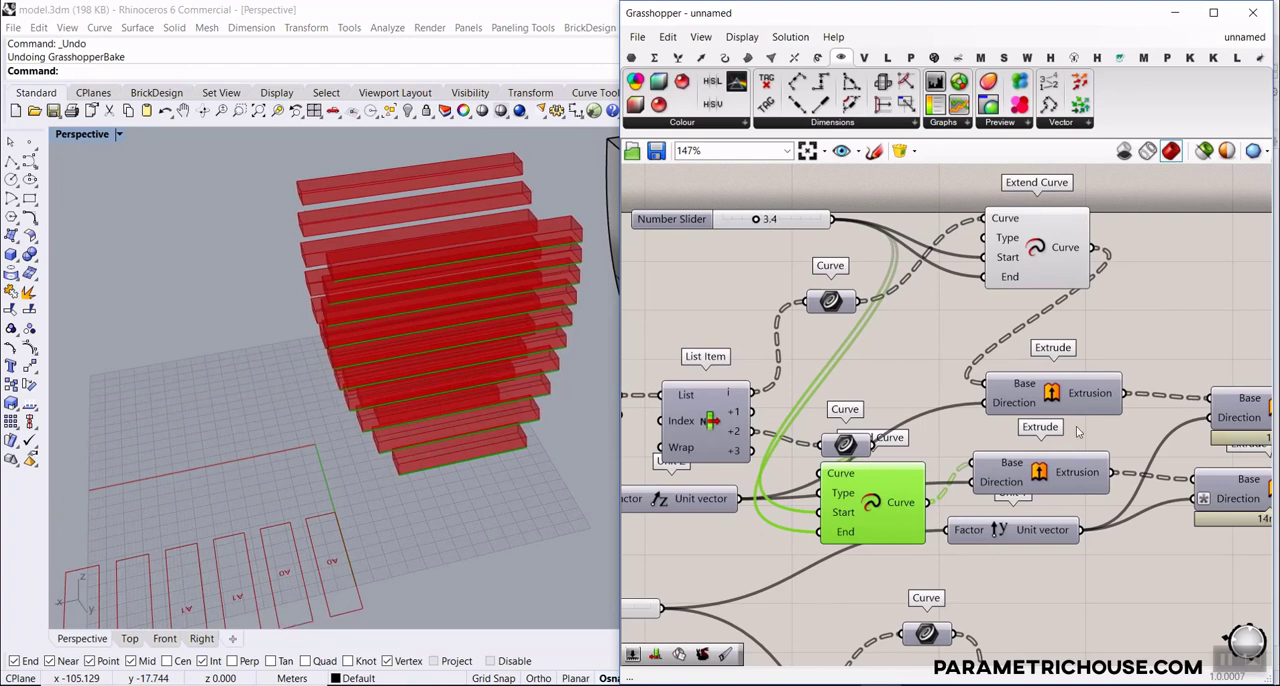
Turn on the preview of the lower slat Brep and select it to highlight the crossing slats
scroll(1078, 432, "down", 4)
scroll(959, 506, "up", 3)
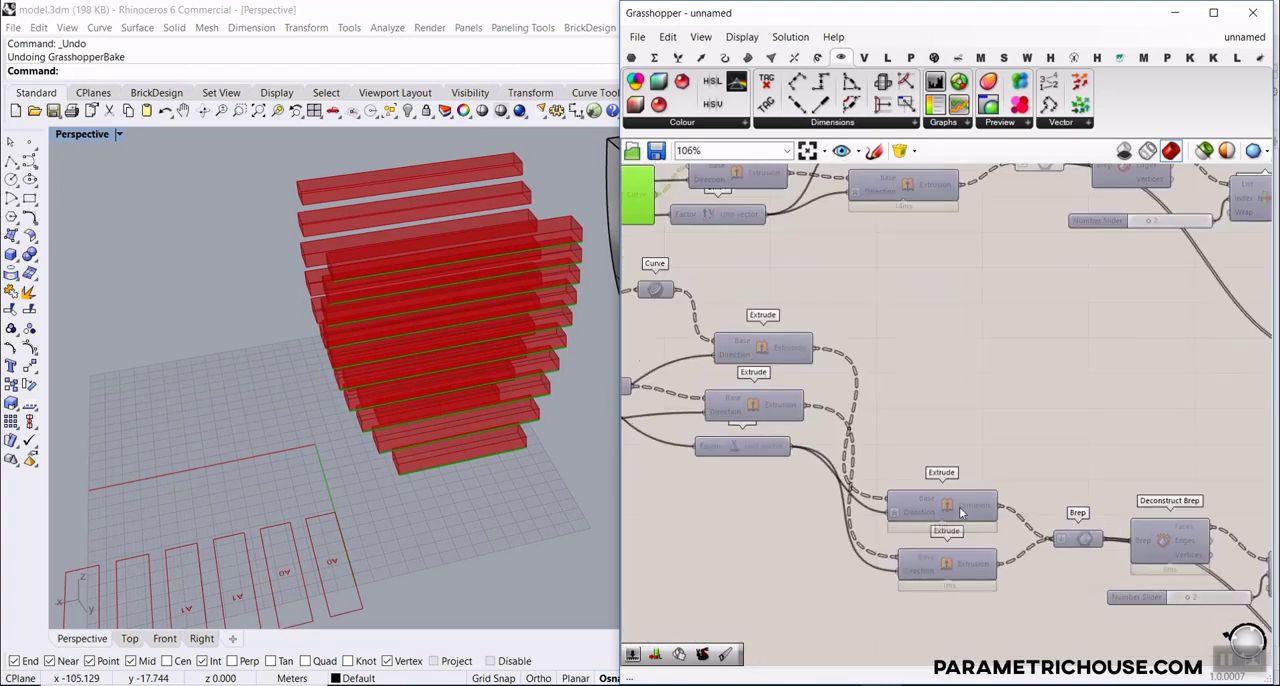
right_click(1077, 541)
left_click(1108, 397)
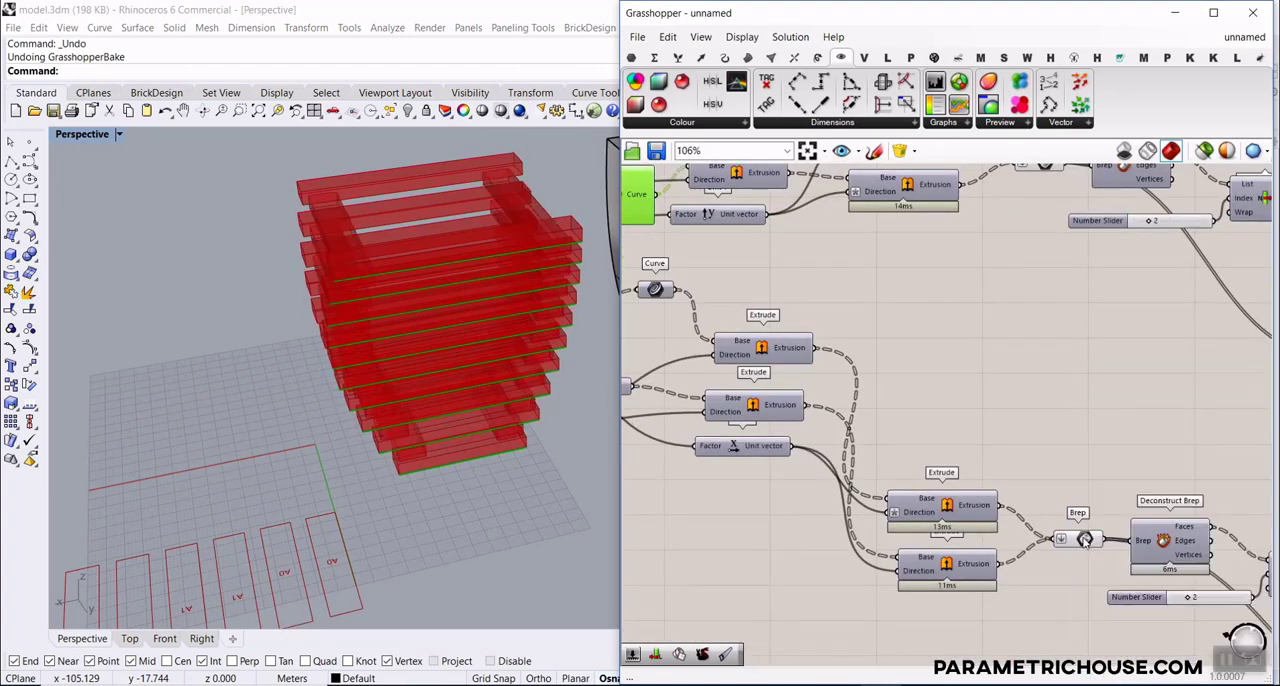
left_click(1085, 541)
Examine up close how the extended slat ends overhang the crossing slats near the base of the table
right_click_drag(530, 450, 486, 380)
scroll(437, 380, "up", 5)
right_click_drag(934, 424, 936, 368)
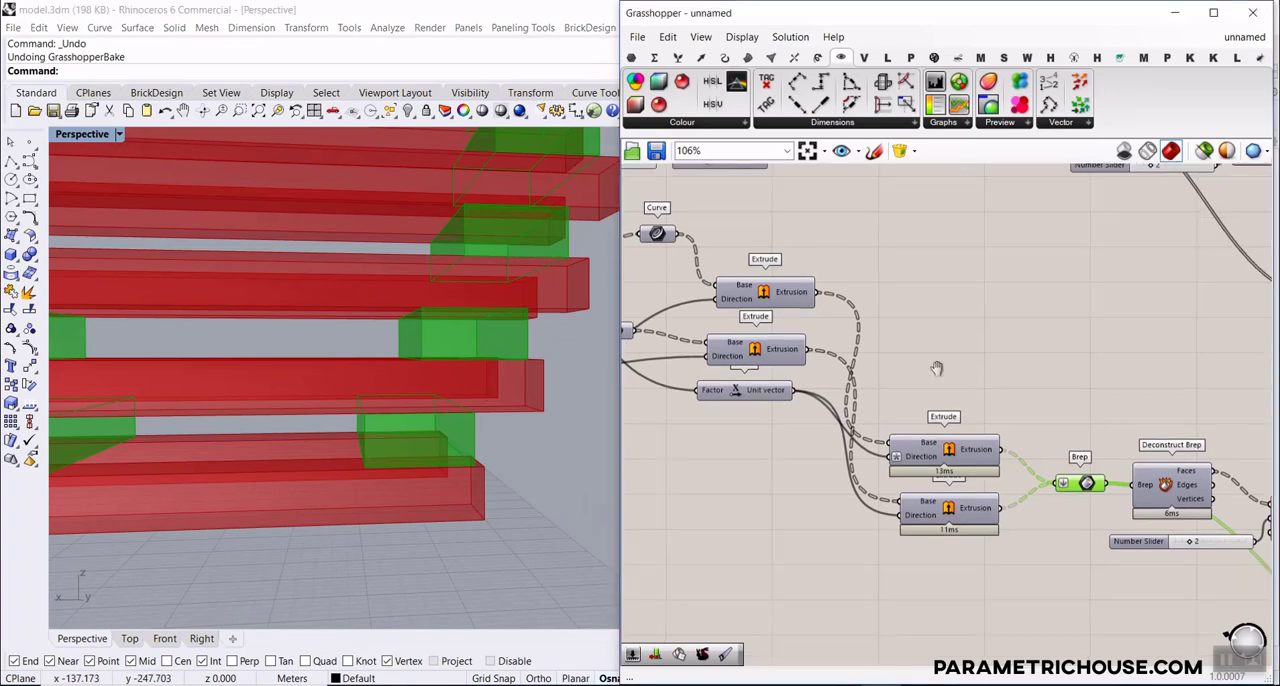
scroll(913, 413, "down", 4)
right_click_drag(590, 360, 537, 421)
scroll(576, 456, "up", 3)
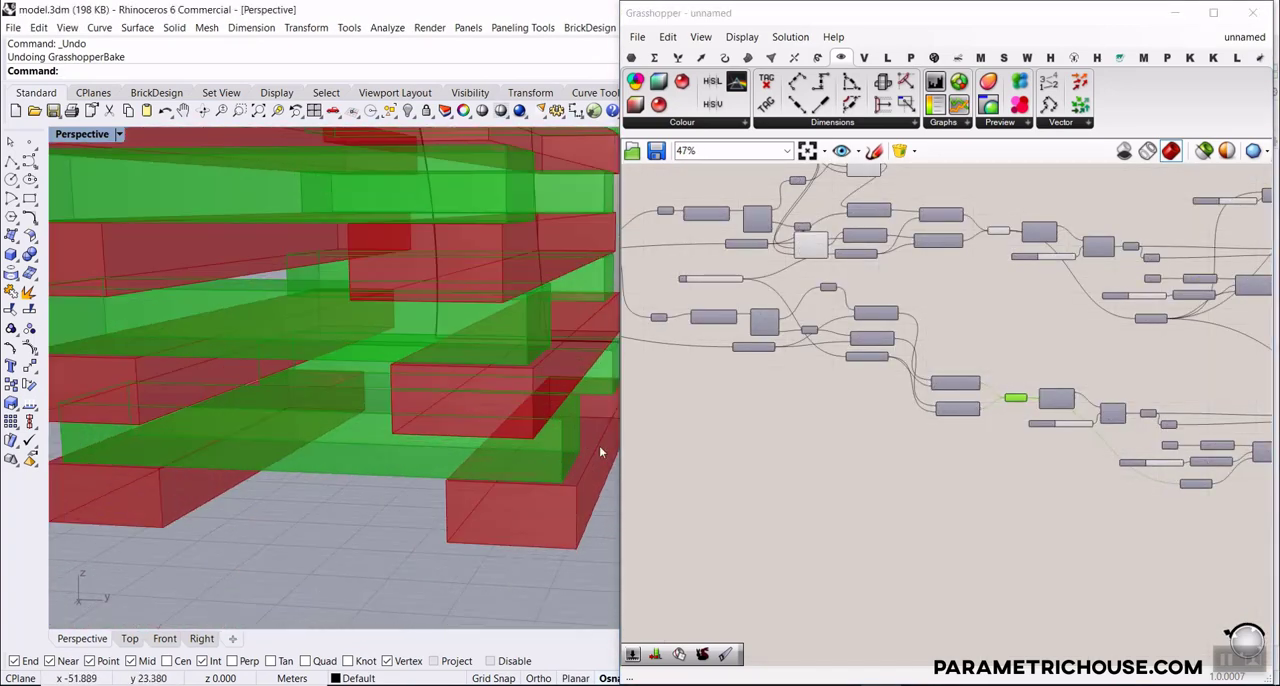
scroll(632, 453, "down", 1)
right_click_drag(604, 455, 318, 505)
scroll(416, 457, "down", 3)
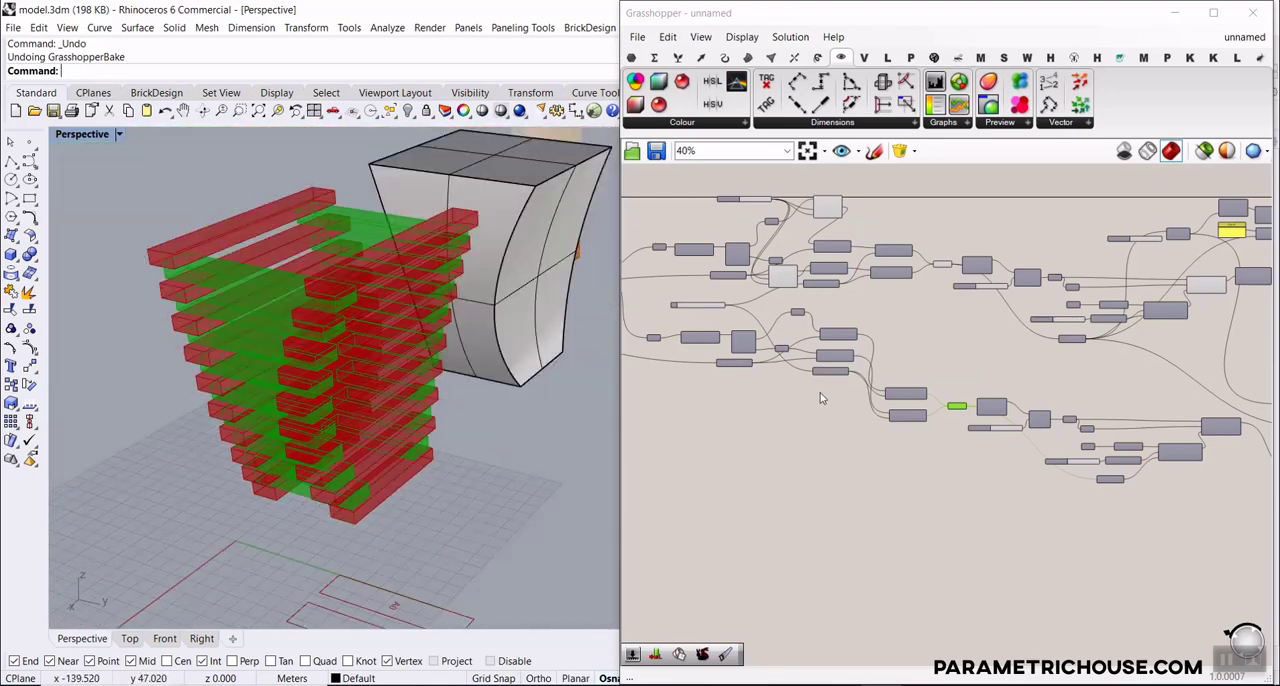
Examine the whole extended slat stack beside the original solid, from above and from the front
scroll(773, 215, "up", 5)
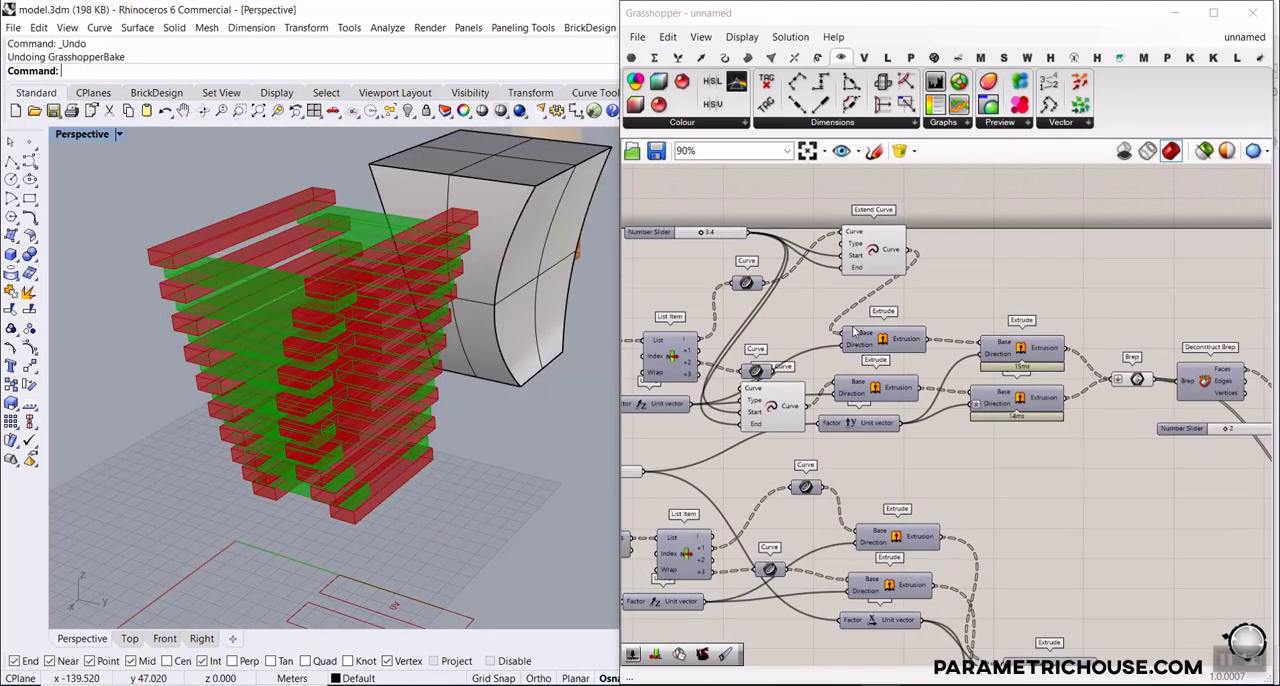
right_click_drag(358, 320, 515, 338)
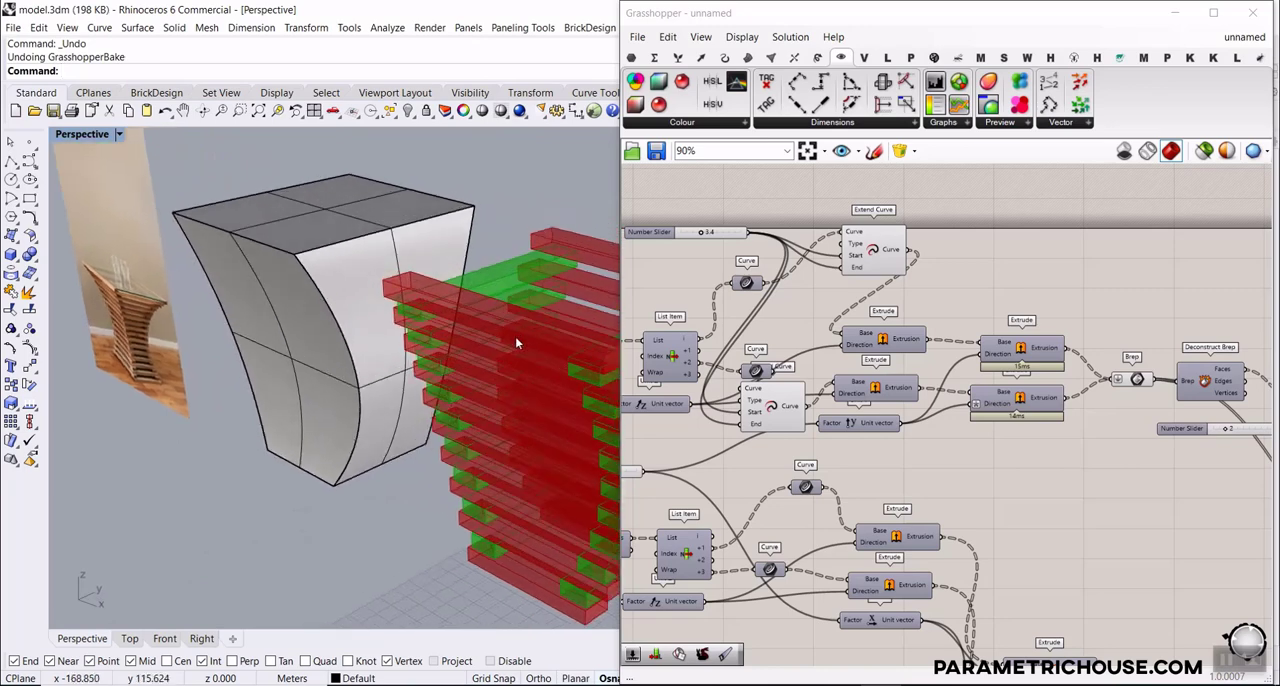
scroll(512, 336, "down", 8)
right_click_drag(427, 348, 562, 380)
scroll(564, 383, "up", 6)
scroll(563, 383, "up", 2)
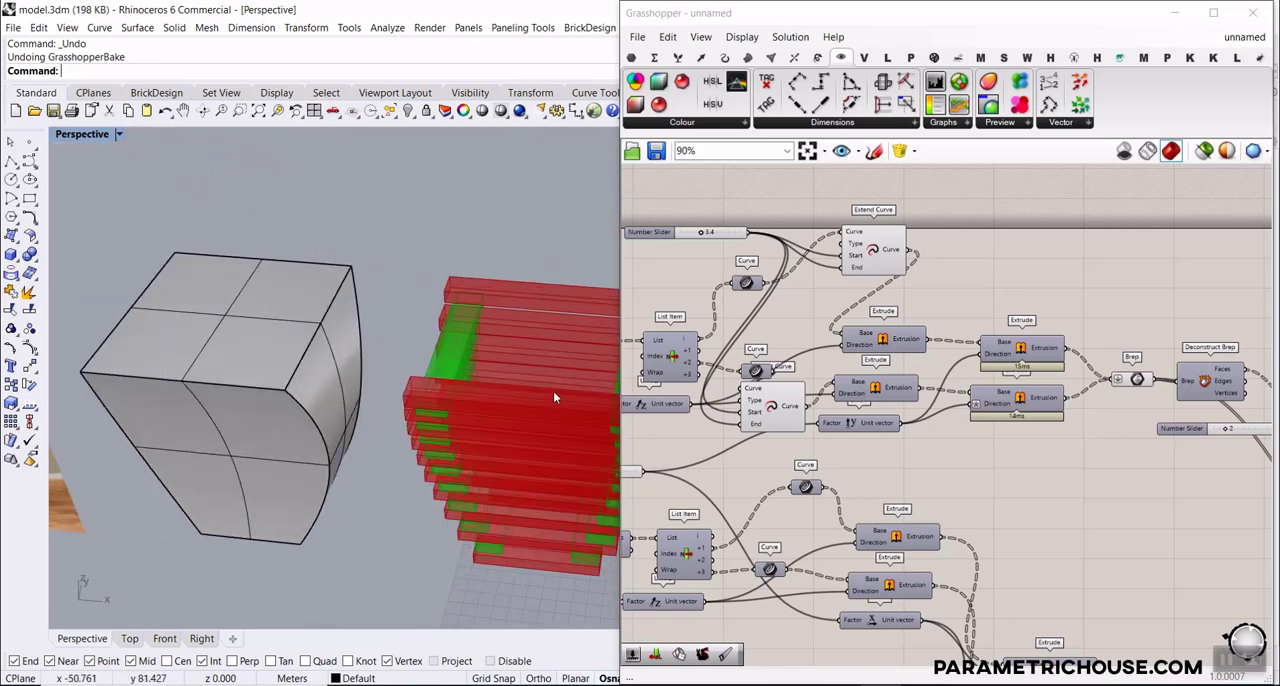
right_click_drag(405, 463, 464, 378)
scroll(390, 418, "down", 4)
scroll(482, 447, "up", 5)
scroll(467, 435, "down", 5)
scroll(472, 436, "up", 5)
scroll(472, 437, "down", 5)
scroll(464, 378, "up", 5)
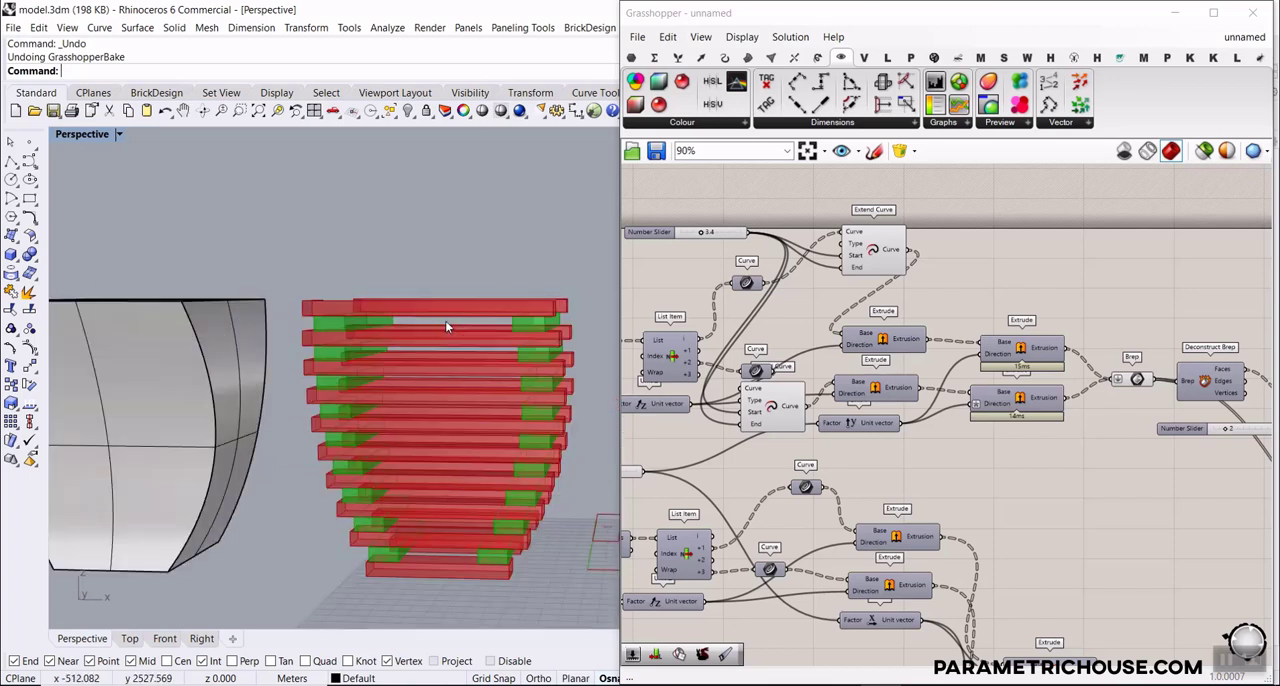